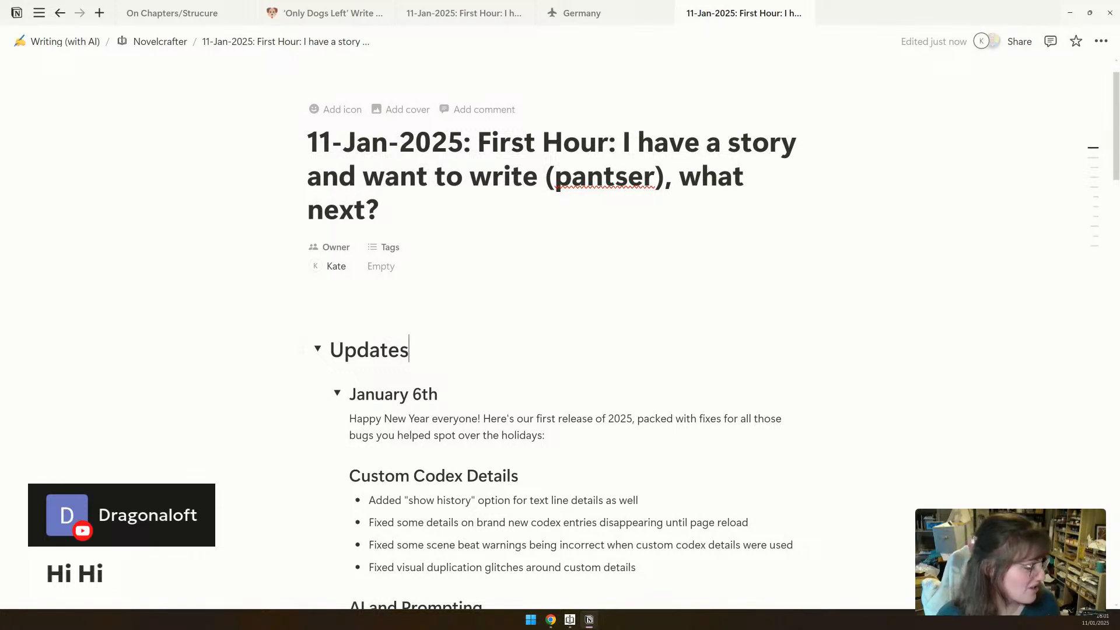
Read through the January 6th and January 8th update notes, leaving both sections collapsed.
scroll(368, 350, "down", 2)
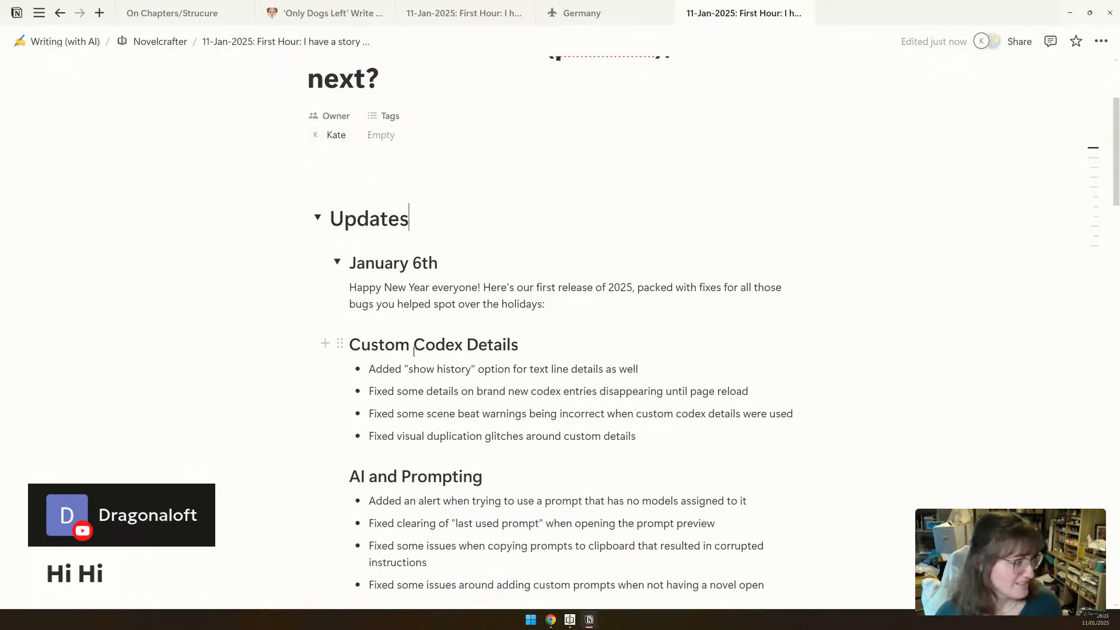
scroll(368, 350, "down", 1)
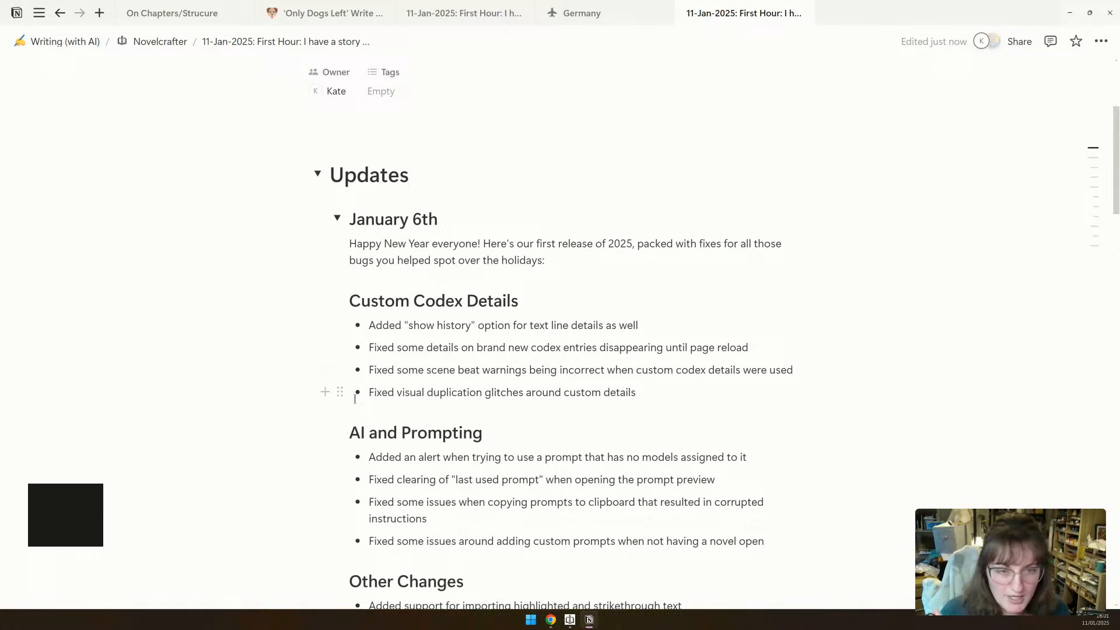
scroll(469, 303, "down", 1)
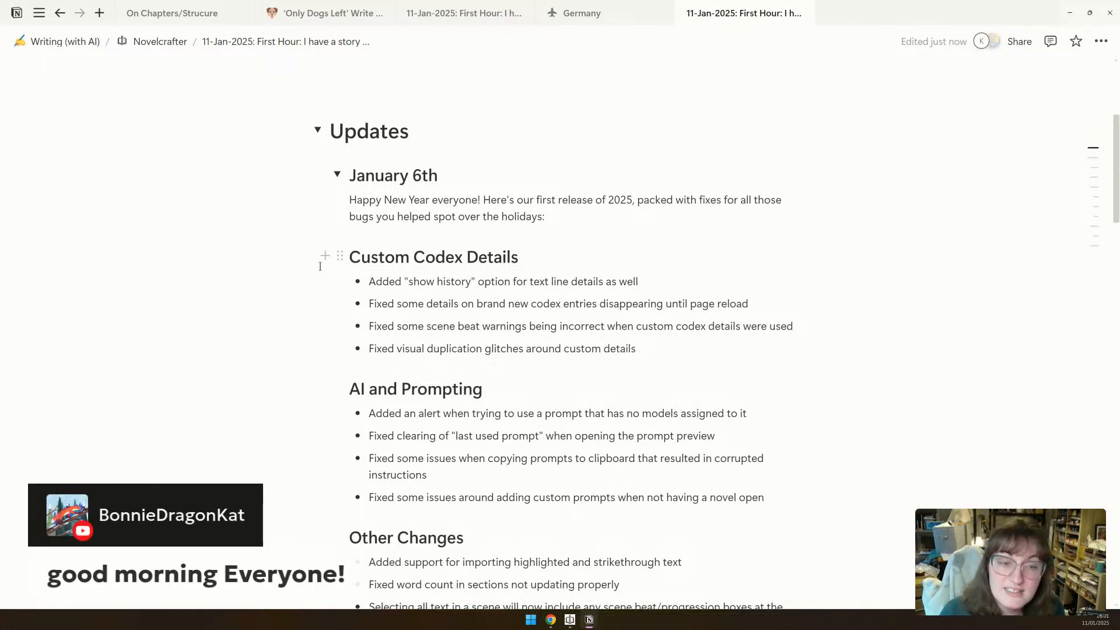
scroll(319, 267, "down", 1)
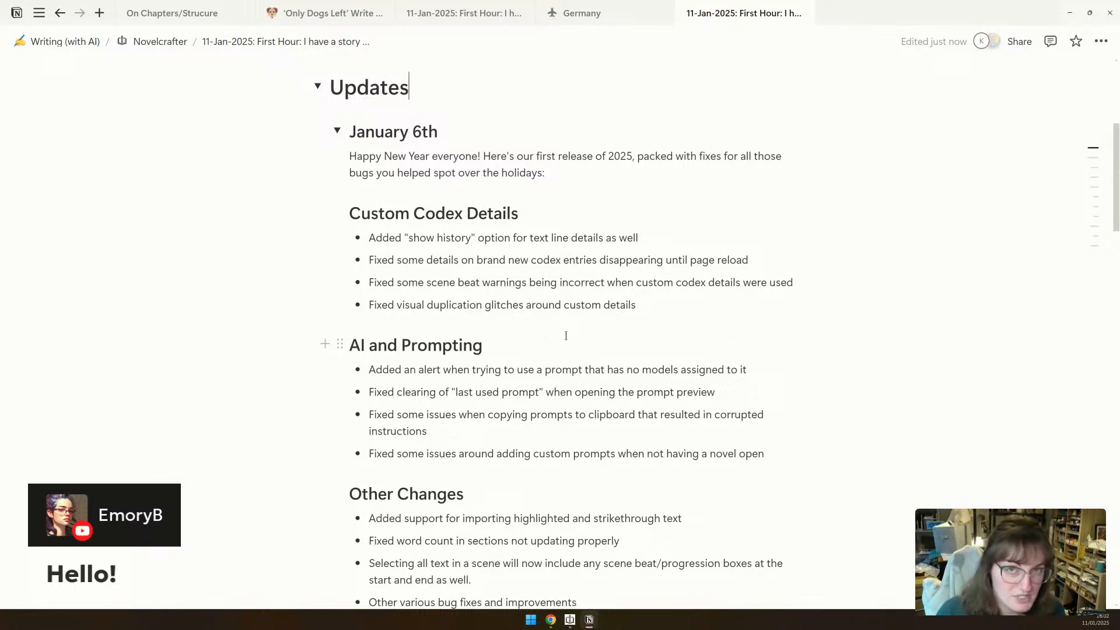
scroll(566, 336, "down", 3)
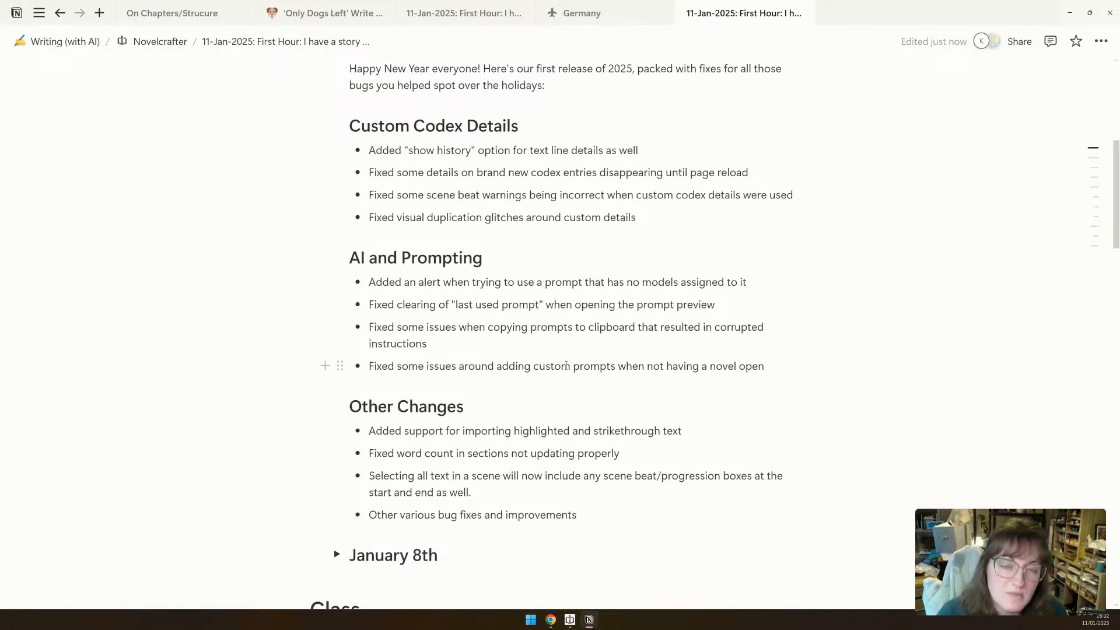
scroll(566, 366, "down", 3)
left_click(343, 429)
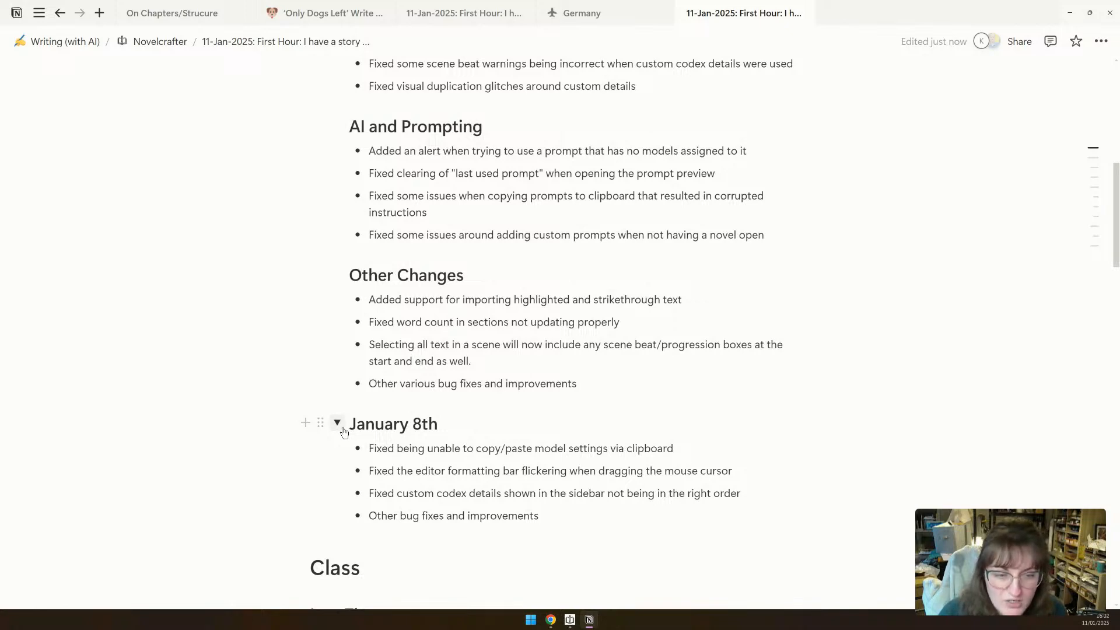
left_click(340, 425)
scroll(340, 430, "up", 6)
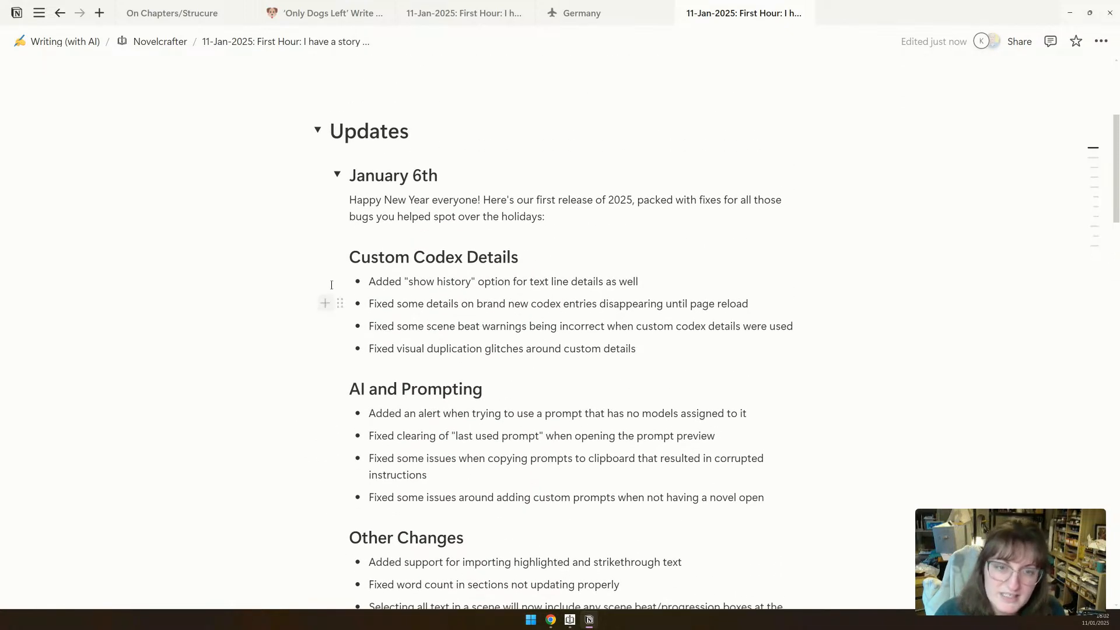
left_click(337, 175)
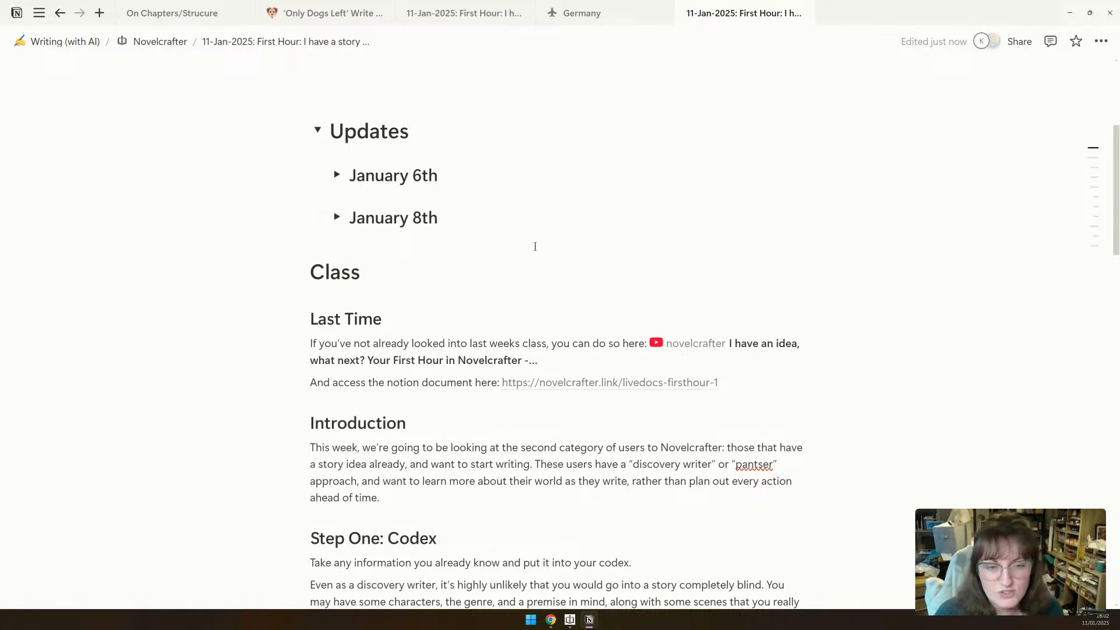
Go through the class notes down to the Step One: Codex section and its character list.
scroll(535, 245, "down", 1)
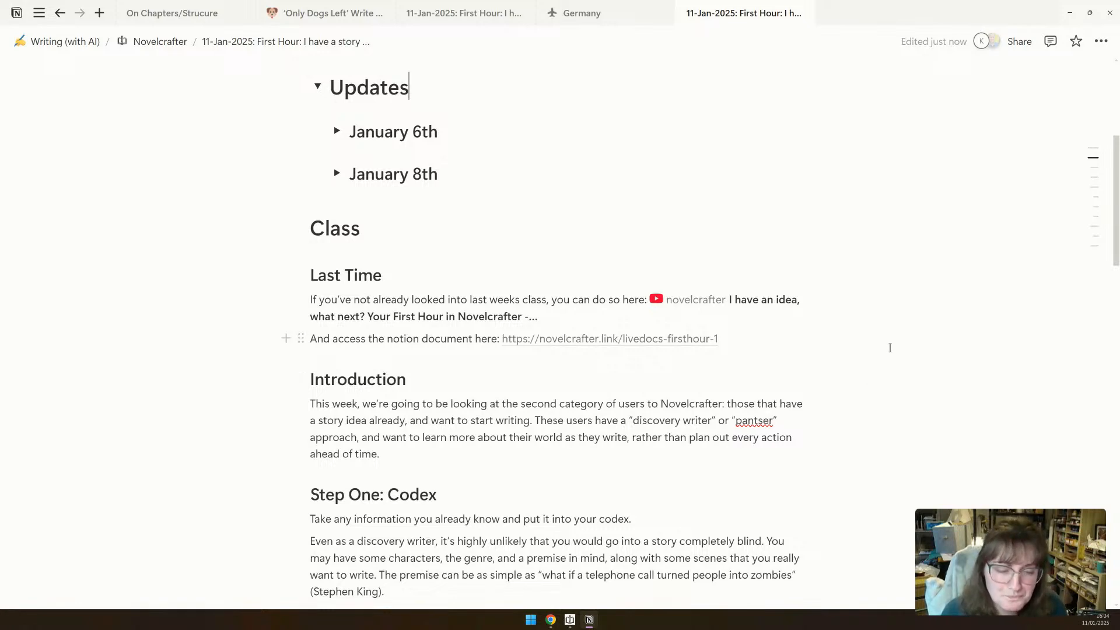
scroll(890, 348, "down", 3)
scroll(891, 354, "down", 6)
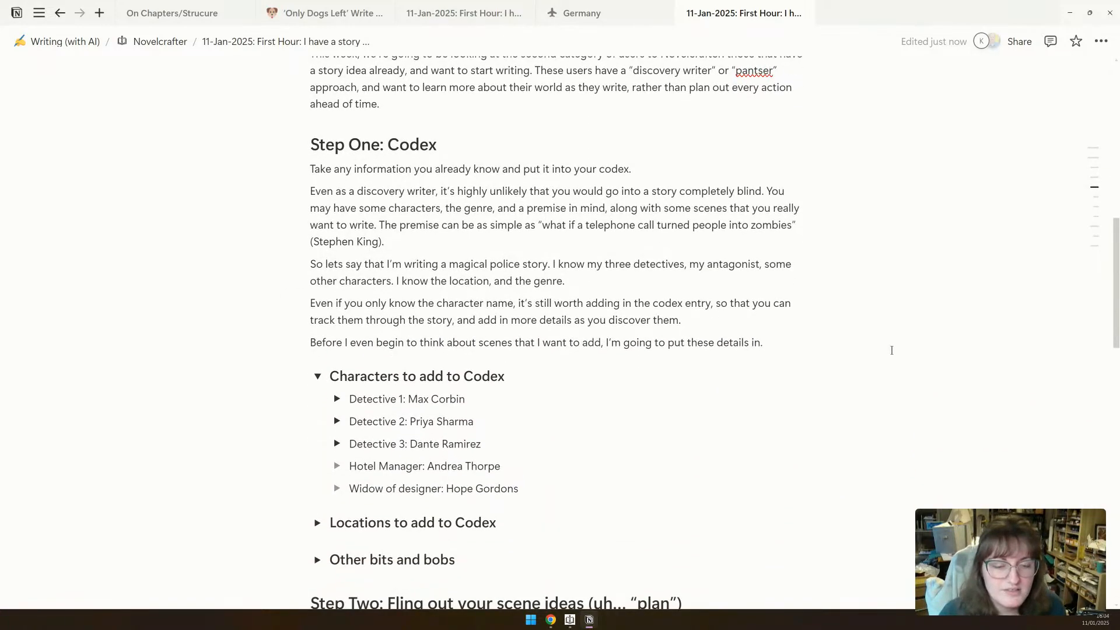
scroll(892, 350, "down", 1)
scroll(892, 350, "up", 1)
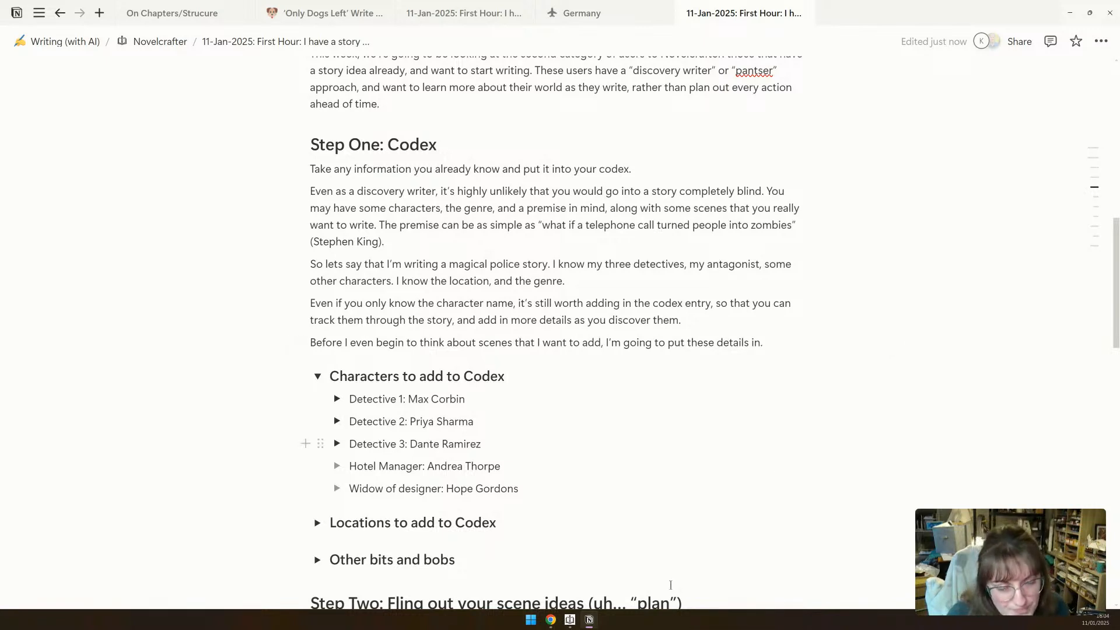
Switch to Novelcrafter, start a new novel and assign it to the Stream Novels series.
left_click(570, 620)
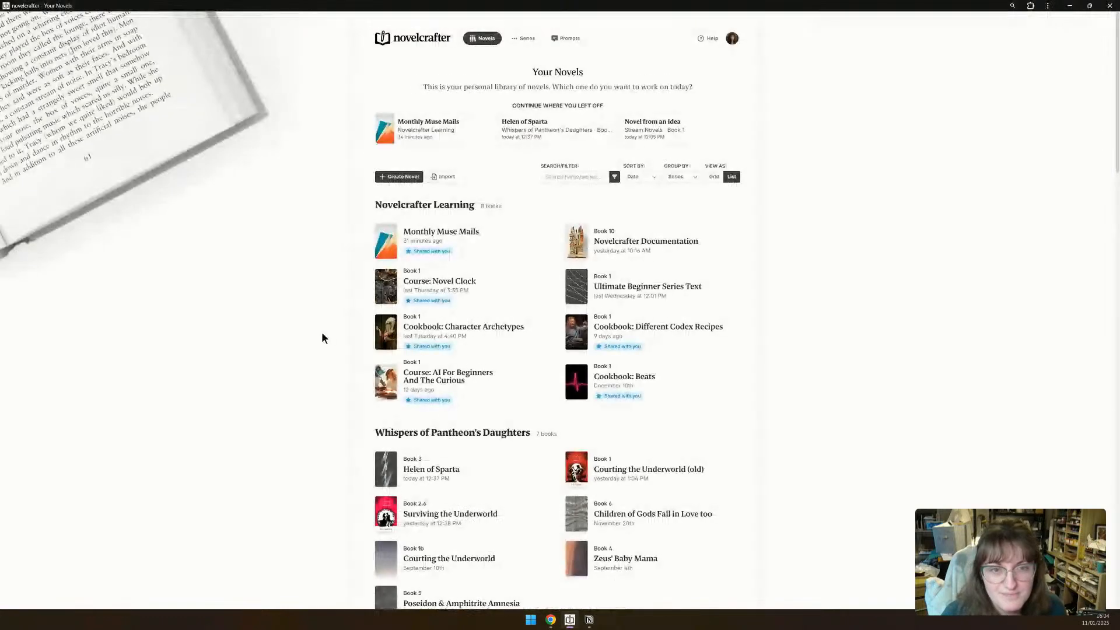
left_click(386, 176)
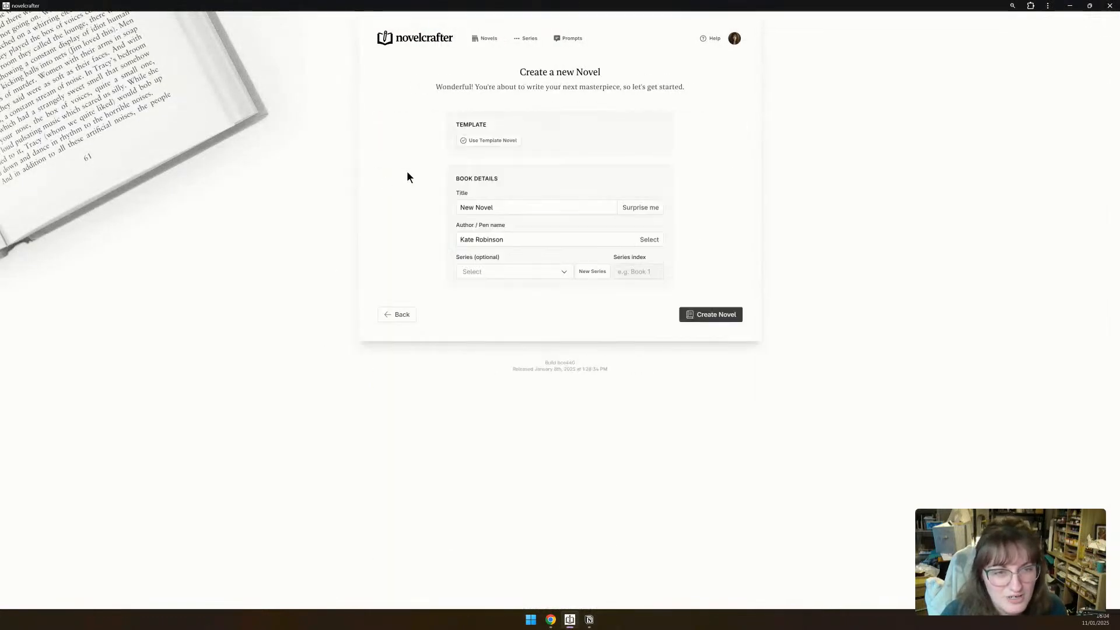
left_click(497, 273)
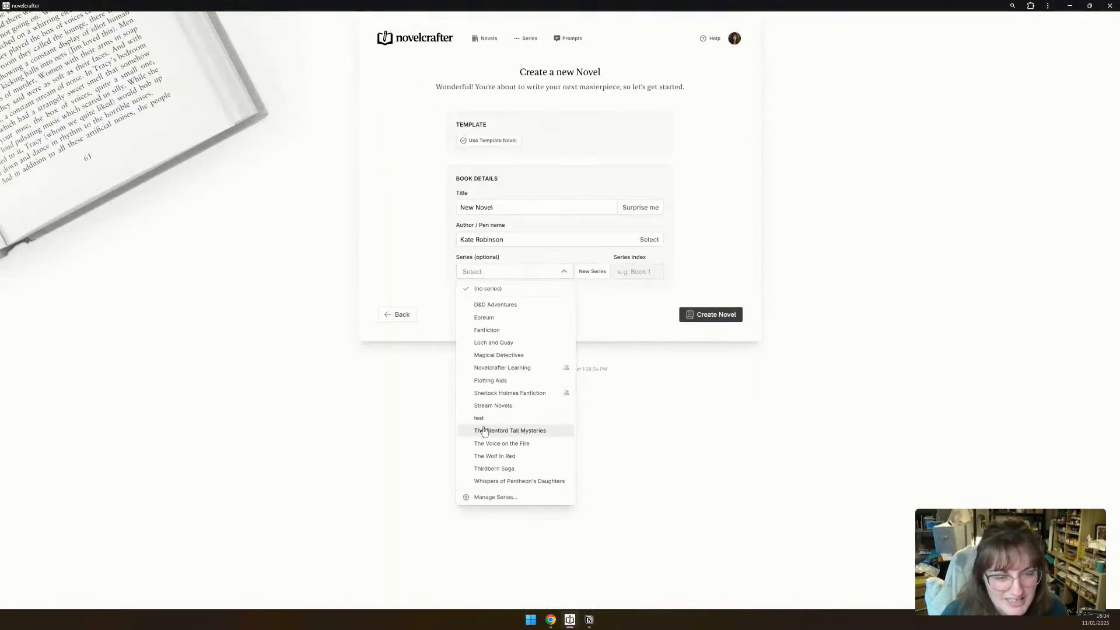
left_click(500, 405)
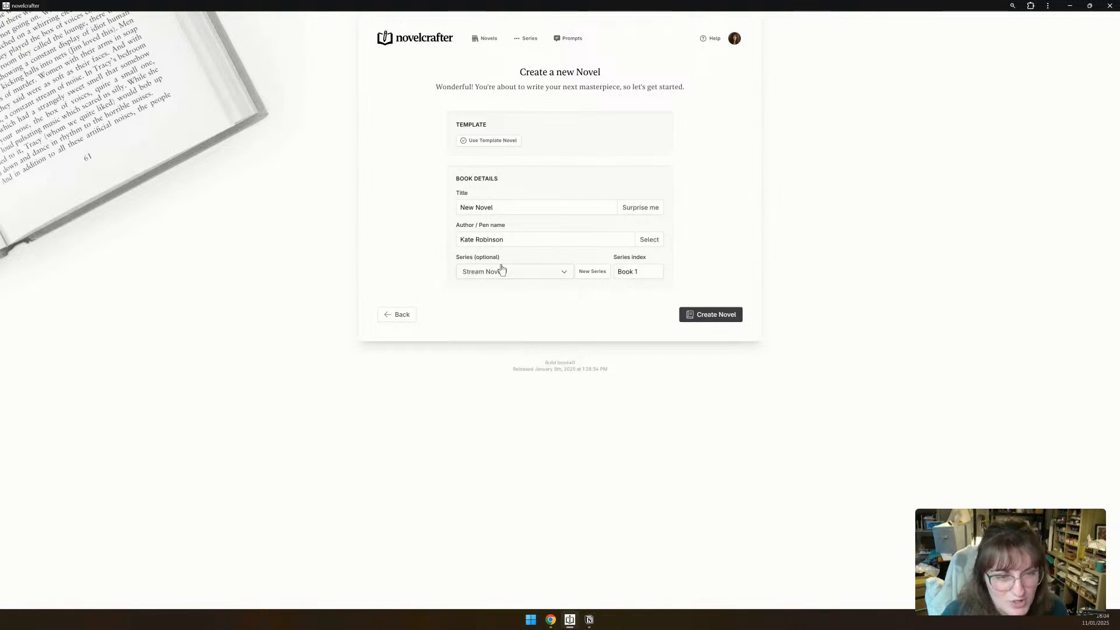
Remove the surname from the novel's pen name and set the title to "Stream 2".
double_click(487, 240)
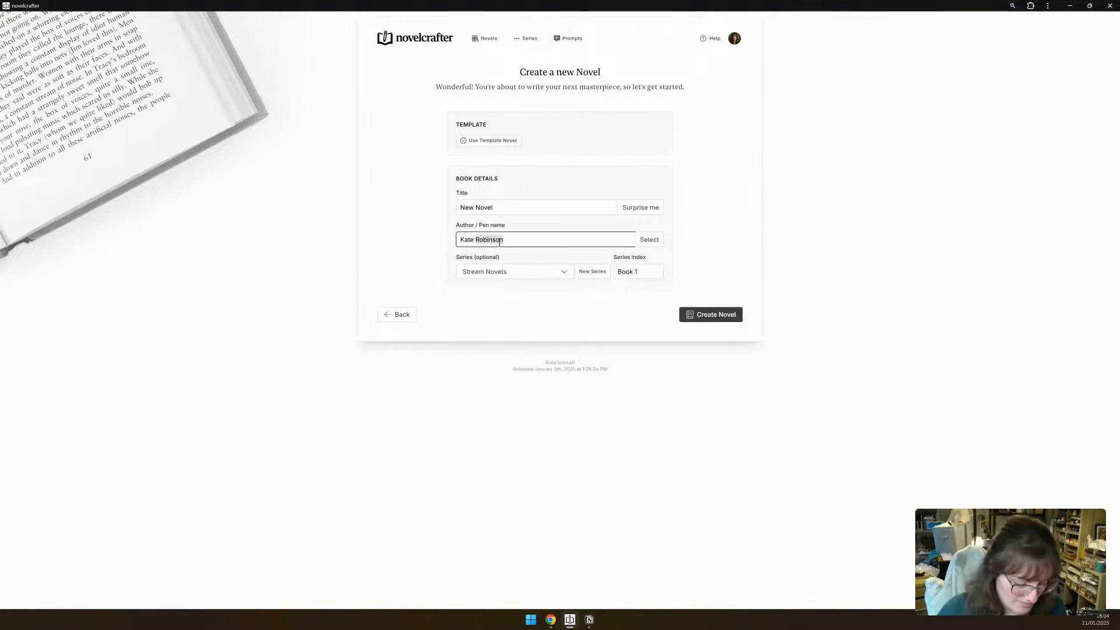
key("BackSpace")
triple_click(497, 209)
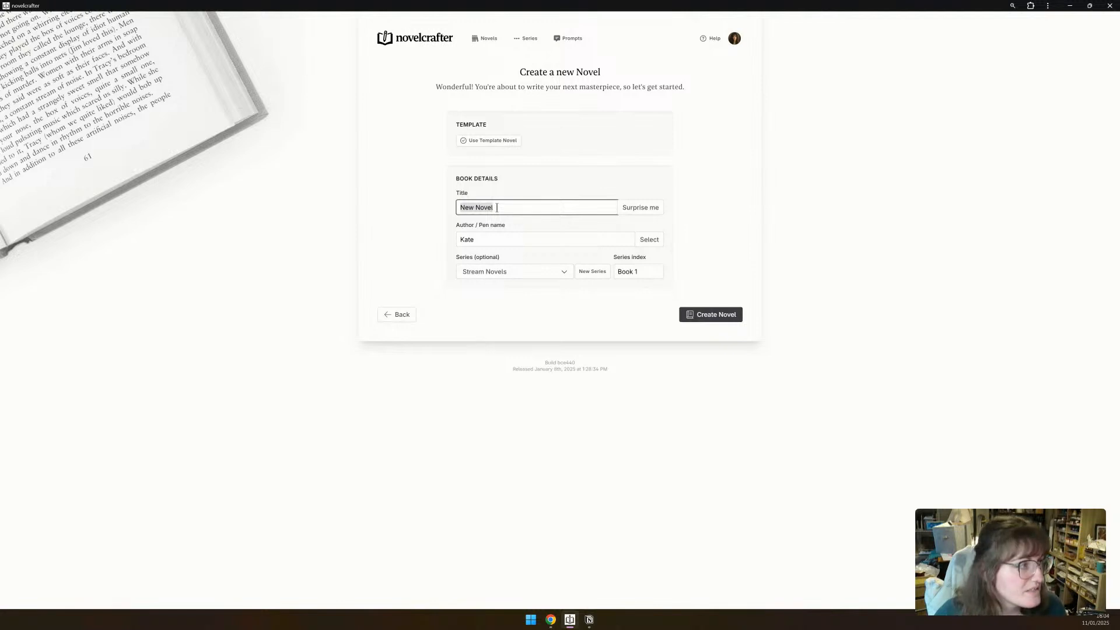
type("I want")
key("ctrl+a")
type("Stream 2")
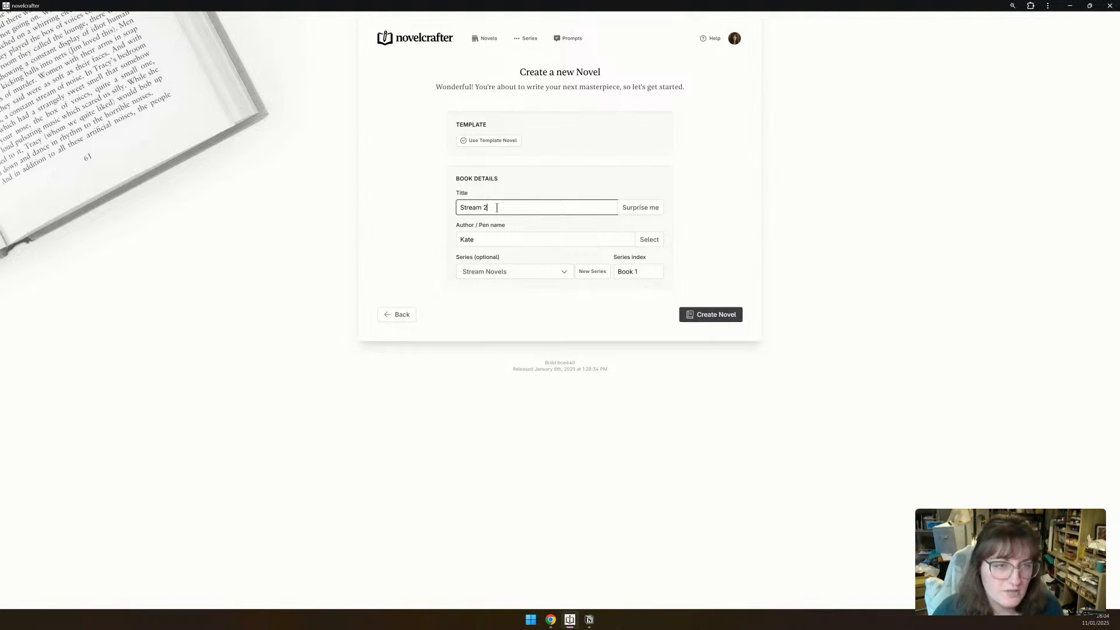
Set the series index to Book 2 and create the novel.
left_click(636, 271)
key("BackSpace")
type("2")
left_click(713, 272)
left_click(714, 319)
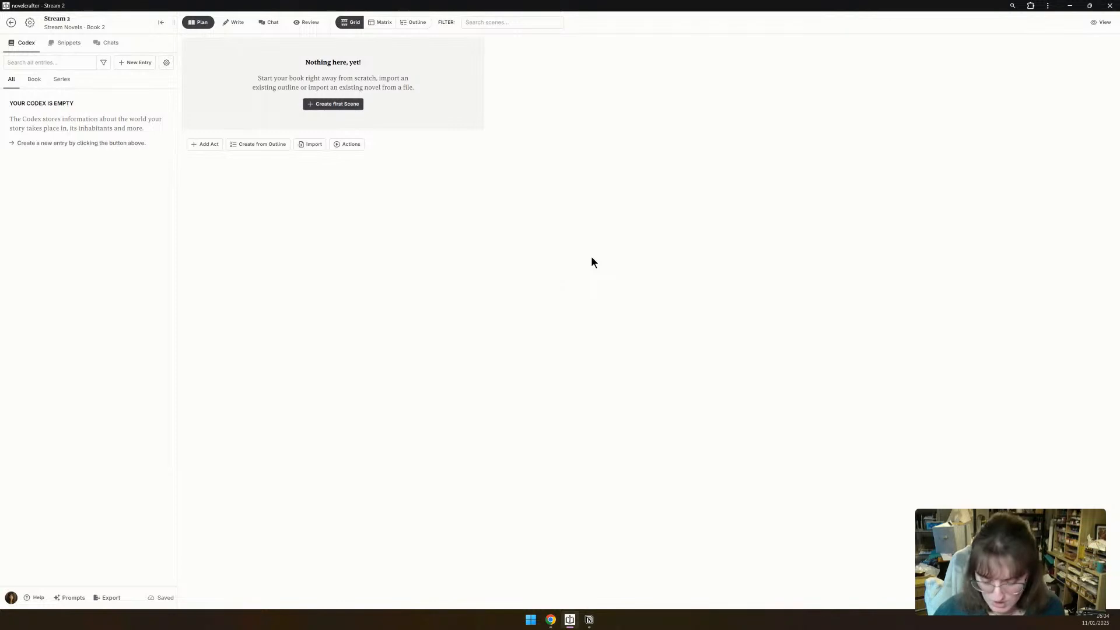
Switch to the Notion class notes, expand Detective 1 and copy the whole description from age through backstory.
key("alt+Tab")
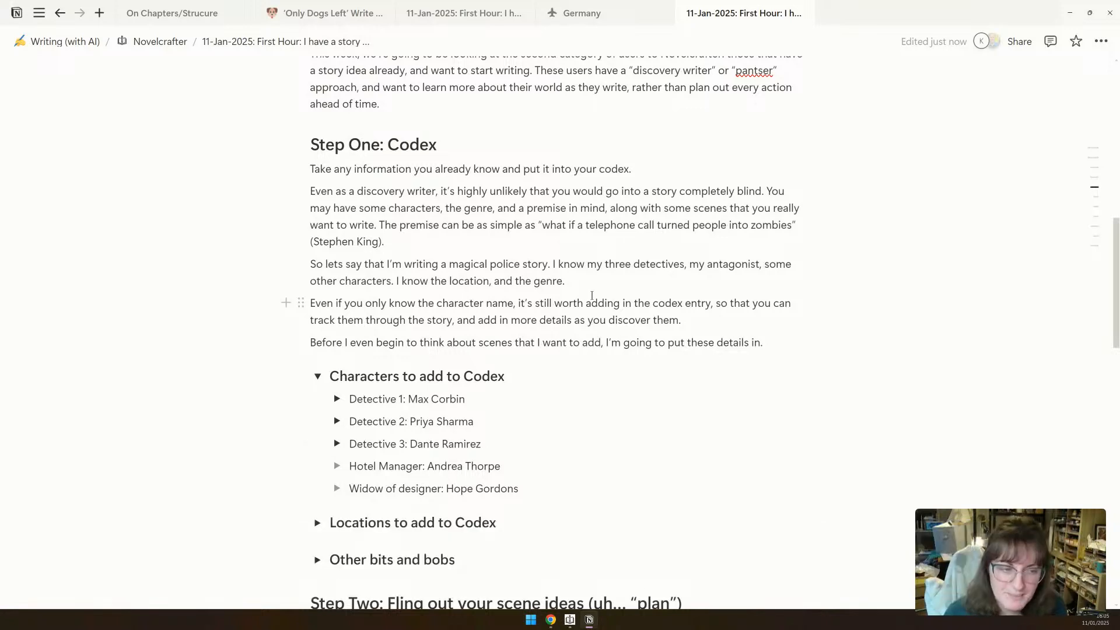
scroll(590, 286, "down", 3)
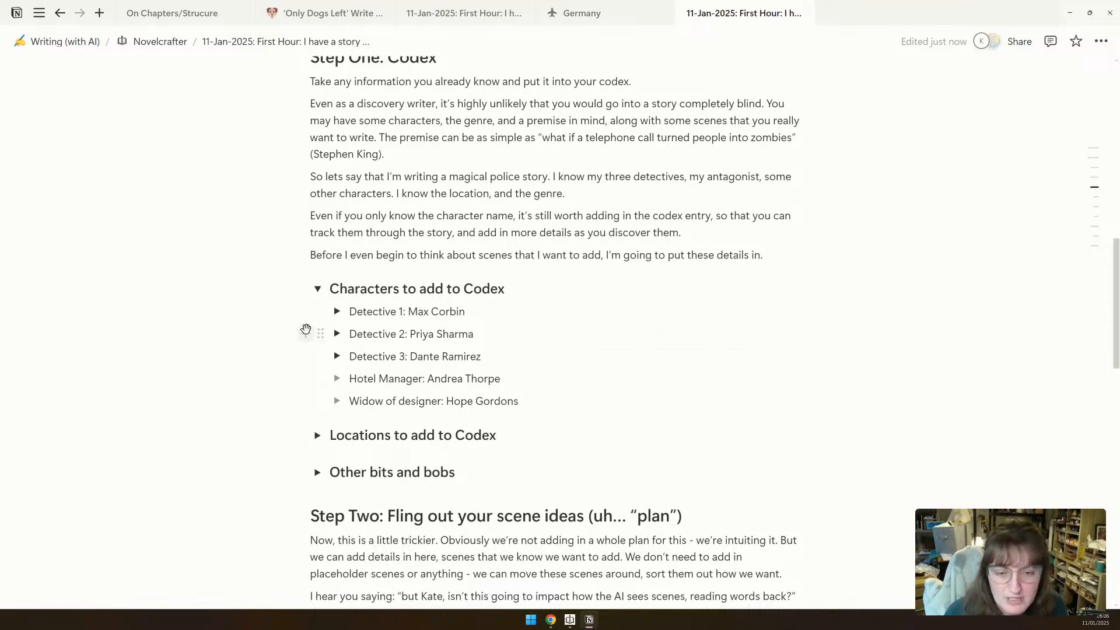
left_click(336, 314)
scroll(368, 534, "down", 3)
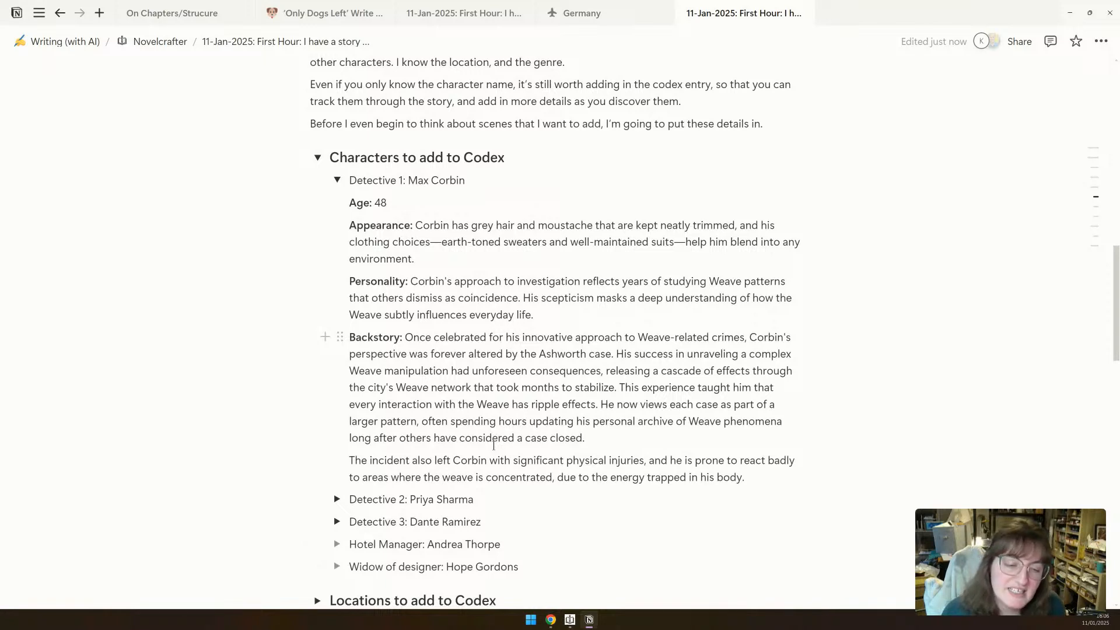
left_click_drag(760, 477, 345, 207)
key("ctrl+c")
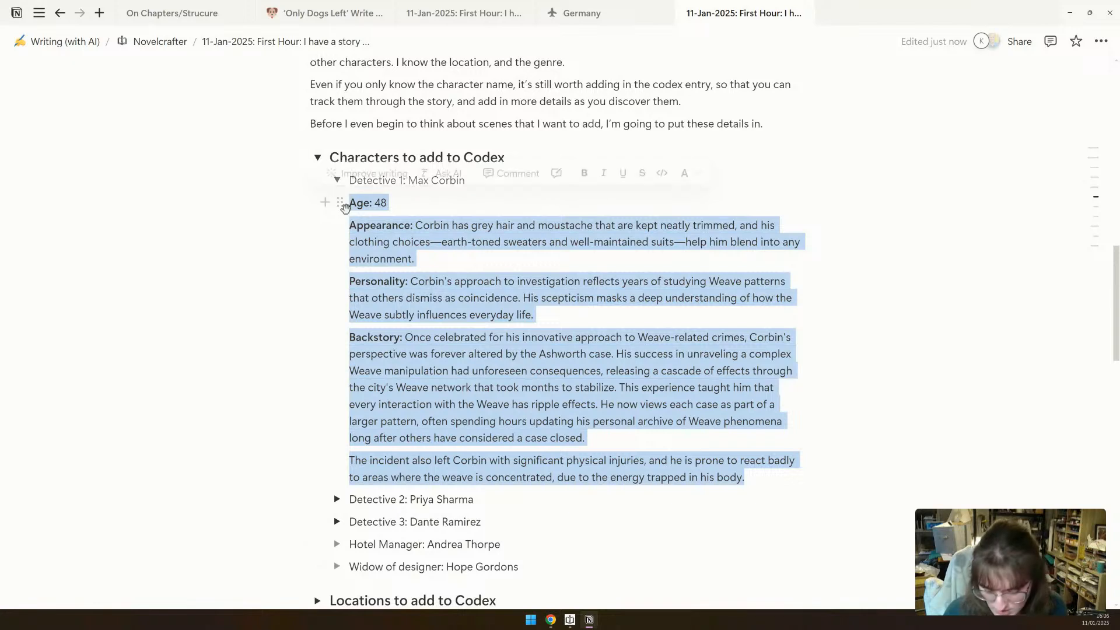
Switch to Novelcrafter, create a Character codex entry and paste the copied Detective 1 text as its description.
left_click(568, 622)
left_click(146, 68)
left_click(149, 82)
left_click(262, 199)
key("ctrl+v")
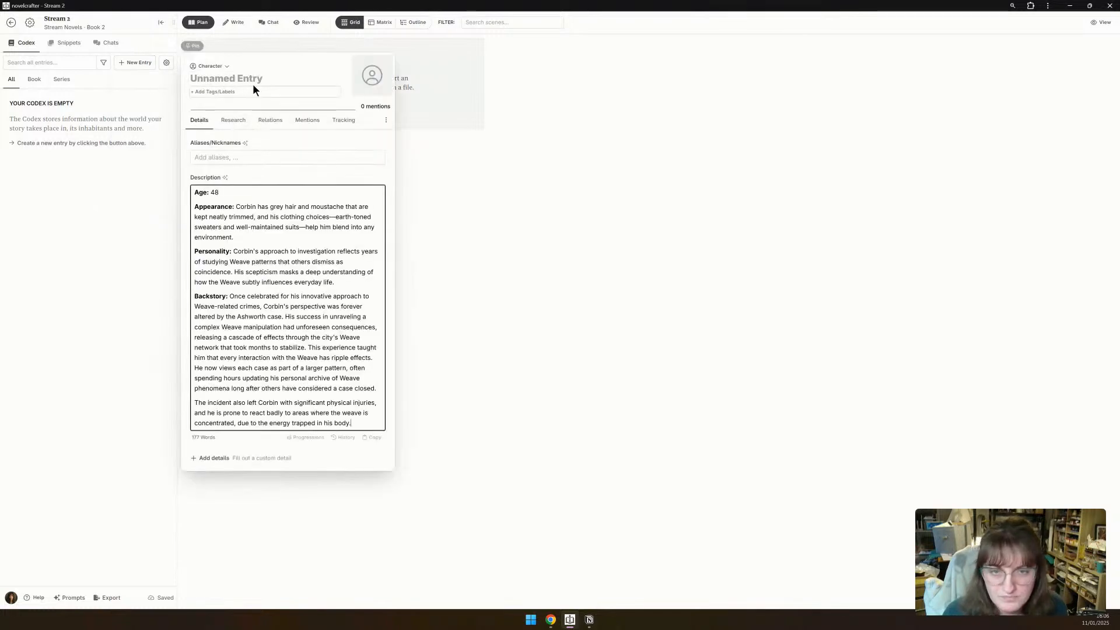
Check the name of Detective 1 in the Notion notes, name the codex entry "Max Corbin" and close it.
left_click(589, 620)
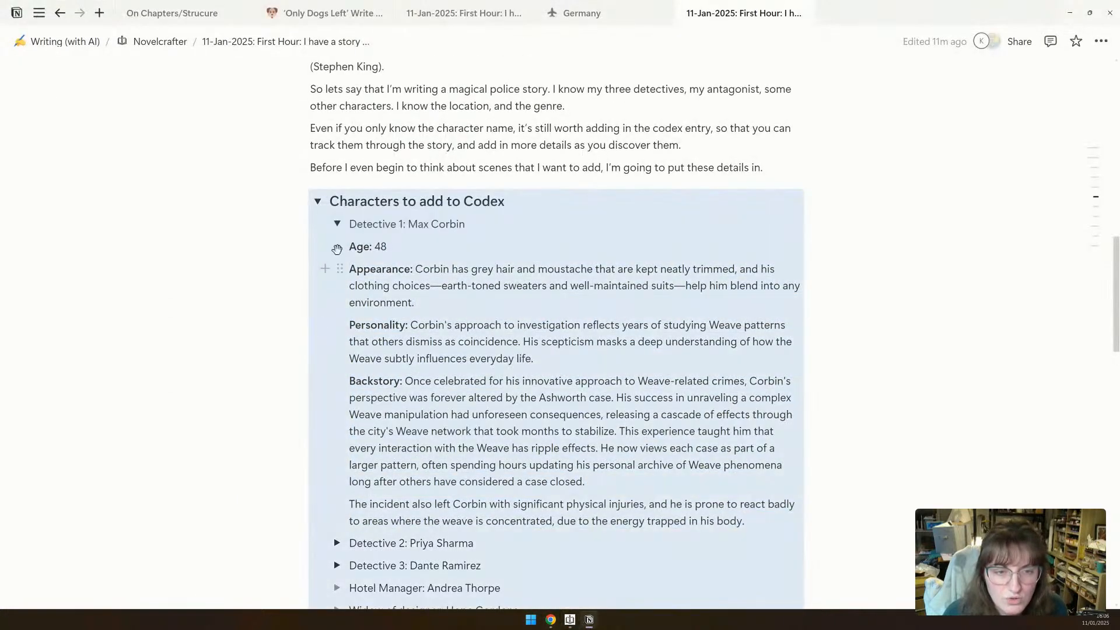
key("alt+Tab")
left_click(254, 77)
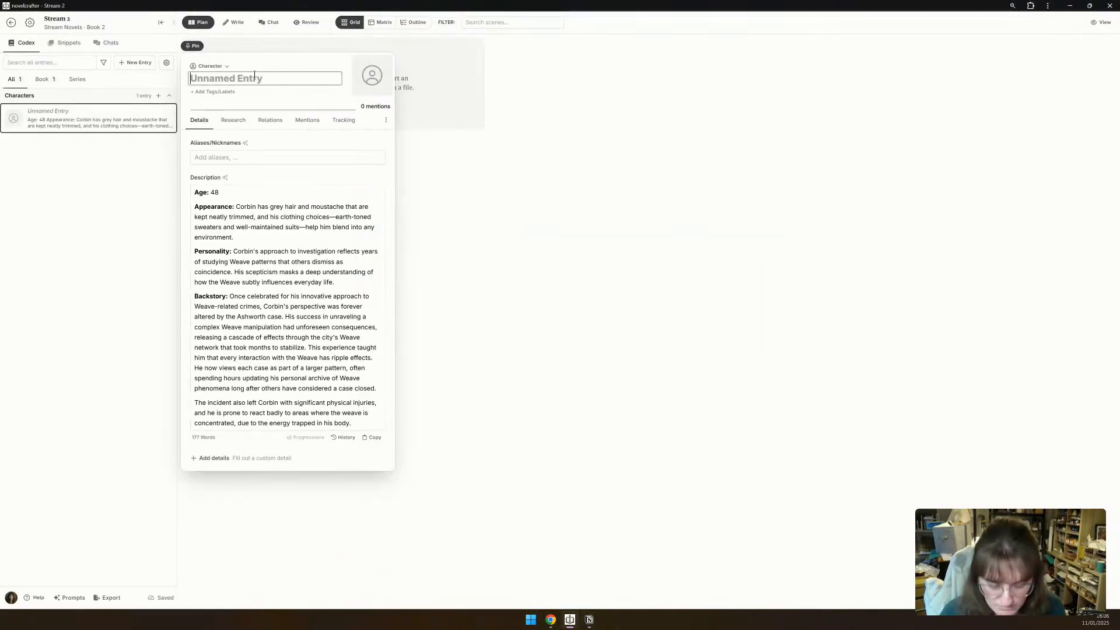
type("Max Co")
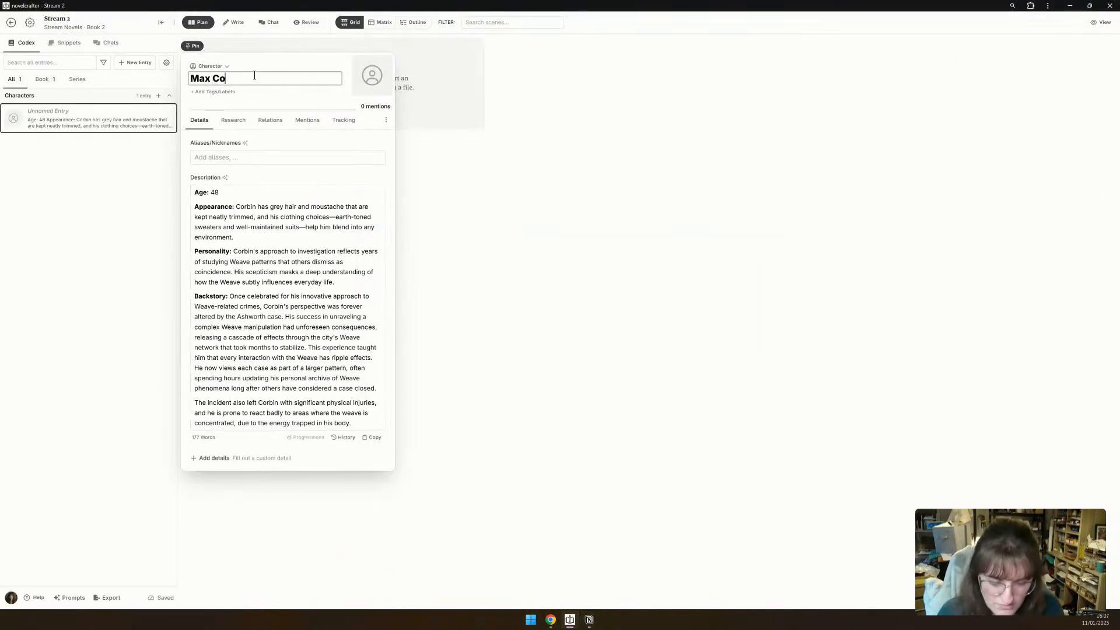
type("rbin")
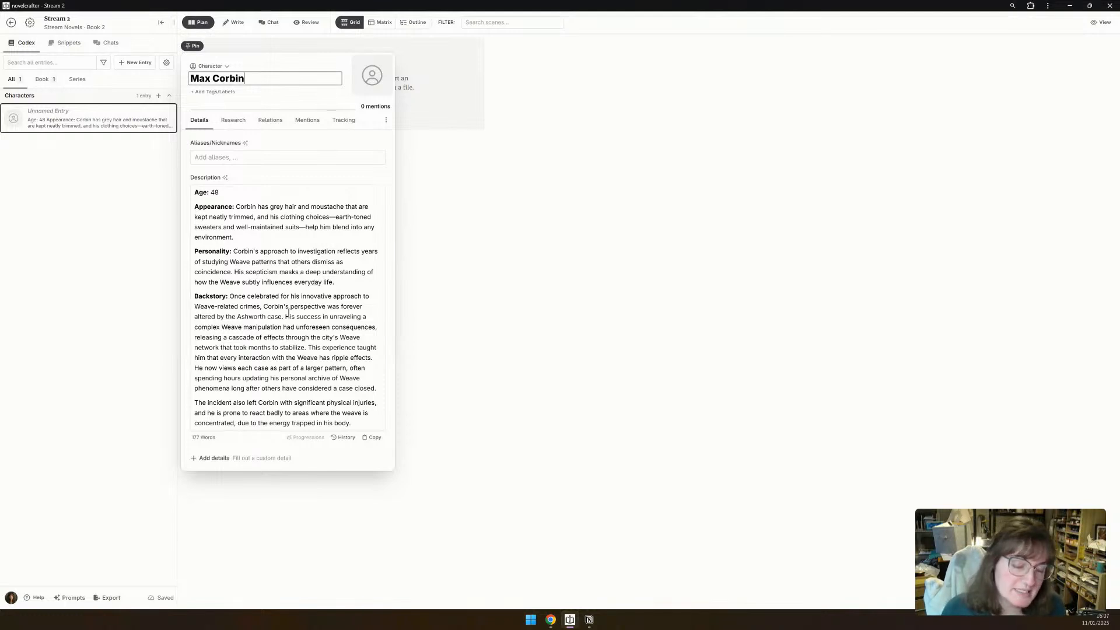
left_click(554, 240)
Switch to the Notion notes, collapse Detective 1, expand Detective 2 and copy the full character description.
key("alt+Tab")
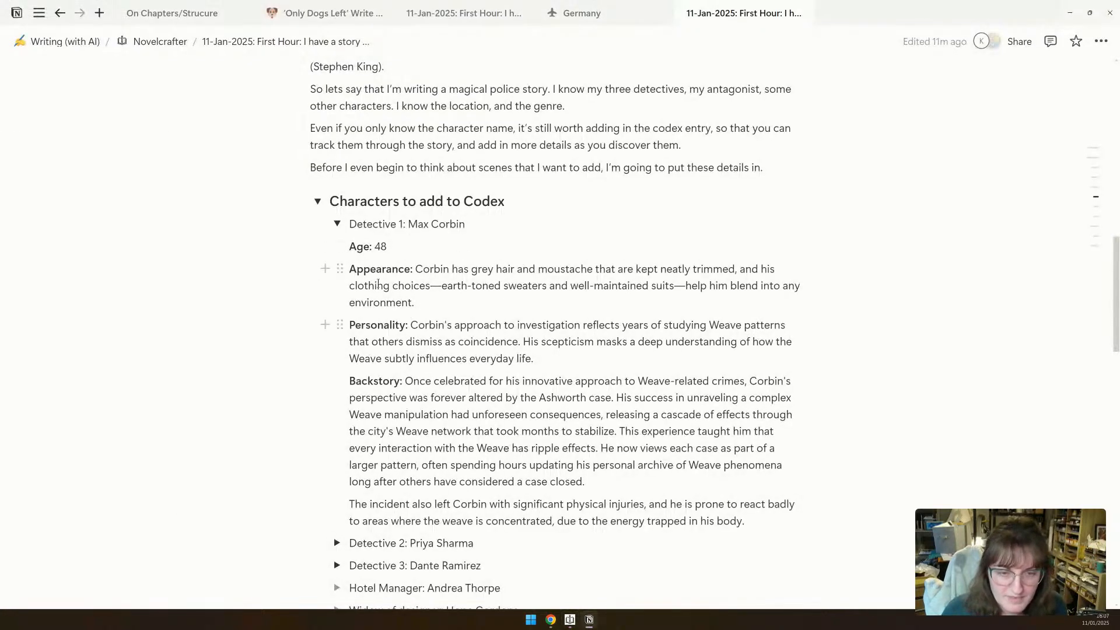
left_click(337, 225)
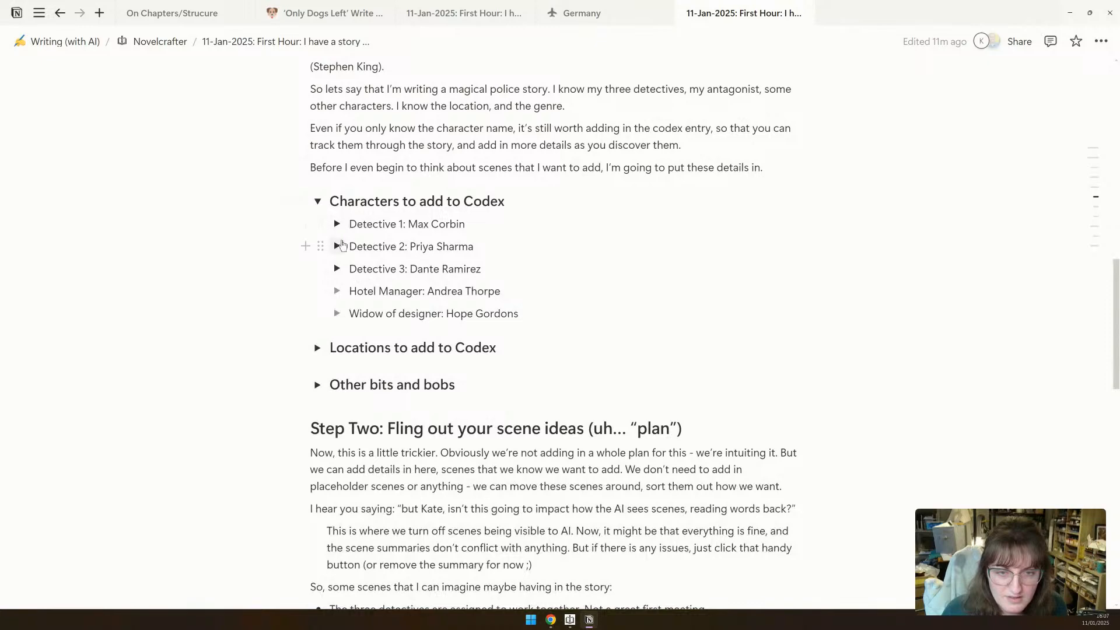
left_click(337, 247)
left_click_drag(350, 268, 446, 520)
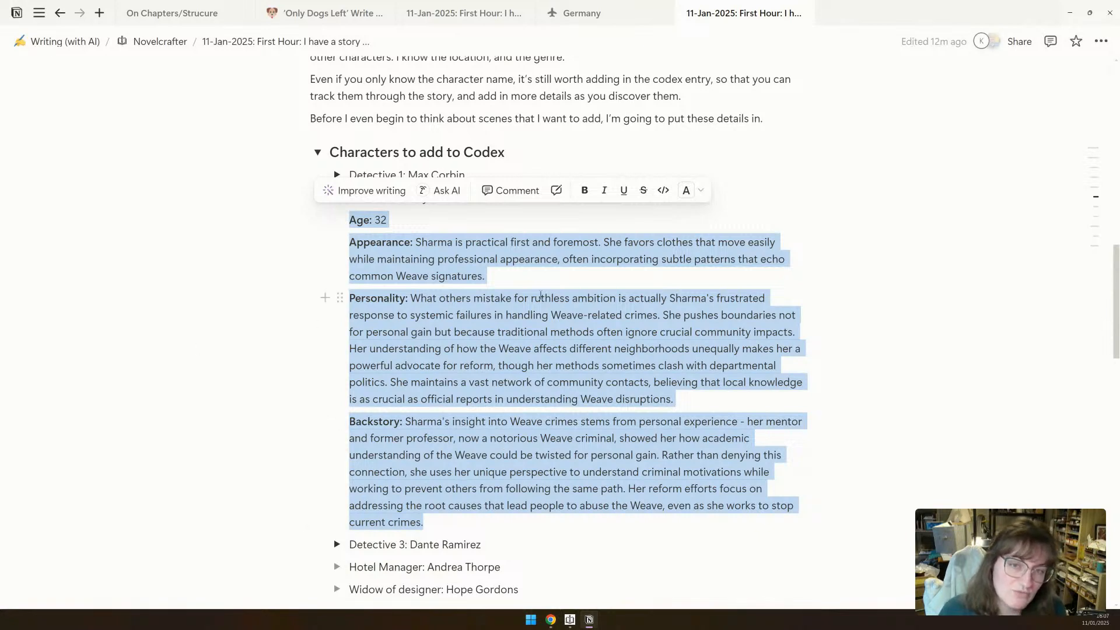
Switch to Novelcrafter and create a Character codex entry named "Priya Sharma" with the copied text as its description.
key("alt+Tab")
left_click(137, 63)
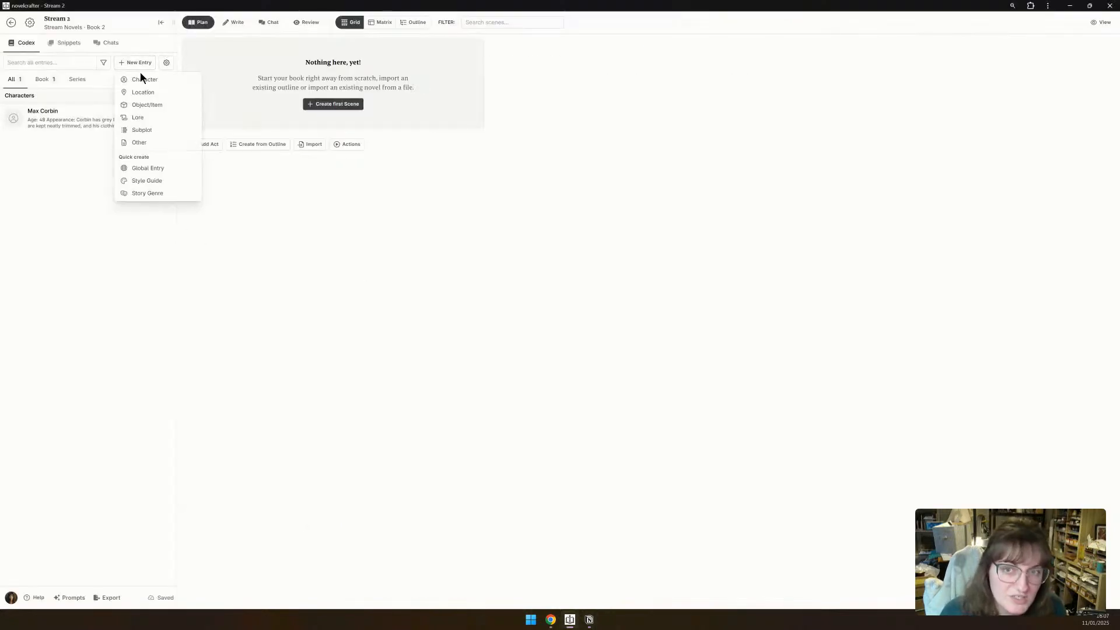
left_click(163, 80)
type("Pr")
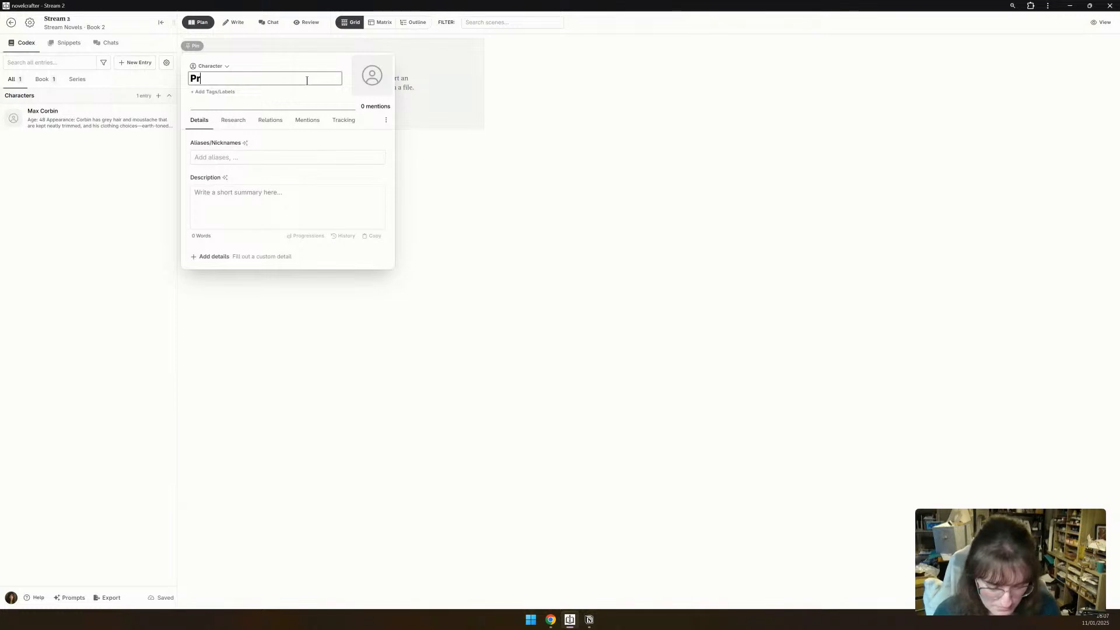
type("iya Sharma")
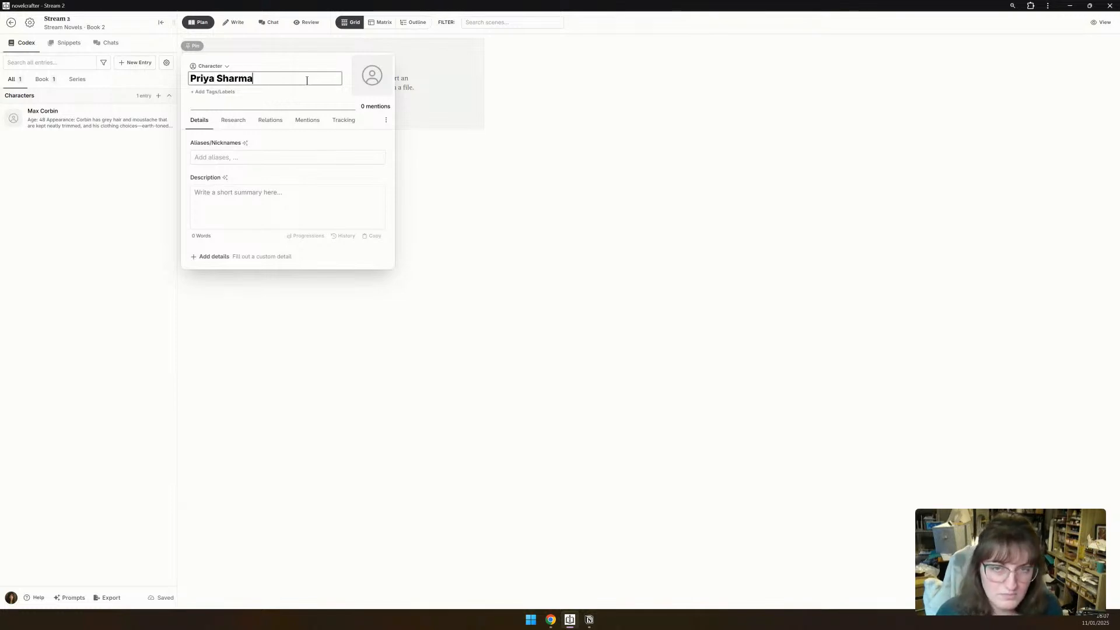
left_click(300, 200)
key("ctrl+v")
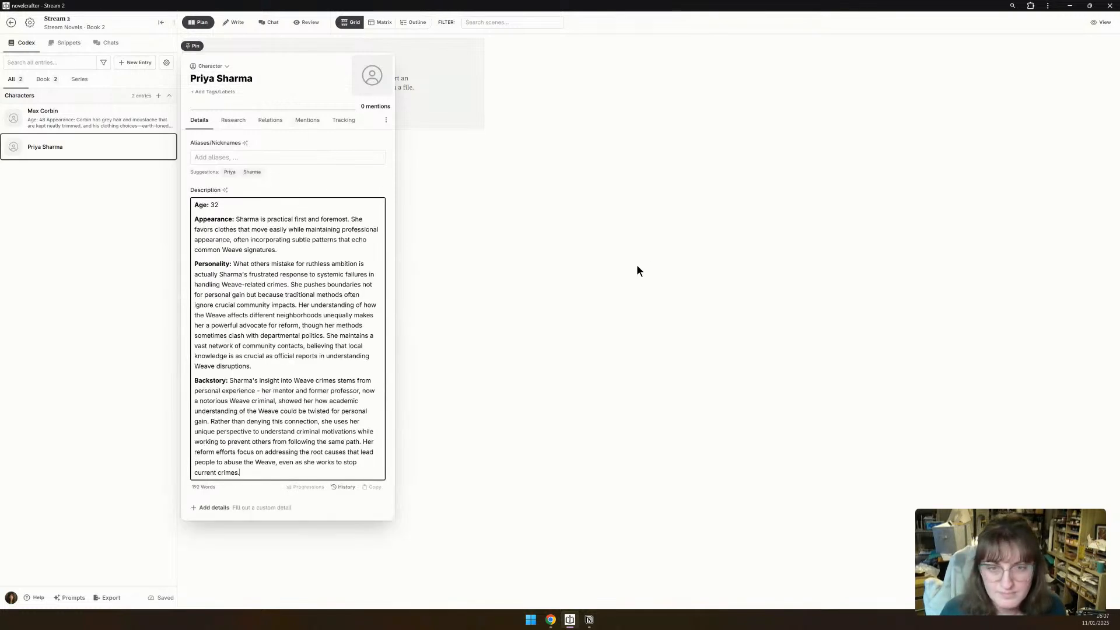
Close the Priya Sharma entry, switch to the Notion notes, collapse Detective 2, expand Detective 3 and copy the full character description.
left_click(624, 264)
key("alt+Tab")
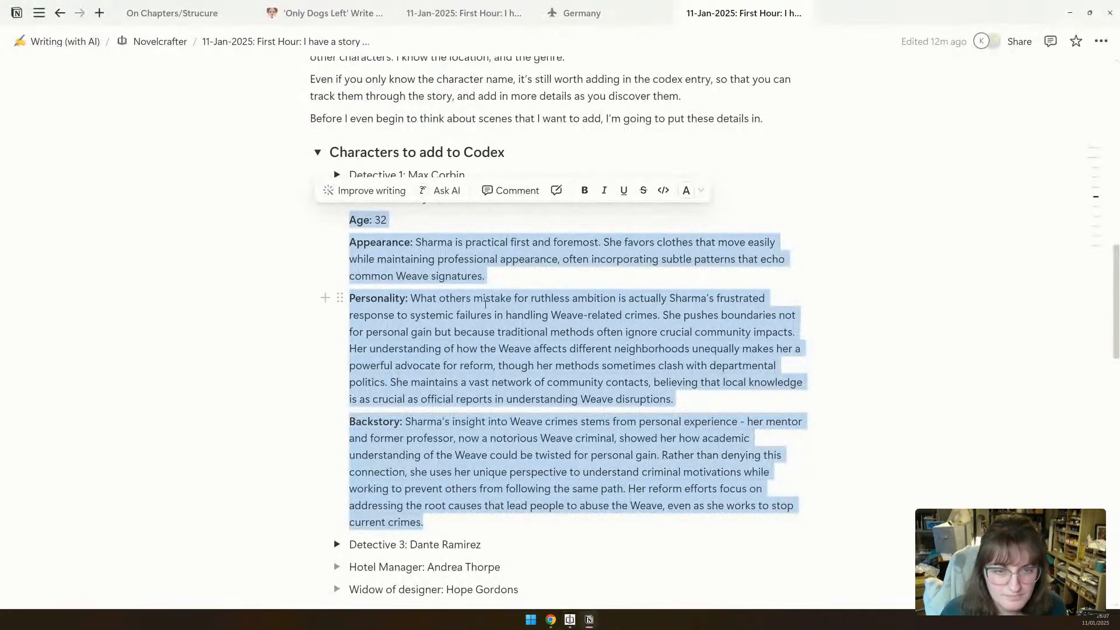
left_click(498, 296)
left_click(336, 197)
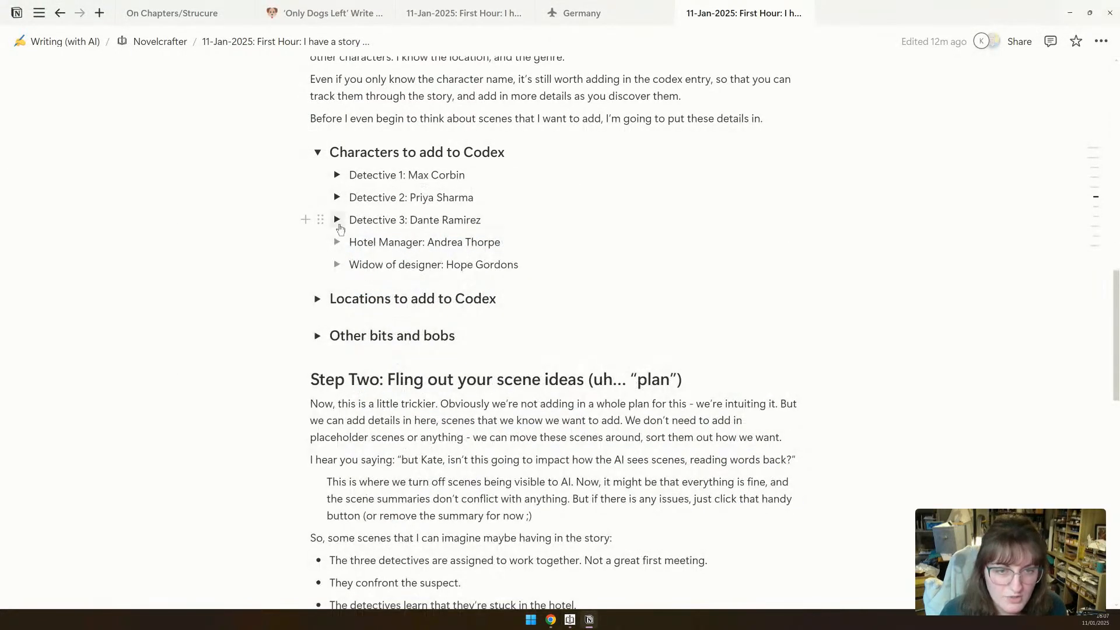
left_click(336, 220)
left_click_drag(349, 242, 782, 477)
key("ctrl+c")
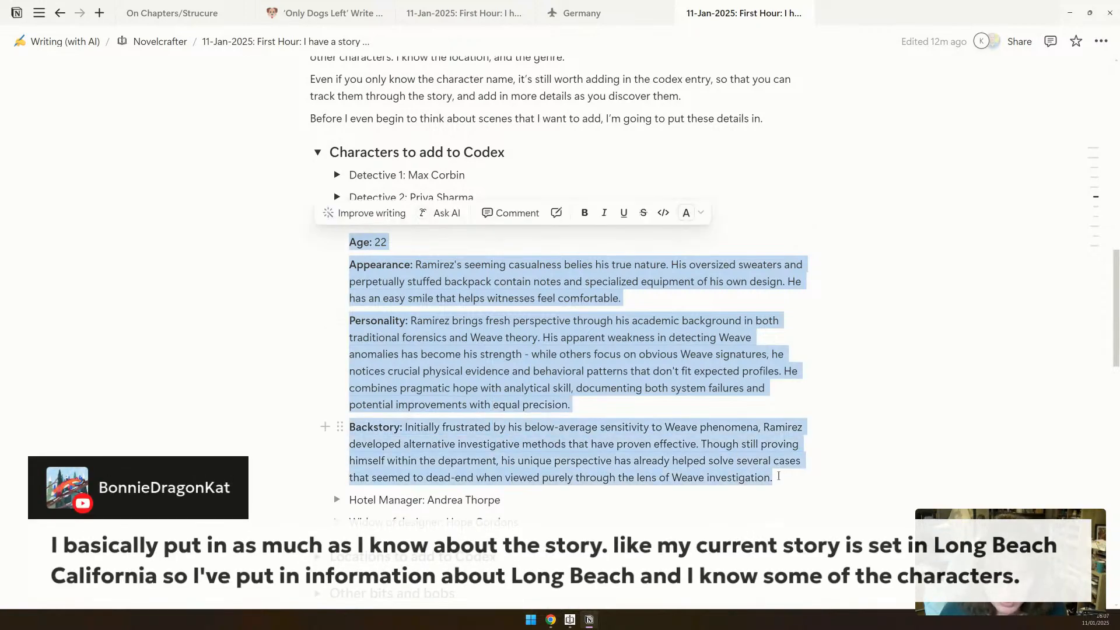
left_click(528, 437)
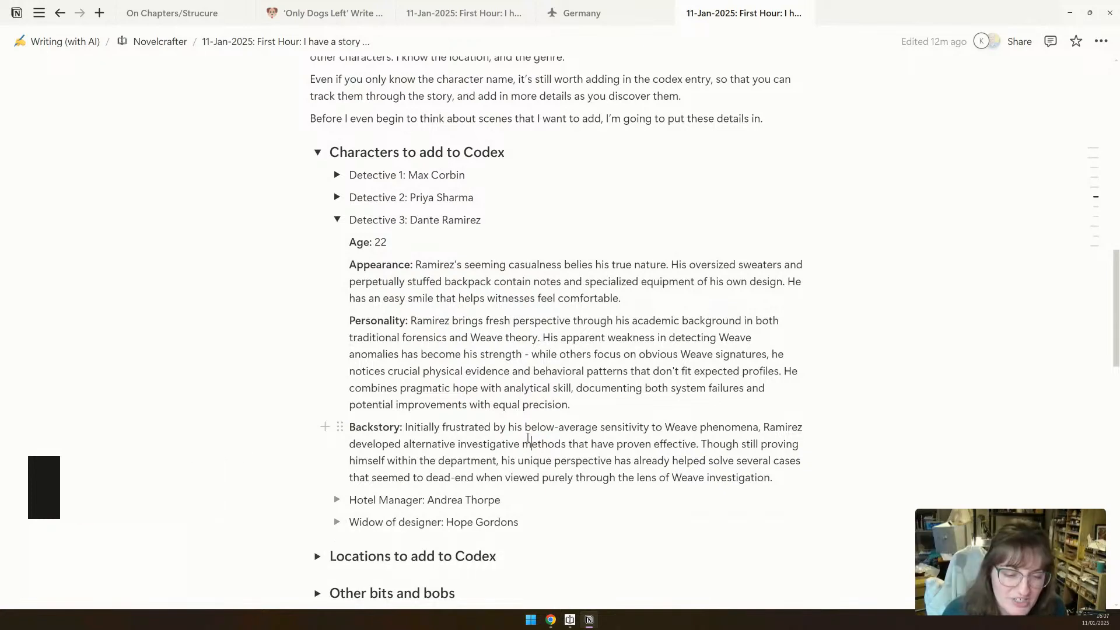
Switch to Novelcrafter and create a Character codex entry with the copied Detective 3 text as its description.
key("alt+Tab")
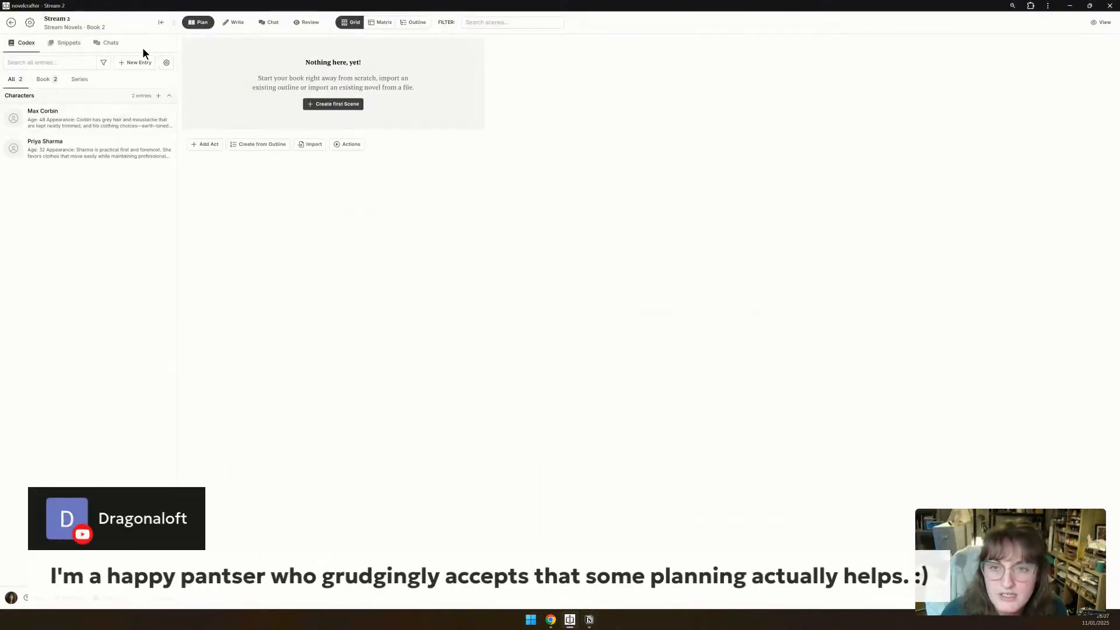
left_click(140, 62)
left_click(143, 80)
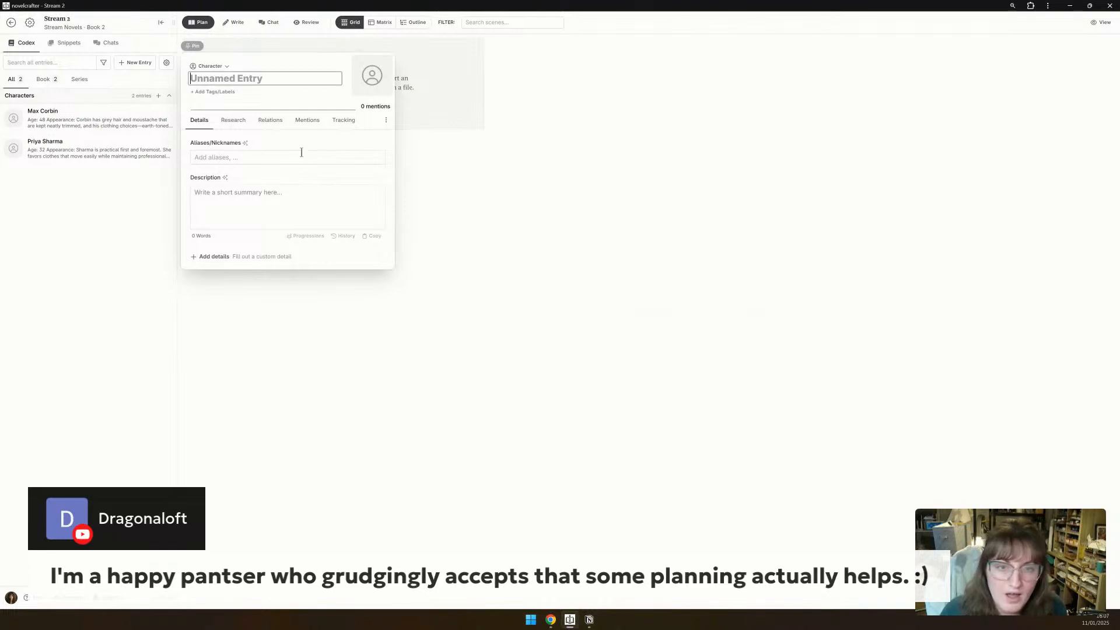
left_click(255, 200)
key("ctrl+v")
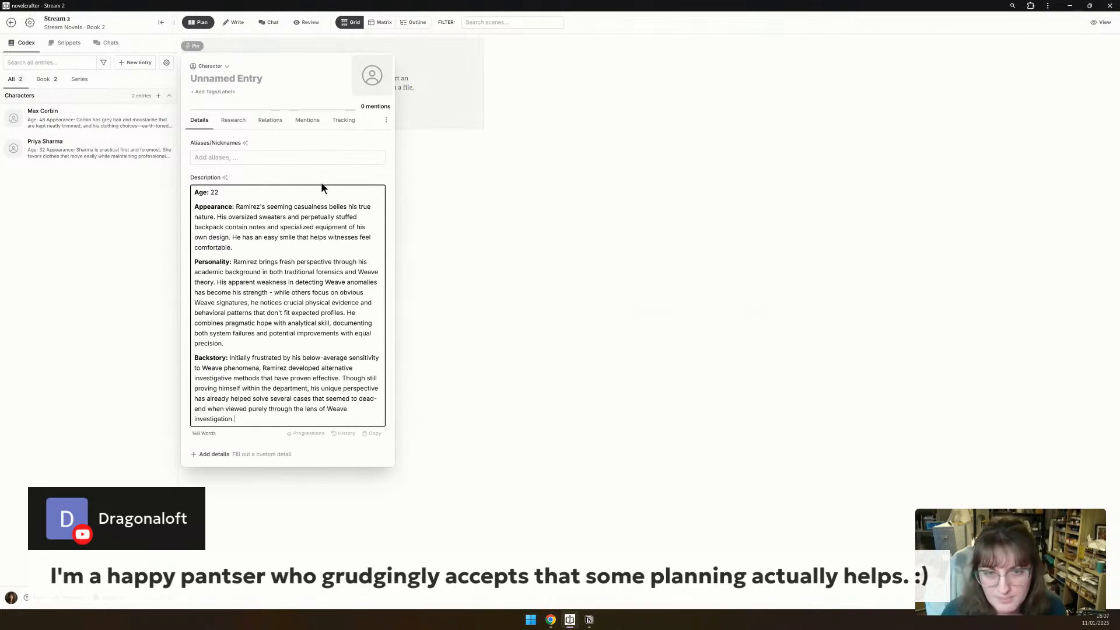
Check the name of Detective 3 in the Notion notes, name the codex entry "Dante Ramirez" and close it.
key("alt+Tab")
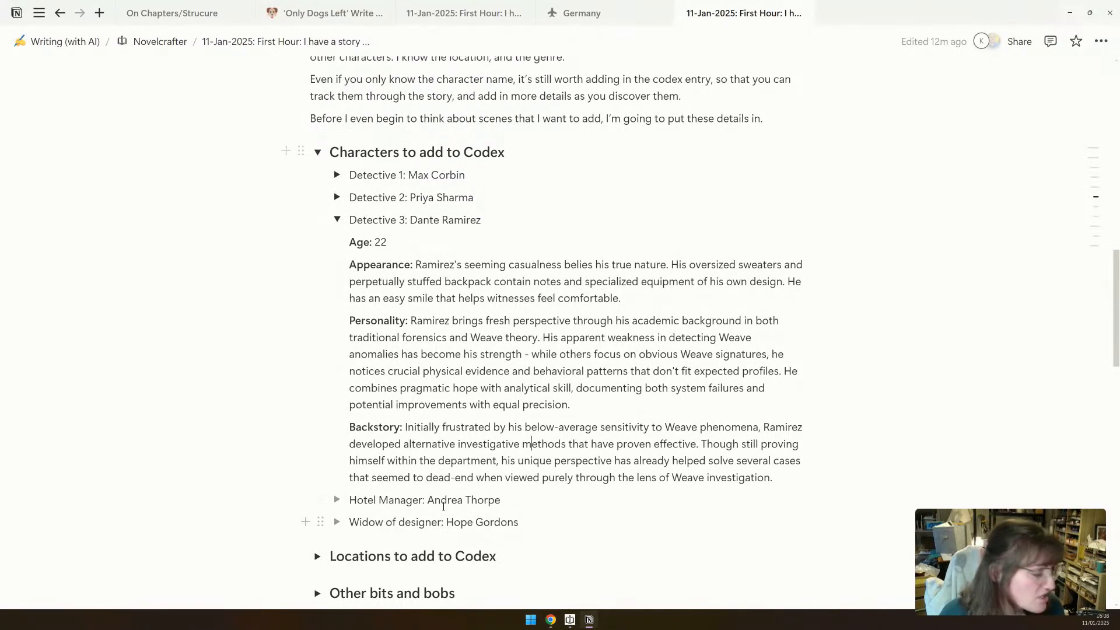
mouse_move(184, 282)
key("alt+Tab")
left_click(257, 78)
type("Dante Ramirez")
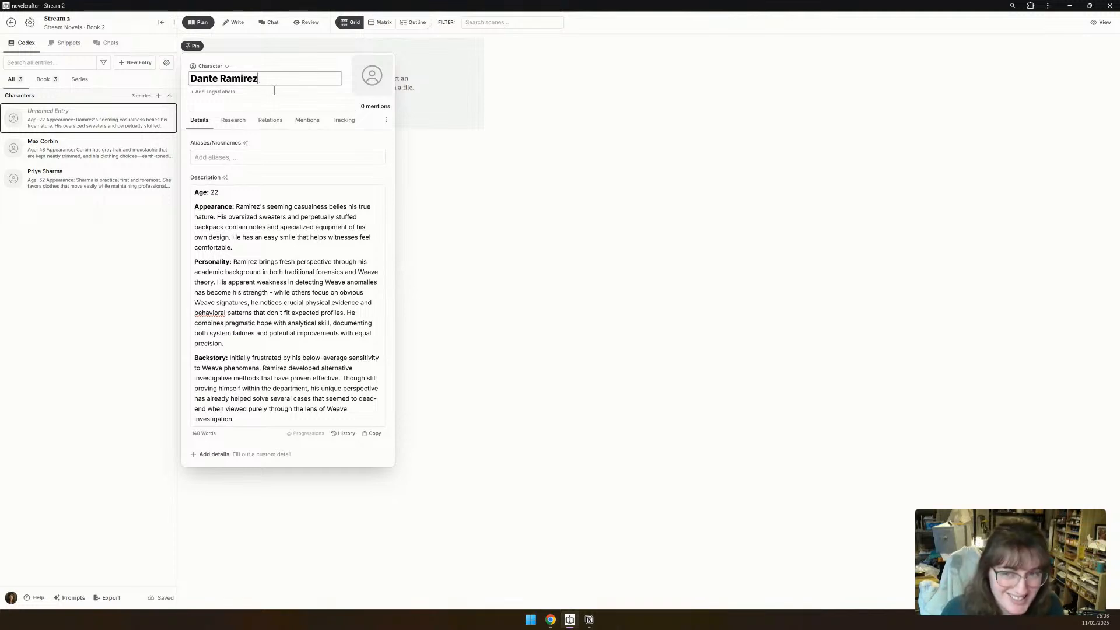
left_click(761, 228)
Create a Character codex entry named "Hope Gordons" and leave its description empty.
left_click(116, 62)
left_click(140, 77)
type("Hope Gordons")
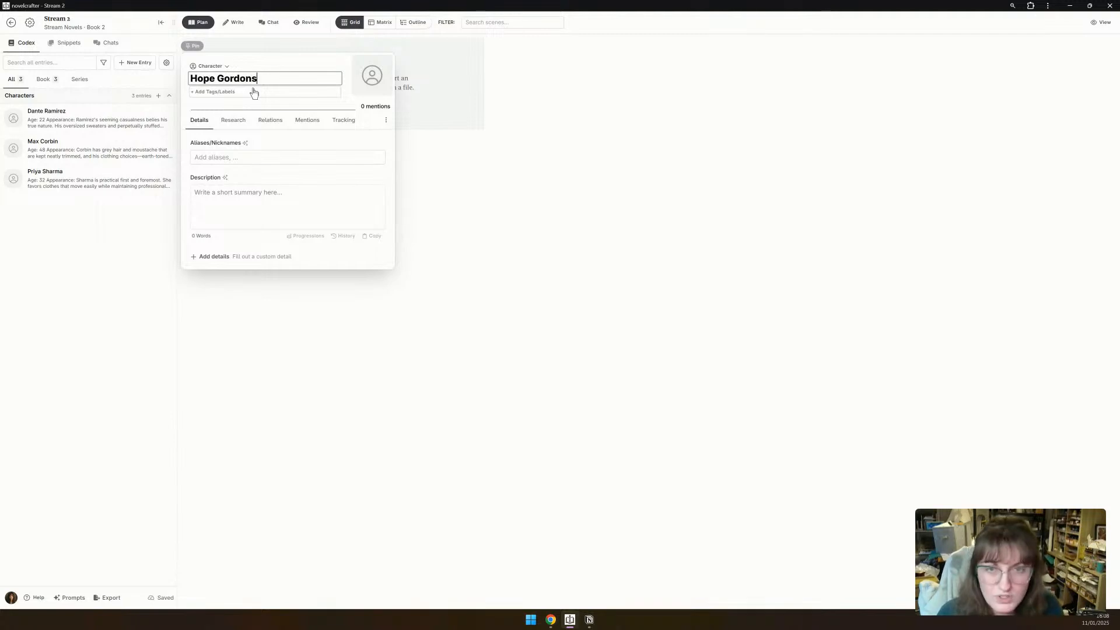
Create a Character codex entry named "Andrea Thorpe" and start its description with "Manager of".
left_click(140, 64)
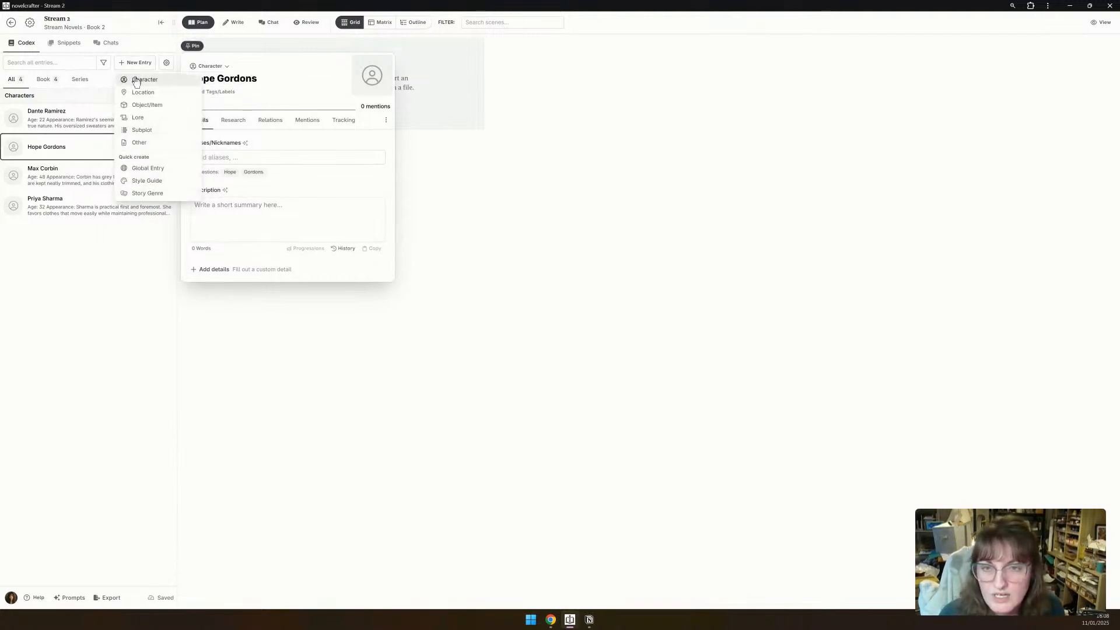
left_click(134, 78)
type("Andrea")
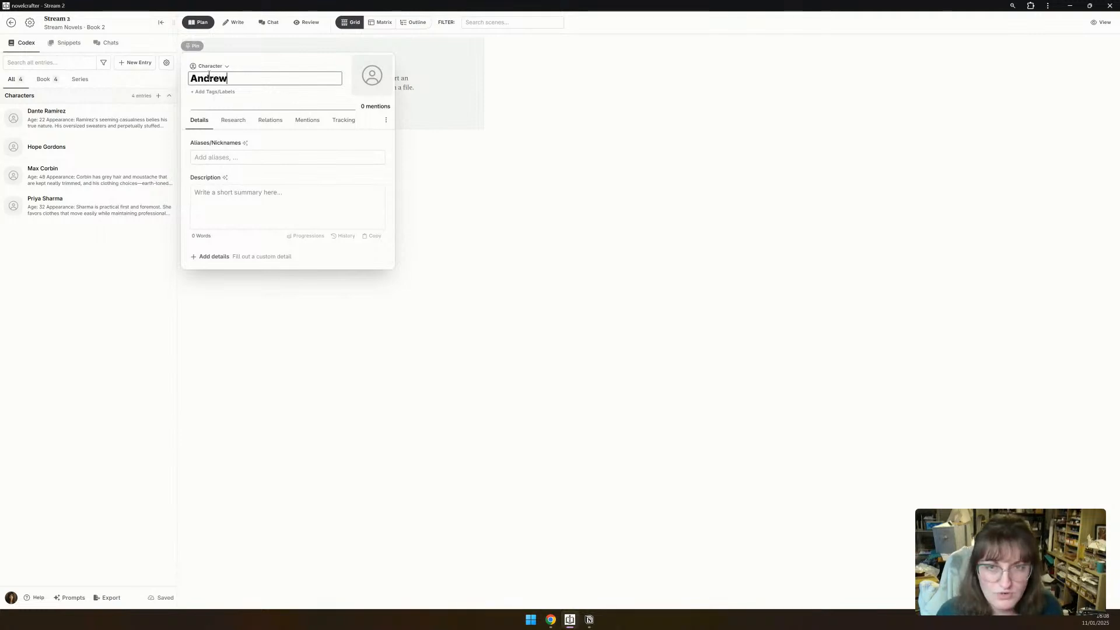
type(" Thorpe")
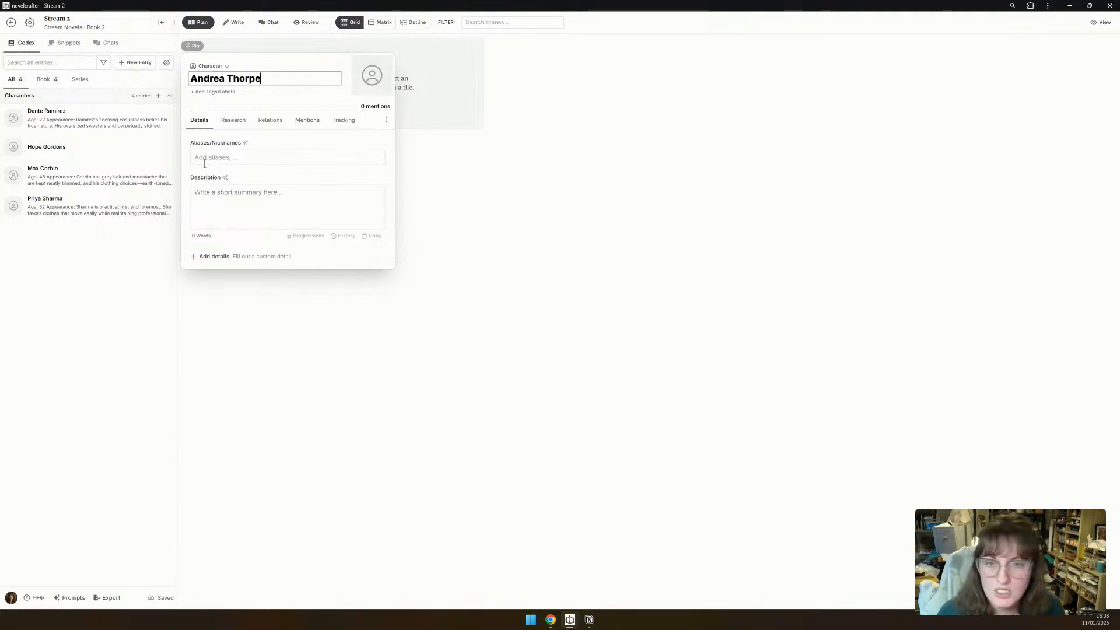
left_click(220, 189)
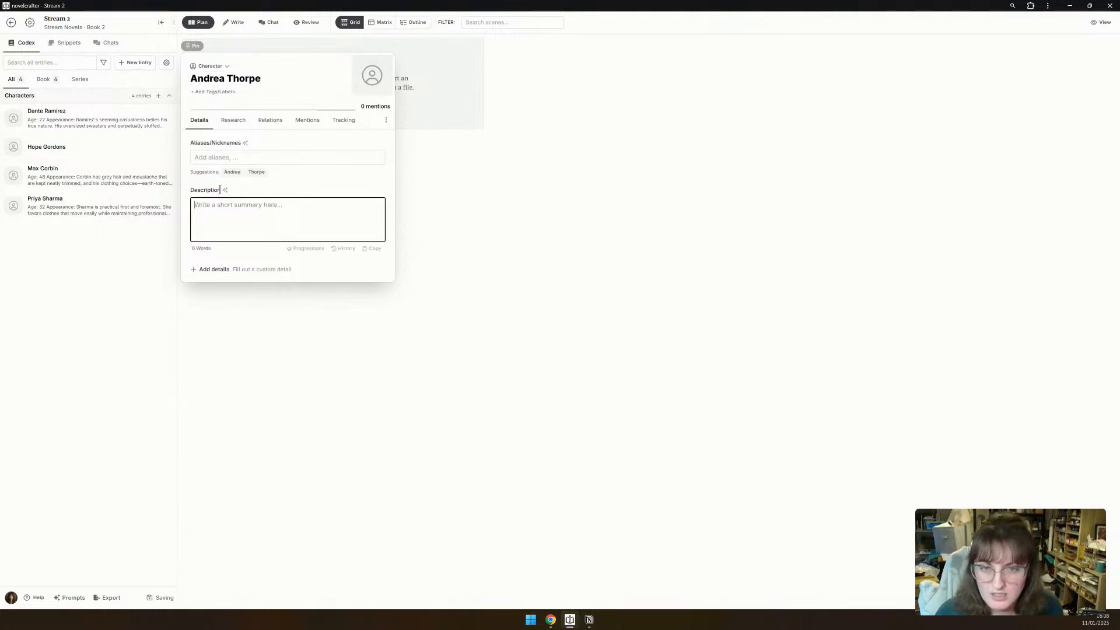
type("Mana")
key("BackSpace")
key("BackSpace")
type("anager of")
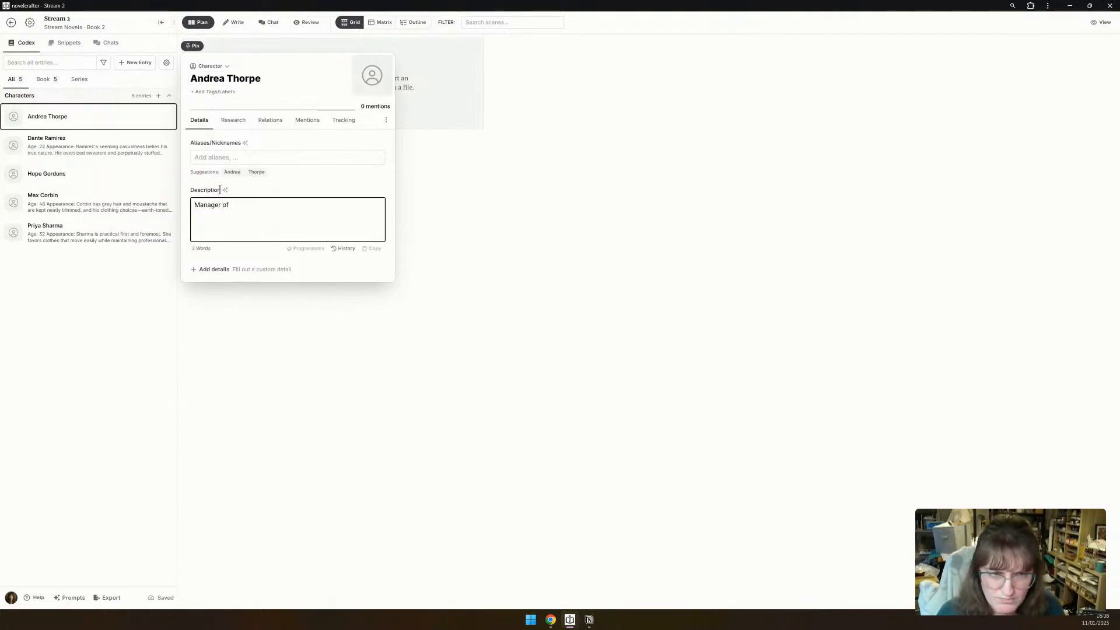
Look up the hotel's name in the Notion location notes, complete Andrea Thorpe's description with "The Grand Majestic Hotel" and close the entry.
key("alt+Tab")
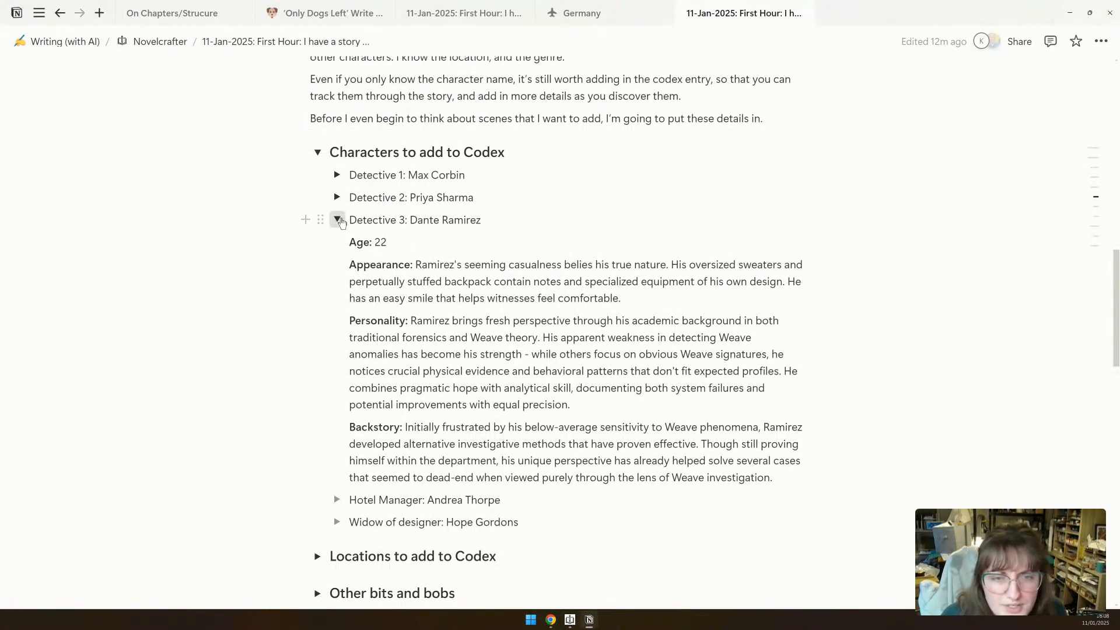
left_click(337, 220)
left_click(318, 299)
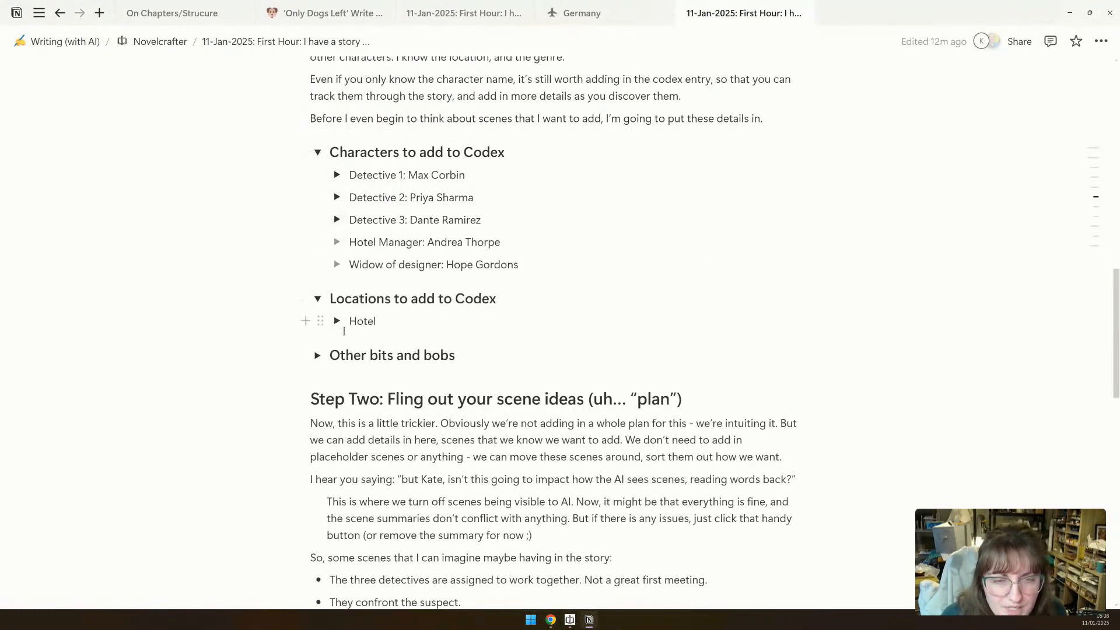
left_click(337, 322)
key("alt+Tab")
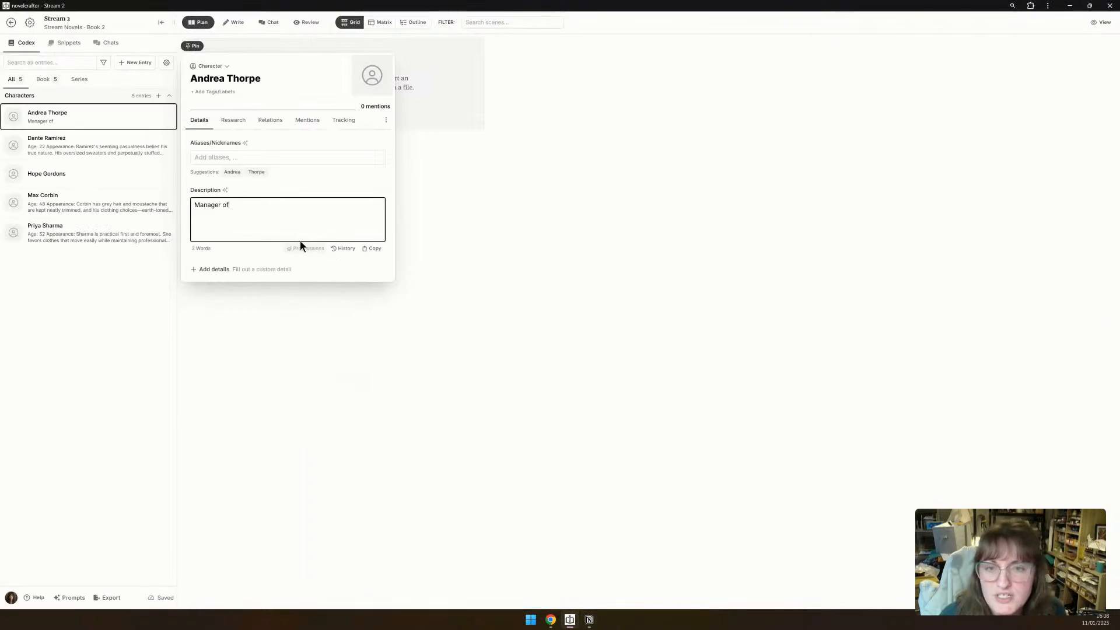
type("The Grand Majestic Hotel")
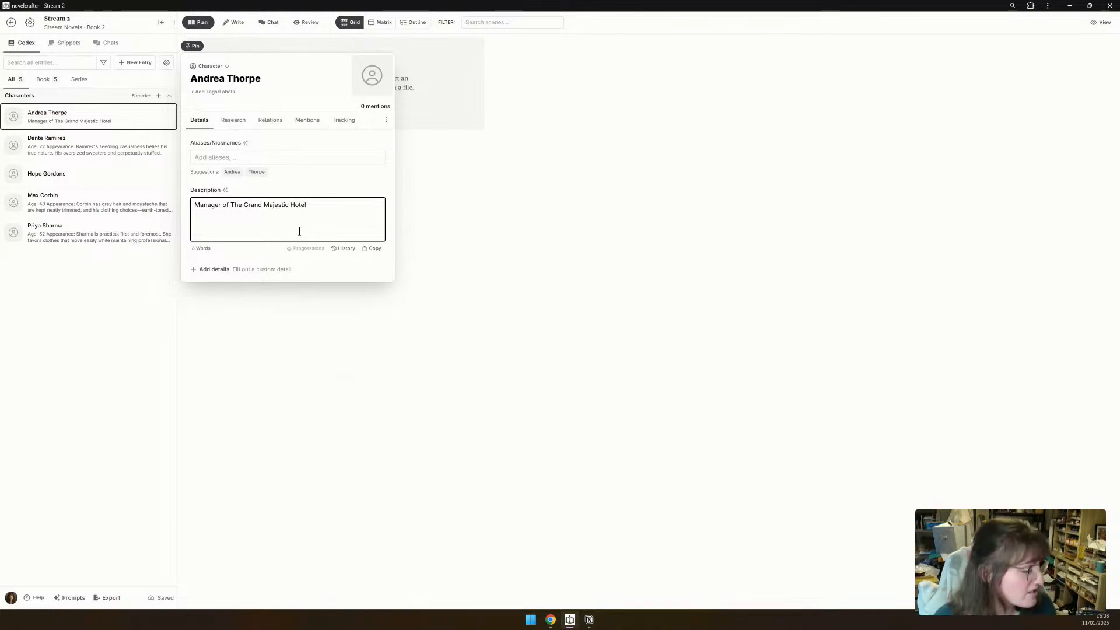
left_click(555, 325)
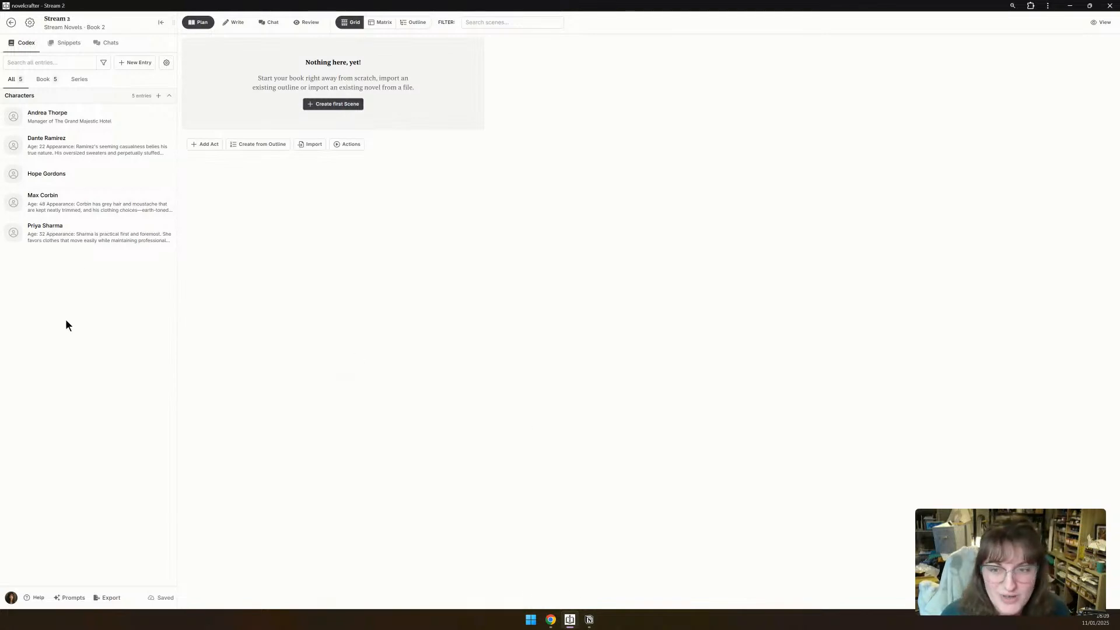
Create a Location codex entry named "The Grand Majestic Hotel".
left_click(133, 62)
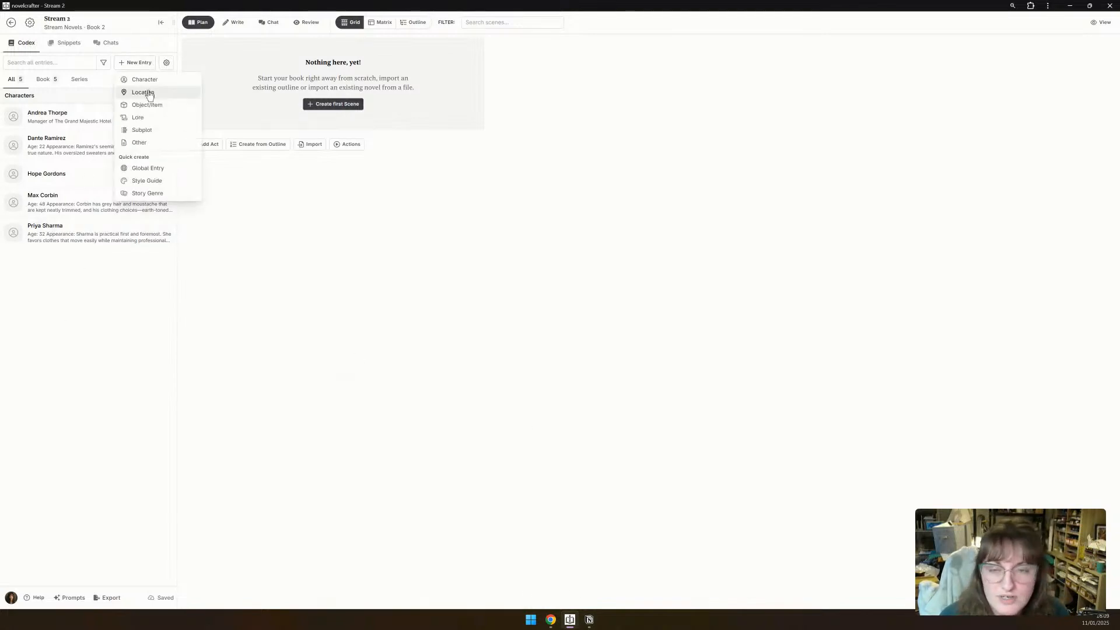
left_click(150, 93)
type("The Grand Majestic Hotel")
Switch to the Notion notes, copy all the bullet points under Hotel and collapse that section.
key("alt+Tab")
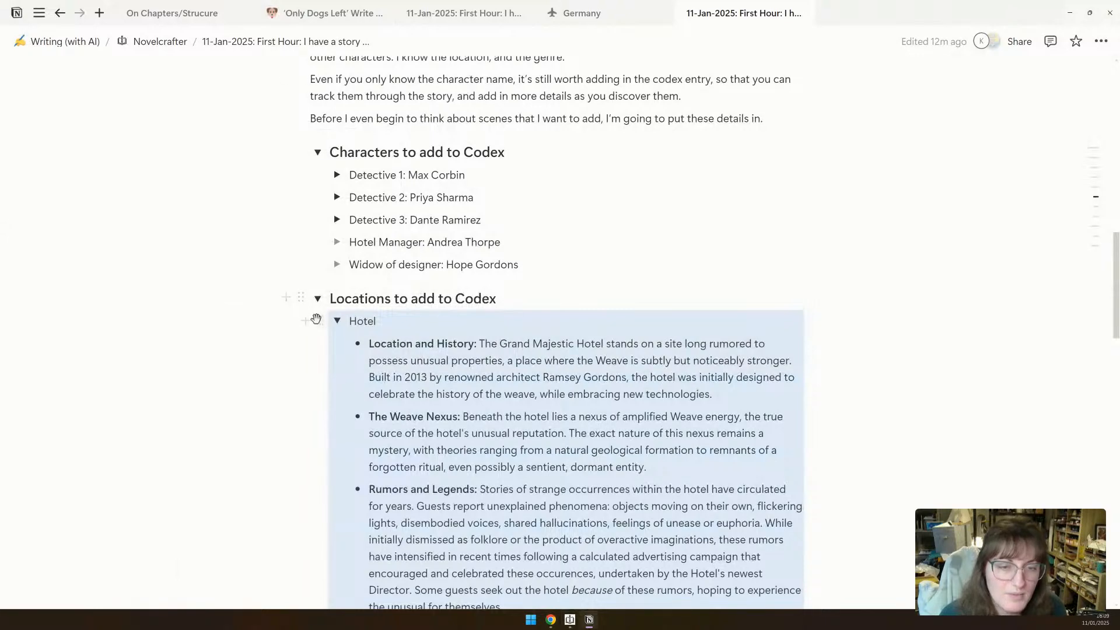
left_click_drag(370, 344, 572, 415)
key("ctrl+c")
scroll(452, 453, "down", 3)
scroll(580, 393, "down", 3)
scroll(572, 413, "up", 5)
left_click(336, 234)
Switch to Novelcrafter, paste the copied hotel notes as the description of the Location entry and close it.
key("alt+Tab")
left_click(338, 221)
key("ctrl+v")
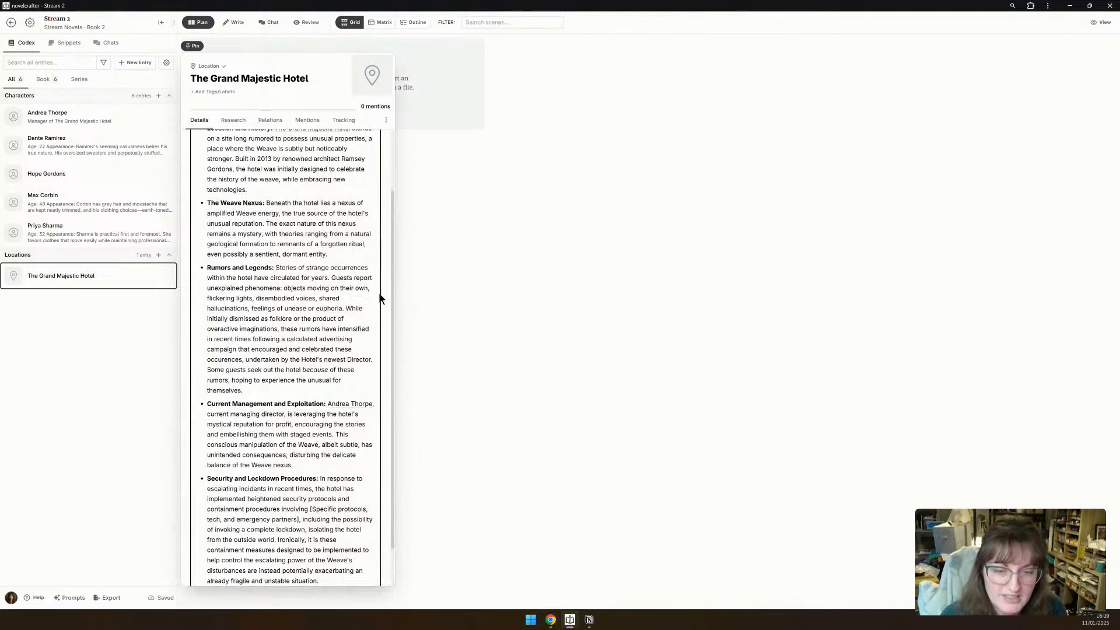
scroll(357, 278, "up", 3)
left_click(500, 298)
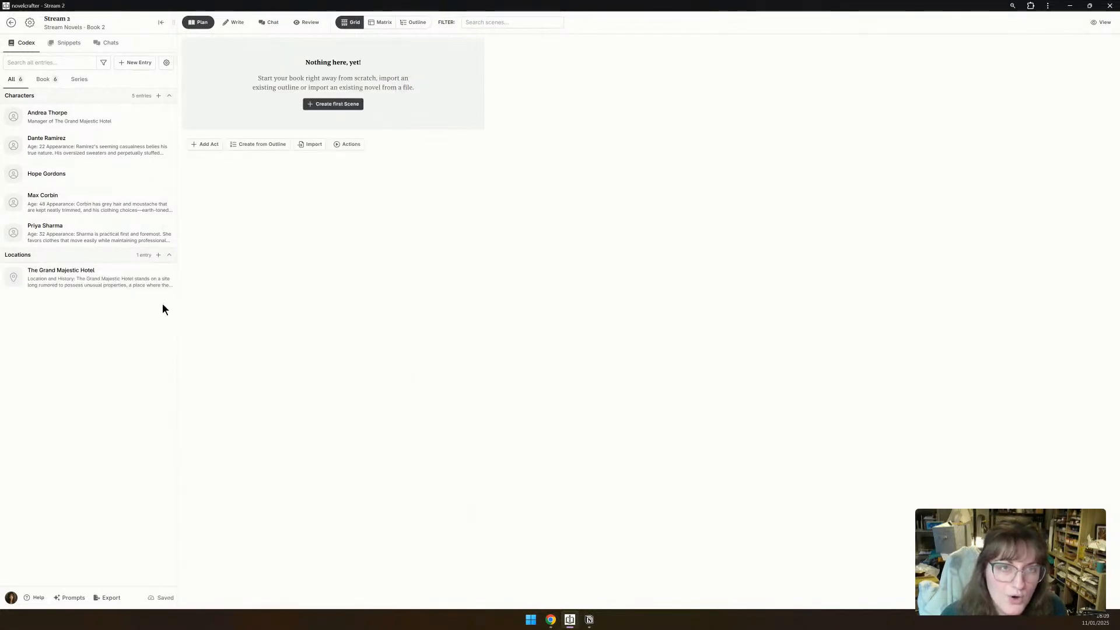
Switch to the Notion notes, collapse the characters and locations sections, expand "Other bits and bobs" and copy the Genre text.
key("alt+Tab")
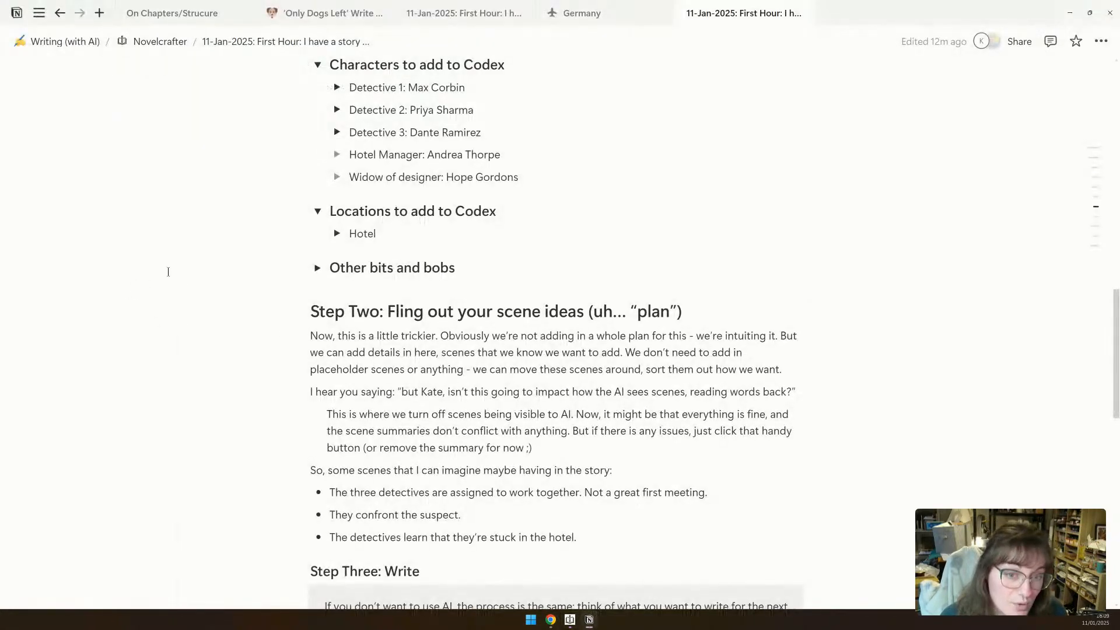
left_click(321, 215)
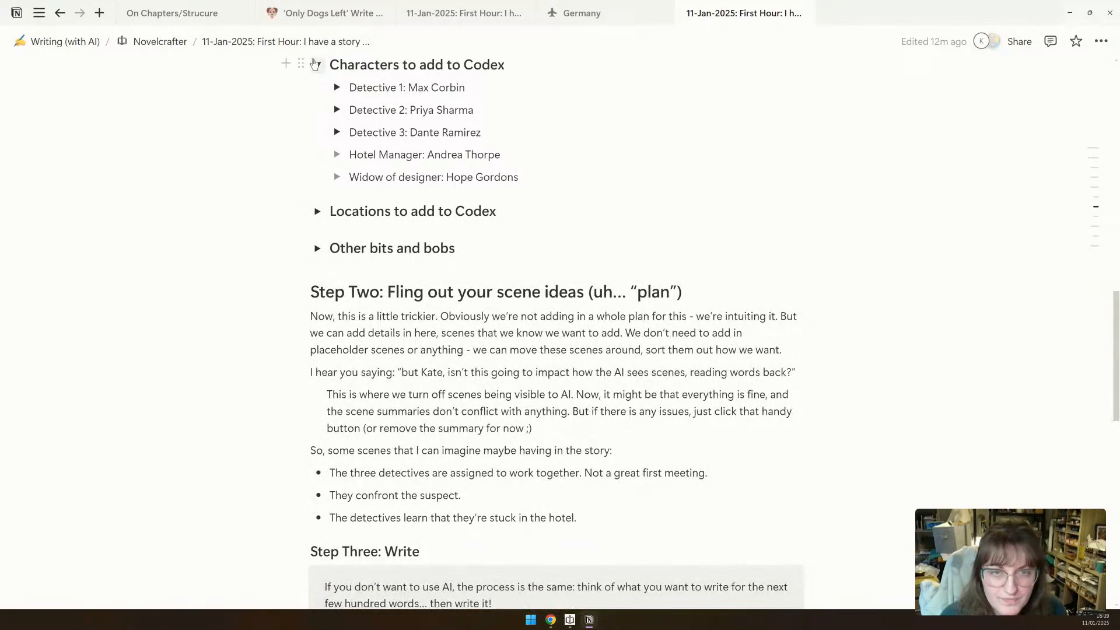
left_click(317, 65)
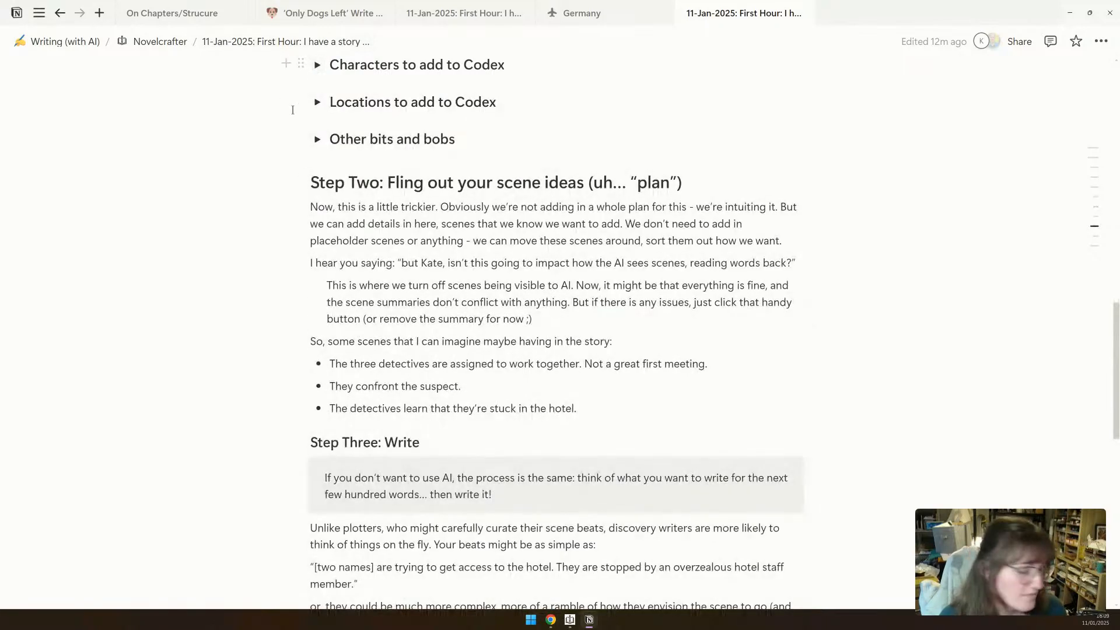
left_click(317, 139)
triple_click(361, 184)
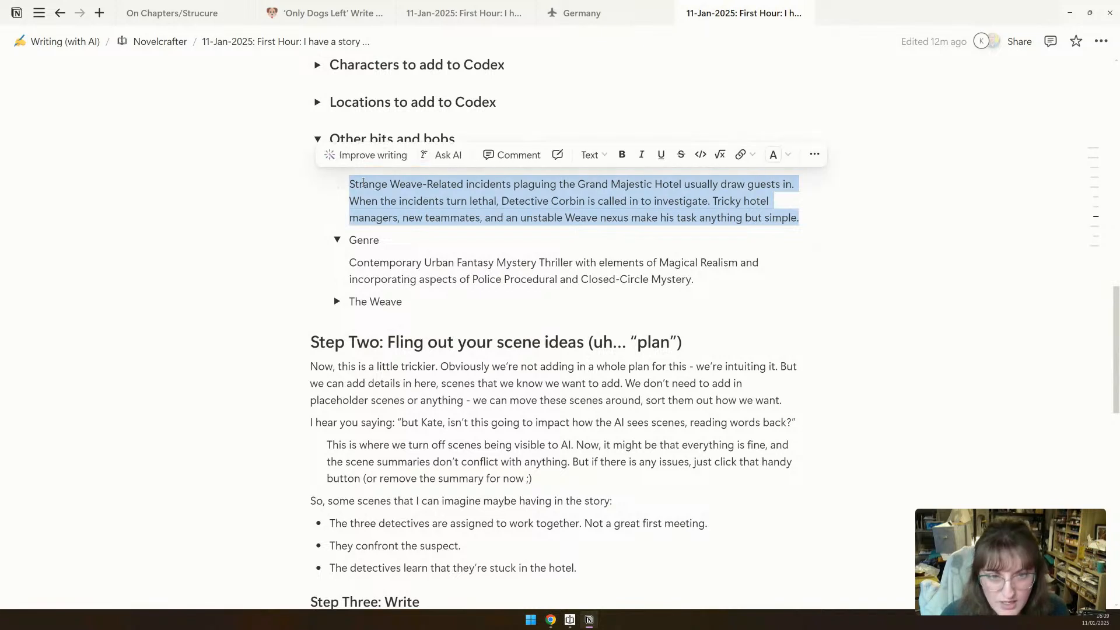
left_click(383, 199)
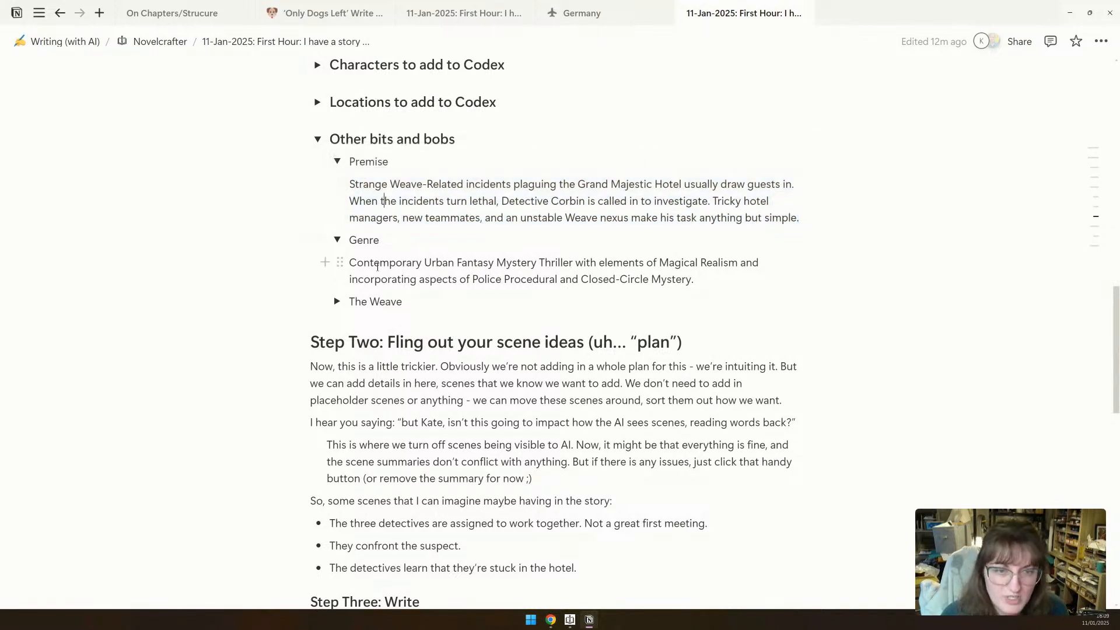
triple_click(377, 266)
key("ctrl+c")
left_click(388, 266)
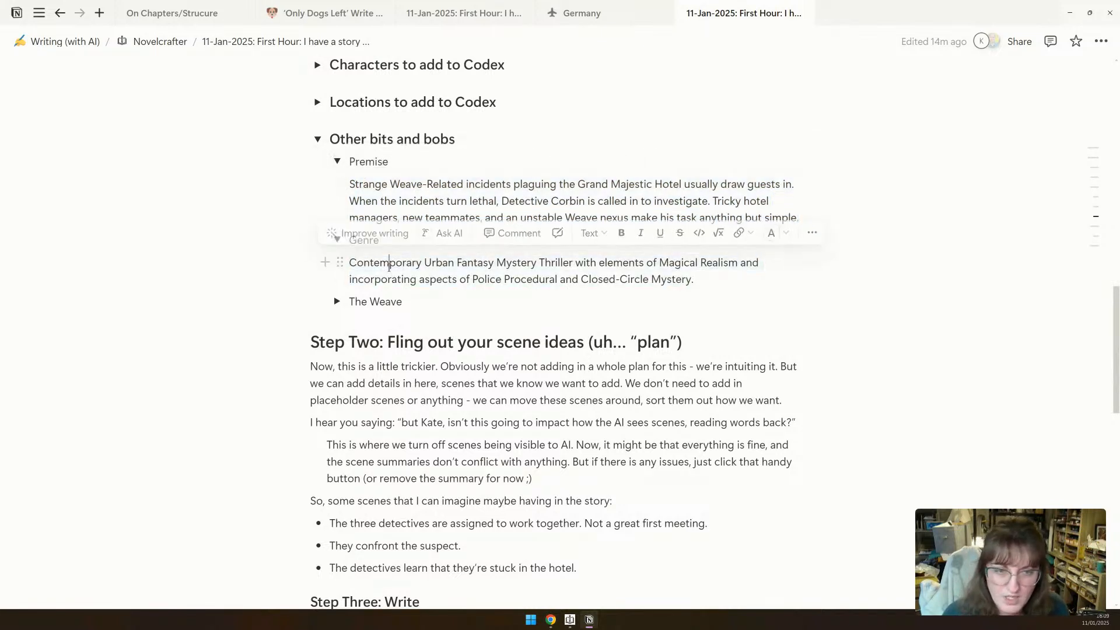
Switch to Novelcrafter and create a Story Genre codex entry with the copied genre text as its description.
key("alt+Tab")
left_click(147, 65)
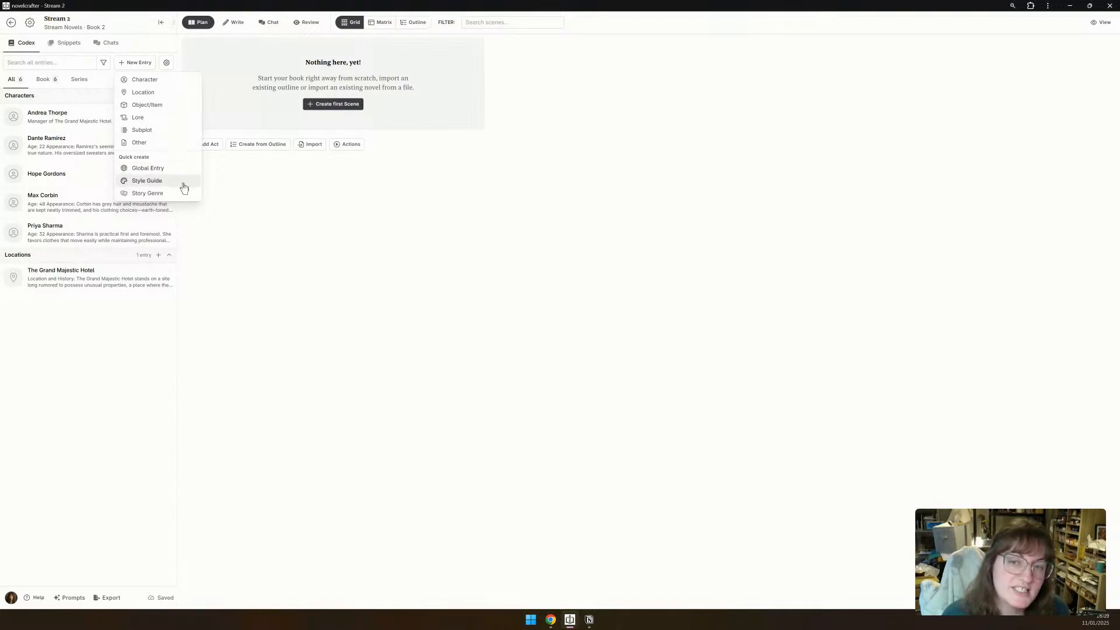
left_click(138, 195)
left_click(234, 195)
key("ctrl+v")
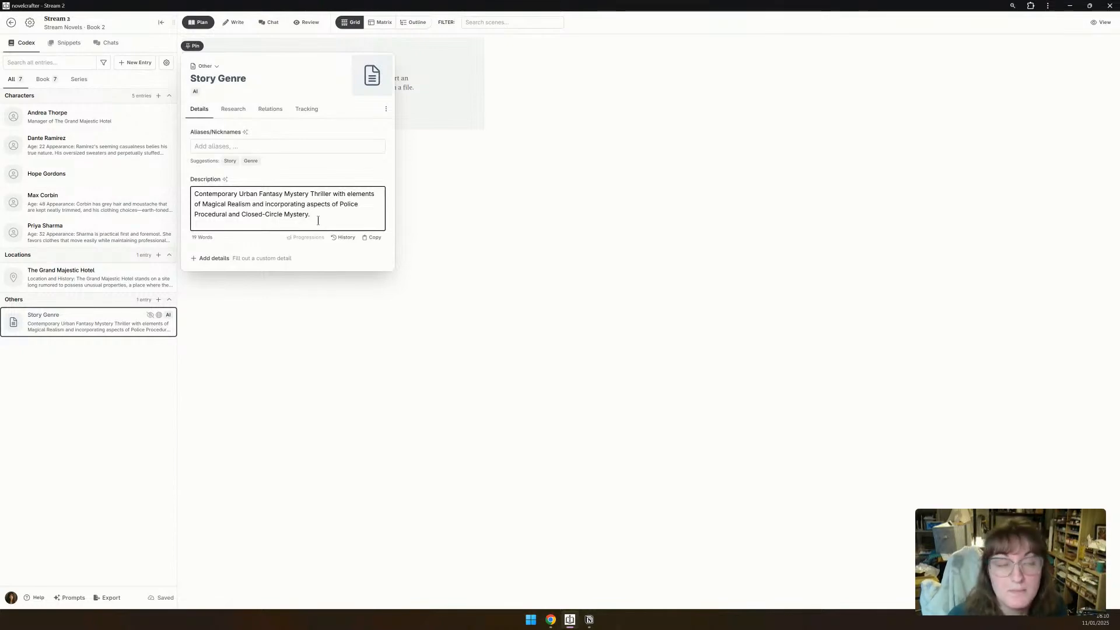
Switch to the Notion notes and copy the Premise paragraph under "Other bits and bobs".
key("alt+Tab")
scroll(318, 220, "down", 1)
scroll(318, 220, "up", 2)
triple_click(400, 246)
key("ctrl+c")
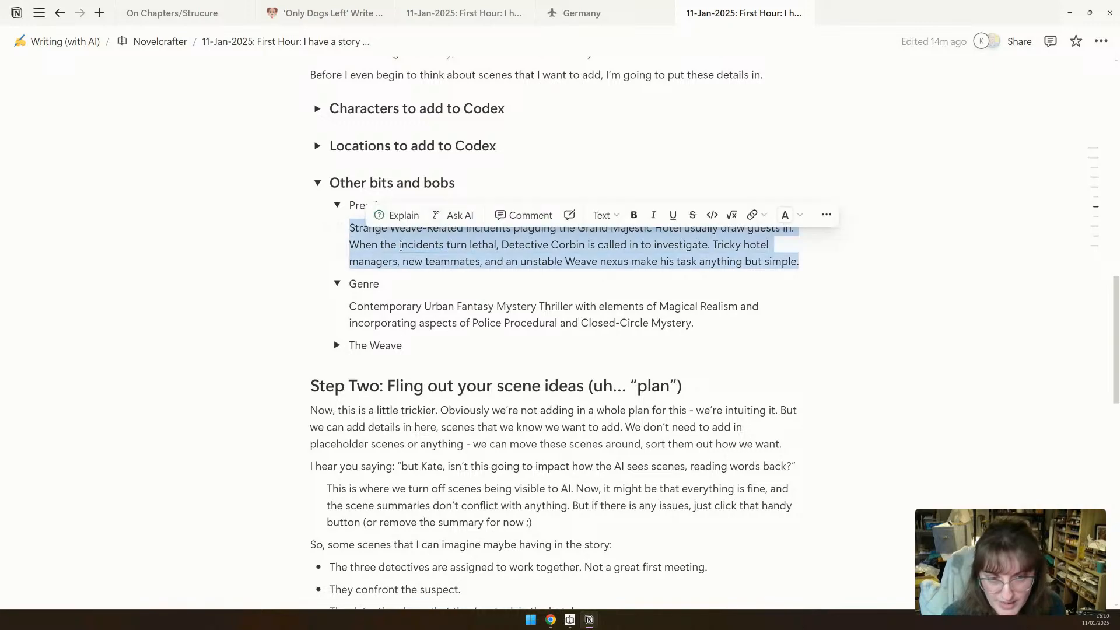
Switch to Novelcrafter and create a Global Entry in the codex with the copied premise as its description.
key("alt+Tab")
left_click(143, 64)
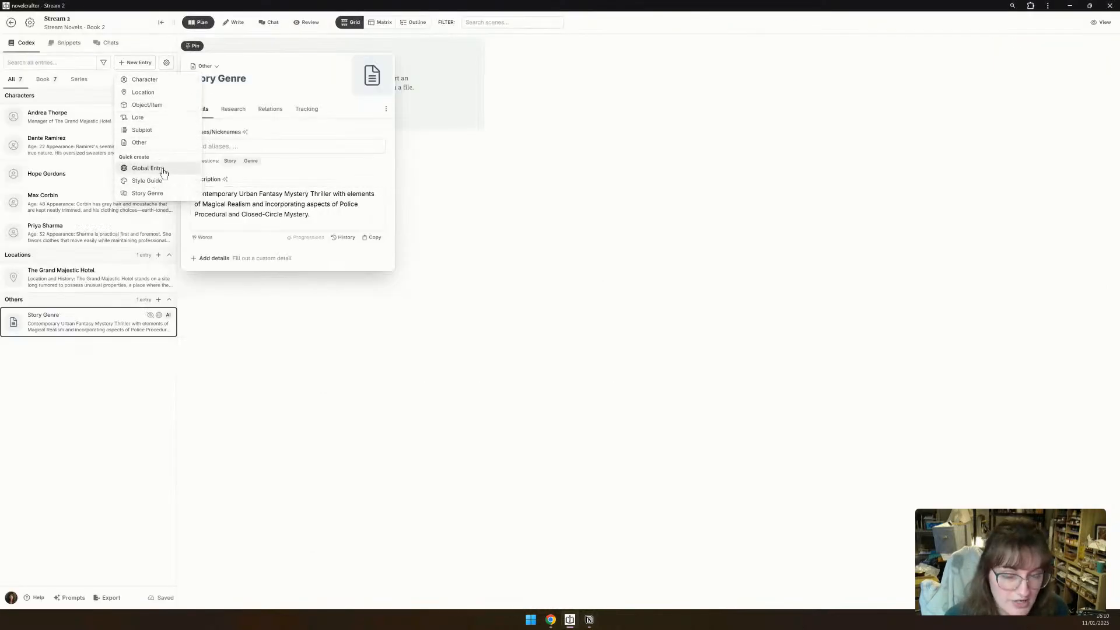
left_click(163, 171)
left_click(244, 191)
key("ctrl+v")
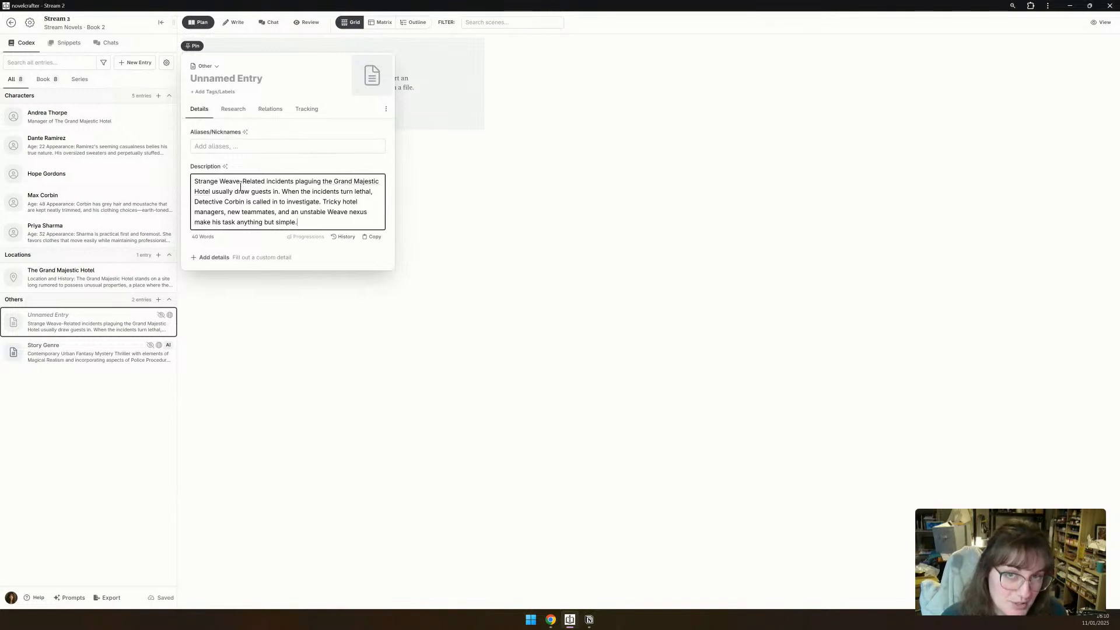
Name the unnamed codex entry "Premise" and check its tracking and AI context settings.
left_click(573, 343)
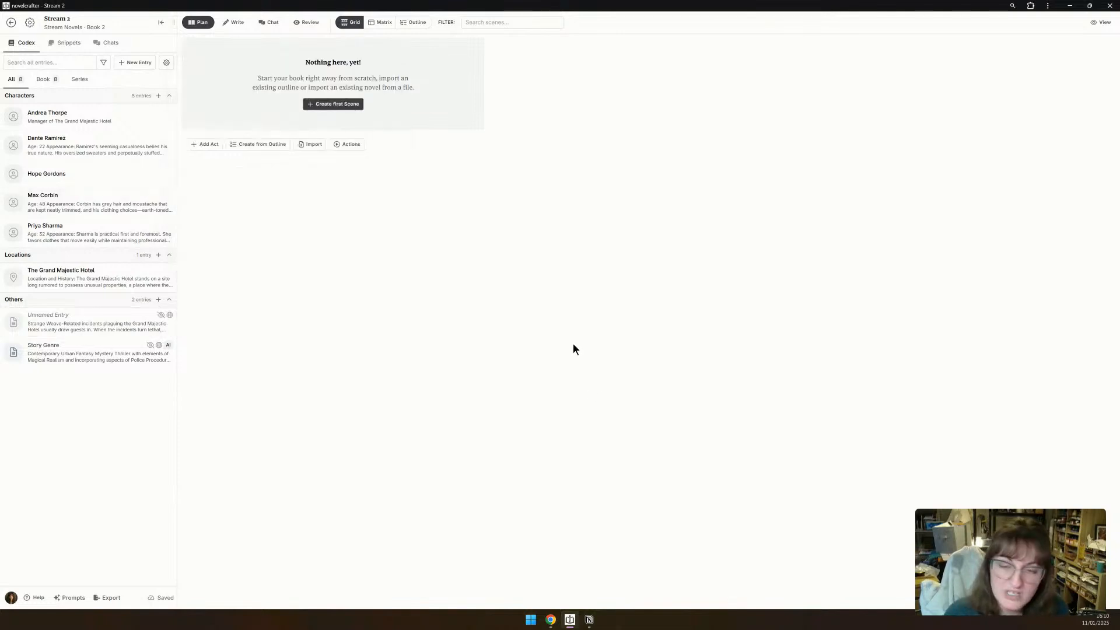
left_click(73, 325)
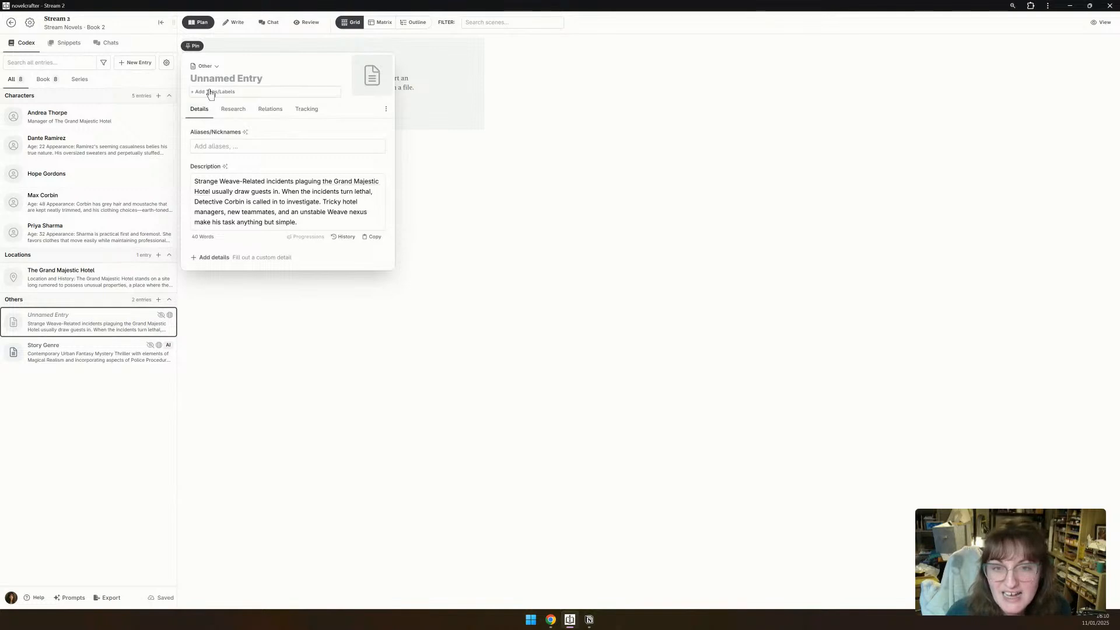
left_click(213, 82)
type("Premise")
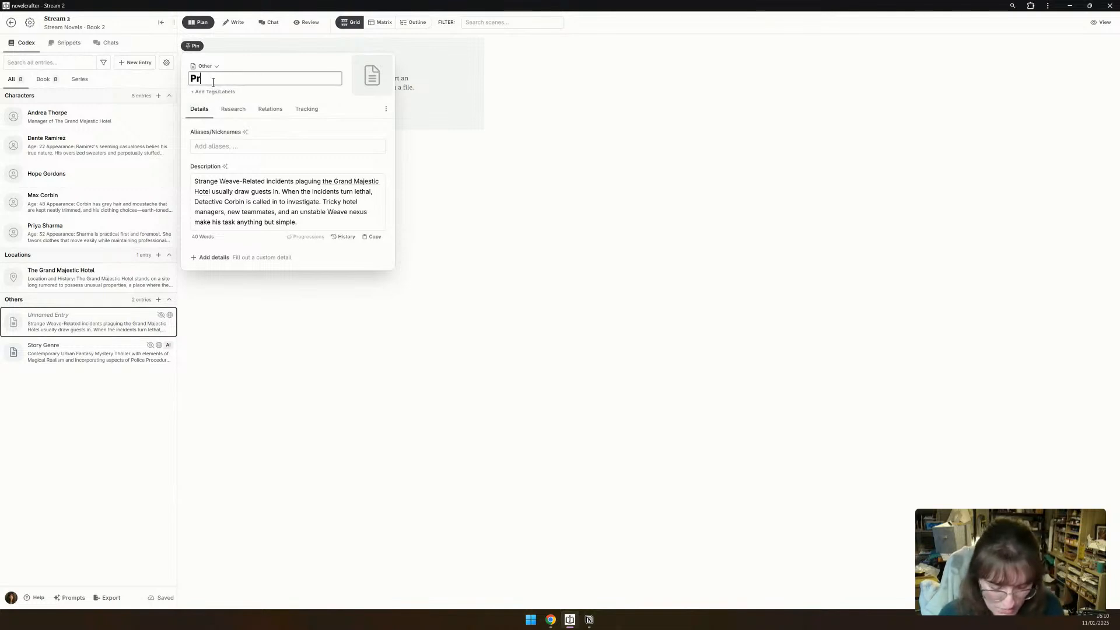
left_click(306, 109)
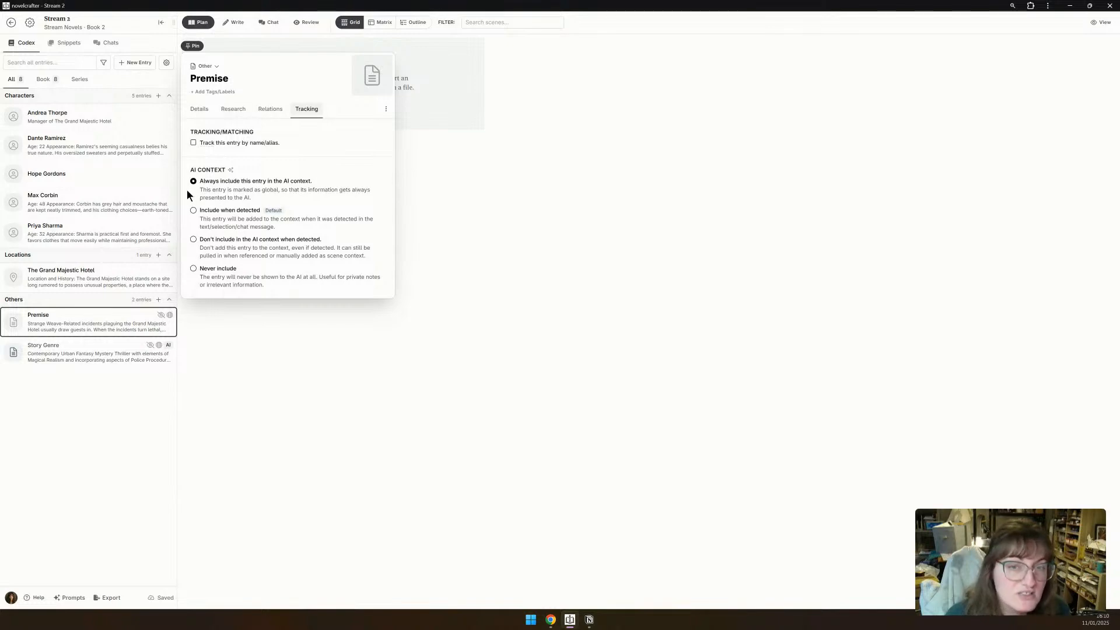
left_click(549, 269)
Switch to the Notion notes, collapse Premise and Genre, expand The Weave and copy all four of its numbered paragraphs.
key("alt+Tab")
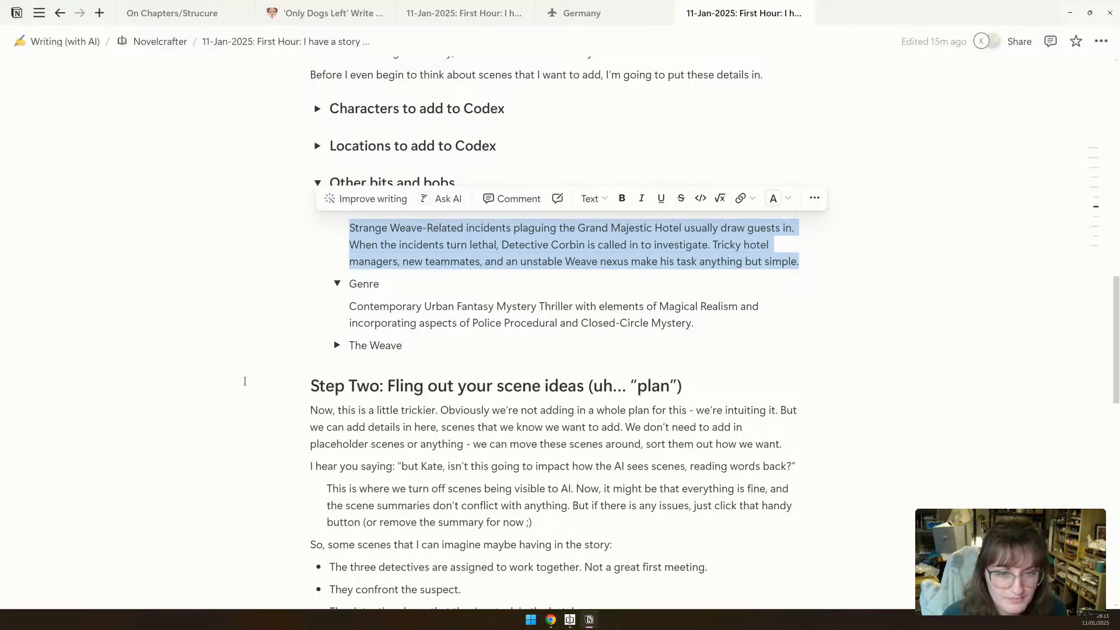
left_click(418, 279)
left_click(337, 205)
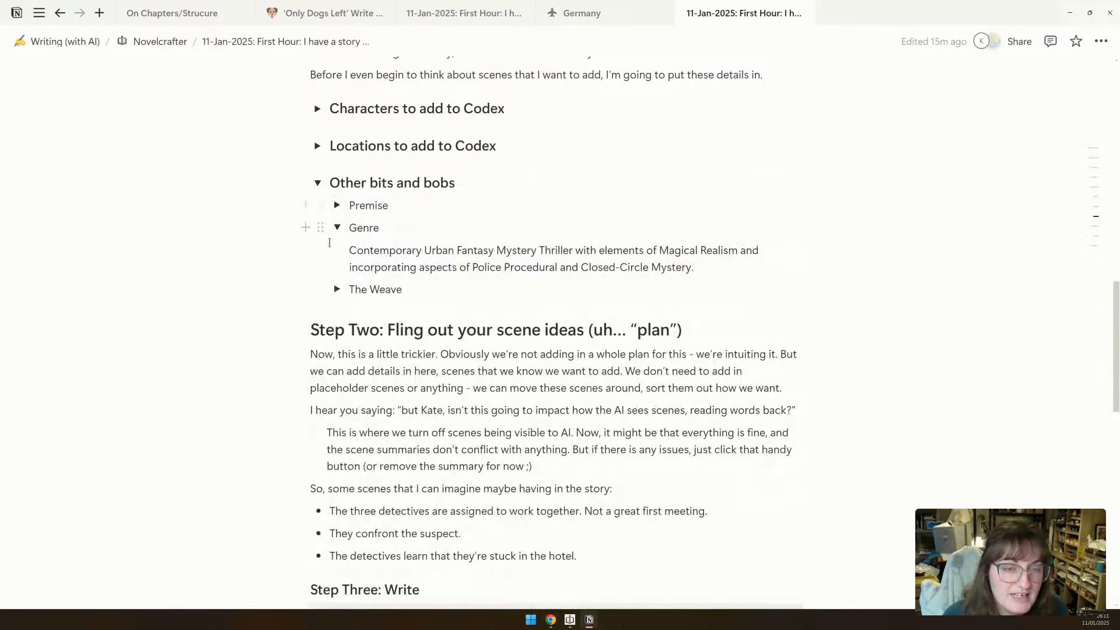
left_click(337, 227)
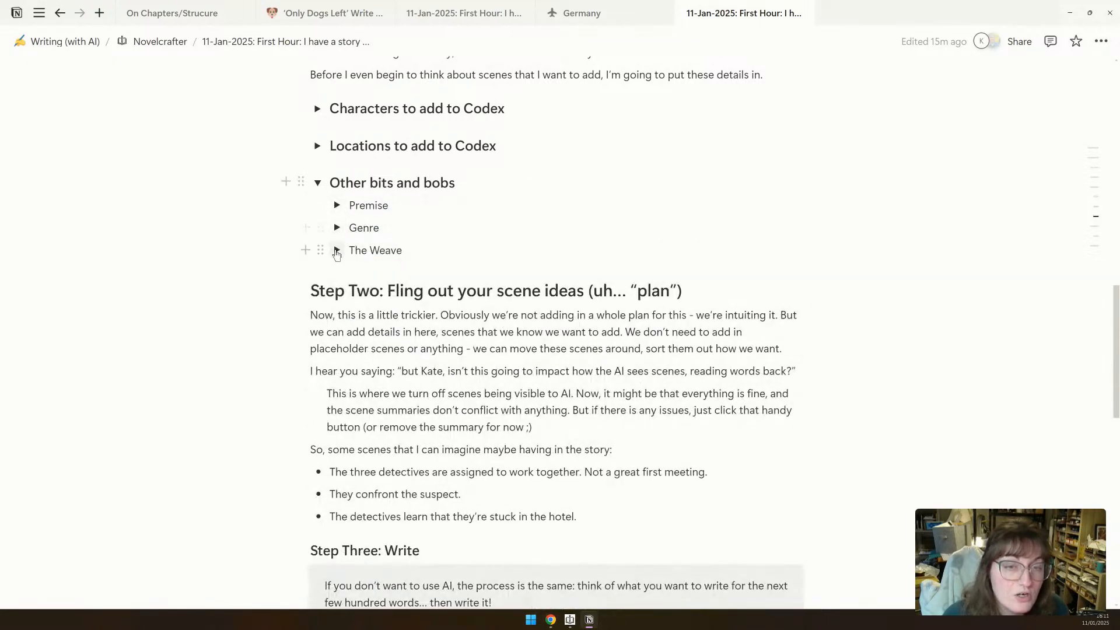
left_click(336, 250)
left_click_drag(369, 272, 574, 449)
scroll(570, 391, "down", 5)
scroll(571, 403, "down", 3)
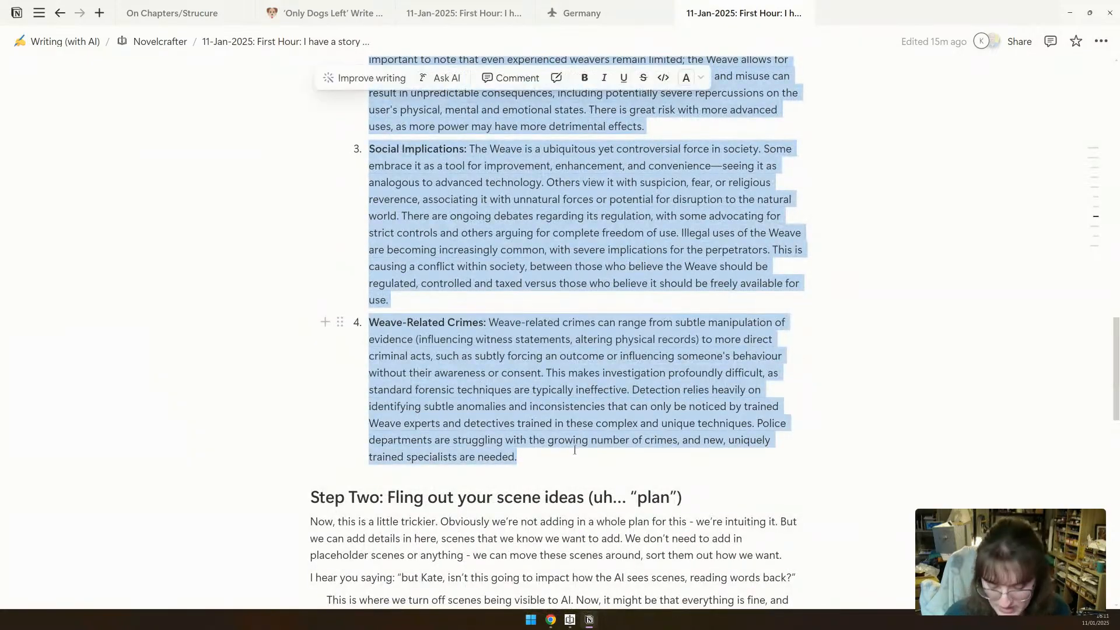
Switch to Novelcrafter and create a Lore codex entry named "Weave" with the copied text as its description.
key("alt+Tab")
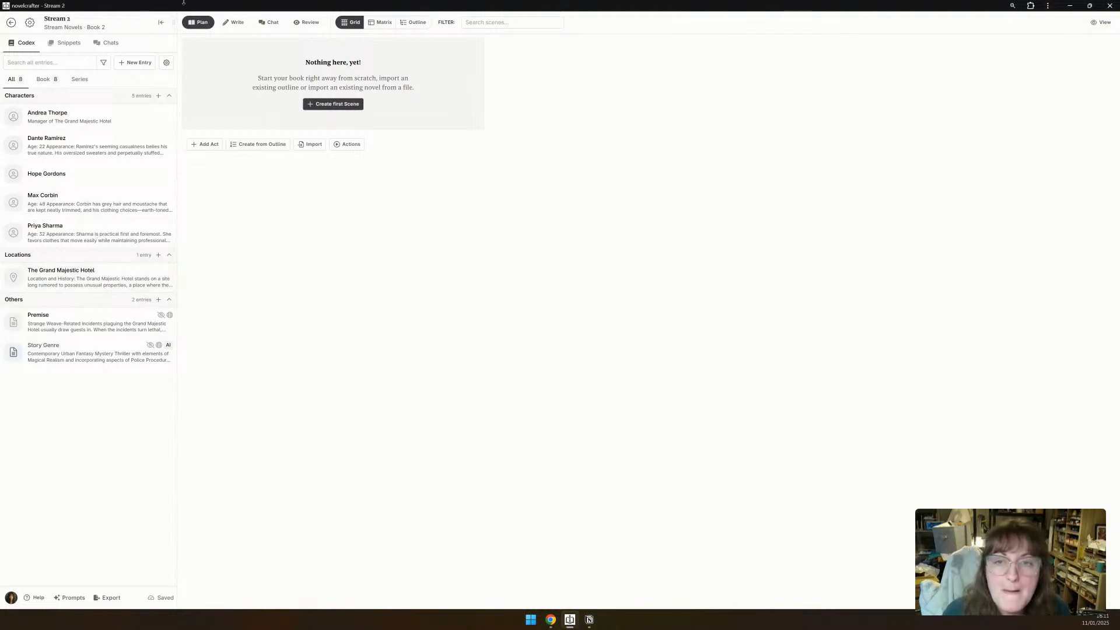
left_click(117, 66)
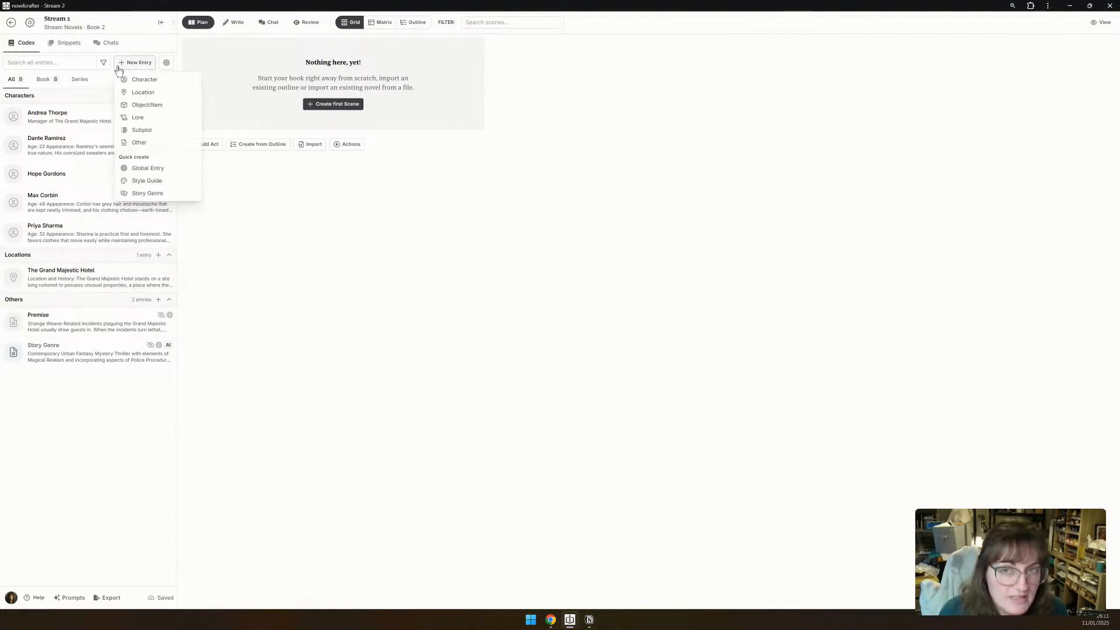
left_click(148, 117)
type("Weave")
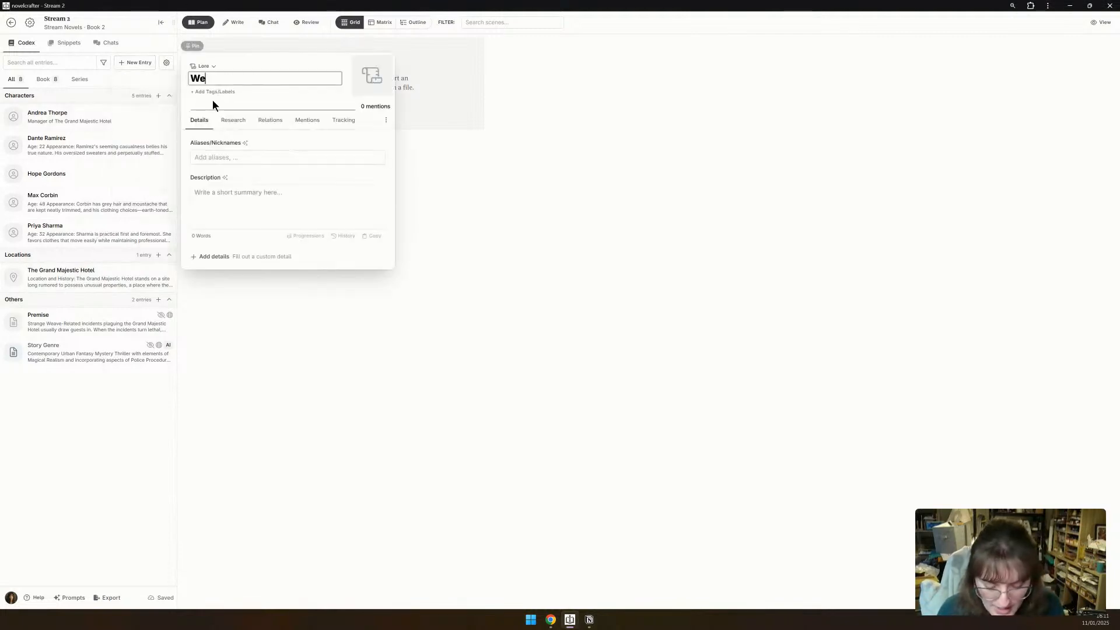
left_click(231, 194)
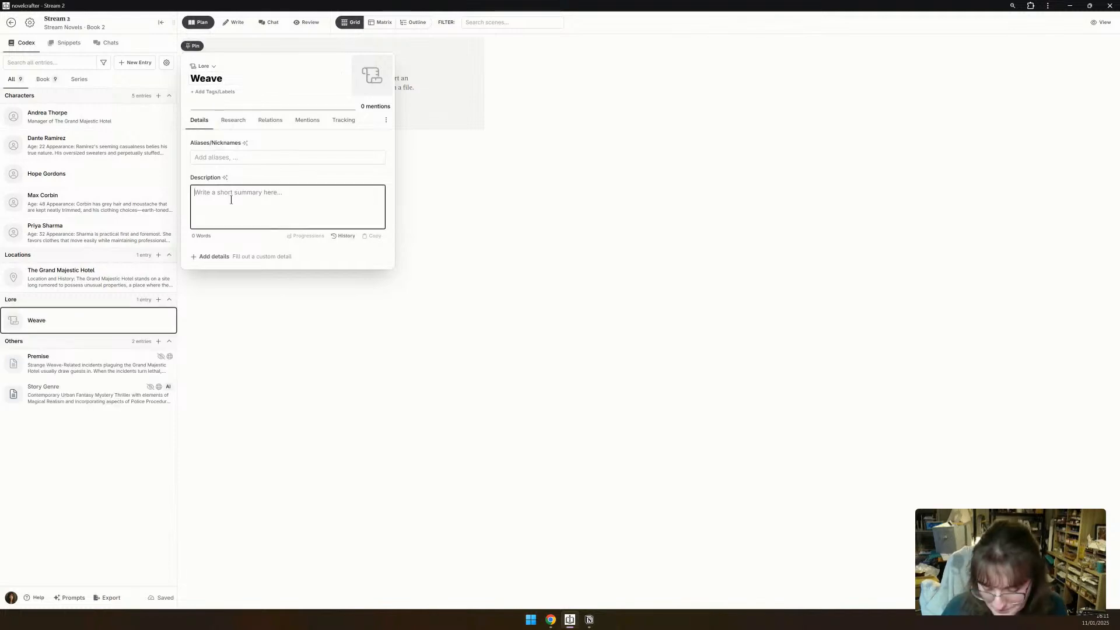
key("ctrl+v")
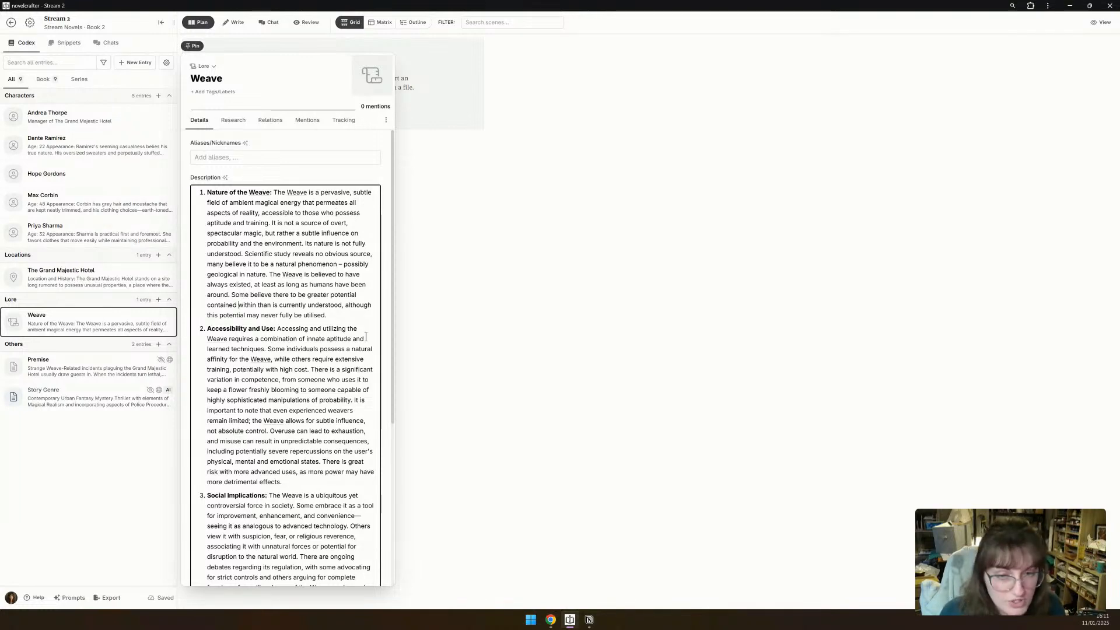
scroll(356, 307, "down", 5)
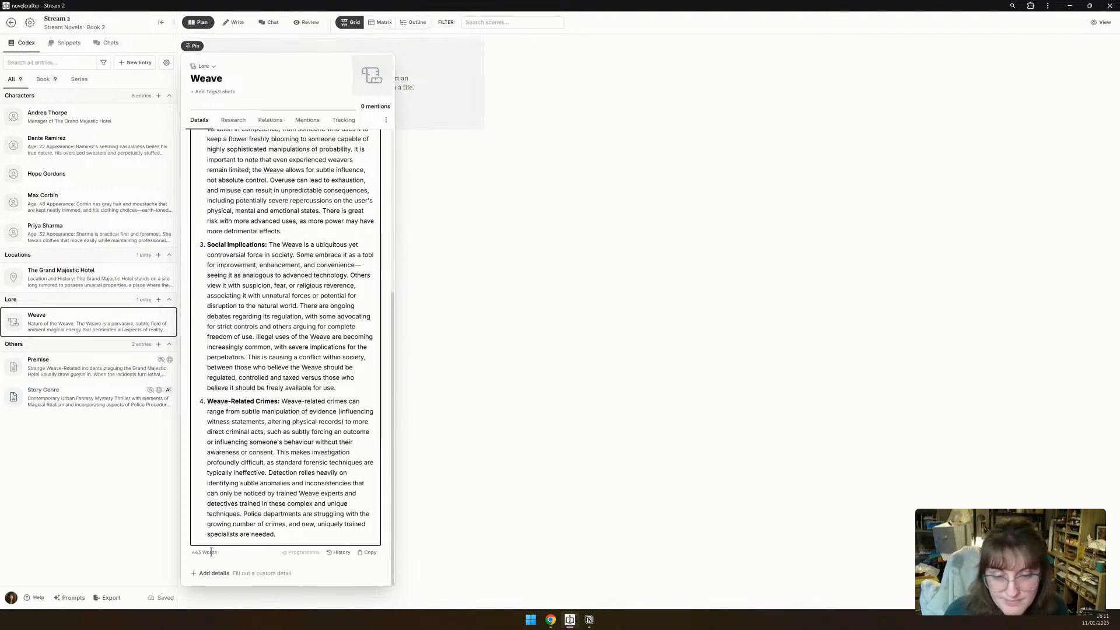
scroll(244, 511, "up", 6)
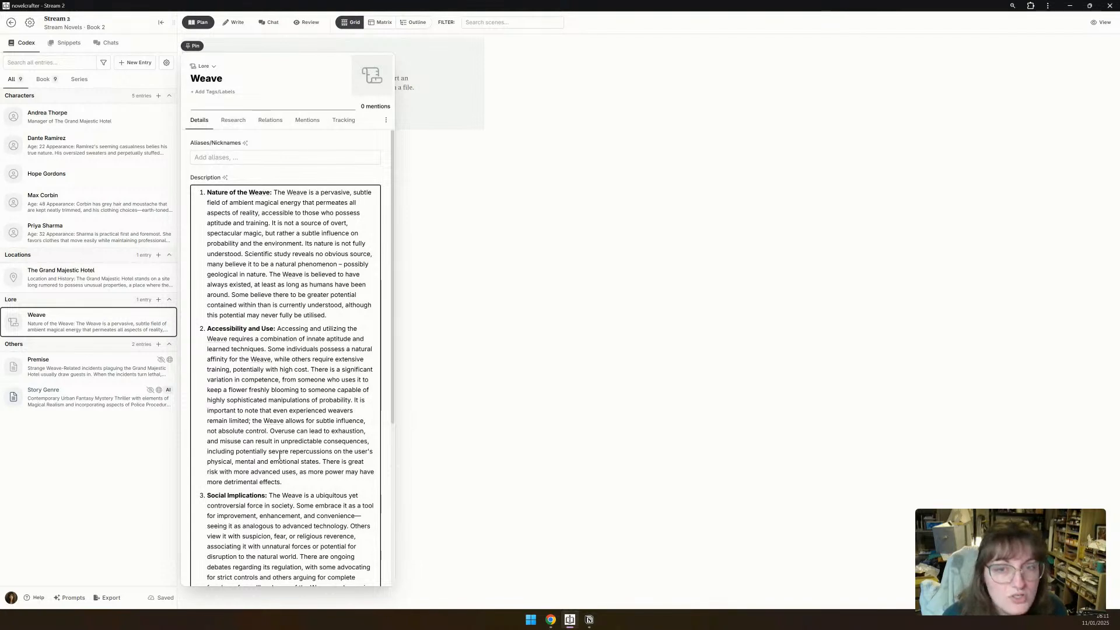
left_click(507, 367)
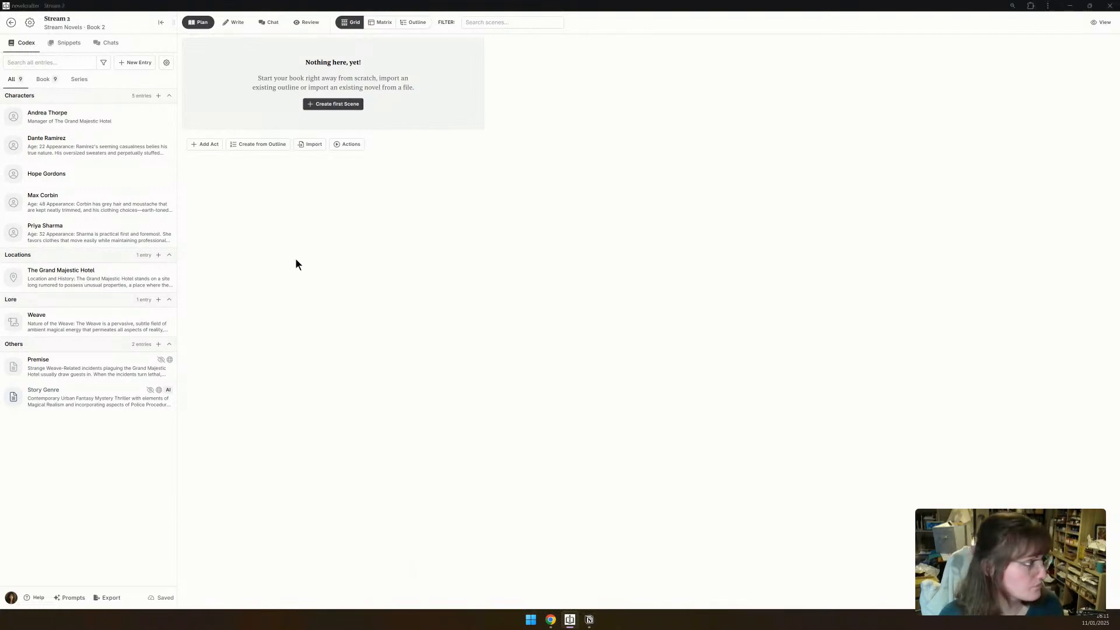
Switch to the Notion notes, collapse The Weave section and review the Step Two notes on scene ideas.
key("alt+Tab")
mouse_move(19, 246)
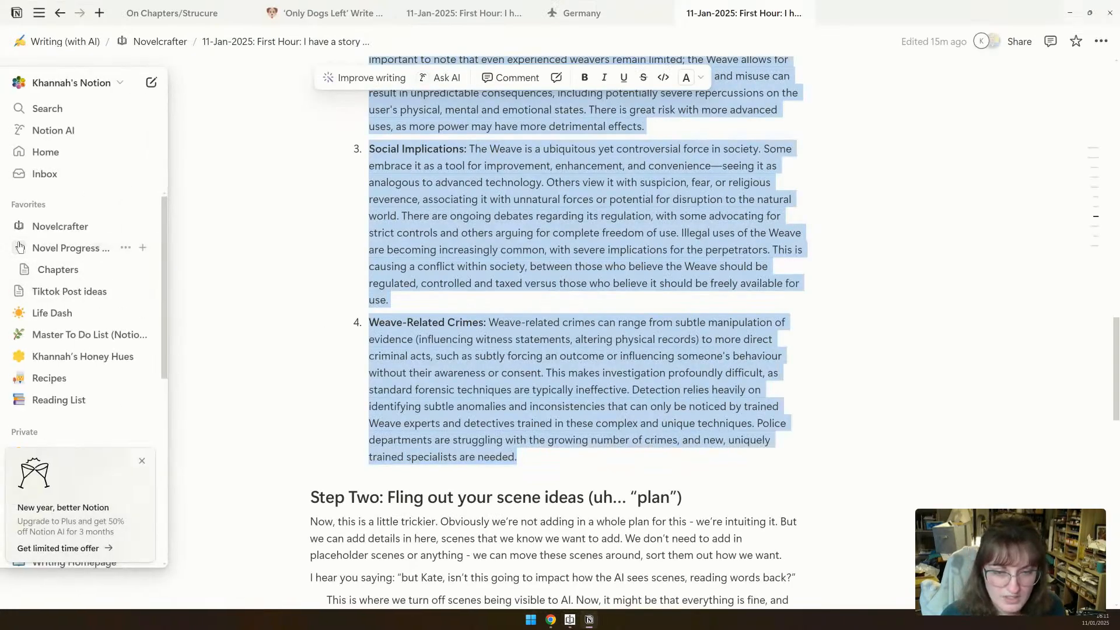
left_click(461, 233)
scroll(461, 234, "up", 6)
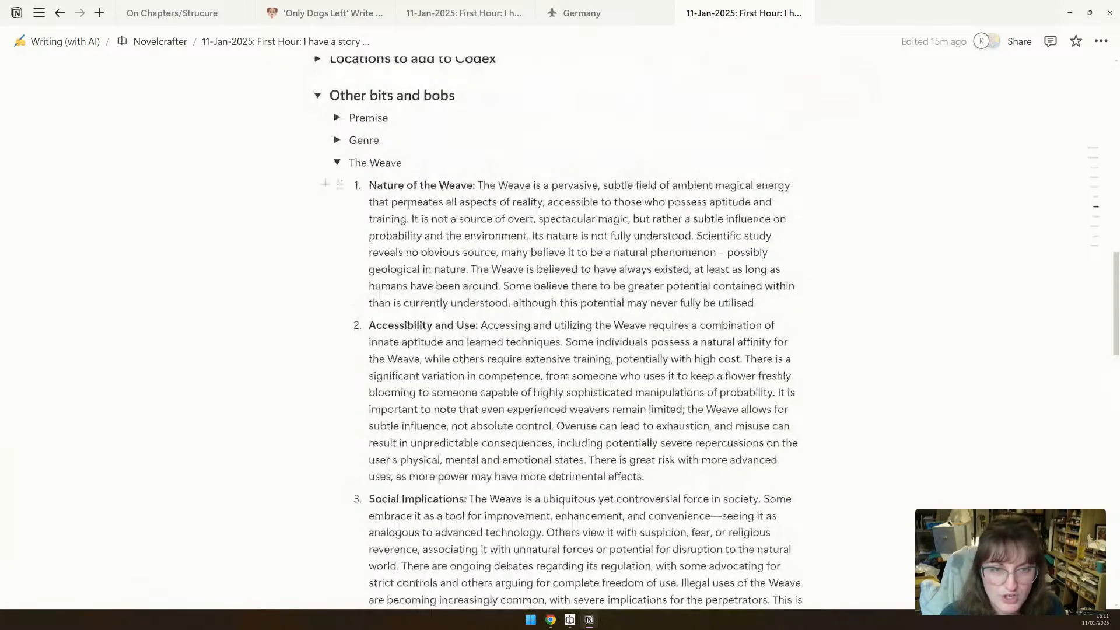
left_click(337, 163)
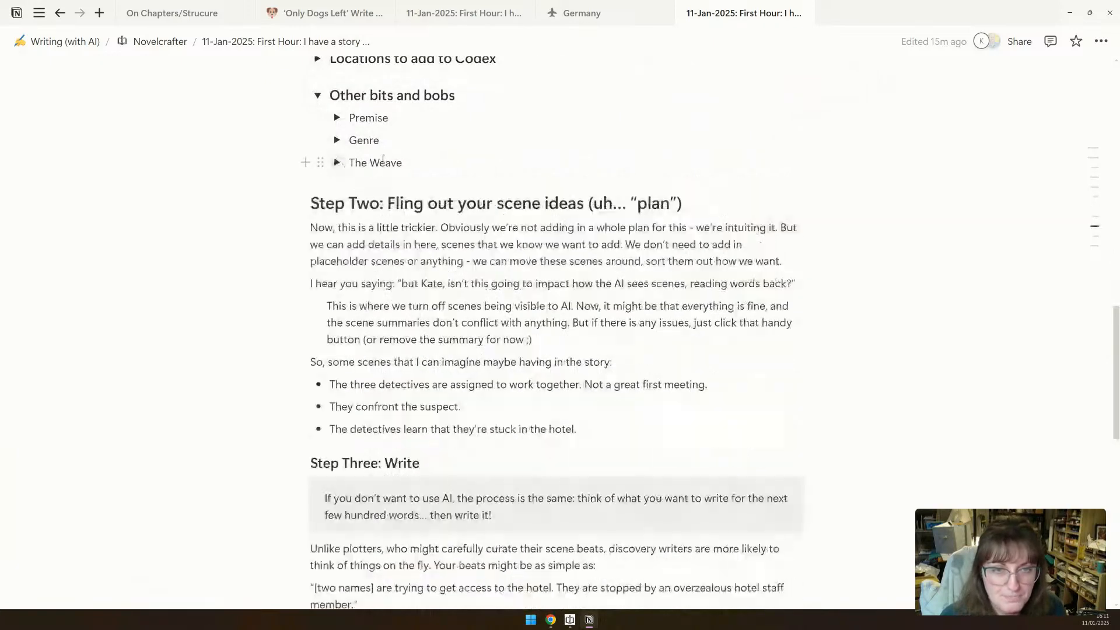
scroll(458, 176, "up", 2)
key("alt+Tab")
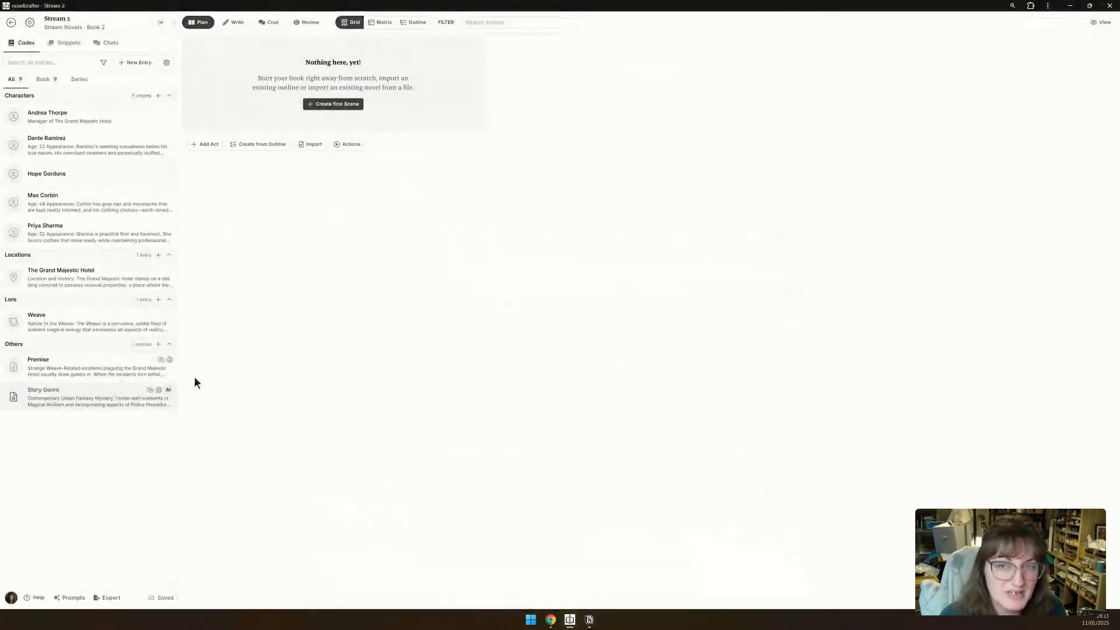
key("alt+Tab")
scroll(458, 321, "down", 2)
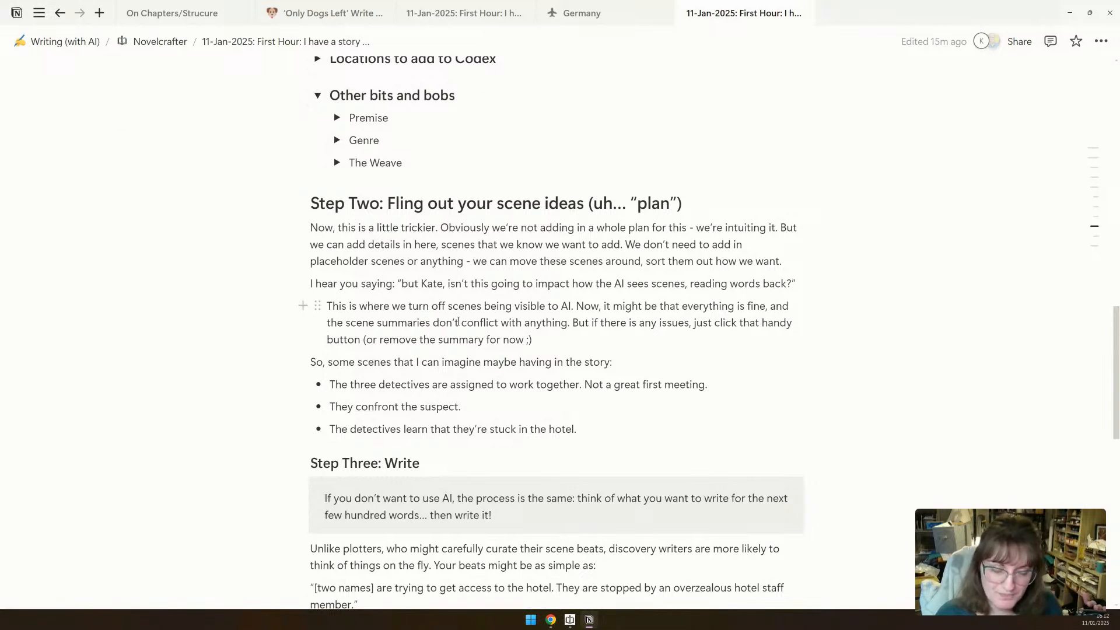
Switch to Novelcrafter, create the first scene and look through its options for excluding it from AI context.
key("alt+Tab")
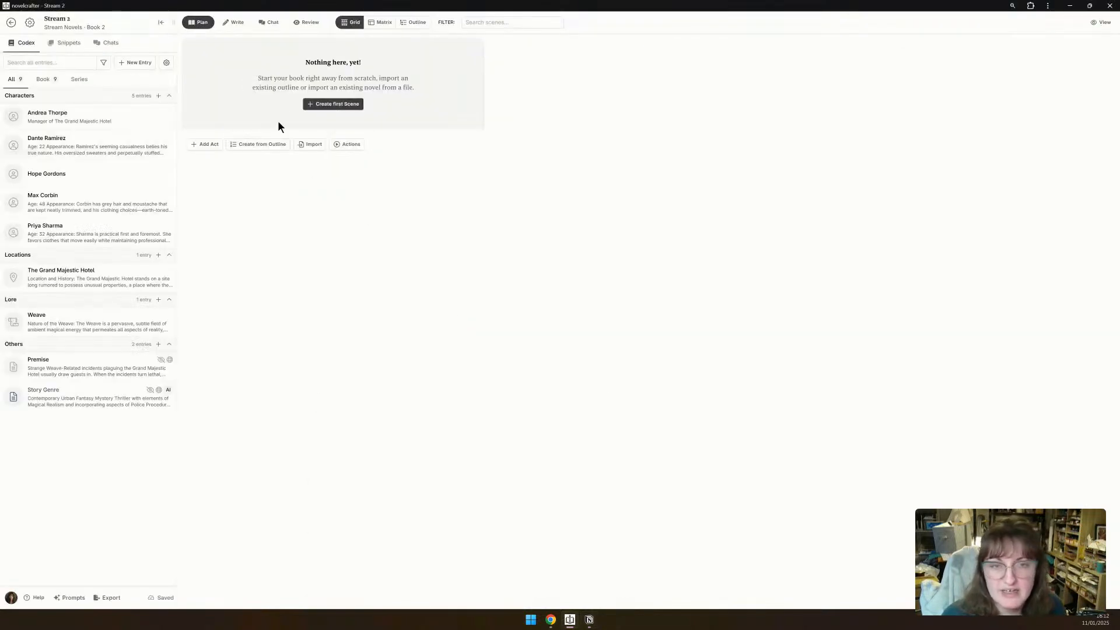
left_click(320, 104)
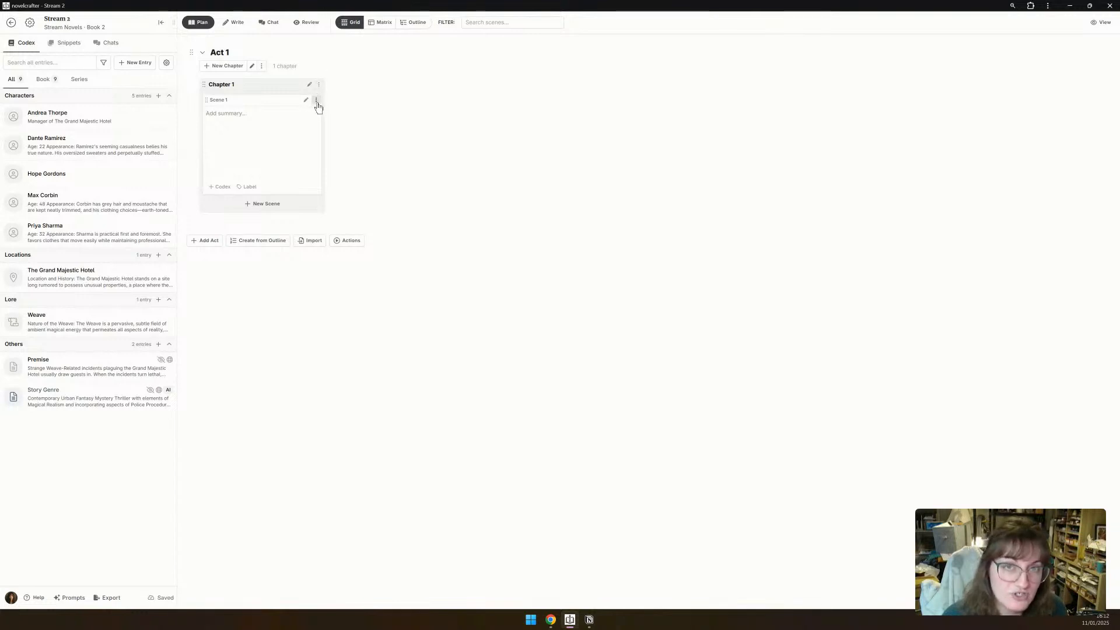
left_click(316, 102)
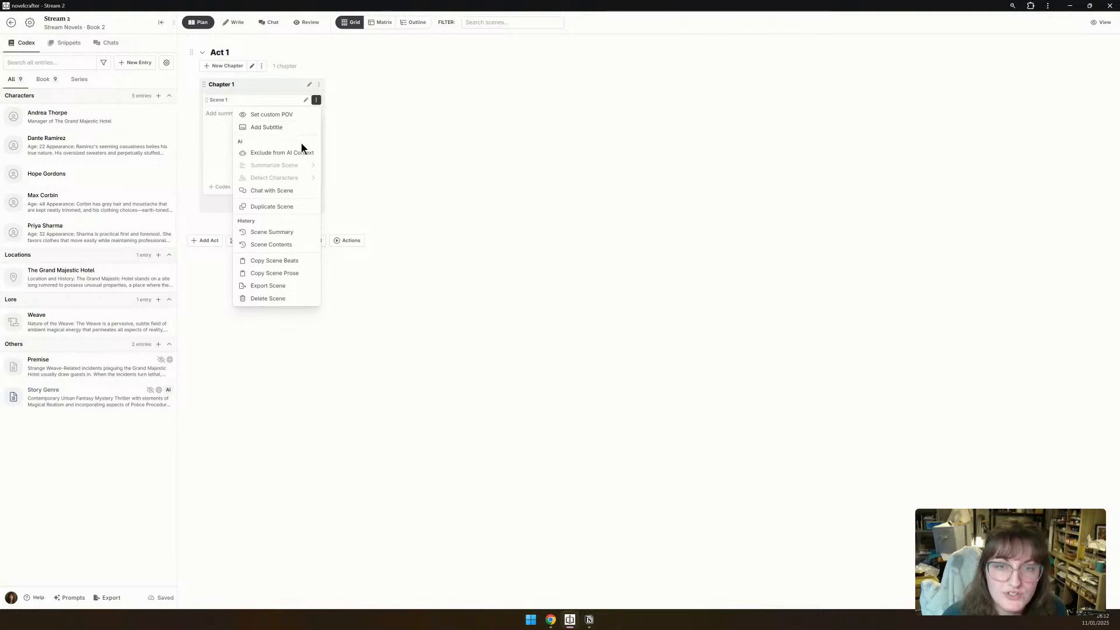
left_click(370, 162)
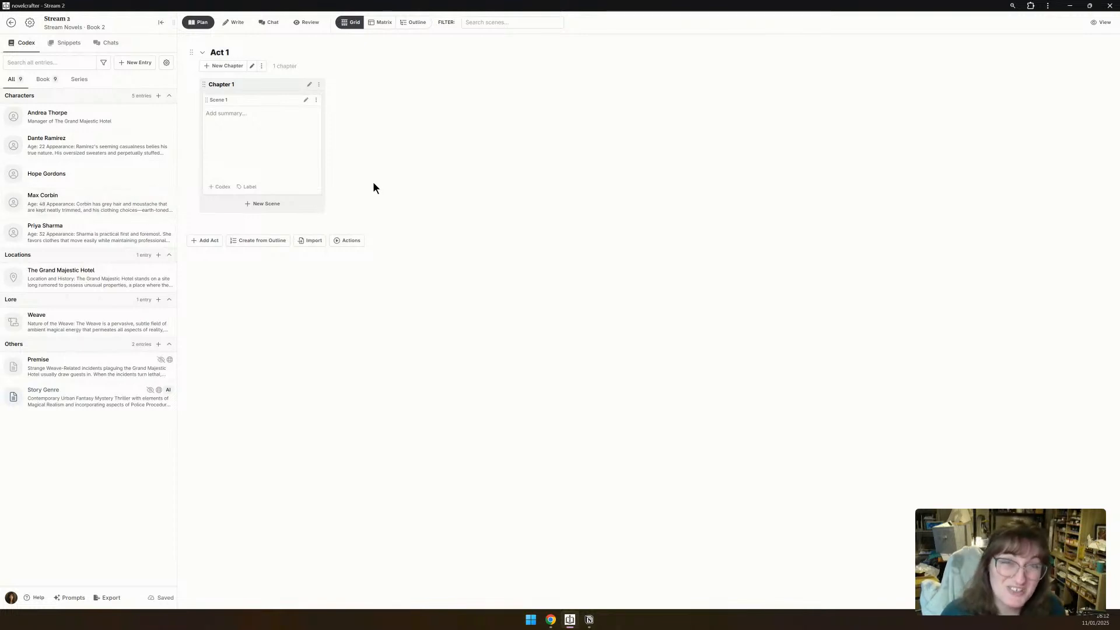
Check the scene ideas in the Notion notes, return to Novelcrafter and add a second act plus two more chapters in Act 1.
key("alt+Tab")
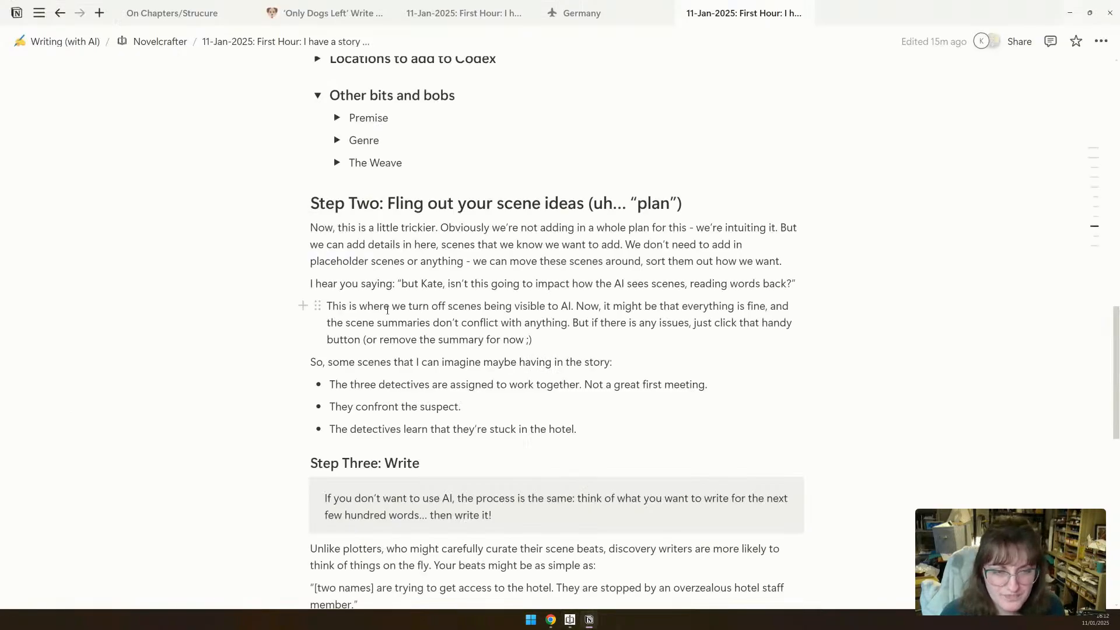
scroll(387, 310, "down", 3)
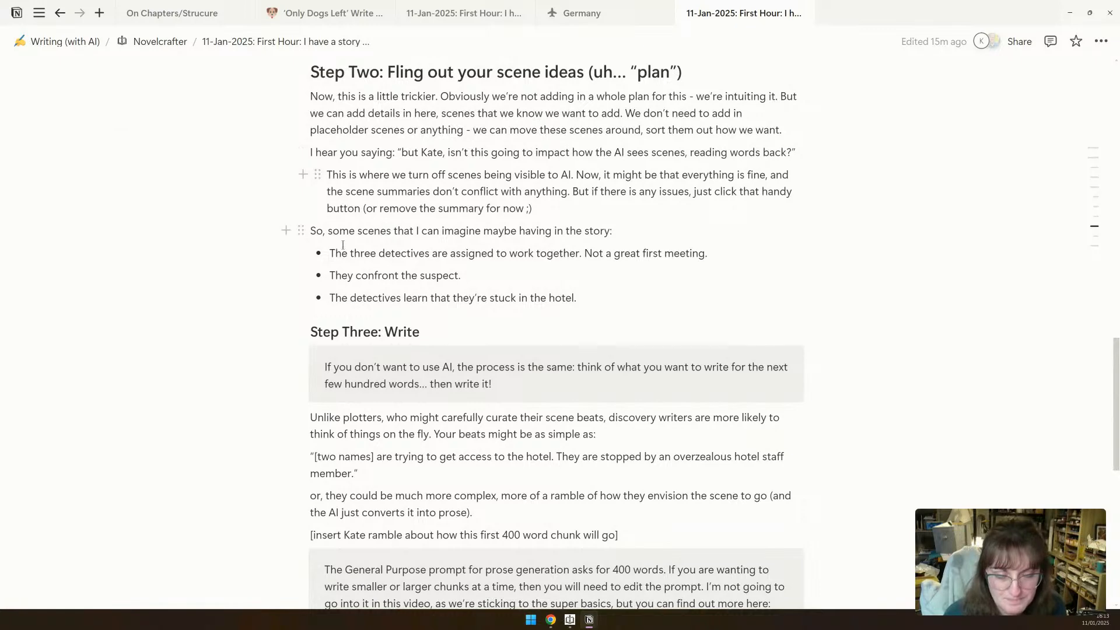
key("alt+Tab")
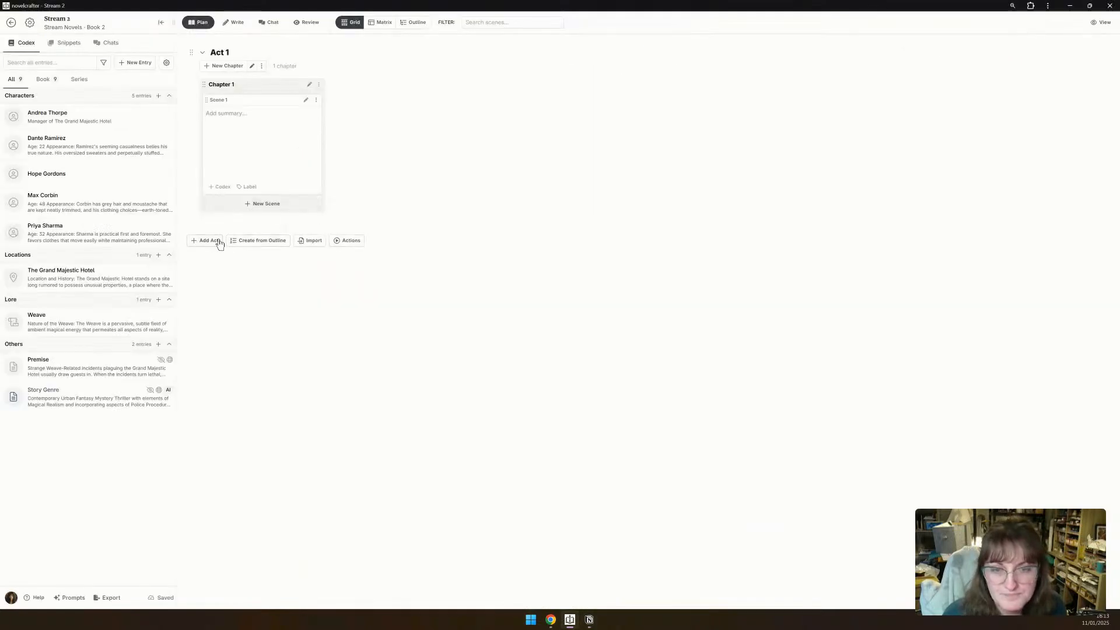
left_click(213, 244)
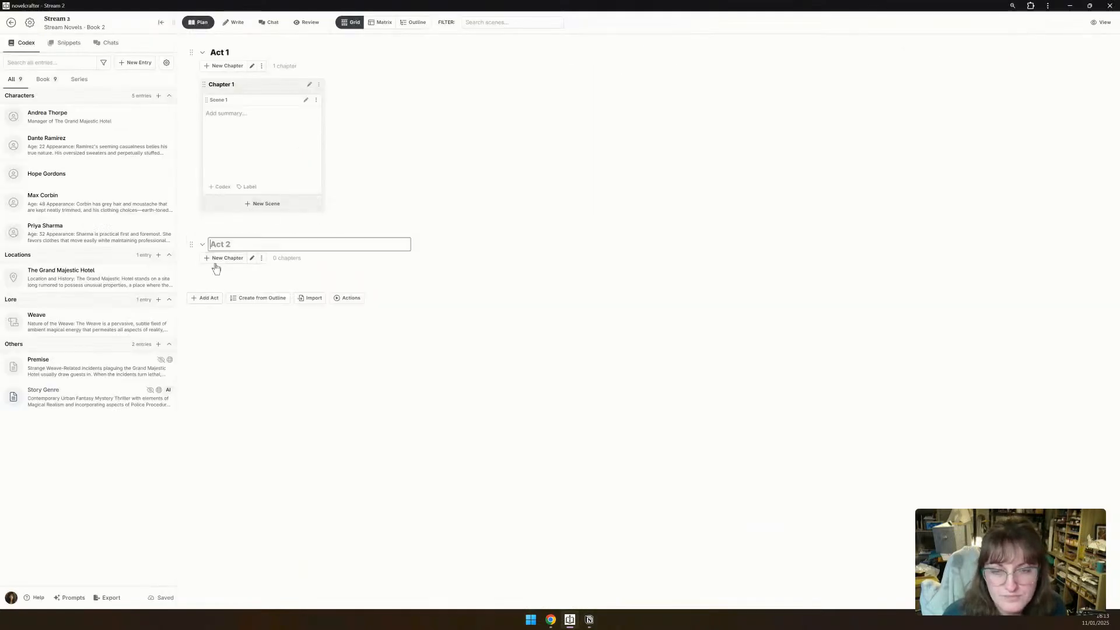
left_click(211, 66)
left_click(212, 66)
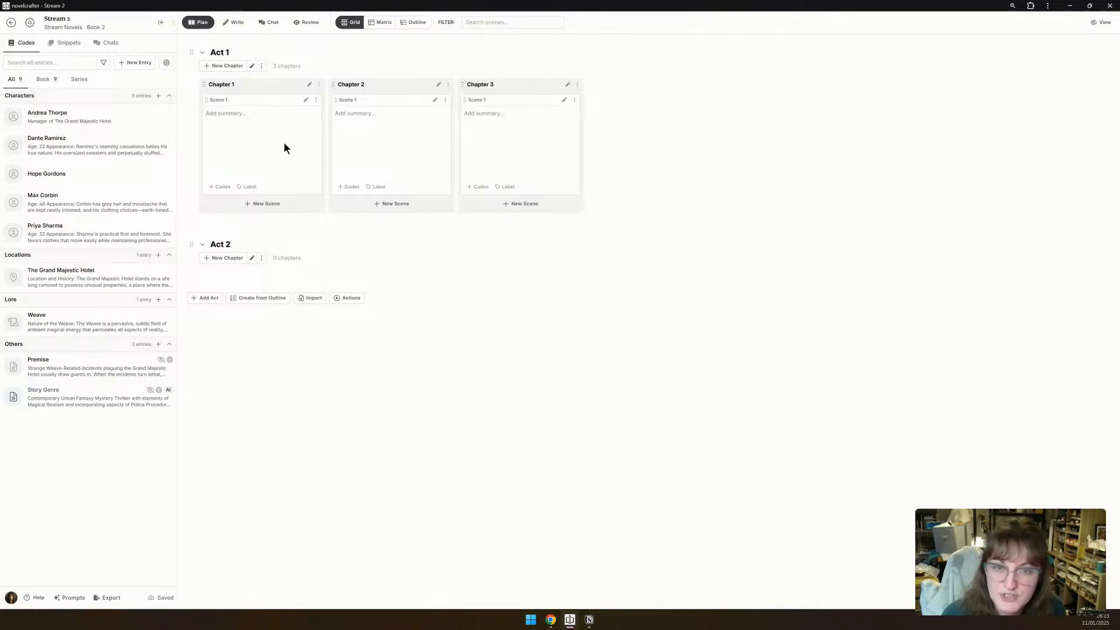
Copy the scene idea about the three detectives being assigned together from Notion into Novelcrafter as the Chapter 1 scene summary.
key("alt+Tab")
double_click(368, 252)
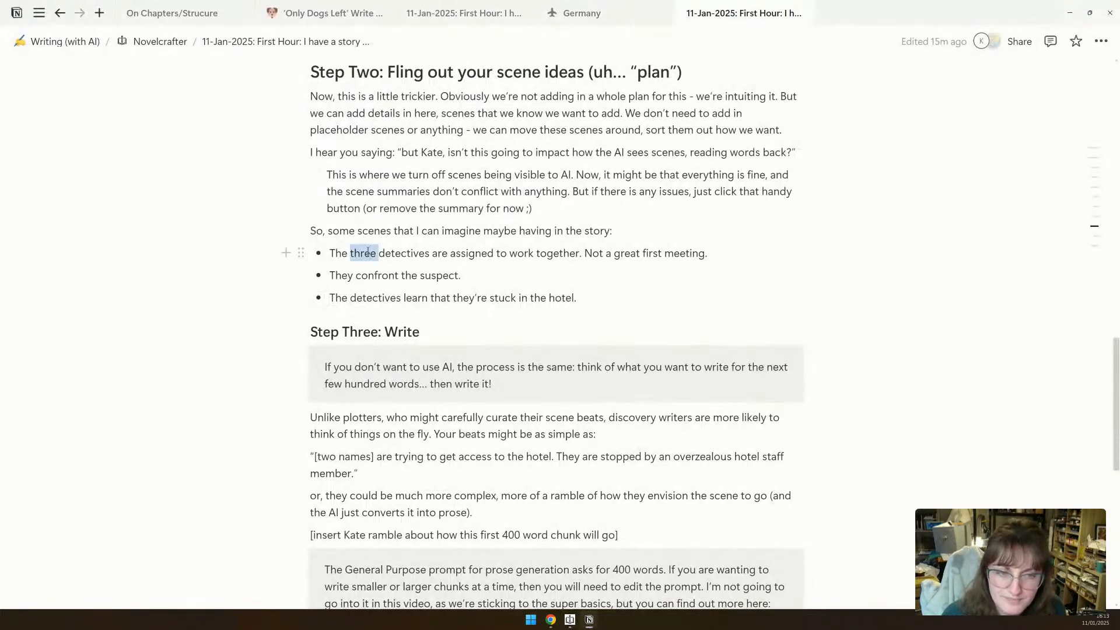
triple_click(367, 252)
key("ctrl+c")
key("alt+Tab")
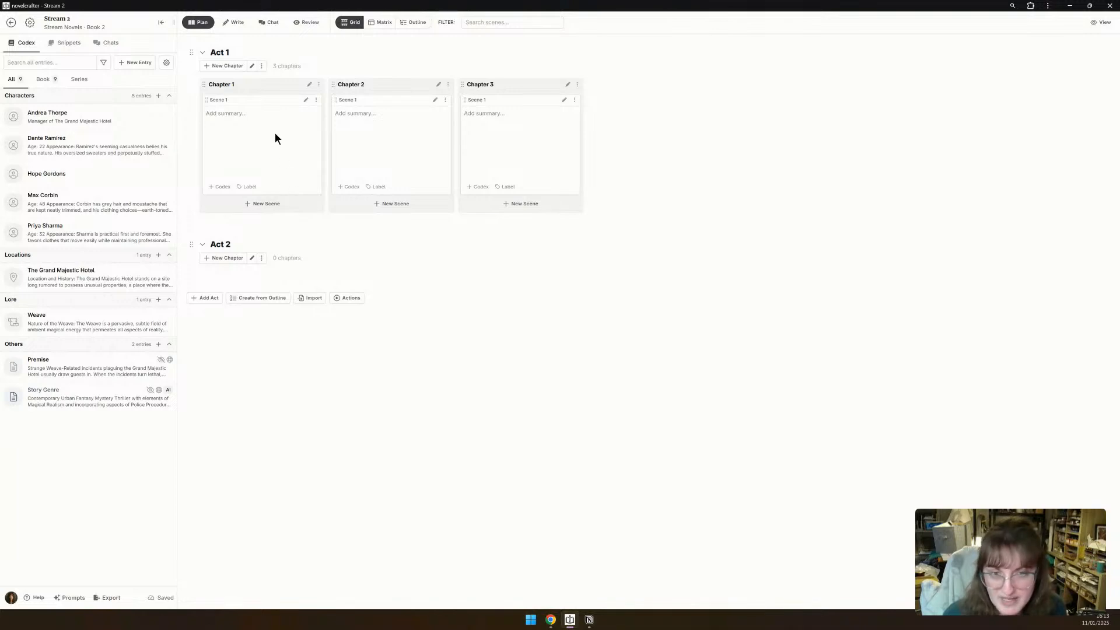
left_click(265, 113)
key("ctrl+v")
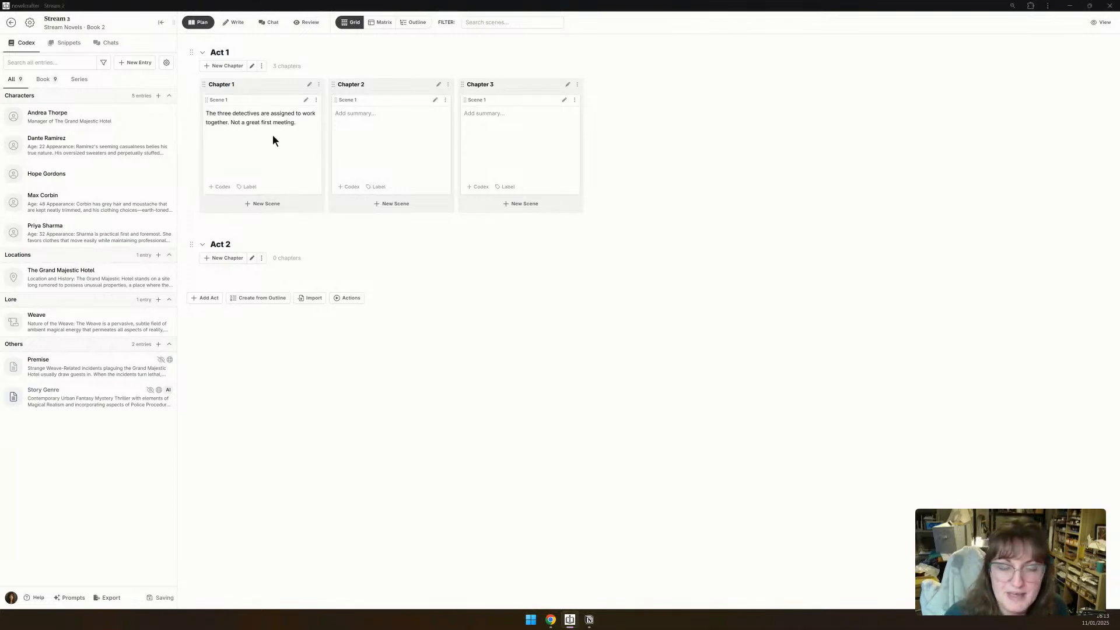
Copy the scene idea "They confront the suspect." from the Notion notes into Novelcrafter as the Chapter 3 scene summary.
key("alt+Tab")
double_click(426, 280)
triple_click(427, 280)
key("ctrl+c")
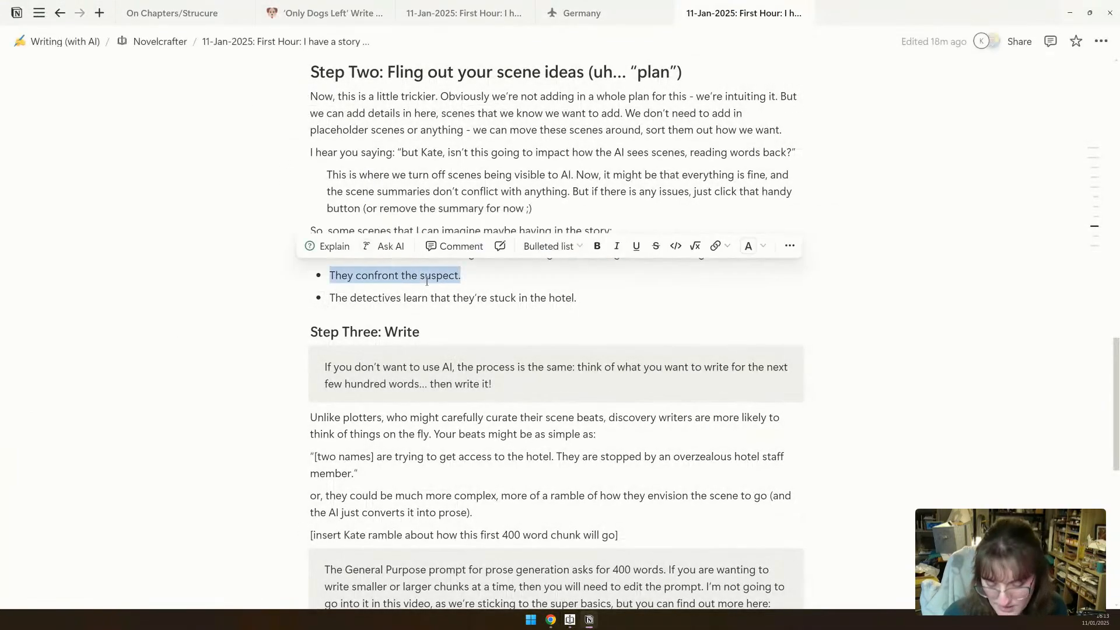
key("alt+Tab")
left_click(533, 107)
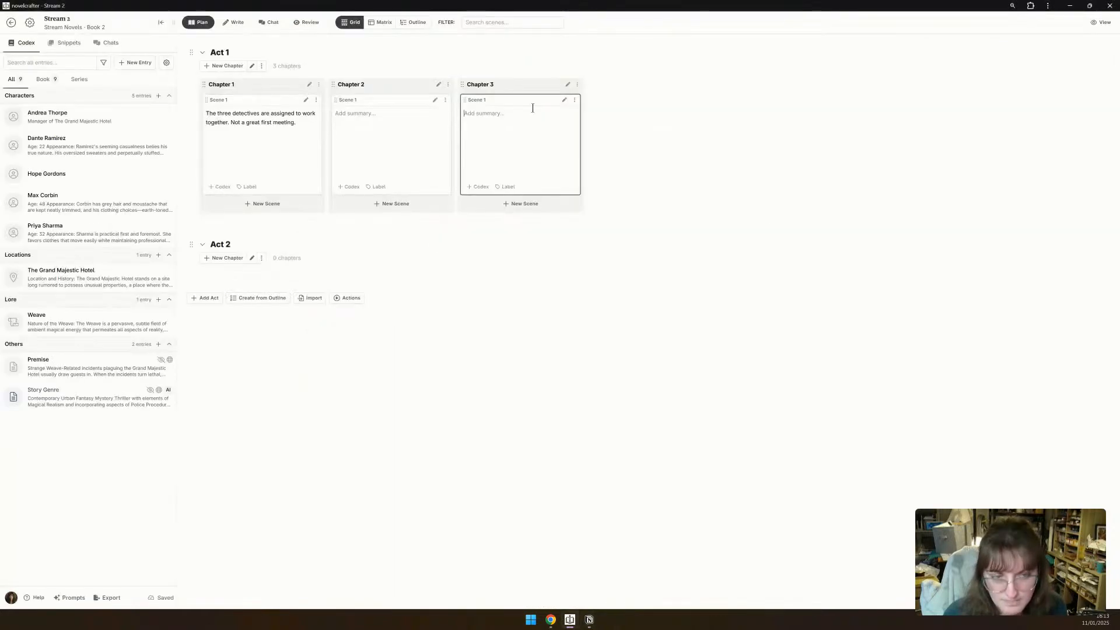
key("ctrl+v")
Copy the scene idea "The detectives learn that they're stuck in the hotel." from Notion into Novelcrafter as the Chapter 2 scene summary.
key("alt+Tab")
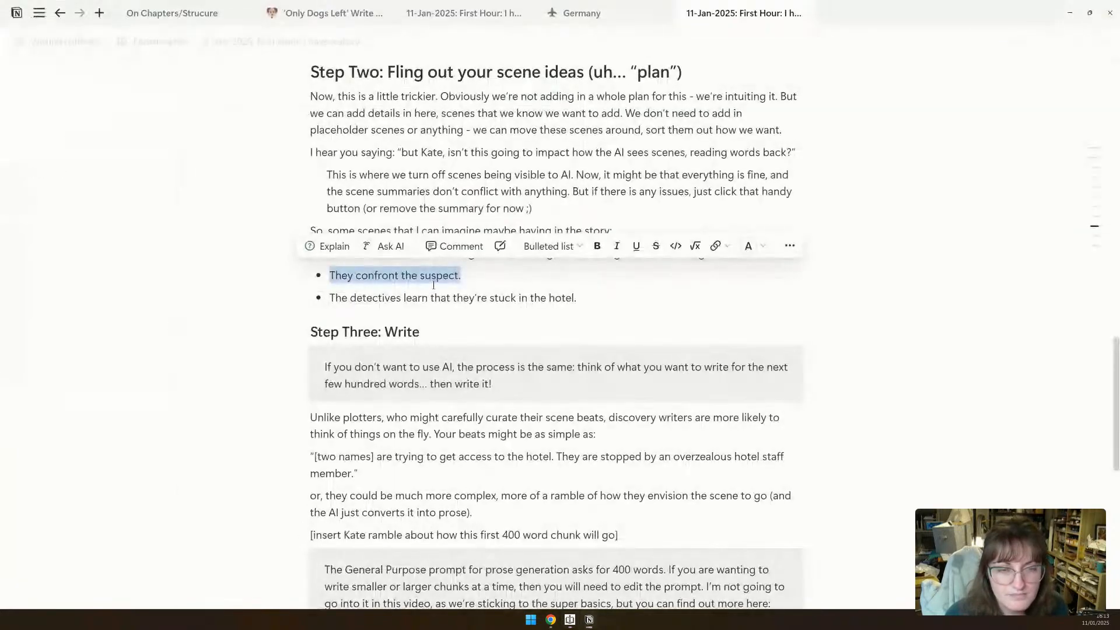
triple_click(424, 293)
key("ctrl+c")
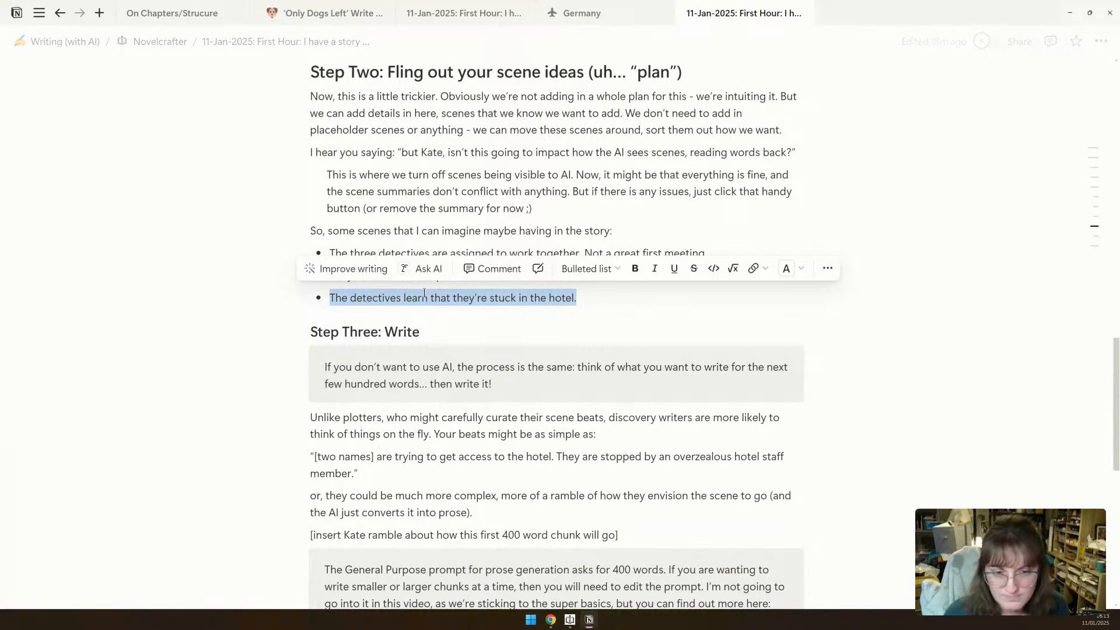
key("alt+Tab")
left_click(355, 118)
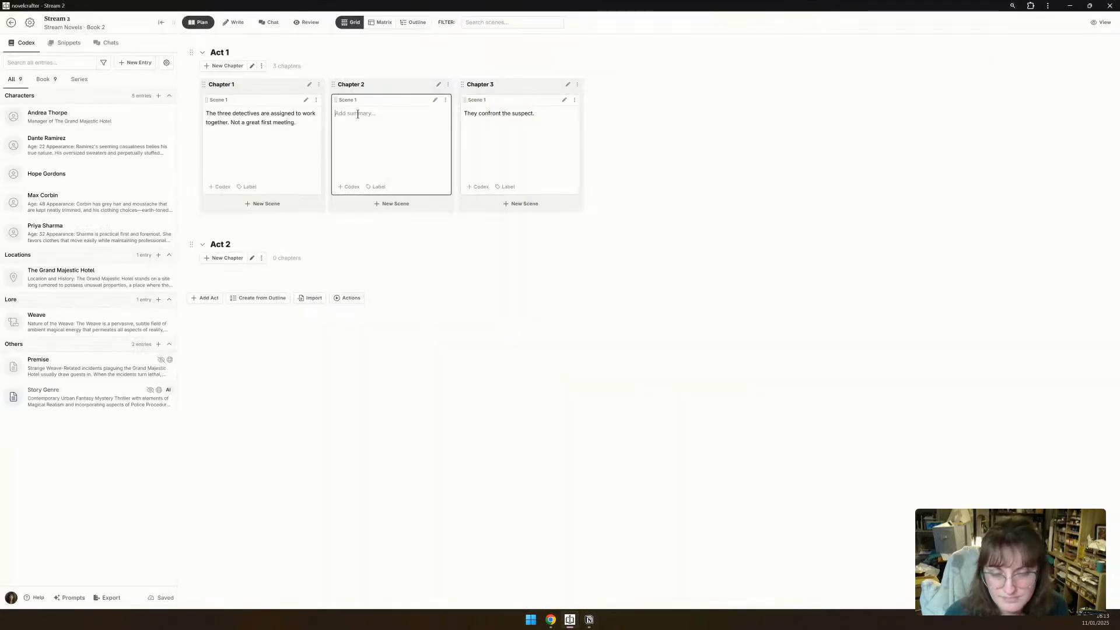
key("ctrl+v")
left_click(740, 296)
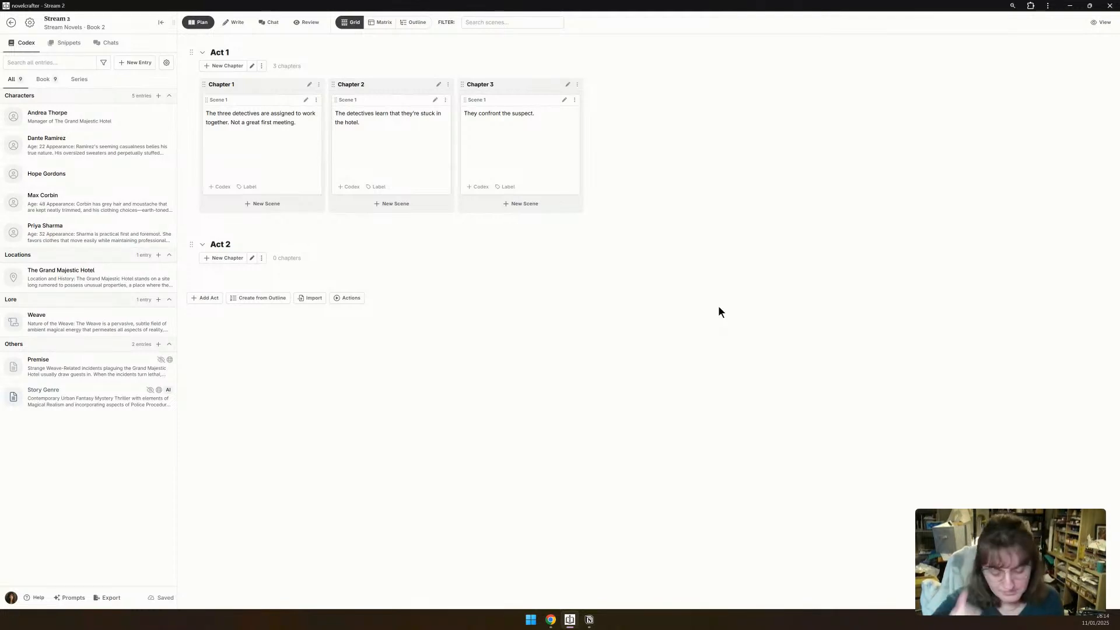
Switch to the Notion notes and review the Step Three section on writing, including the note about the General Purpose prompt.
key("alt+Tab")
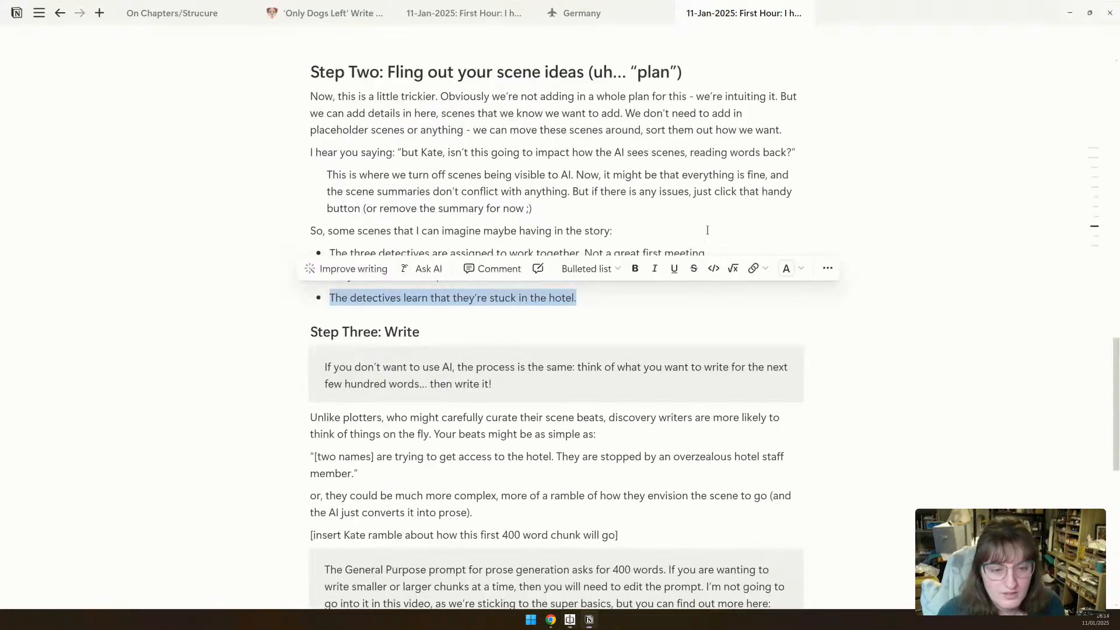
left_click(747, 384)
scroll(749, 383, "down", 2)
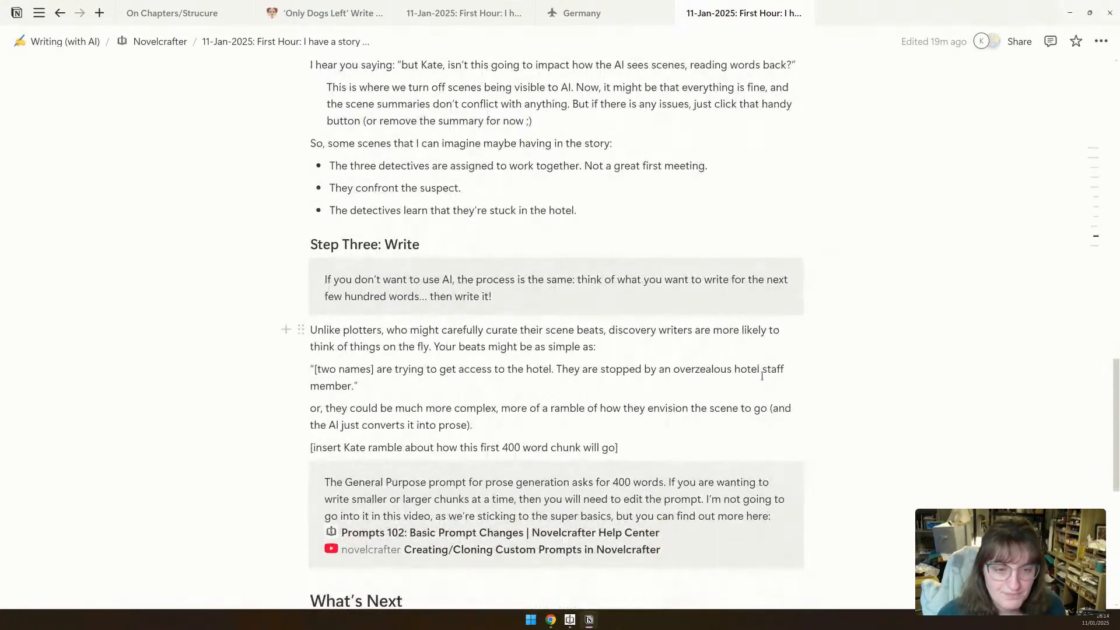
scroll(775, 366, "down", 2)
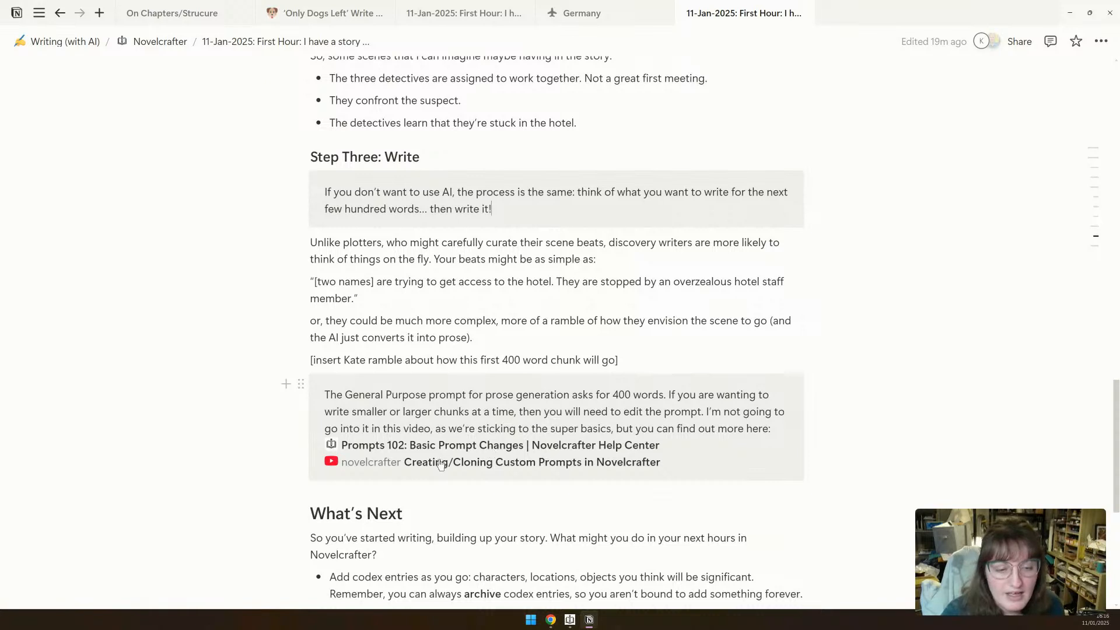
mouse_move(374, 451)
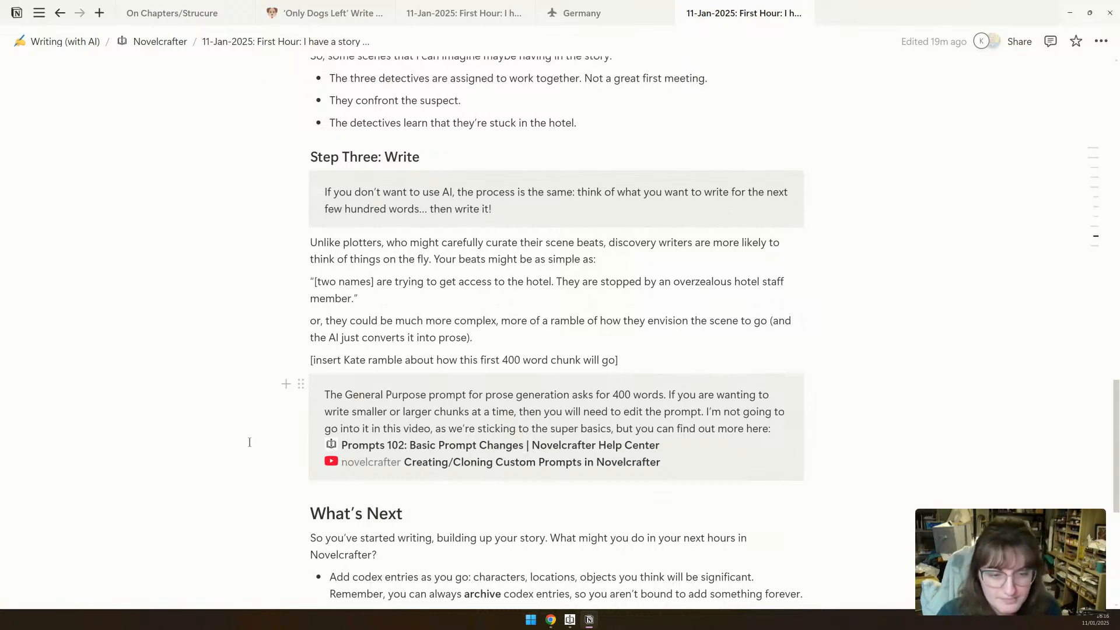
scroll(249, 443, "down", 3)
scroll(249, 442, "up", 3)
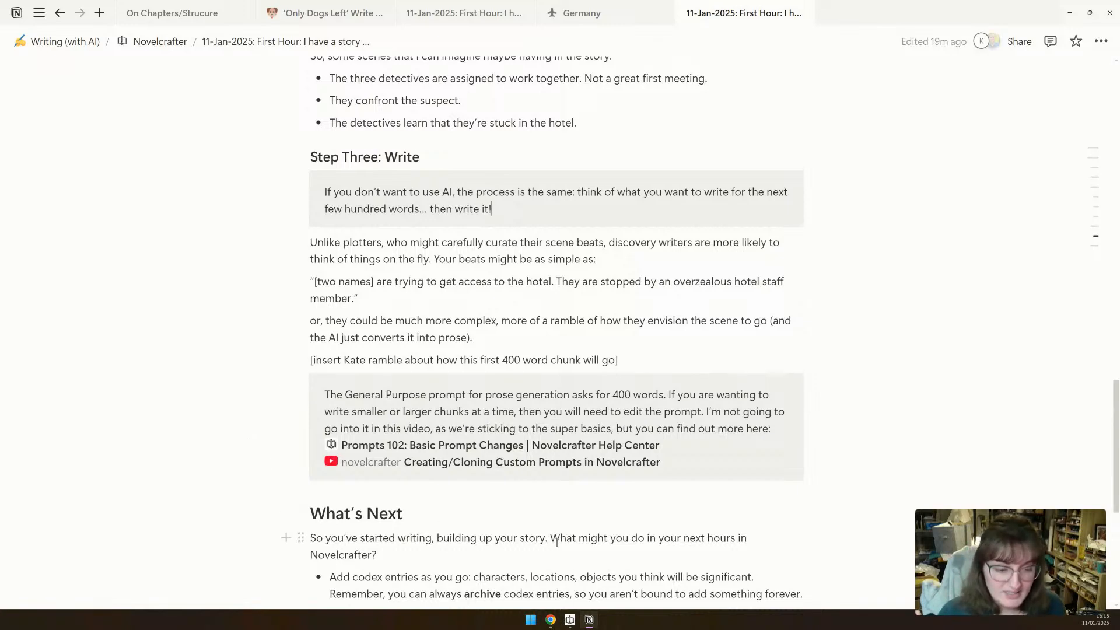
Return to Novelcrafter, open Chapter 1 for writing and insert a scene beat beginning with "Max".
left_click(570, 620)
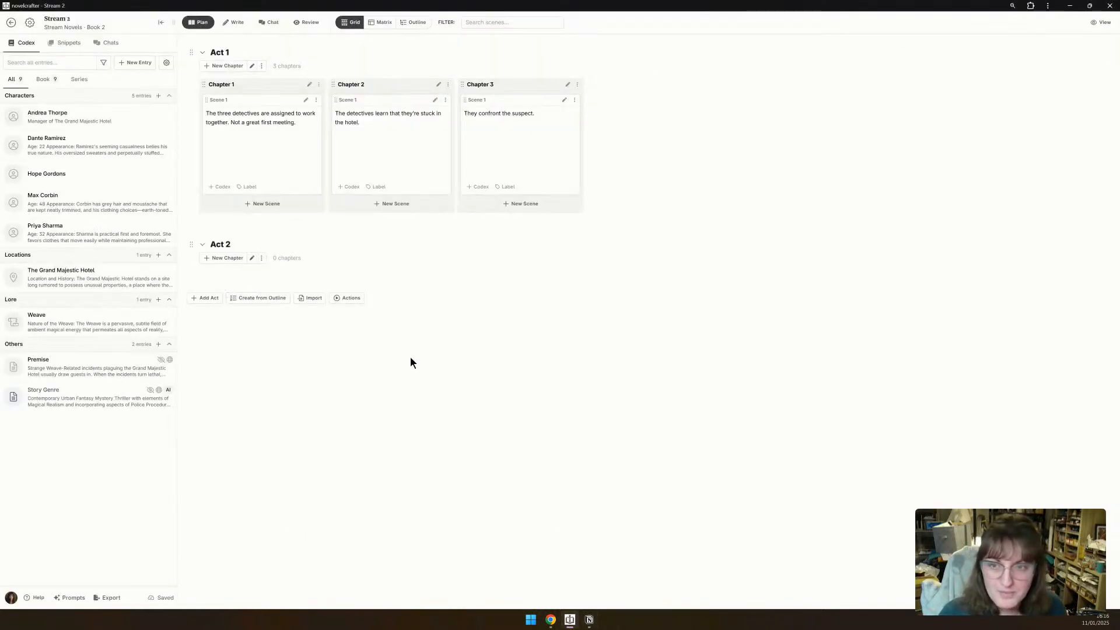
left_click(309, 85)
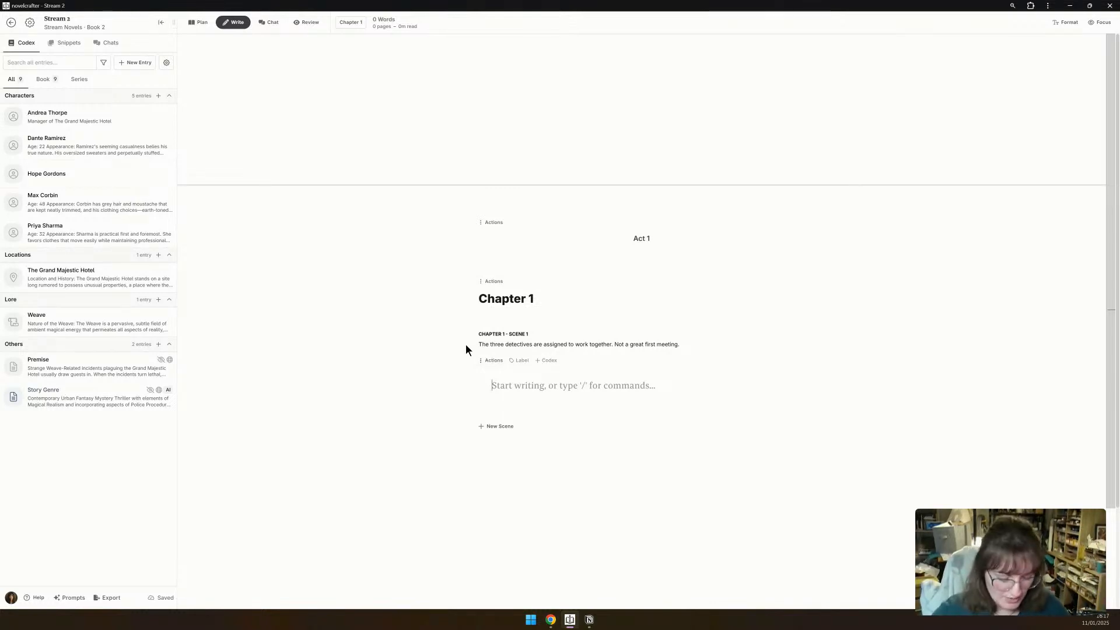
key("ctrl+j")
type("Max Cr")
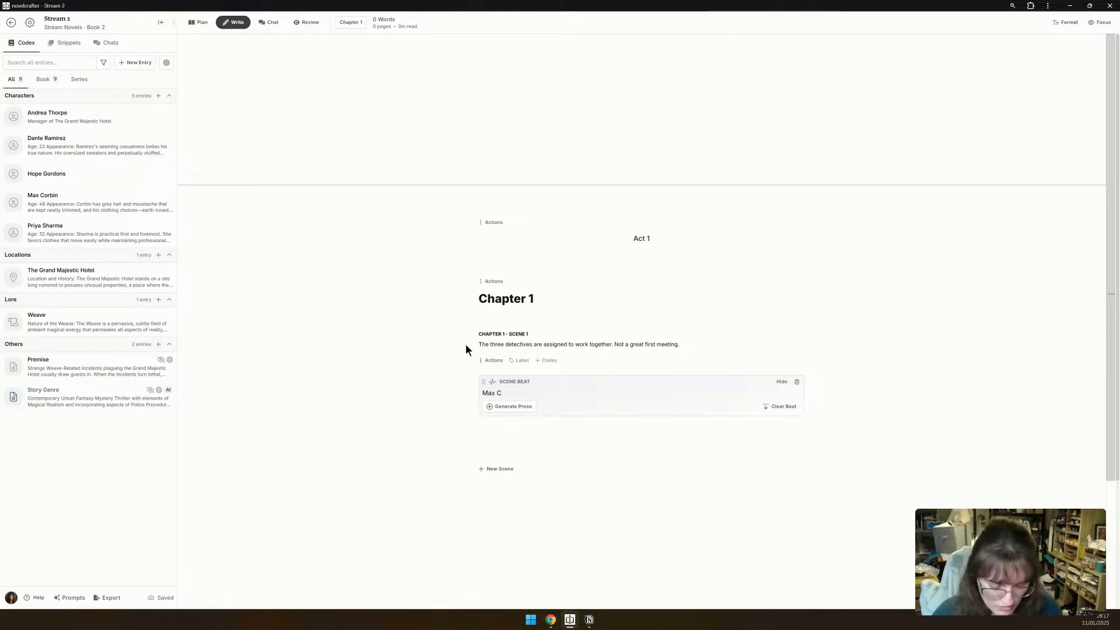
key("BackSpace")
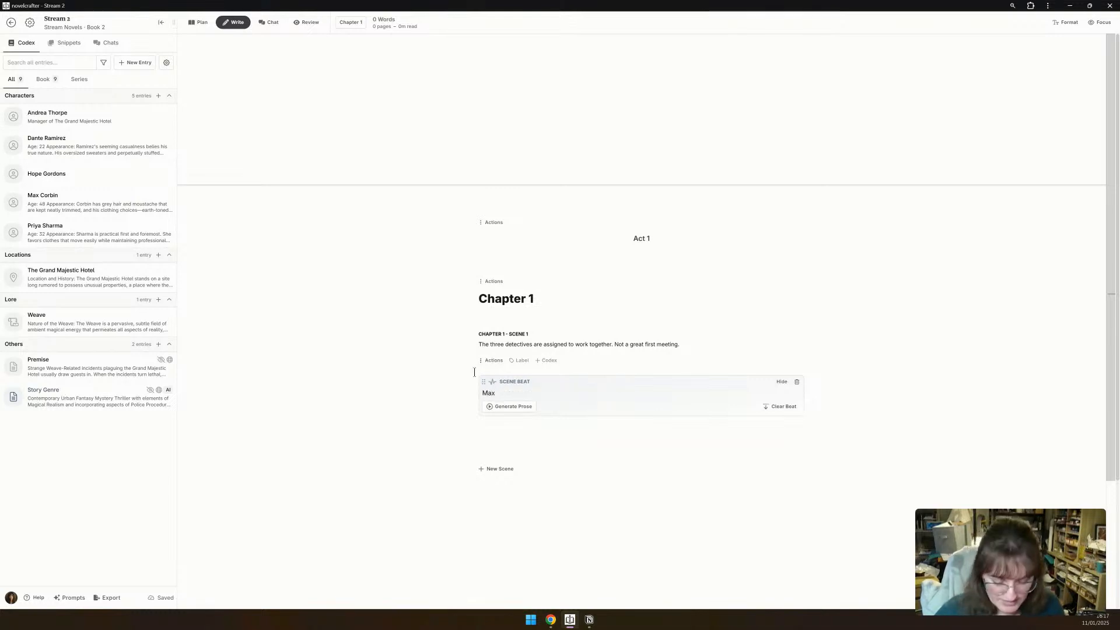
Add the aliases Max and Corbin to the Max Corbin codex entry, and Dante and Ramirez to the Dante Ramirez entry.
left_click(100, 201)
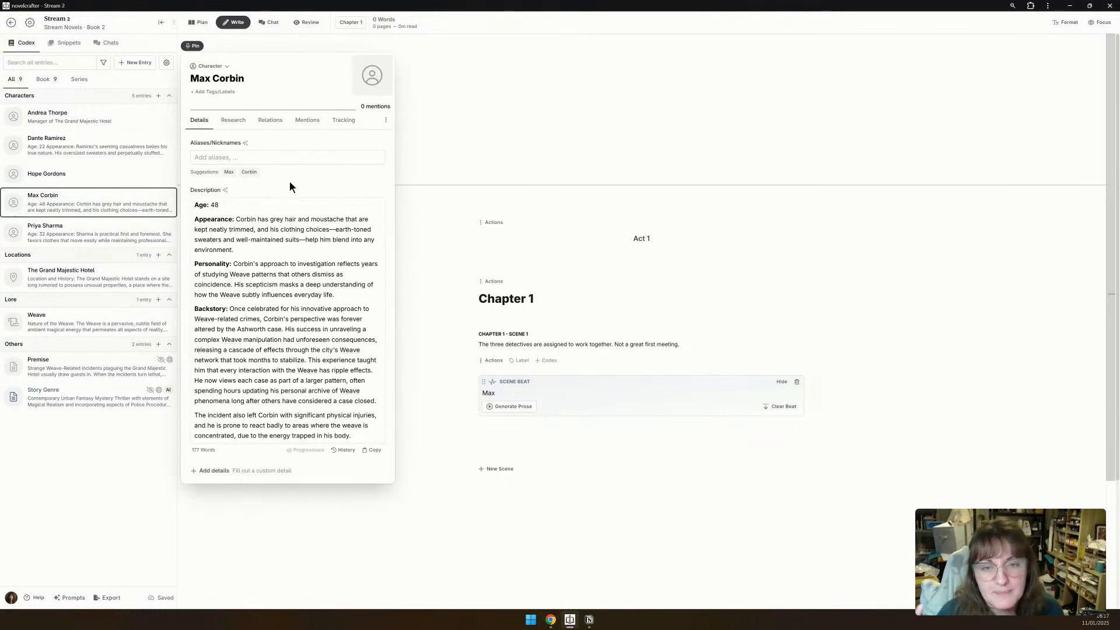
left_click(229, 173)
left_click(233, 173)
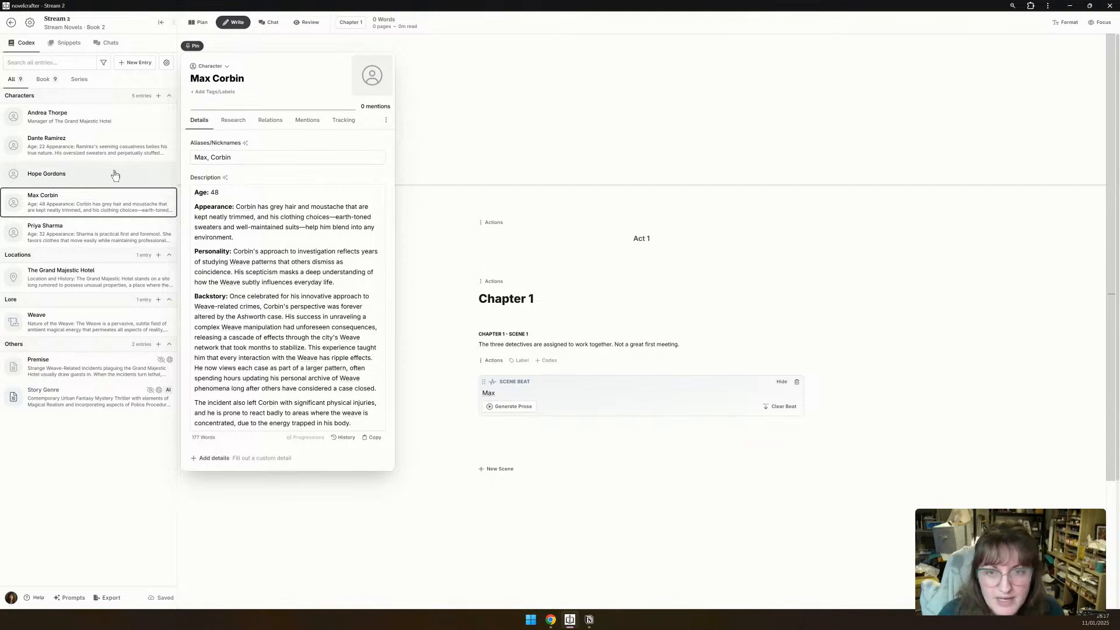
left_click(82, 159)
left_click(215, 171)
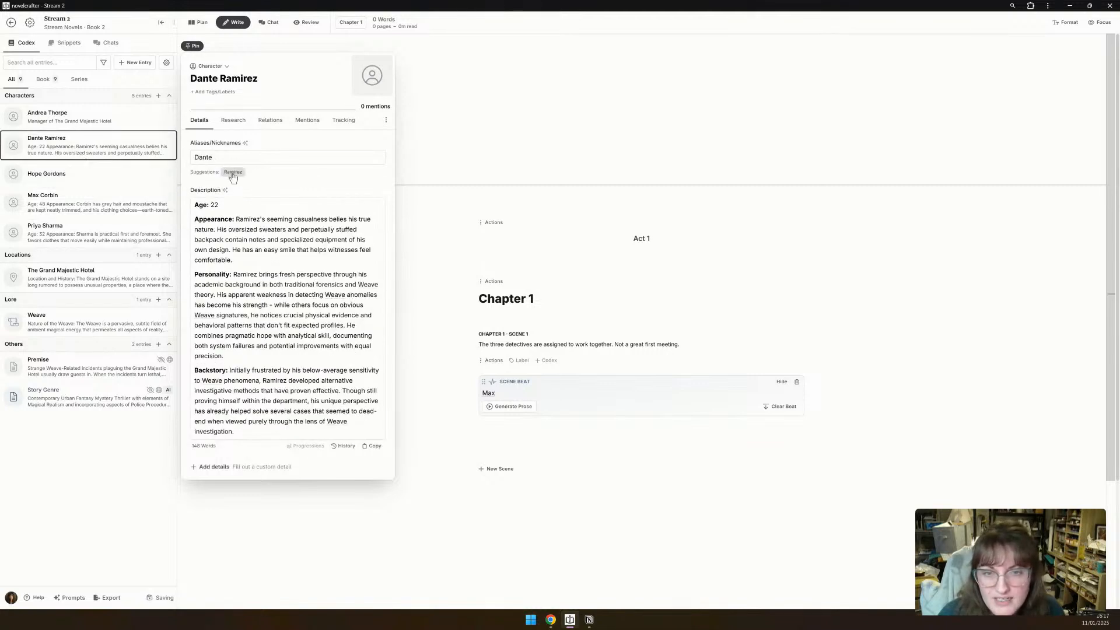
left_click(232, 173)
Add the aliases "Andrea, Ms Thorpe" to the codex entry of the hotel manager Andrea Thorpe.
left_click(77, 127)
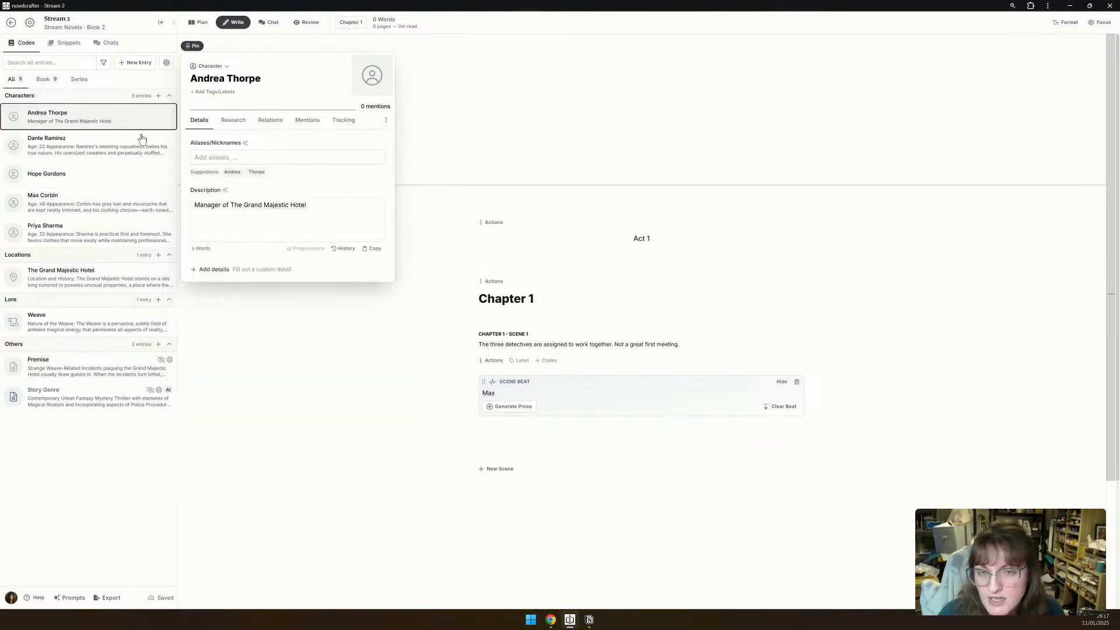
left_click(233, 173)
left_click(237, 159)
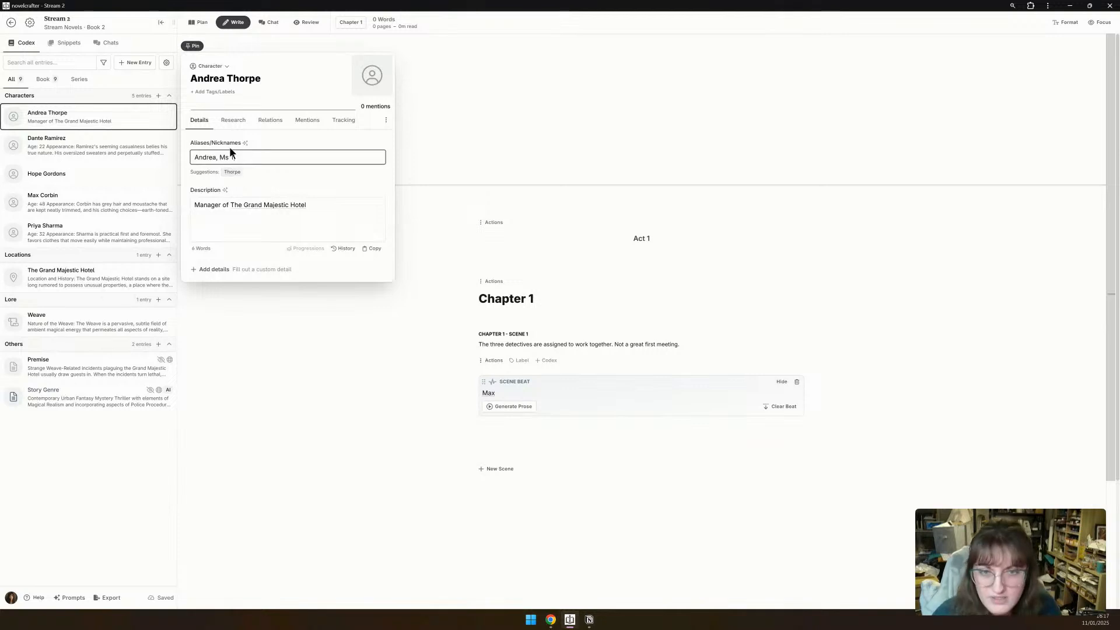
left_click(267, 184)
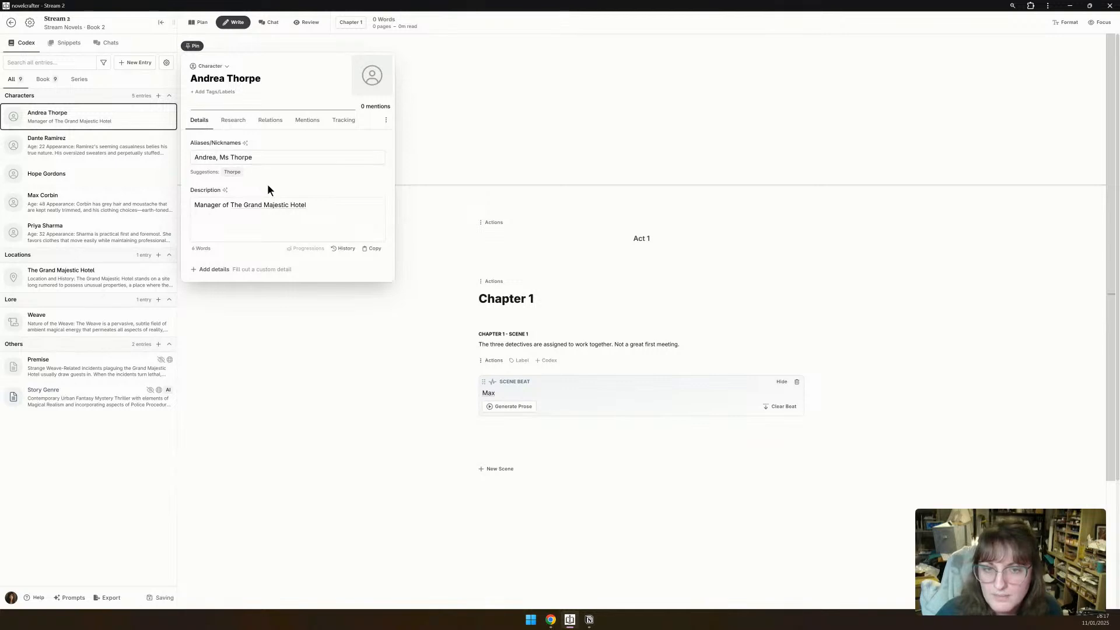
Enter "Mrs Gordons, Hope" as the aliases in the Hope Gordons codex entry.
left_click(64, 169)
left_click(211, 154)
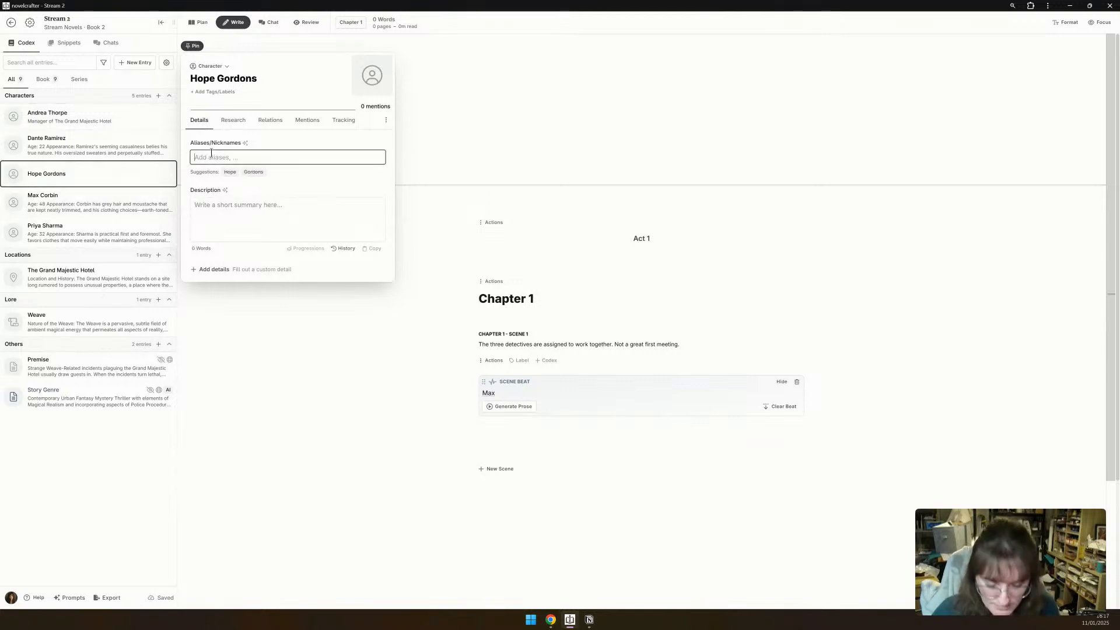
type("Mr")
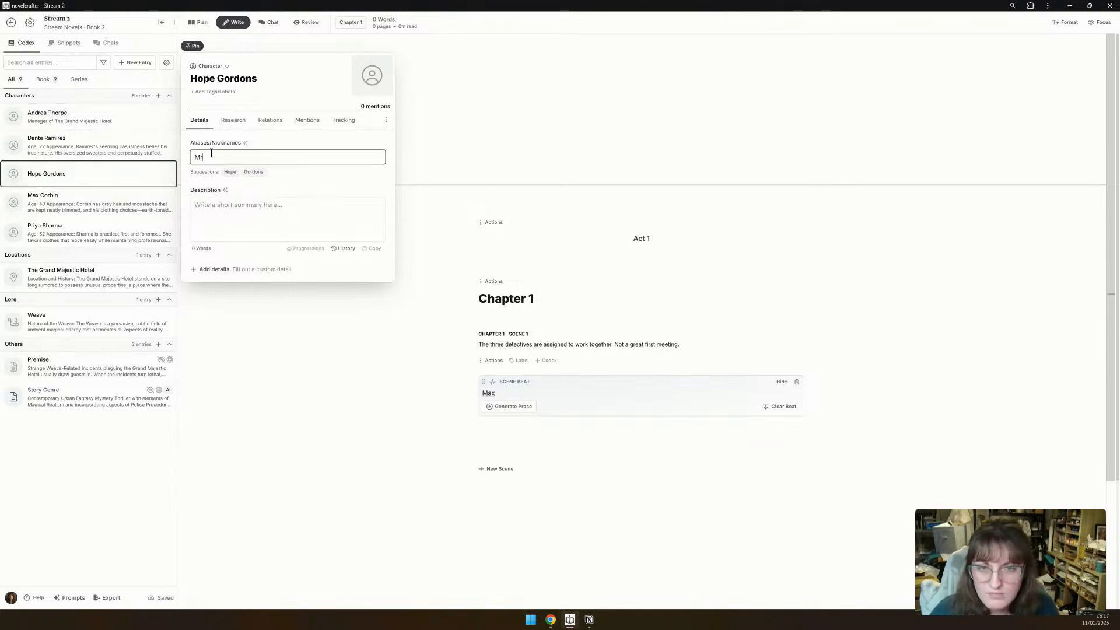
type("s Gord")
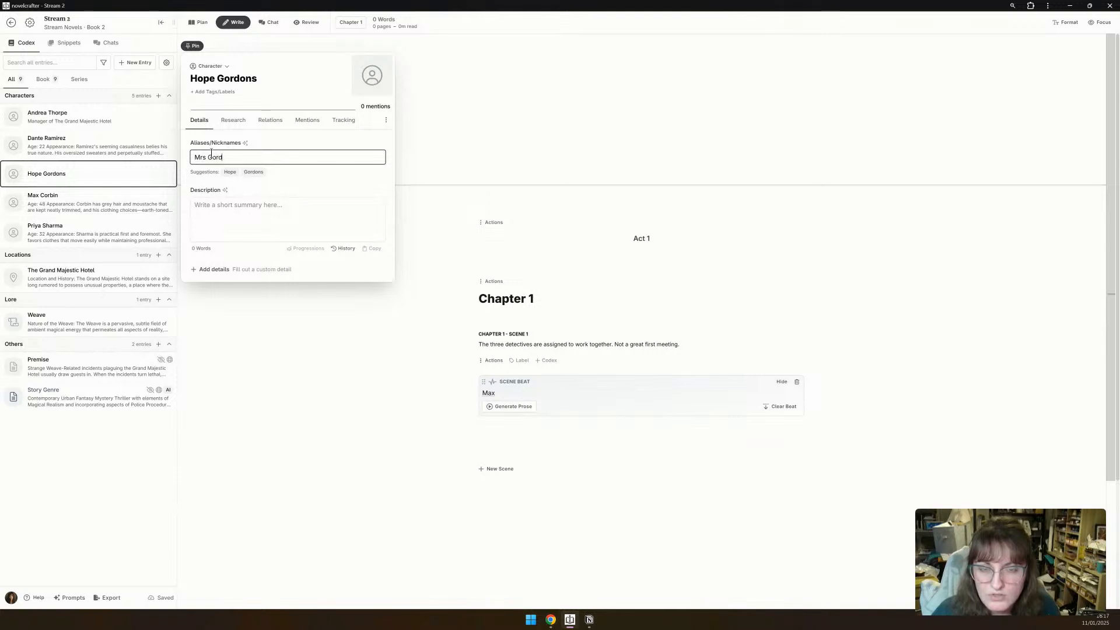
type("ons, Hope")
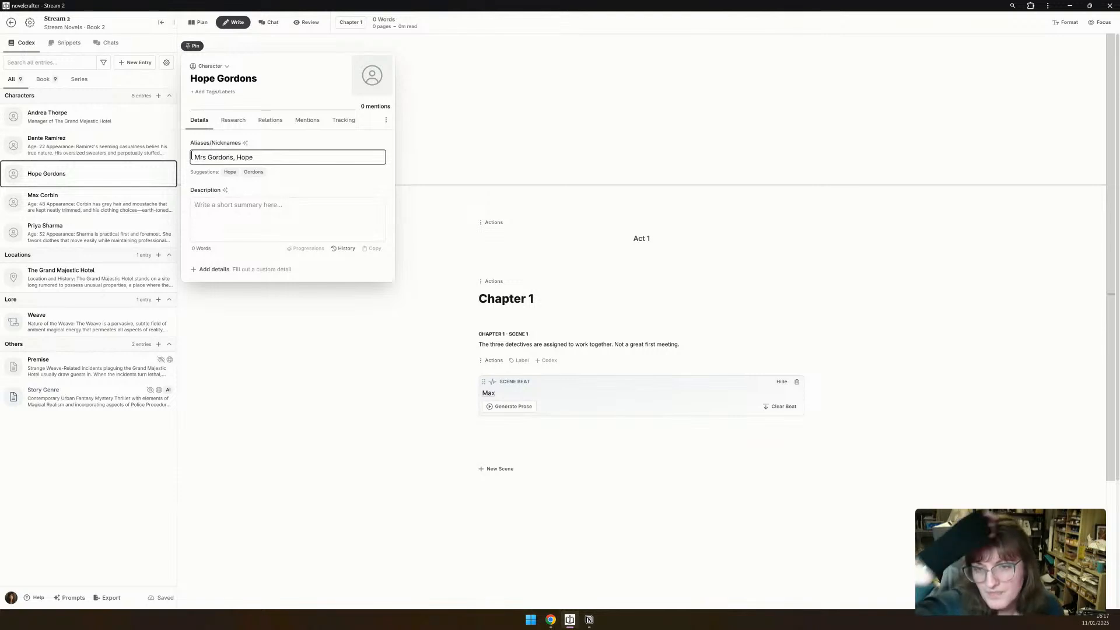
Add the suggested aliases Priya and Sharma to the Priya Sharma codex entry.
left_click(109, 211)
left_click(95, 233)
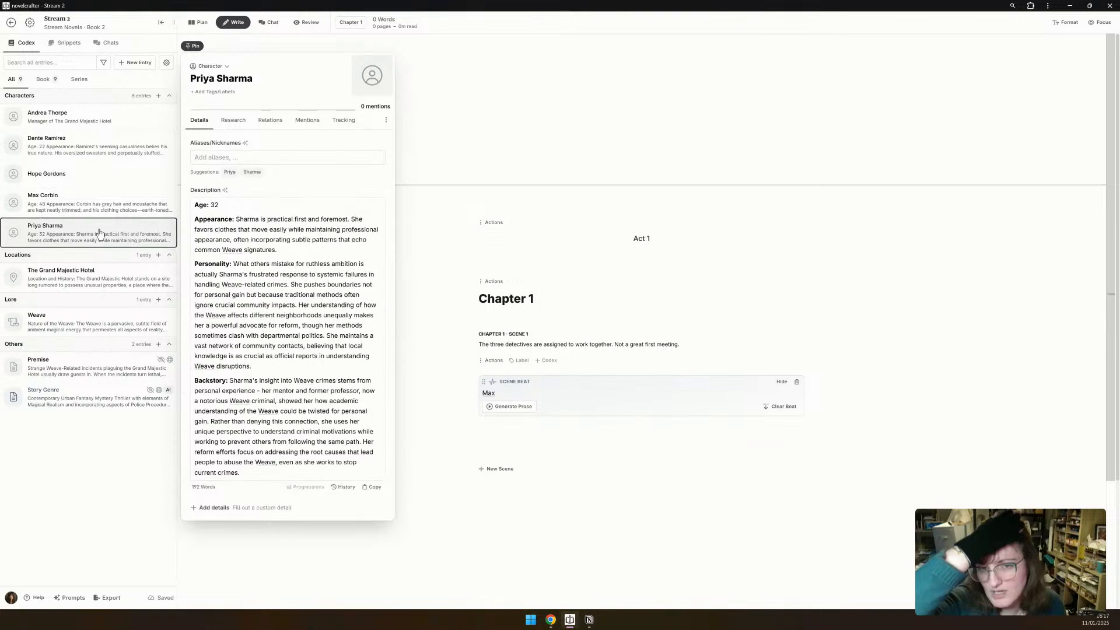
left_click(228, 172)
left_click(231, 173)
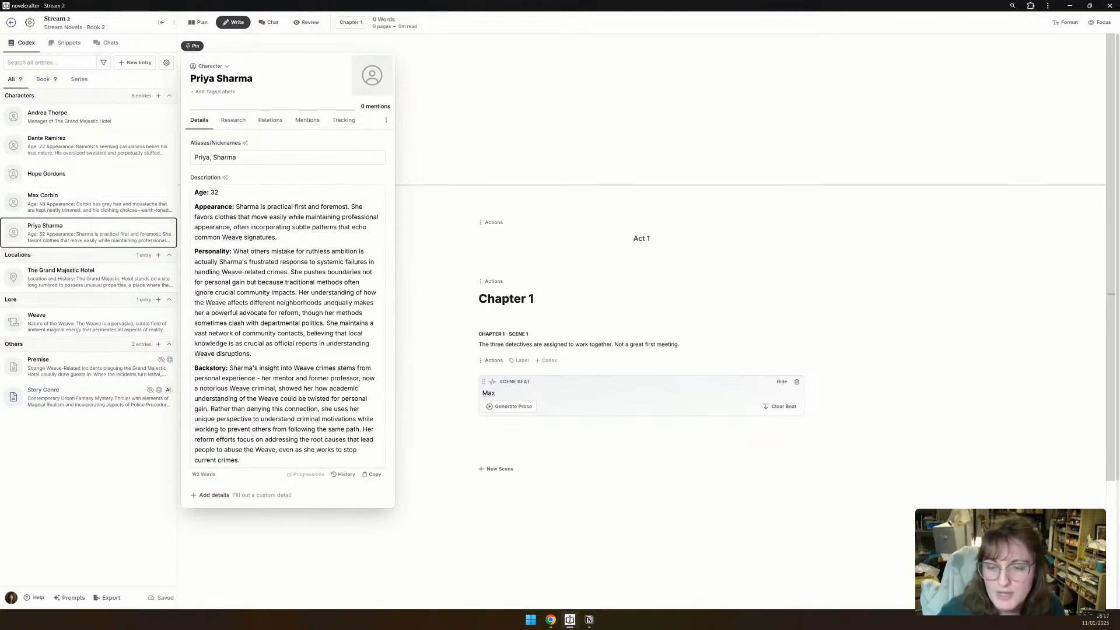
Add the aliases "The Grand Majestic, Hotel" to The Grand Majestic Hotel location entry and close the entry.
left_click(72, 277)
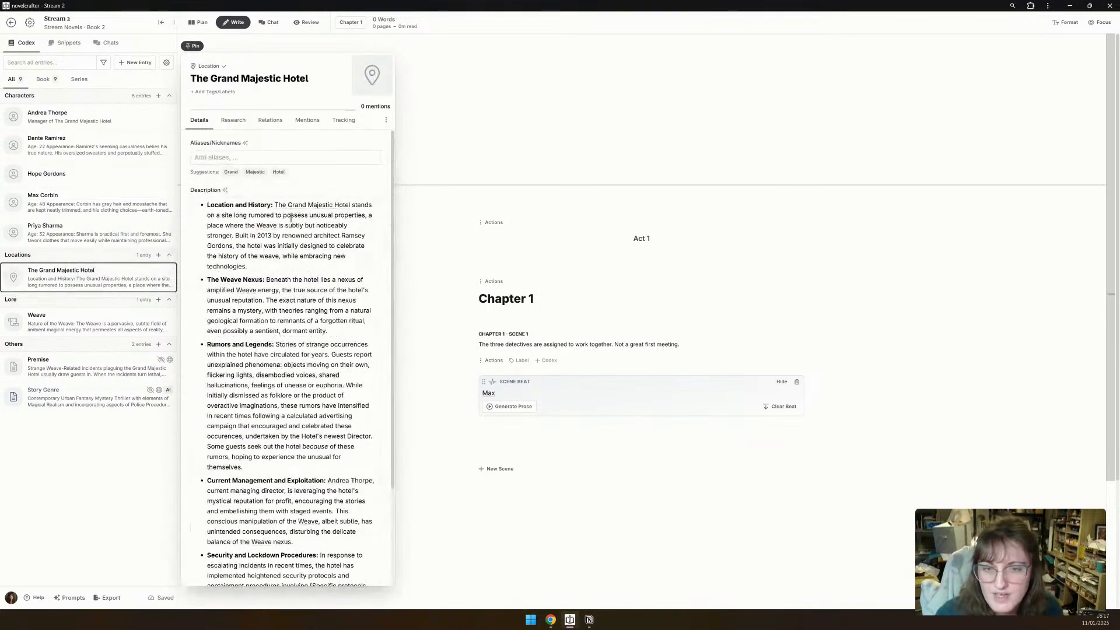
left_click(228, 157)
type("The ")
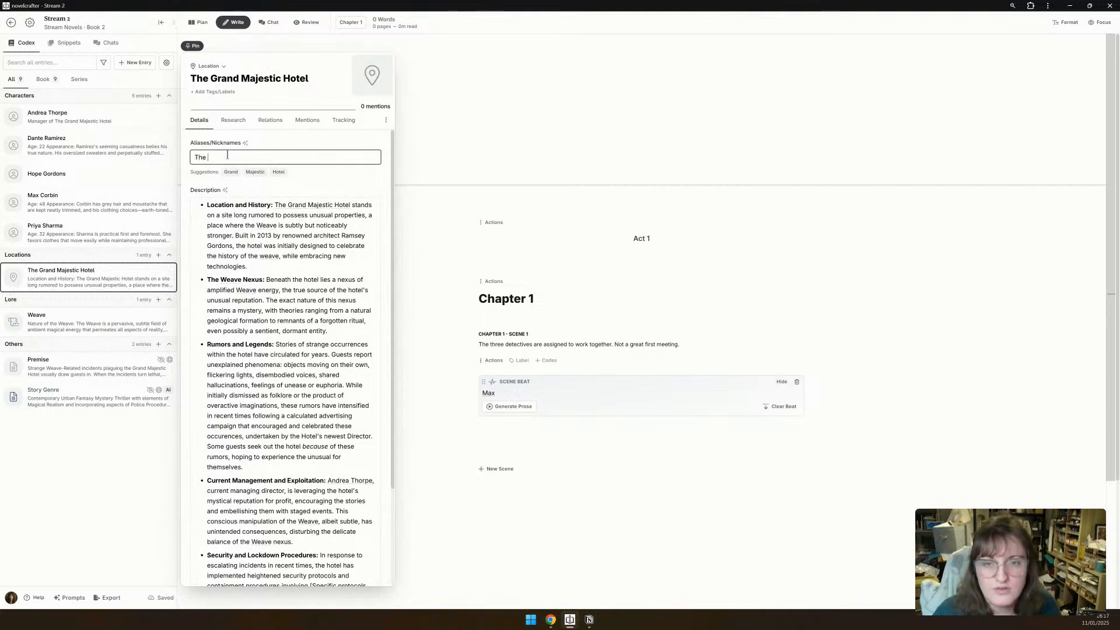
type("Grand Majestic,")
left_click(278, 171)
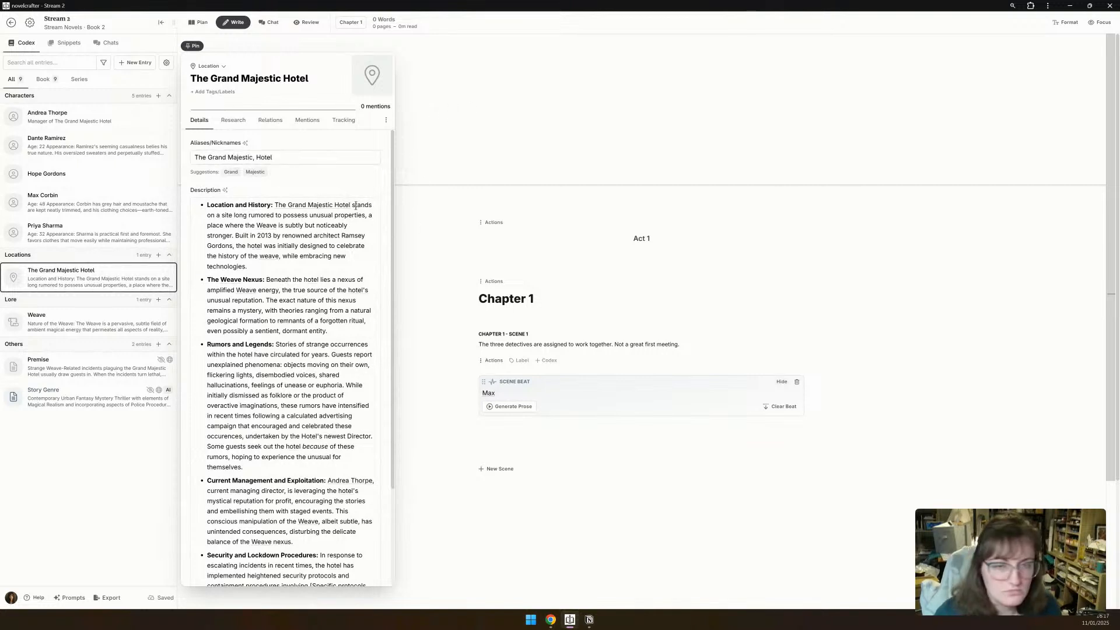
left_click(412, 236)
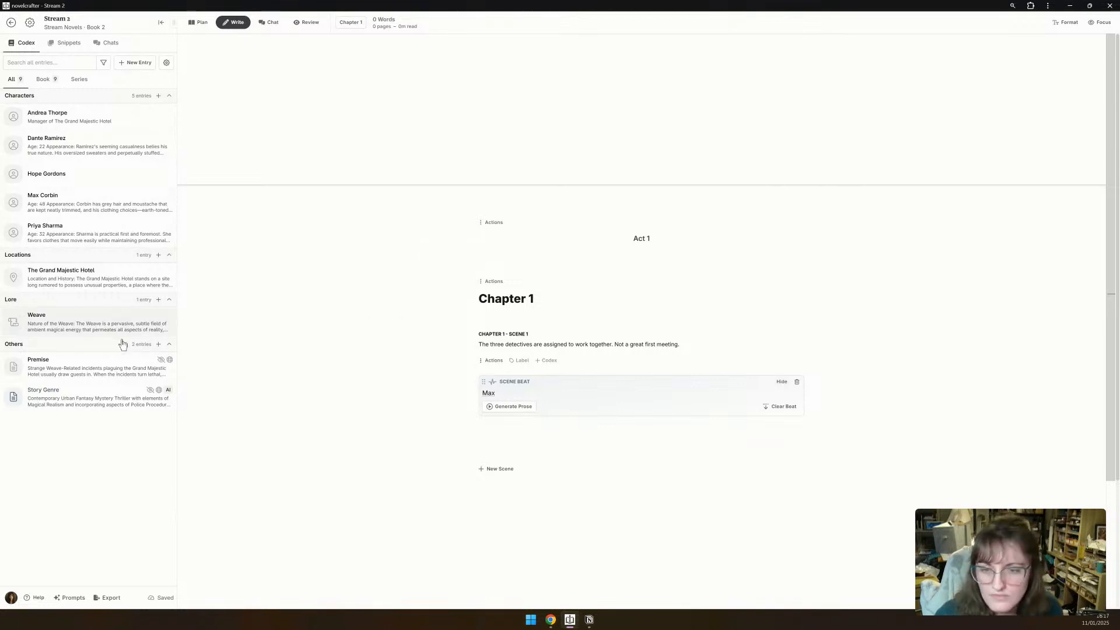
Extend the scene beat to read "Max, arriving early to investigate, tries to convince the receptionist to let him into the hotel proper to begin his investigations".
scroll(480, 288, "down", 1)
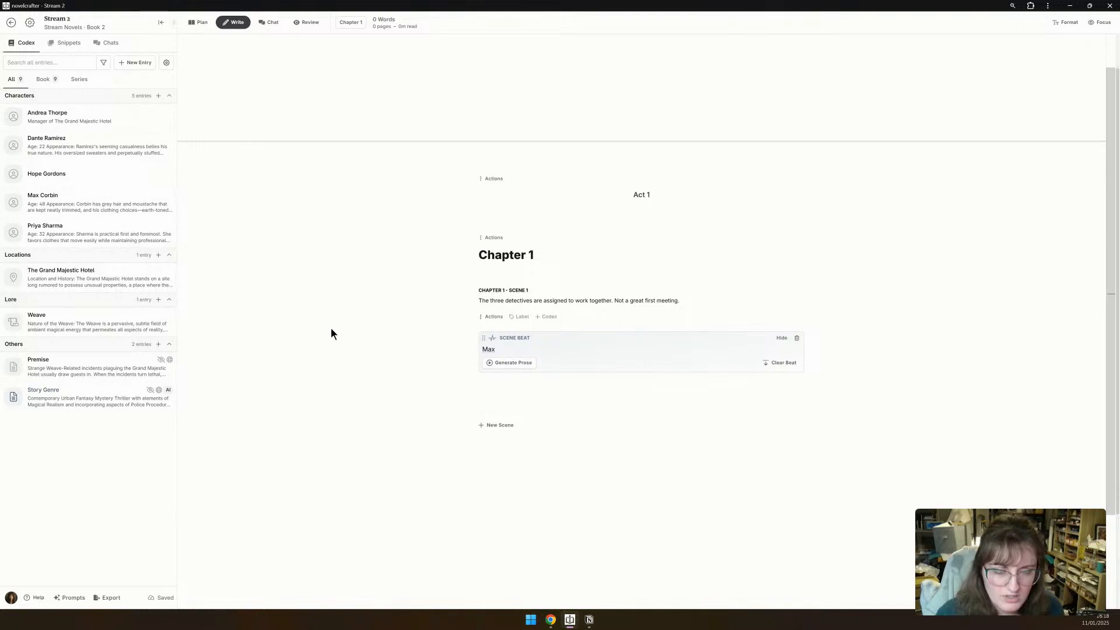
left_click(525, 349)
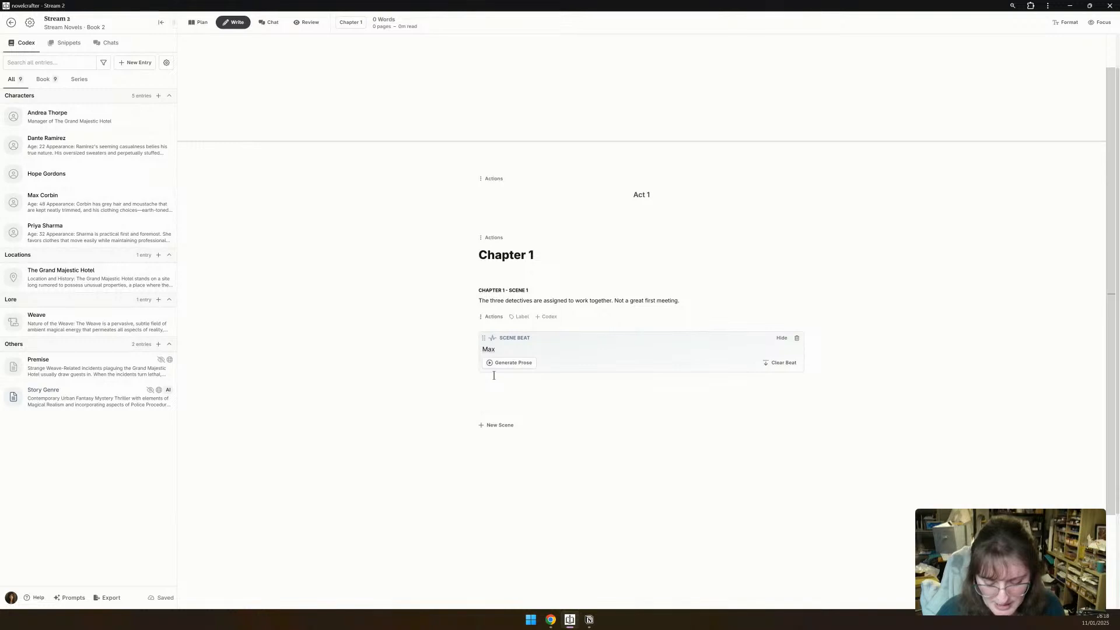
type(", arrivi")
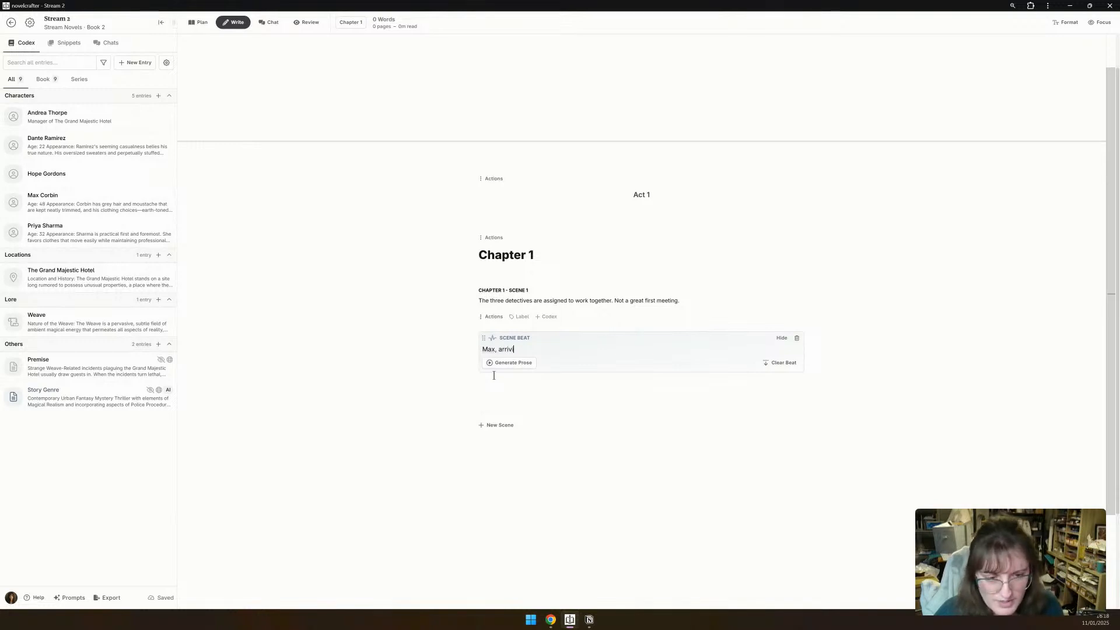
type("ng early to in")
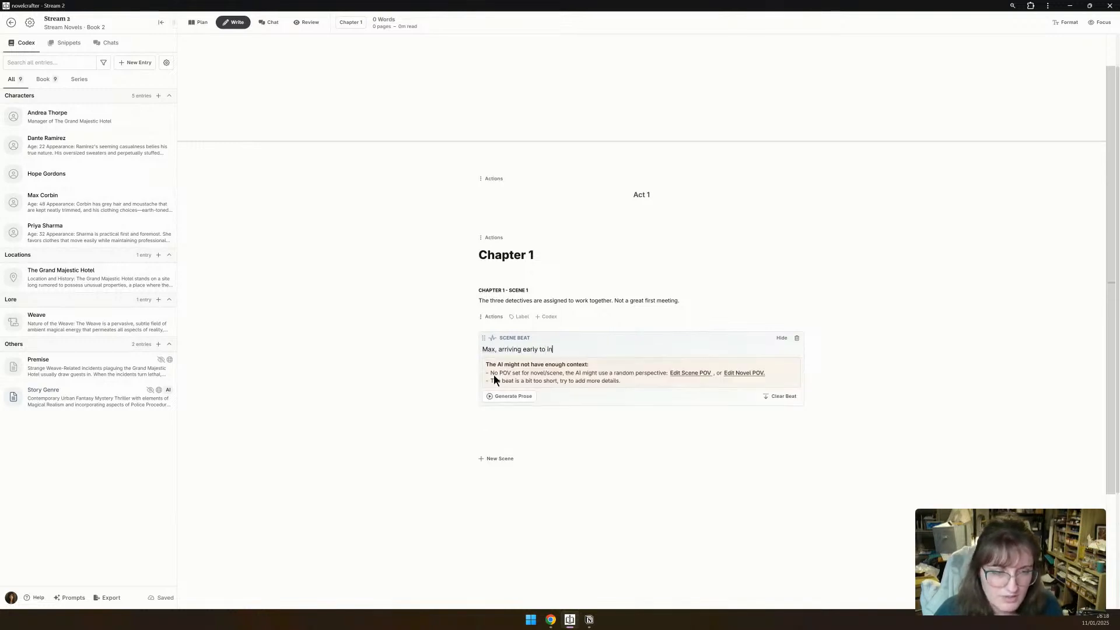
type("vestigate, ")
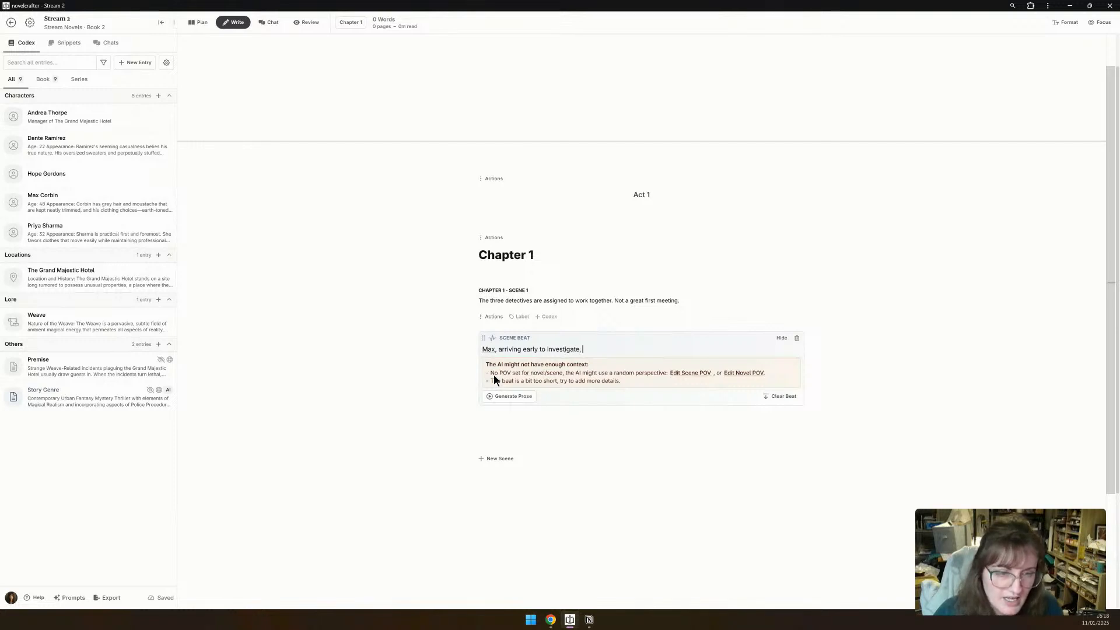
type("tries to co")
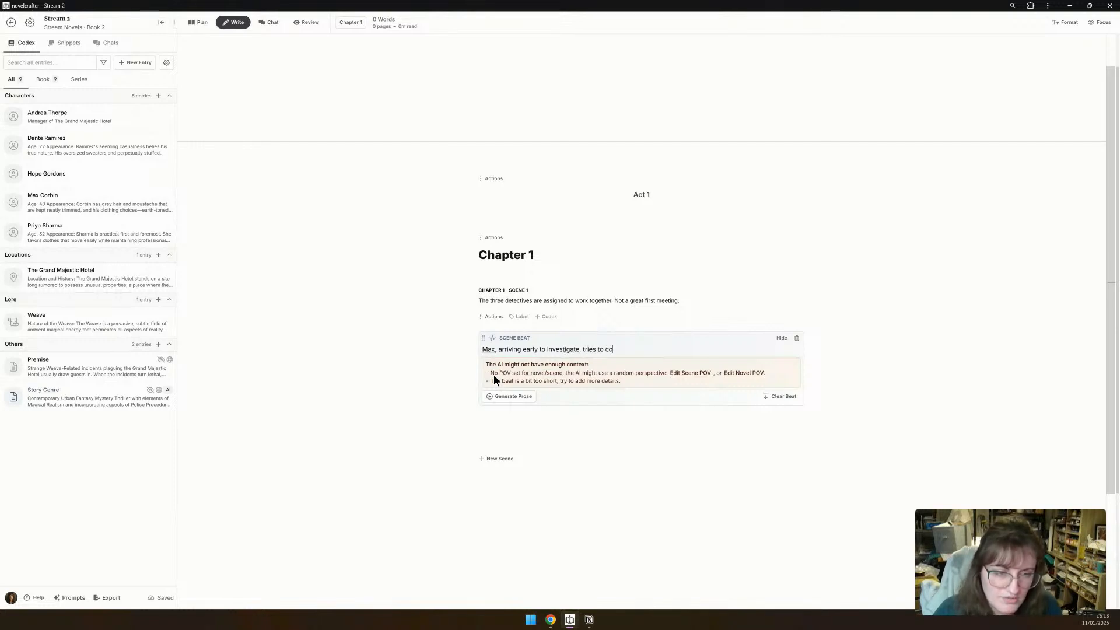
type("nvinv")
type("ce the re")
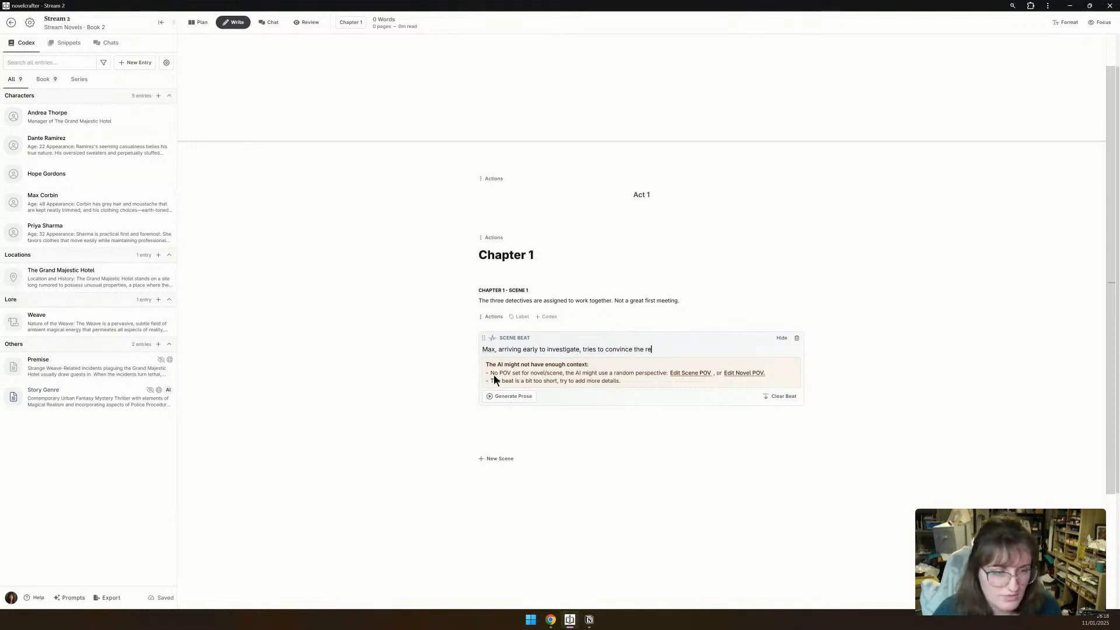
type("ceptionist to ")
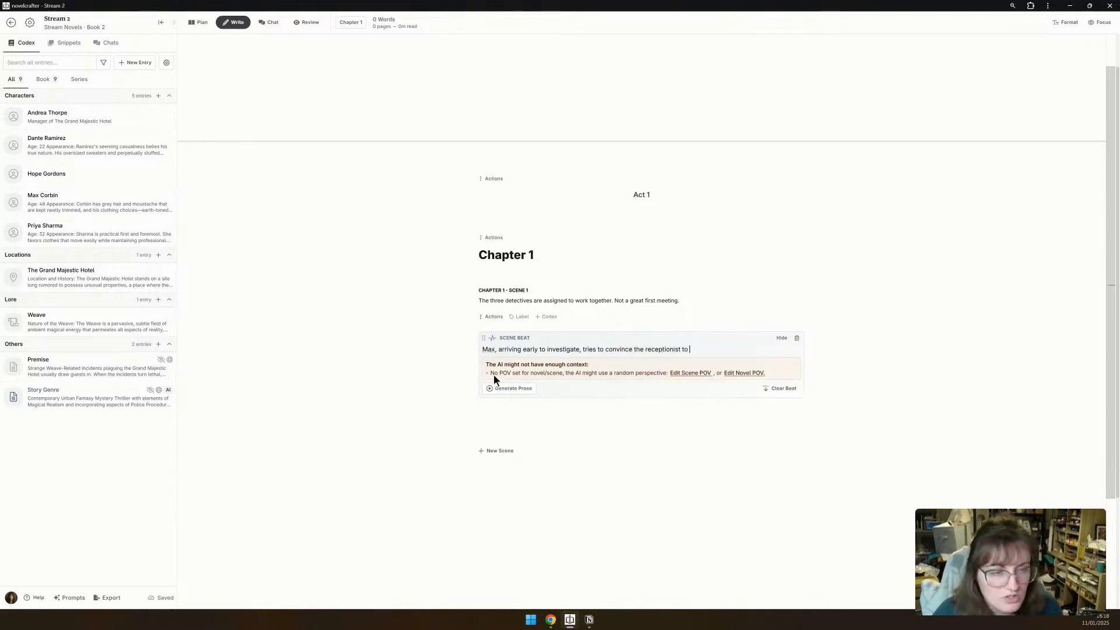
type("let him into the ")
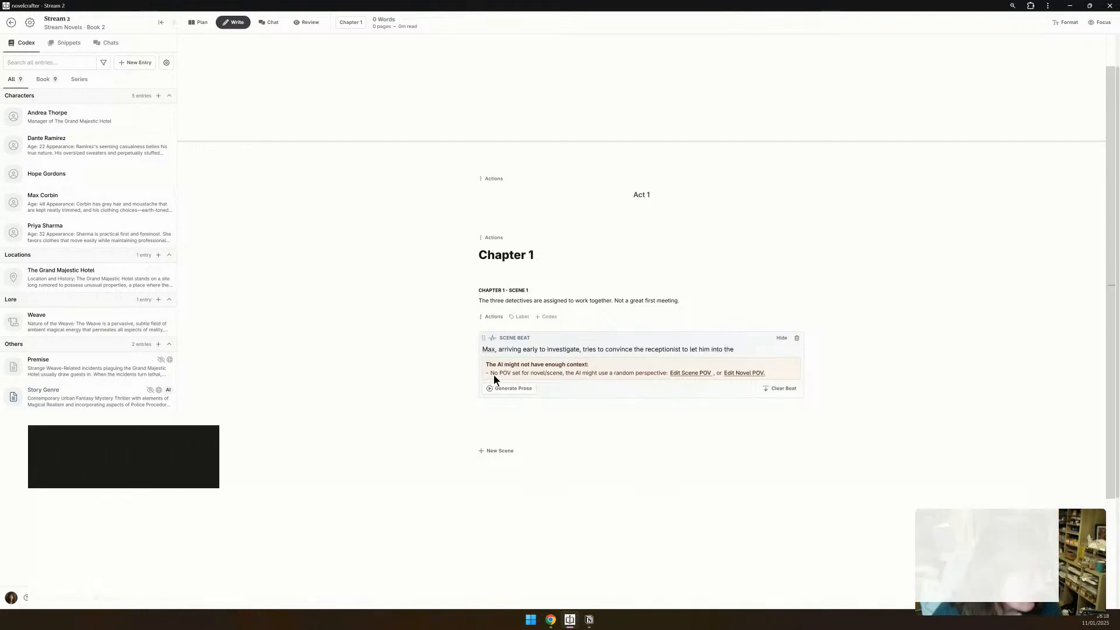
type("hotel proper t")
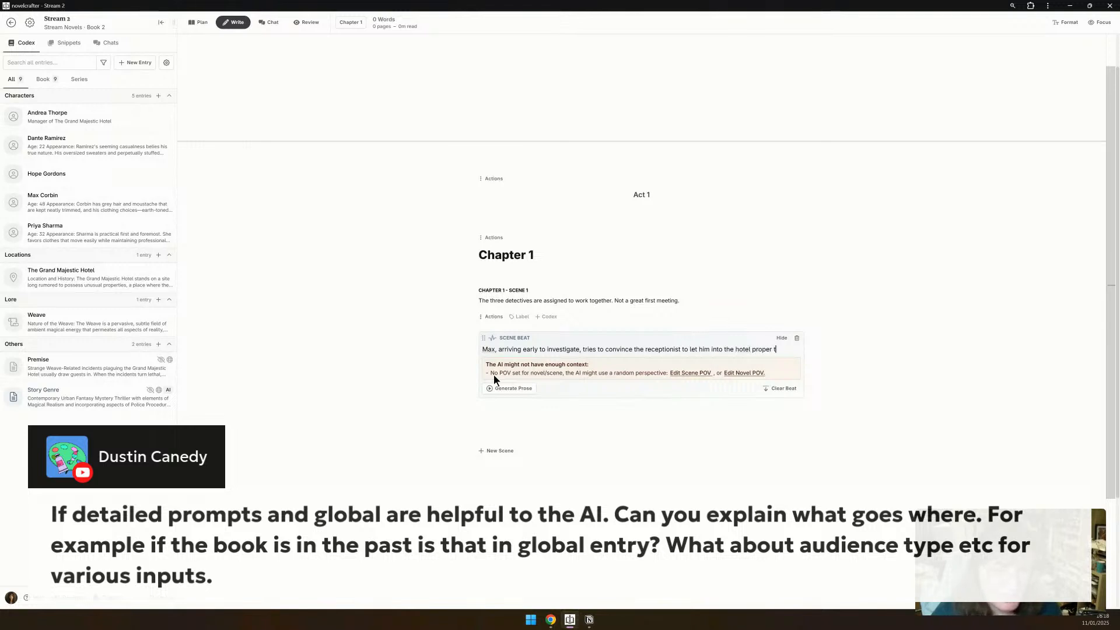
type("o begin his investiga")
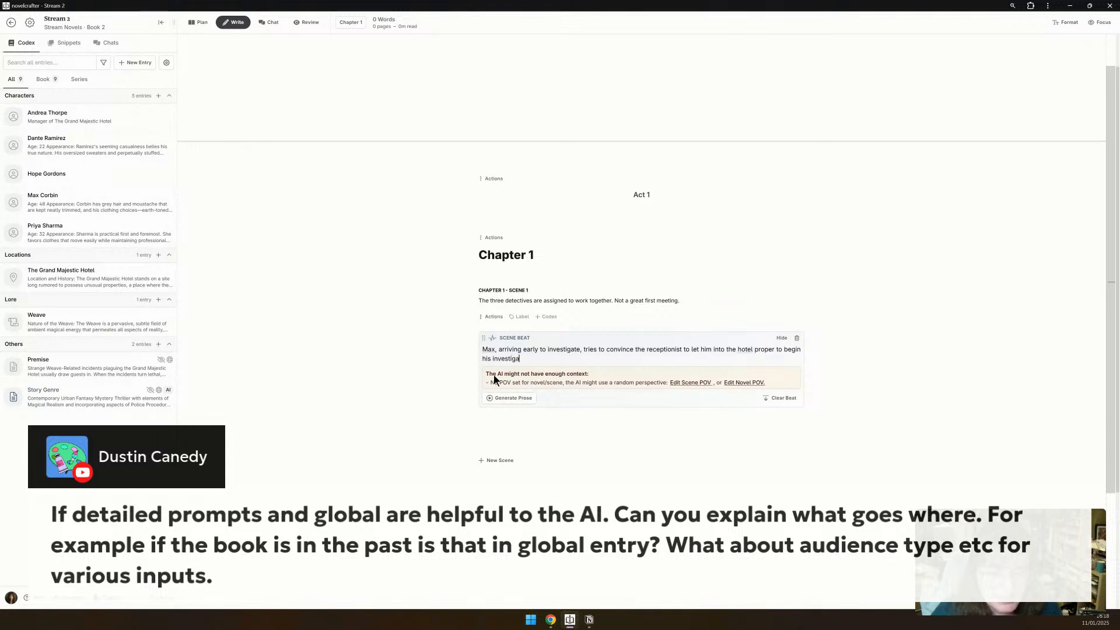
Add a second sentence to the scene beat: "The receptionist is sceptical, because police investigators normally travel in threes.".
type("tions. The receptionist is ")
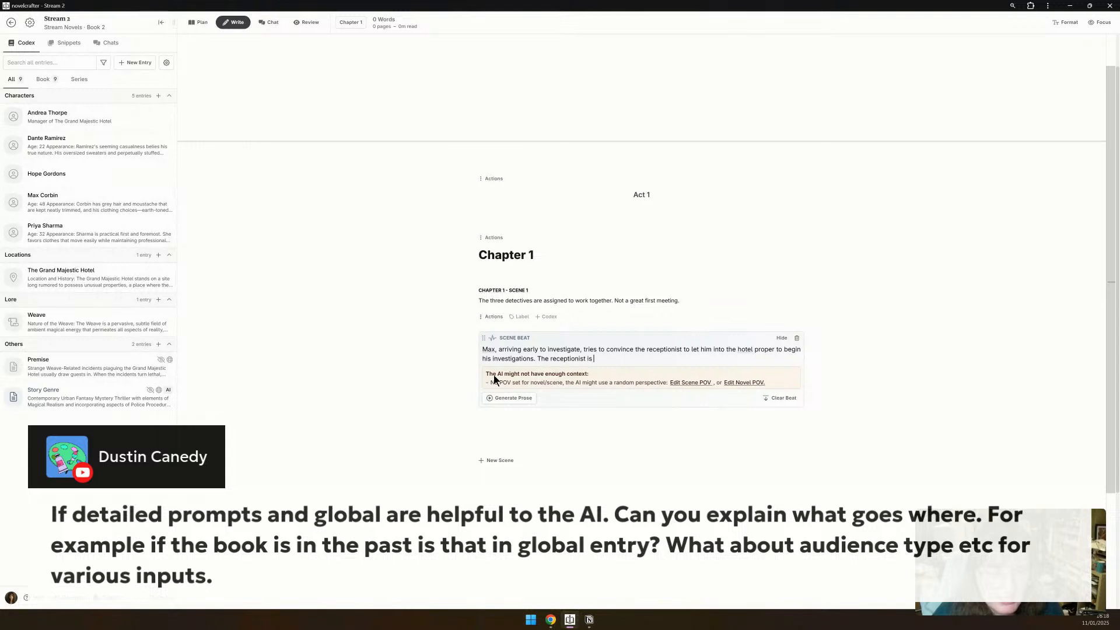
type("sceptical, because")
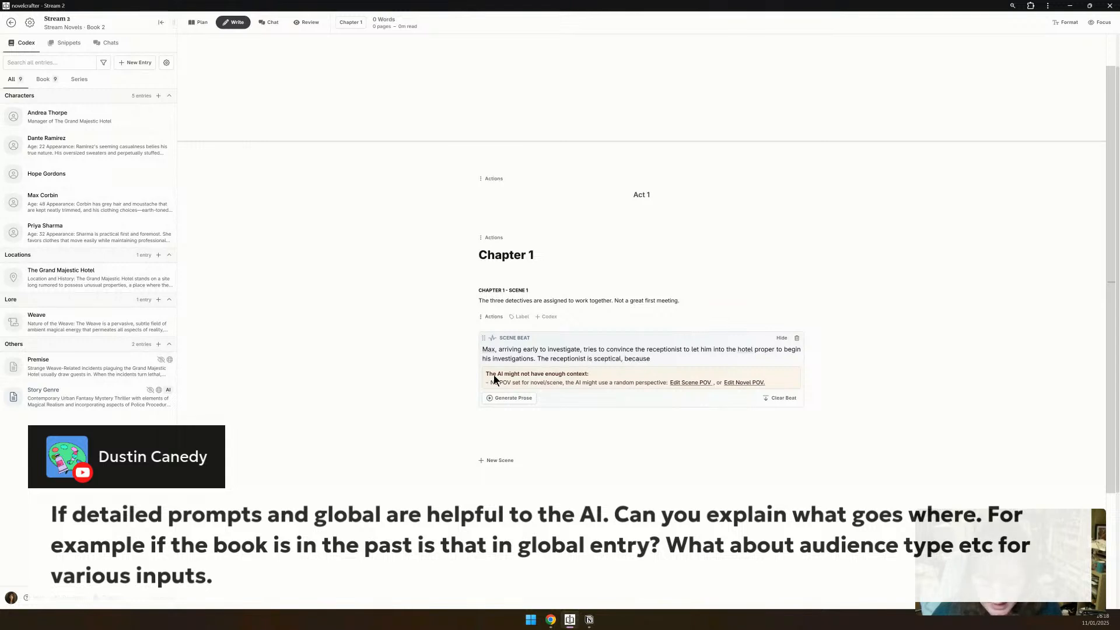
type(" police u")
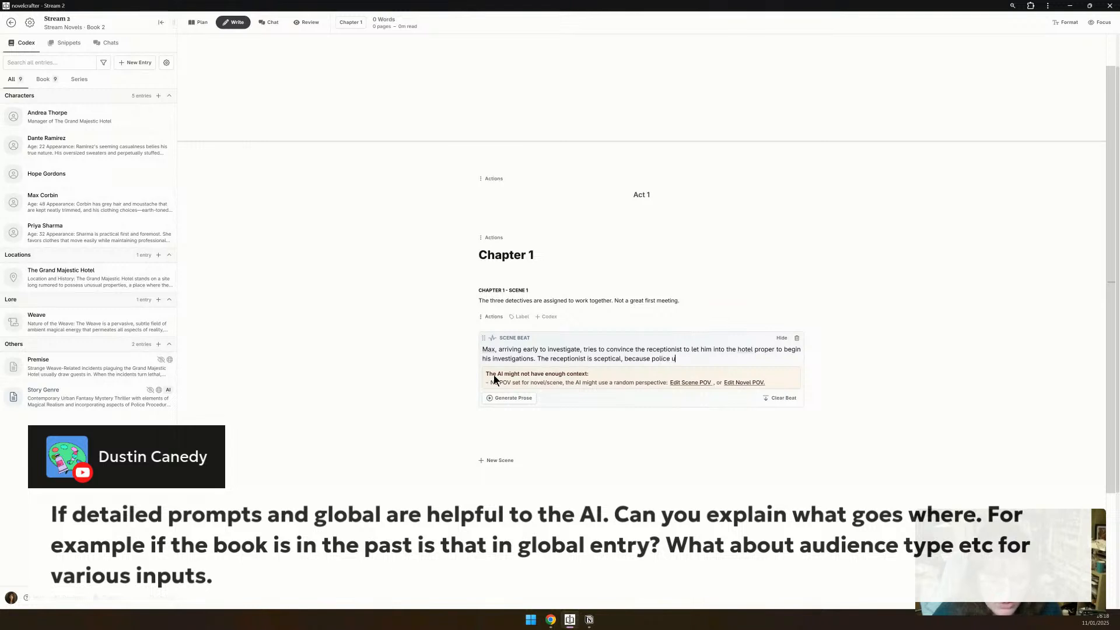
key("BackSpace")
type("investigators normally tr")
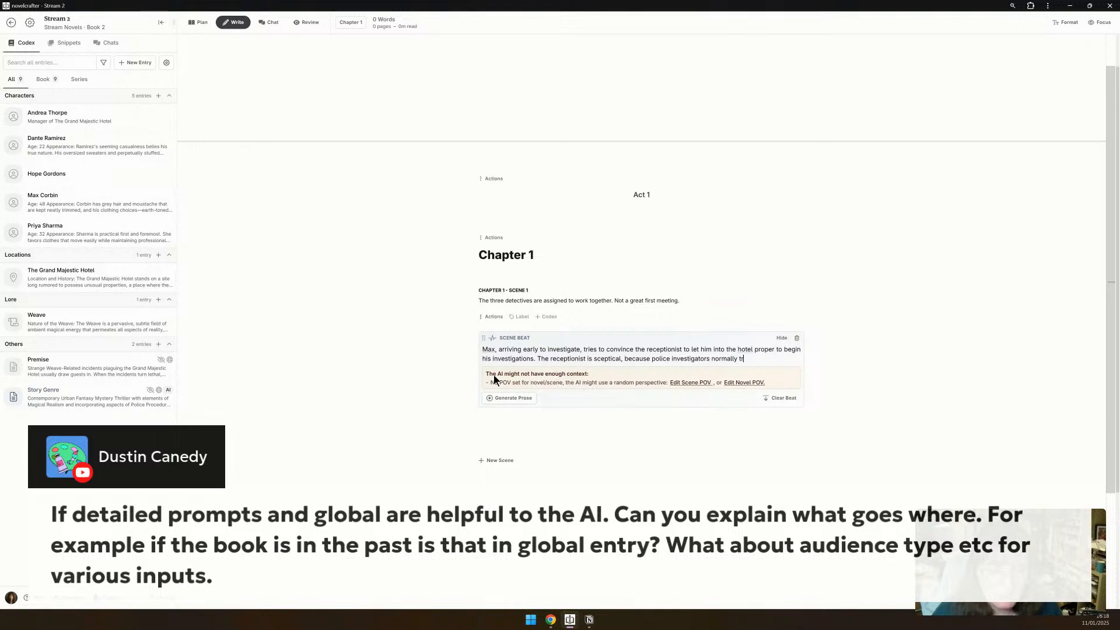
type("avel in thre")
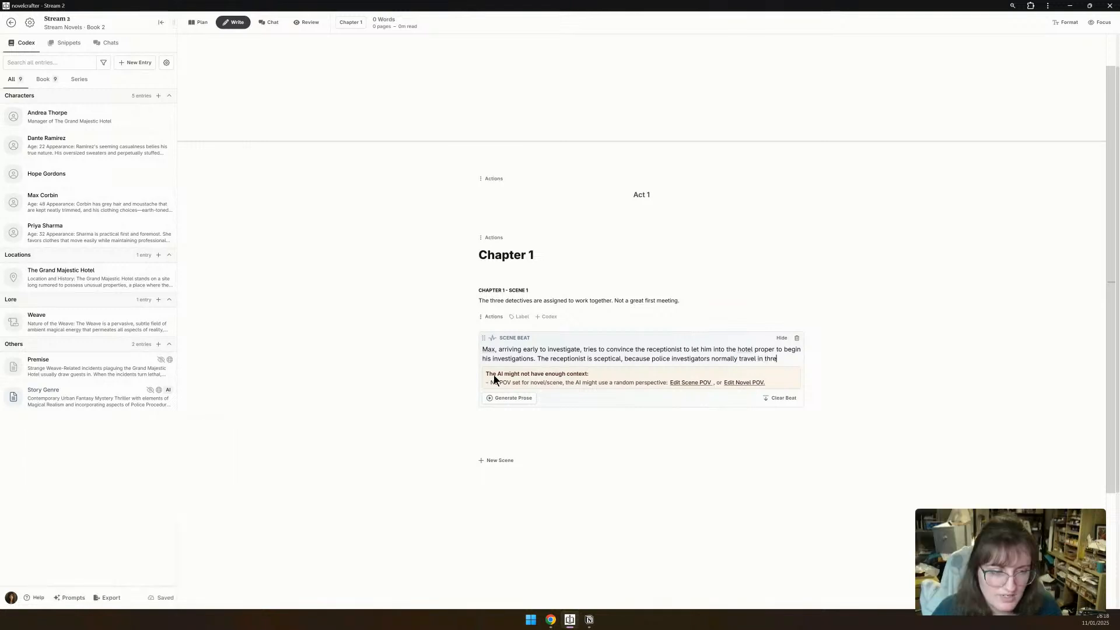
type("es. Max's")
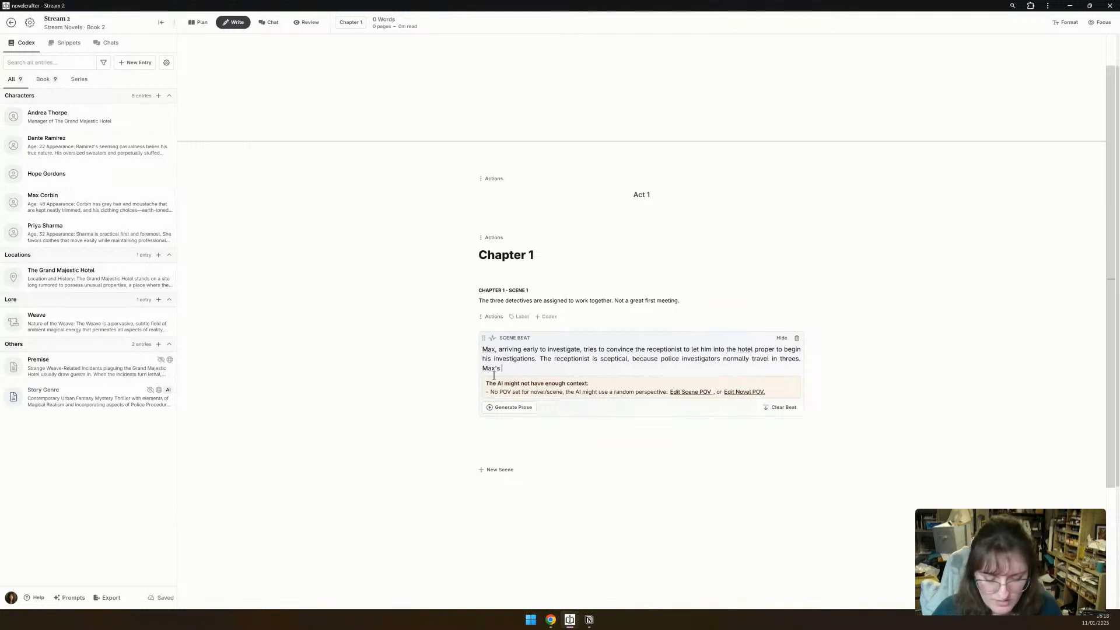
Finish the scene beat with "Max doesn't actually know who else was assigned to the case, he just wanted to get started.".
key("BackSpace")
key("BackSpace")
key("BackSpace")
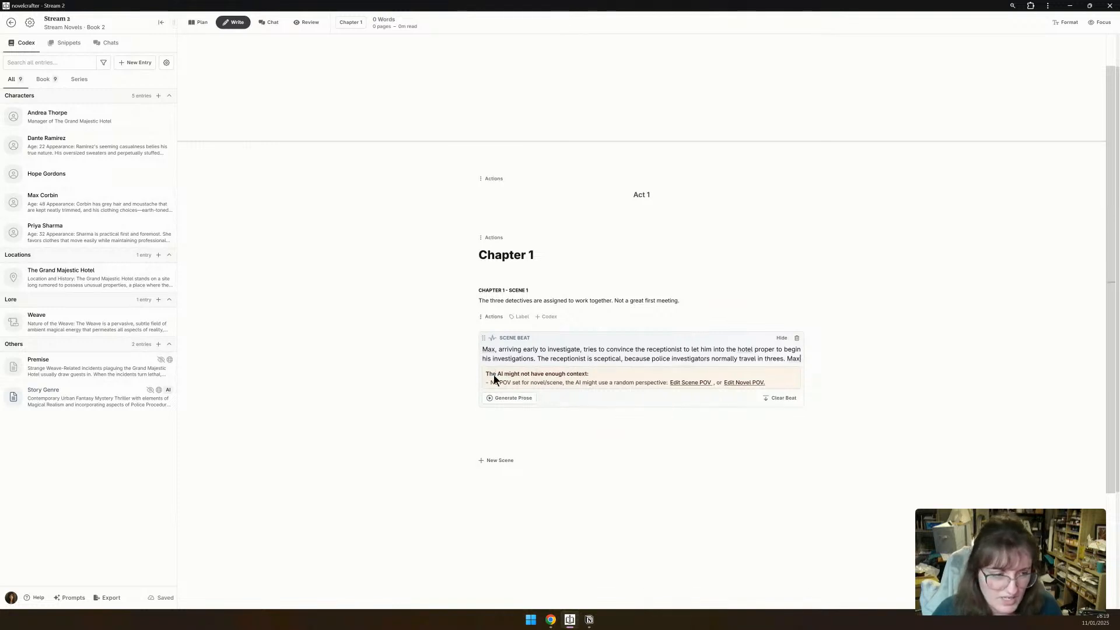
type("does")
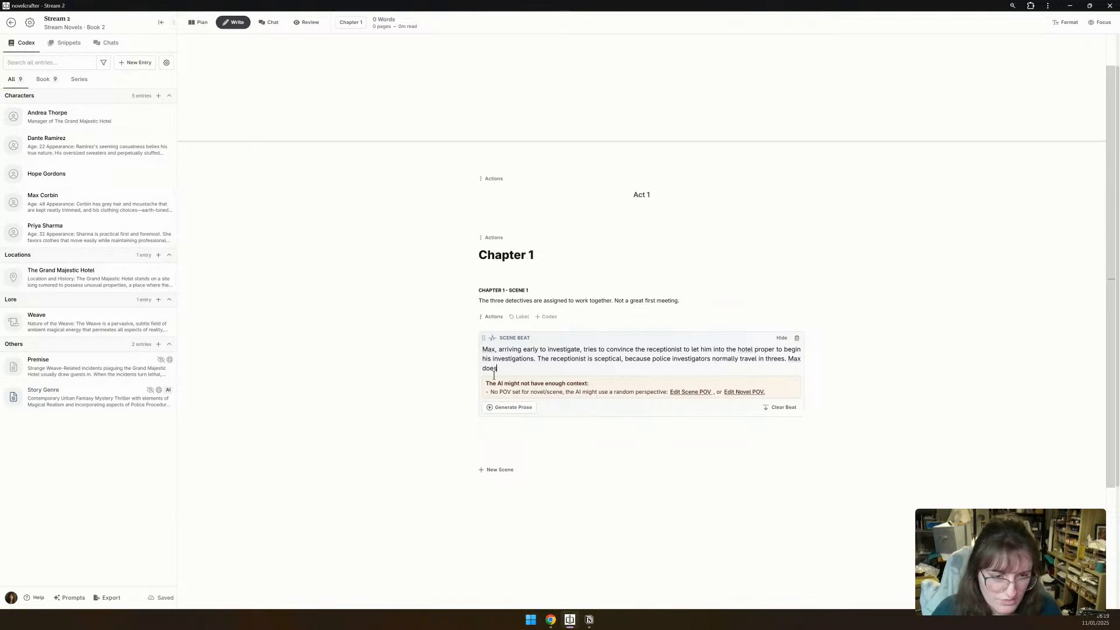
type("n't actual")
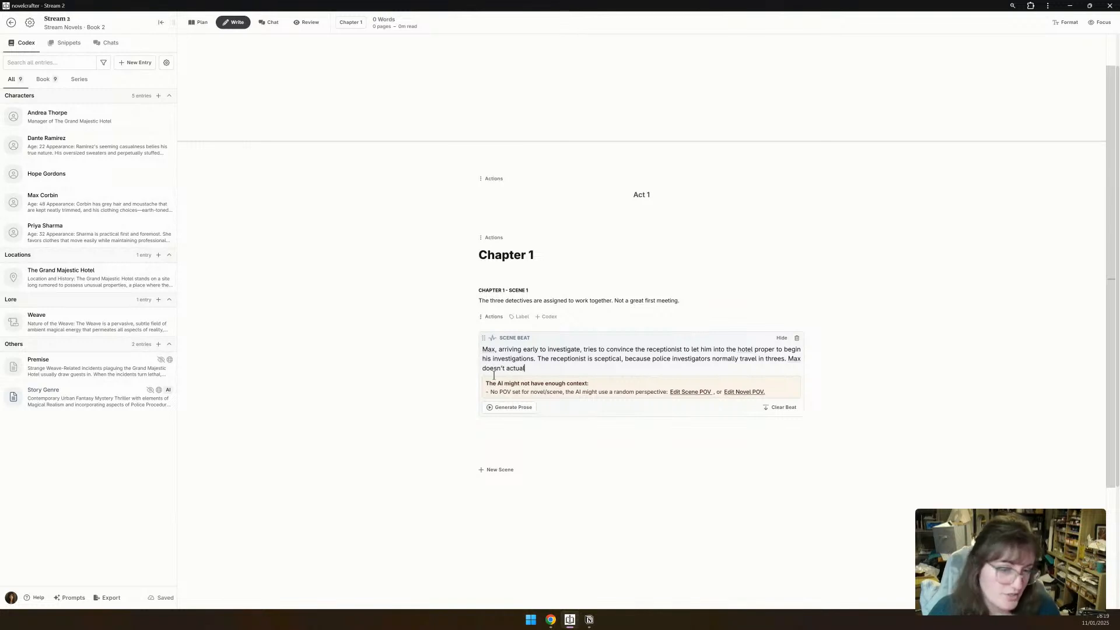
type("ly know who else ")
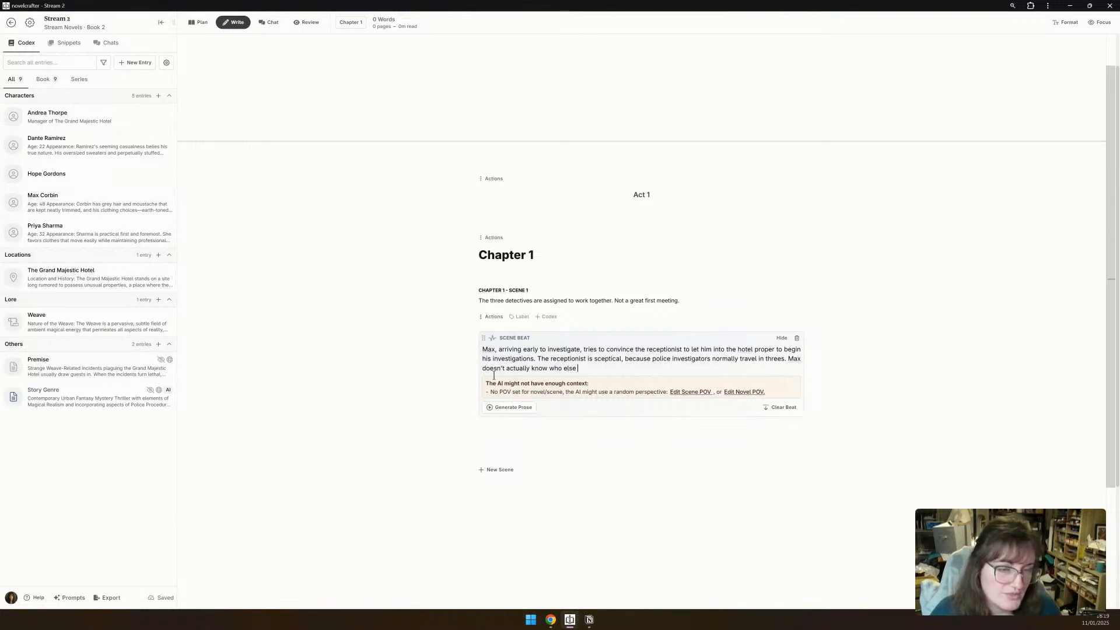
type("was assigned")
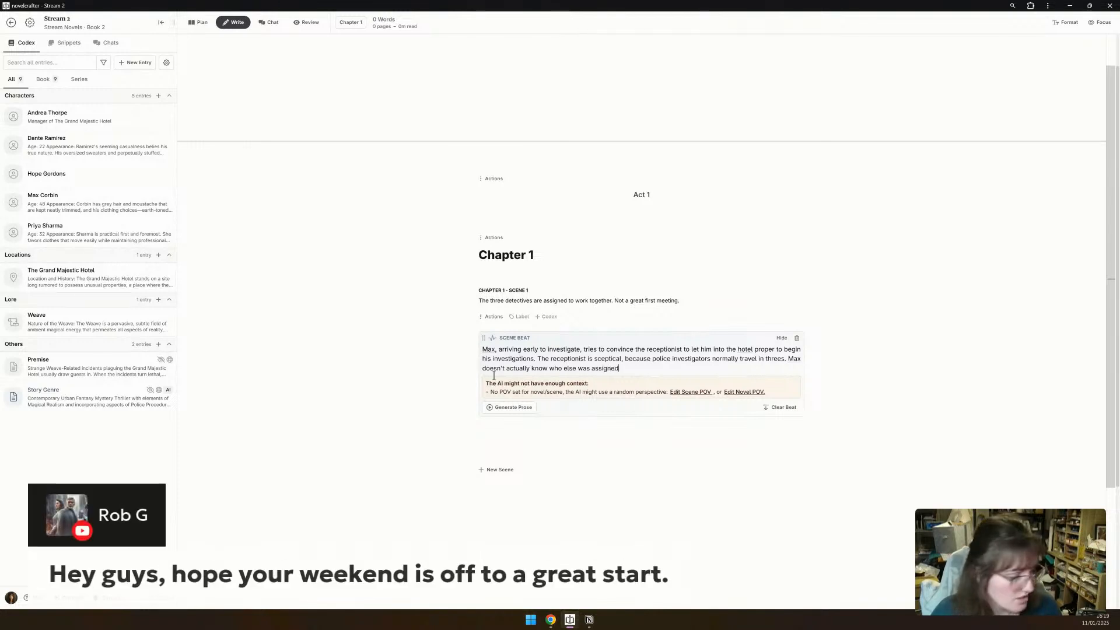
type(" to the case, ")
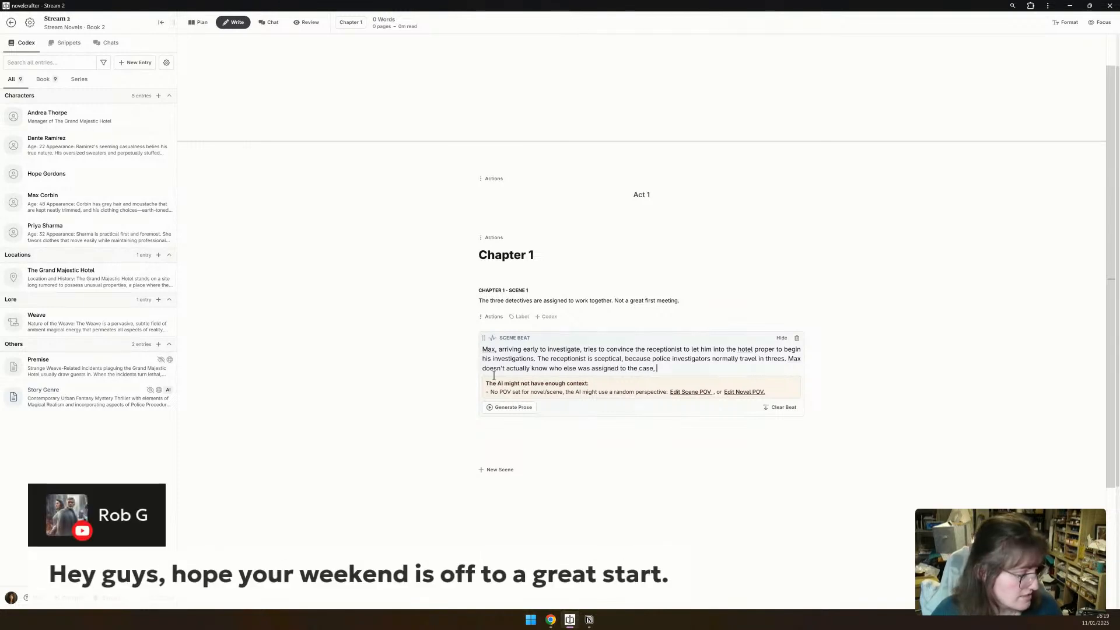
type("he just wanted to get started.")
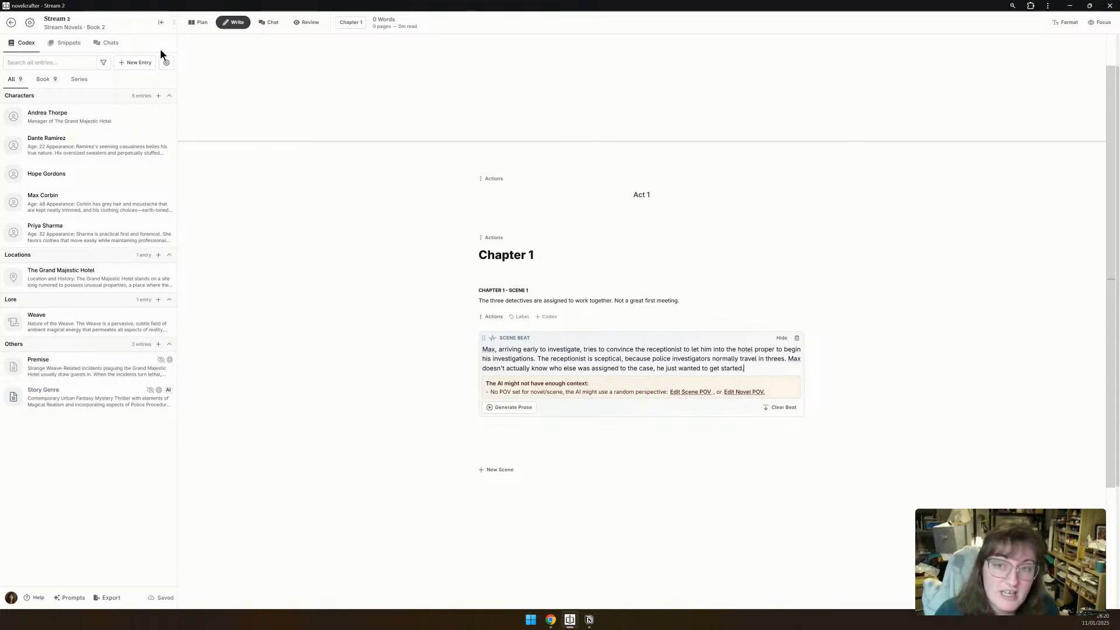
Create a global codex entry named "Setting" with the description "2112AD, New York City" and close the entry.
left_click(138, 64)
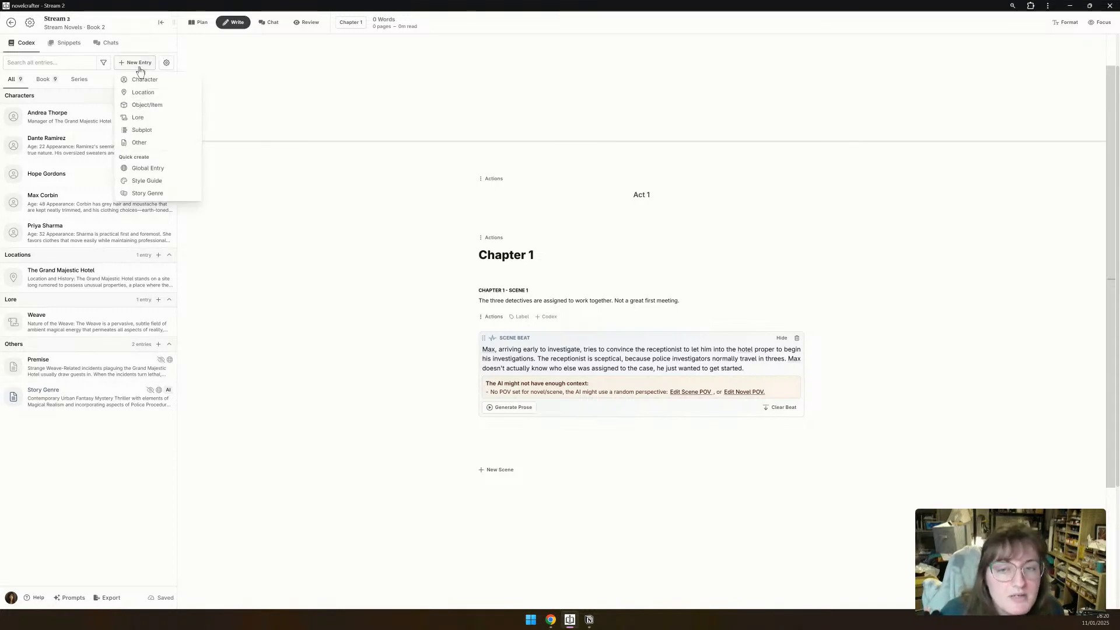
left_click(149, 168)
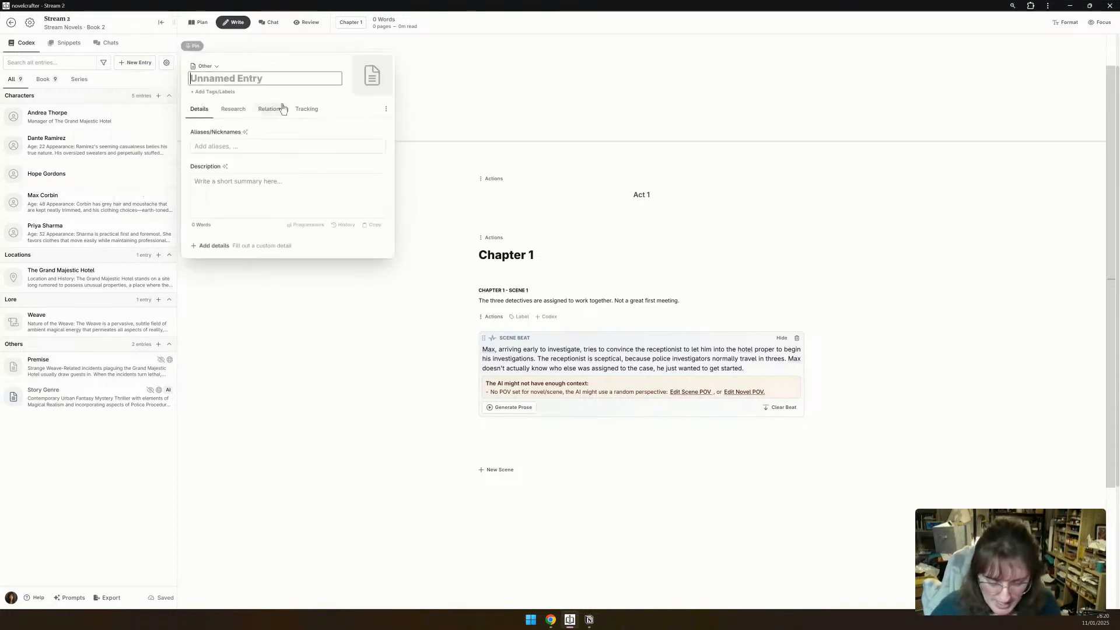
type("Setting")
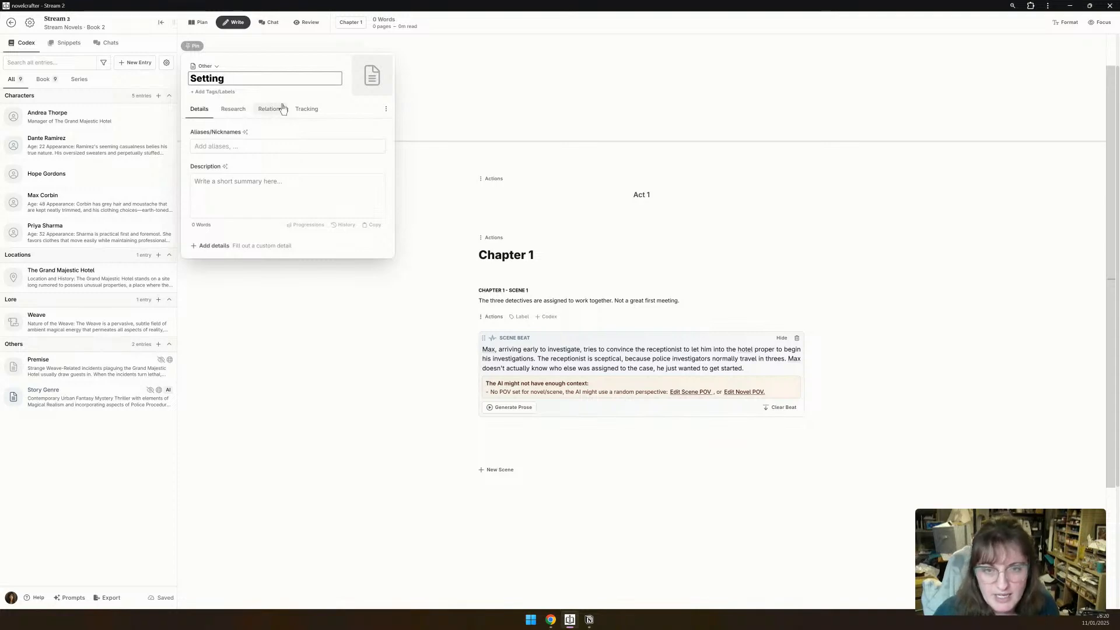
left_click(321, 207)
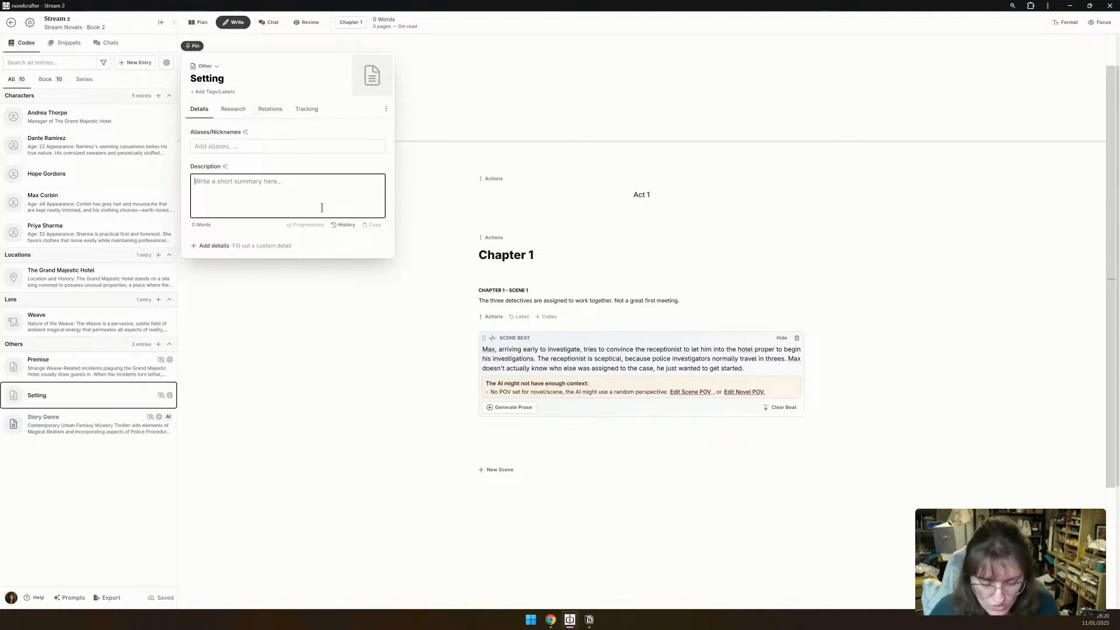
type("1")
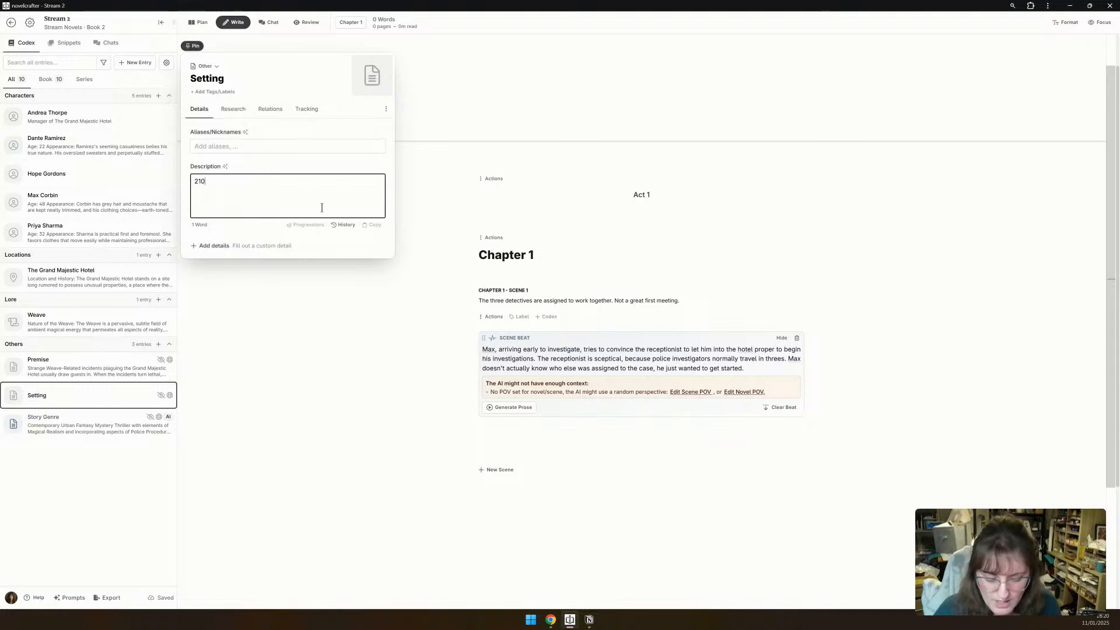
type("12")
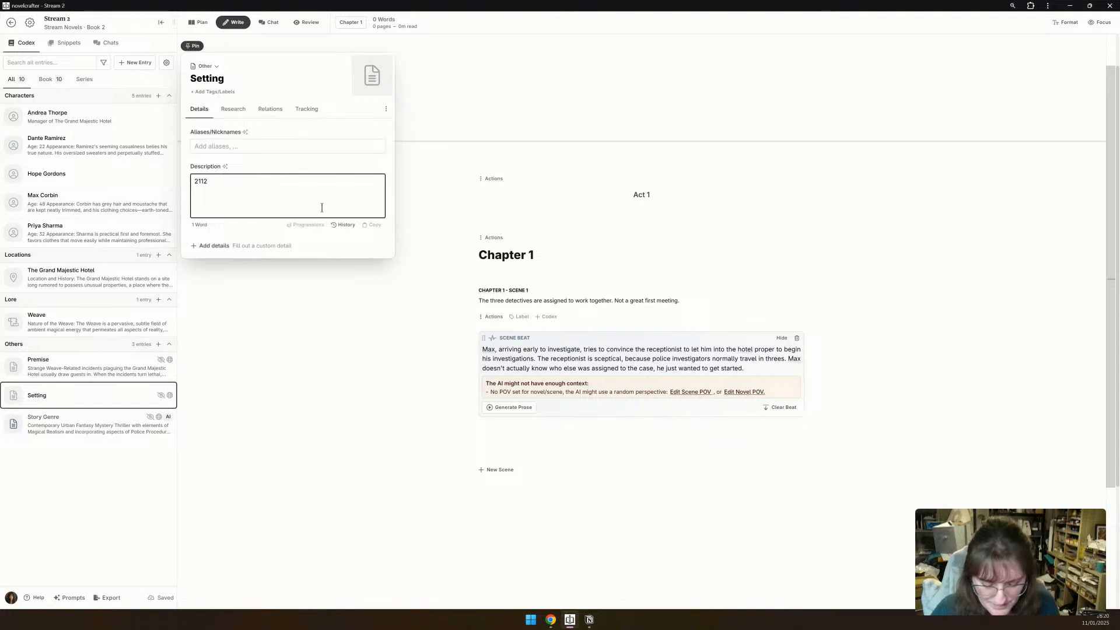
type(" New York")
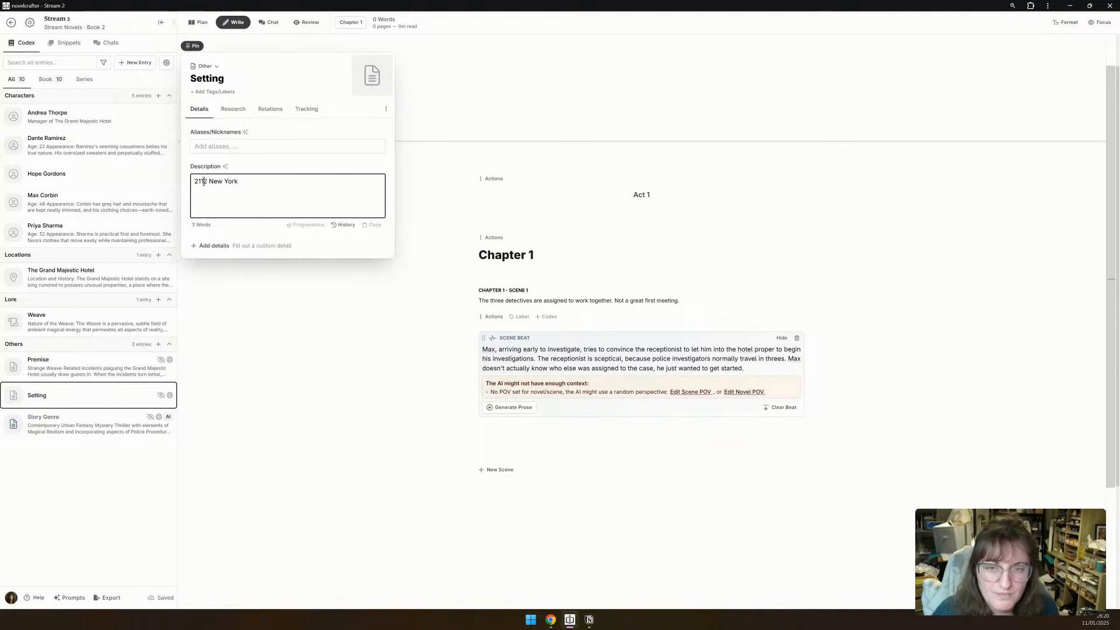
type("AD")
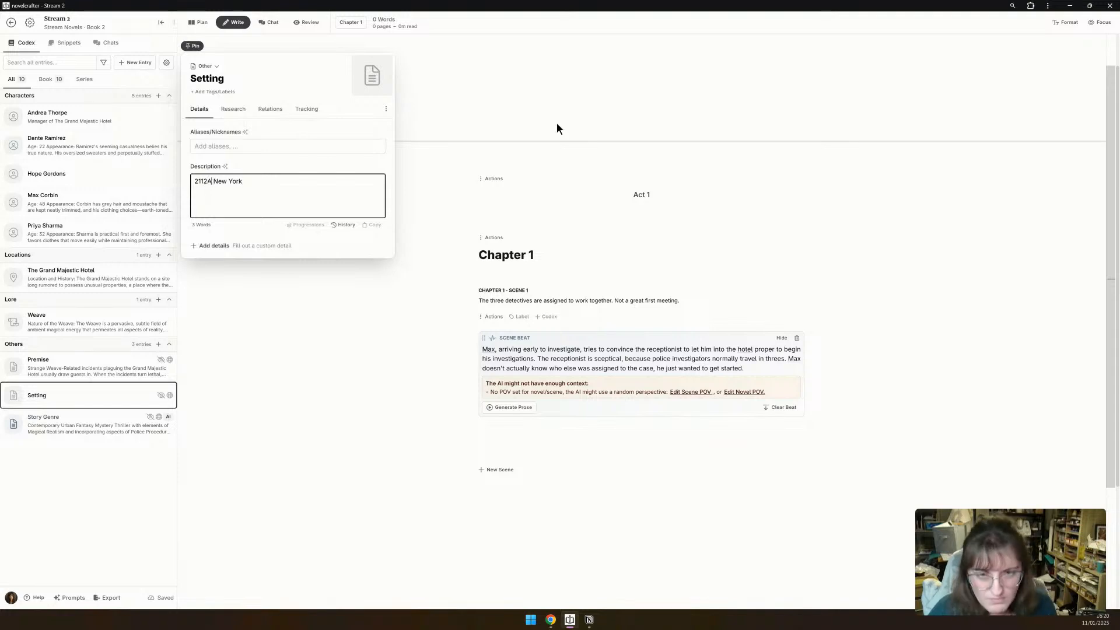
type(",")
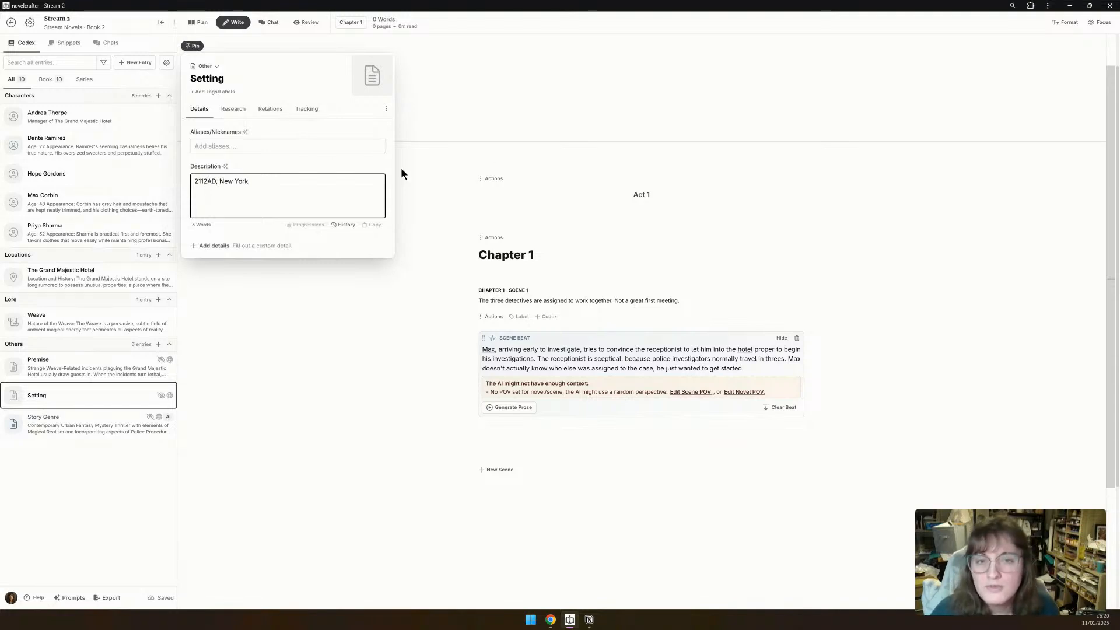
type(" City")
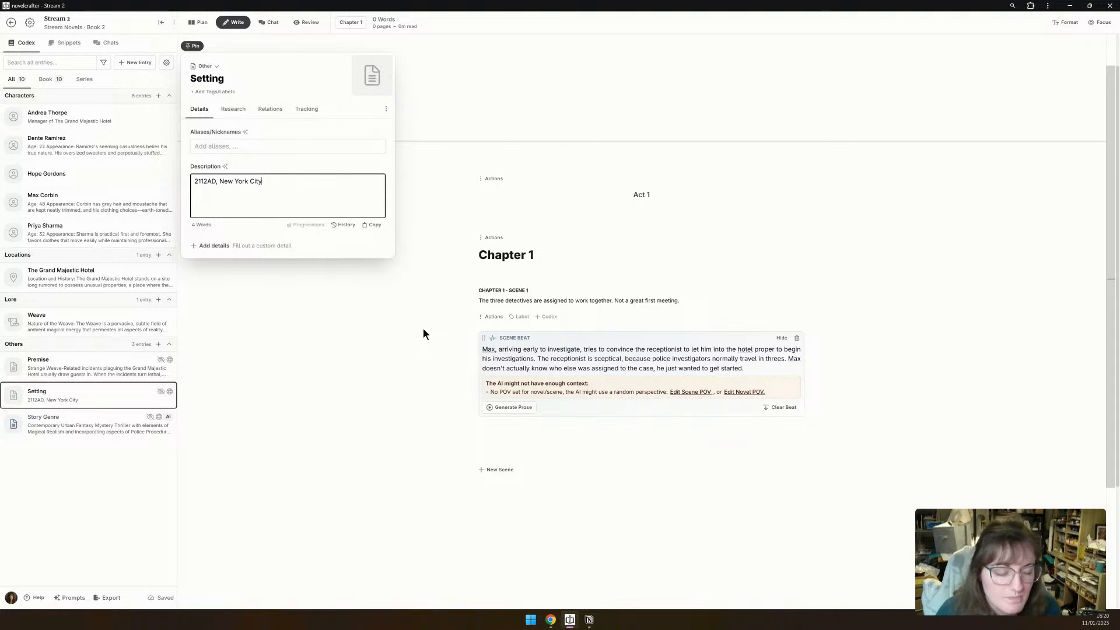
left_click(421, 366)
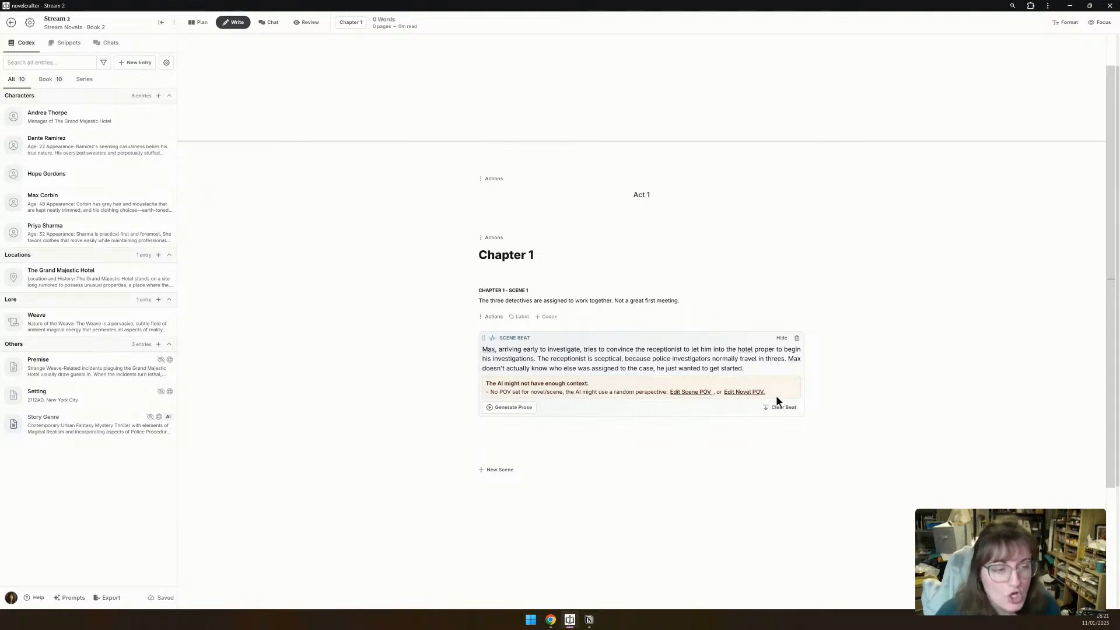
Set the scene's point of view to 3rd Person (Limited) with Max Corbin as the character and save it.
left_click(682, 392)
left_click(517, 149)
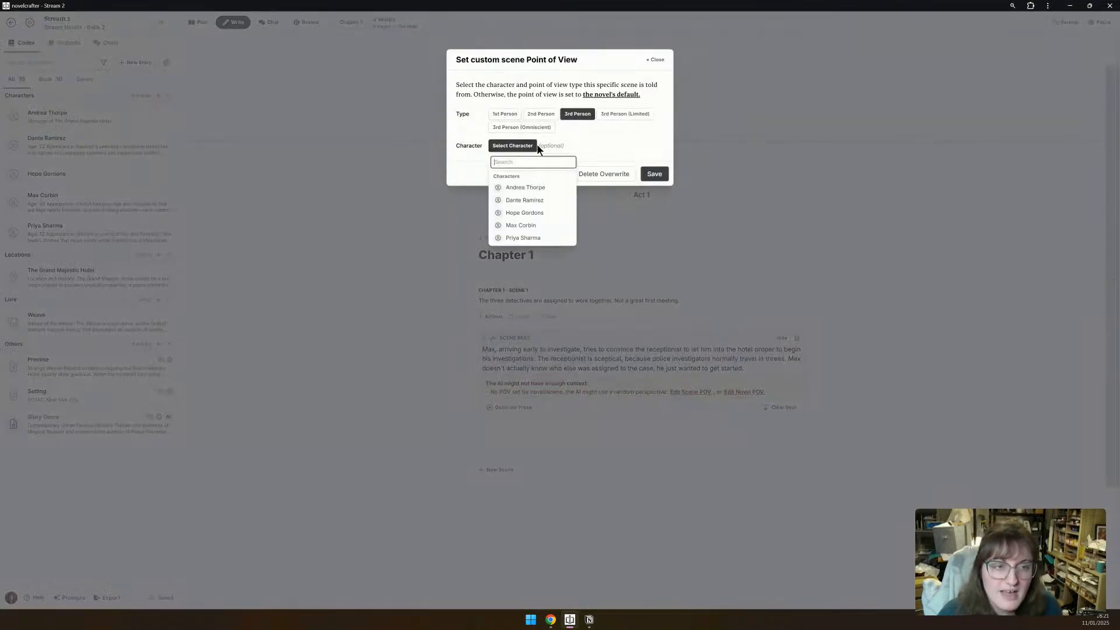
left_click(532, 228)
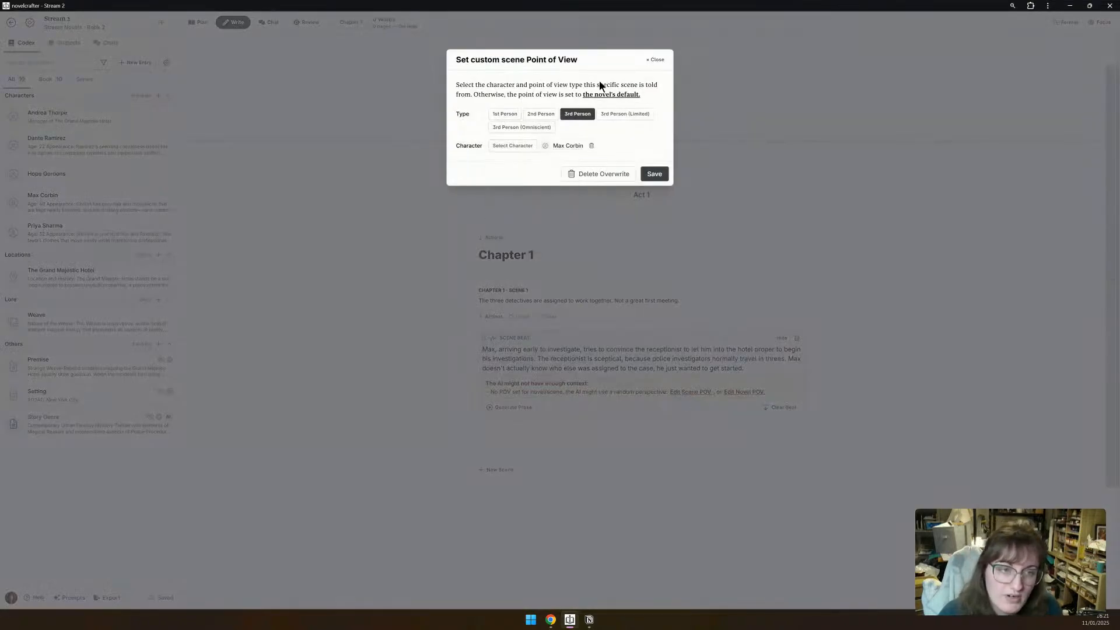
left_click(614, 113)
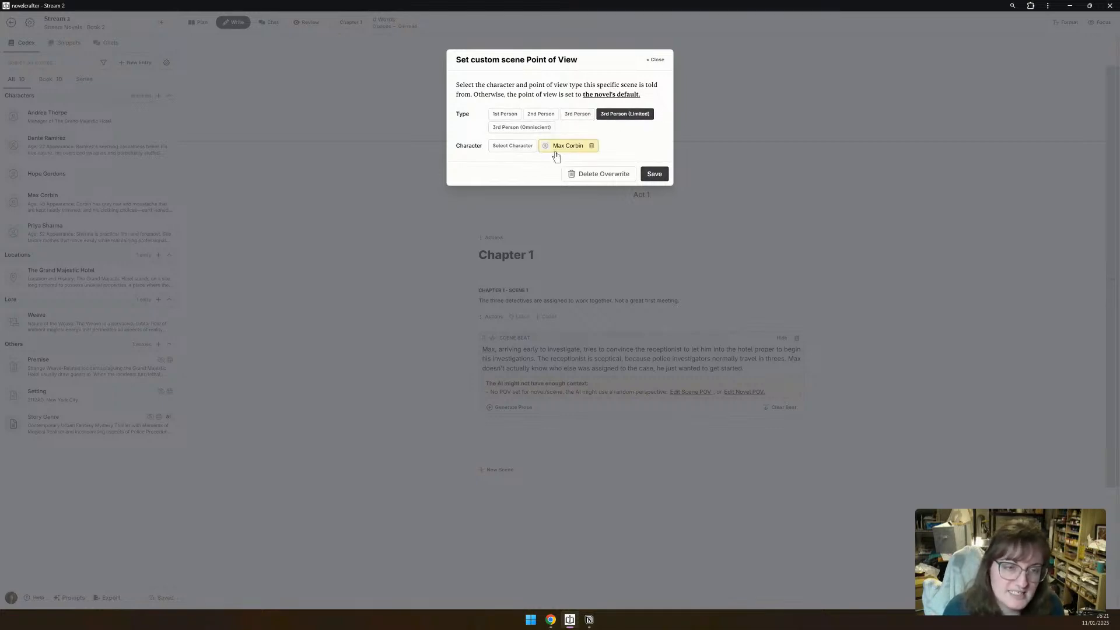
left_click(644, 174)
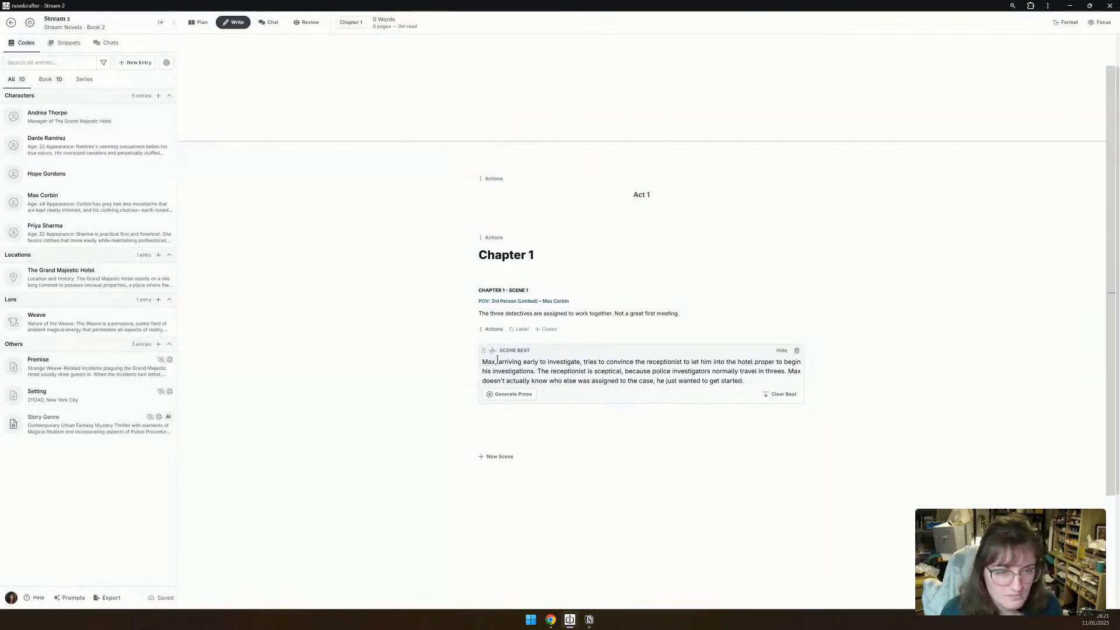
Generate prose from the scene beat with the General Purpose prompt and the Gemini 1.5 Flash model.
left_click(505, 396)
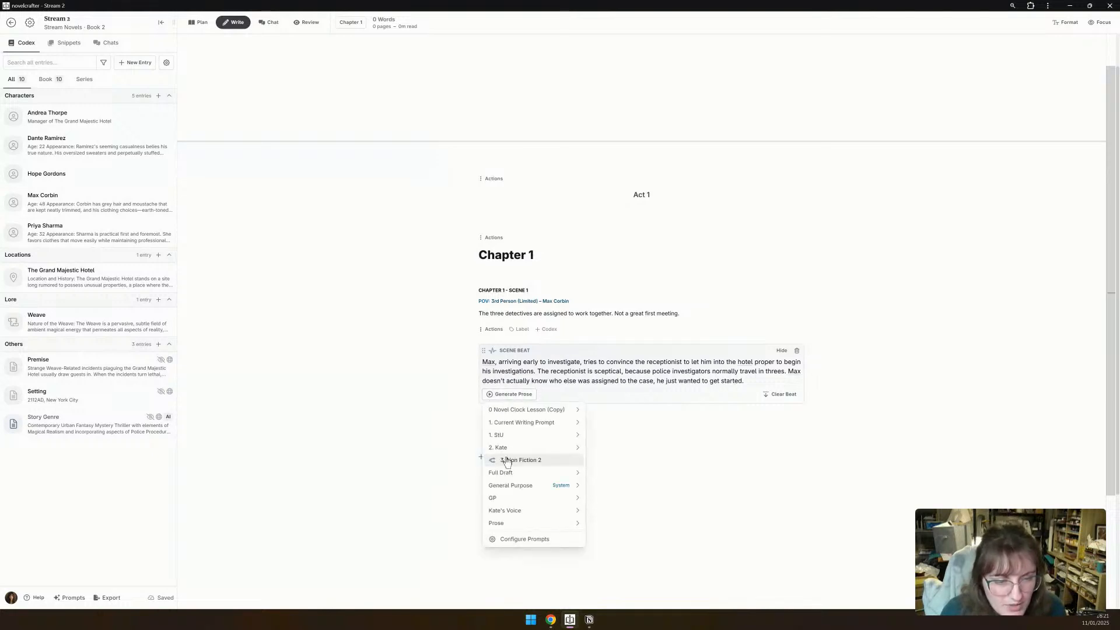
mouse_move(544, 495)
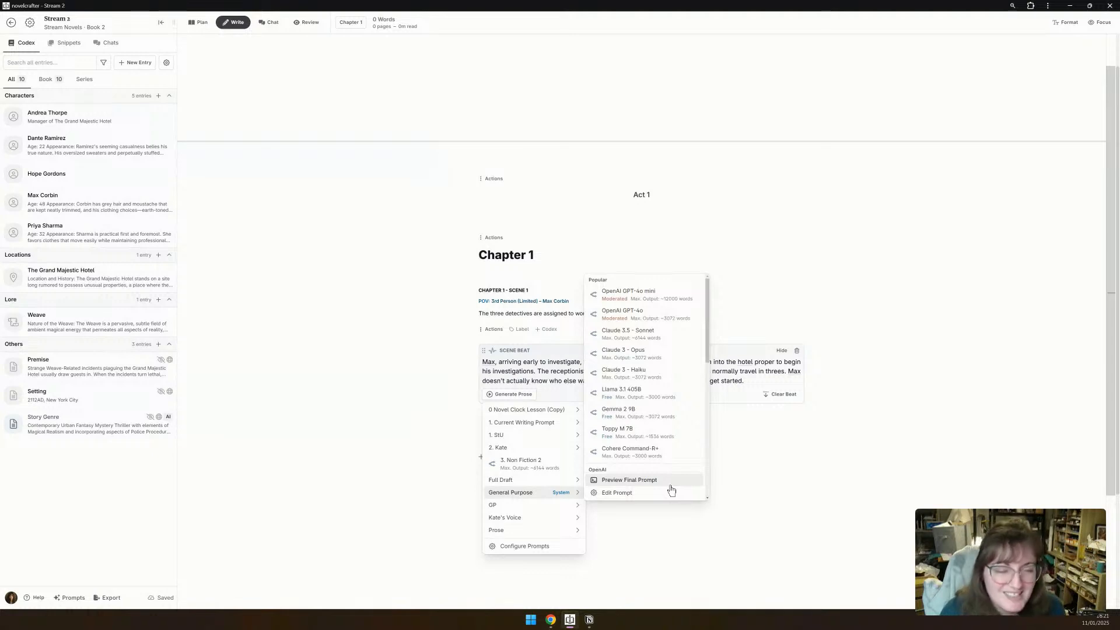
scroll(670, 430, "down", 5)
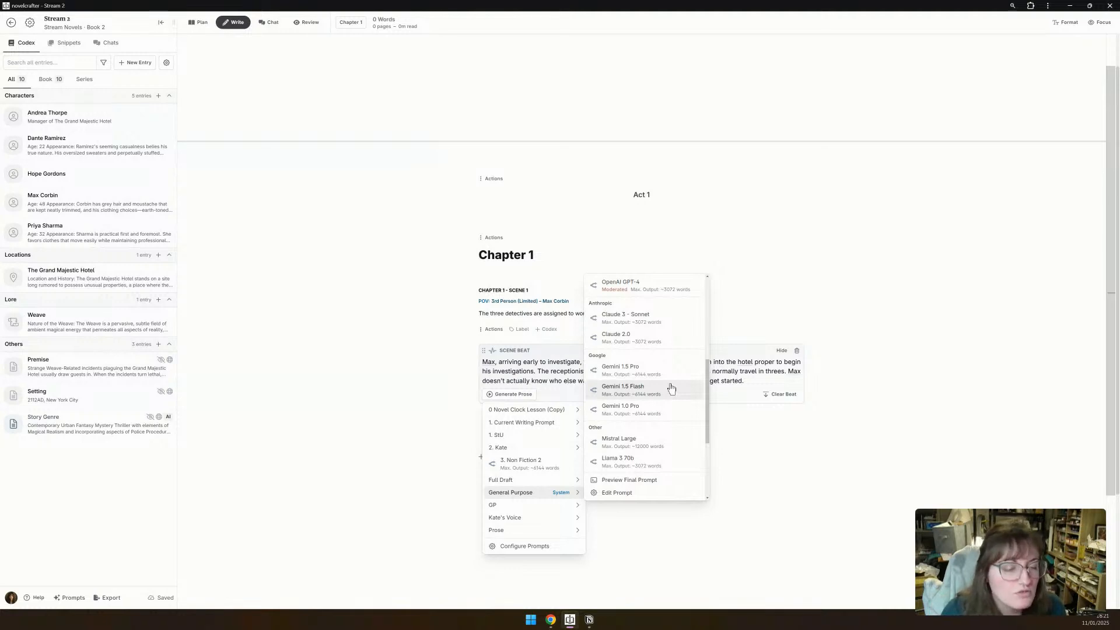
left_click(671, 389)
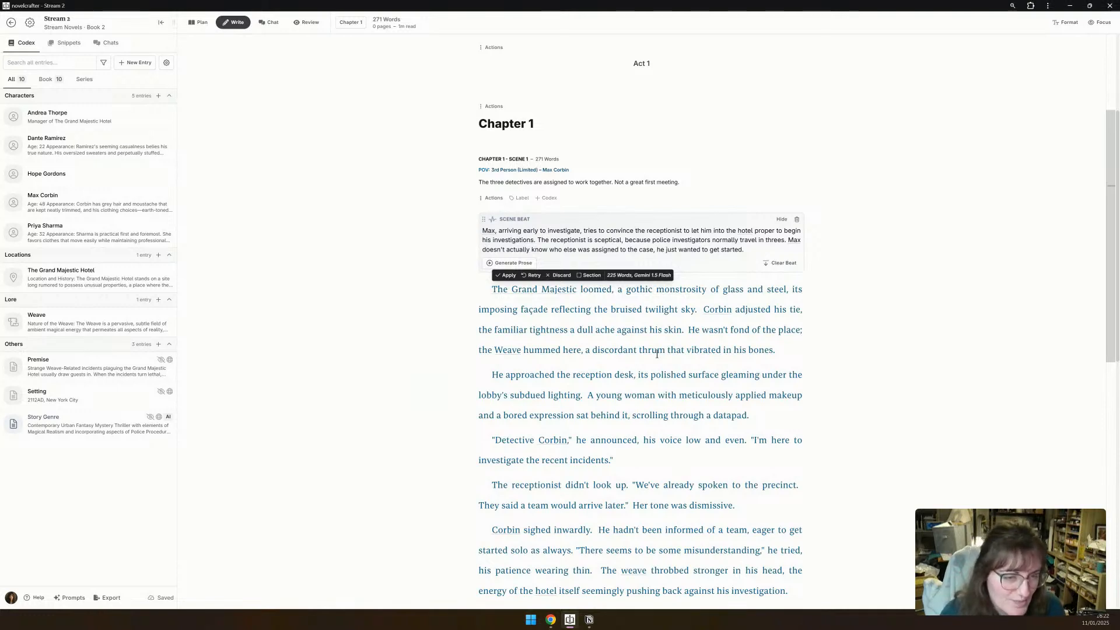
Read through the generated prose, keep it as a section and collapse that section.
scroll(477, 325, "down", 1)
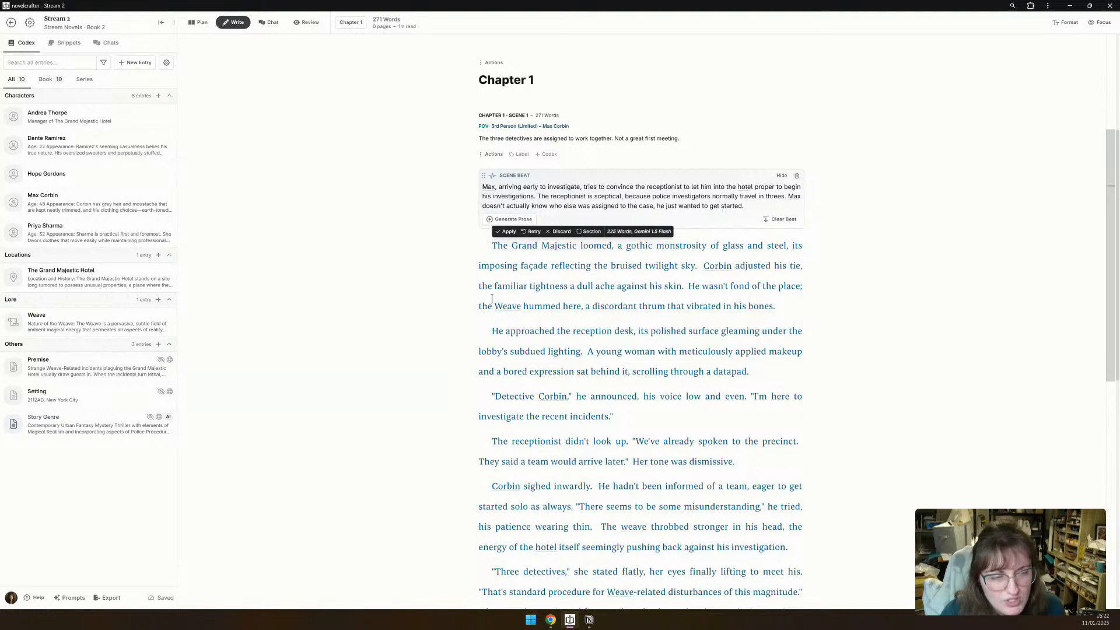
scroll(491, 295, "down", 1)
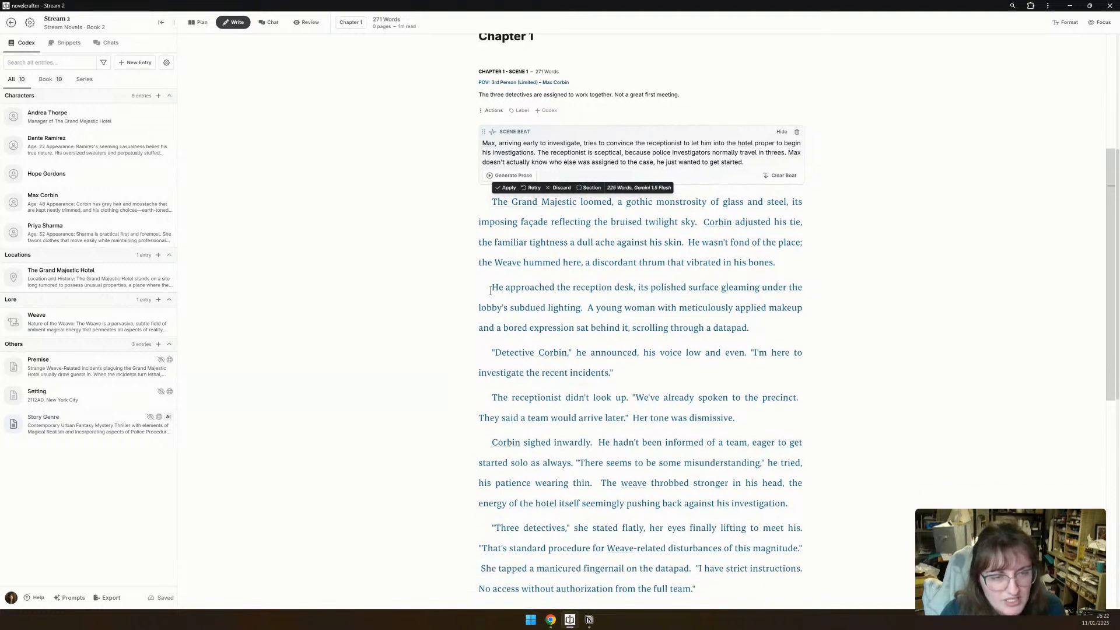
scroll(490, 292, "down", 1)
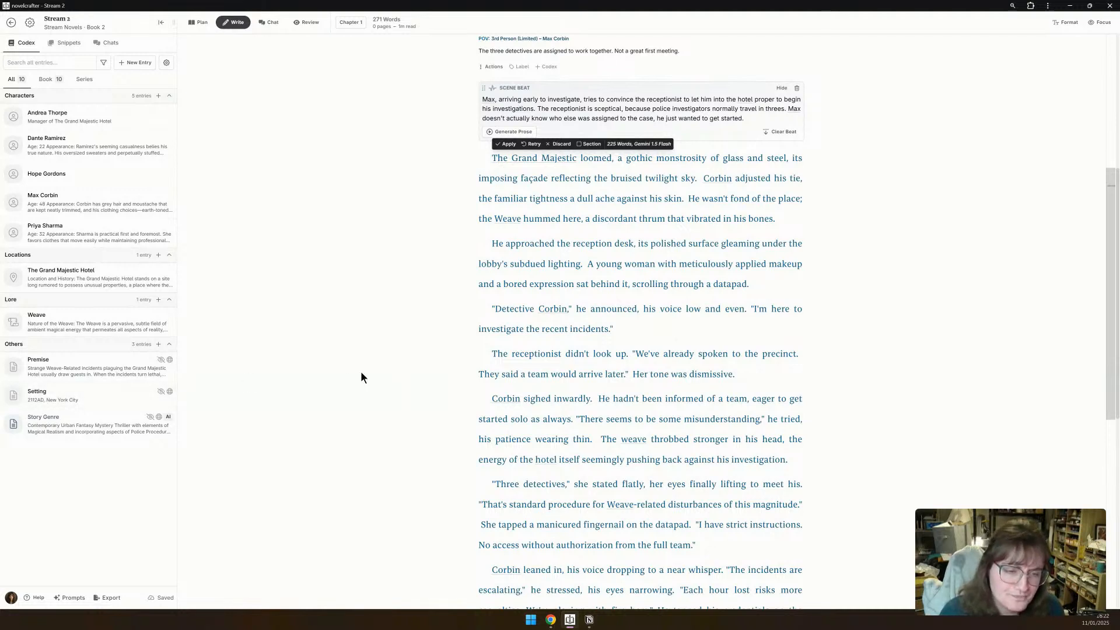
scroll(361, 371, "down", 1)
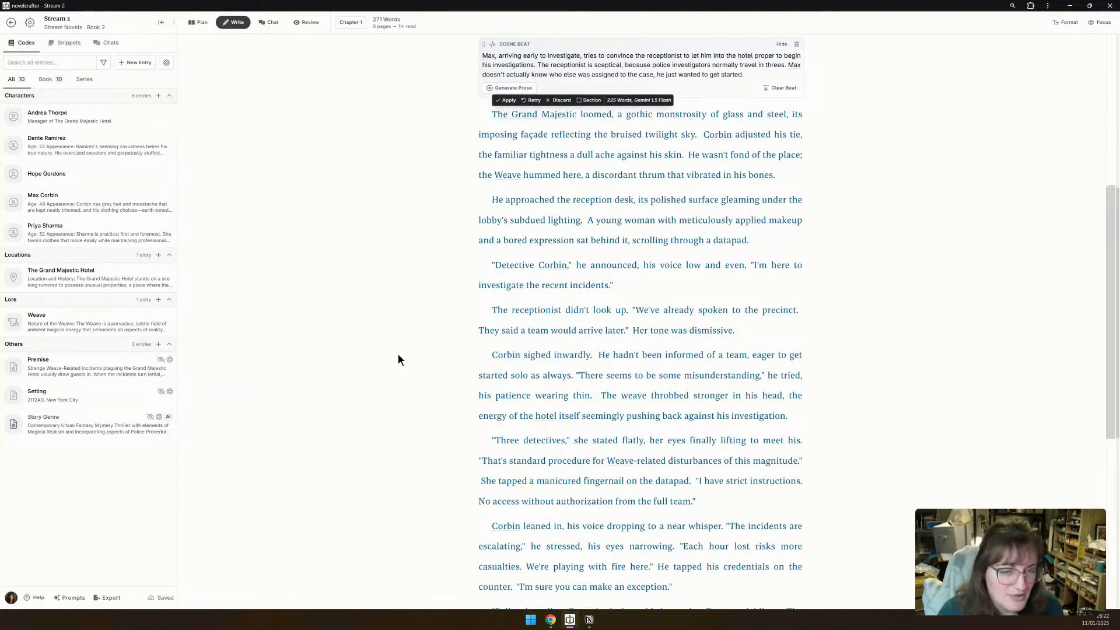
scroll(429, 337, "down", 2)
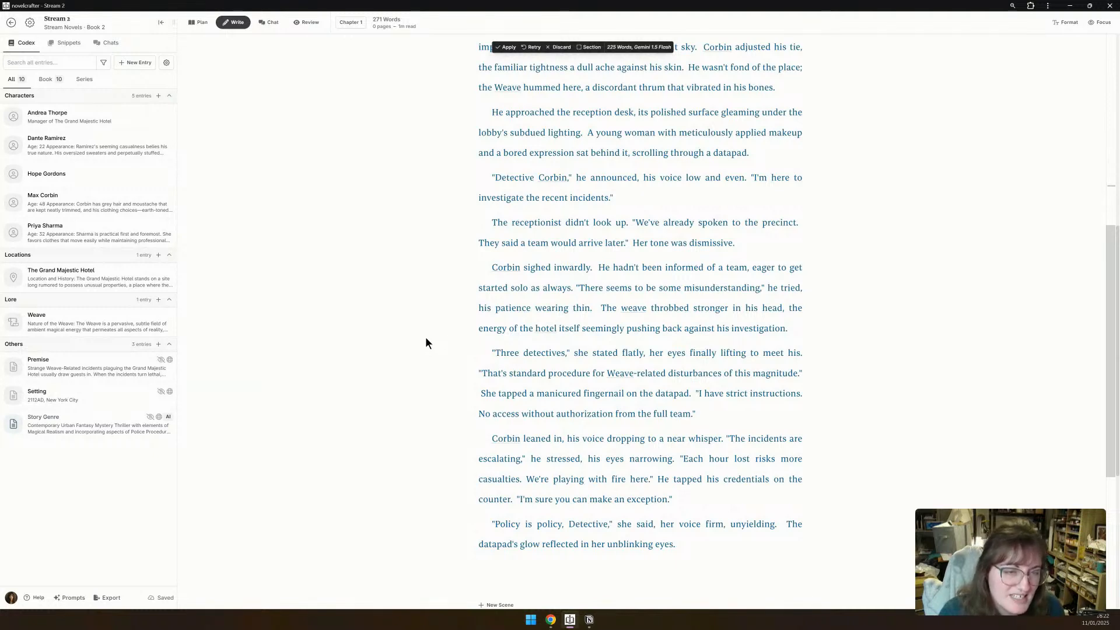
scroll(449, 324, "down", 1)
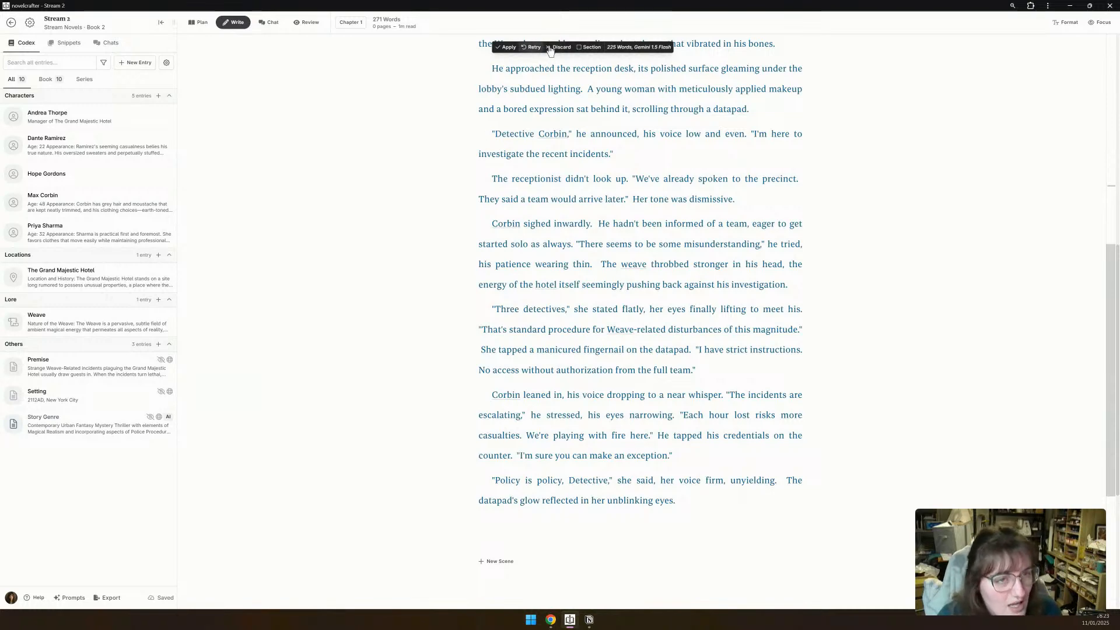
left_click(592, 50)
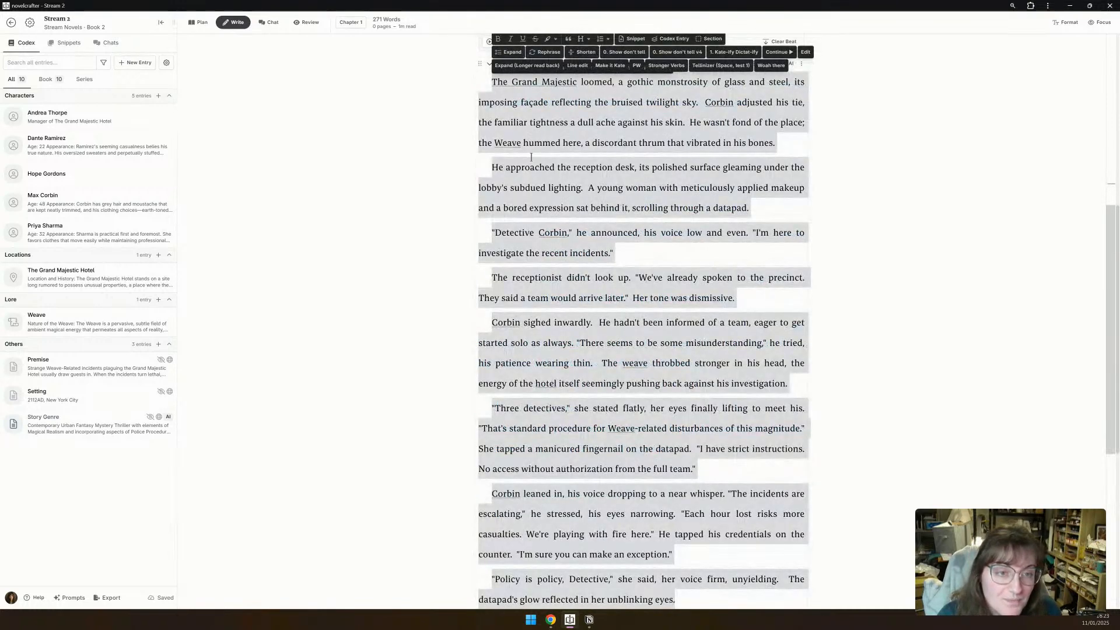
left_click(508, 81)
left_click(508, 68)
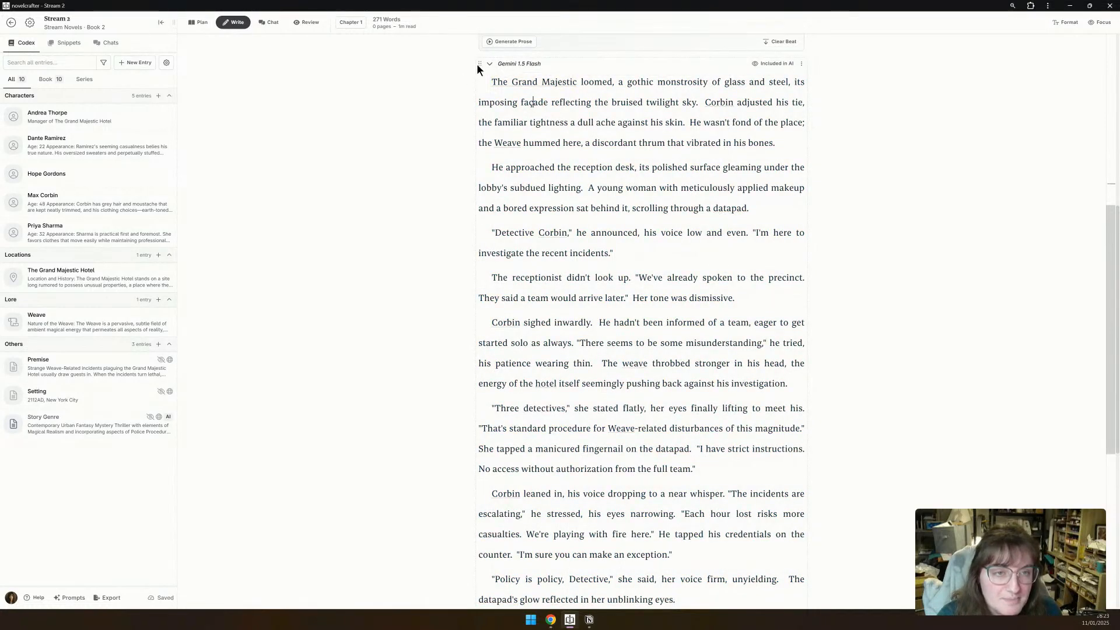
left_click(489, 64)
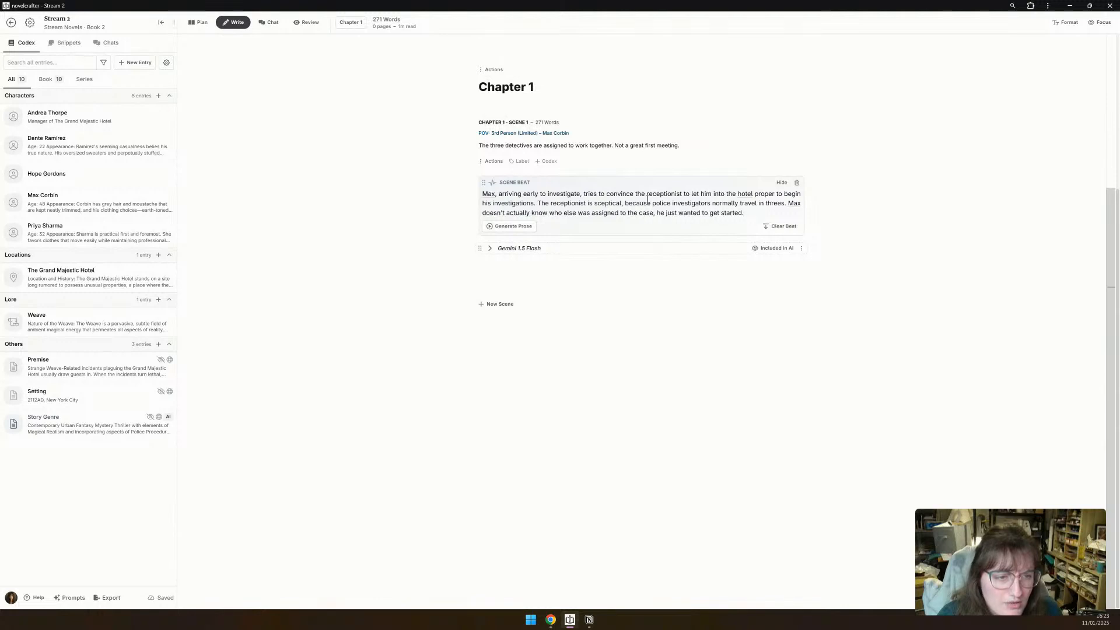
Add a new line reading "Remember:" at the end of the scene beat.
left_click(788, 204)
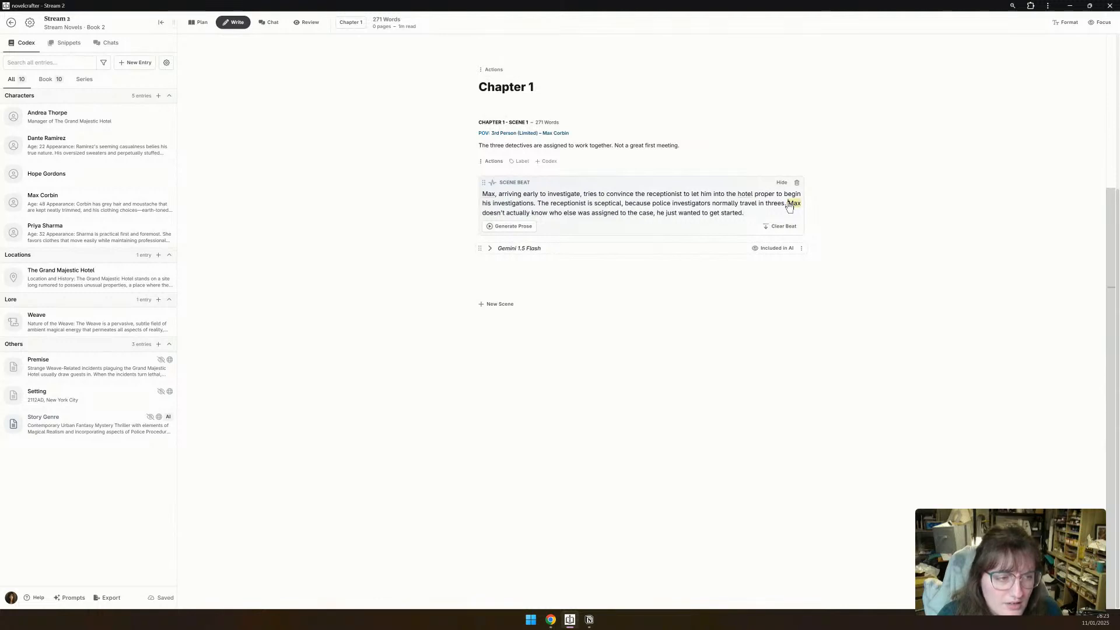
type("S")
key("BackSpace")
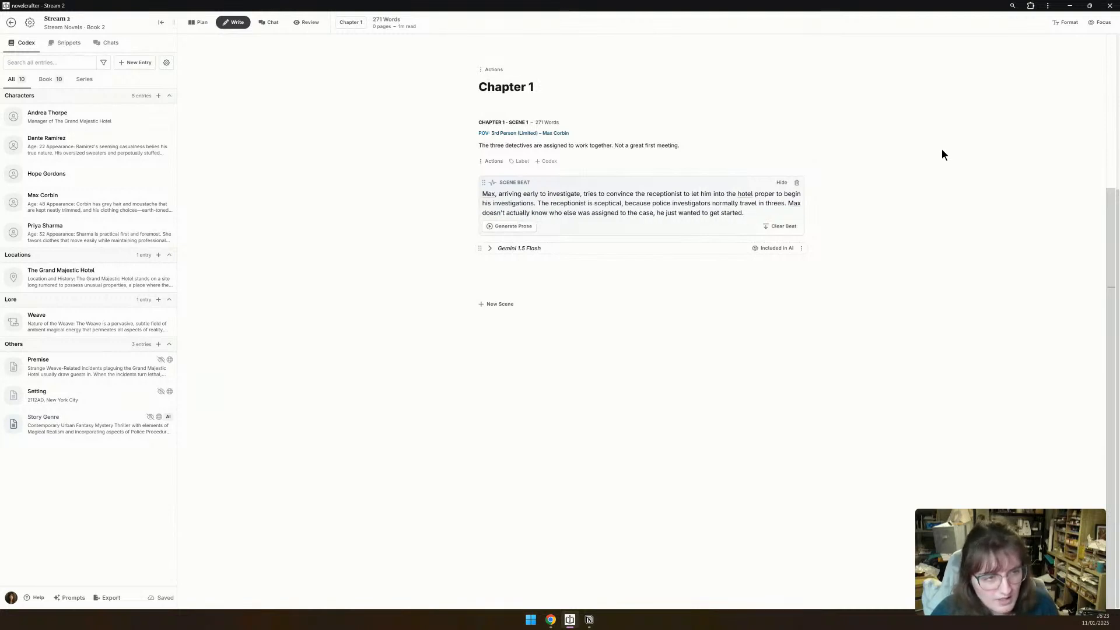
key("Return")
type("Remember:")
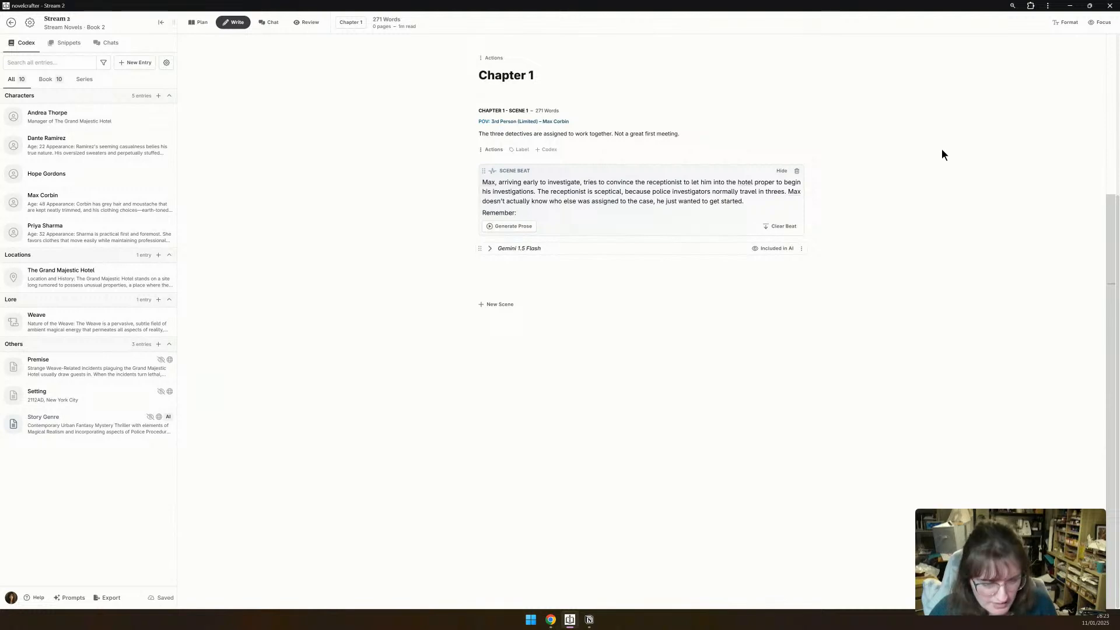
Start a bullet list under "Remember:" with the point "The receptionist is a layperson".
key("Return")
type("- The receptio")
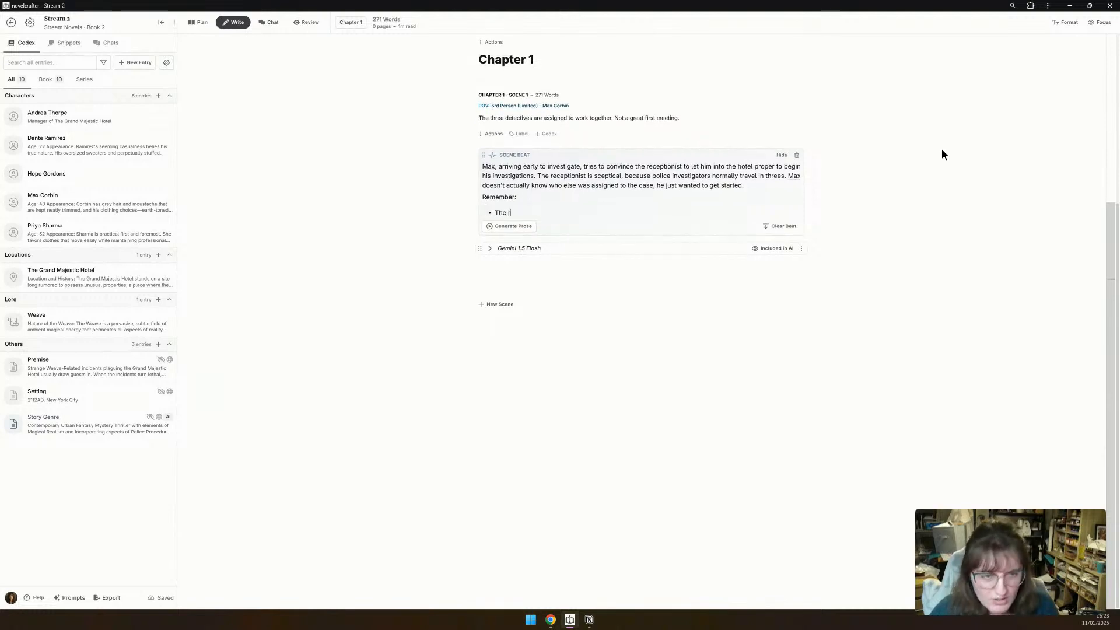
type("ist doesn't know")
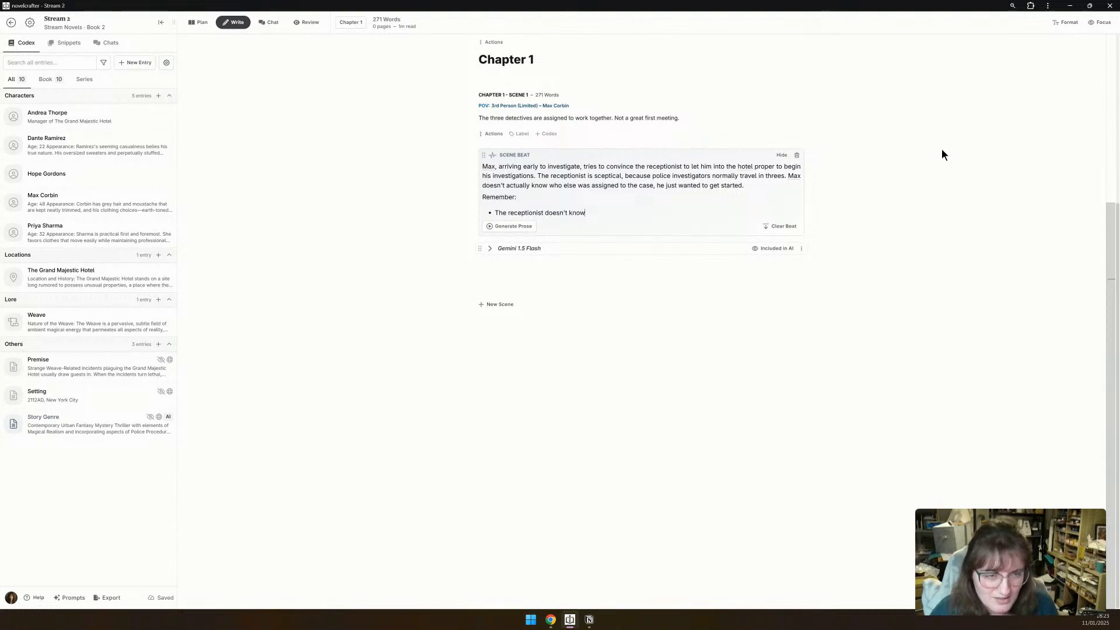
key("BackSpace")
key("BackSpace")
key("BackSpace")
key("BackSpace")
key("BackSpace")
key("BackSpace")
key("BackSpace")
key("BackSpace")
key("BackSpace")
key("BackSpace")
key("BackSpace")
key("BackSpace")
type("is a l")
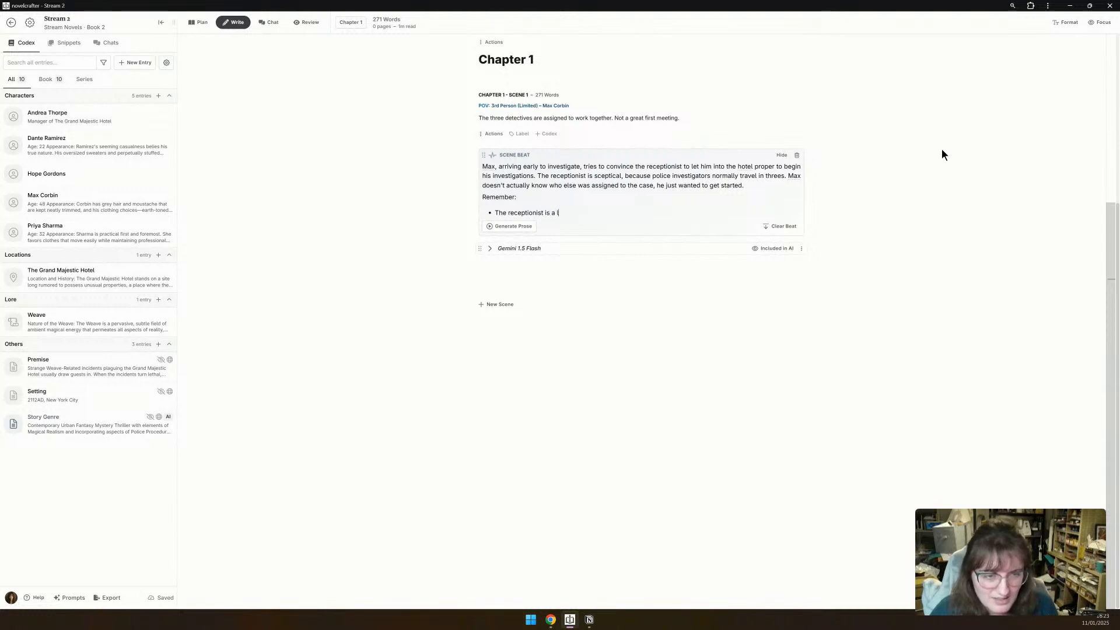
type("ayperson")
Complete the receptionist bullet with ", likely in her late teens, and bored.".
type(", likely a you")
key("BackSpace")
key("BackSpace")
key("BackSpace")
key("BackSpace")
key("BackSpace")
type("in h")
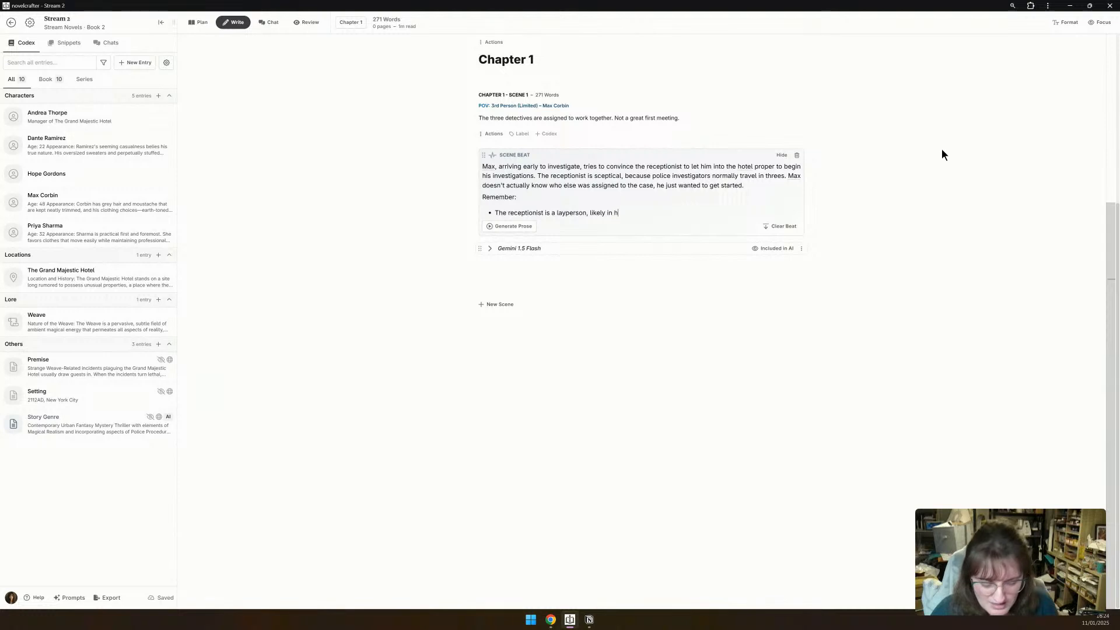
type("er late teens, af")
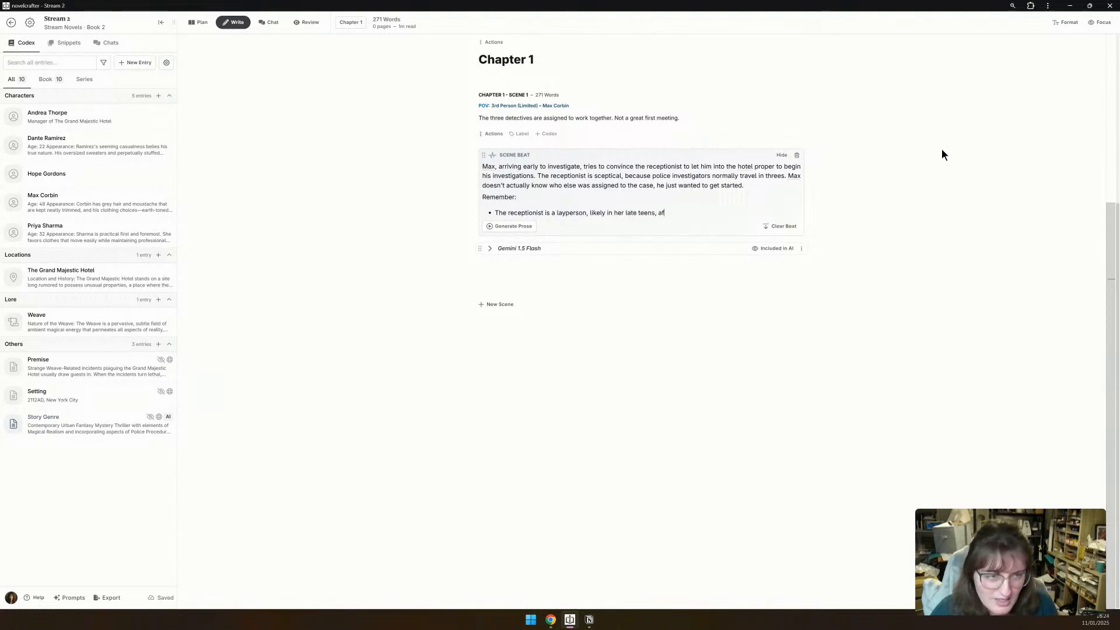
key("BackSpace")
type("nd bored.")
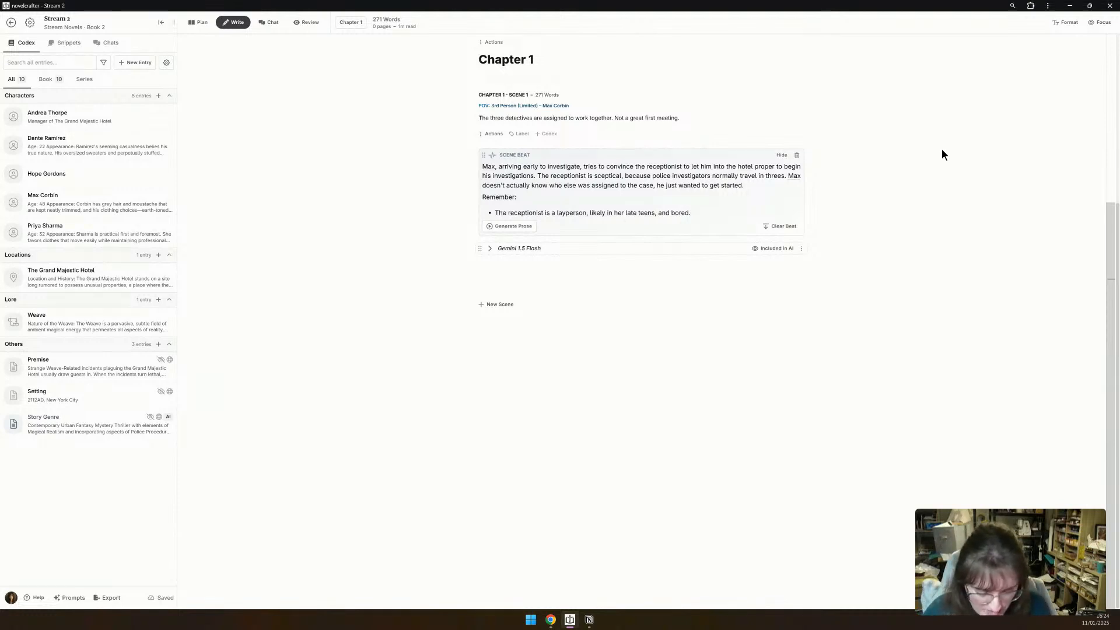
Add a second bullet to the scene beat reading "Max knows that he has gone against regulation".
key("Return")
type("Max kno")
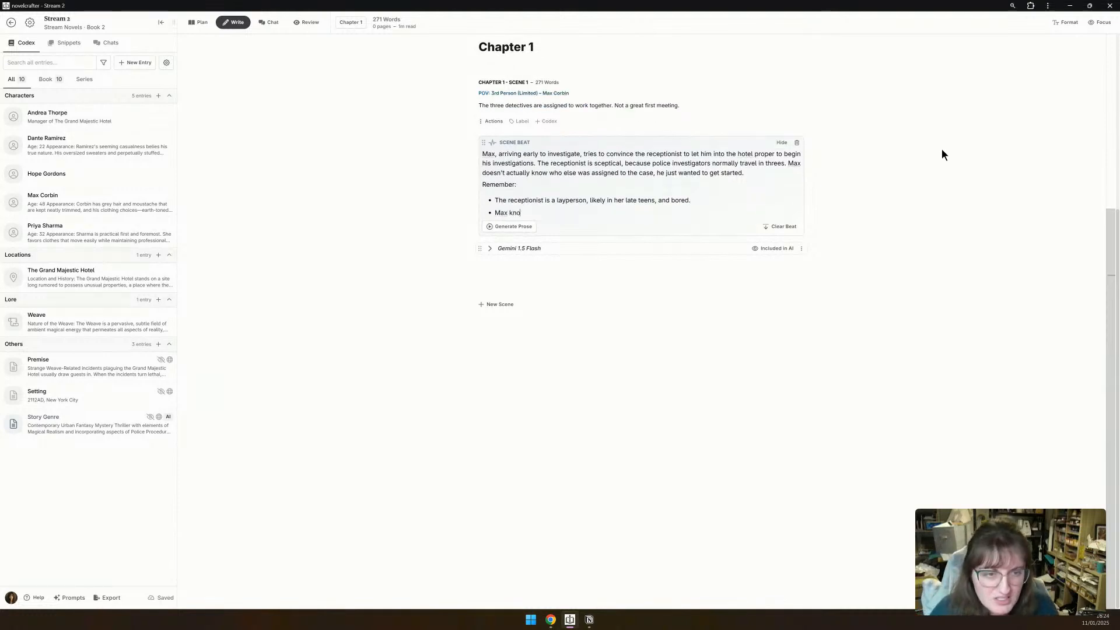
type("ws that he has ")
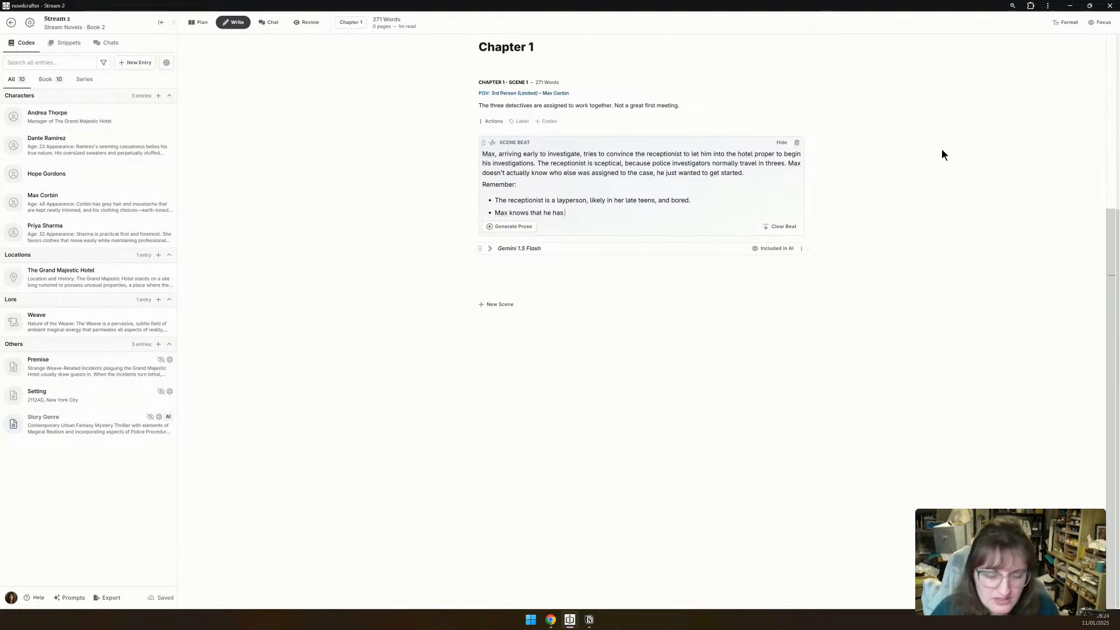
type("gone against regulation")
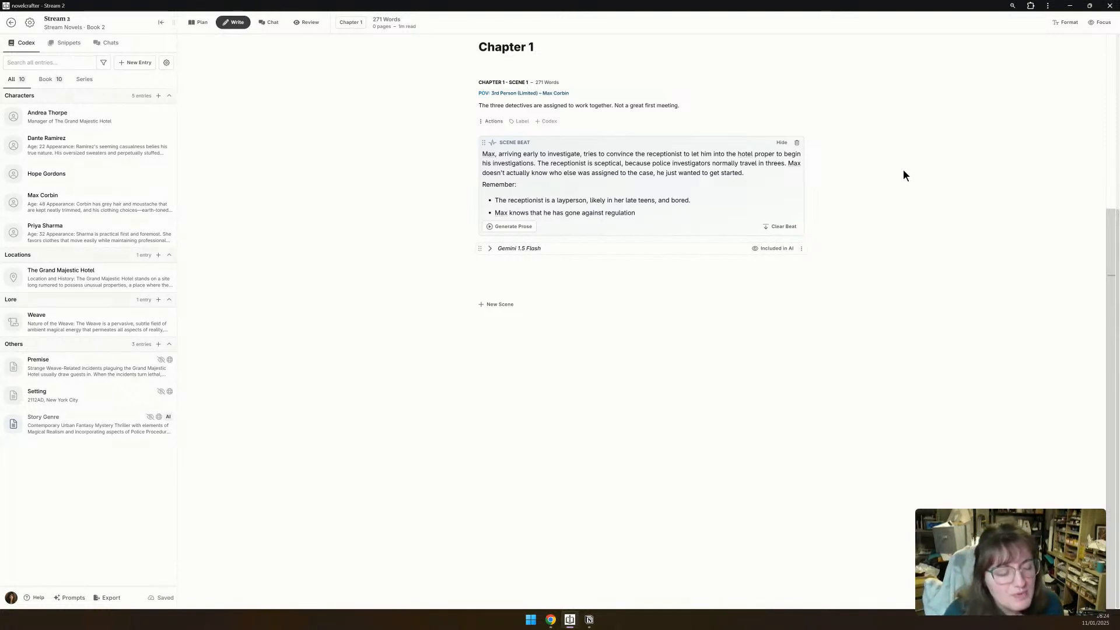
Generate new prose from the extended beat with the General Purpose prompt and Claude 3.5 - Sonnet, and read it through.
left_click(493, 228)
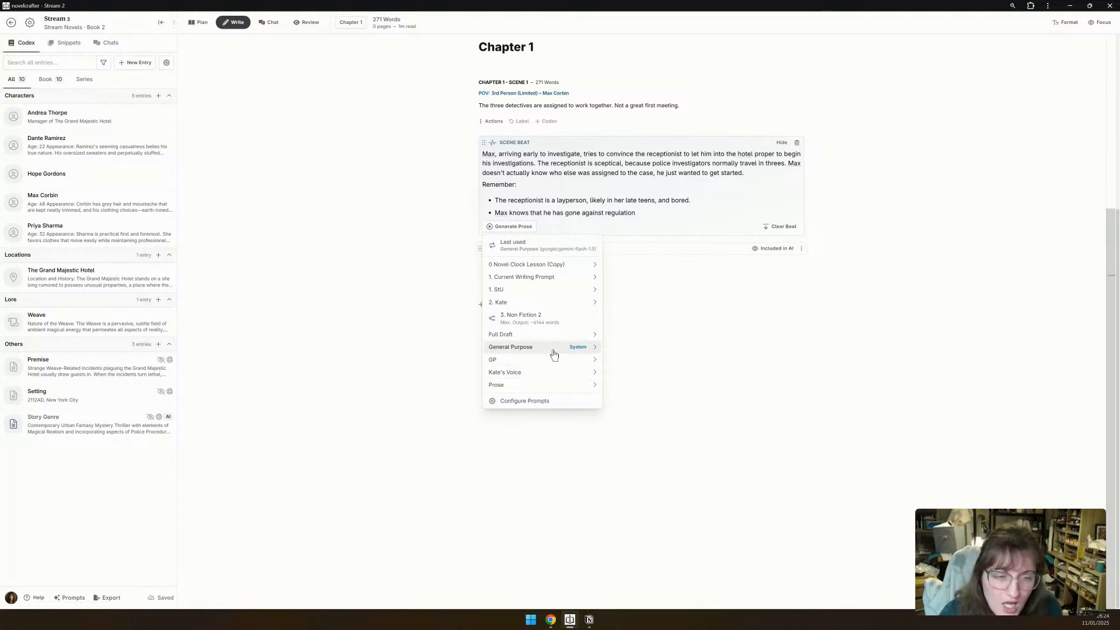
mouse_move(555, 349)
left_click(675, 399)
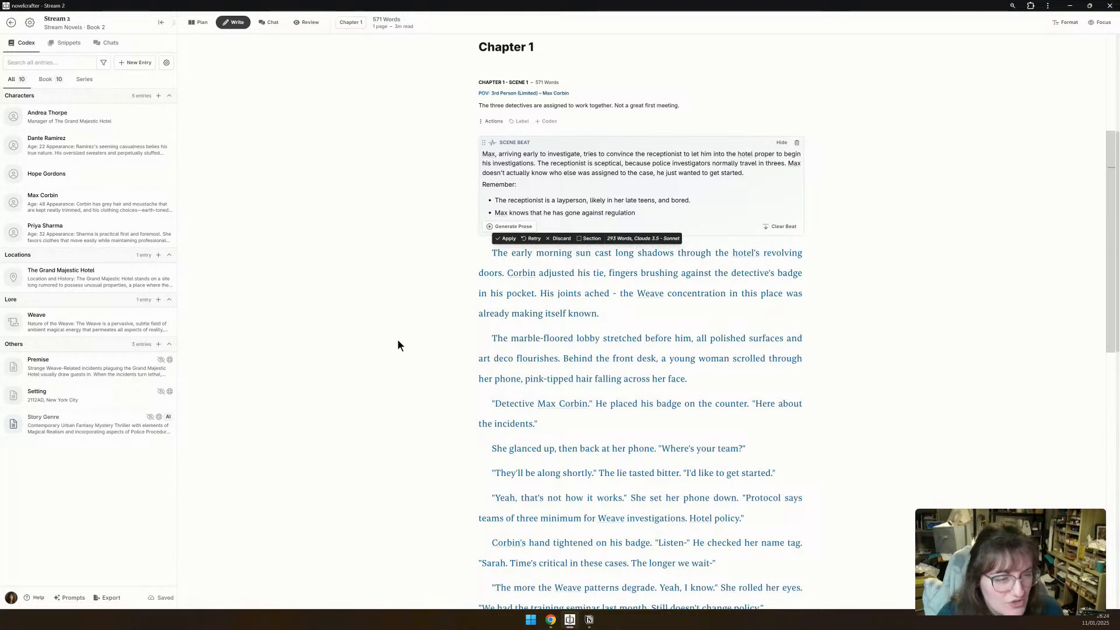
scroll(398, 343, "down", 3)
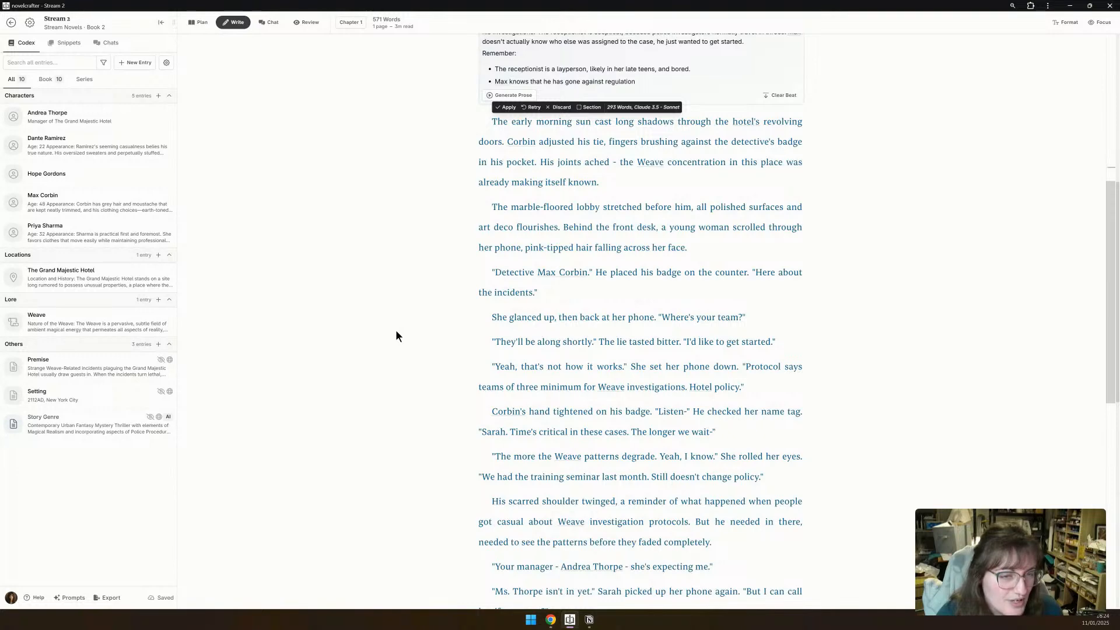
scroll(395, 330, "down", 2)
scroll(396, 330, "down", 2)
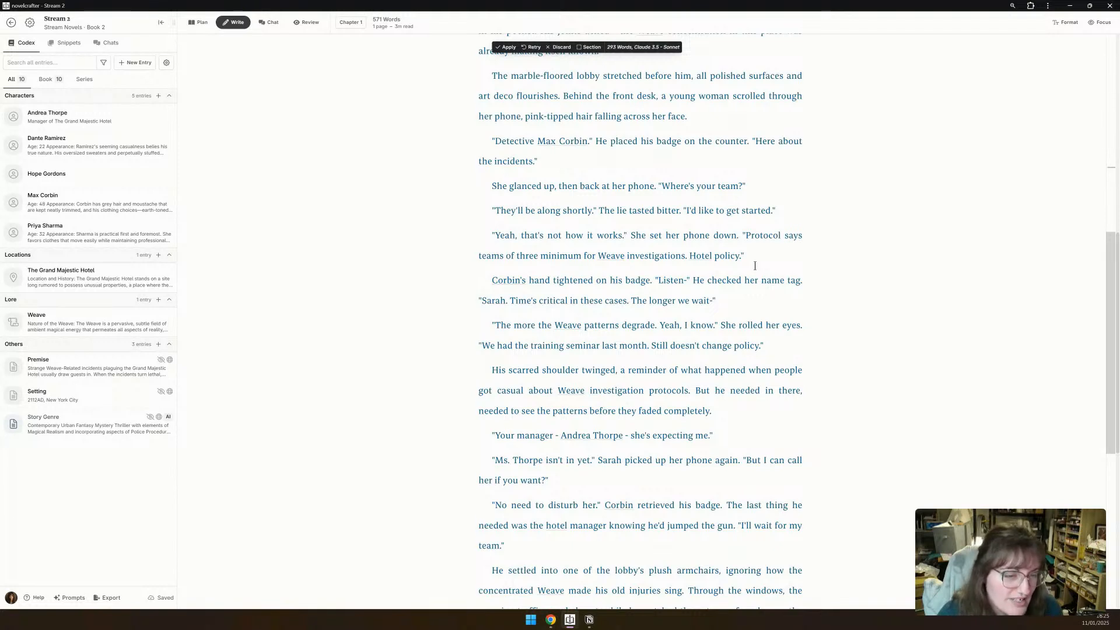
scroll(755, 265, "down", 1)
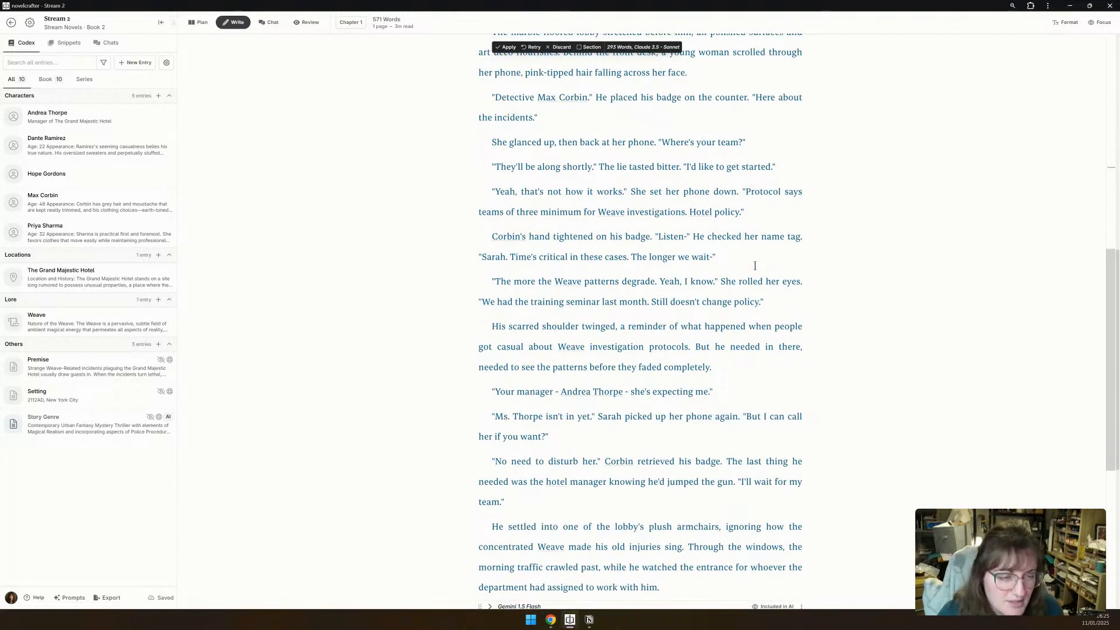
scroll(755, 265, "down", 2)
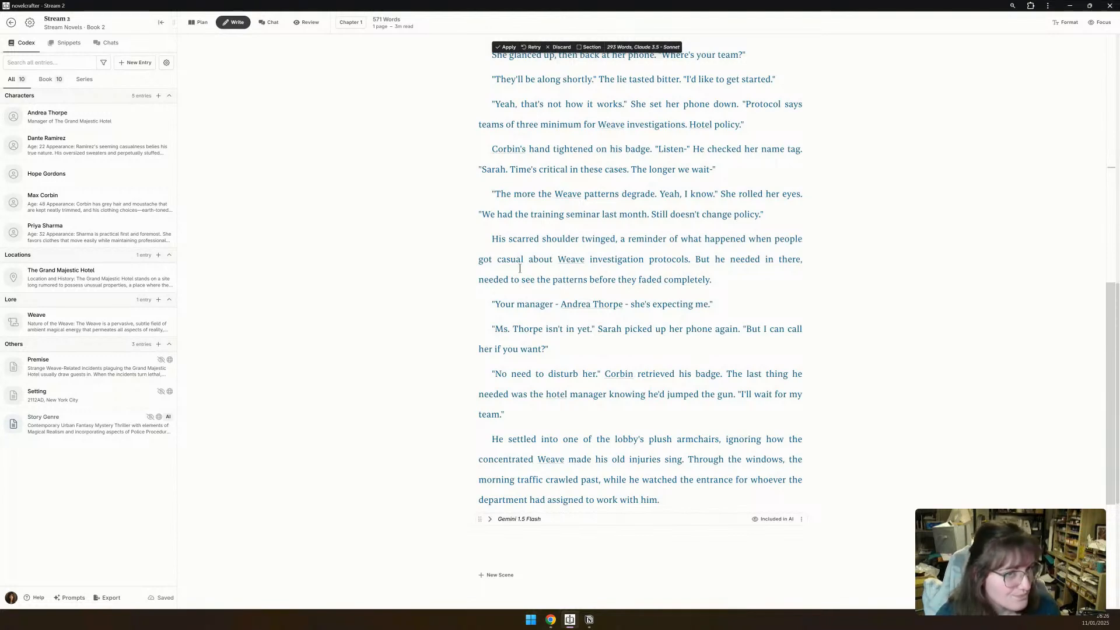
Keep the newly generated Claude 3.5 - Sonnet prose by placing it in its own section under the scene beat.
left_click(591, 47)
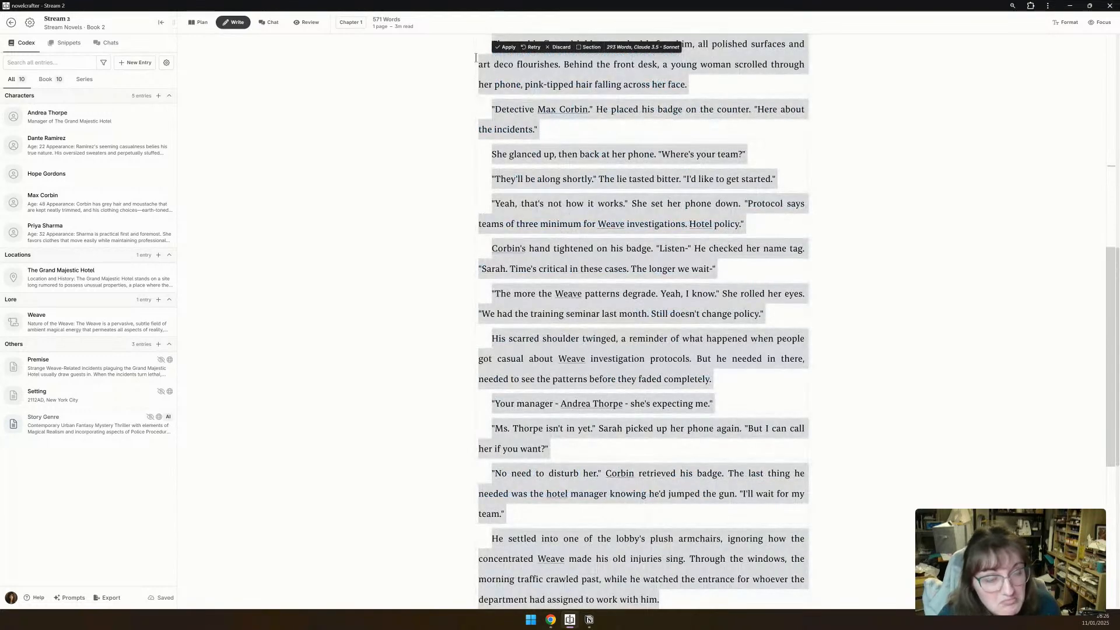
left_click(506, 47)
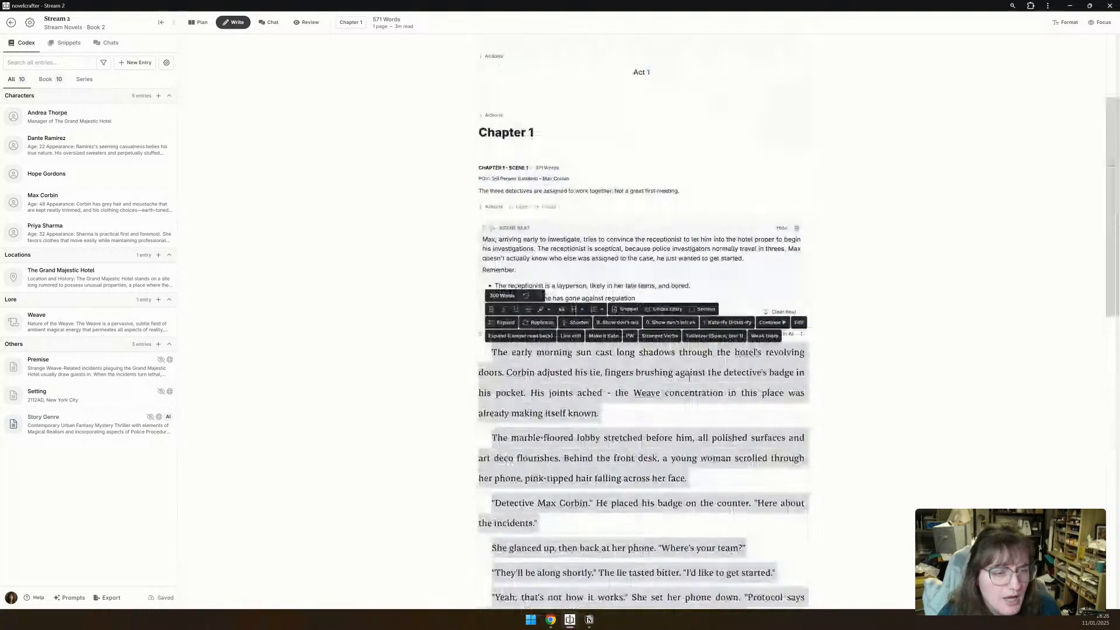
left_click(687, 385)
left_click(802, 334)
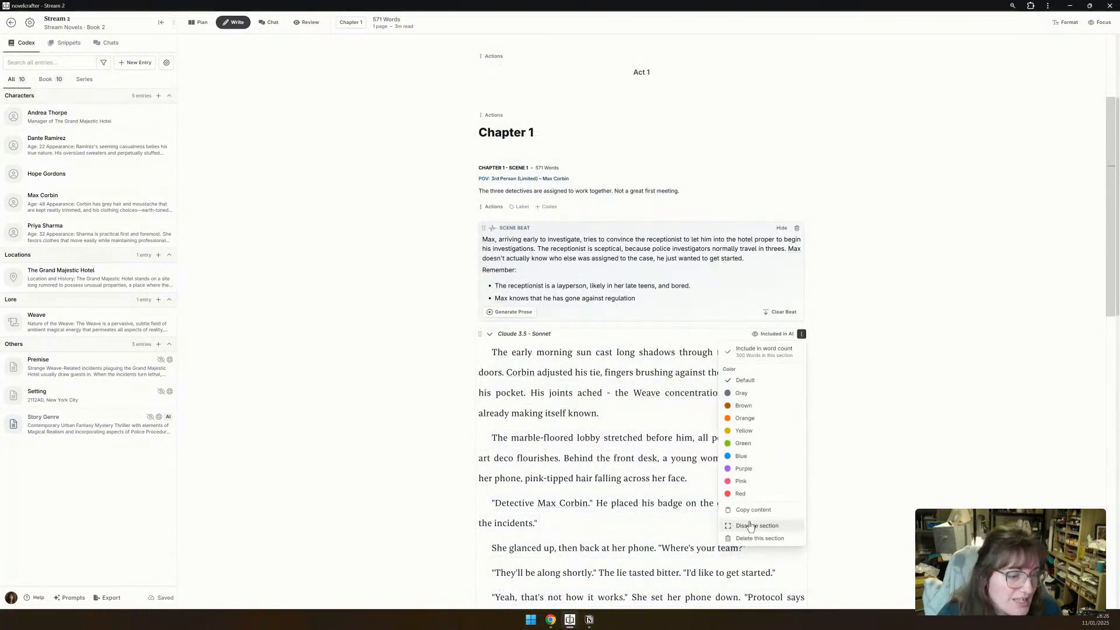
left_click(579, 414)
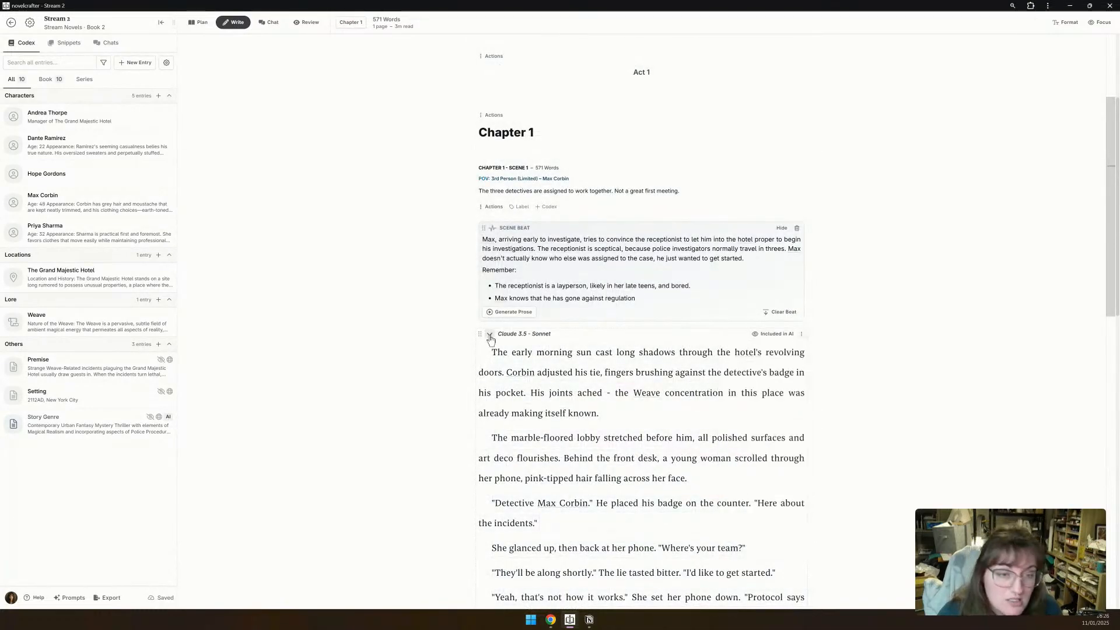
Move the collapsed Claude 3.5 - Sonnet section below Gemini 1.5 Flash and dissolve it into regular scene text.
left_click(490, 336)
left_click_drag(480, 350, 482, 332)
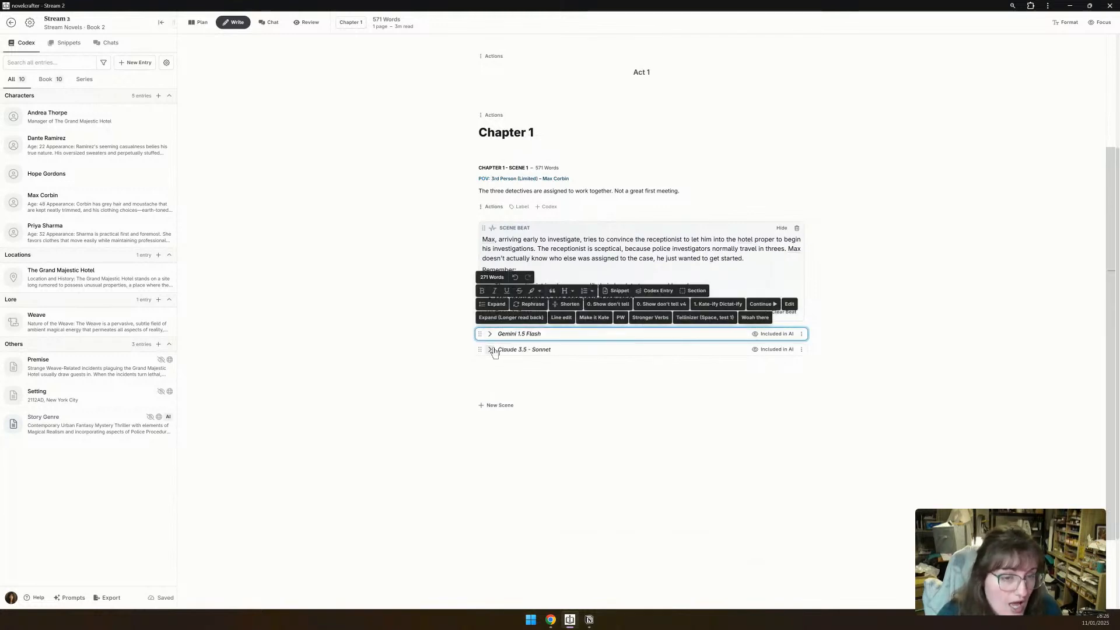
left_click(803, 350)
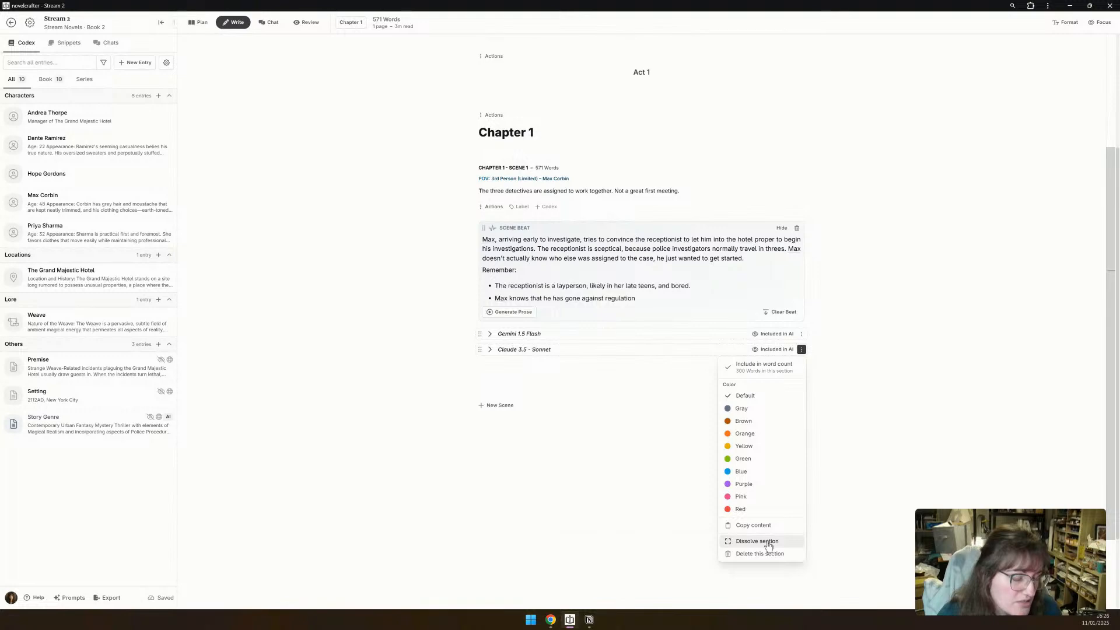
left_click(757, 542)
Insert a new scene beat after the final paragraph of the Chapter 1 prose.
scroll(648, 487, "up", 4)
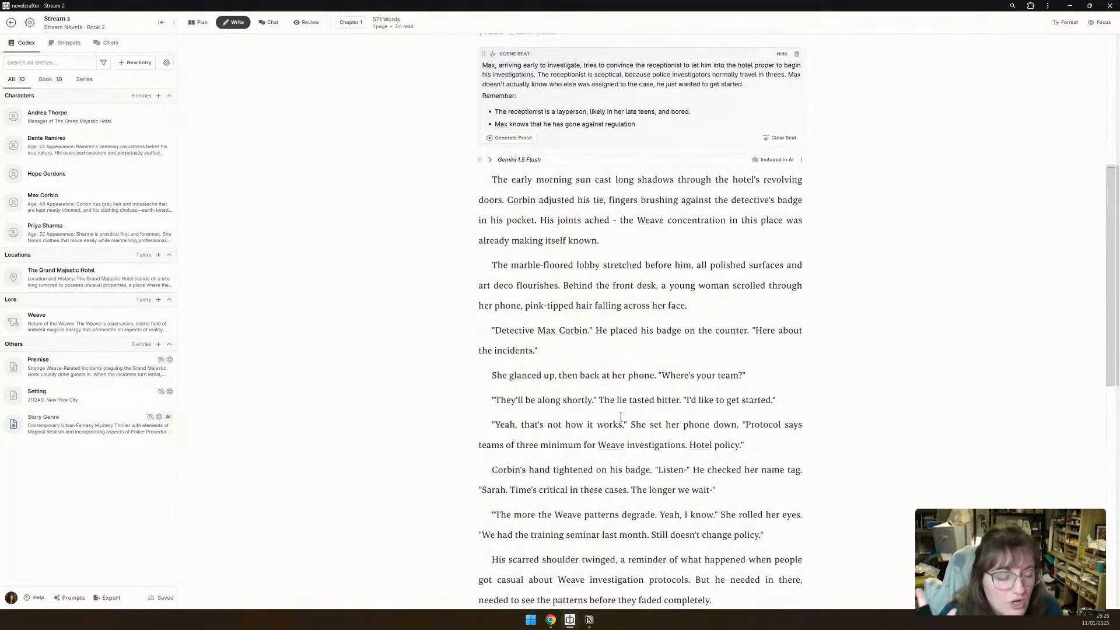
scroll(619, 418, "down", 5)
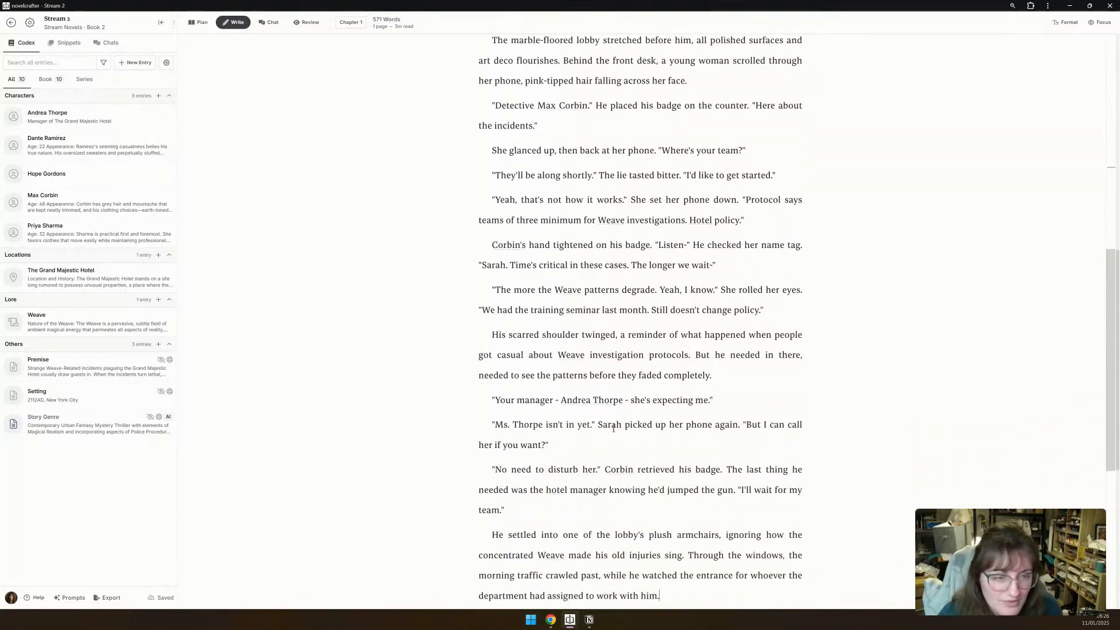
scroll(617, 412, "down", 5)
left_click(644, 396)
type("/")
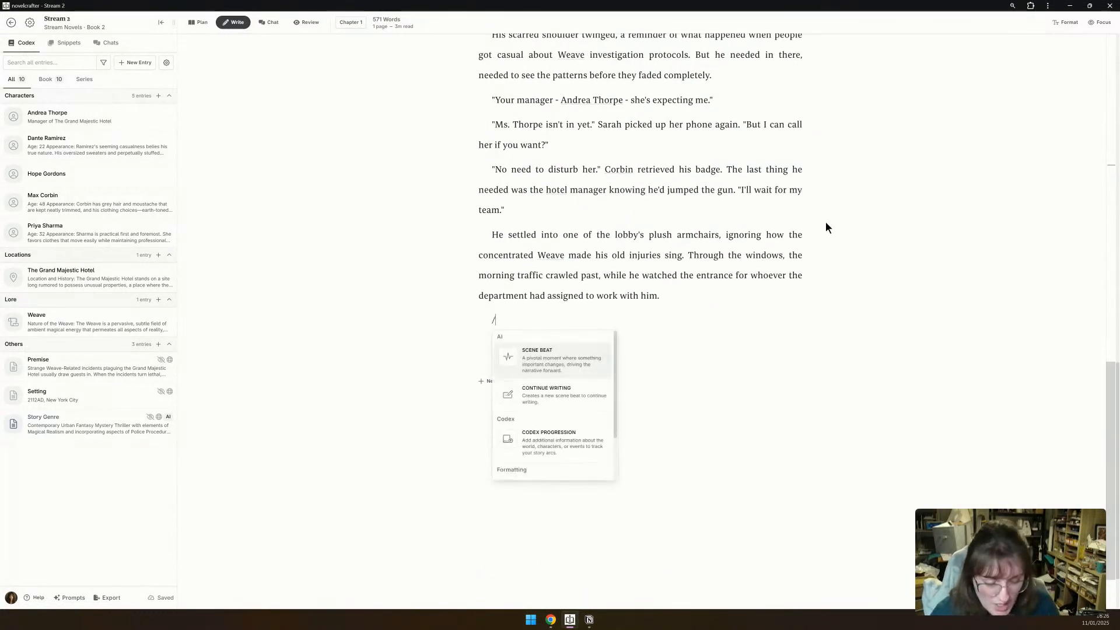
key("Return")
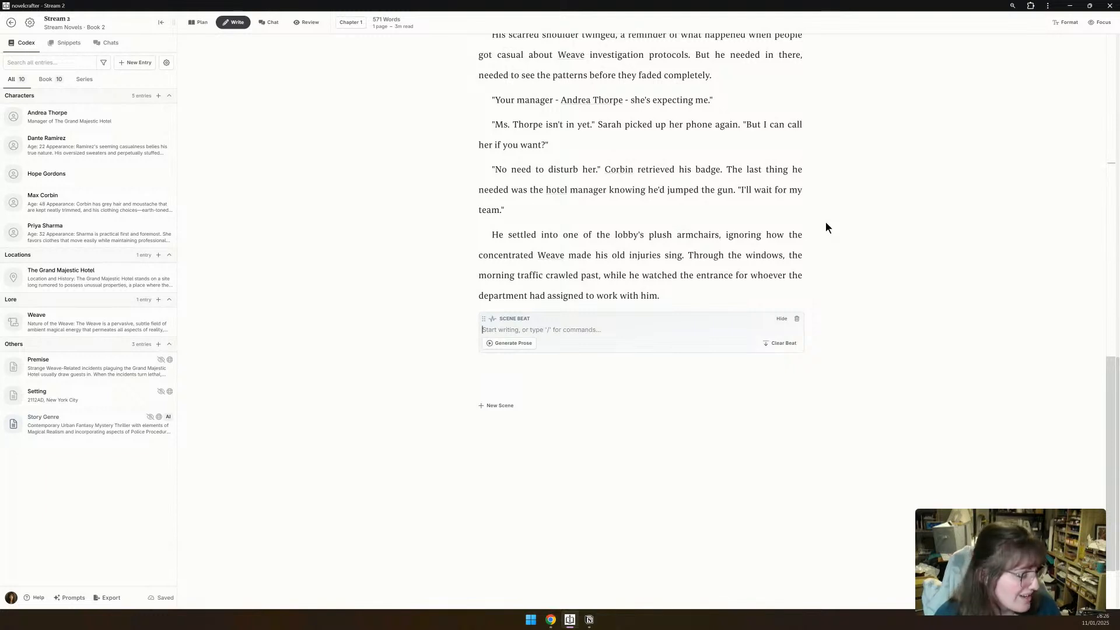
Begin the beat with "Max's patience wears thin, he thinks about the case, and the latest incident at the hotel - a".
type("Cor")
key("BackSpace")
key("BackSpace")
type("Ma")
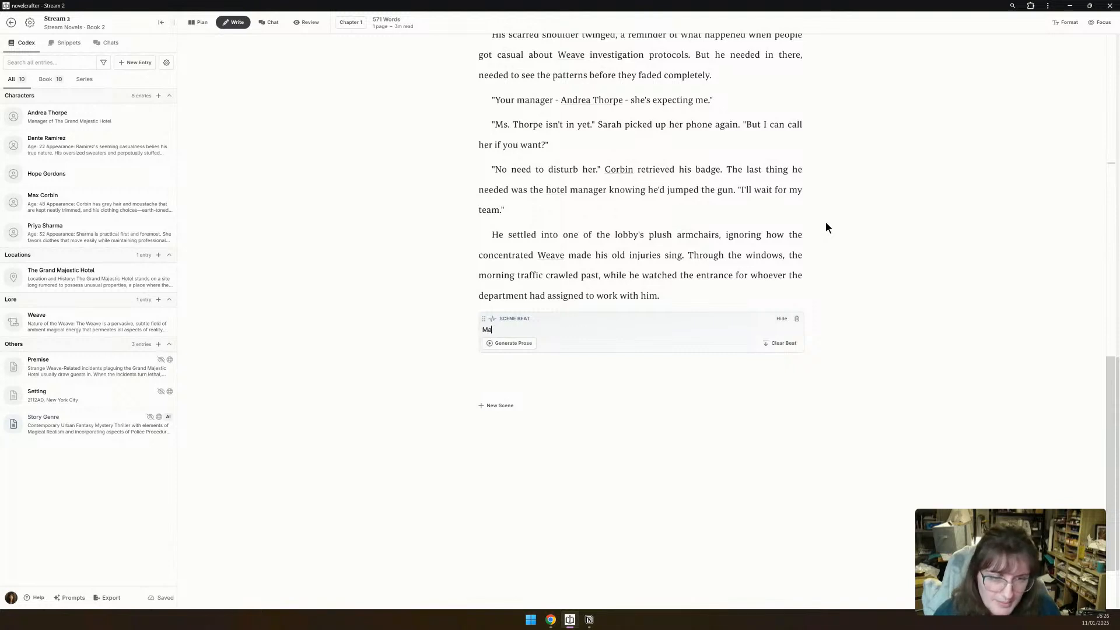
type("x's patience wears thin, he thinks about the case, and the latest incident at the hotel - a")
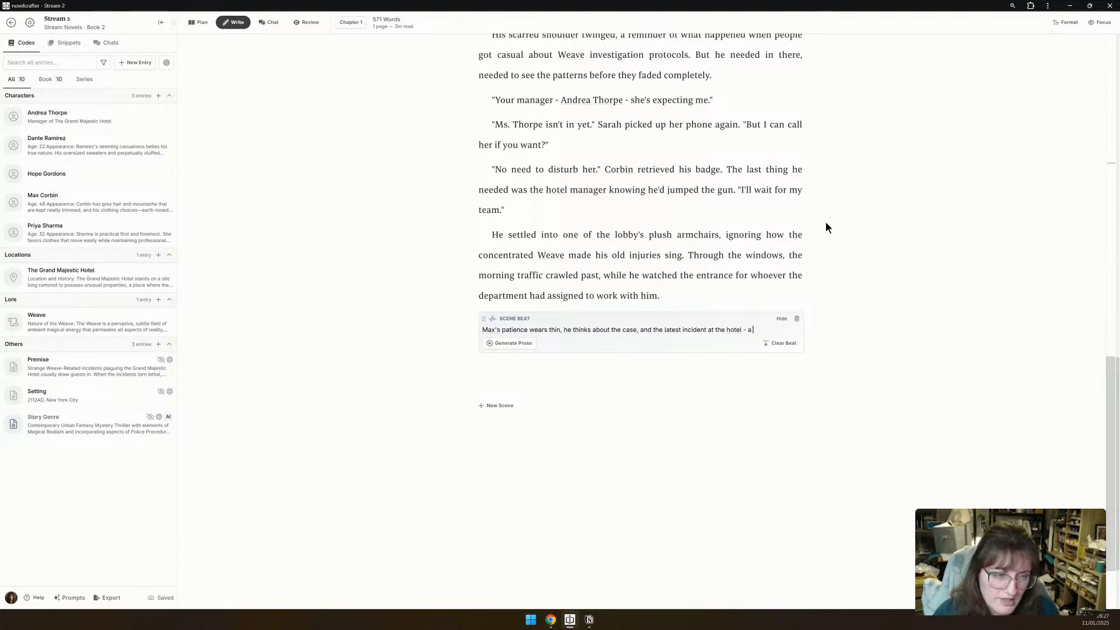
Finish the sentence with "suspicious death - that has led the team to be called." and start a new paragraph reading "His thoughts are interupted by".
type(" suspicious ")
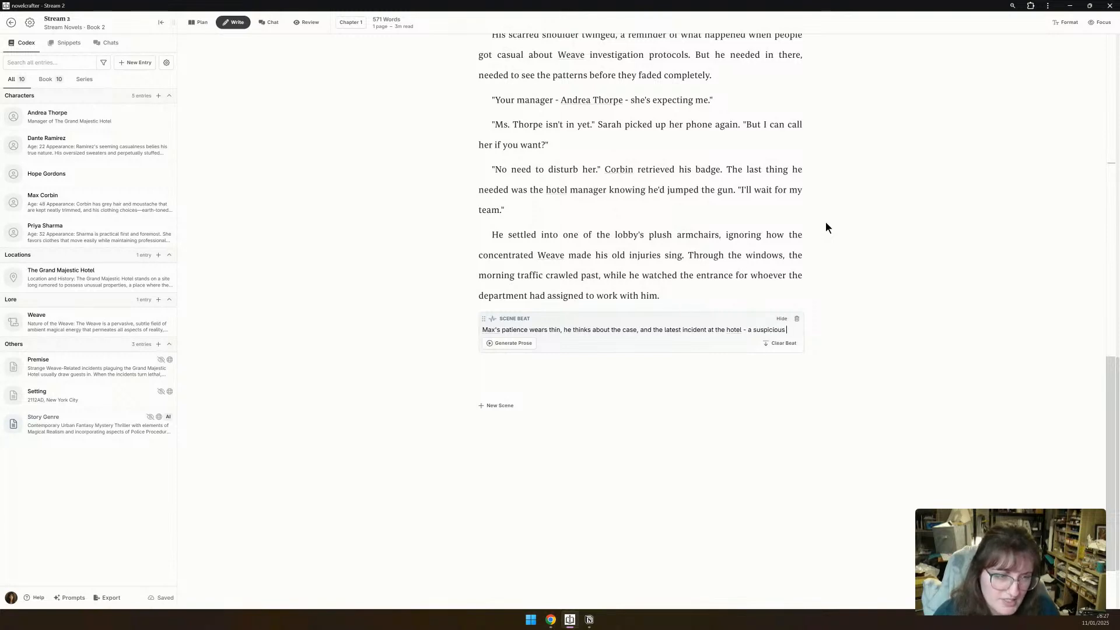
type("death - that has led the ")
type("team to be cal")
type("led.")
type("His thoughts are in")
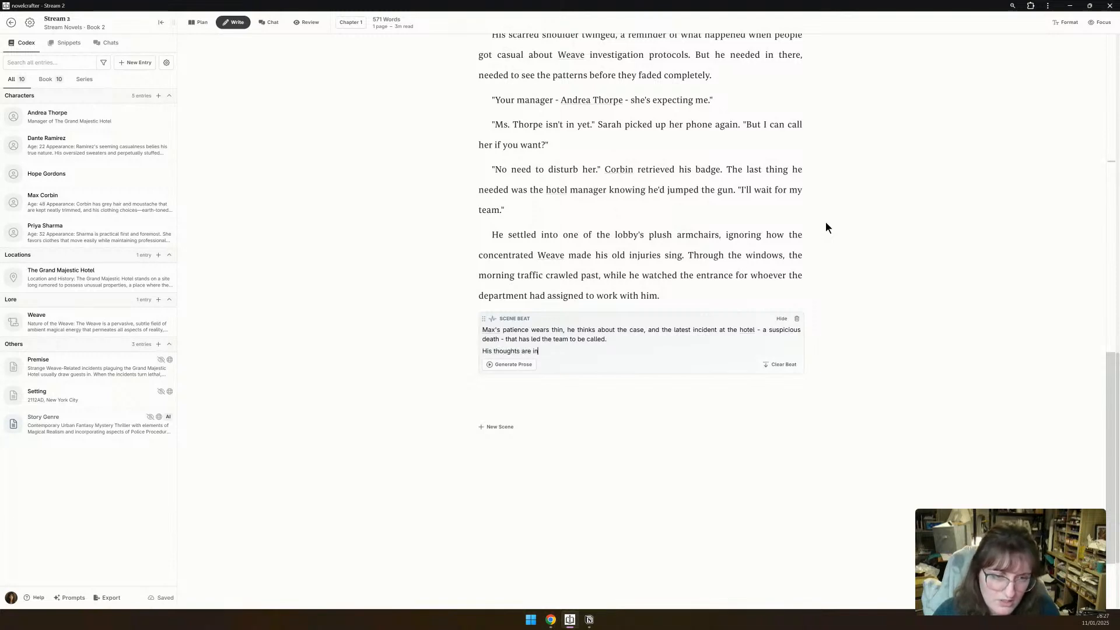
type("terupted by")
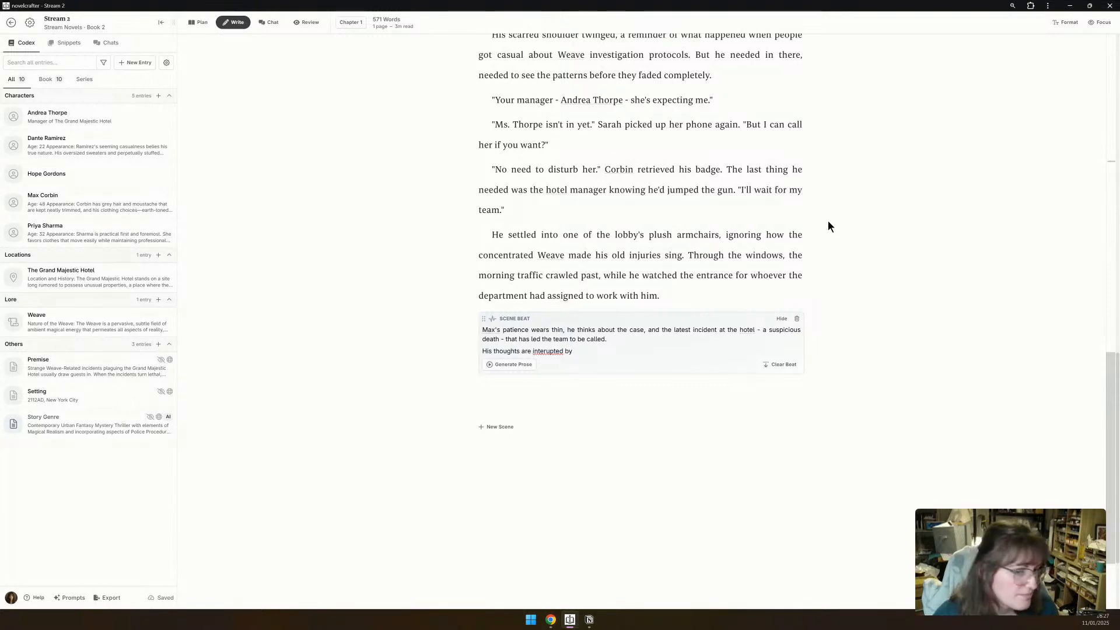
Enlarge the page zoom to 150% so the new scene beat is easier to read.
left_click(1013, 6)
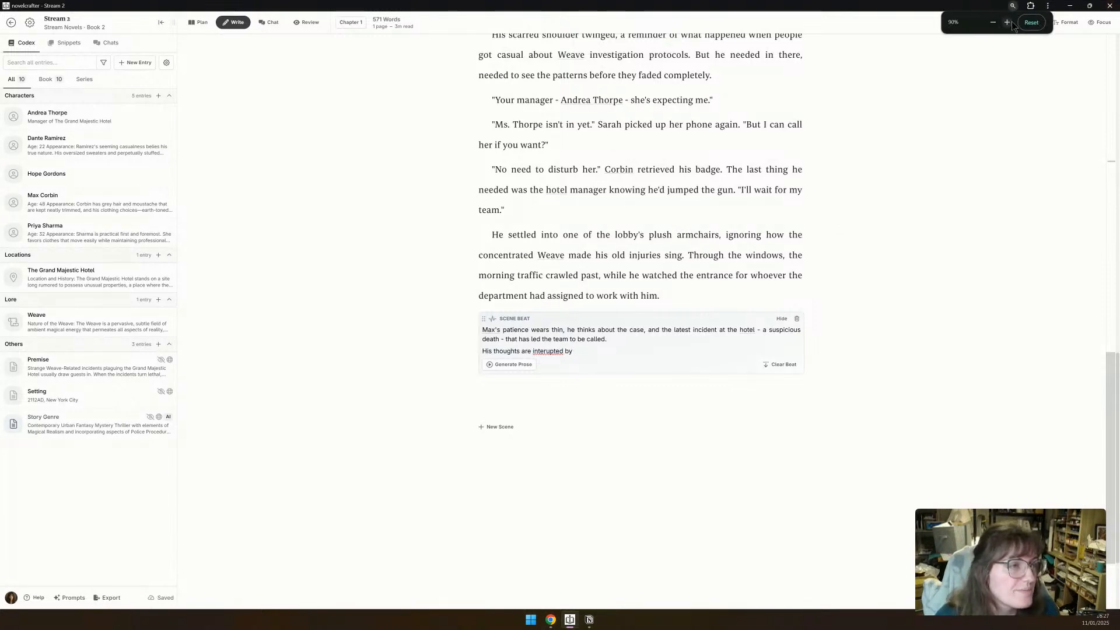
left_click(1008, 22)
left_click(1008, 22)
left_click(1008, 22)
left_click(1012, 22)
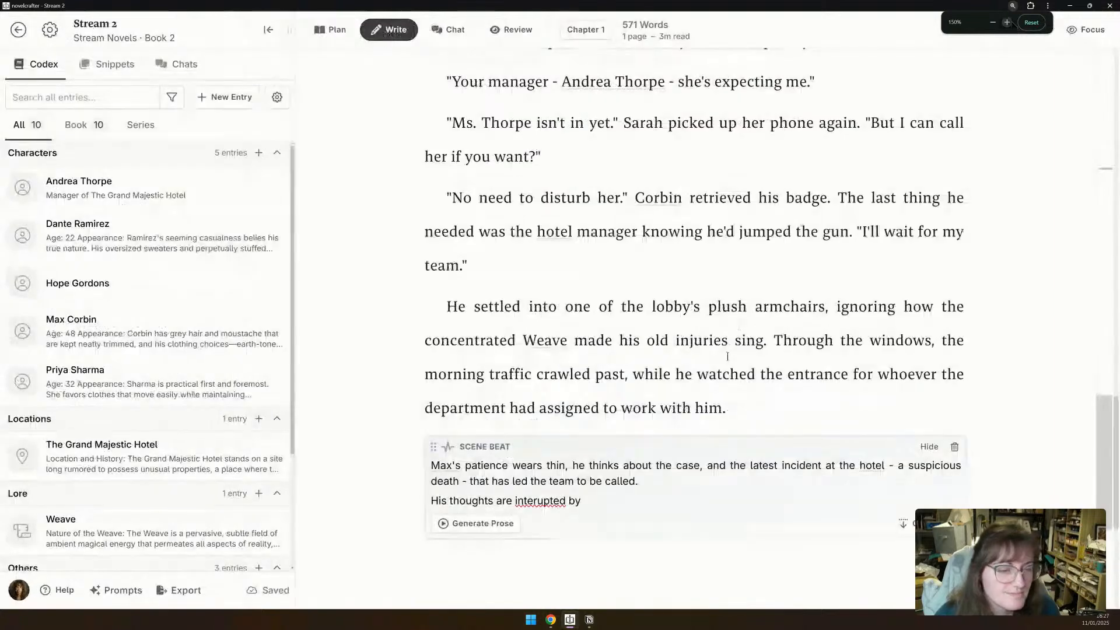
scroll(627, 331, "down", 4)
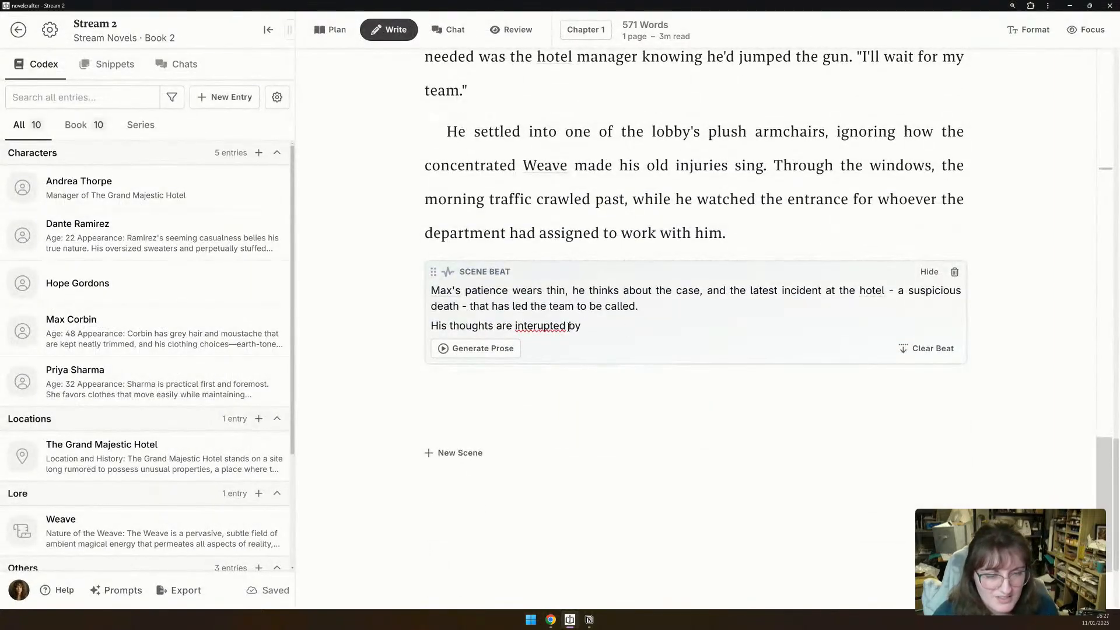
Correct the misspelled word to "interrupted" and continue the beat's second paragraph with "the revolving".
type("r")
left_click(670, 324)
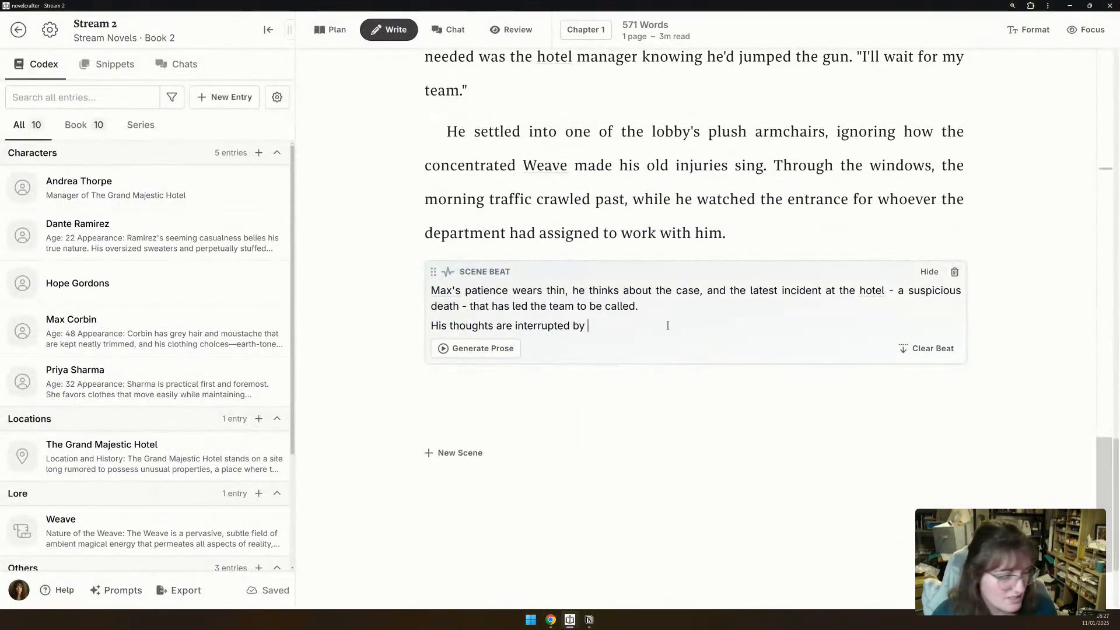
type("a")
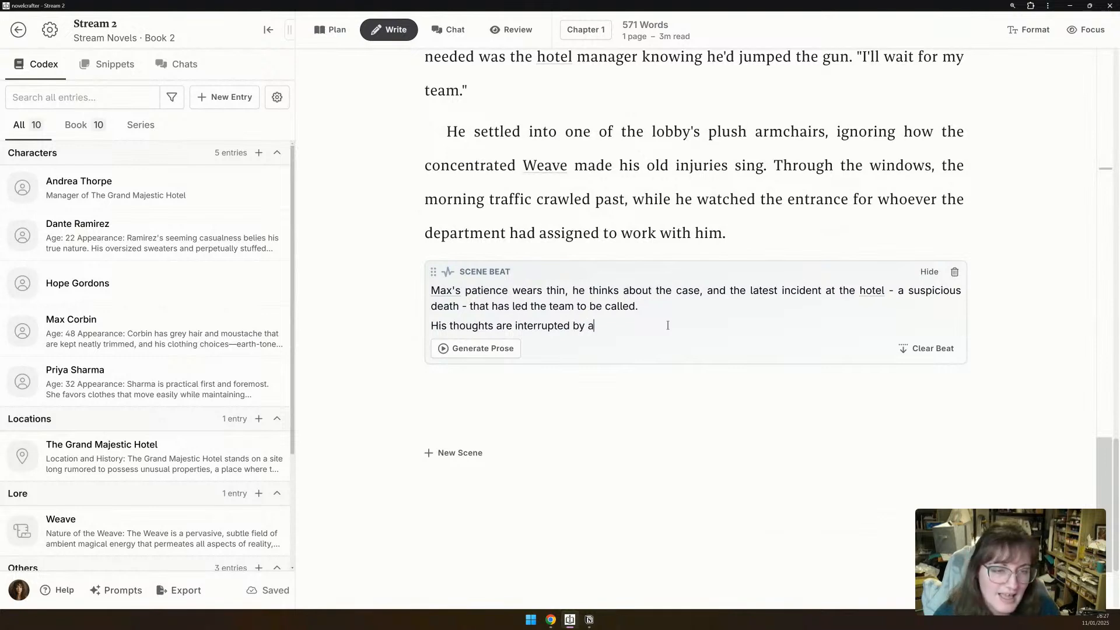
key("BackSpace")
key("BackSpace")
type("tje")
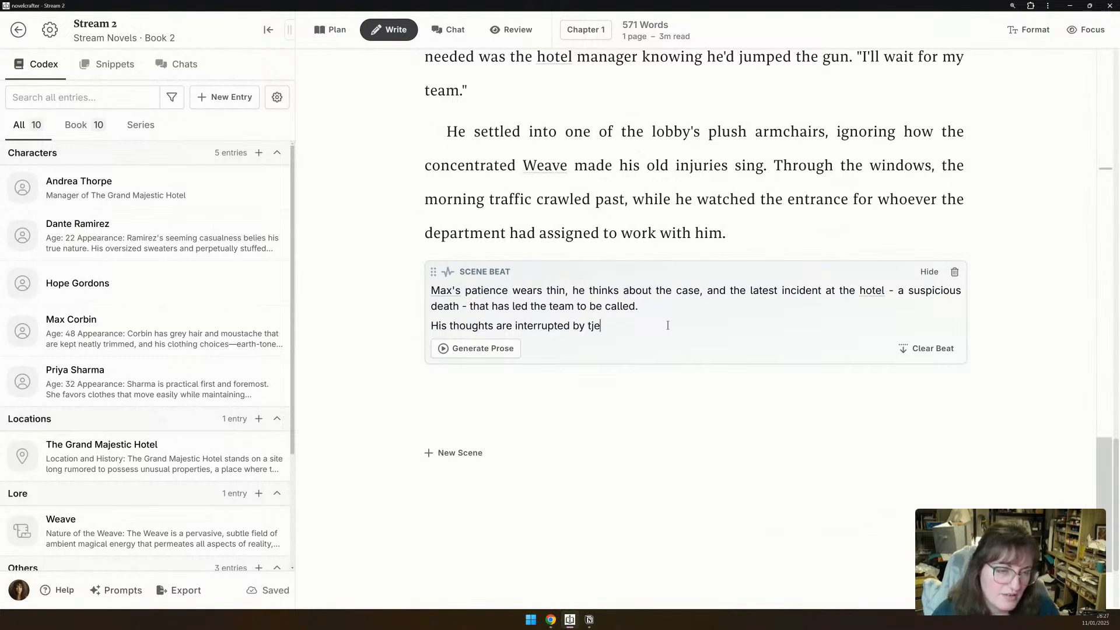
key("BackSpace")
key("BackSpace")
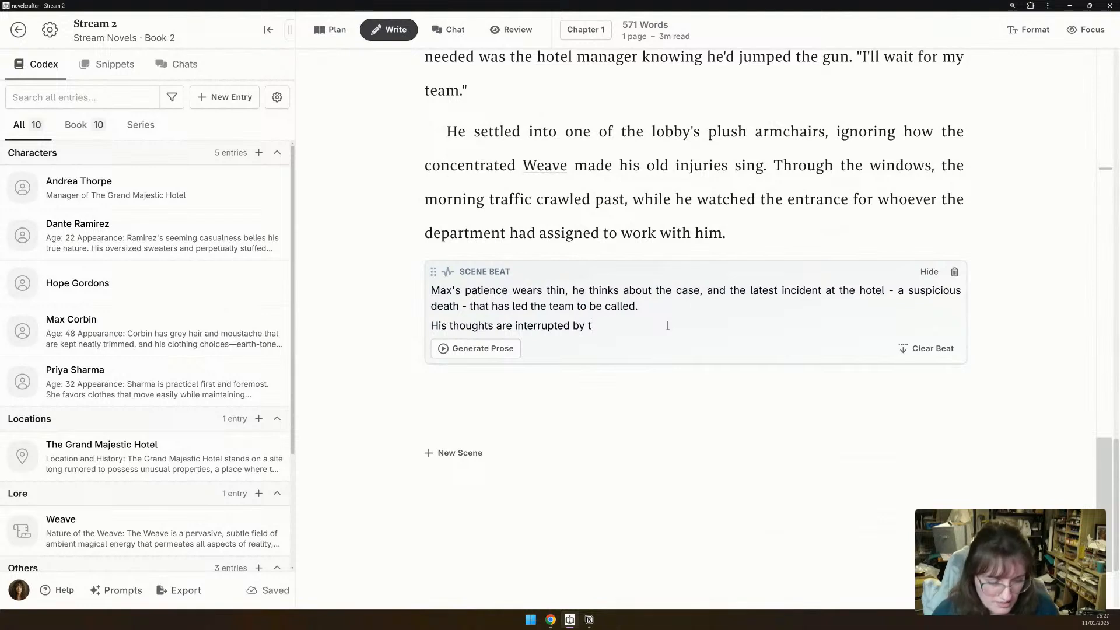
type("he revolving ")
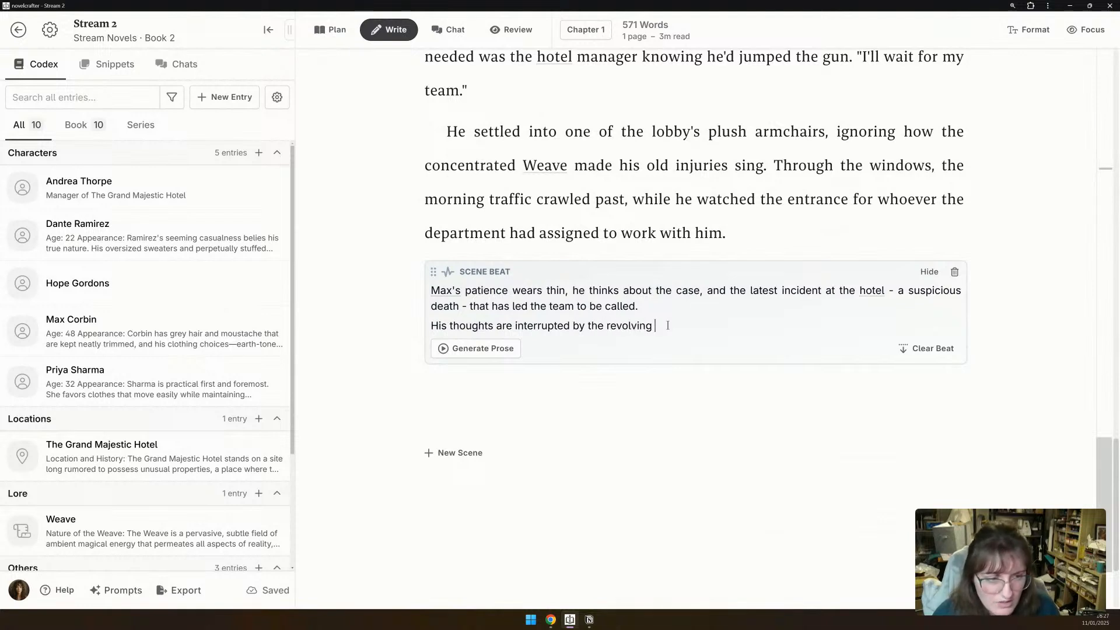
Complete the second paragraph with "doors again. He groans internally when he sees Inspector Sharma arrive.".
type("doors again. He gro")
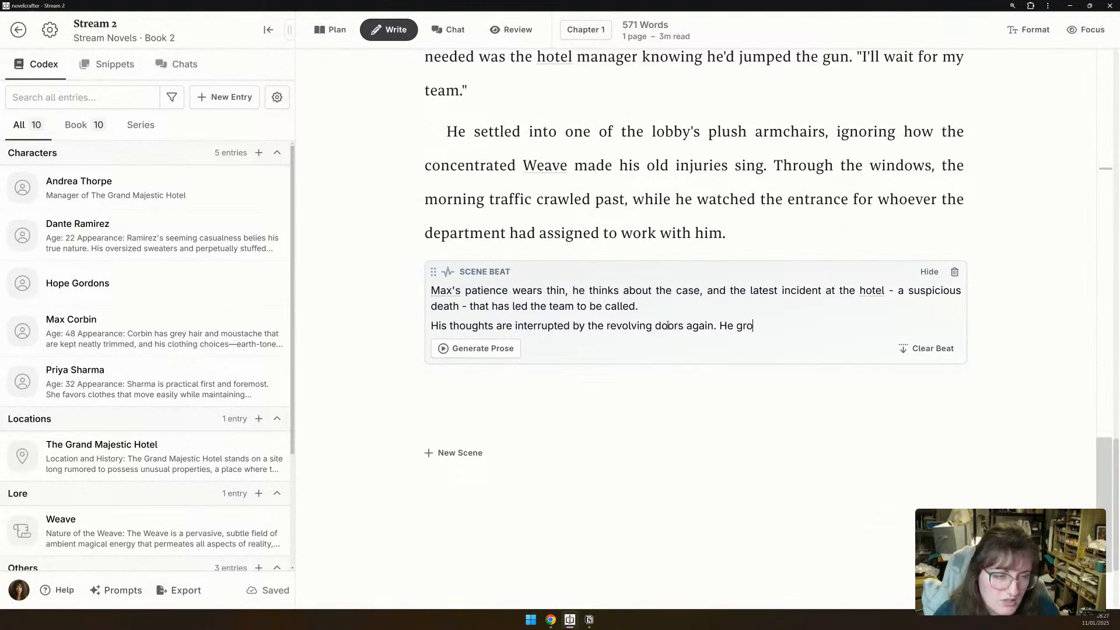
type("ans intenrally when he ")
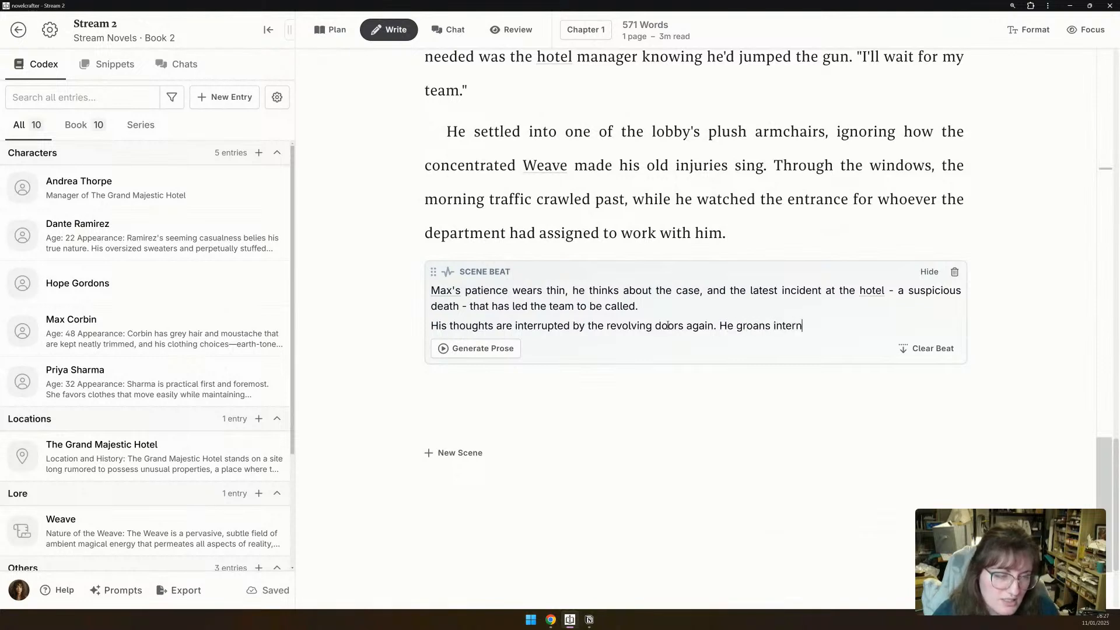
type("see")
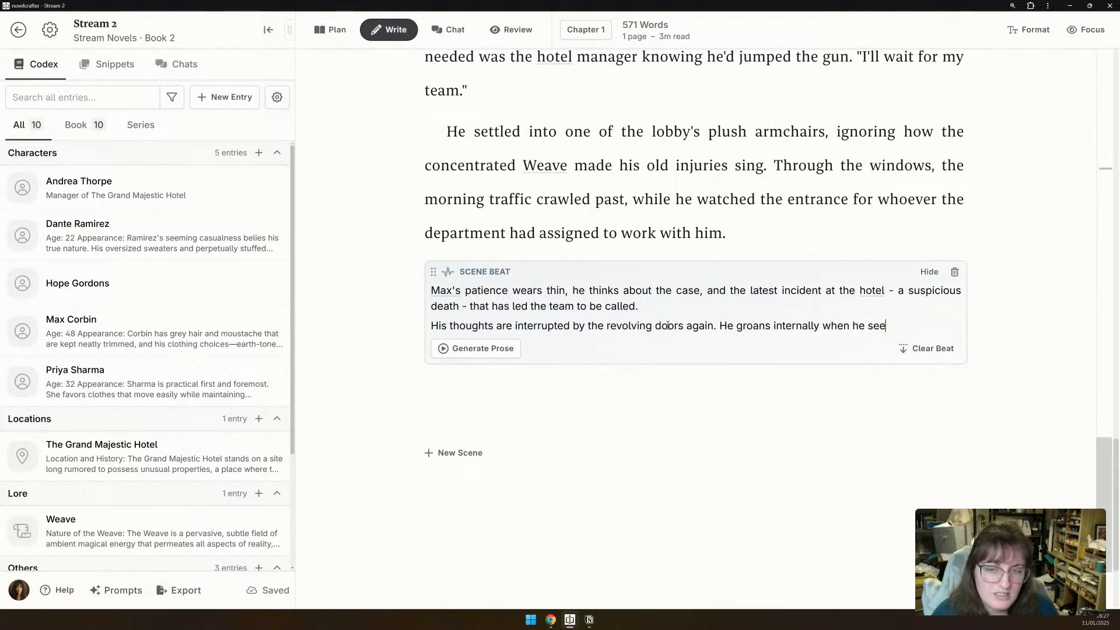
type("s Shar")
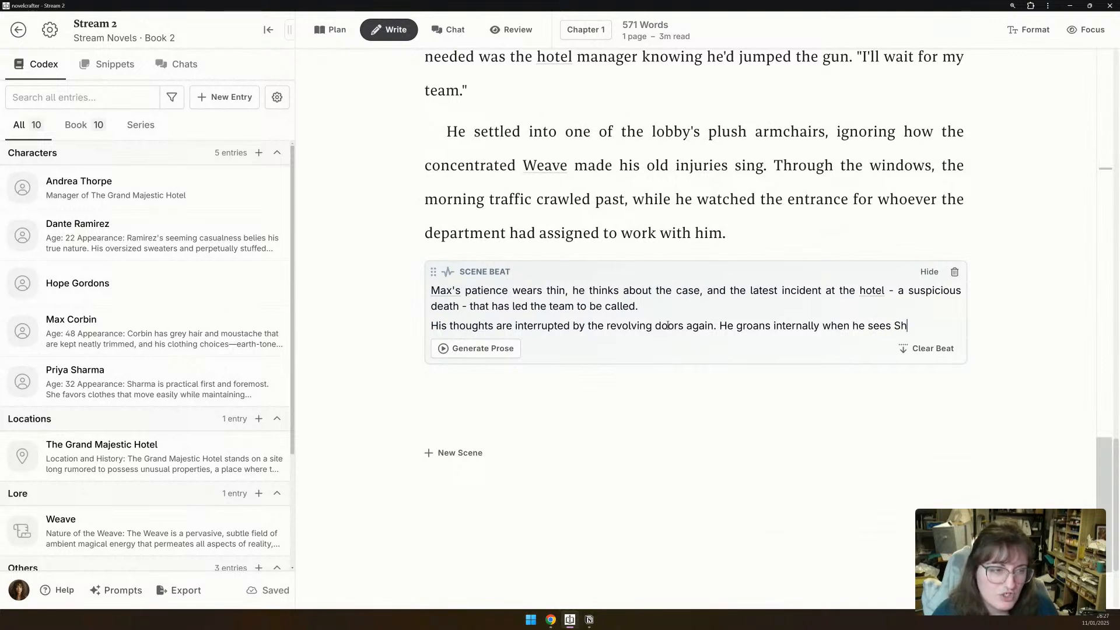
key("BackSpace")
key("BackSpace")
key("BackSpace")
type("nspe")
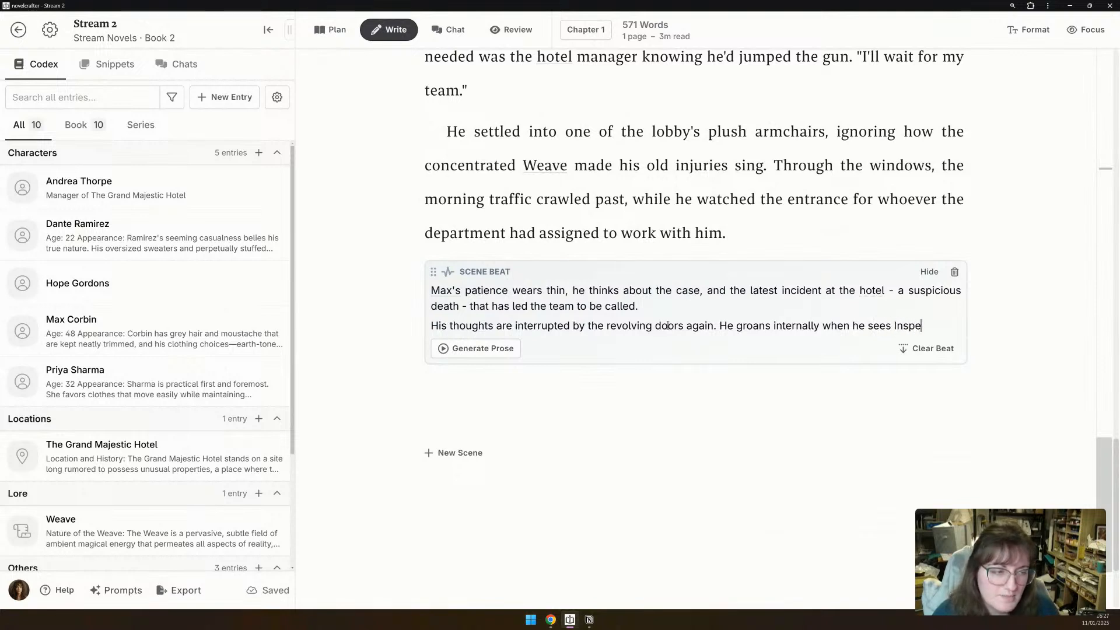
type("ctor Sharma arrive")
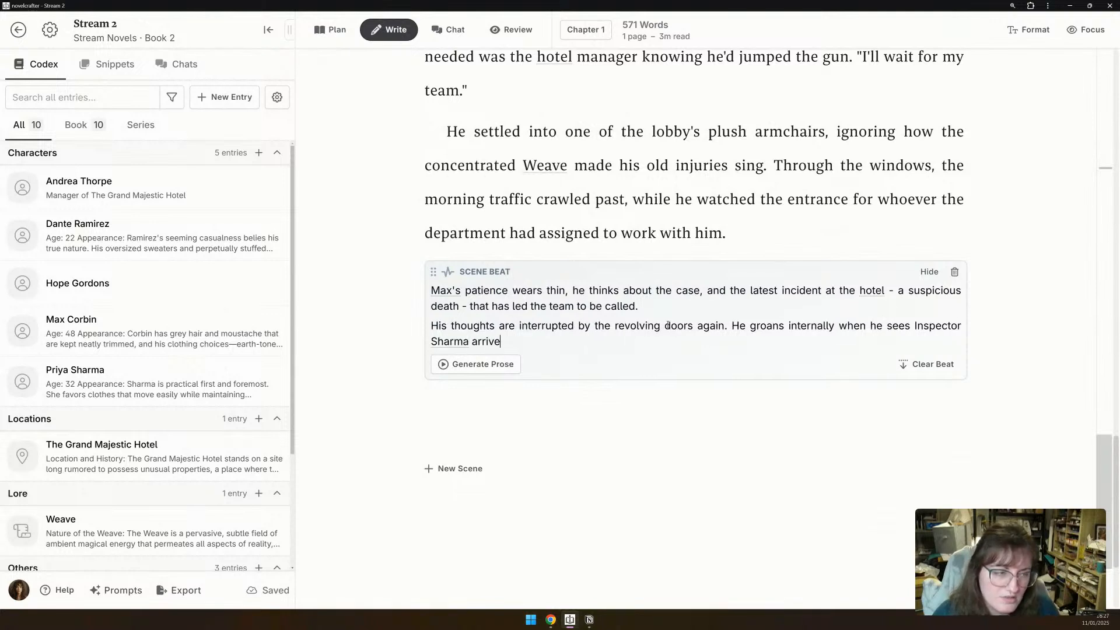
type(".")
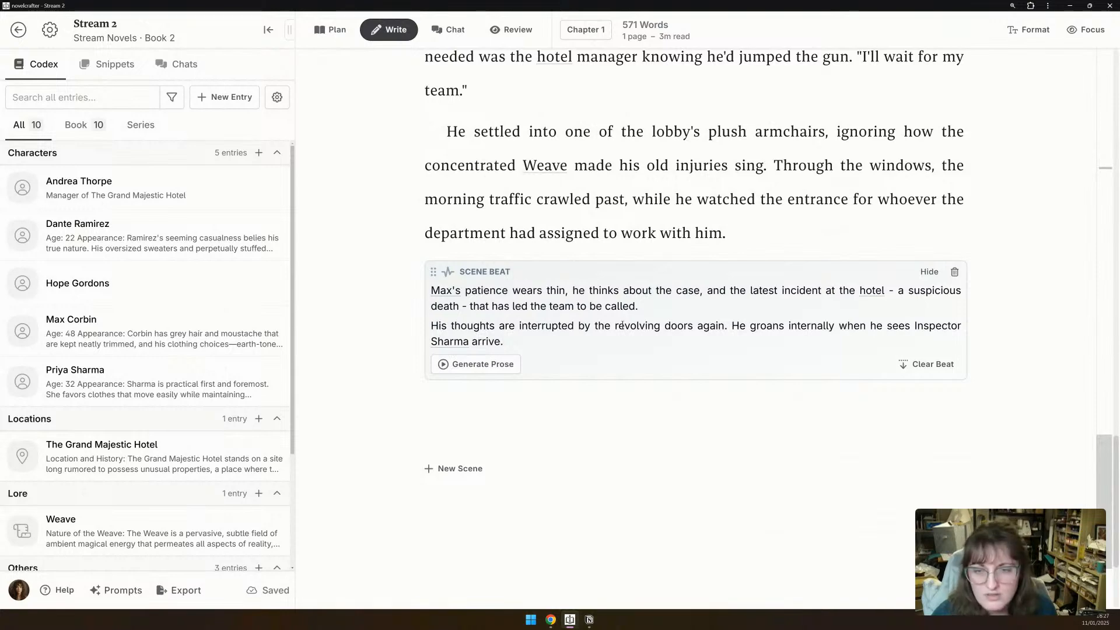
Add the alias "Inspector Sharma" to Priya Sharma's codex entry.
left_click(169, 397)
left_click(436, 264)
type(", Sharma, Inspector Sharma")
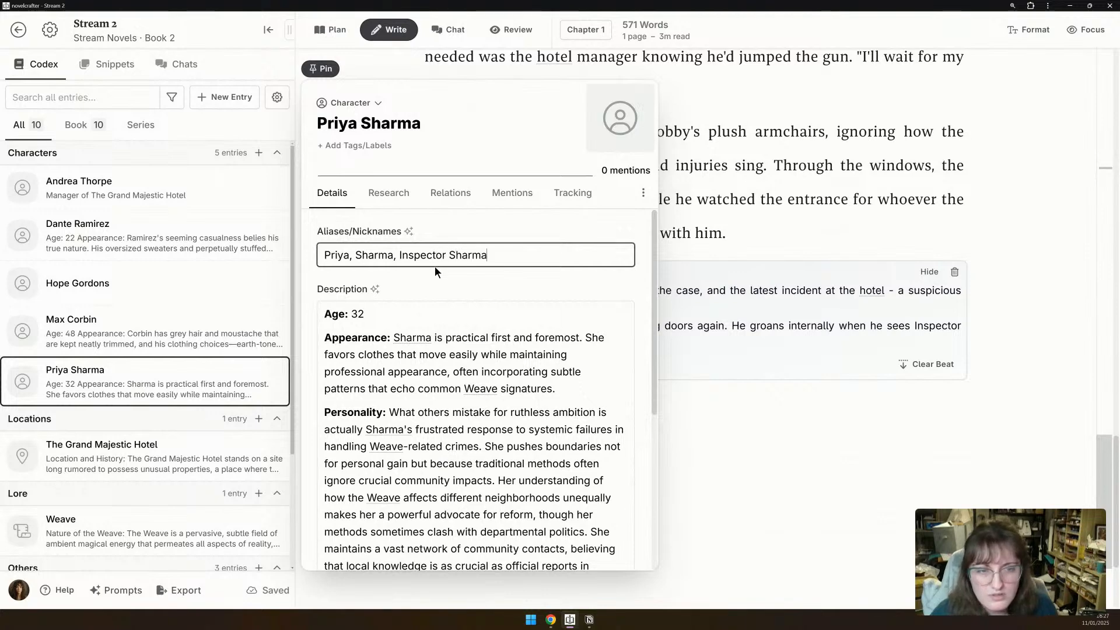
Add the alias "Detective Corbin" to Max Corbin's codex entry.
left_click(149, 177)
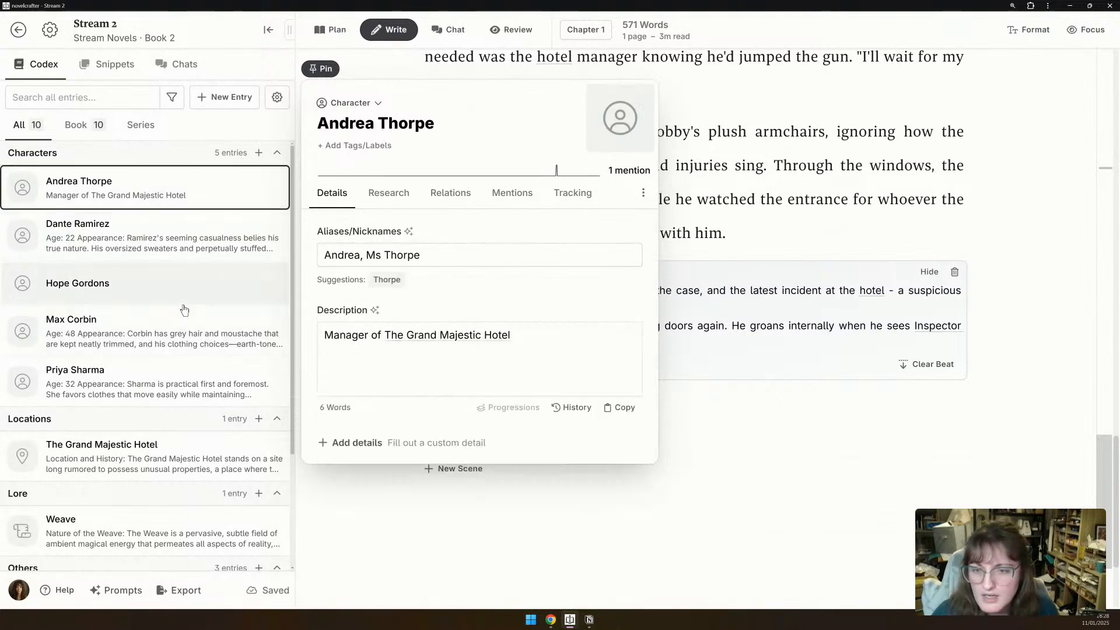
left_click(169, 332)
left_click(397, 256)
type(", Detective C")
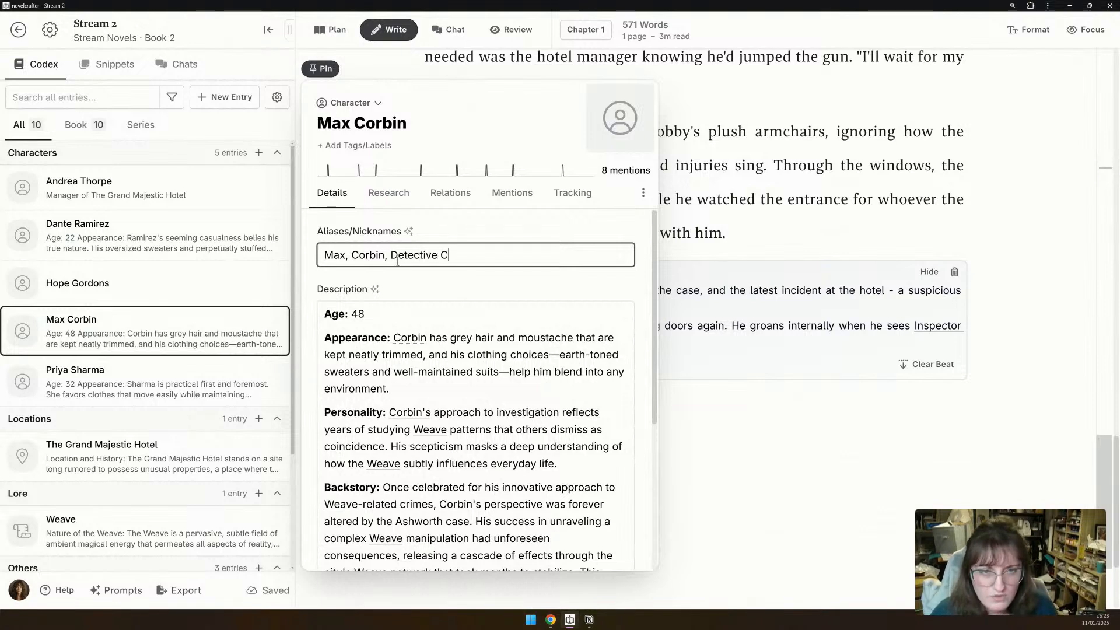
type("orbin")
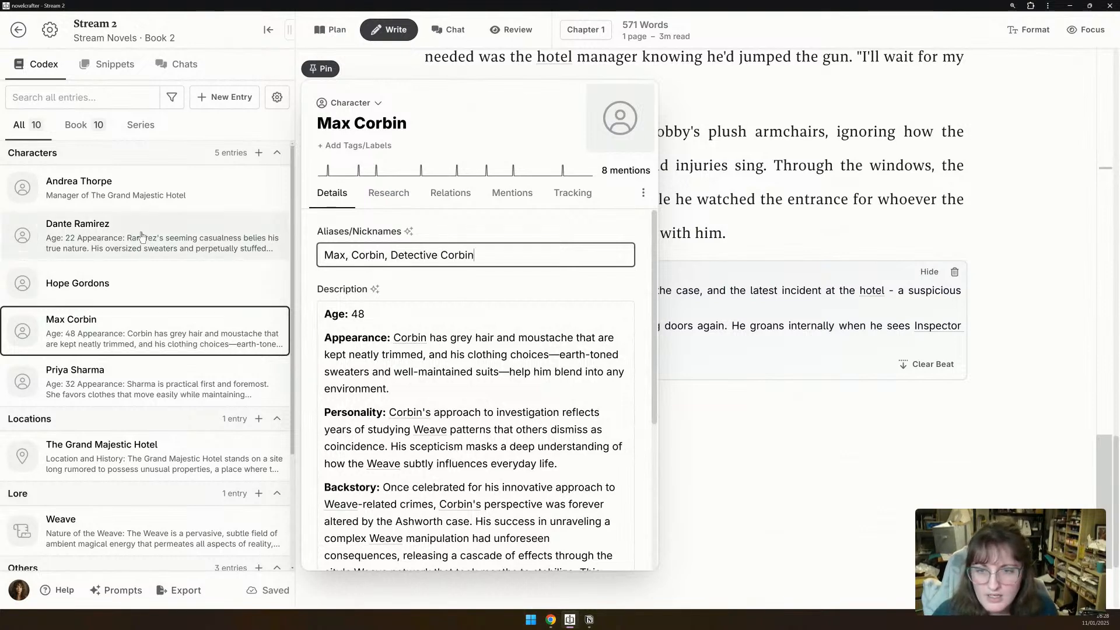
Add the alias "Technician Ramirez" to Dante Ramirez's codex entry.
left_click(150, 251)
left_click(420, 259)
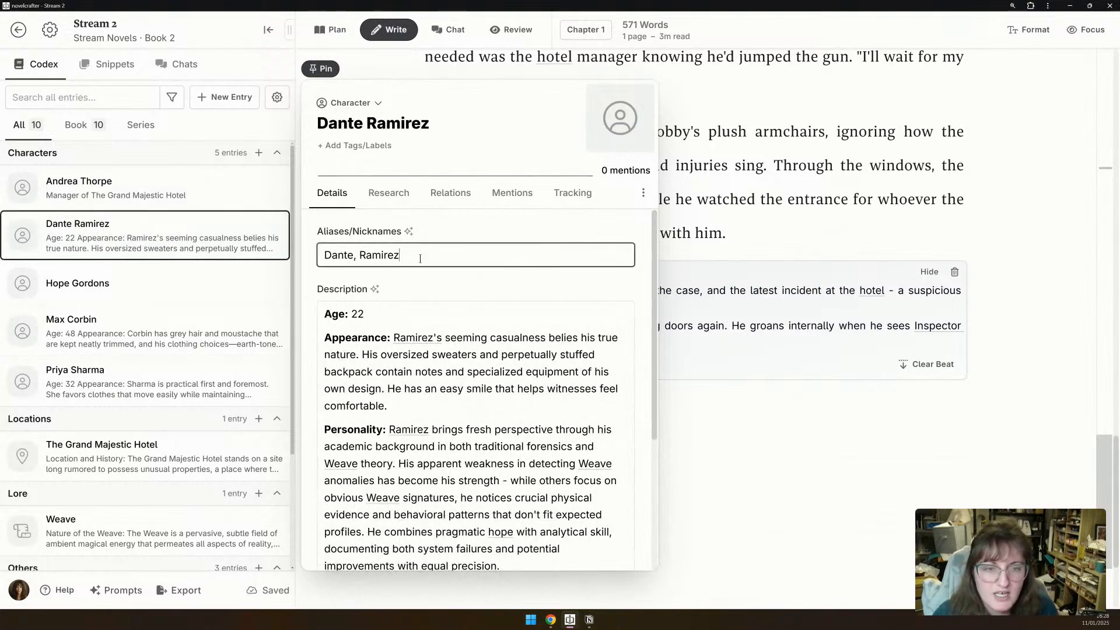
type(", Officer")
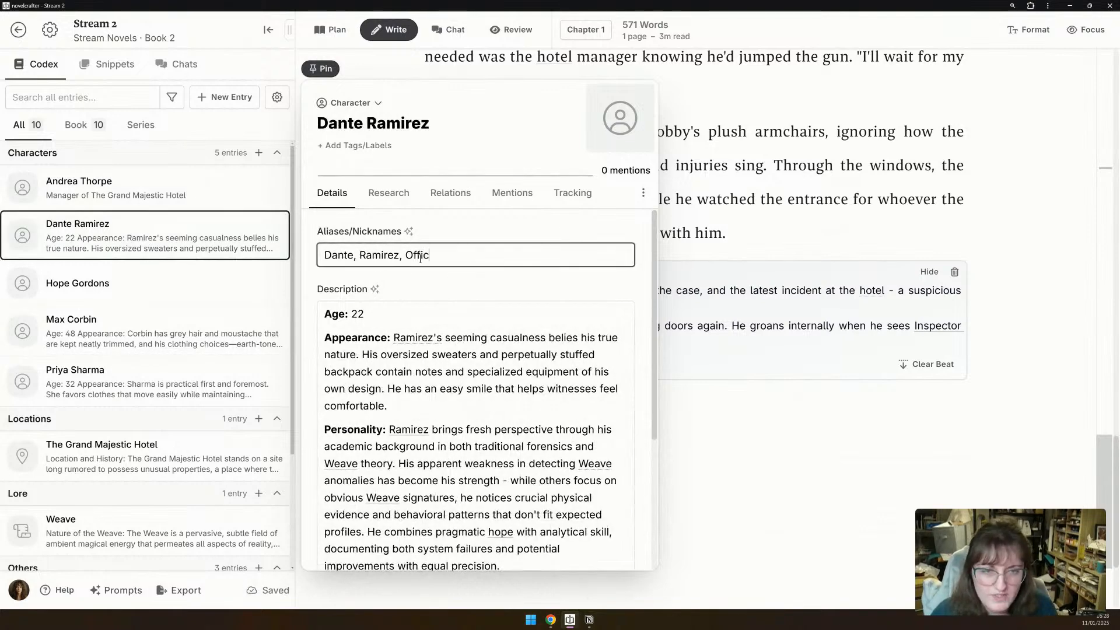
key("BackSpace")
key("BackSpace")
key("BackSpace")
key("BackSpace")
key("BackSpace")
key("BackSpace")
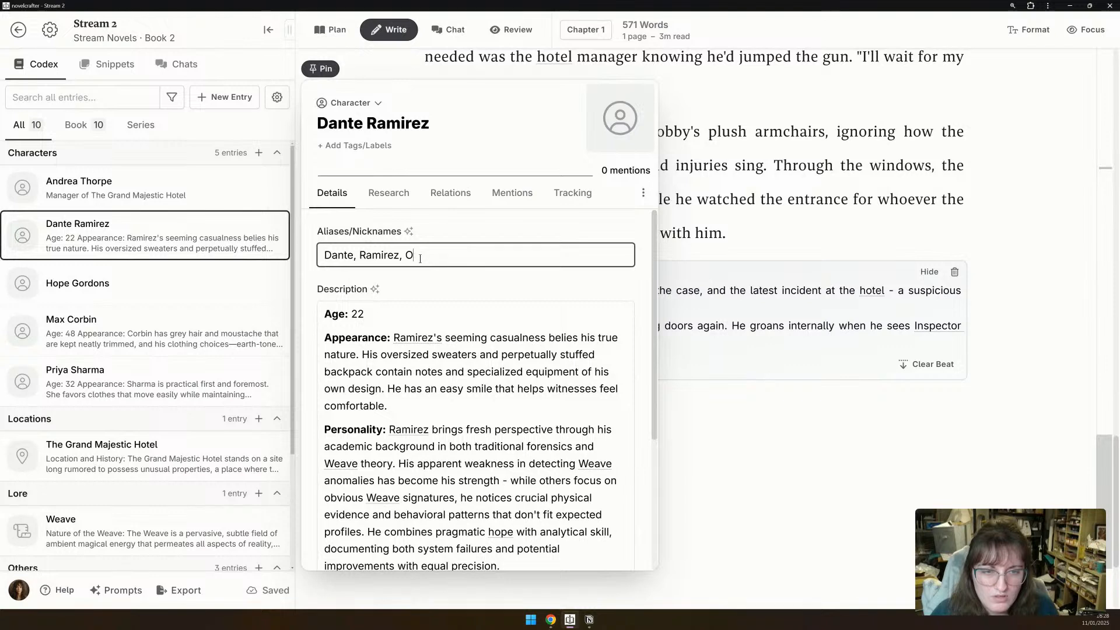
type("Technician")
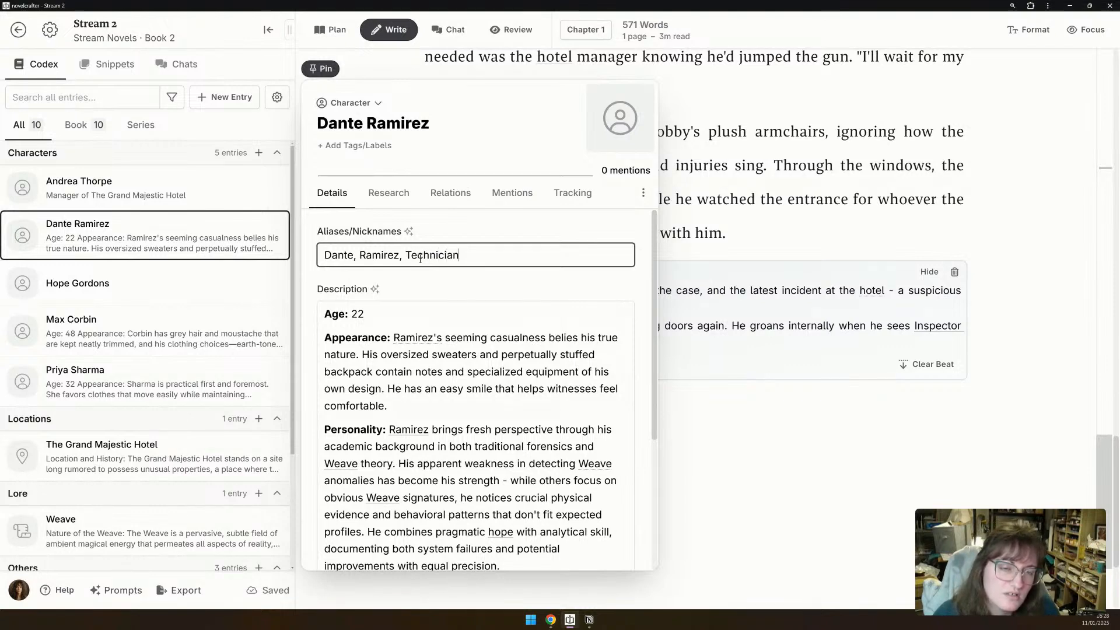
type(" Ramirez")
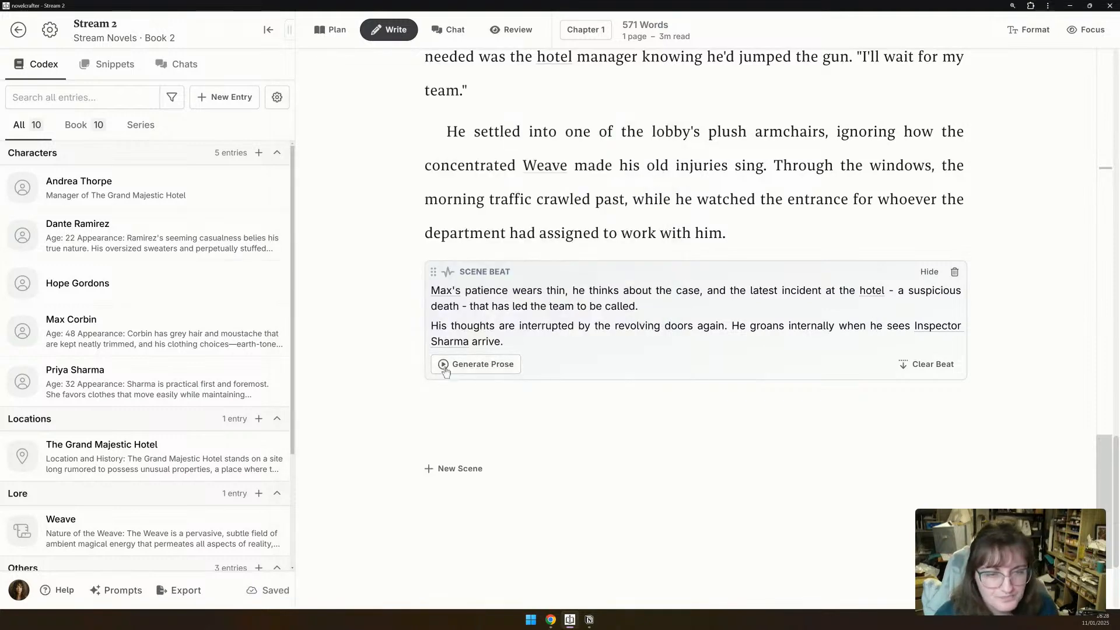
Generate prose from the scene beat about Inspector Sharma's arrival with the last-used General Purpose prompt, and apply it to the chapter.
left_click(482, 364)
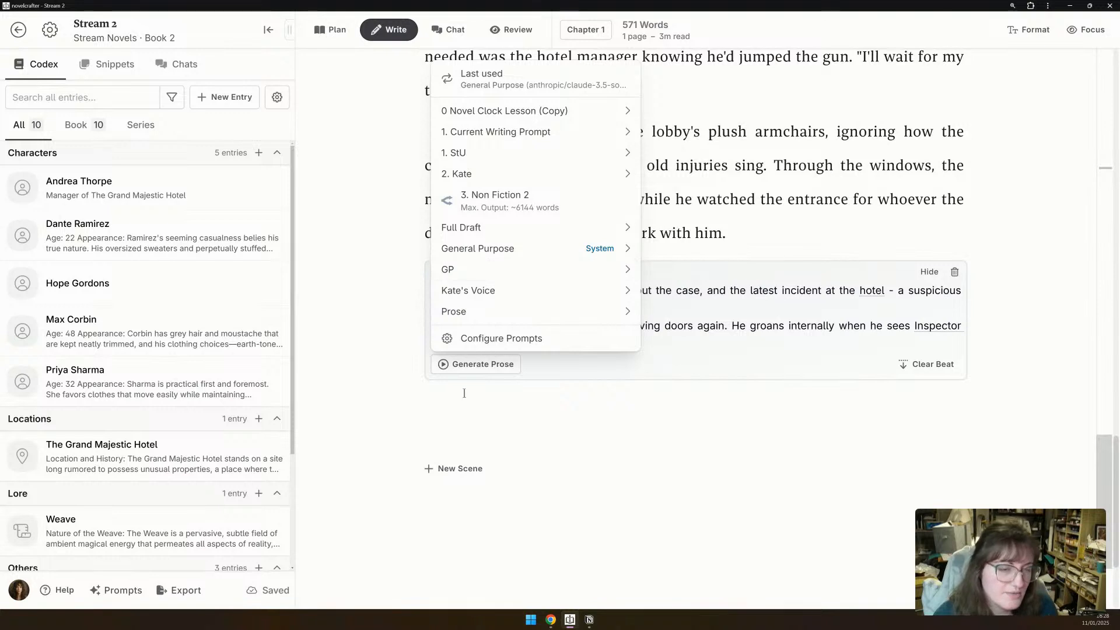
left_click(549, 88)
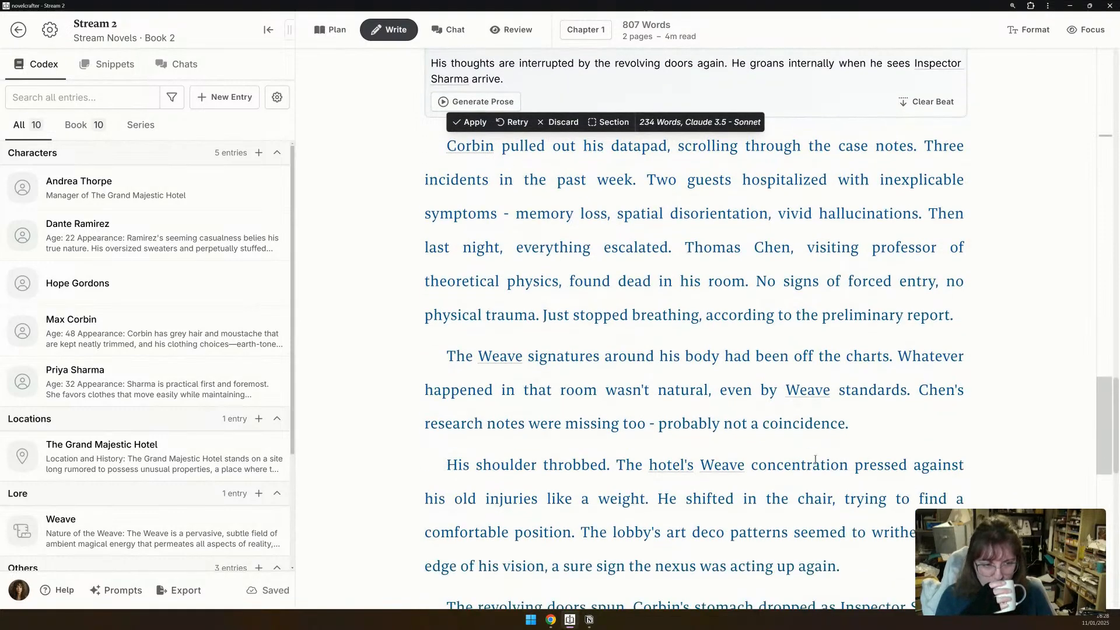
scroll(815, 459, "down", 2)
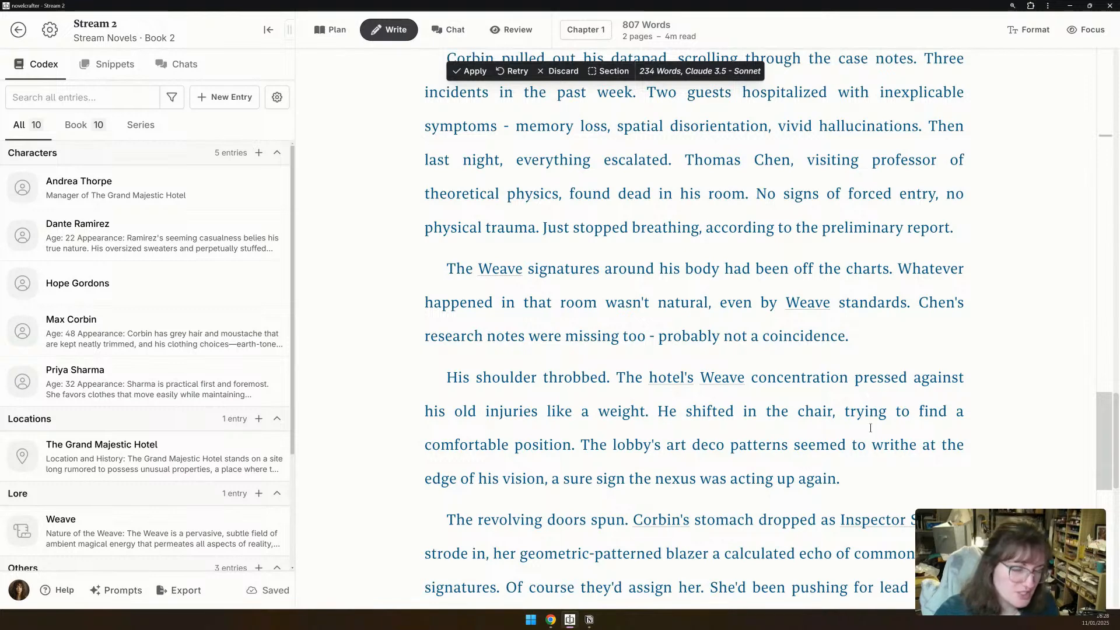
scroll(640, 502, "down", 2)
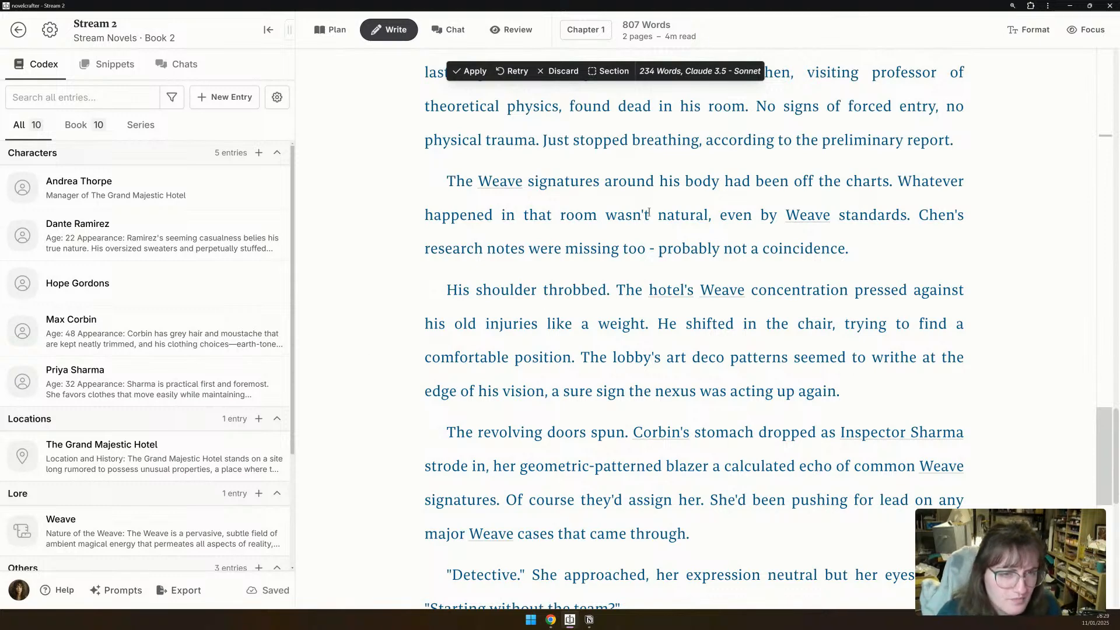
scroll(682, 207, "up", 2)
scroll(682, 207, "down", 4)
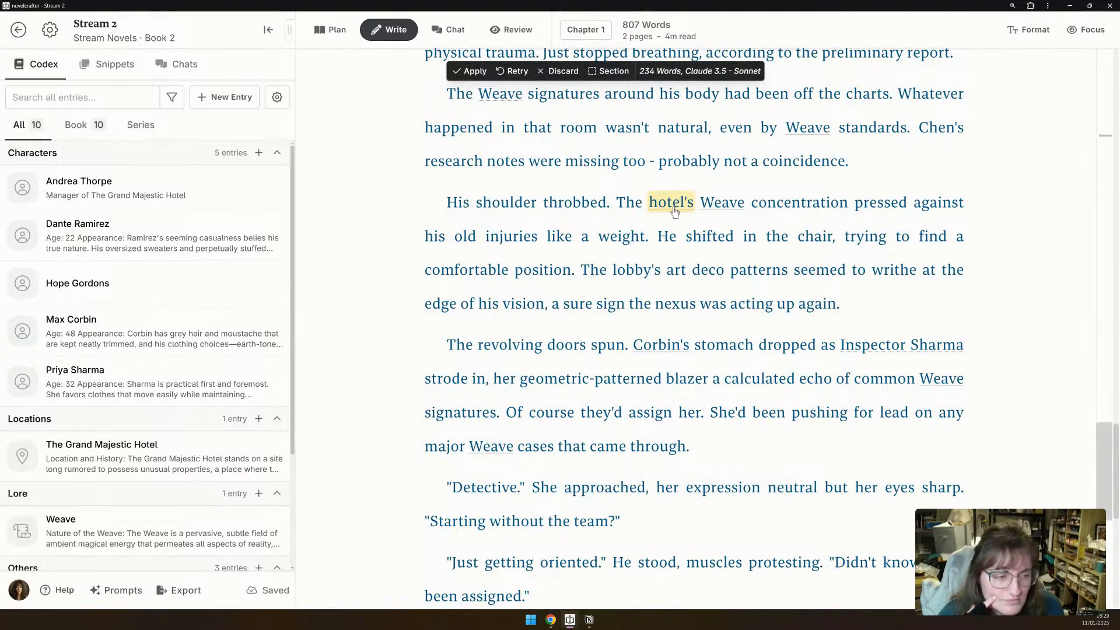
scroll(675, 211, "down", 1)
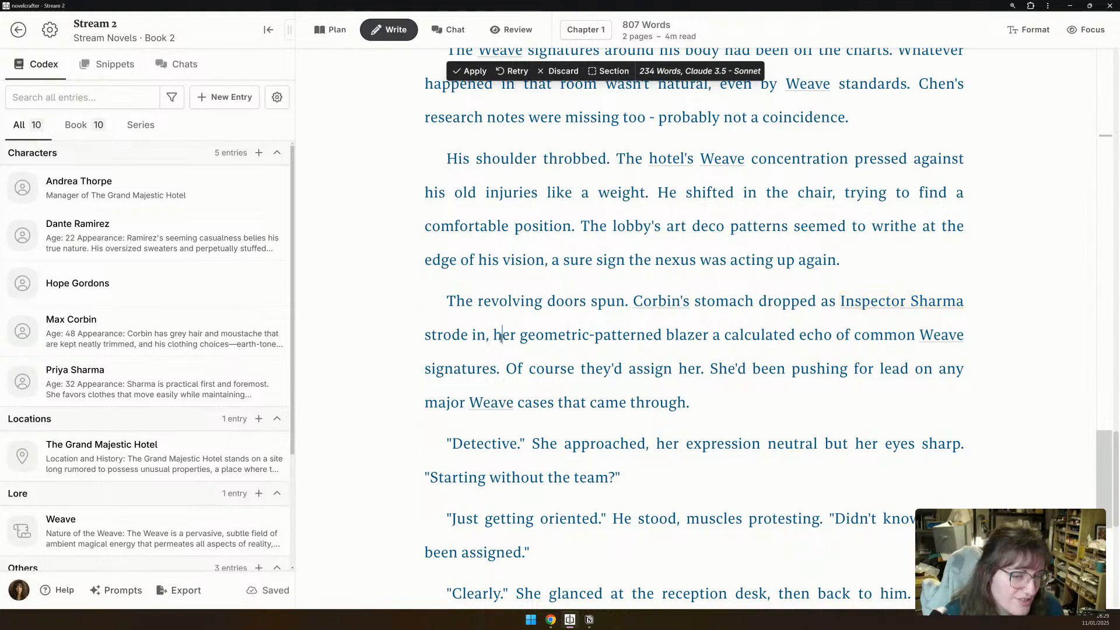
left_click_drag(500, 334, 502, 366)
left_click(693, 367)
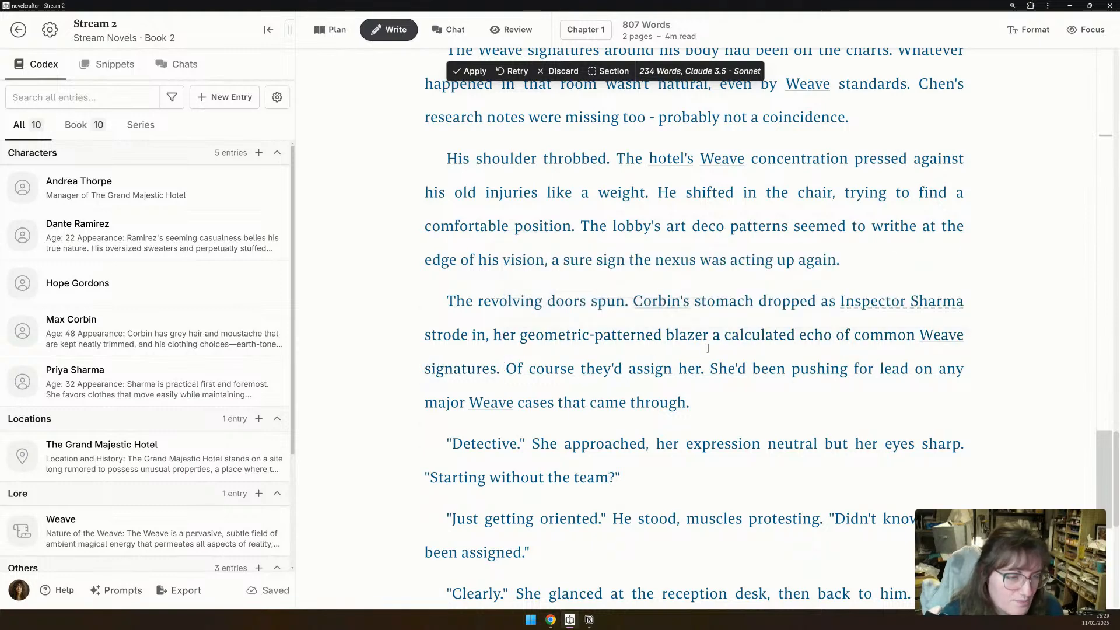
scroll(708, 350, "down", 2)
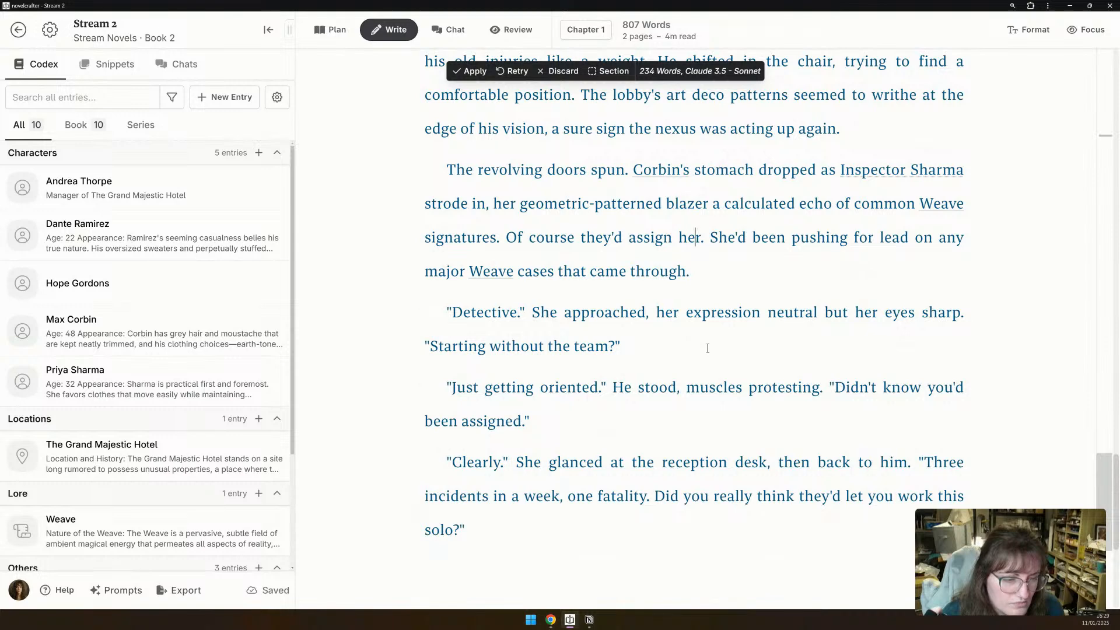
left_click(471, 71)
scroll(551, 367, "down", 2)
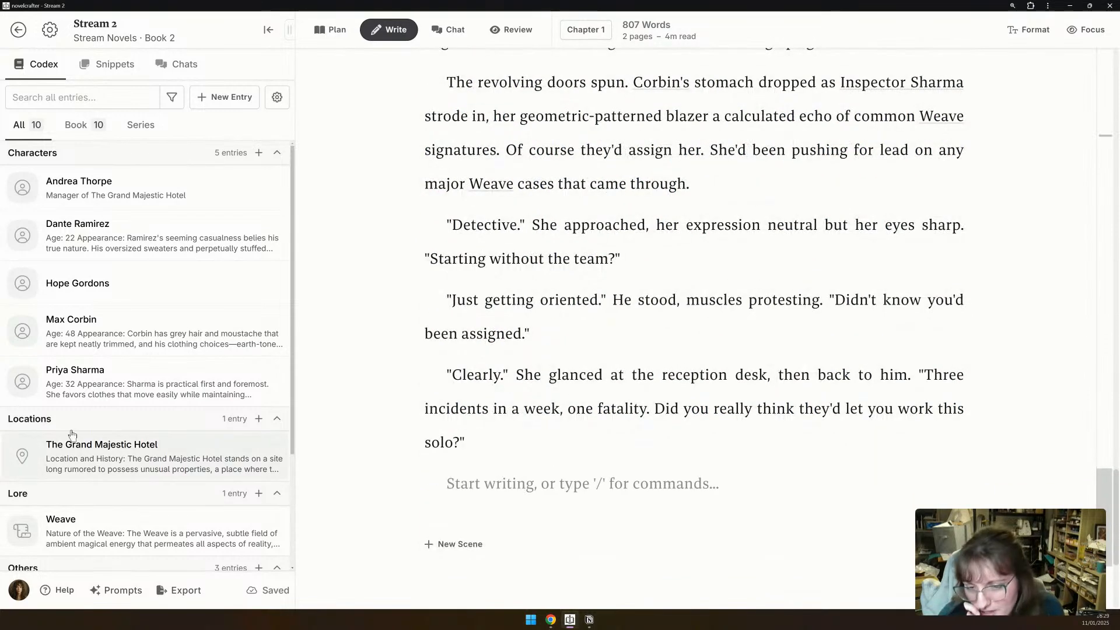
Create a Style Guide codex entry with the description "Hold back details from the reader - we don't want to dump everything about the story.".
scroll(132, 286, "down", 3)
left_click(217, 104)
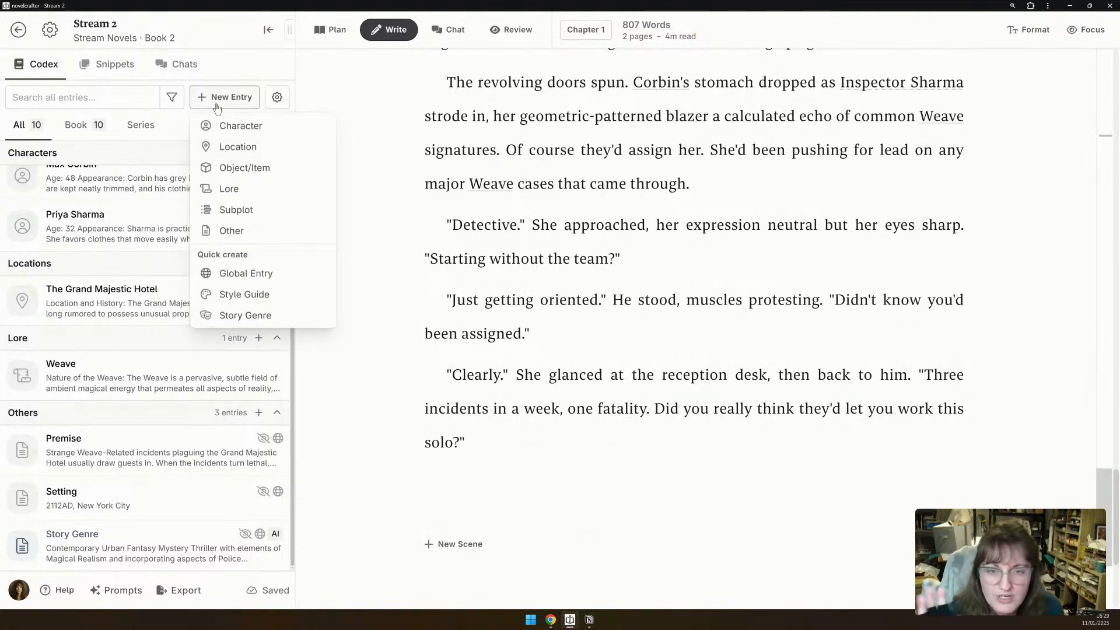
left_click(244, 294)
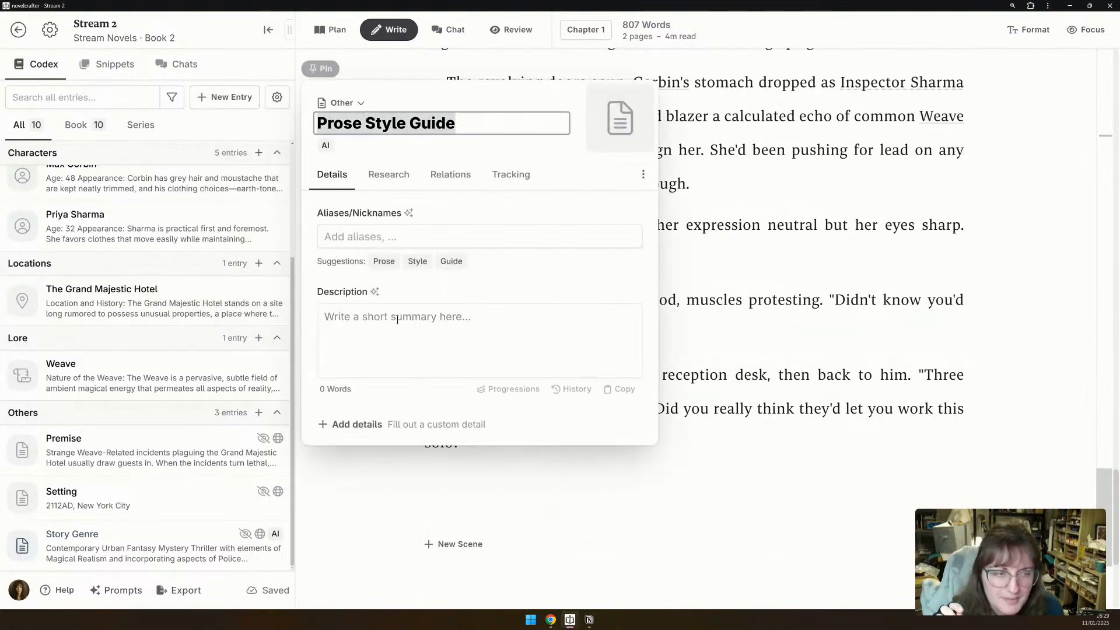
left_click(398, 319)
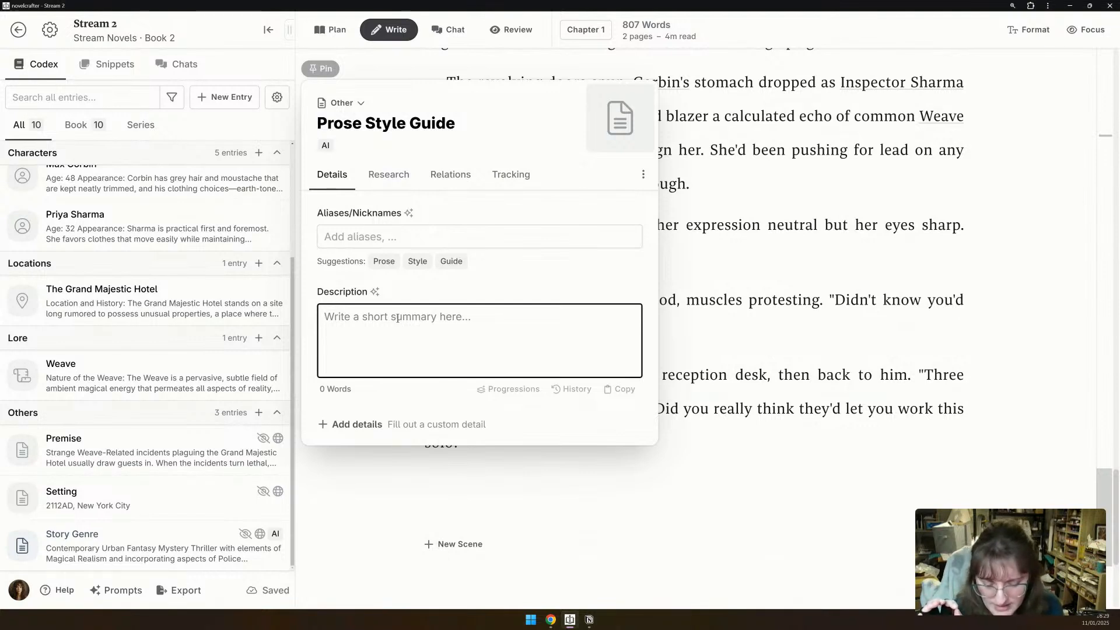
type("Hol")
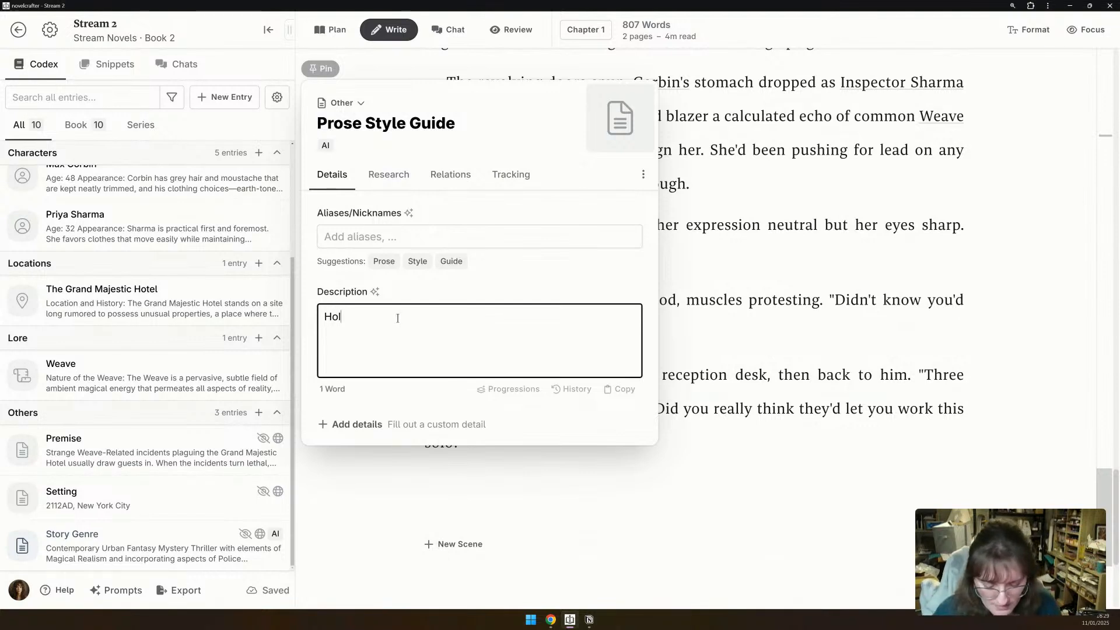
type("d back detail")
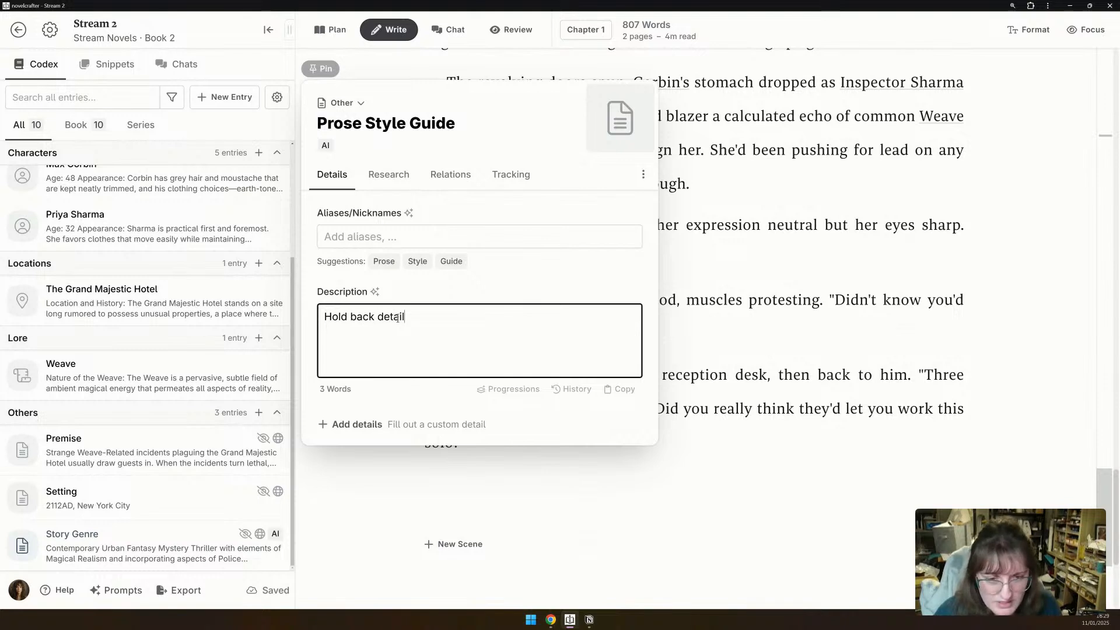
type("s from the r")
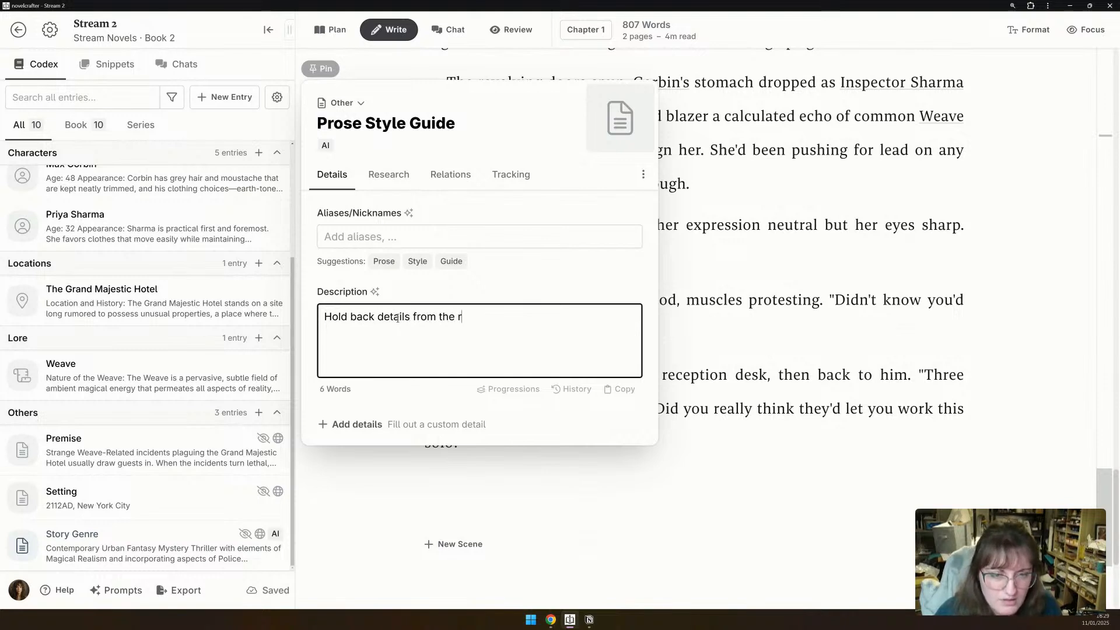
type("eader - we don't ")
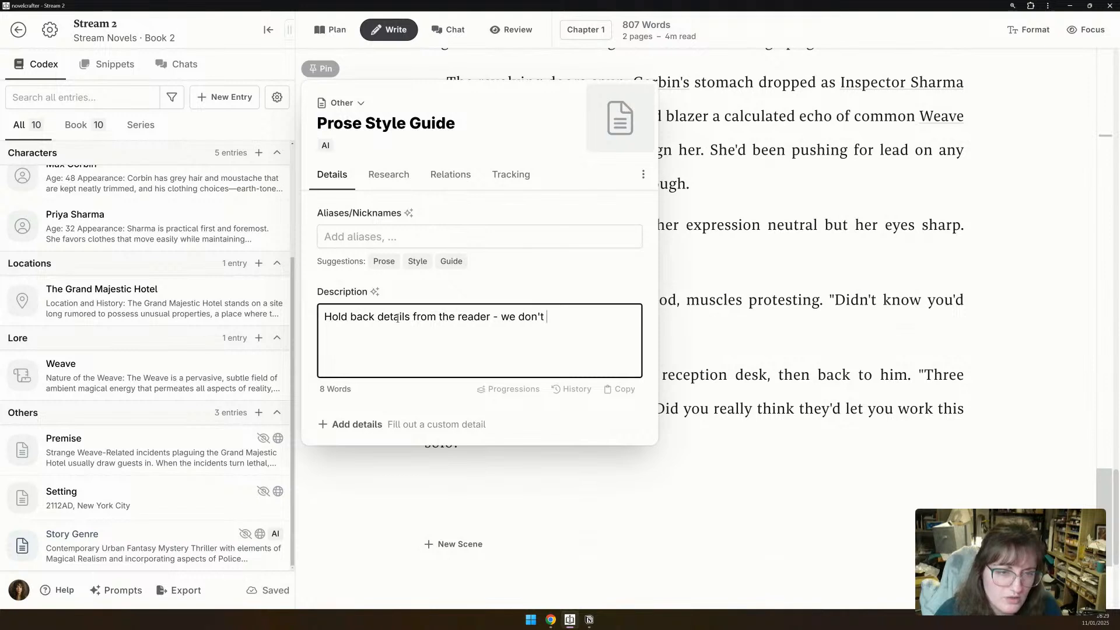
type("want to dump")
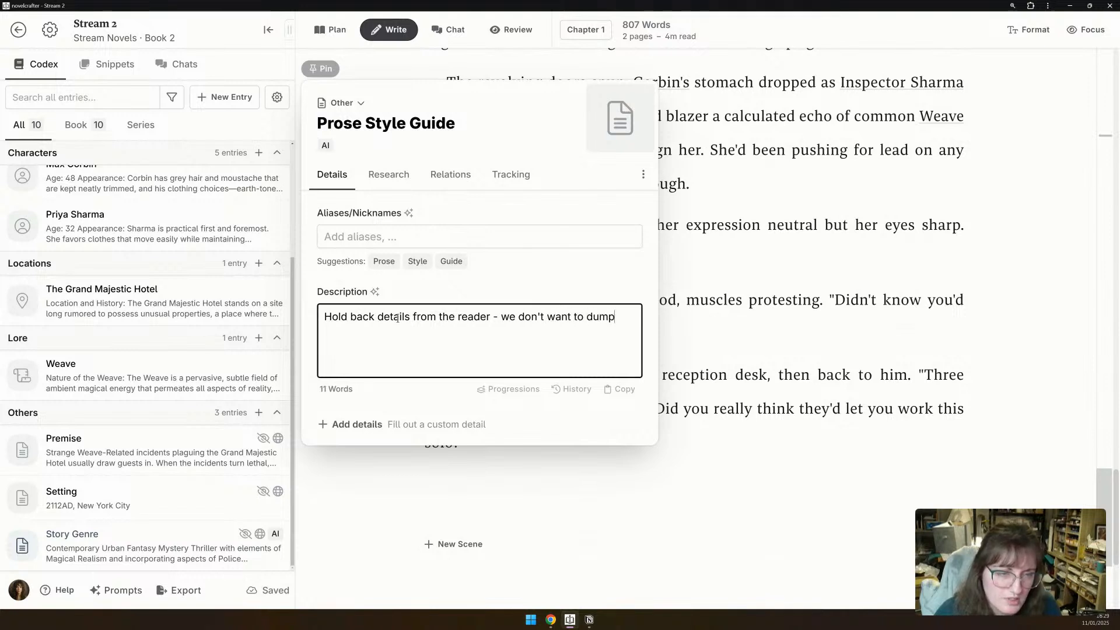
type(" everything about the story")
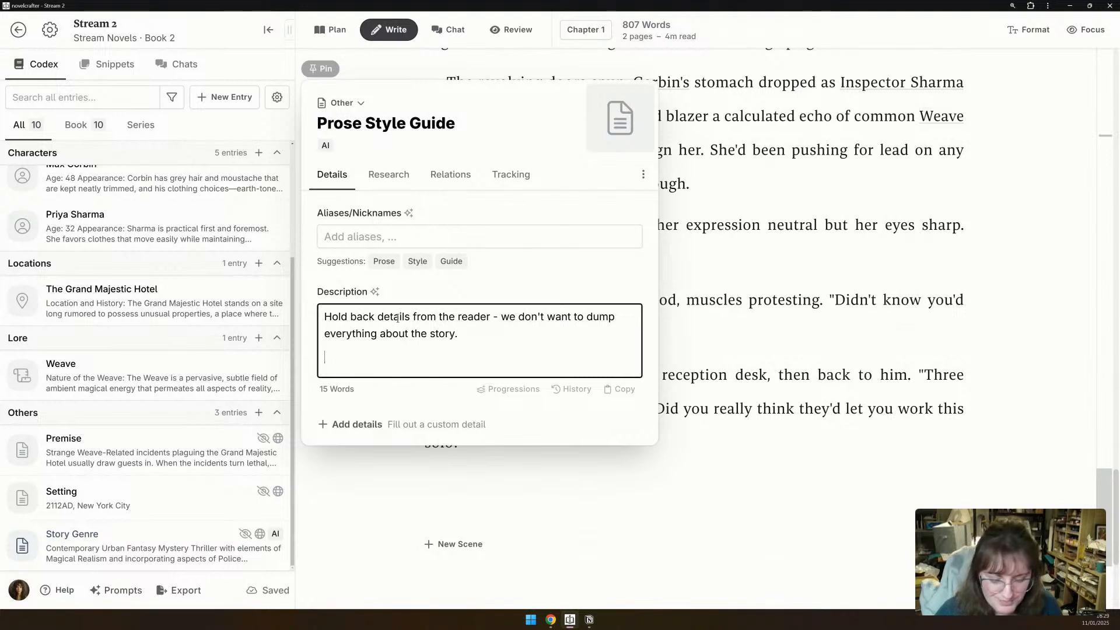
type(".")
Add a second paragraph, "Amp up the suspense", to the Prose Style Guide description and close the entry.
key("Return")
type("Amp up")
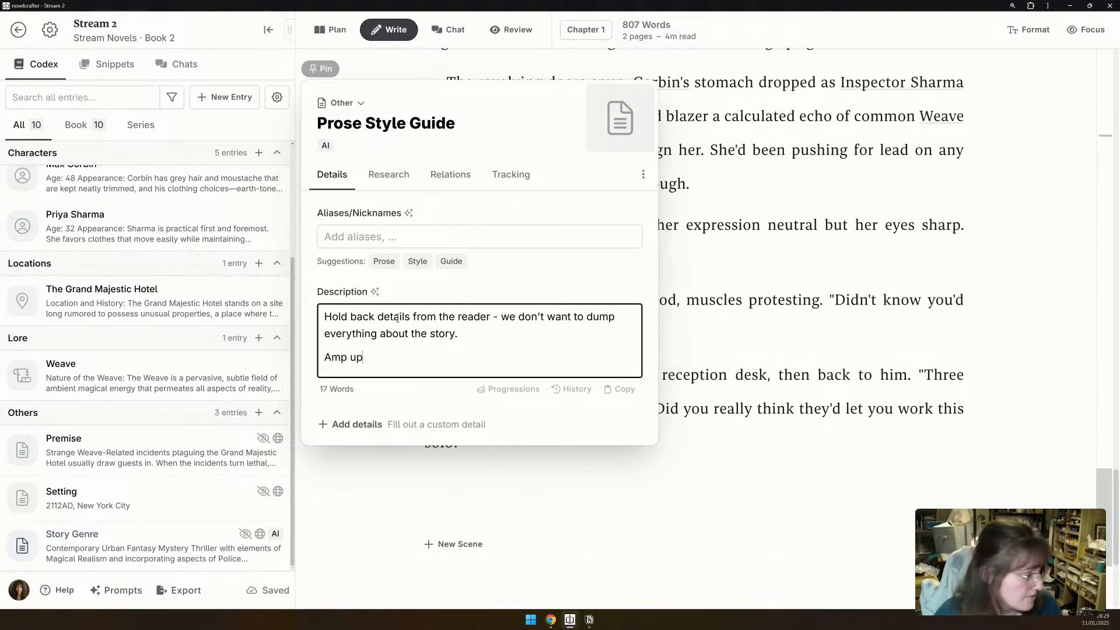
type(" the suspense")
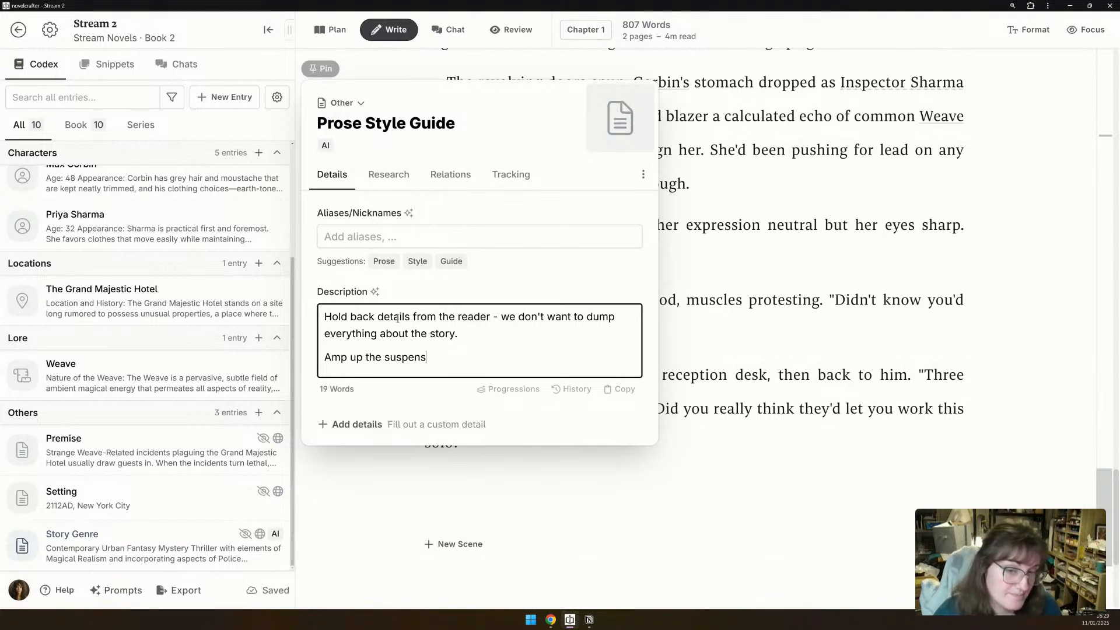
left_click(825, 325)
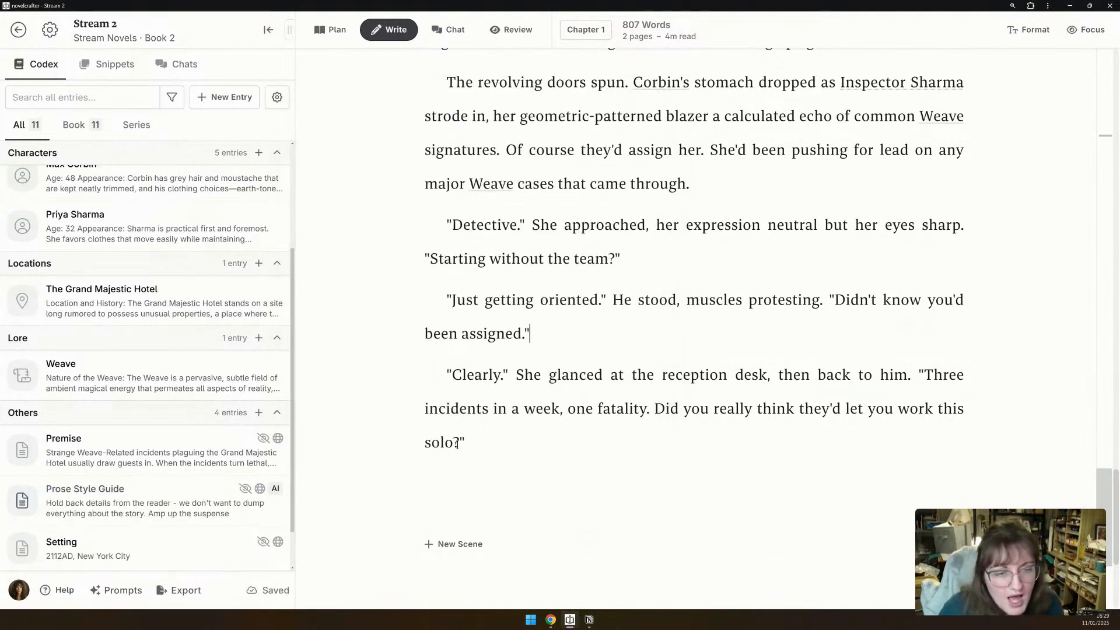
Wrap all the prose generated below the last scene beat in a section.
left_click_drag(529, 438, 410, 275)
scroll(411, 271, "up", 10)
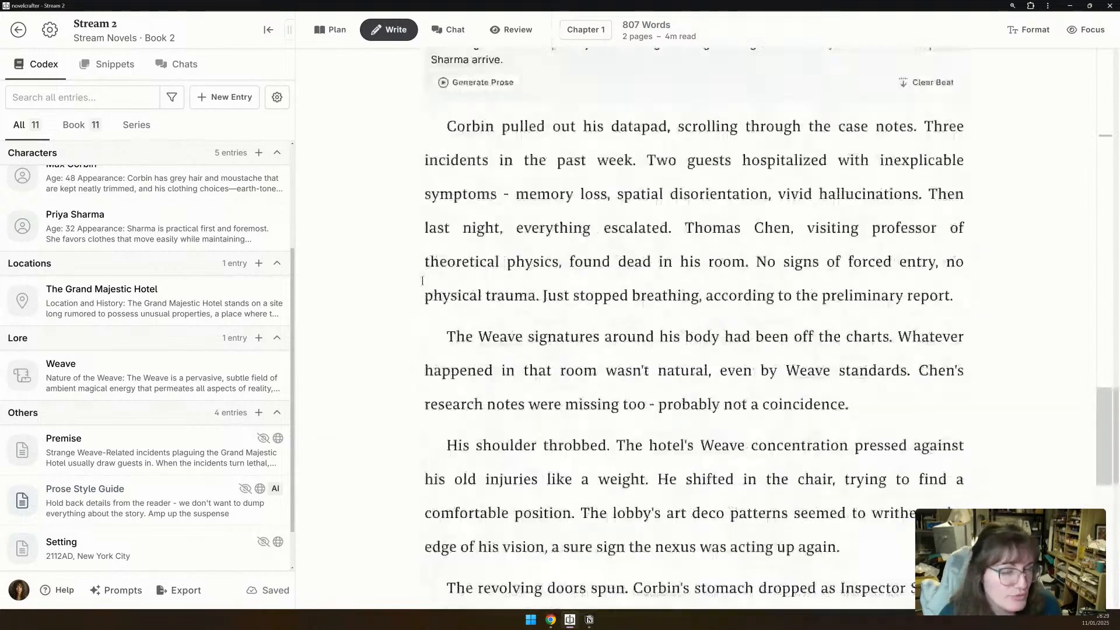
scroll(423, 283, "up", 1)
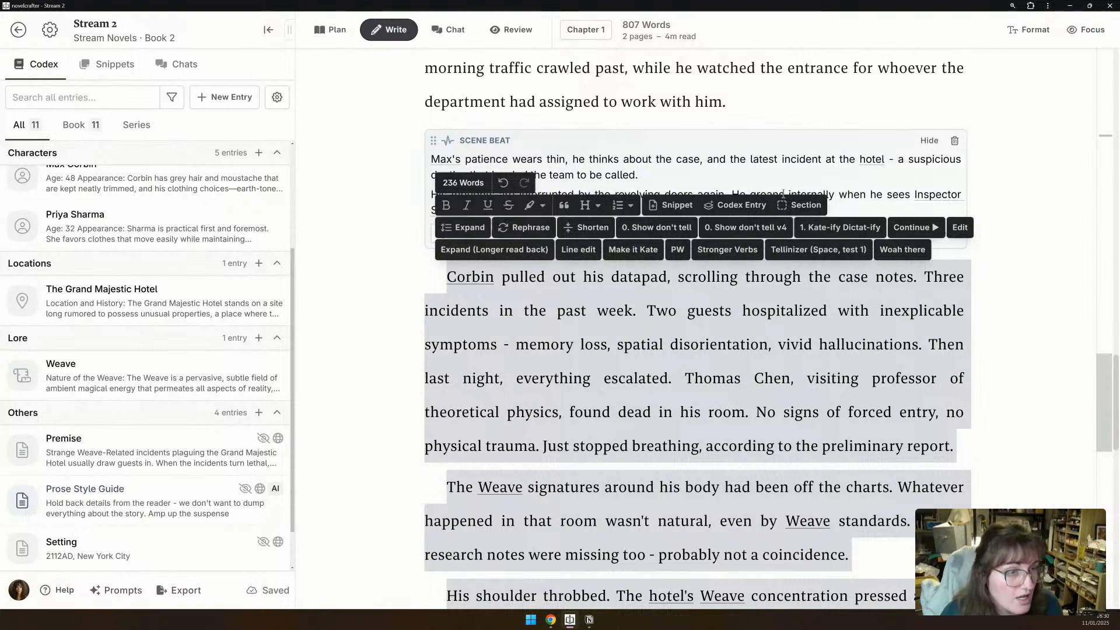
left_click(799, 205)
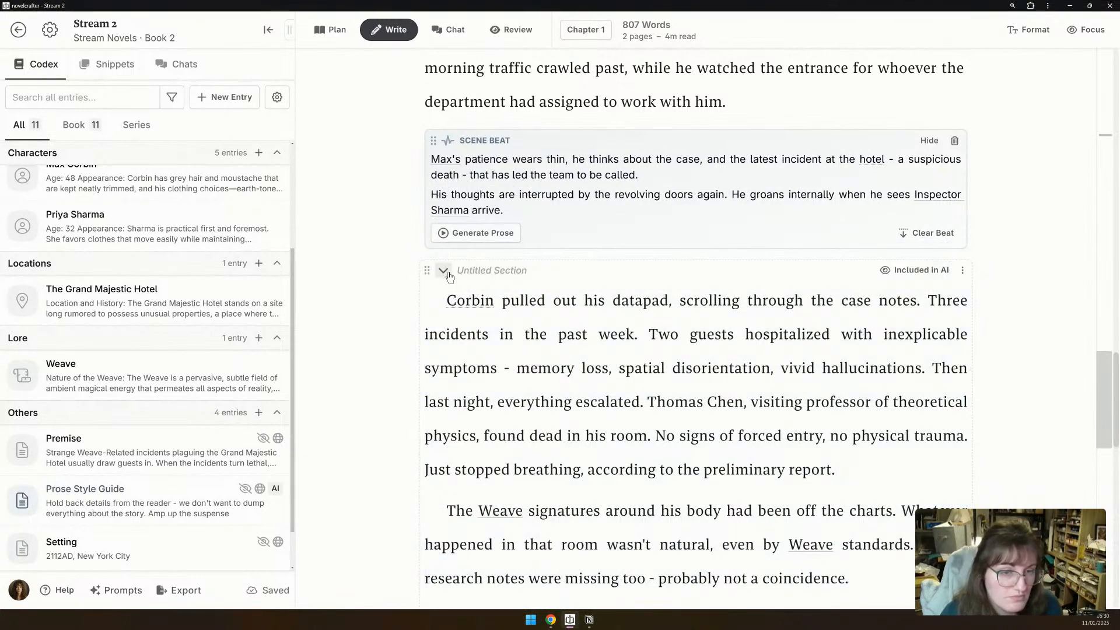
Collapse the new section and title it "Attempt 1".
left_click(444, 271)
left_click(505, 270)
type("At")
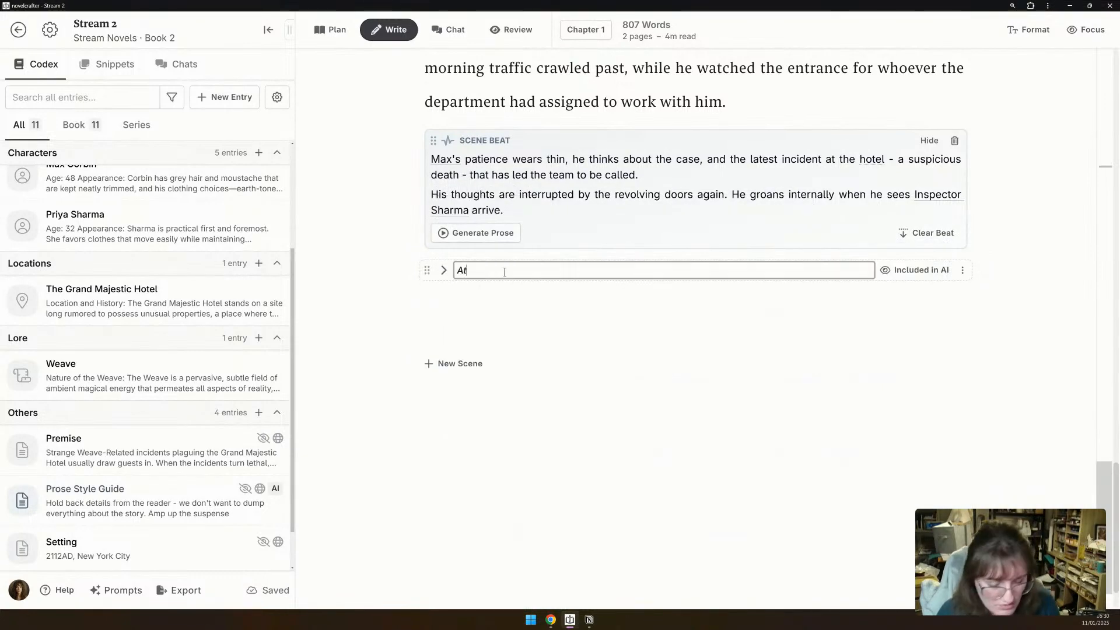
type("tempt 1")
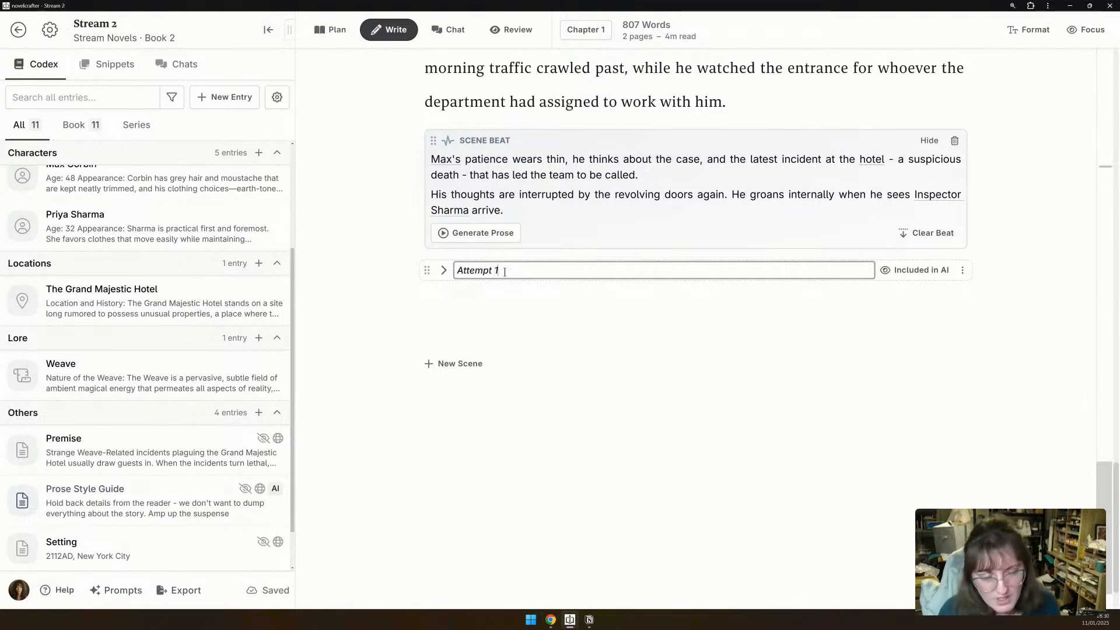
Generate a second version of the prose from the same scene beat with the last-used General Purpose prompt.
left_click(458, 234)
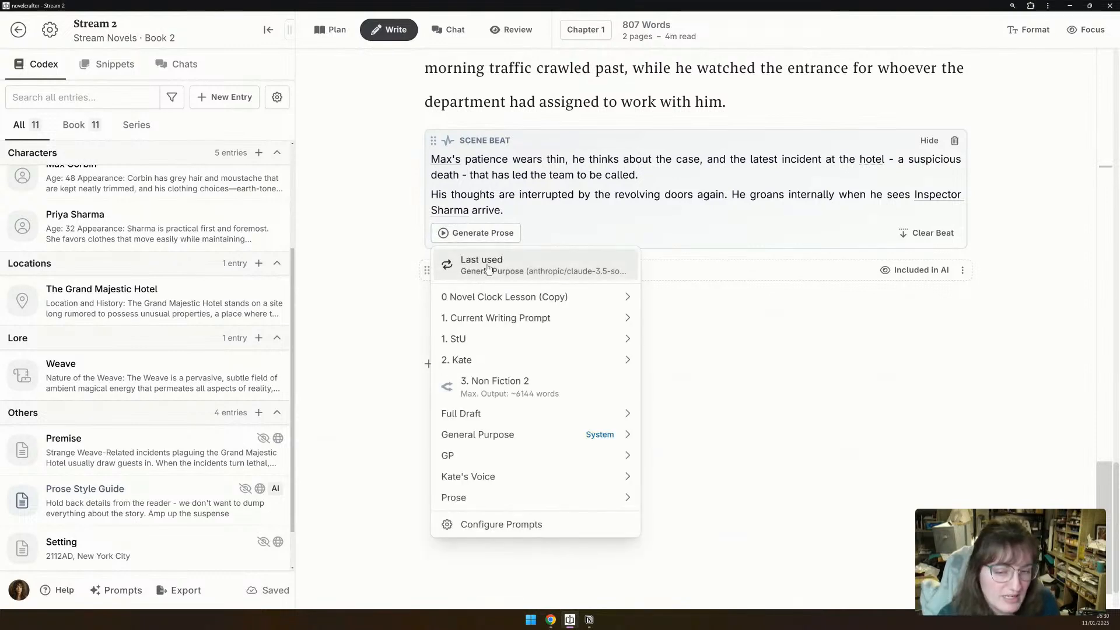
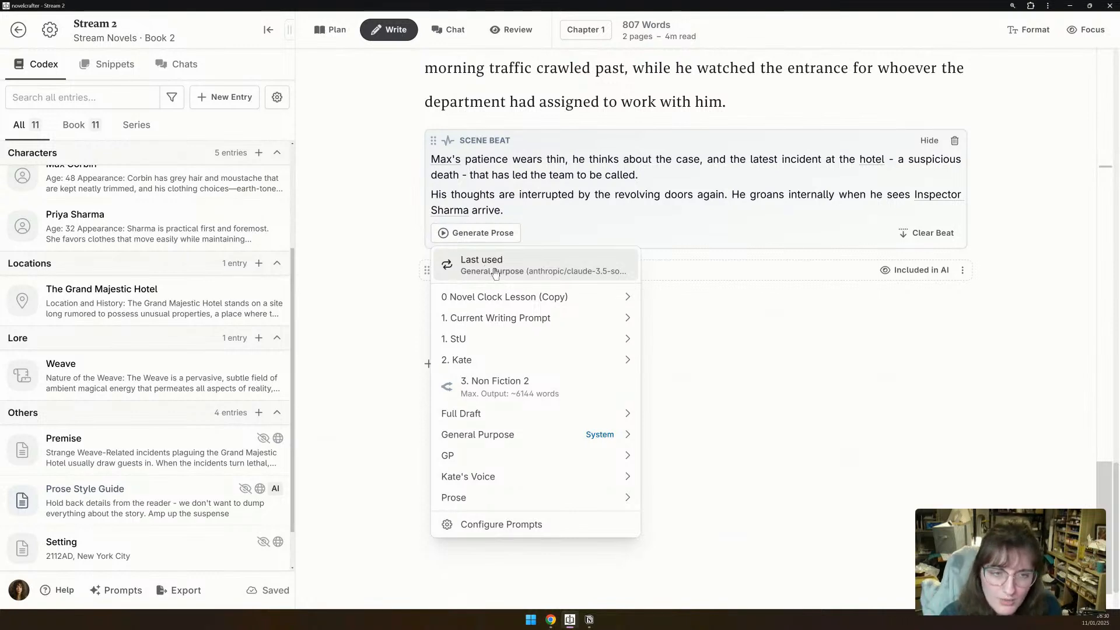
left_click(494, 273)
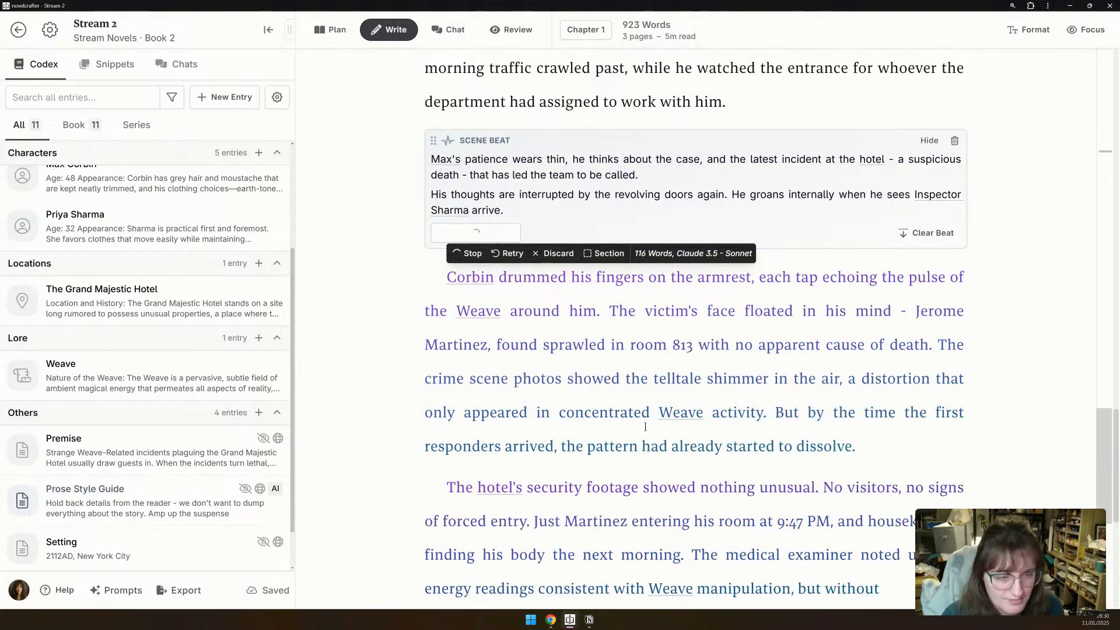
scroll(193, 426, "up", 3)
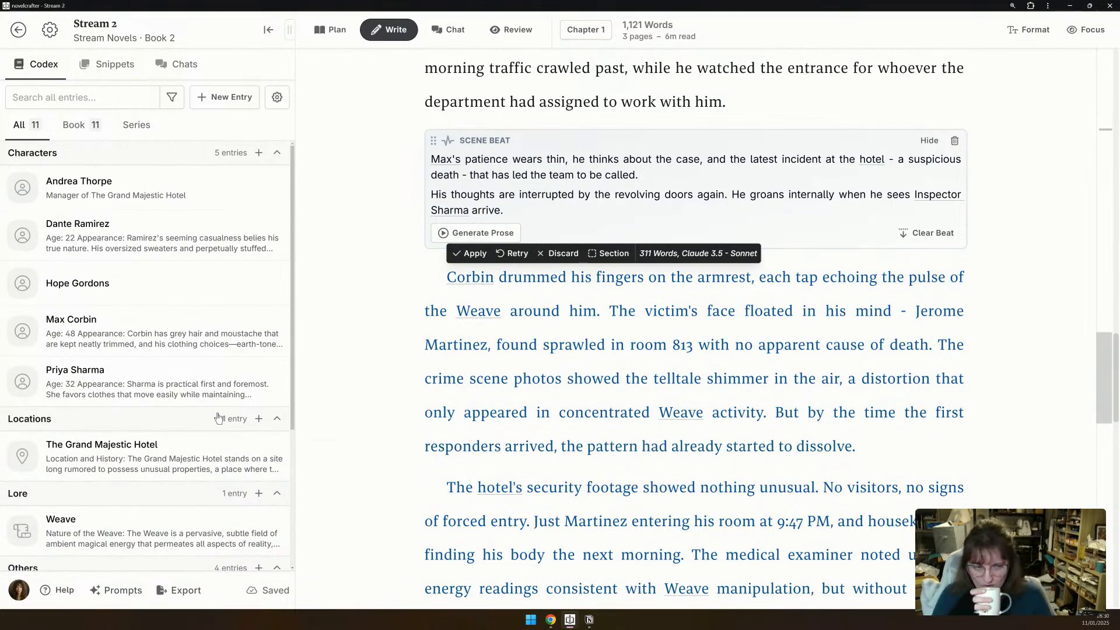
Read through the second generated version of the prose and apply it to the scene.
scroll(217, 418, "down", 1)
scroll(417, 373, "down", 2)
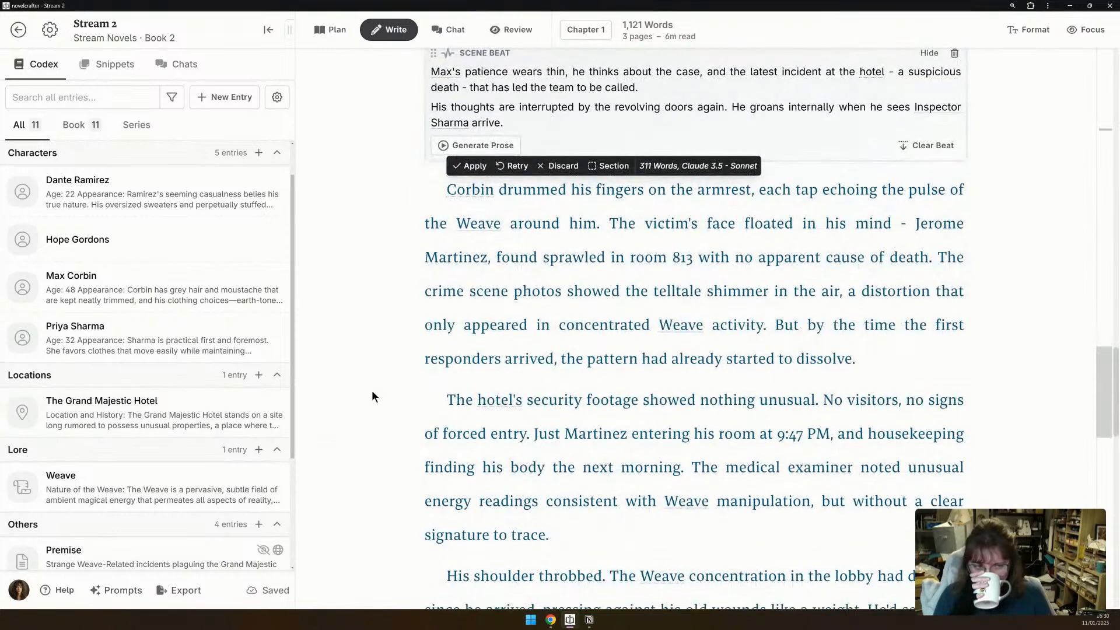
scroll(355, 400, "down", 2)
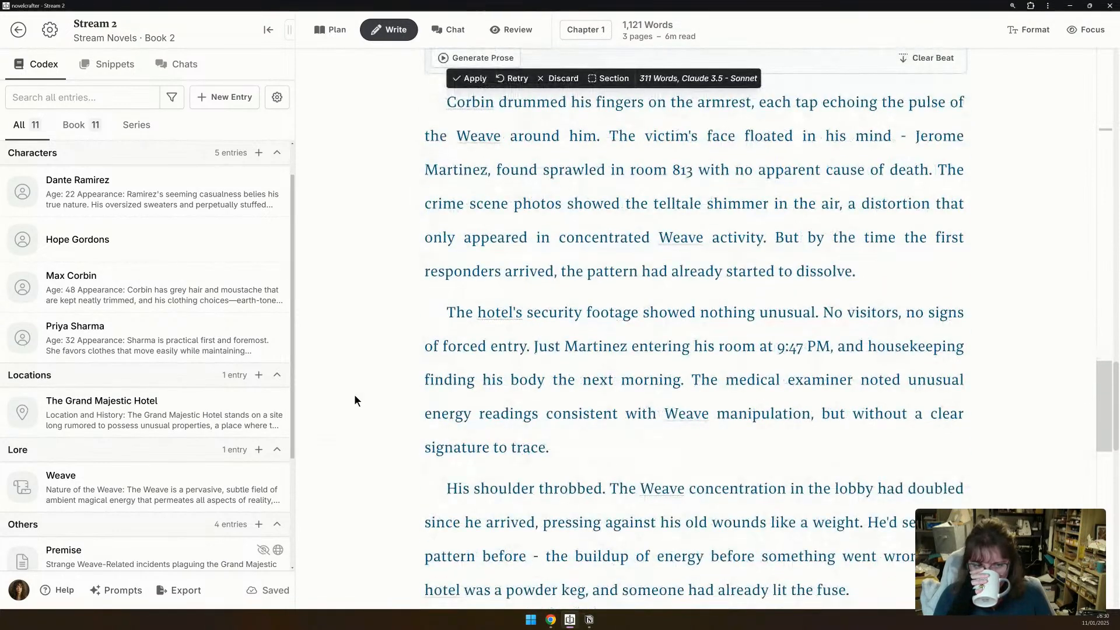
scroll(355, 400, "down", 1)
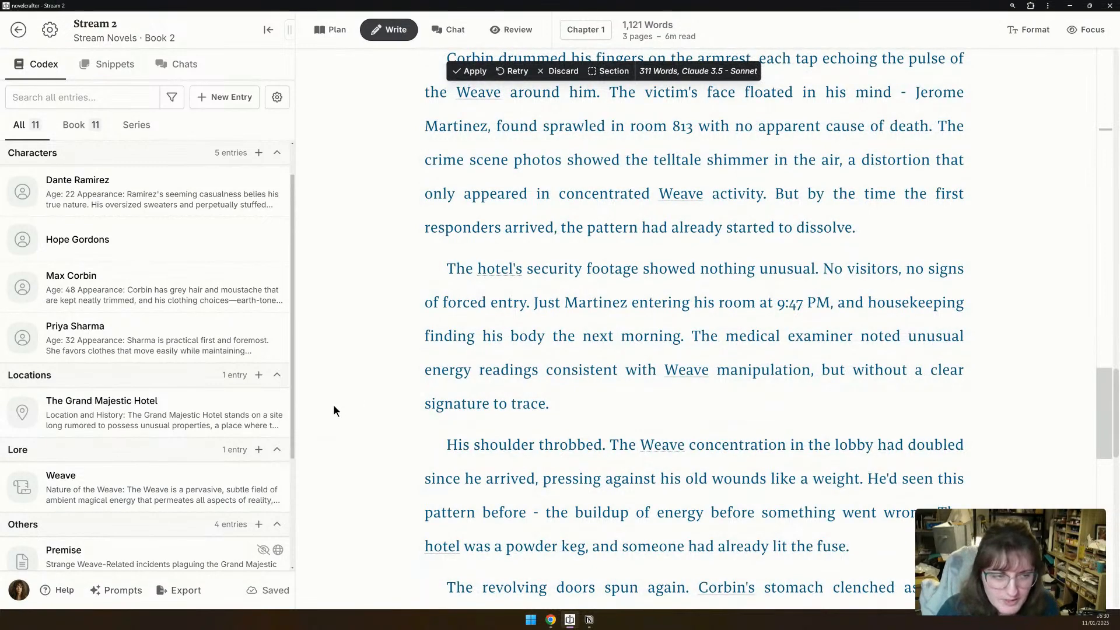
scroll(334, 402, "down", 2)
scroll(334, 403, "down", 2)
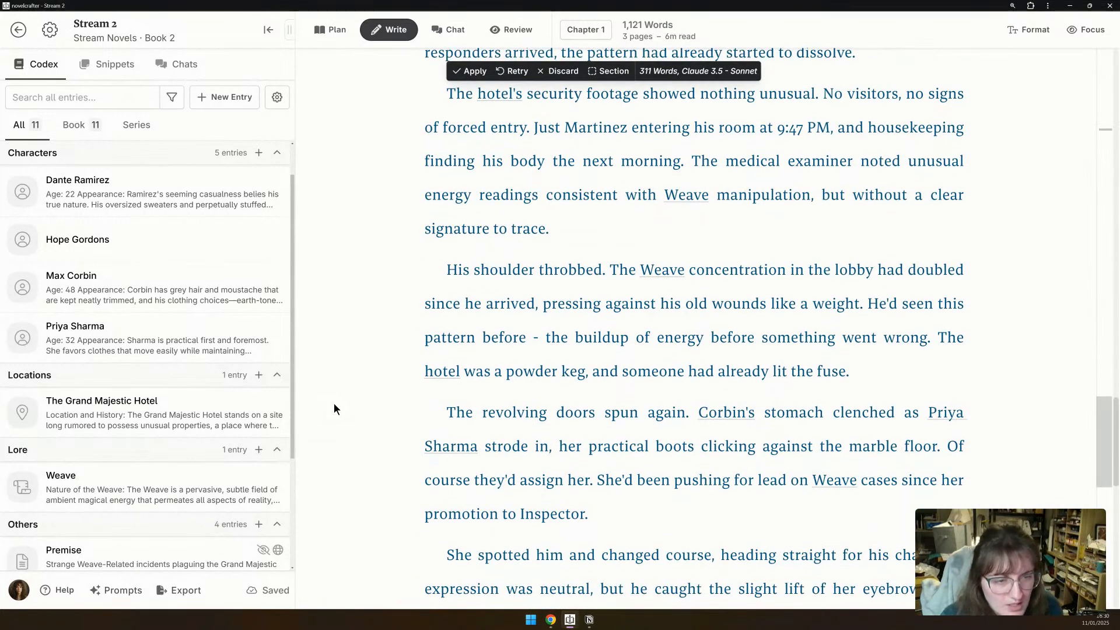
scroll(334, 408, "down", 2)
scroll(334, 408, "down", 2)
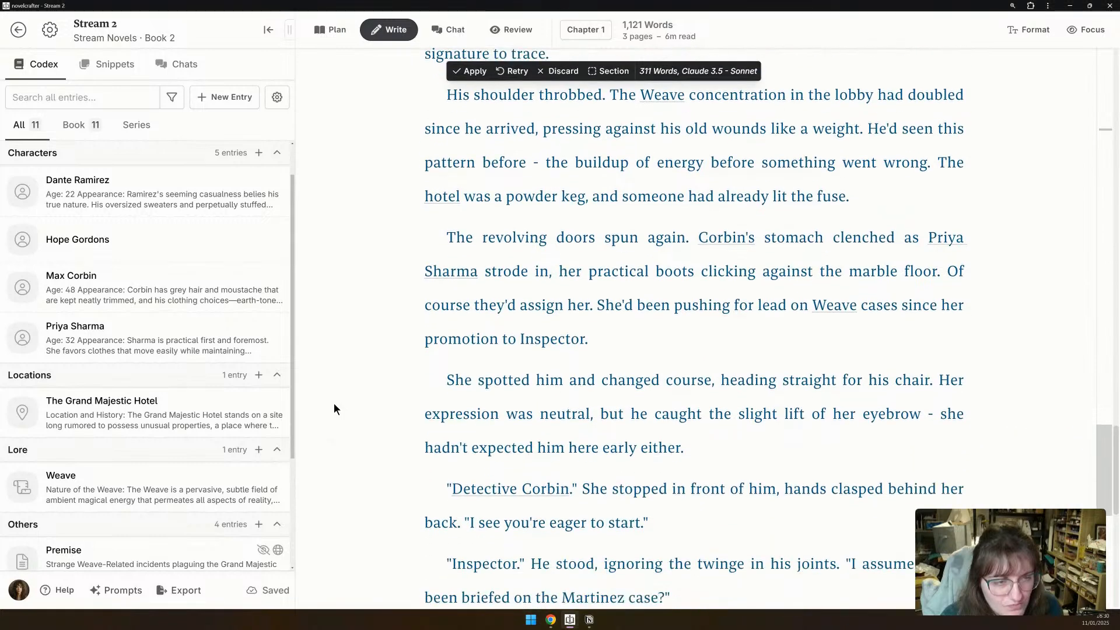
scroll(334, 409, "down", 1)
scroll(334, 404, "down", 1)
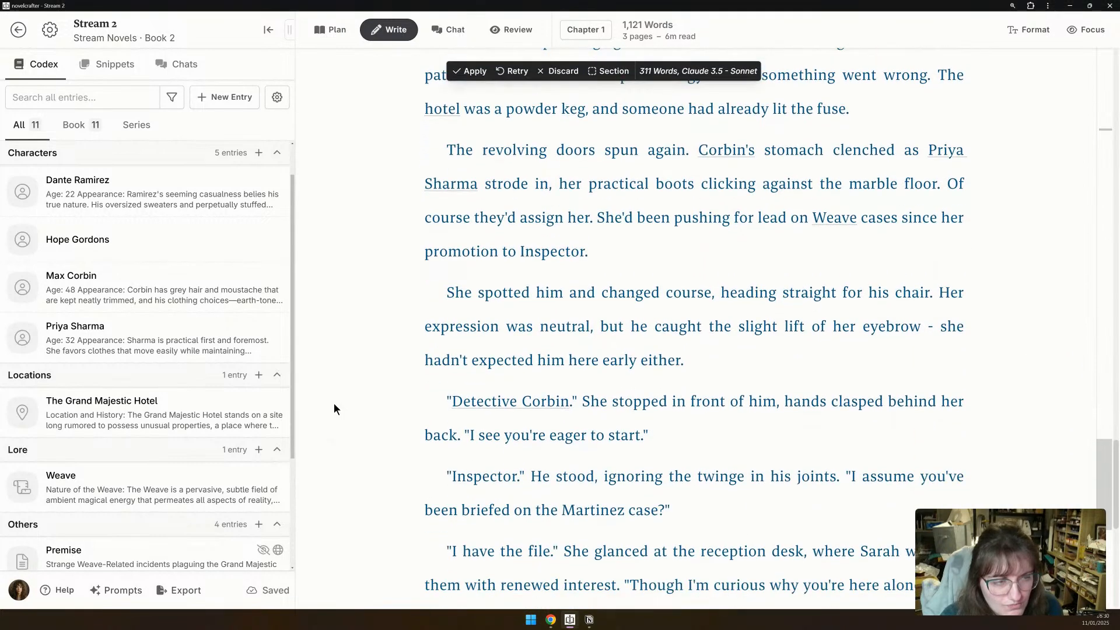
scroll(334, 404, "down", 1)
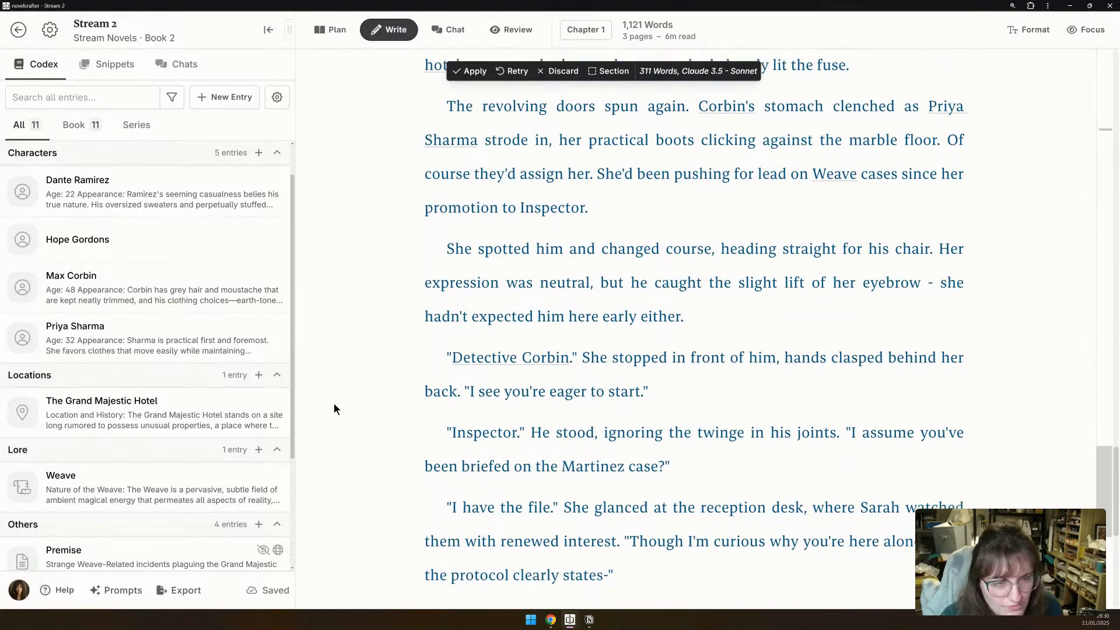
scroll(334, 404, "down", 2)
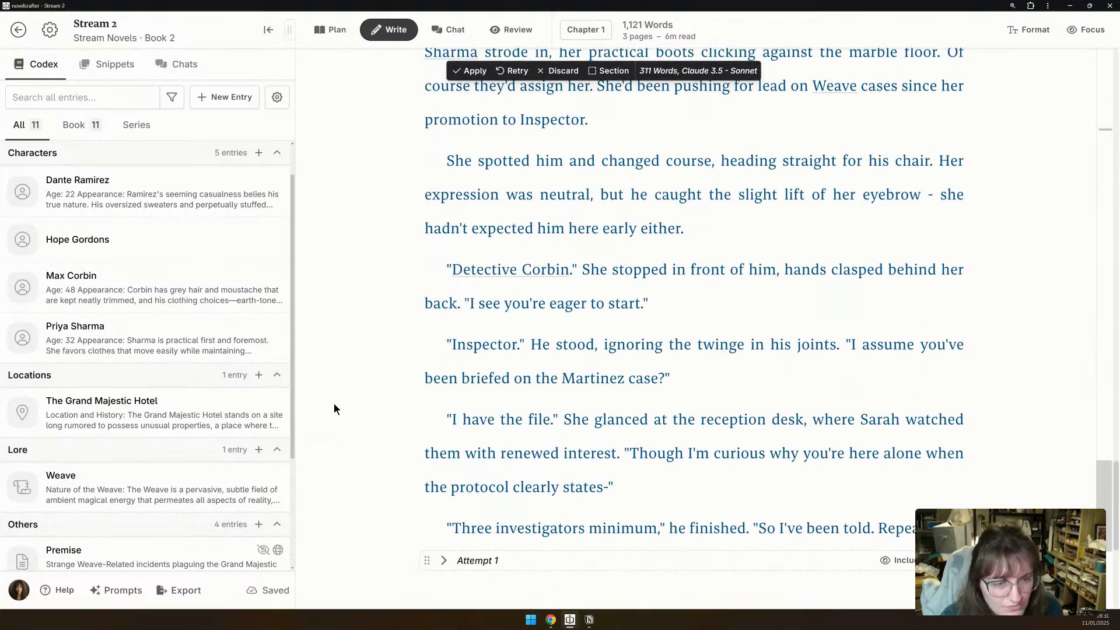
scroll(334, 403, "down", 1)
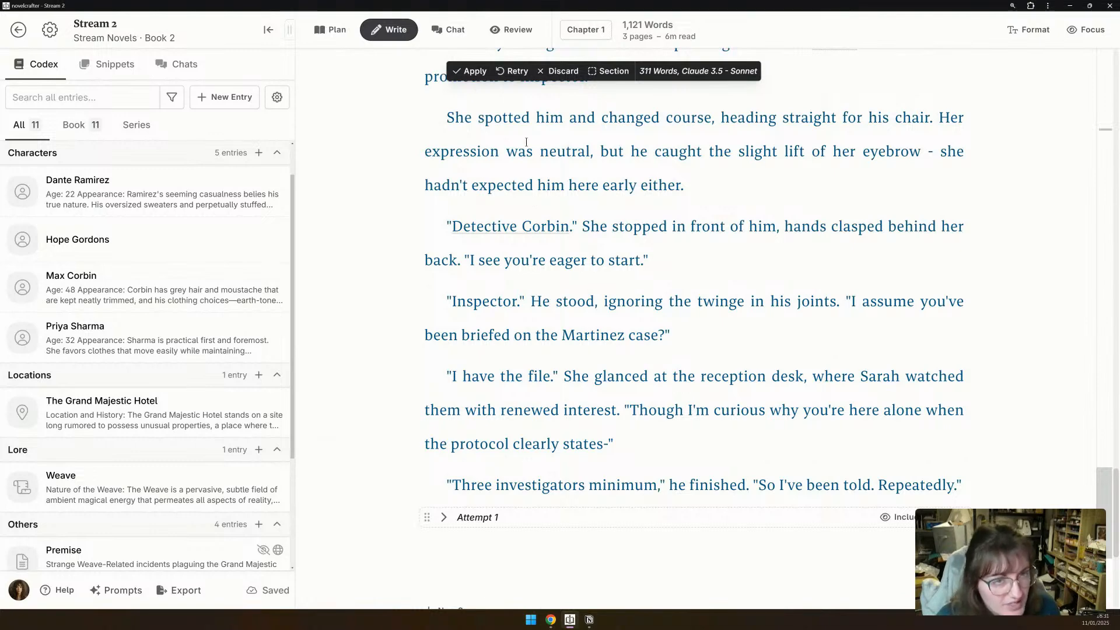
left_click(470, 70)
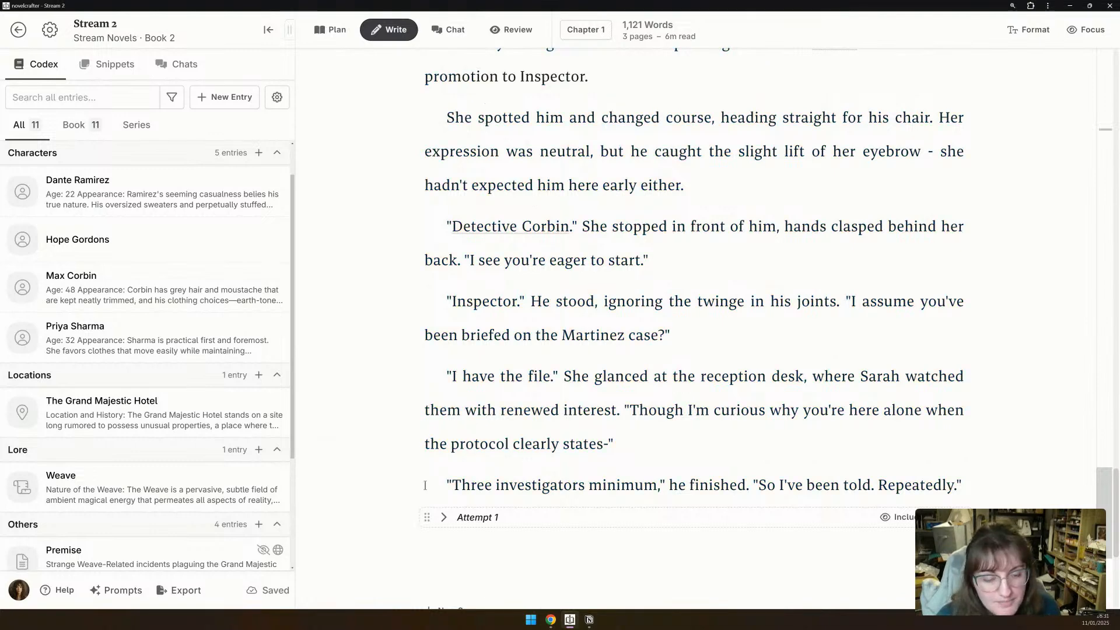
Exclude the "Gemini 1.5 Flash" section from both the AI context and the word count.
scroll(452, 477, "up", 10)
scroll(1091, 178, "up", 10)
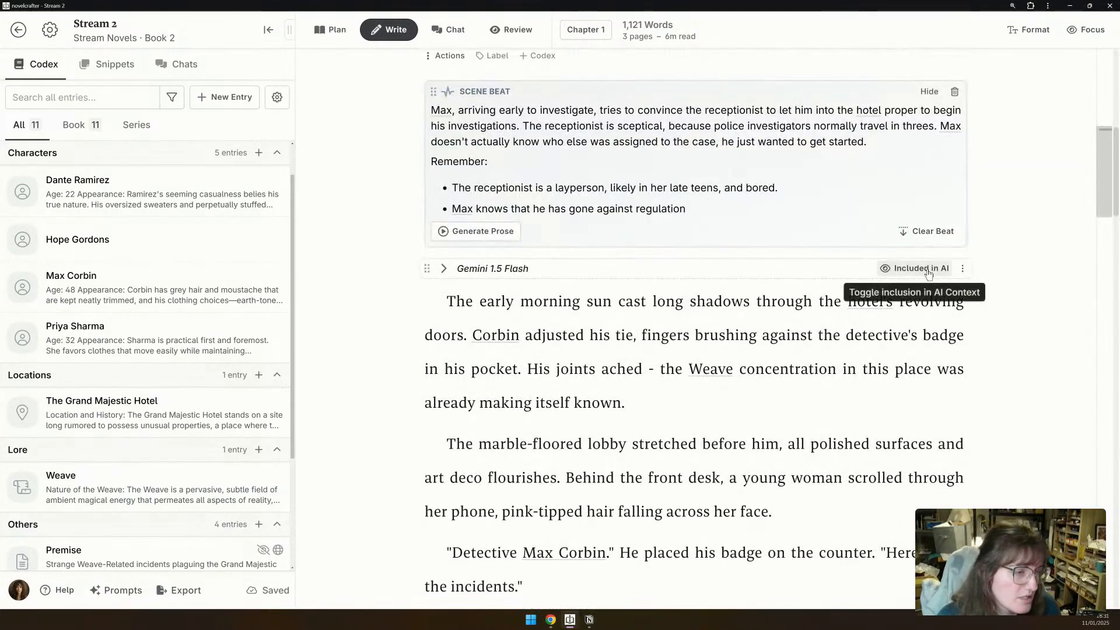
left_click(929, 271)
left_click(963, 269)
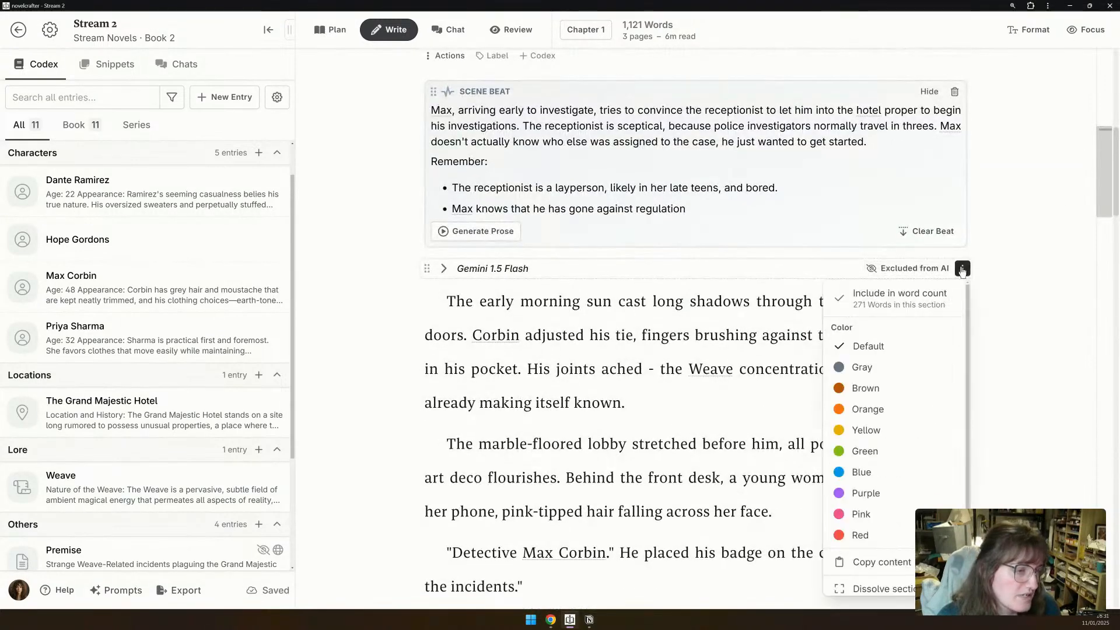
left_click(938, 297)
Exclude the "Attempt 1" section from both the word count and the AI context.
scroll(1098, 378, "down", 15)
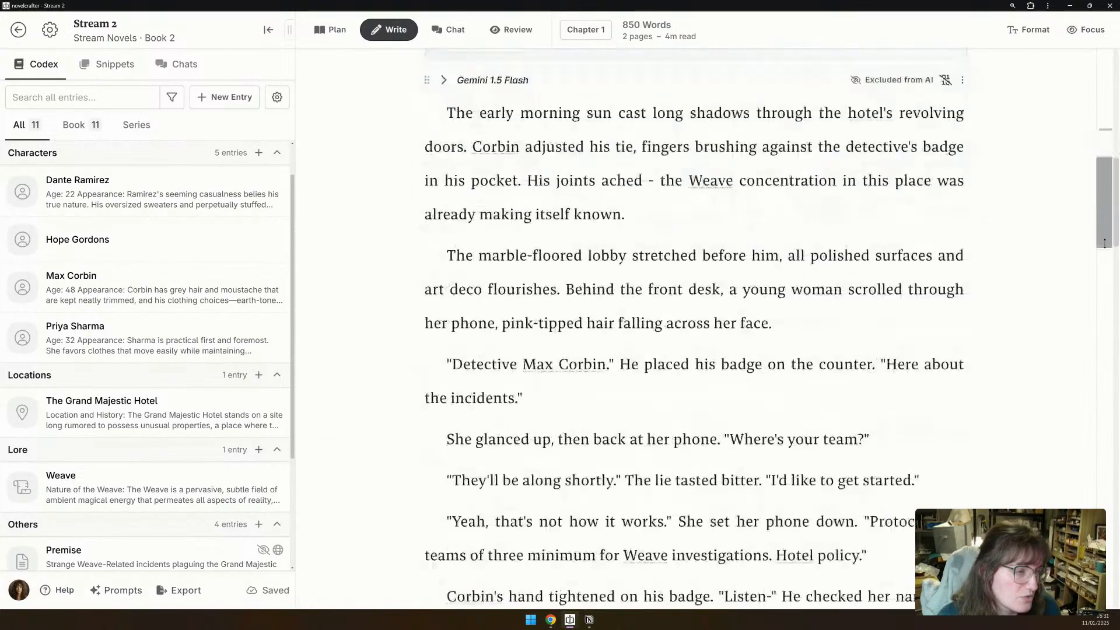
left_click_drag(1098, 378, 1110, 556)
left_click(961, 381)
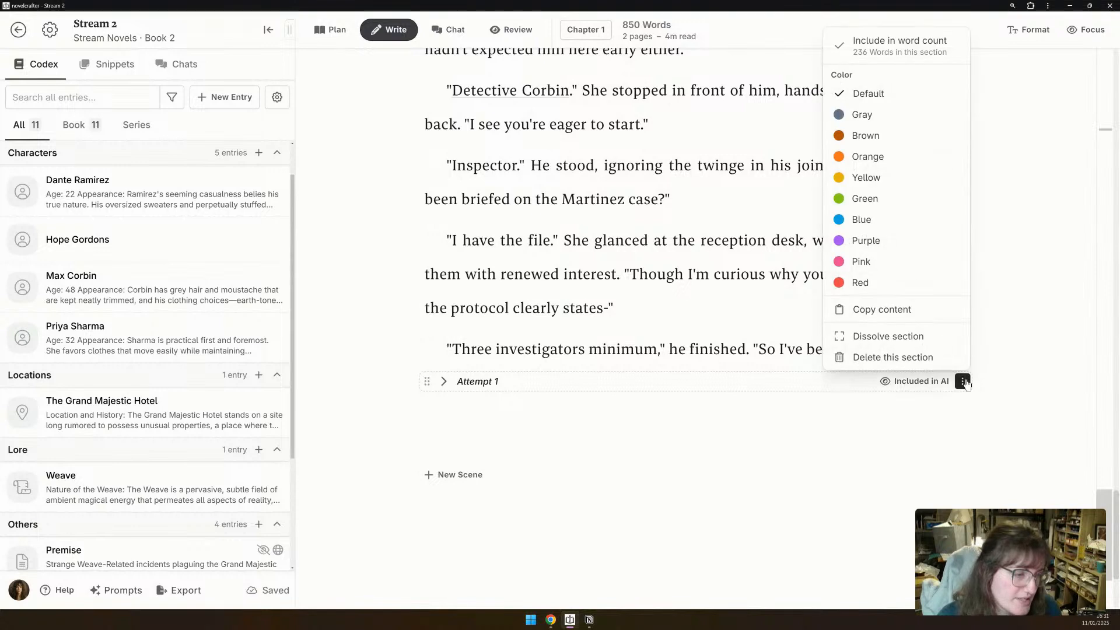
left_click(906, 298)
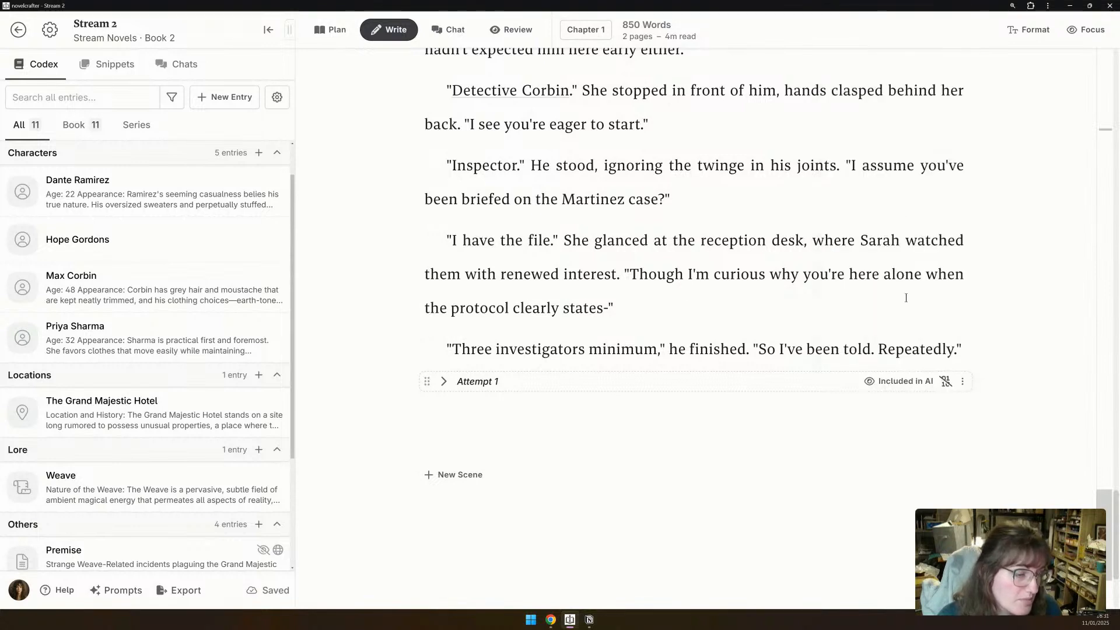
left_click(891, 381)
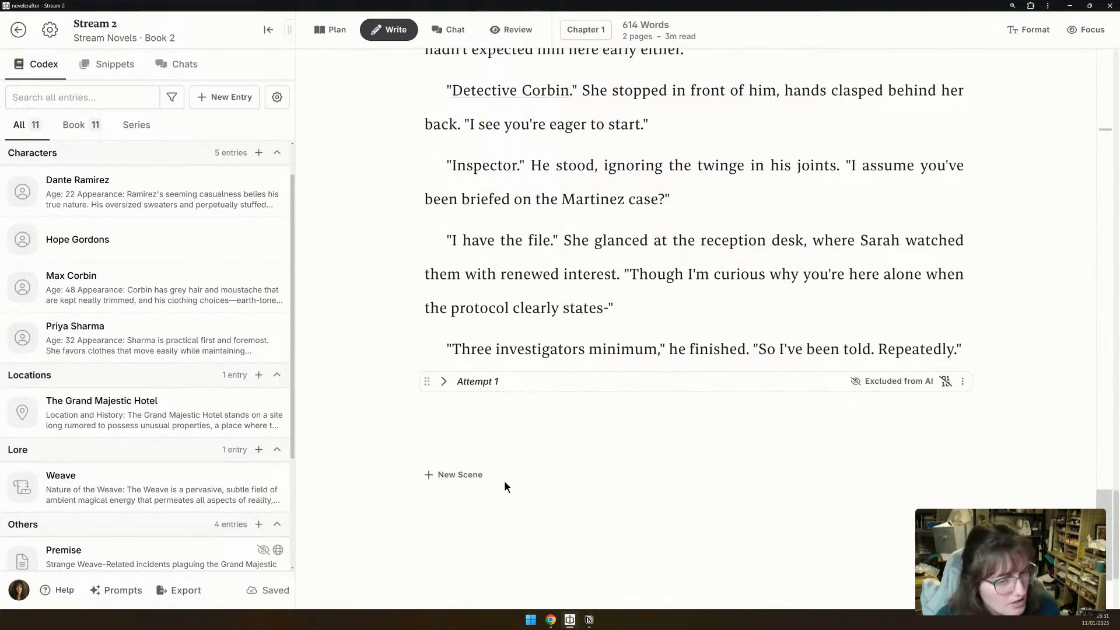
Reread the applied prose and insert an empty scene beat below the "Attempt 1" section.
left_click(533, 408)
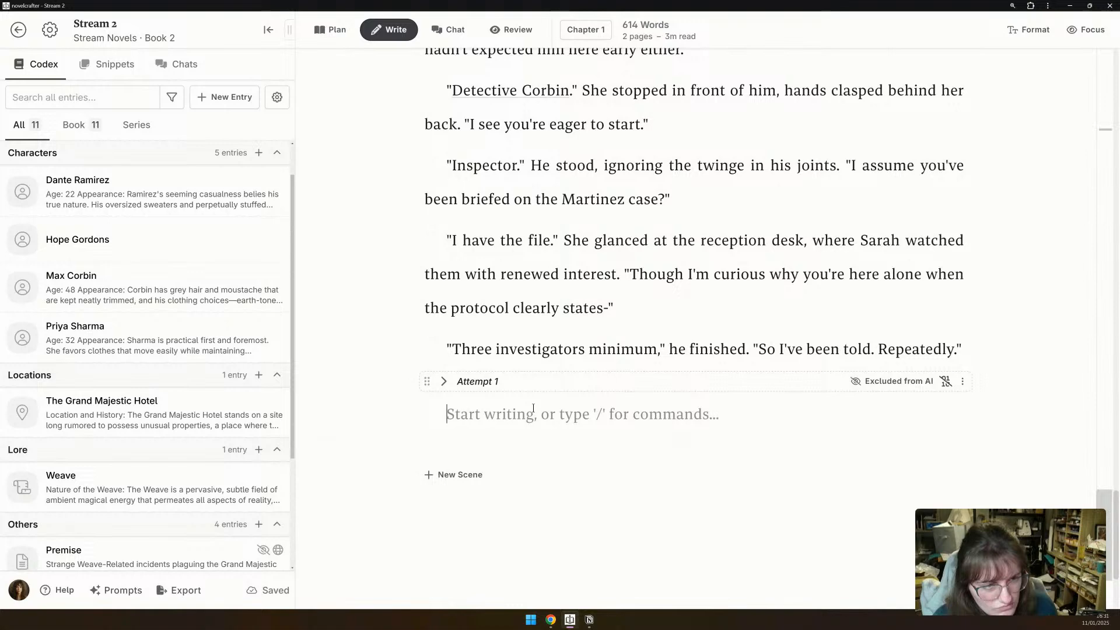
scroll(533, 407, "up", 10)
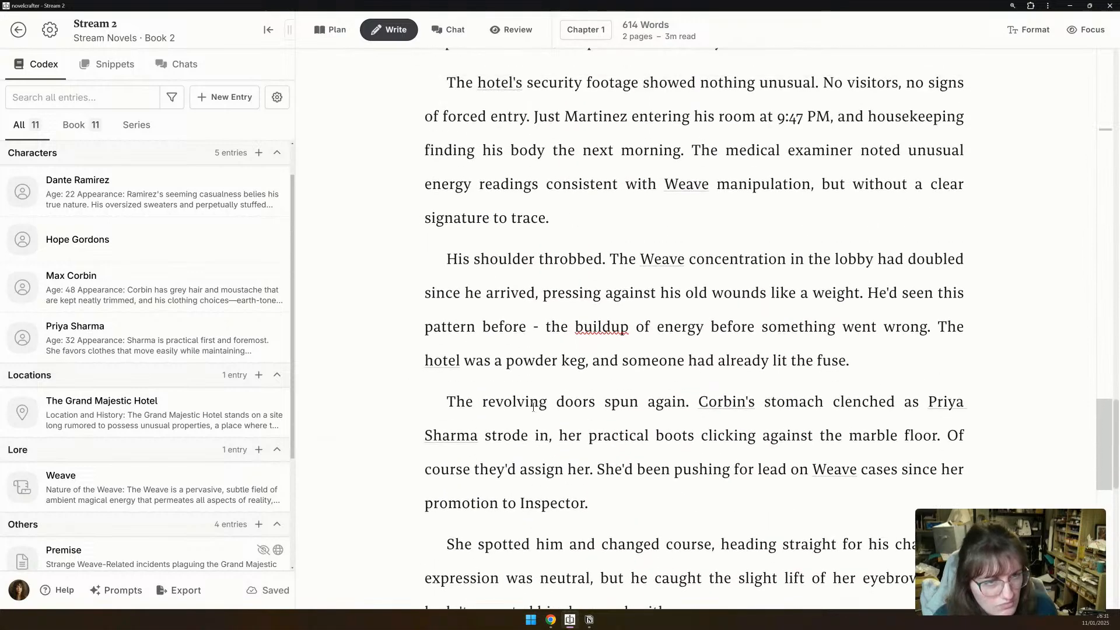
scroll(533, 407, "up", 2)
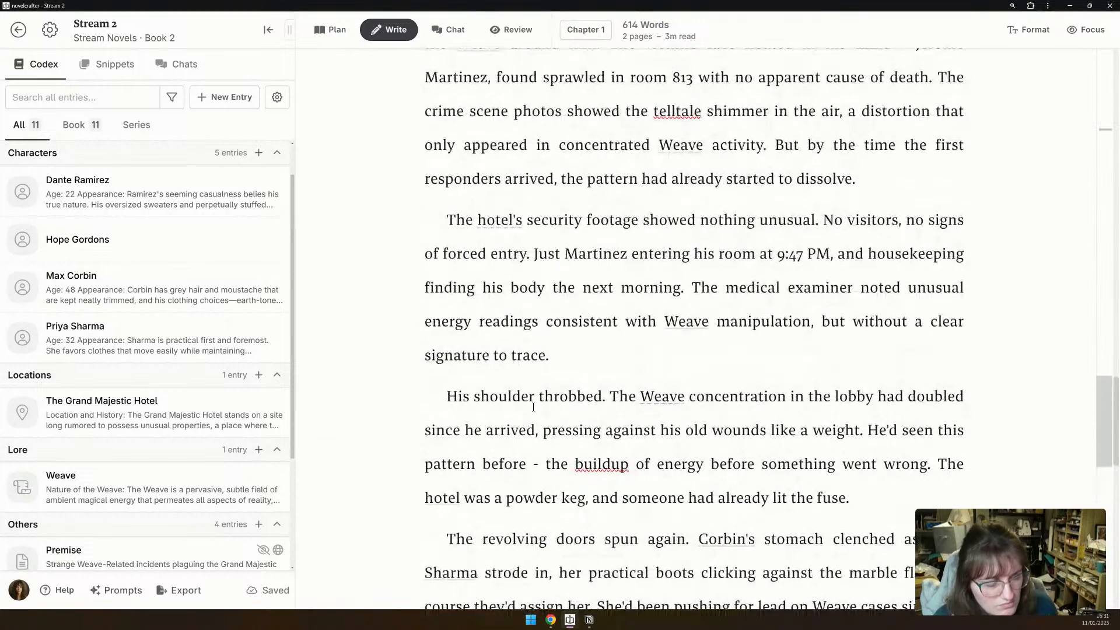
scroll(532, 408, "up", 4)
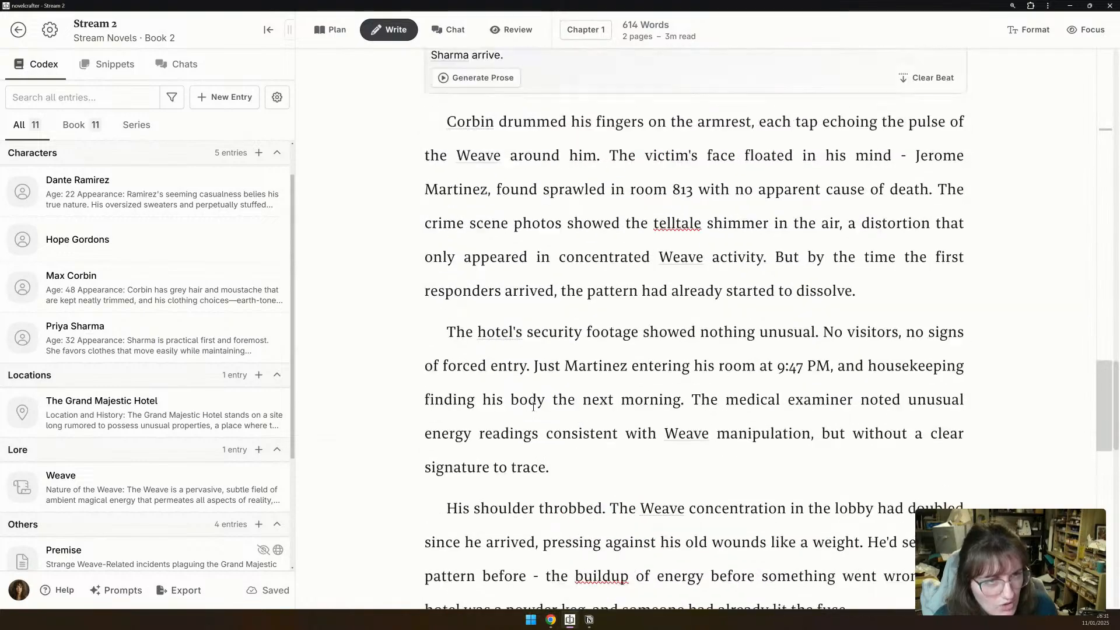
scroll(533, 408, "down", 6)
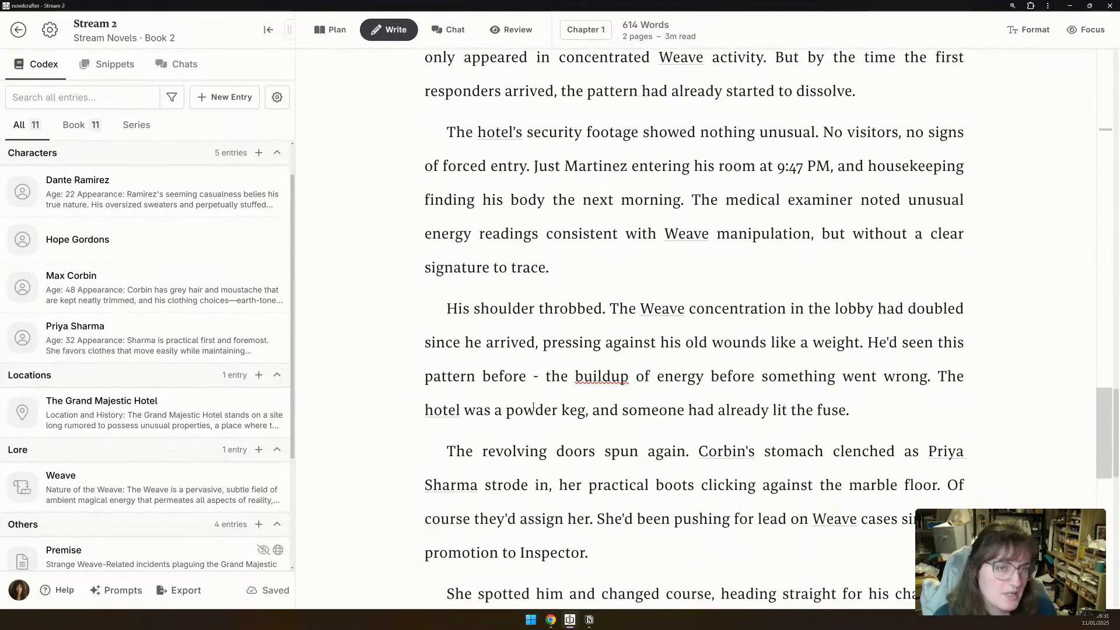
scroll(533, 407, "down", 5)
scroll(533, 407, "down", 8)
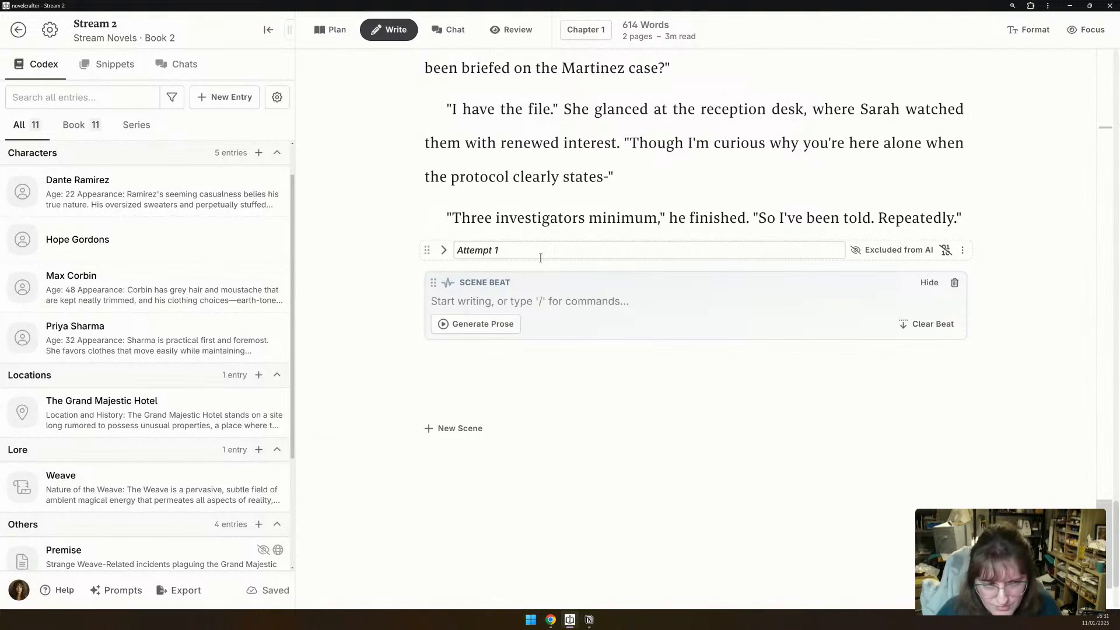
Begin the new scene beat with "Stilted conversation happens between the two. Neither is comfortable with the other".
type("Stilted con")
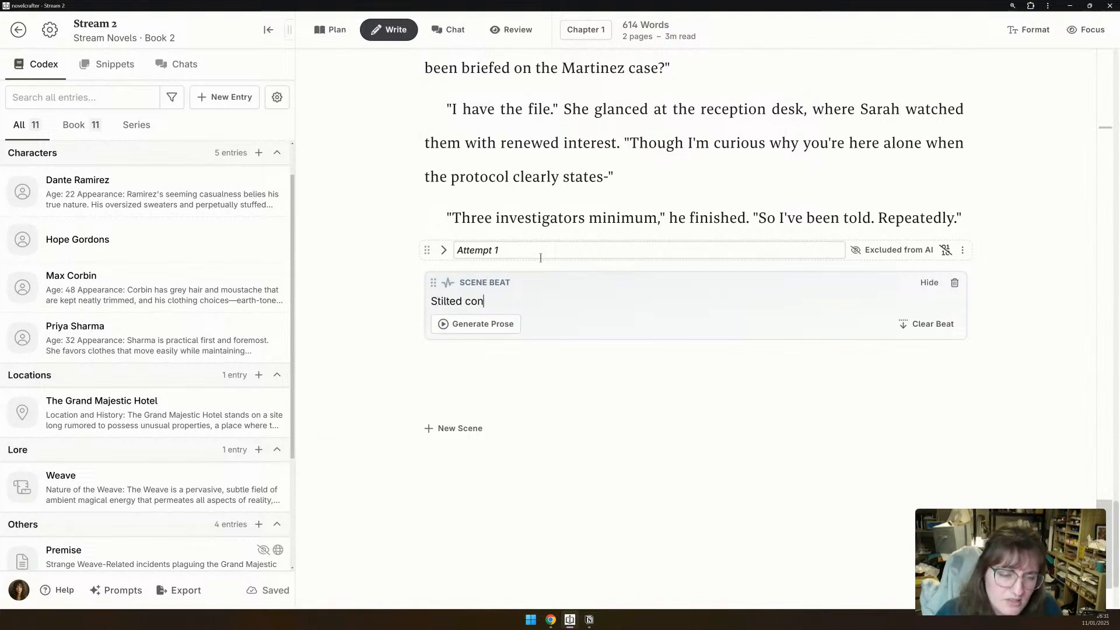
type("versation happens between the two. ")
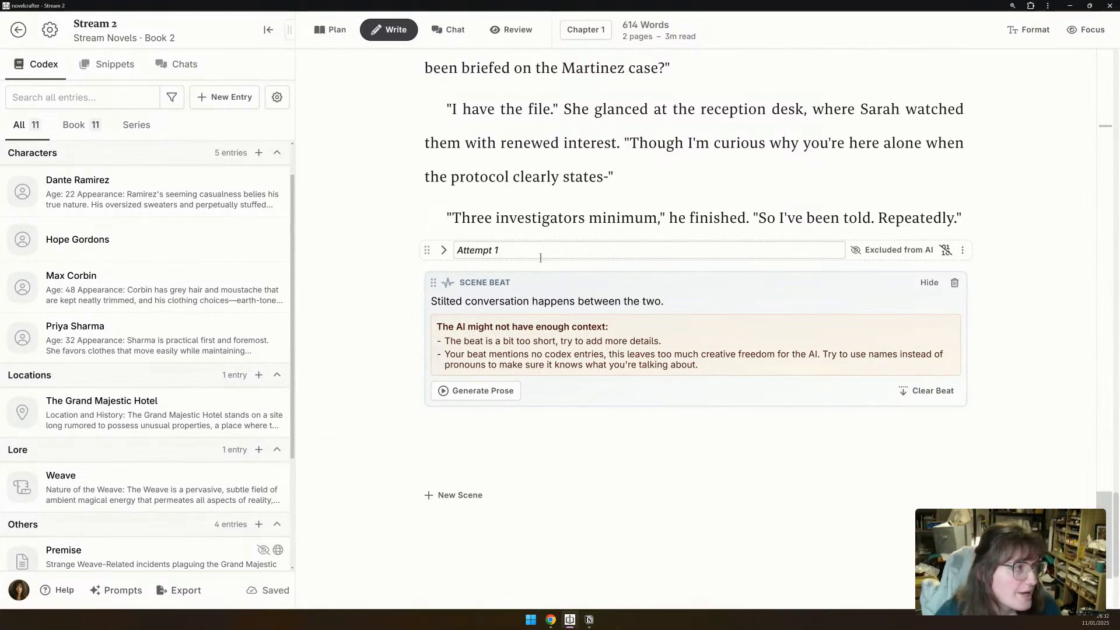
type("Neither is ")
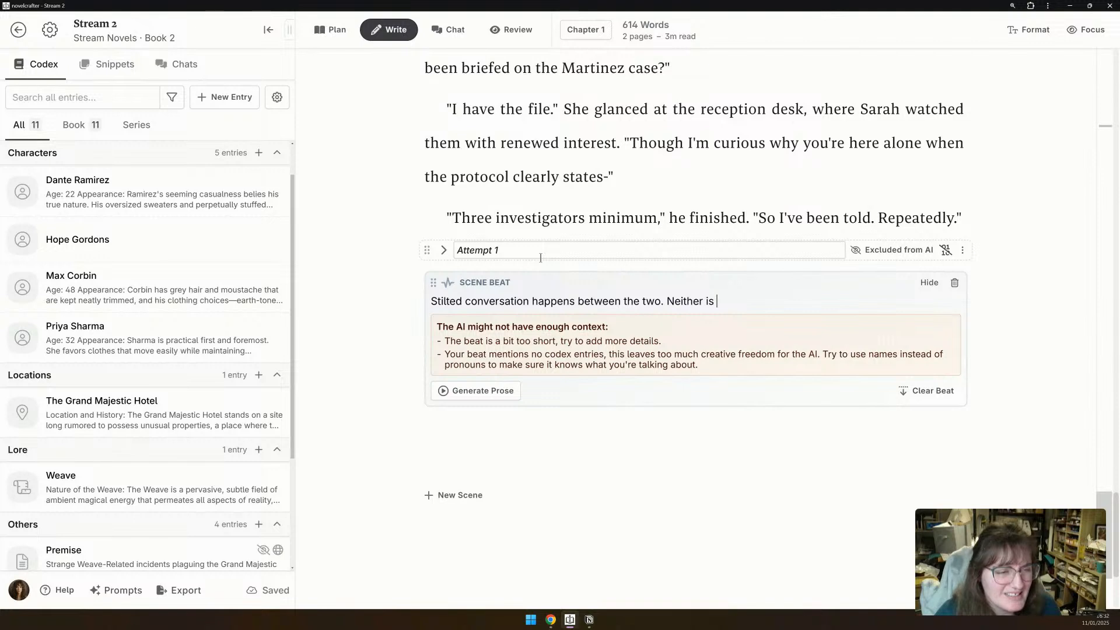
type("pomfort")
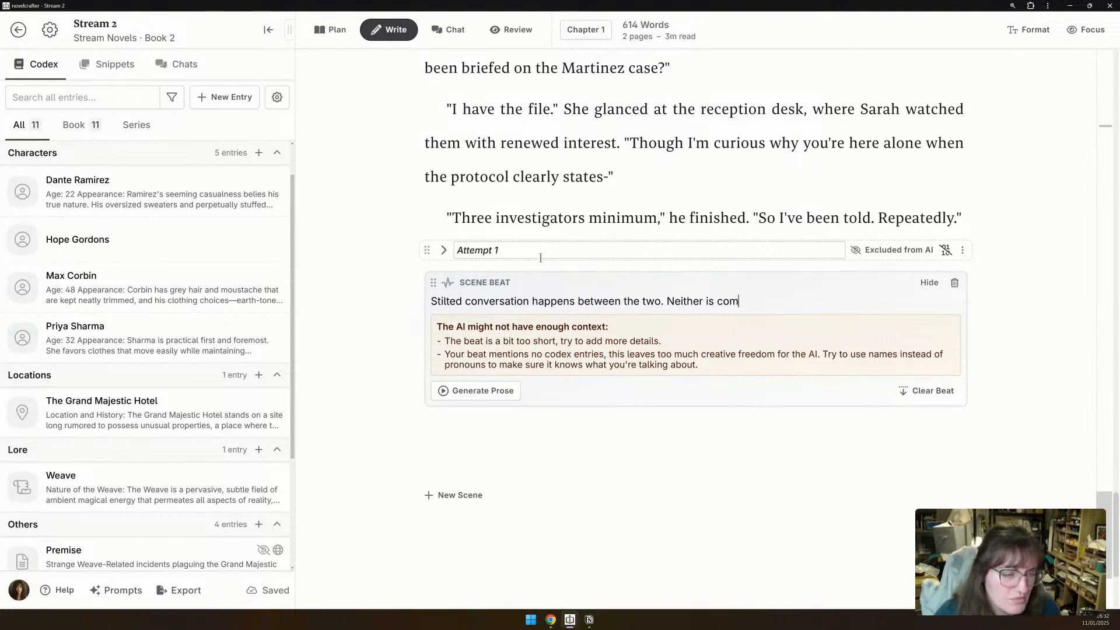
type("able with the other")
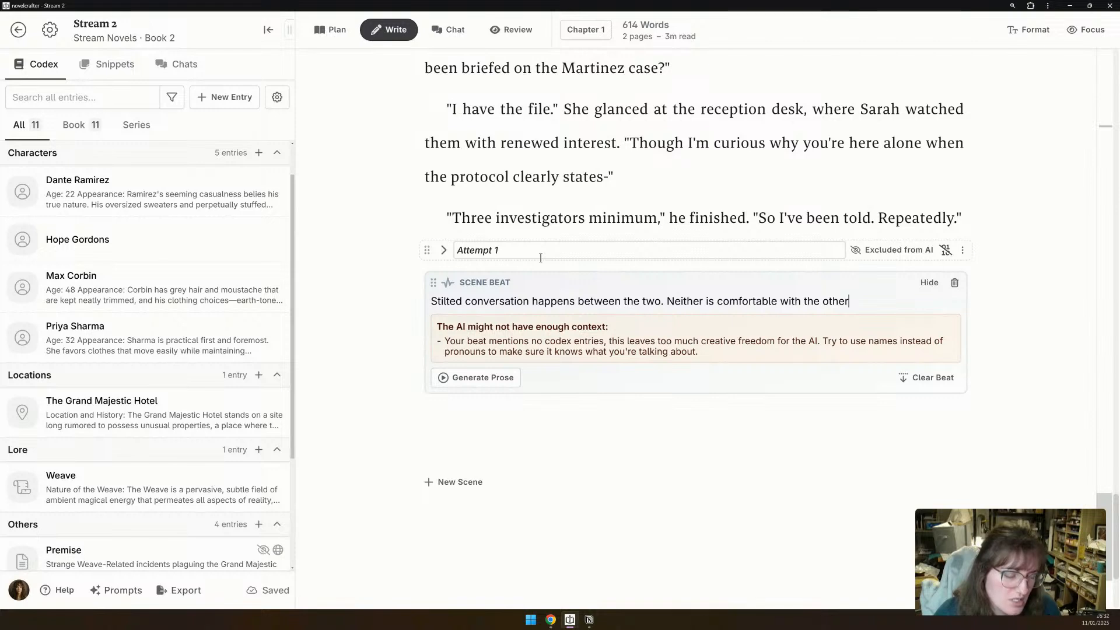
Continue the scene beat with the sentence "They move onto talking about the case.".
type(". They move on")
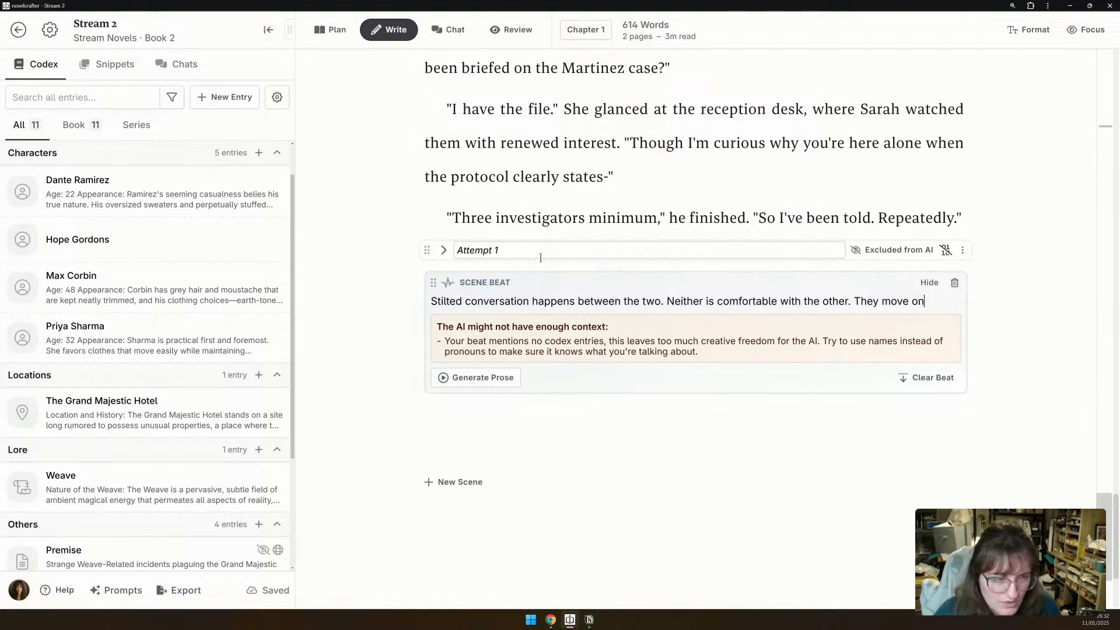
type("to talking about")
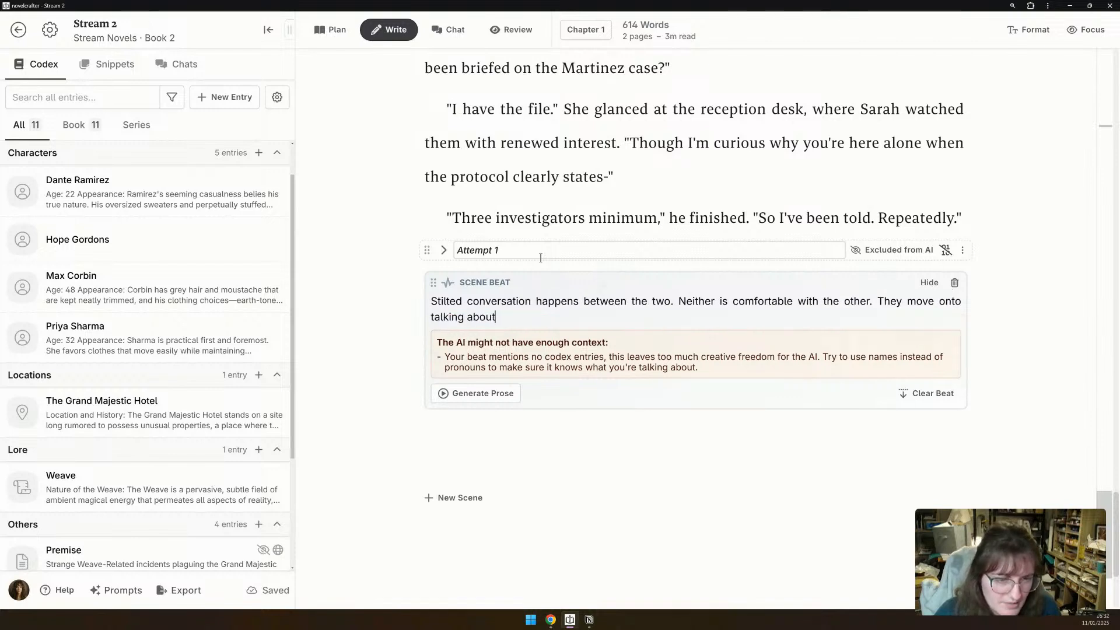
type(" the case. Just as")
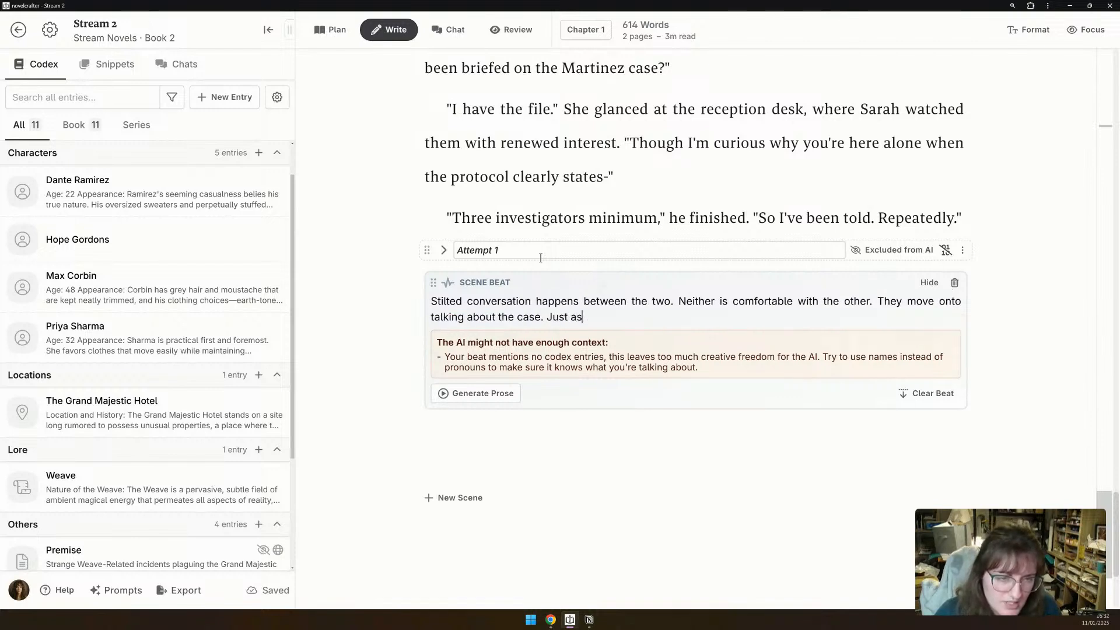
Complete the beat's paragraph with "Just as they begin to fall into deeper conflict, there is a shout, and Dante makes his appearance, late.".
type(" they begin to expear")
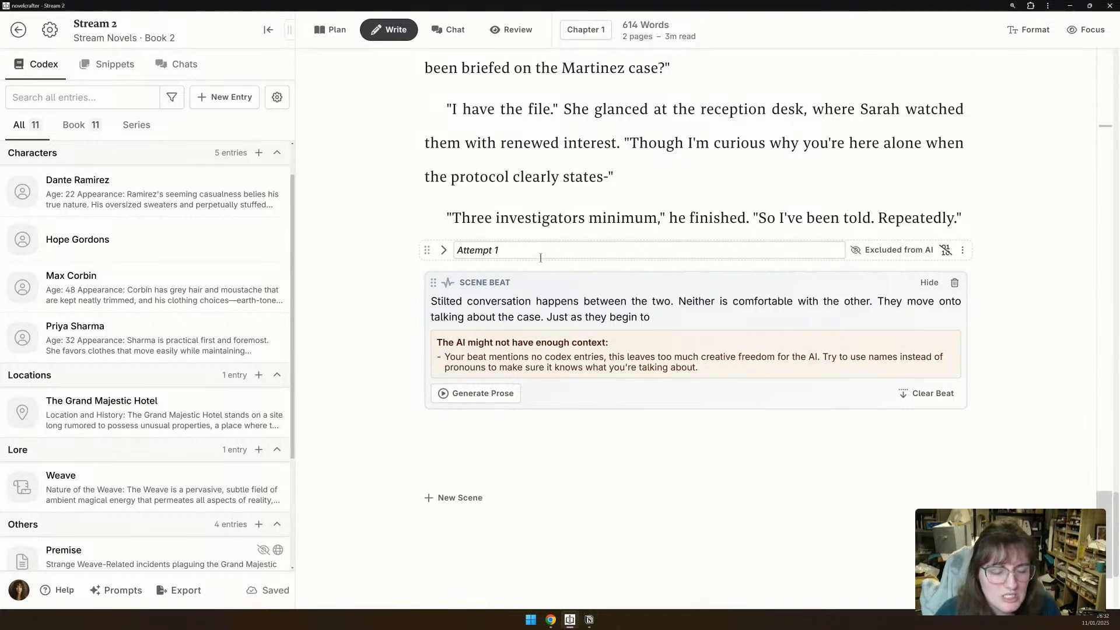
type("fall into deeper conflict, ")
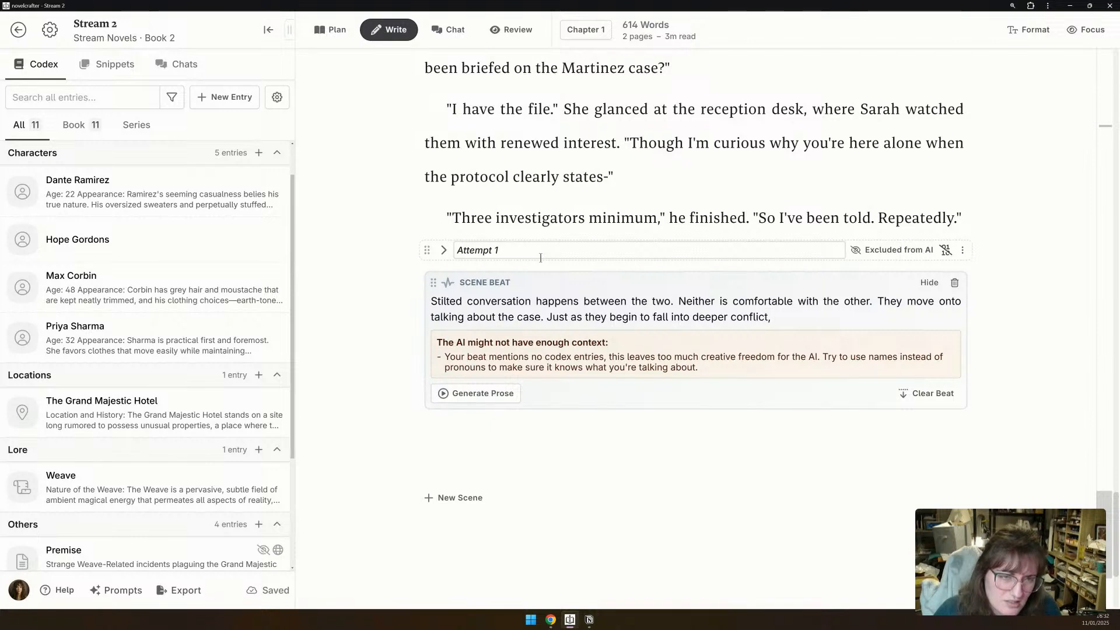
type("there is a shout, and")
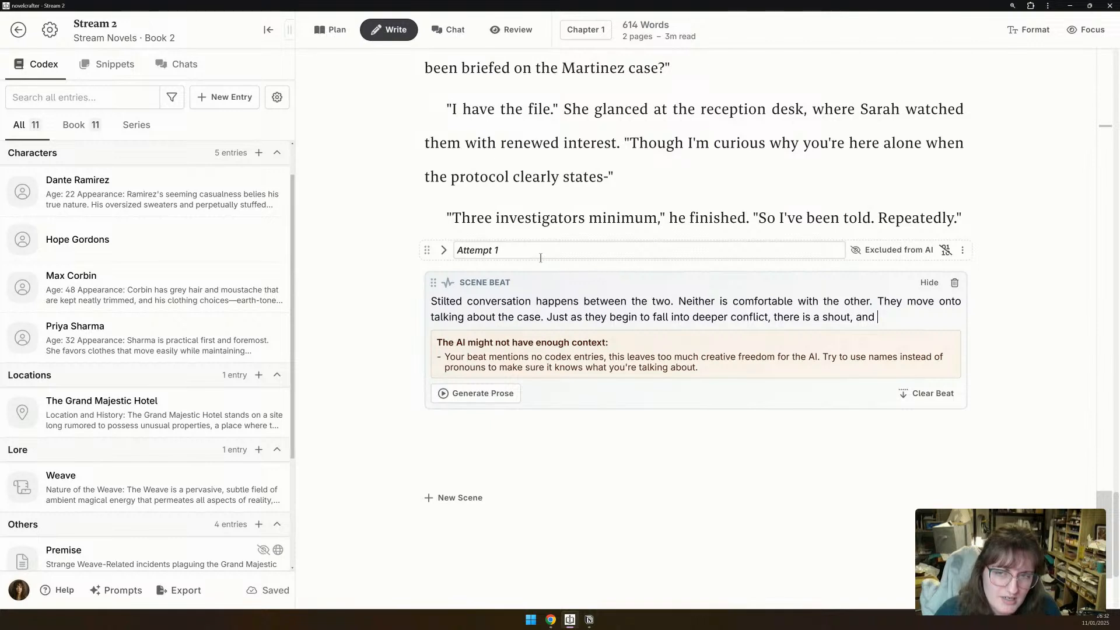
type(" Dante ")
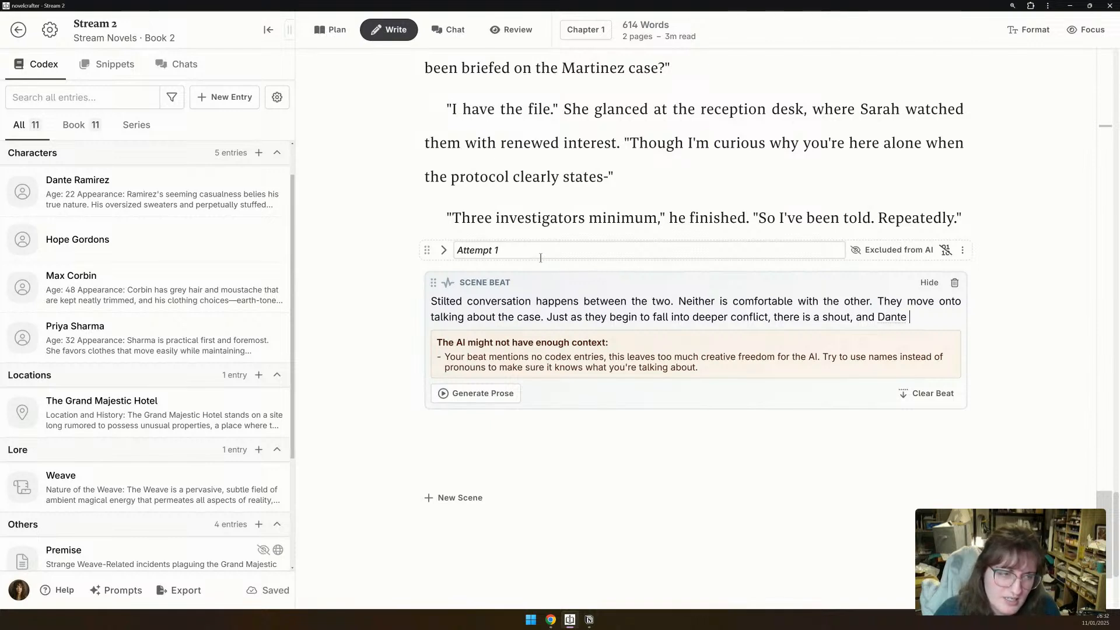
type("makes his")
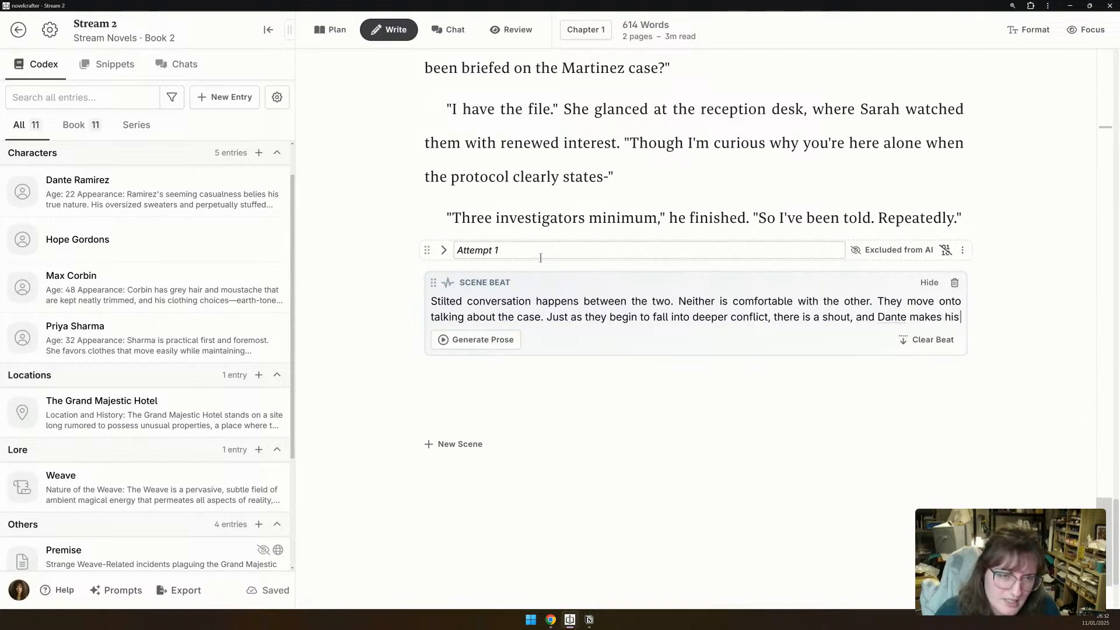
type(" appearance, late.")
Add a second paragraph to the beat: "Max has some experience working with Ramirez, feels the kid is a little naïve.".
key("Return")
type("Ma")
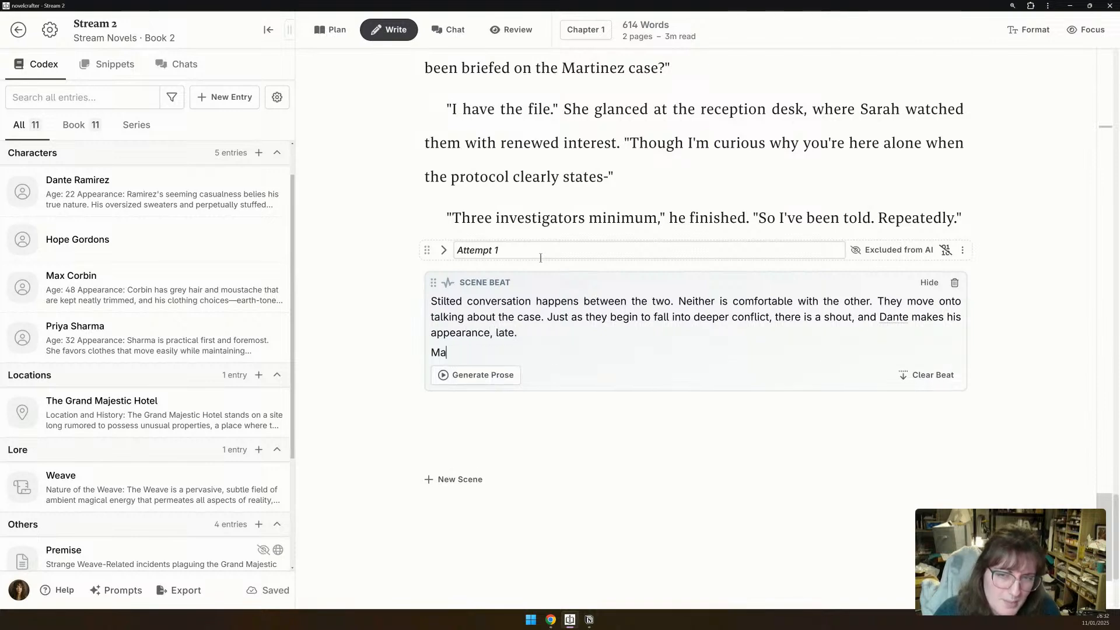
type("x has some")
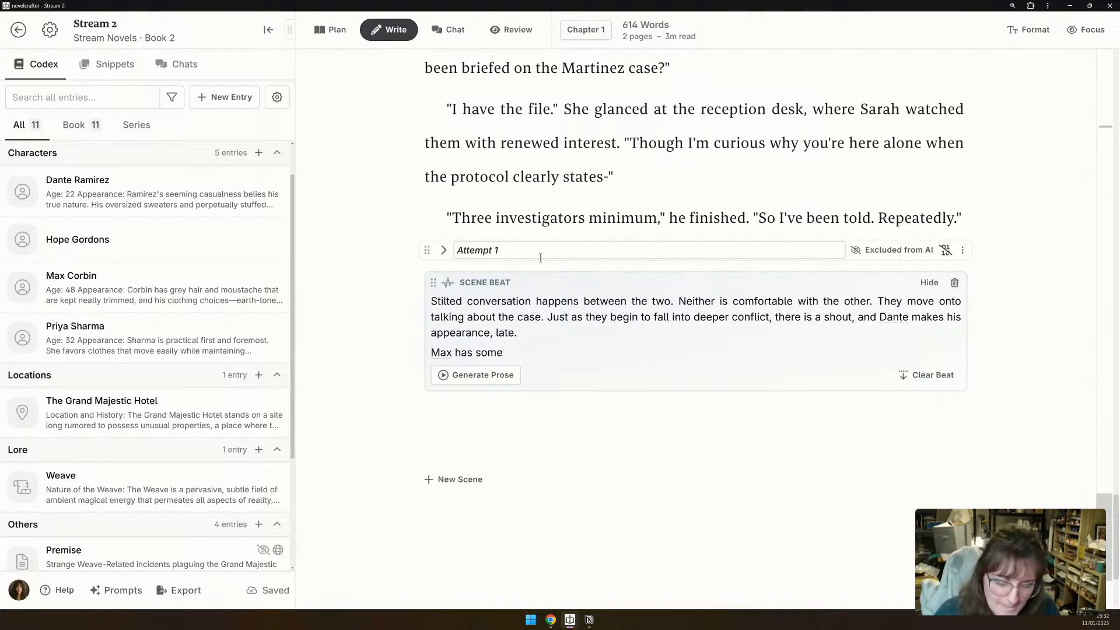
type("experience wor")
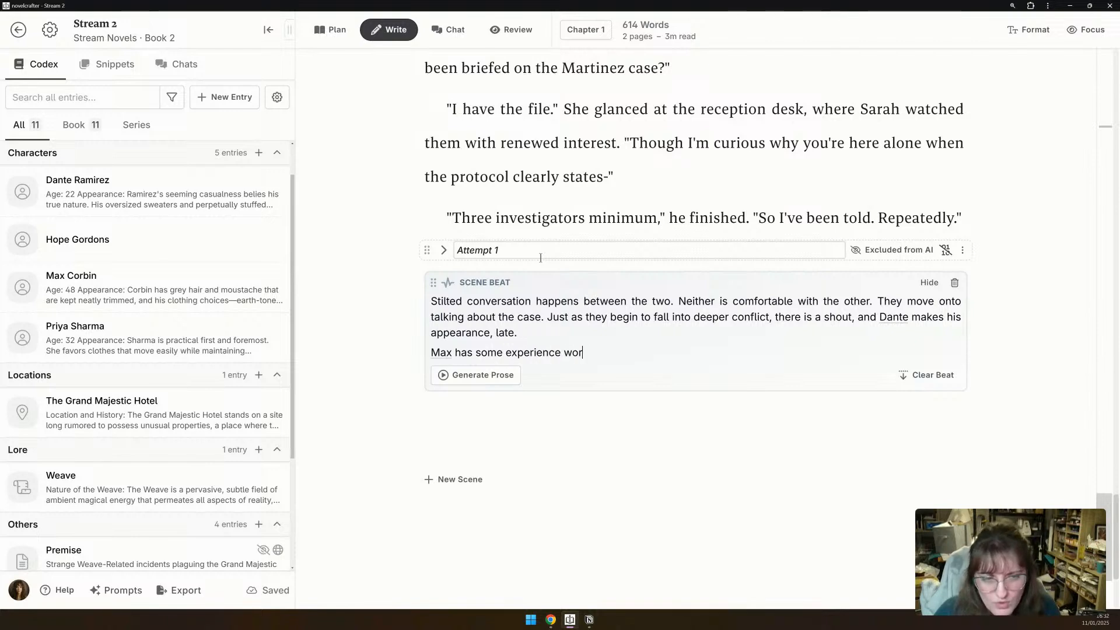
type("king with Ramirez,")
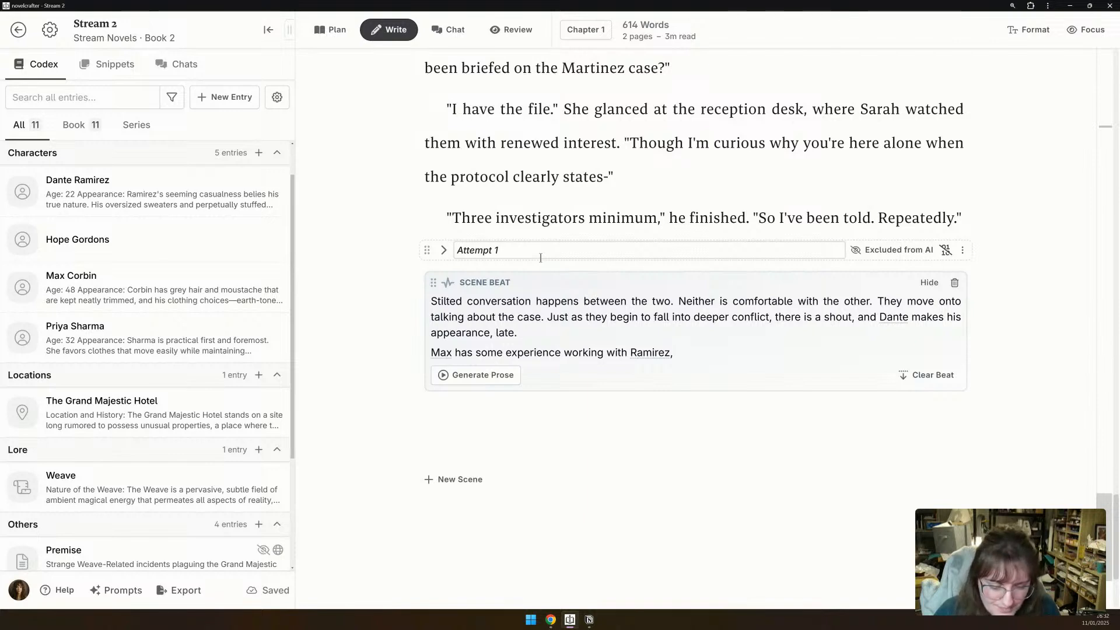
type("feels the kid i")
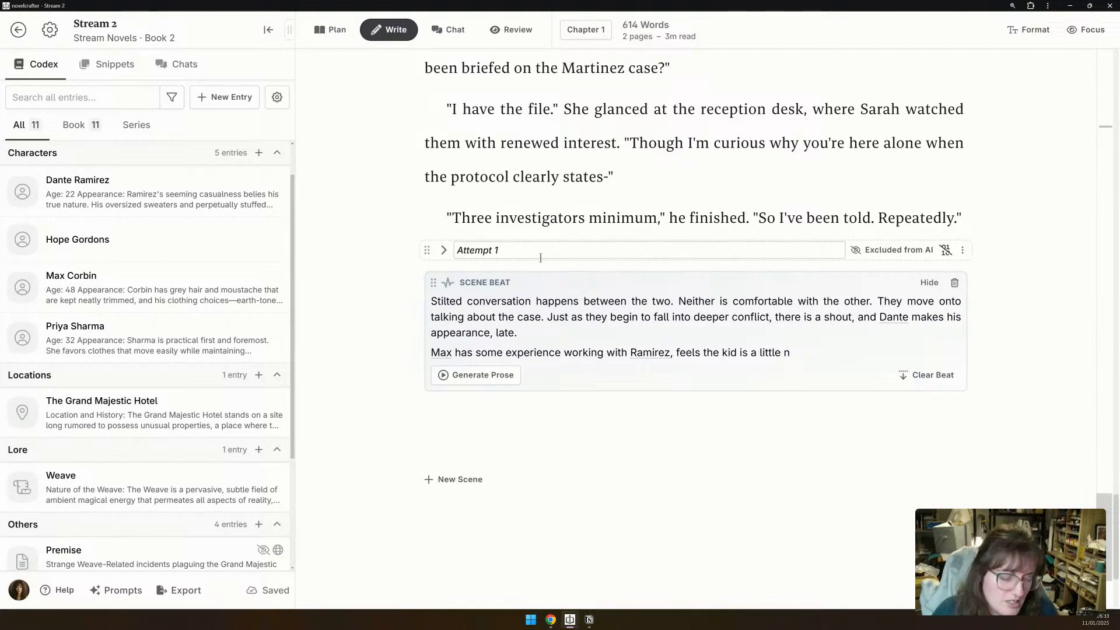
type("s a little naive.")
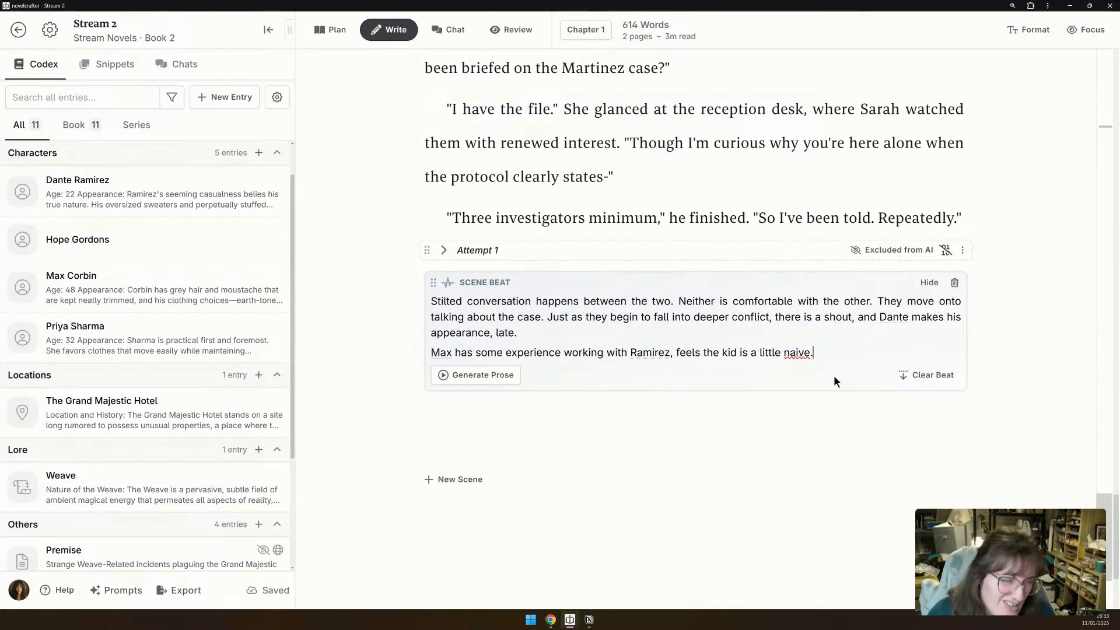
right_click(807, 349)
left_click(814, 368)
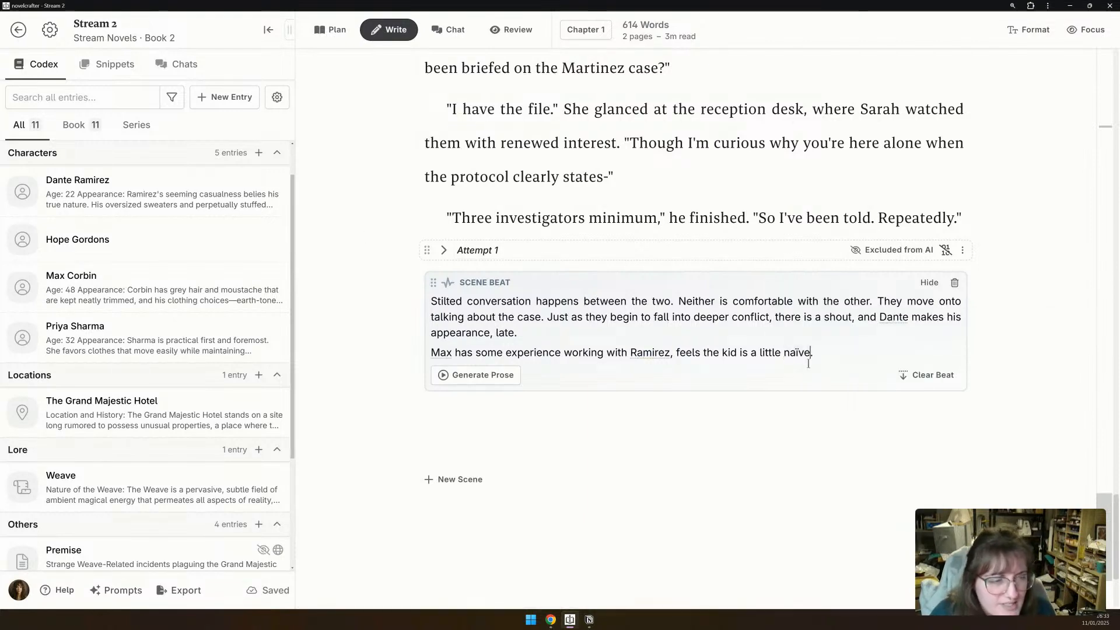
Generate prose from the scene beat with the last-used General Purpose prompt and Claude 3.5 Sonnet.
left_click(515, 378)
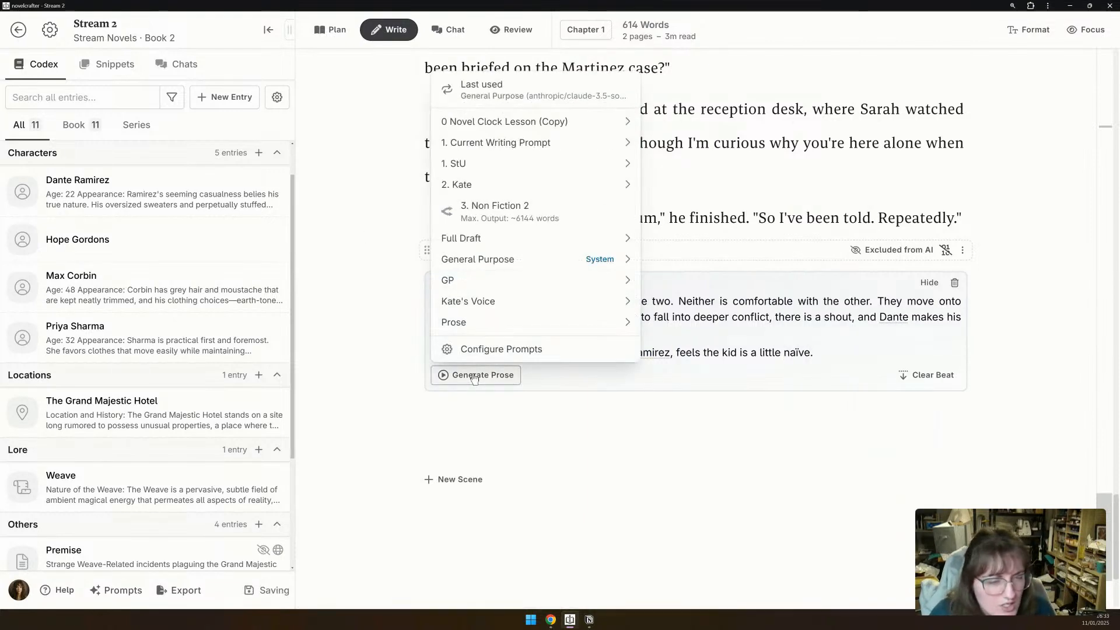
left_click(529, 94)
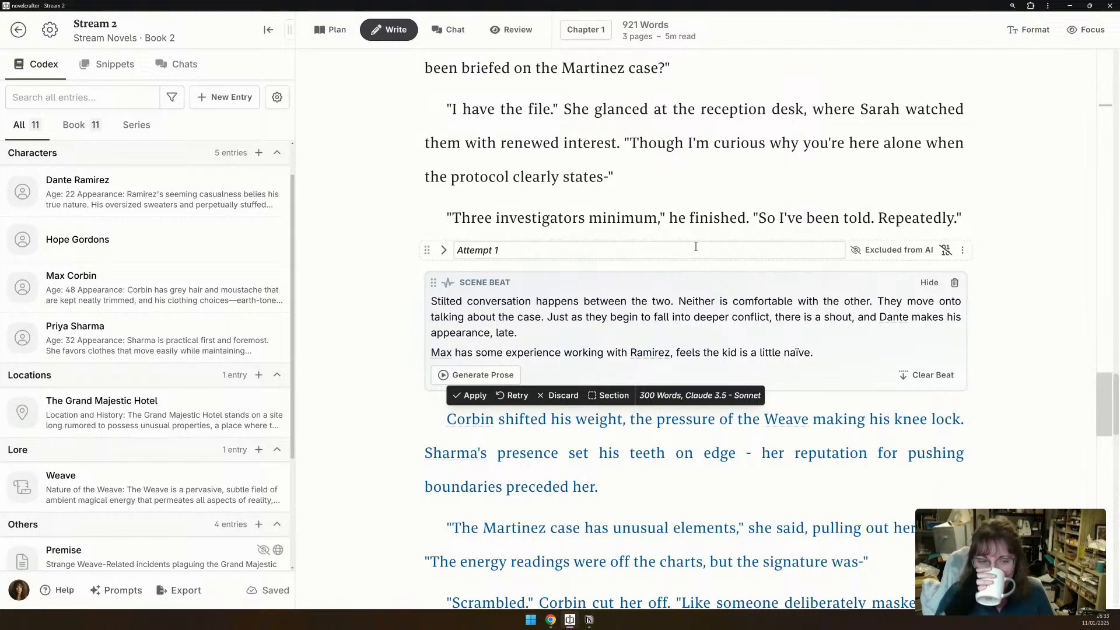
Read the generated prose from the stilted case discussion through Dante's late arrival in the lobby.
scroll(694, 222, "down", 2)
scroll(695, 220, "down", 3)
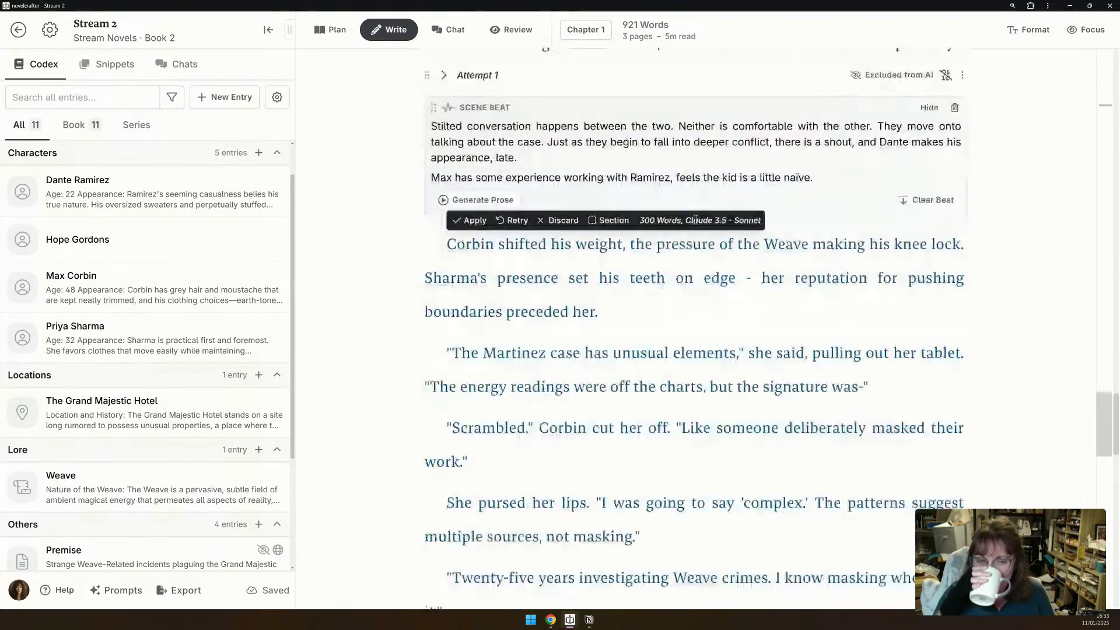
scroll(695, 220, "down", 1)
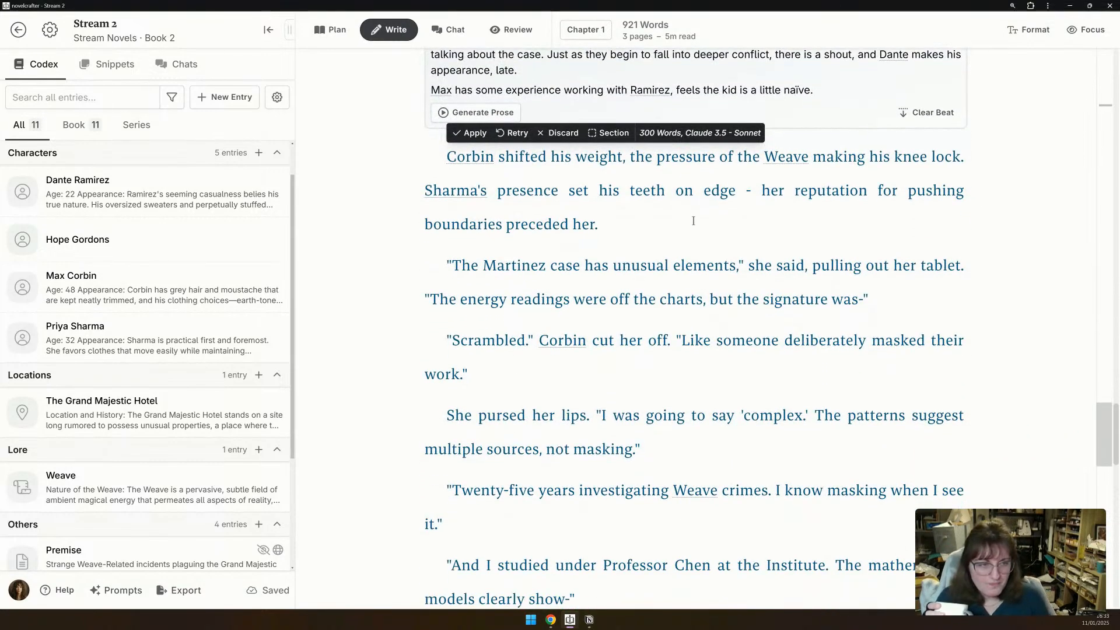
scroll(694, 220, "down", 2)
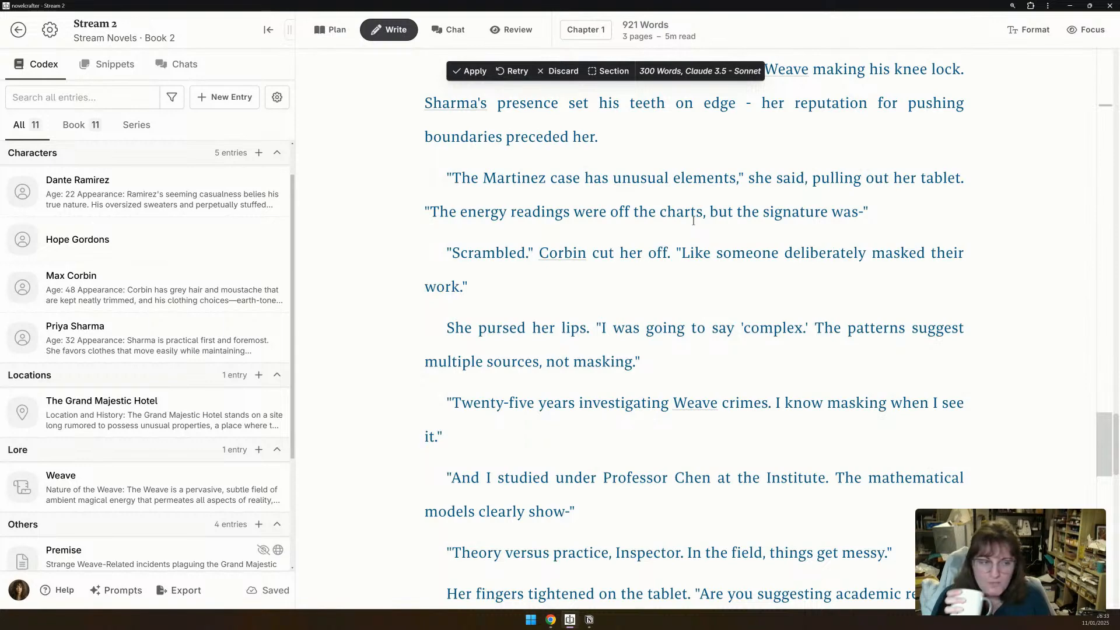
scroll(694, 221, "down", 2)
scroll(694, 220, "down", 1)
scroll(694, 221, "down", 1)
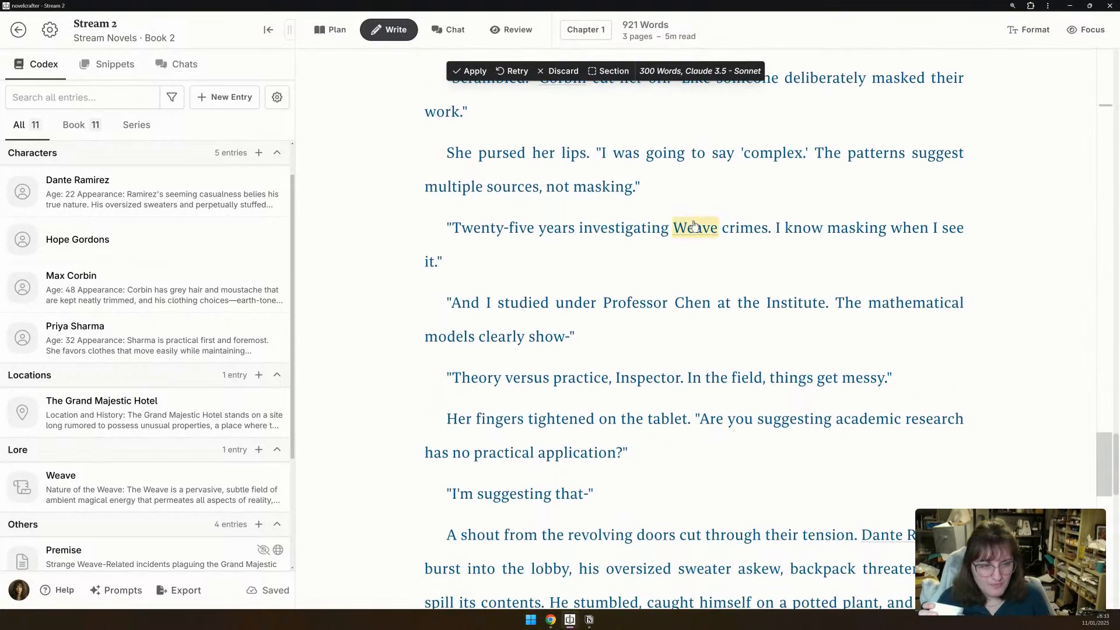
scroll(693, 222, "down", 2)
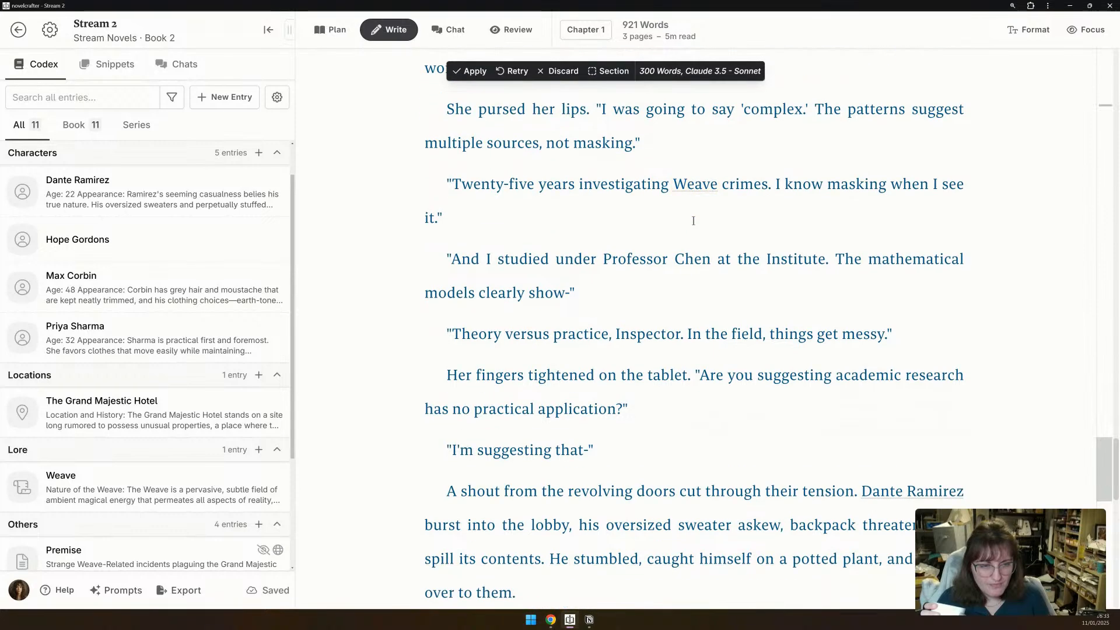
scroll(693, 221, "down", 1)
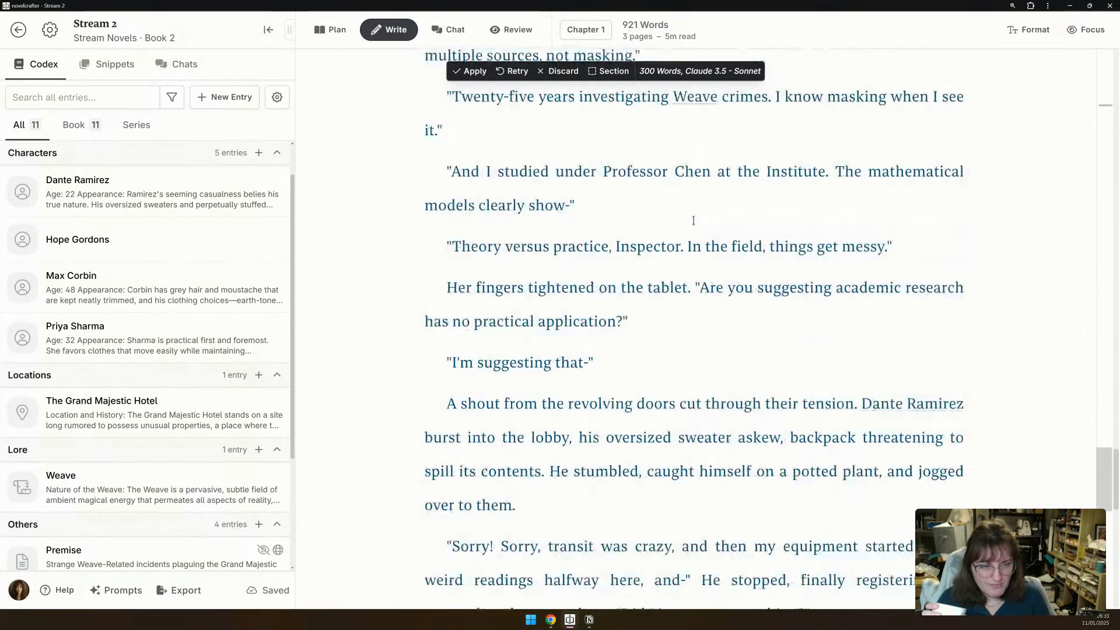
scroll(694, 221, "down", 1)
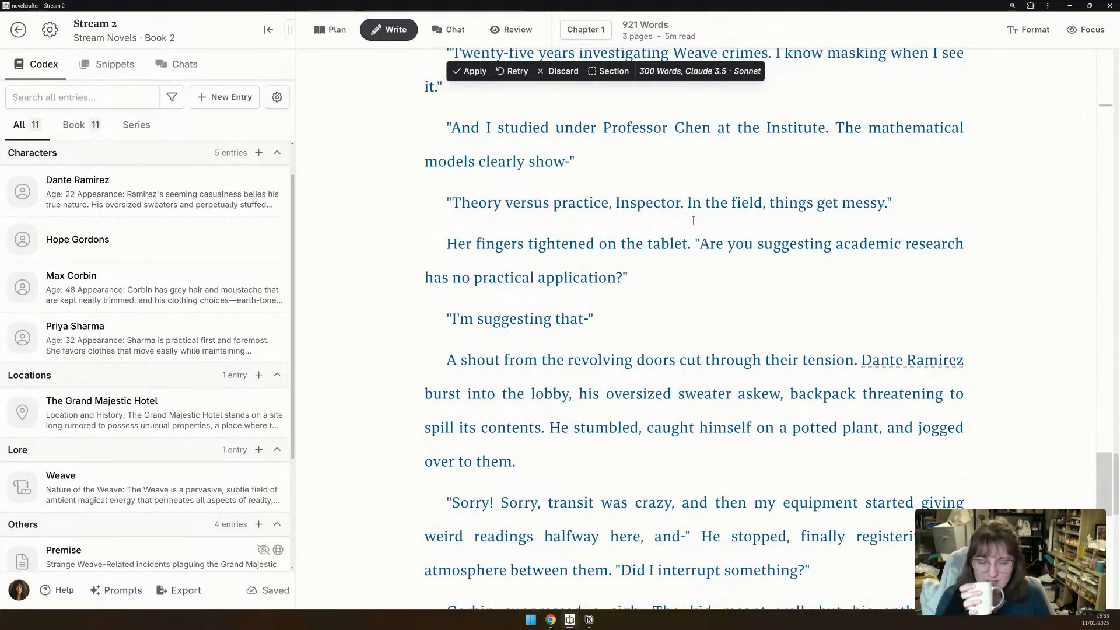
scroll(759, 224, "down", 1)
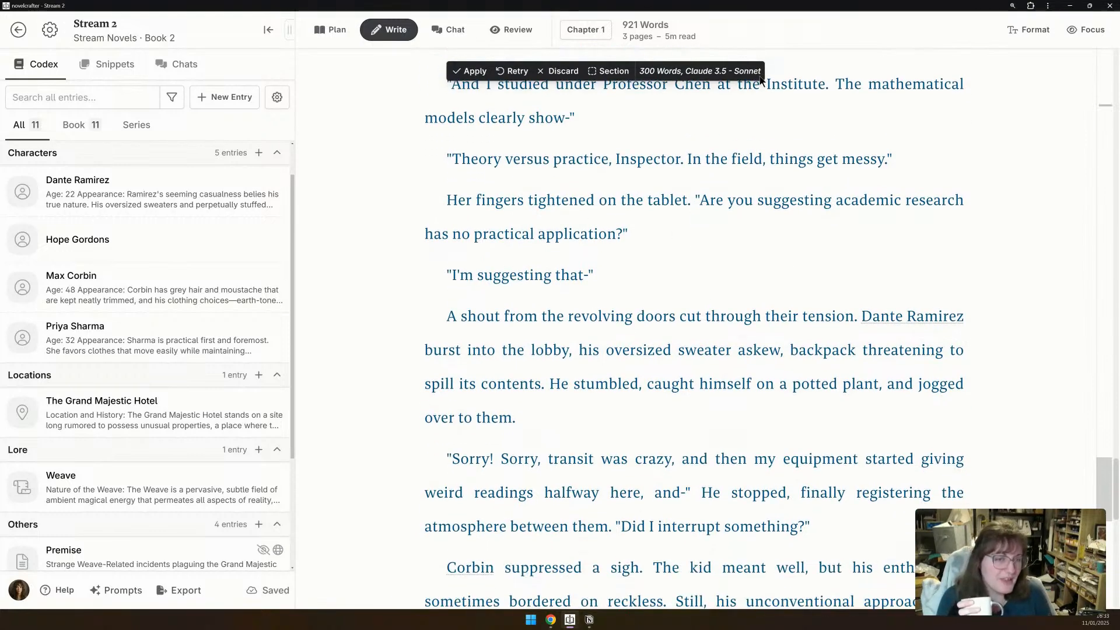
Select the generated dialogue about the Martinez case to inspect the option for making it a section, and clear the selection.
scroll(716, 259, "up", 2)
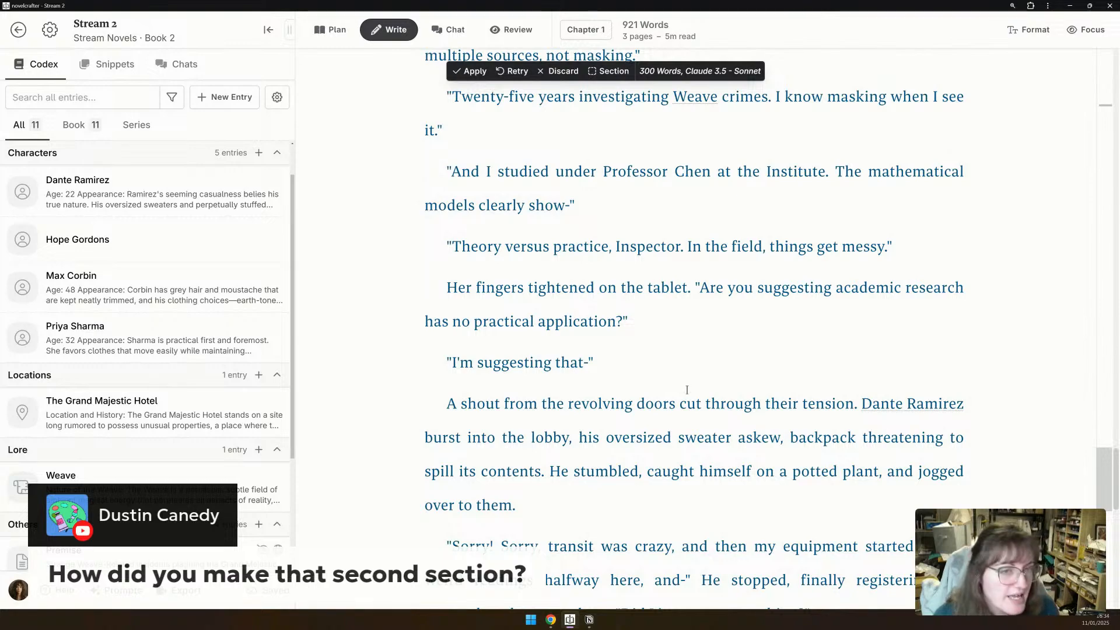
scroll(619, 414, "up", 10)
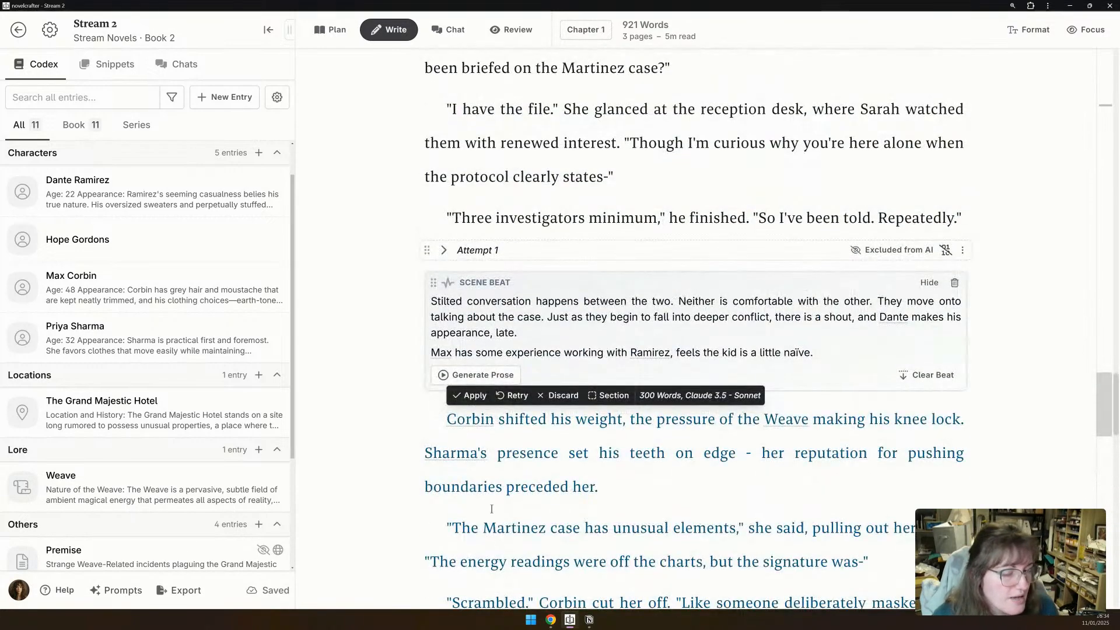
scroll(491, 510, "down", 4)
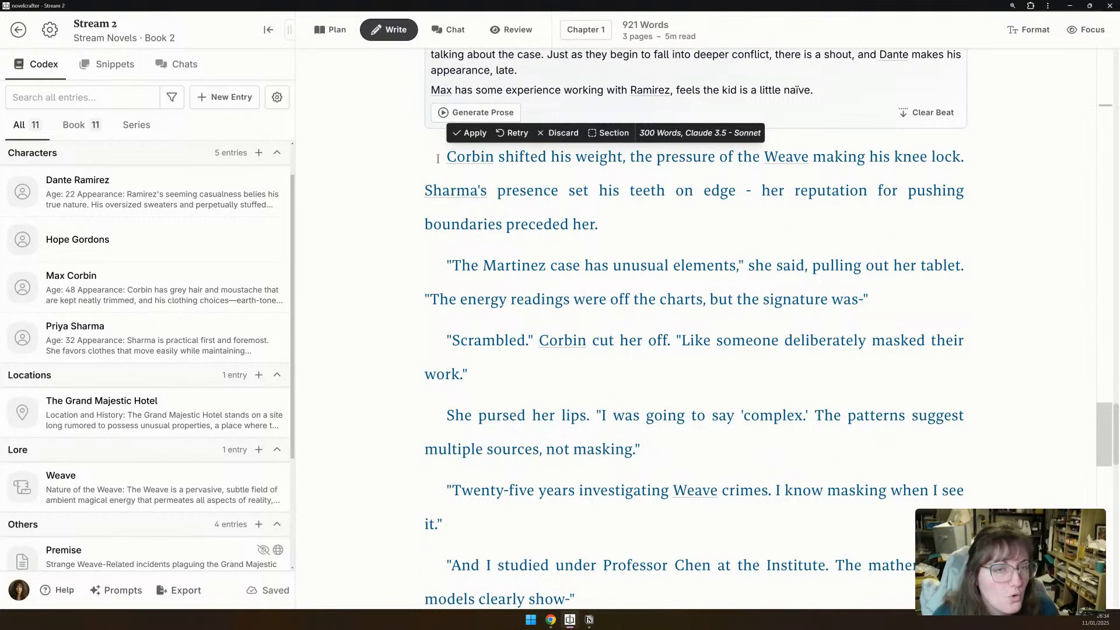
left_click_drag(435, 266, 737, 519)
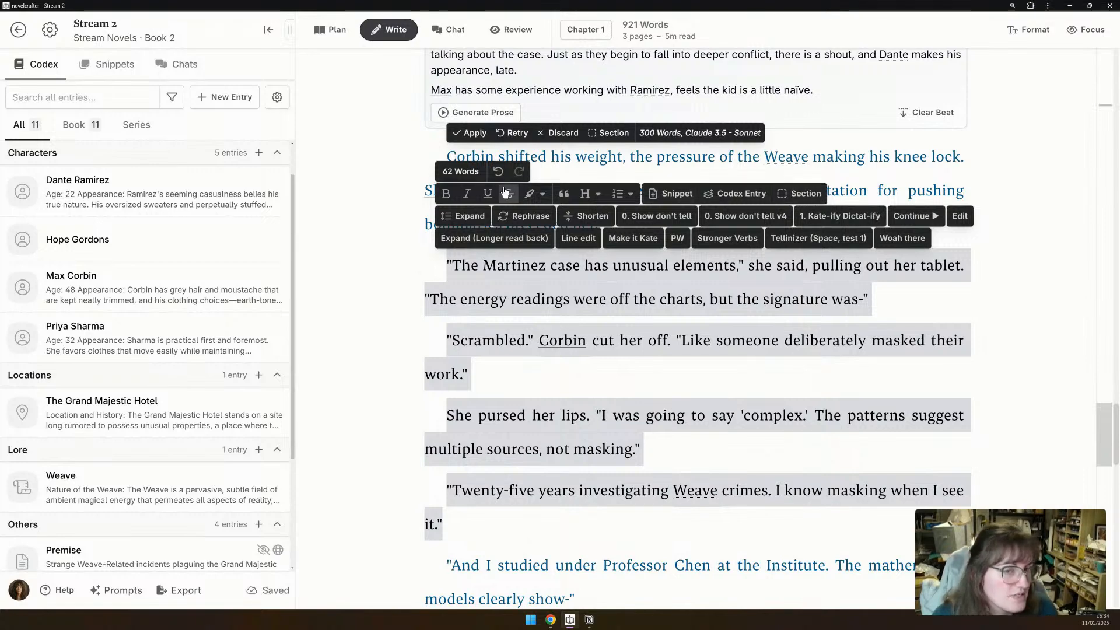
left_click(827, 384)
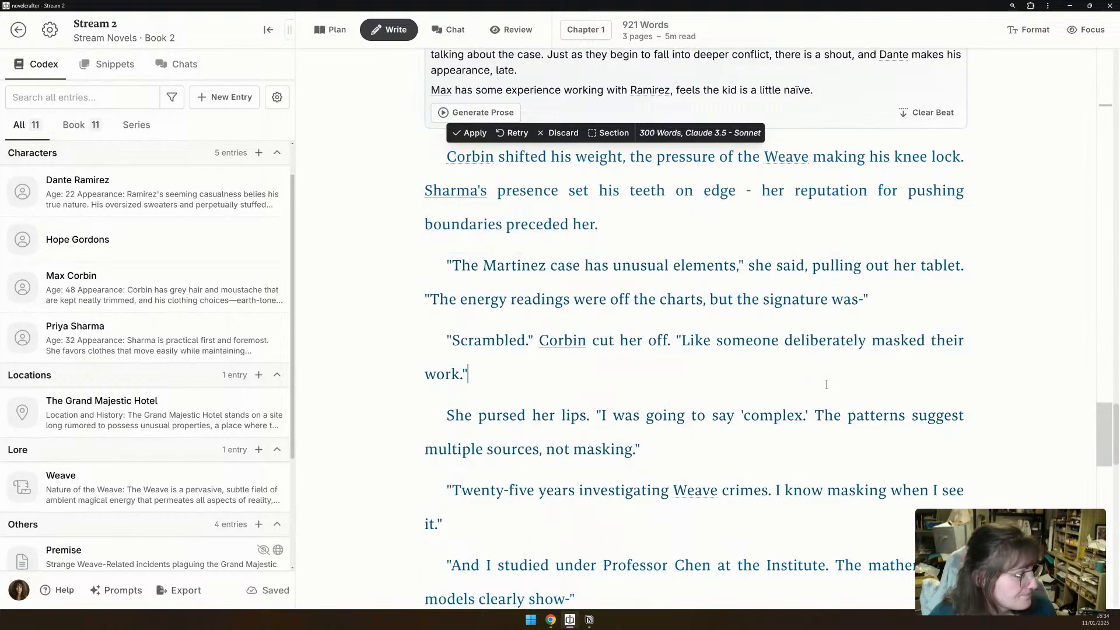
Read the rest of the generated prose, from Dante's arrival to the end of the passage.
scroll(500, 274, "down", 10)
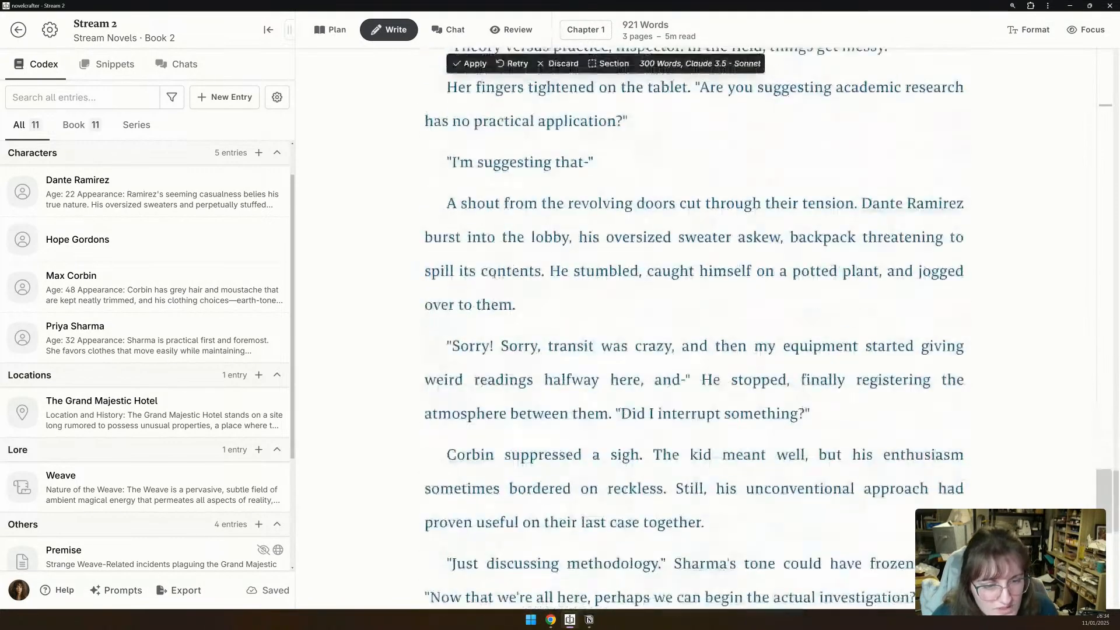
scroll(494, 273, "down", 1)
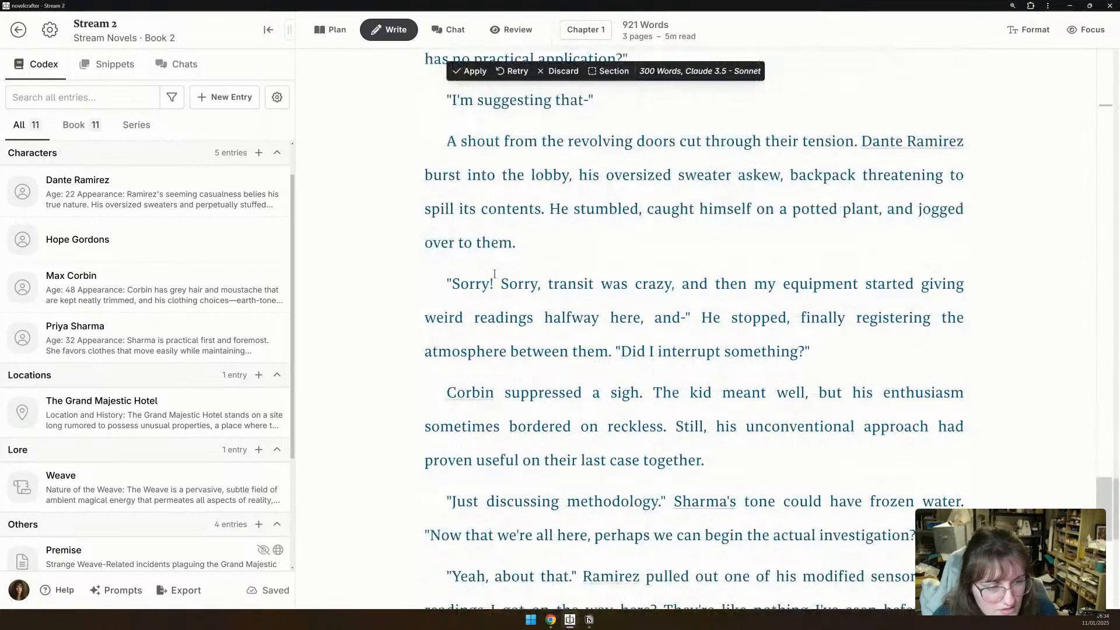
scroll(495, 273, "down", 3)
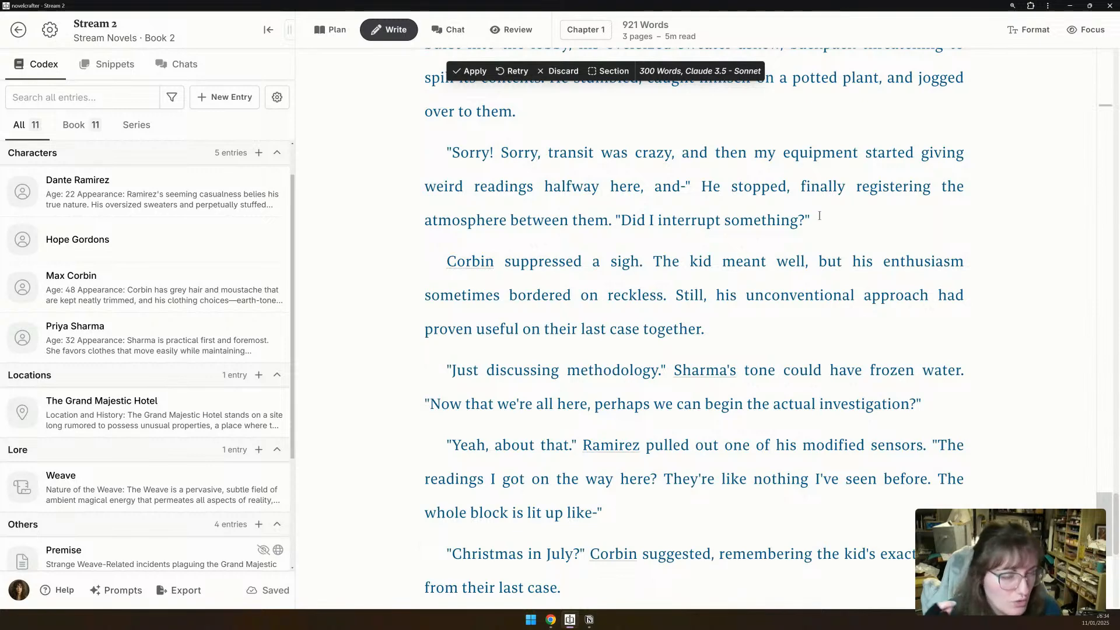
scroll(819, 216, "down", 1)
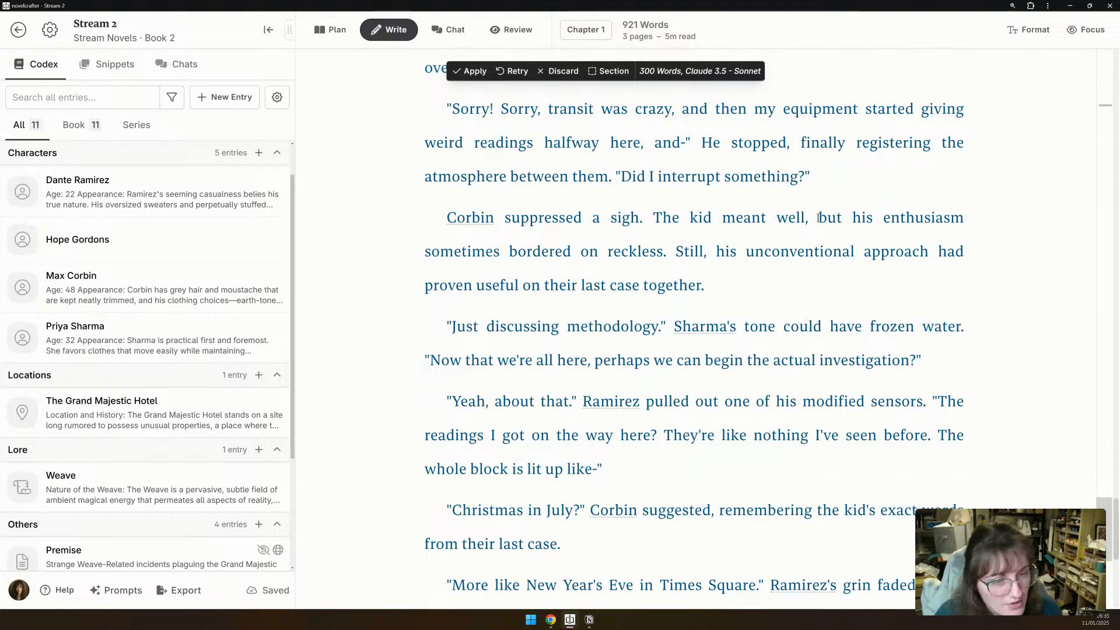
scroll(819, 217, "down", 2)
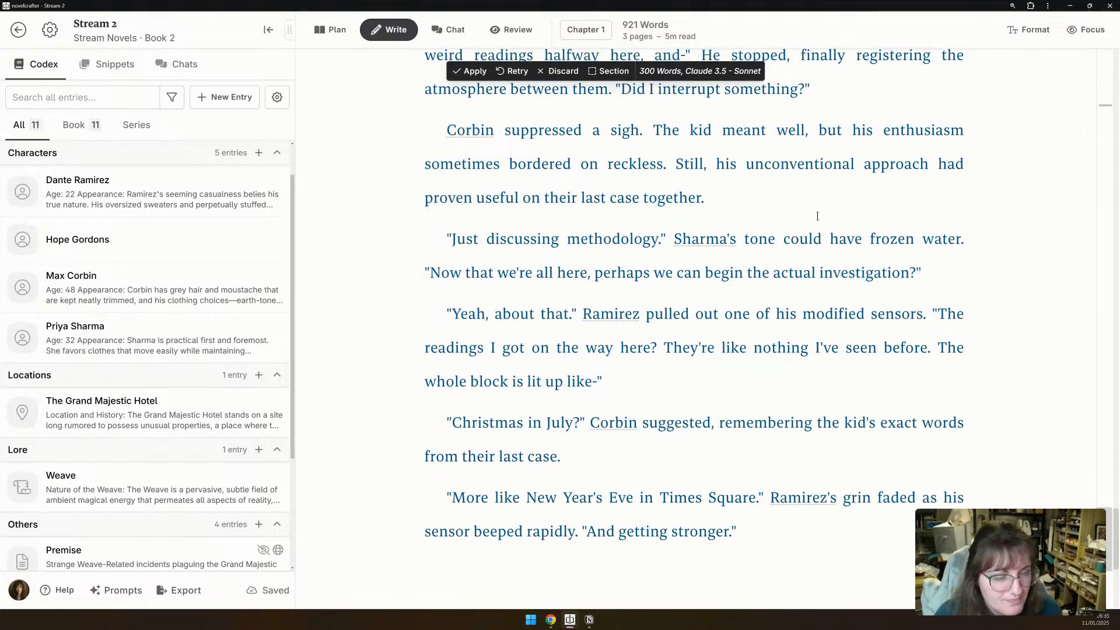
Keep the generated prose about Dante's late arrival in the scene, accepting it as a section.
scroll(817, 216, "down", 2)
scroll(817, 216, "down", 1)
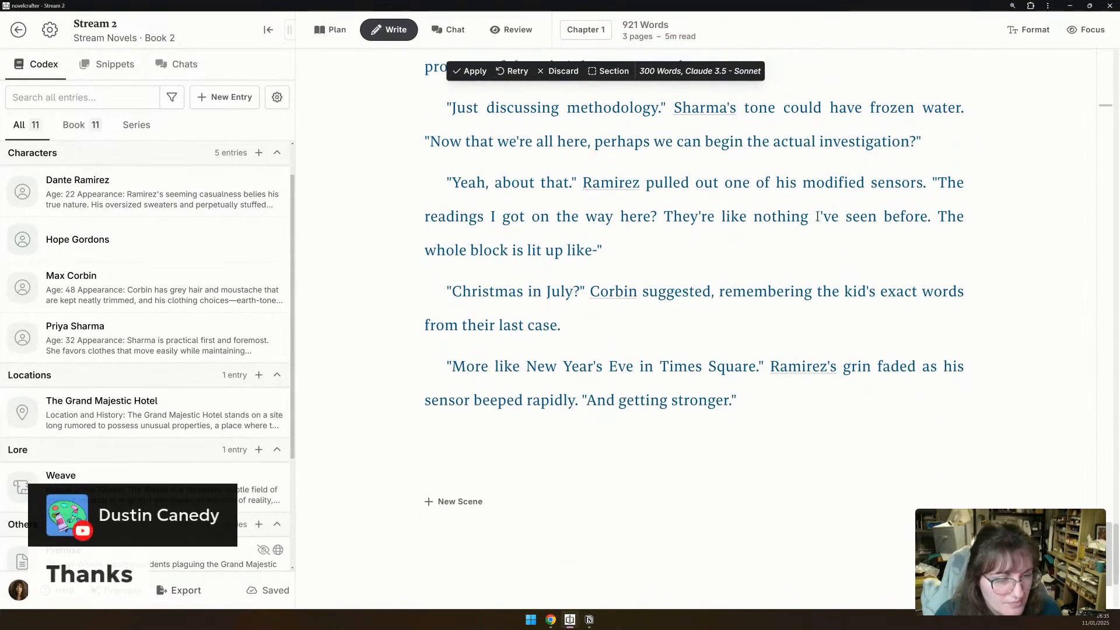
left_click(610, 71)
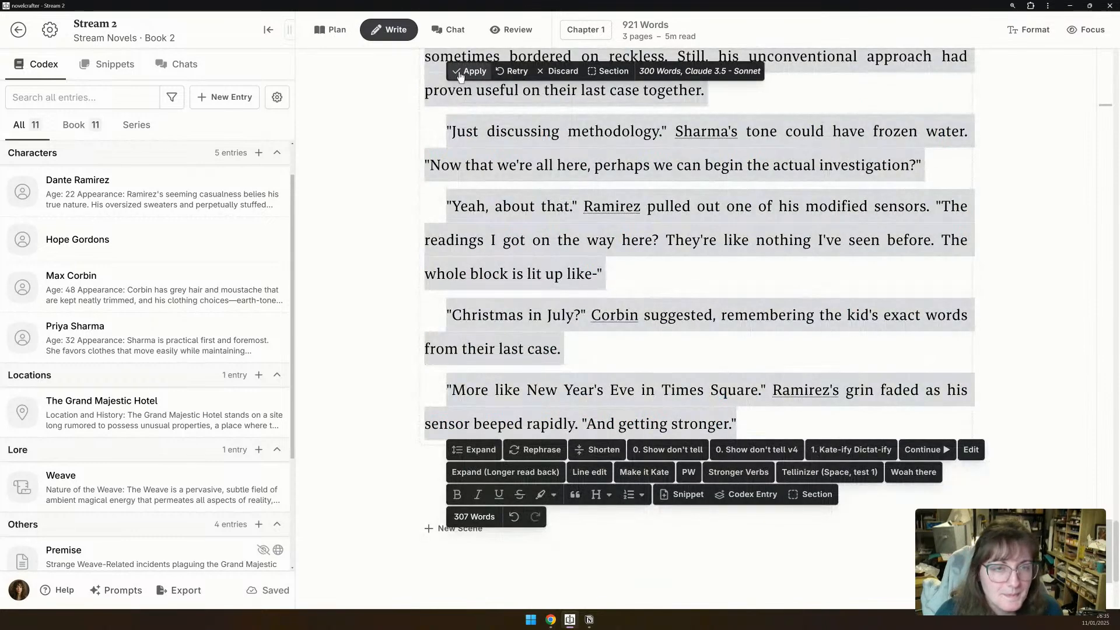
left_click(460, 72)
Dissolve the Claude 3.5 - Sonnet section below the scene beat into ordinary scene text.
scroll(827, 348, "up", 5)
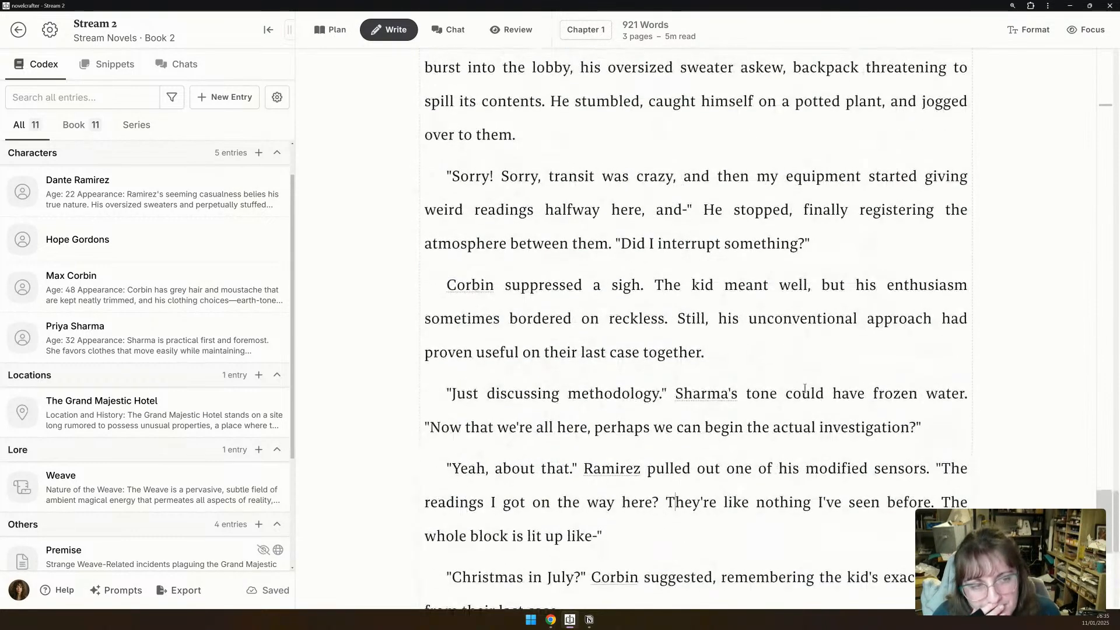
scroll(817, 345, "up", 12)
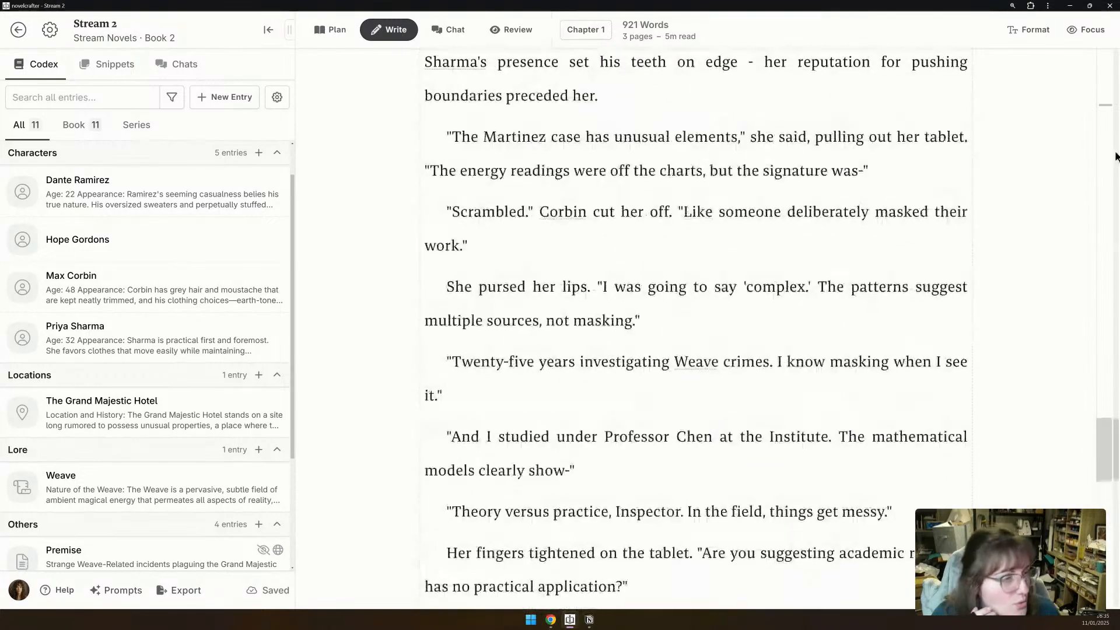
left_click_drag(1103, 439, 1104, 398)
left_click(962, 358)
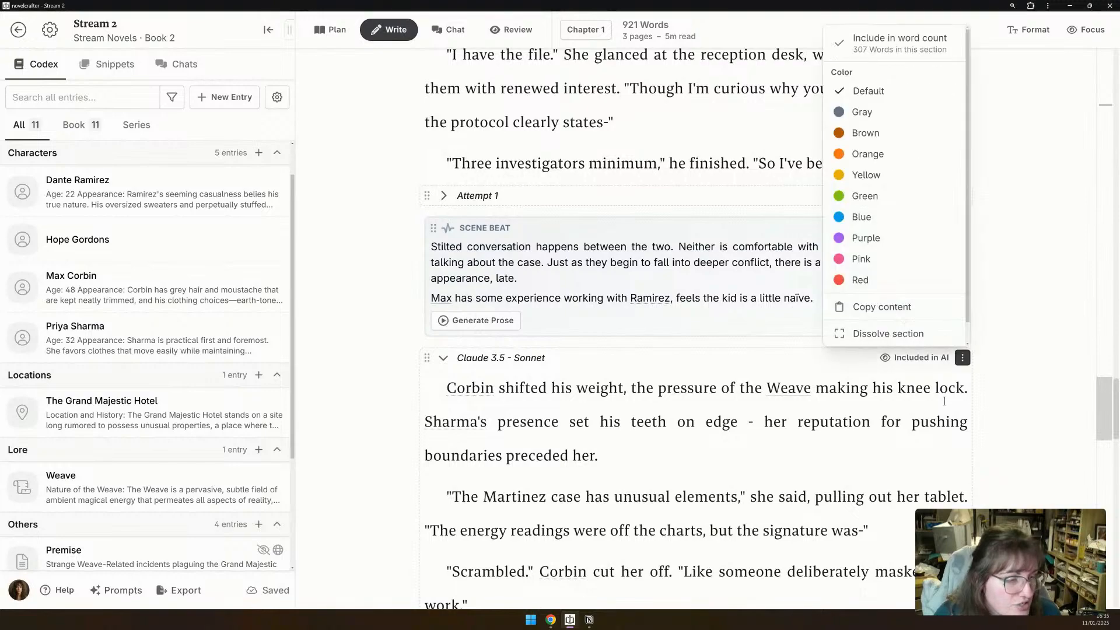
left_click(900, 330)
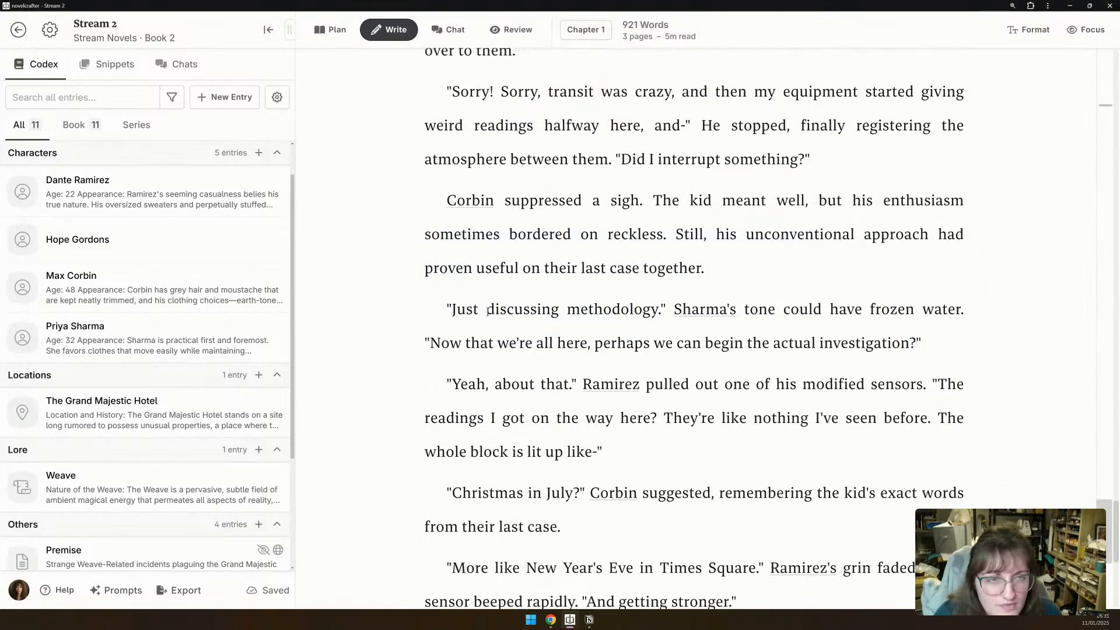
Reread the passage below the scene beat, checking how Corbin, Sharma and Ramirez are portrayed.
scroll(488, 311, "up", 15)
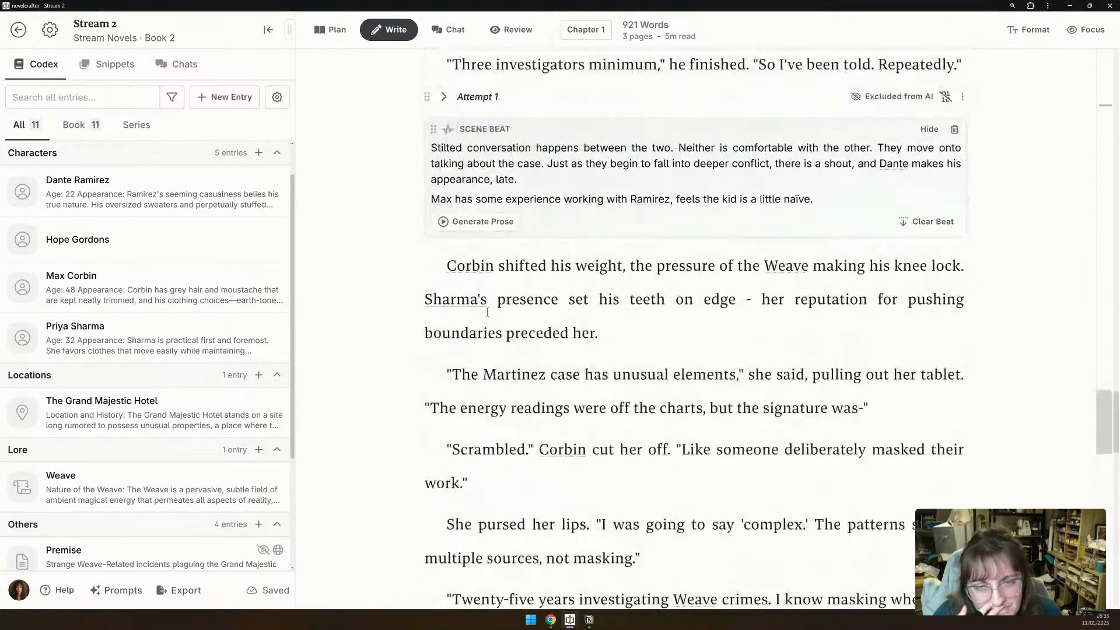
scroll(484, 310, "down", 1)
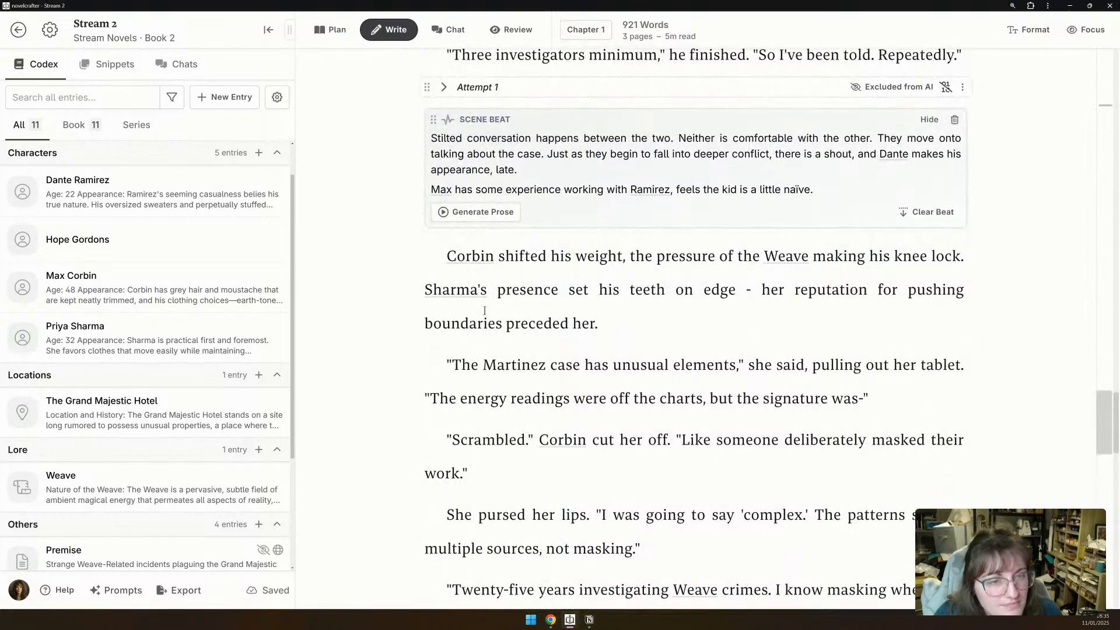
scroll(484, 311, "down", 15)
scroll(484, 311, "down", 2)
scroll(484, 310, "up", 4)
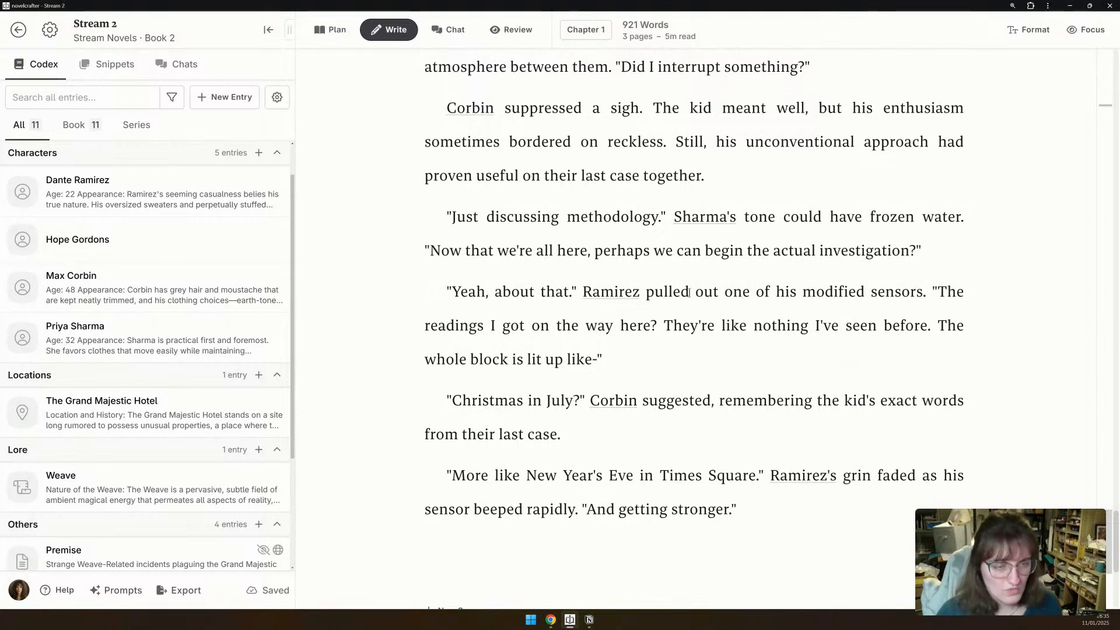
scroll(689, 291, "up", 7)
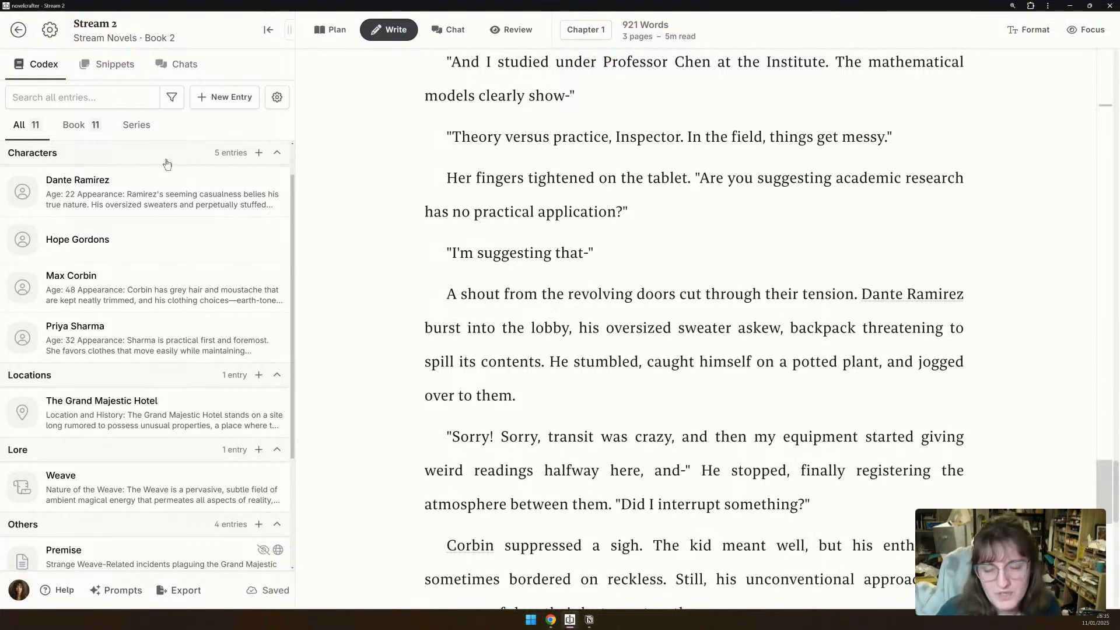
Cut the whole description from Dante Ramirez's codex entry and paste it into the entry's research notes.
left_click(188, 201)
scroll(441, 418, "down", 3)
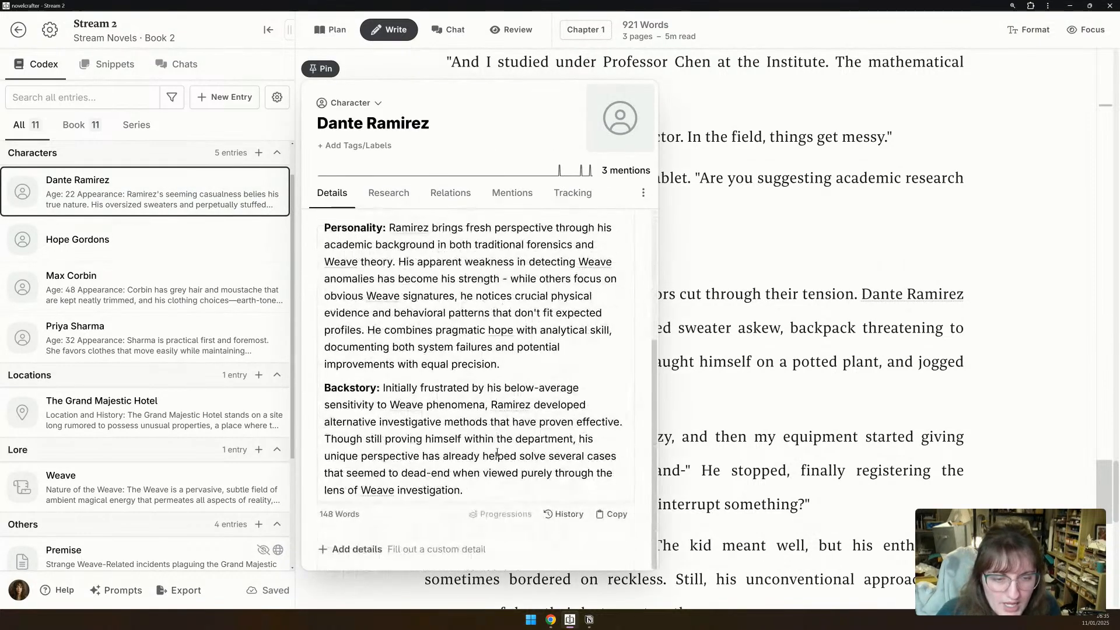
left_click(442, 418)
key("ctrl+a")
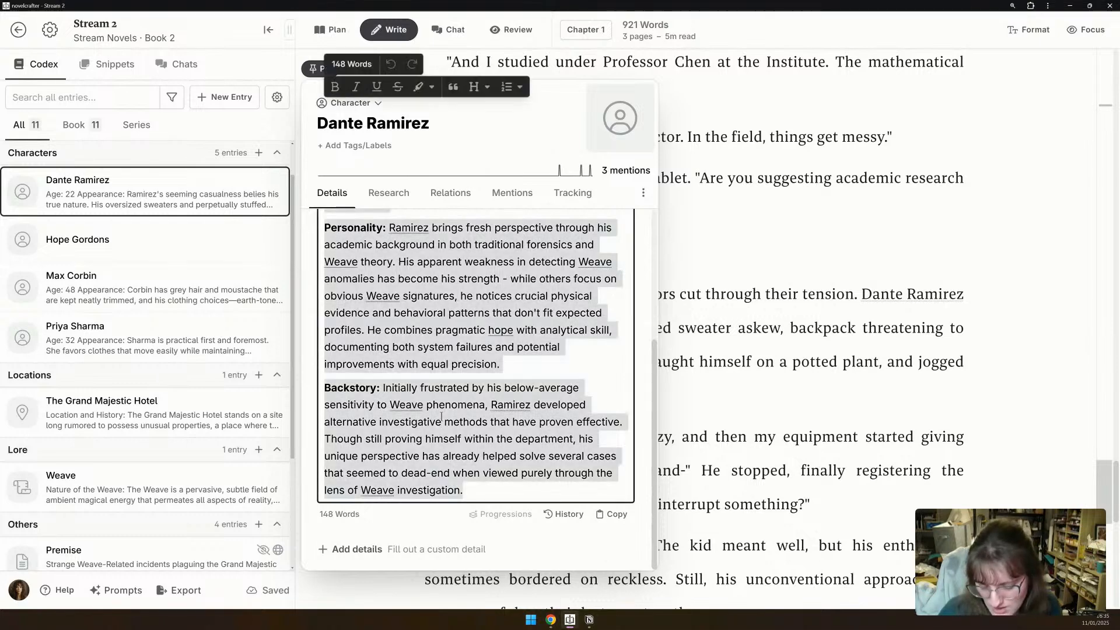
key("BackSpace")
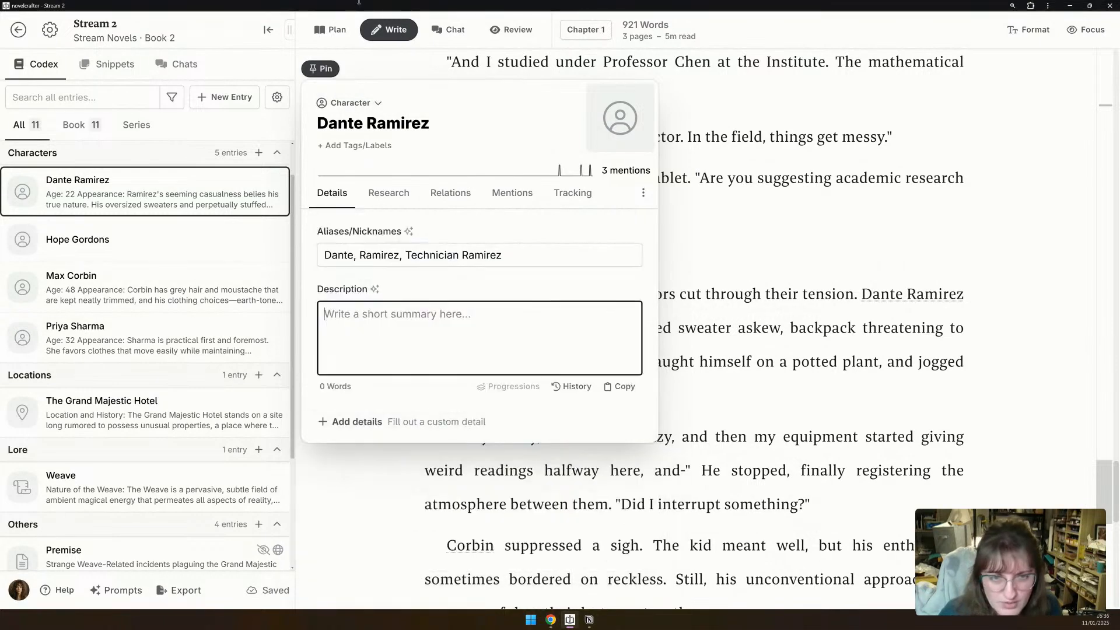
left_click(389, 193)
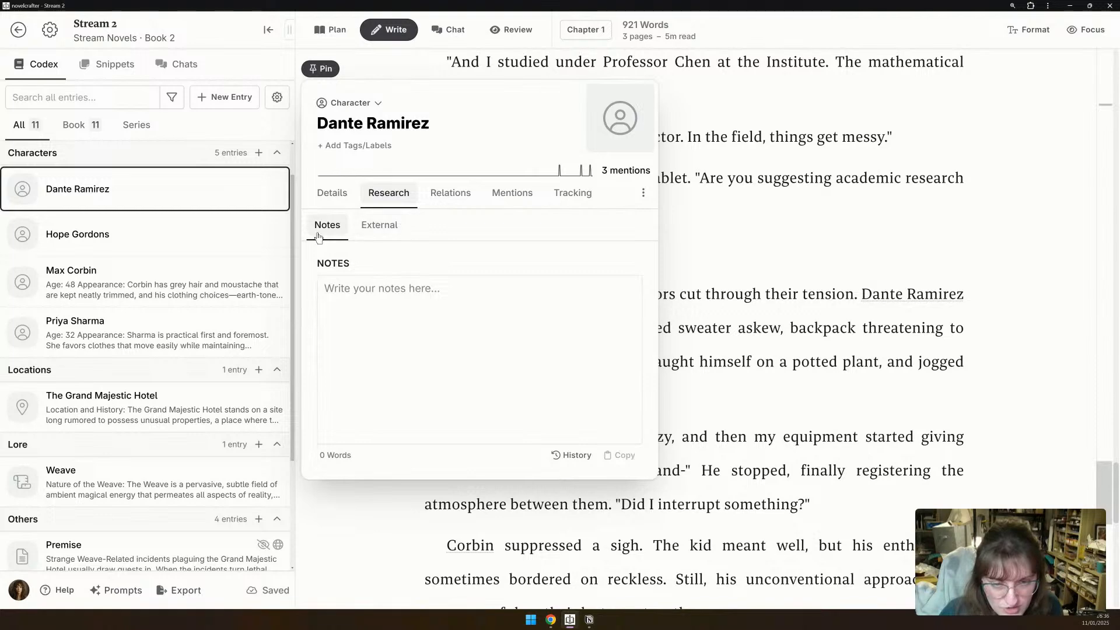
left_click(428, 352)
key("ctrl+v")
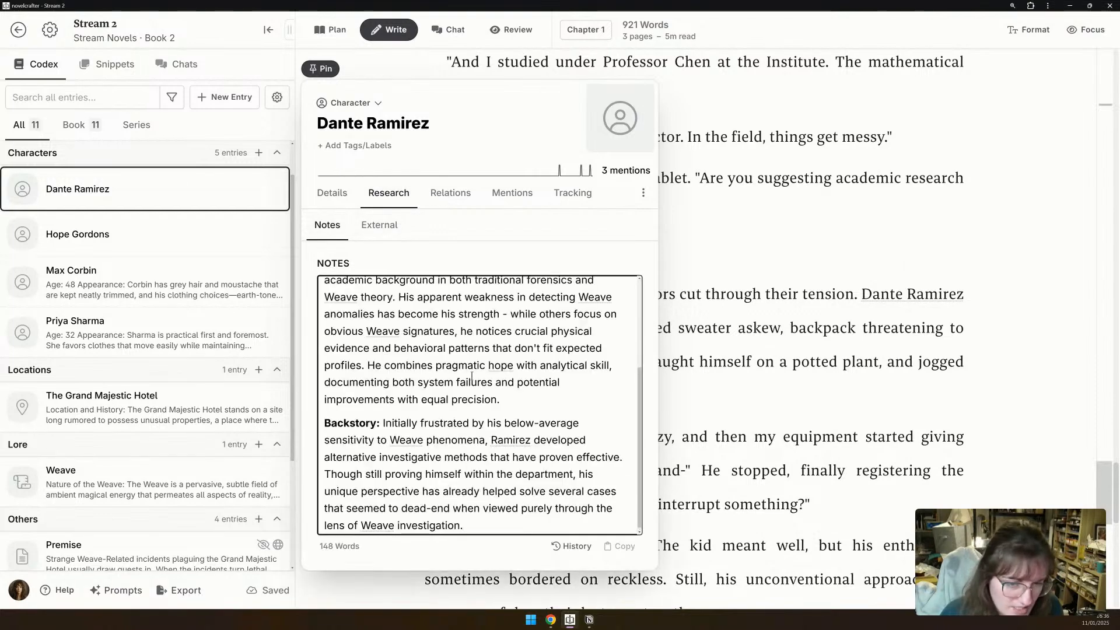
scroll(472, 376, "up", 3)
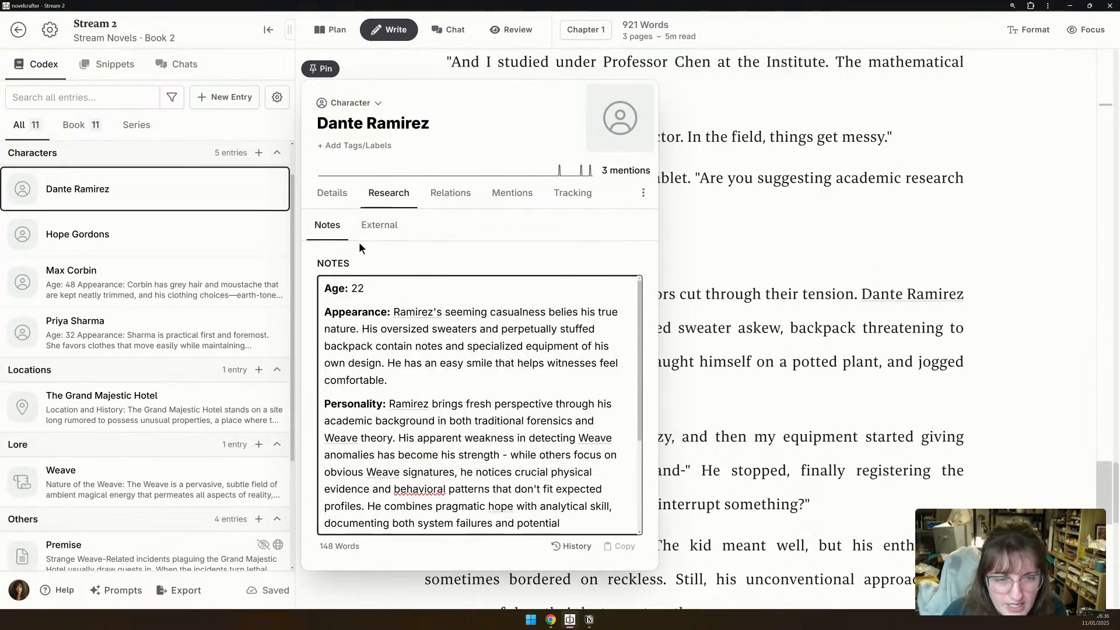
Paste the same character text back into the description of Dante Ramirez's codex entry.
left_click(332, 193)
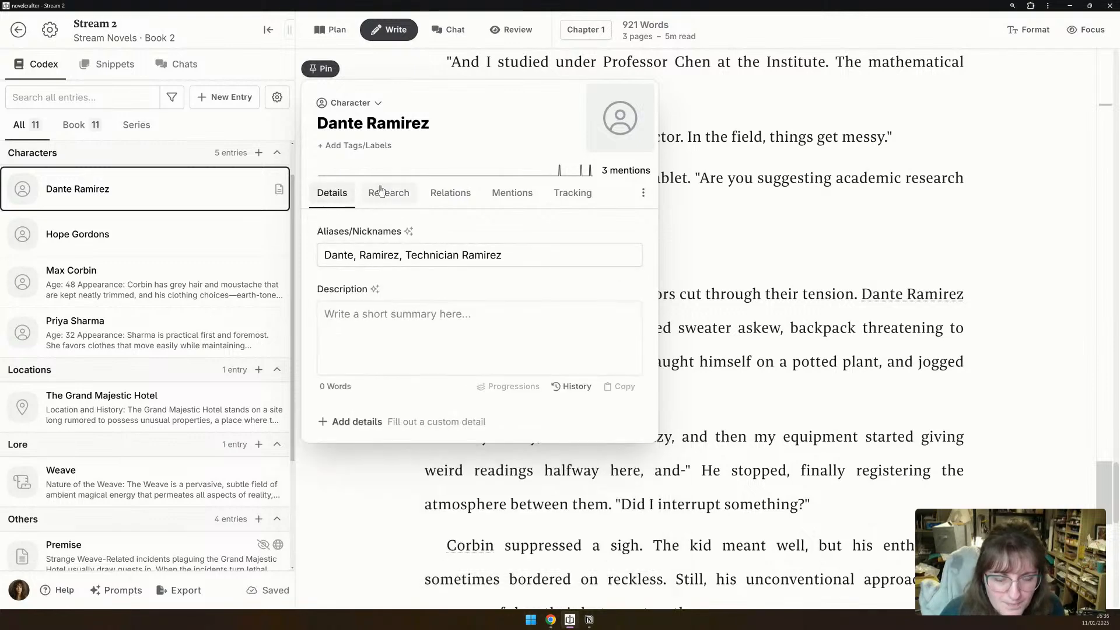
left_click(430, 333)
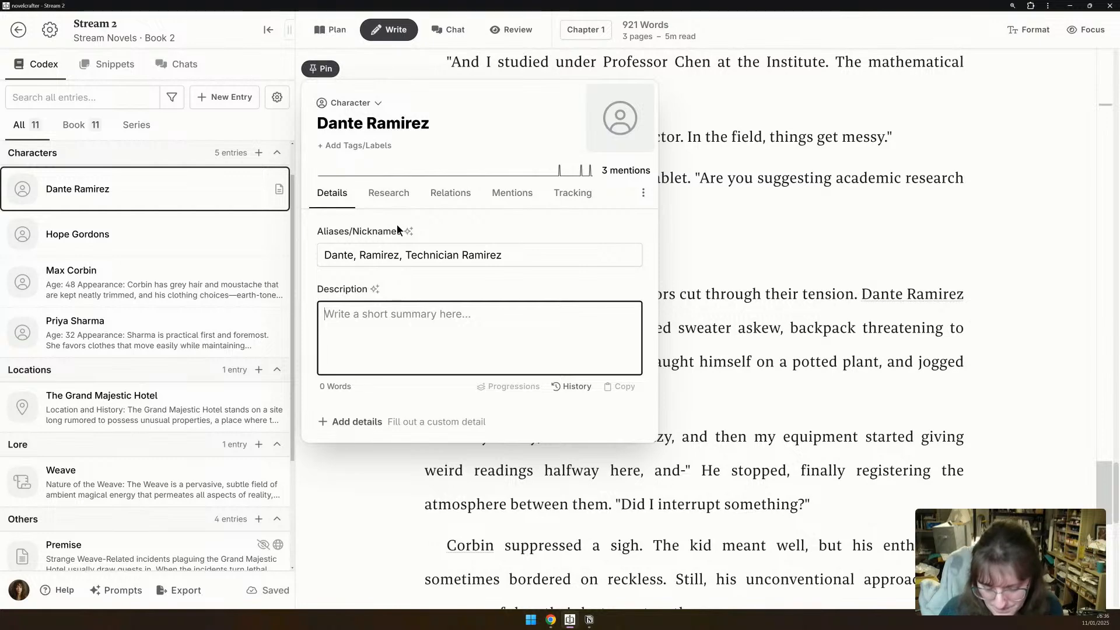
key("ctrl+v")
scroll(434, 321, "up", 3)
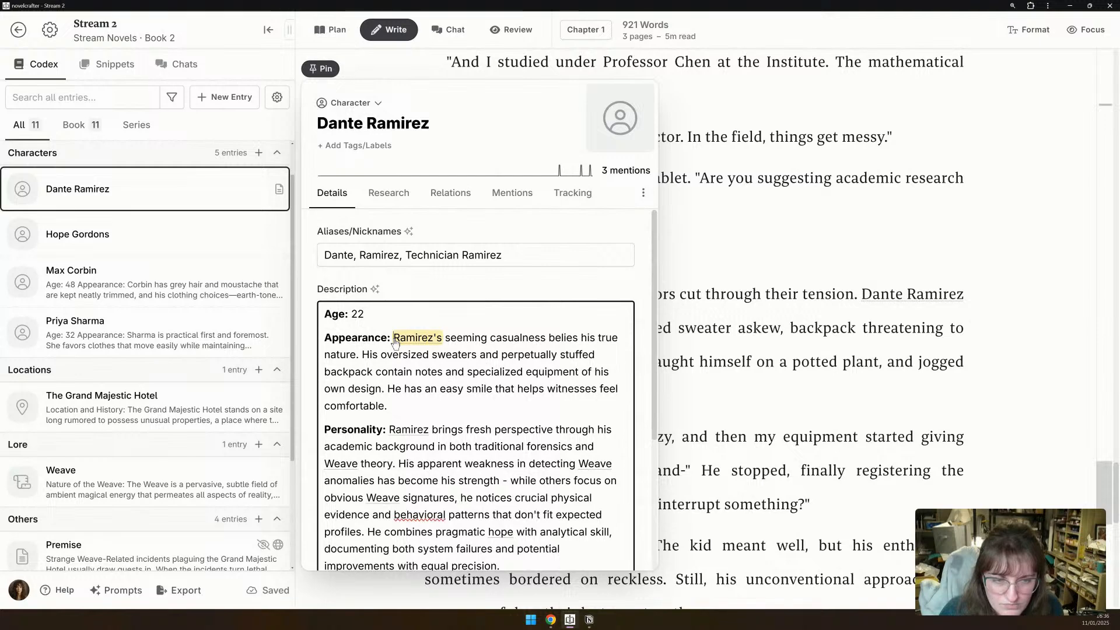
Replace the opening of Dante's Appearance text, up to "own design", with "Wears oversized clothes (including a favourite jumper) to hide".
left_click_drag(394, 339, 381, 390)
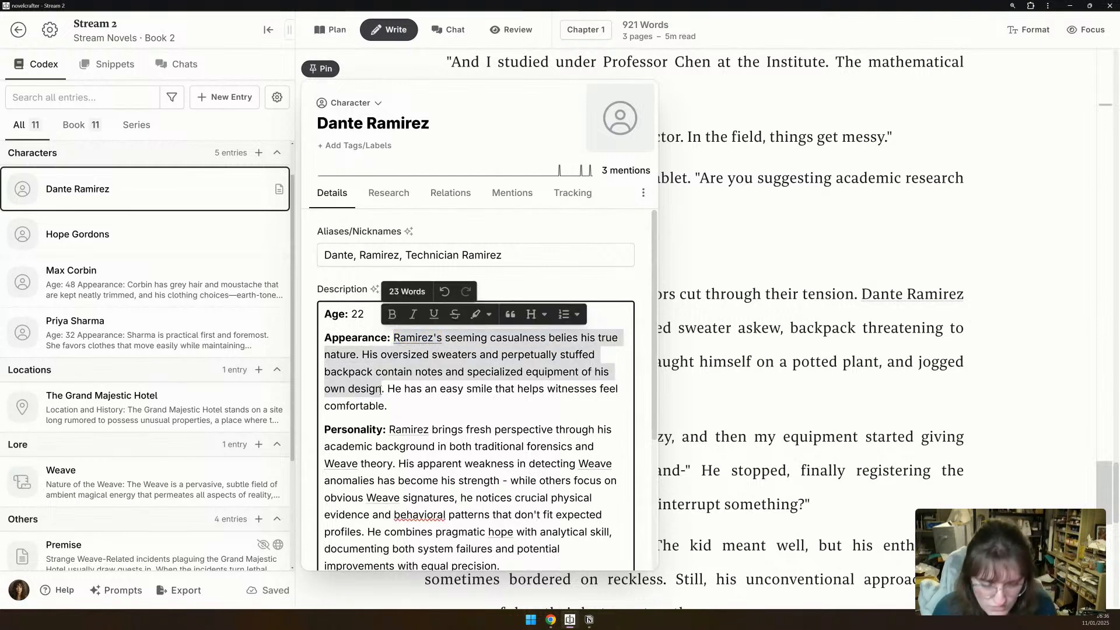
type("Wears ov")
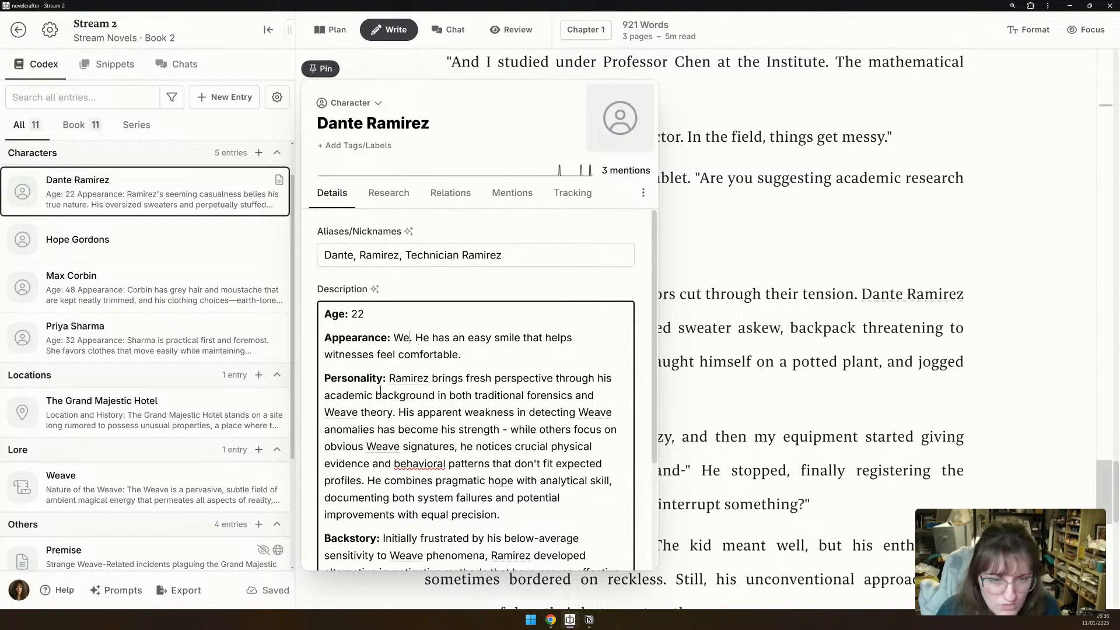
type("ersized cloth")
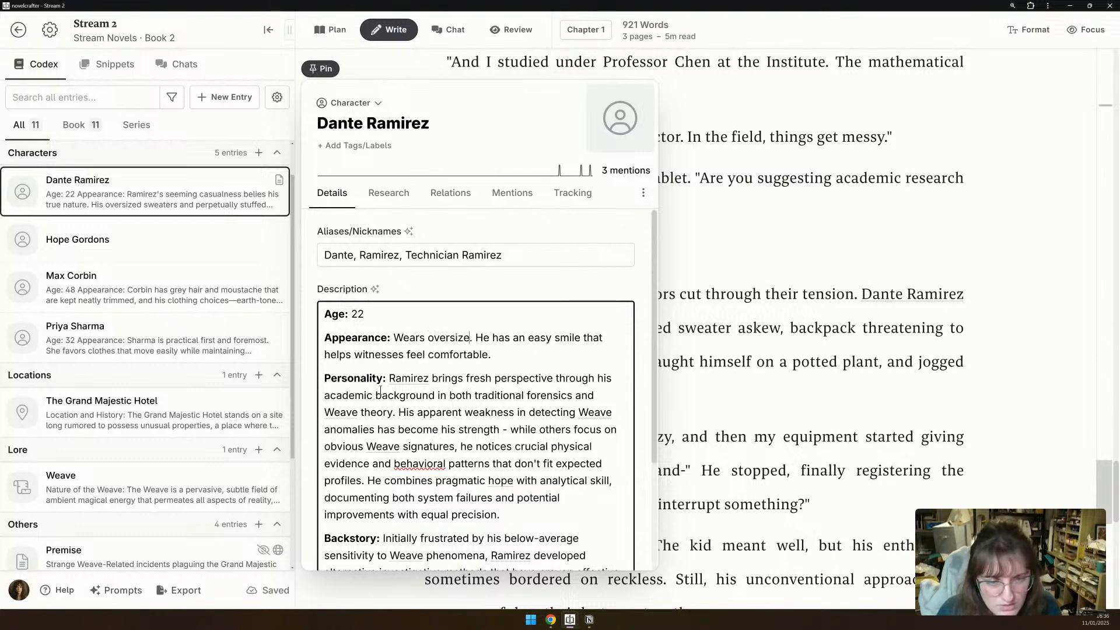
type("es")
type(" (")
type("including a fav")
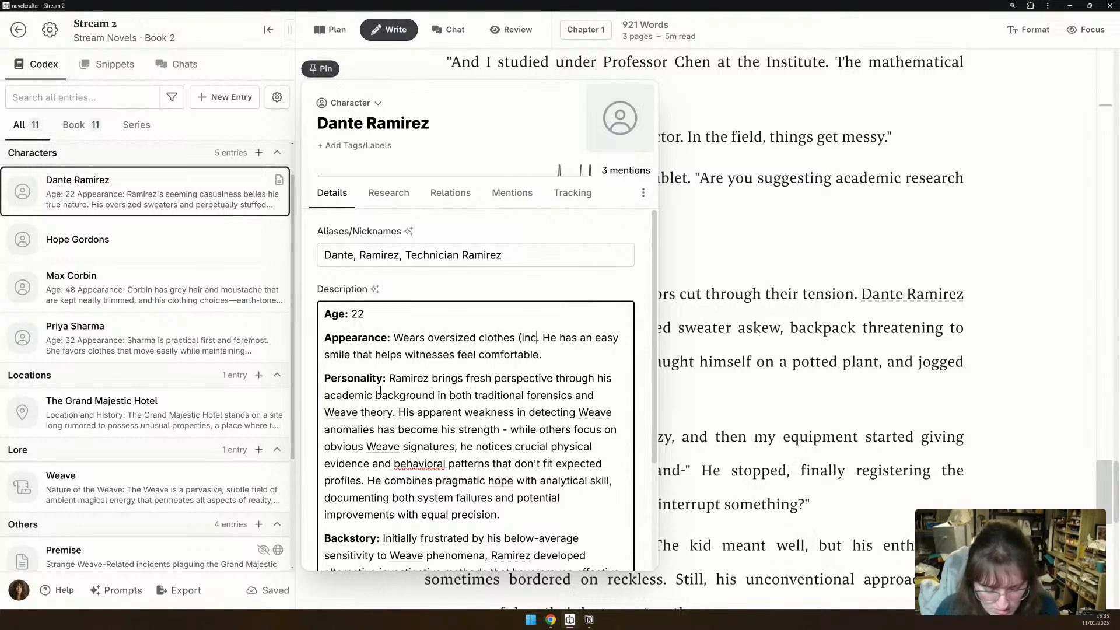
type("ourite jumper)")
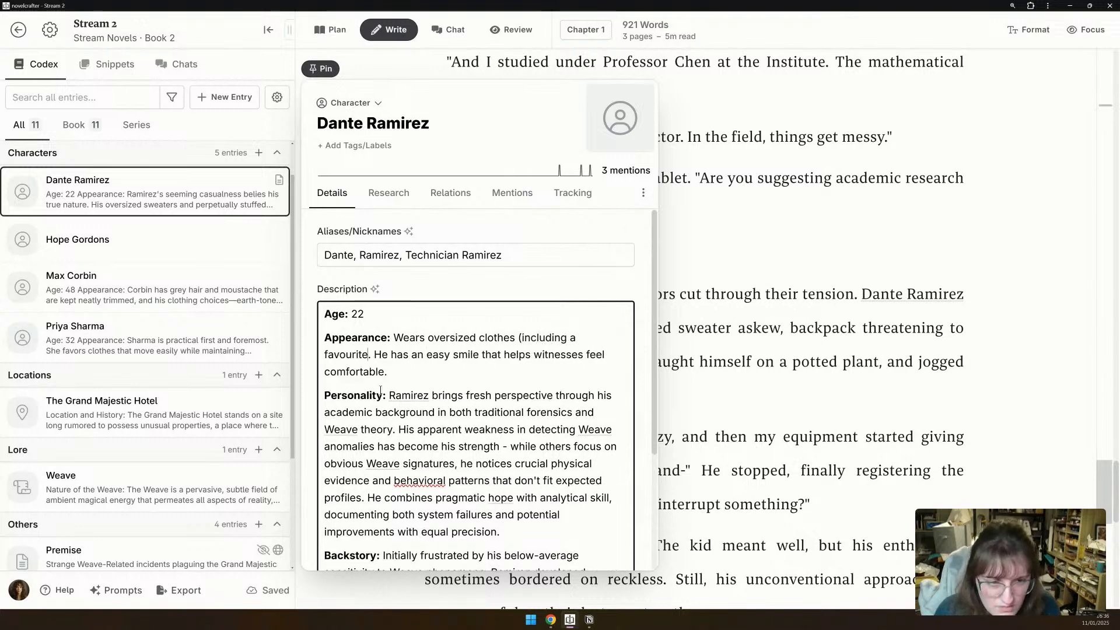
type(" to hide")
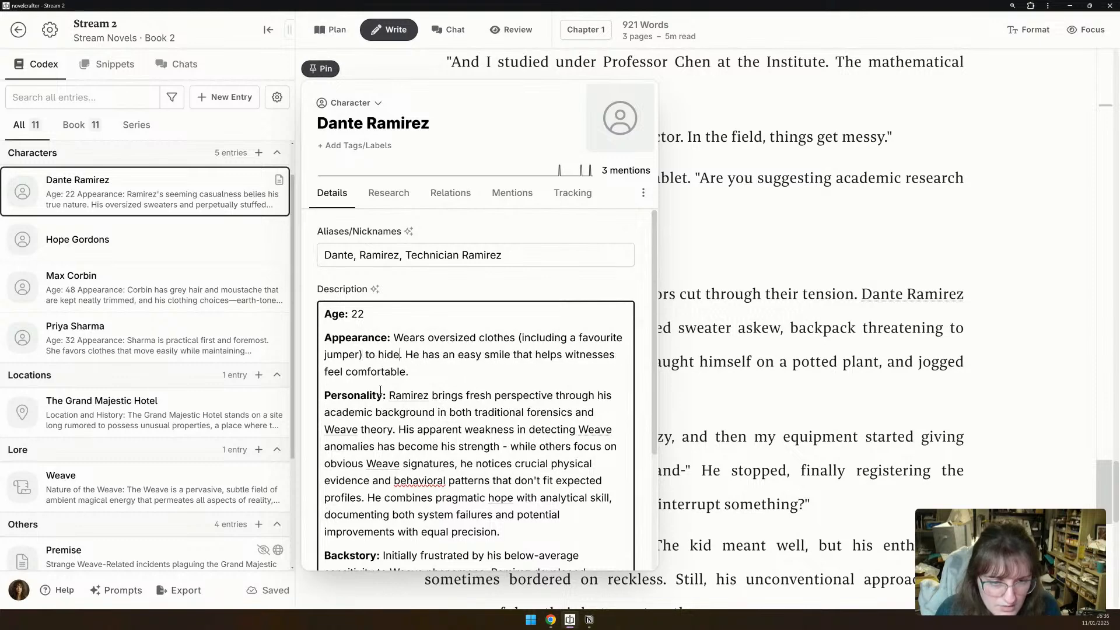
Finish the technician's Appearance sentence with "his tools", and start the Personality line, above its existing paragraph, with "Enthusiastic, analytical, precise".
type(" his tools")
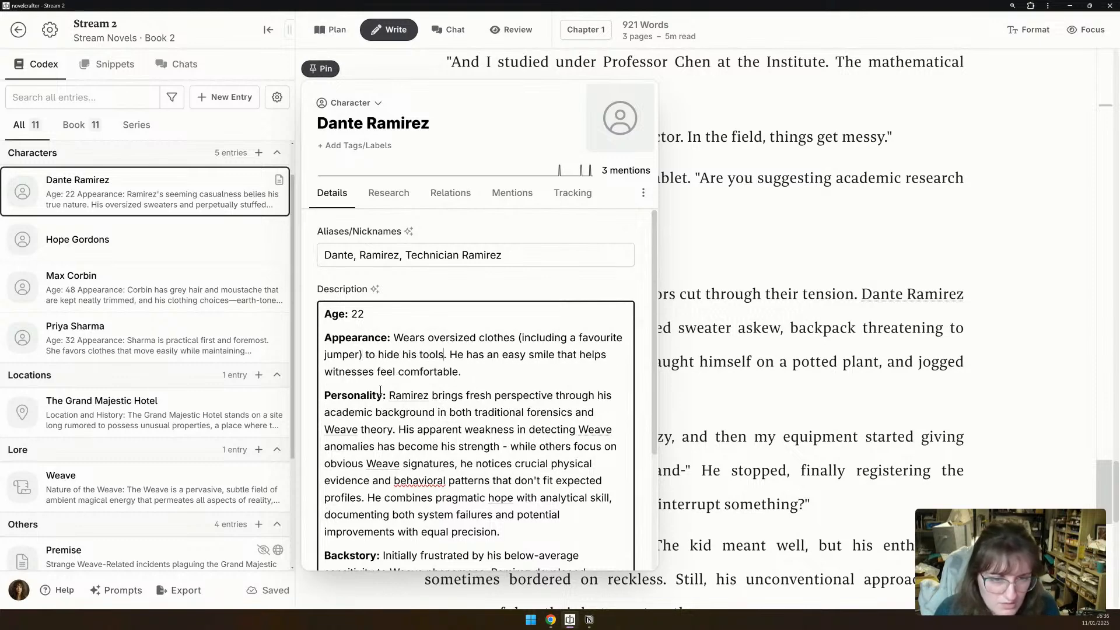
scroll(380, 389, "down", 1)
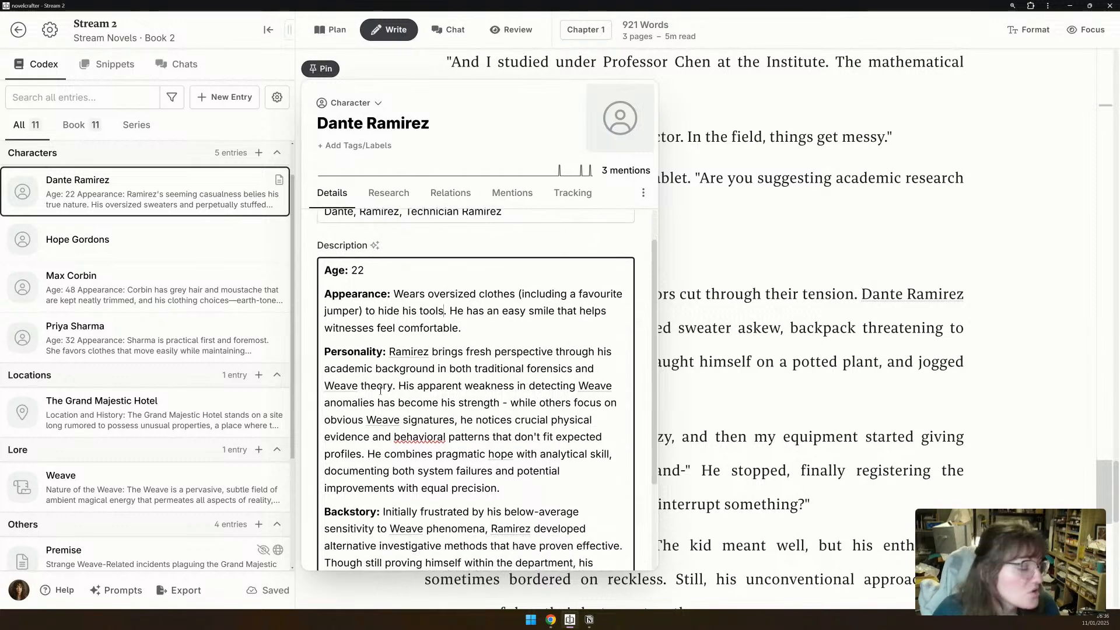
scroll(380, 390, "down", 2)
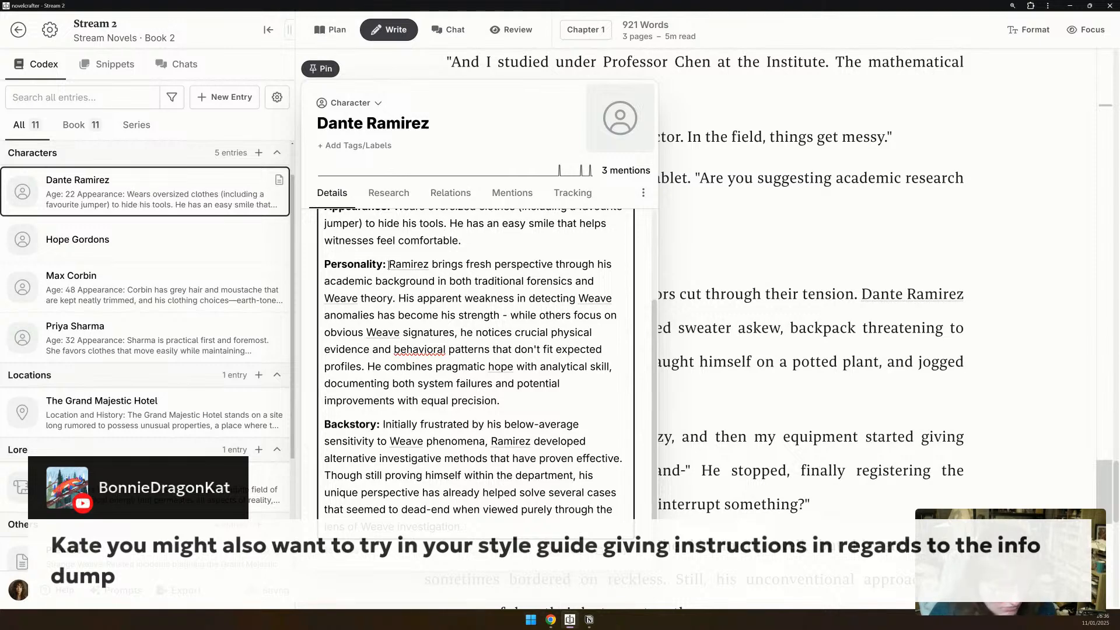
left_click(389, 264)
key("Return")
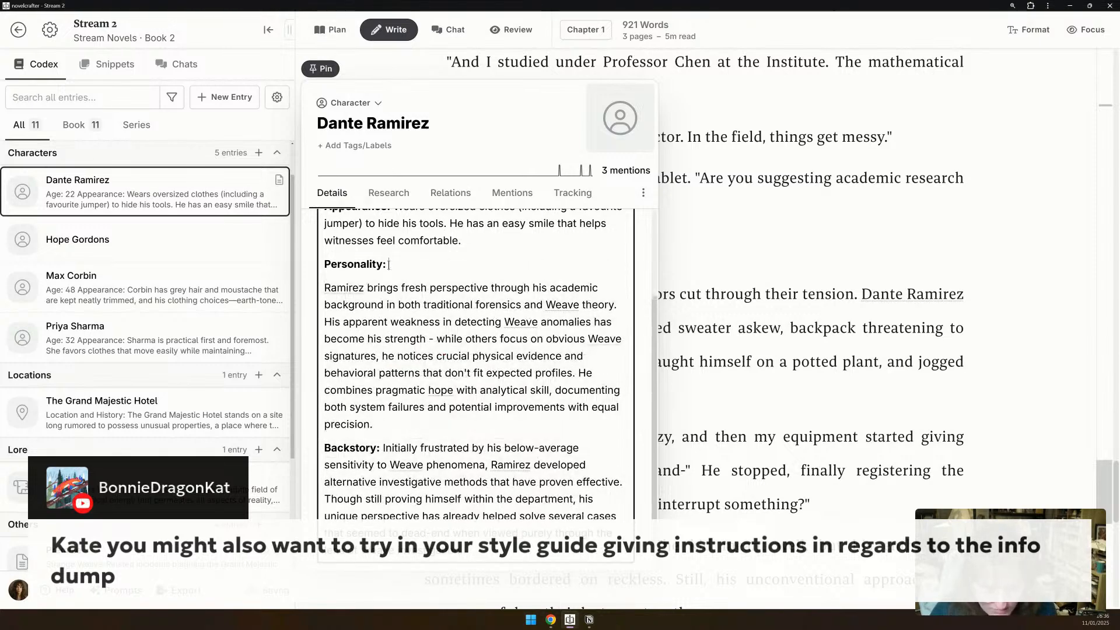
type("Enthusi")
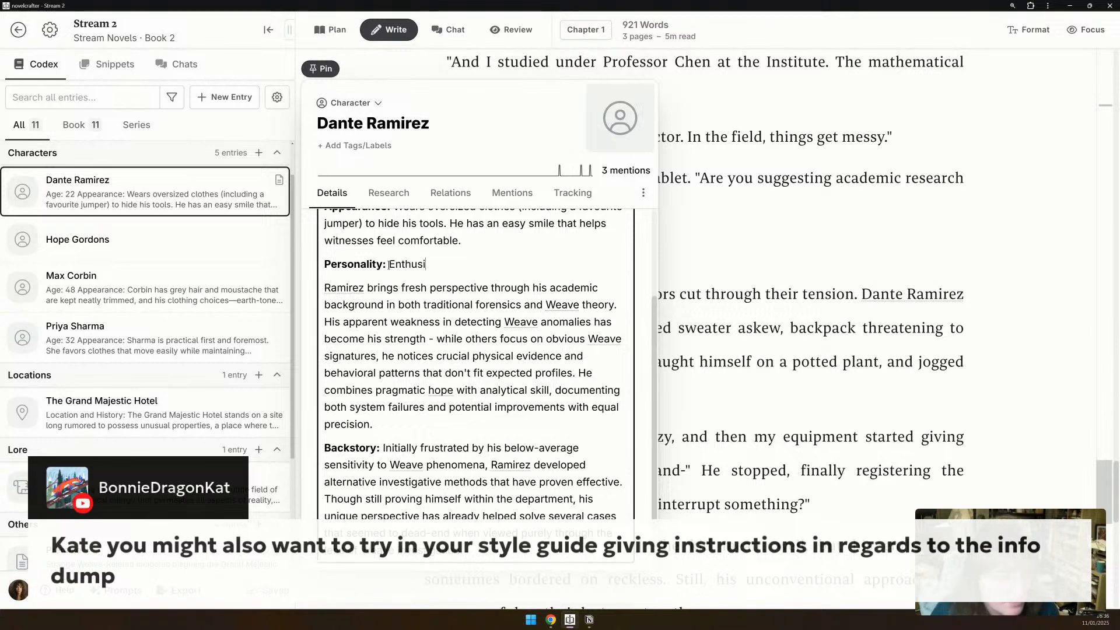
type("astic")
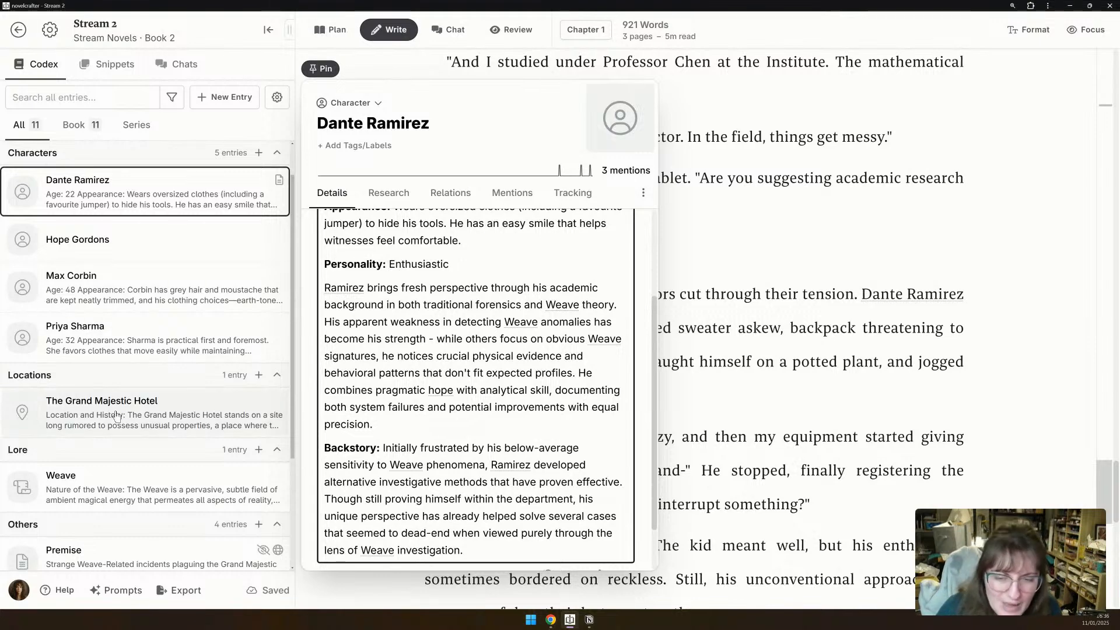
scroll(114, 446, "down", 3)
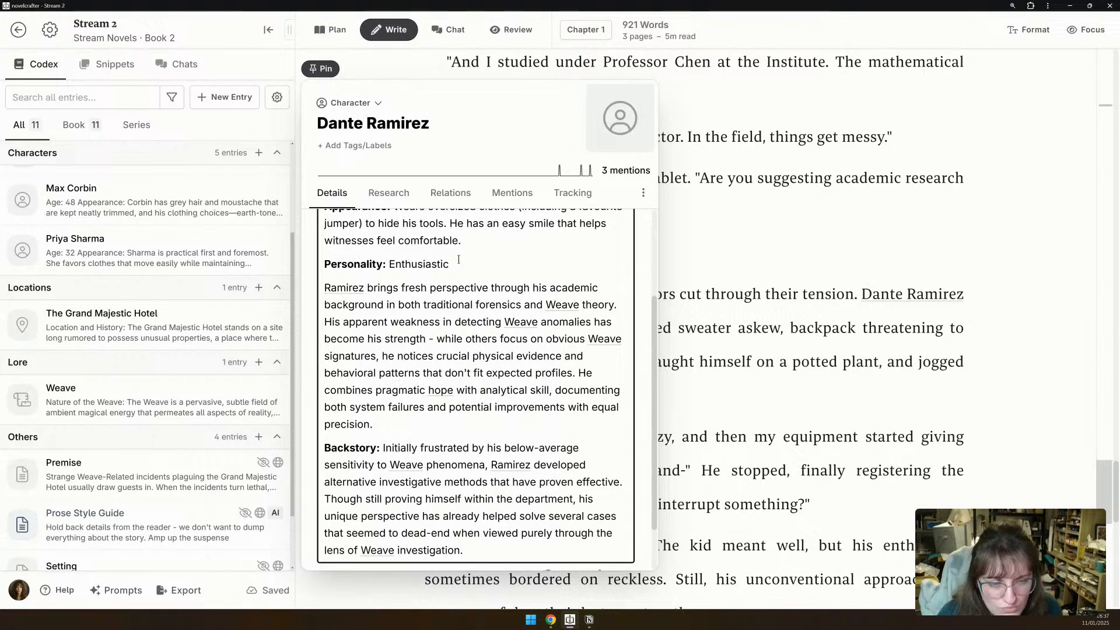
type("ana")
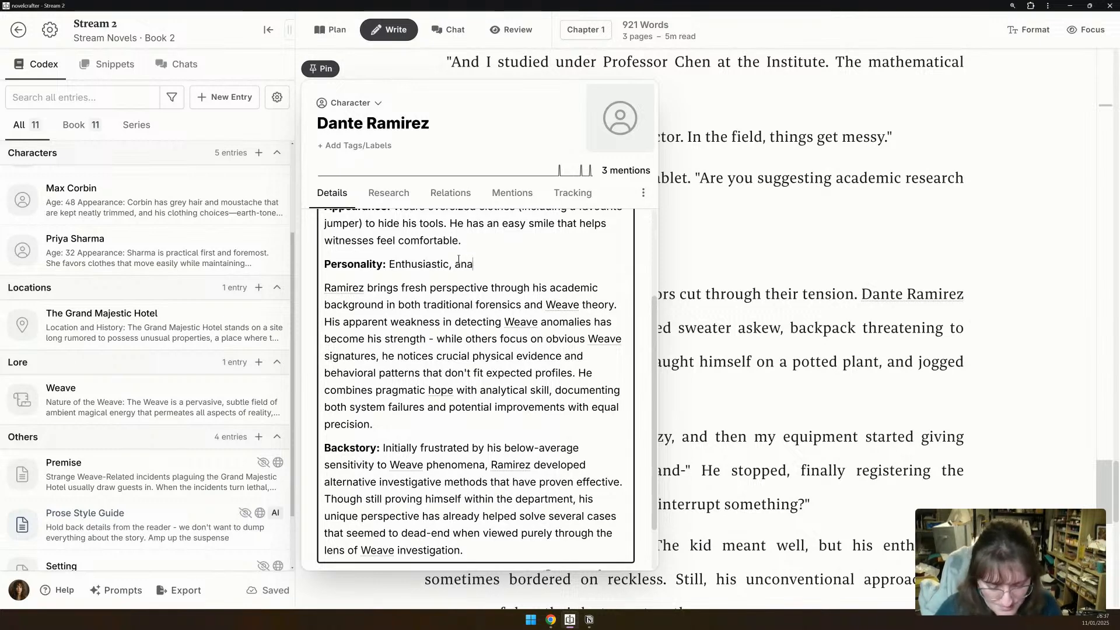
type("lytical, precise")
Delete the long paragraph under the technician's Personality line and extend the trait list with "misses social cues.".
triple_click(423, 305)
key("BackSpace")
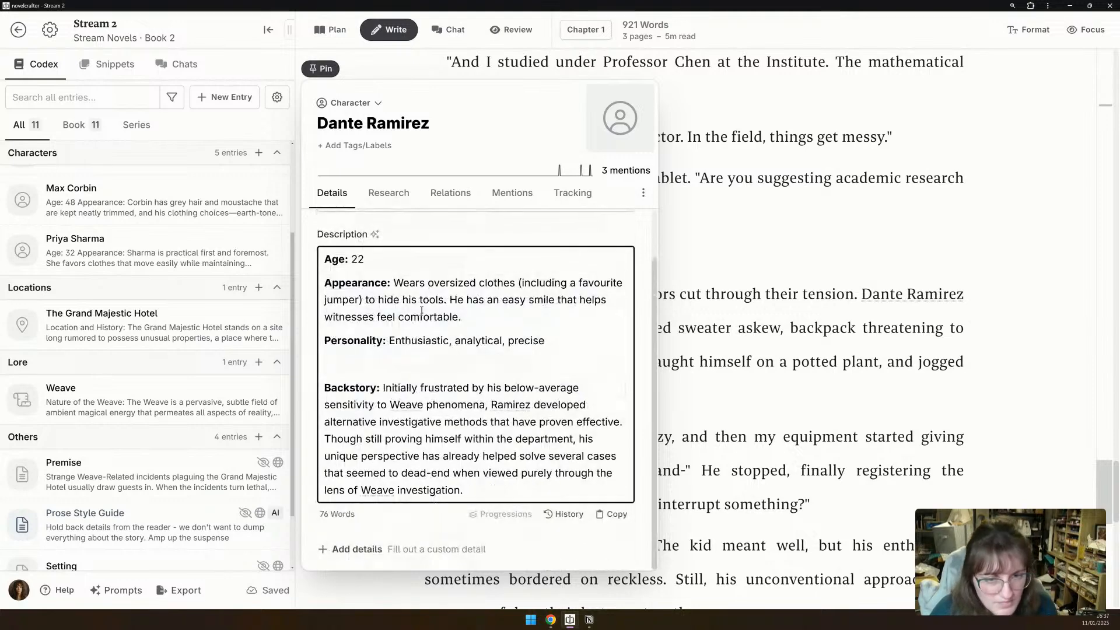
type("misses social ")
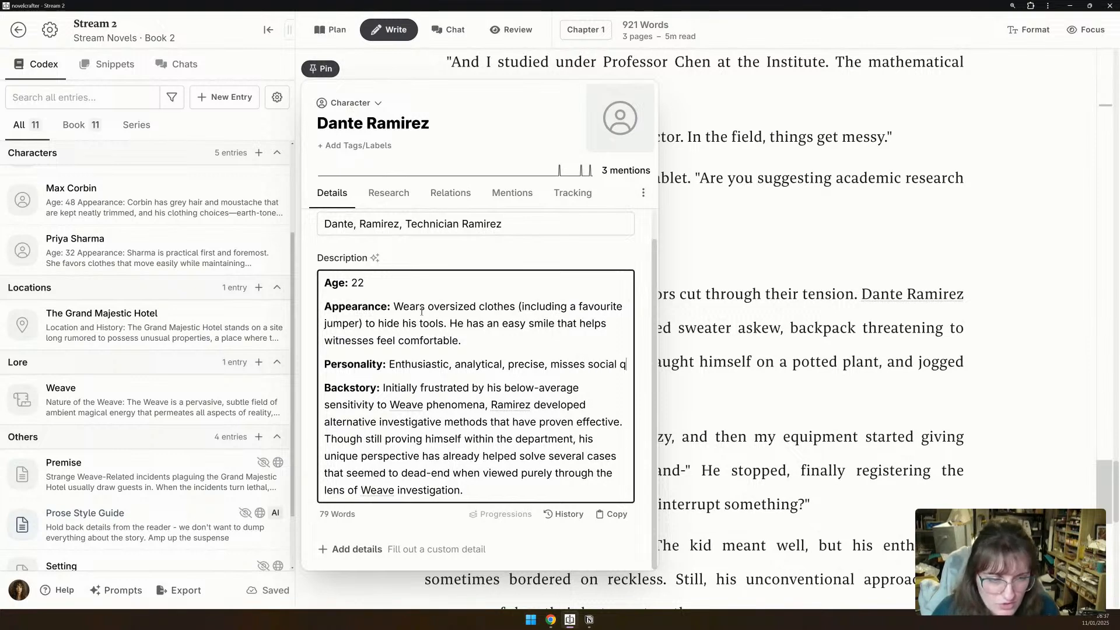
type("cues.")
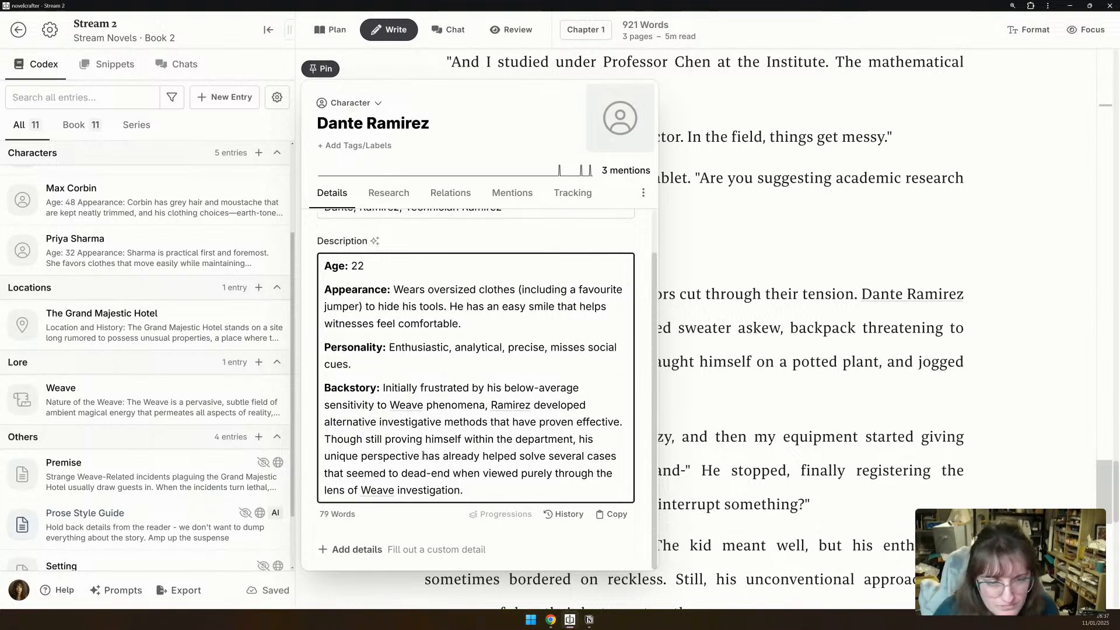
Delete the entire Backstory paragraph from the technician's description.
triple_click(448, 439)
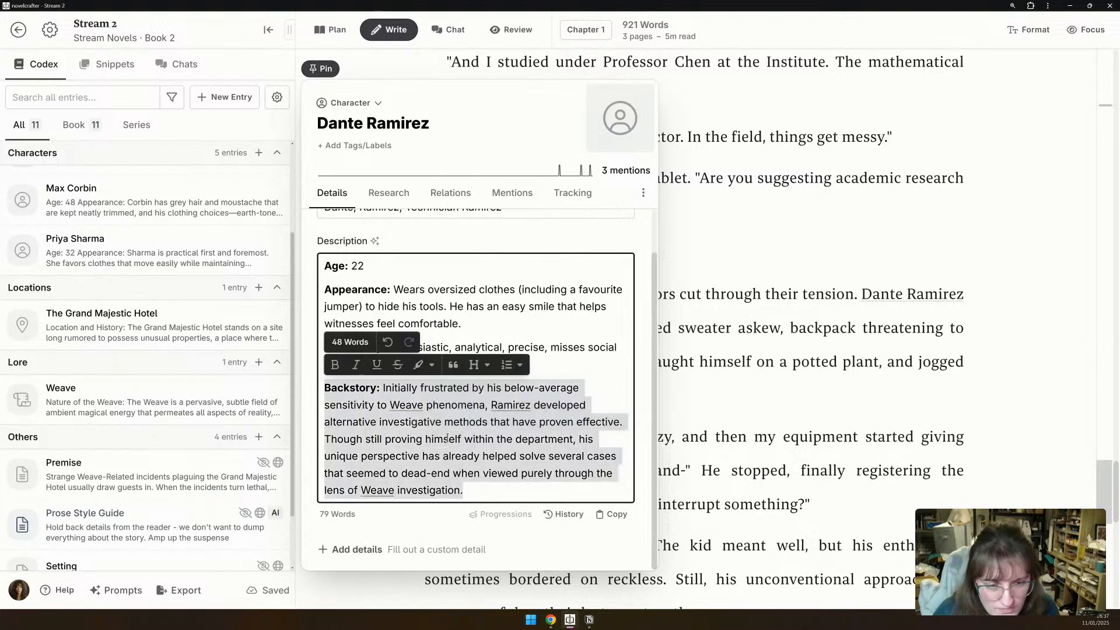
key("BackSpace")
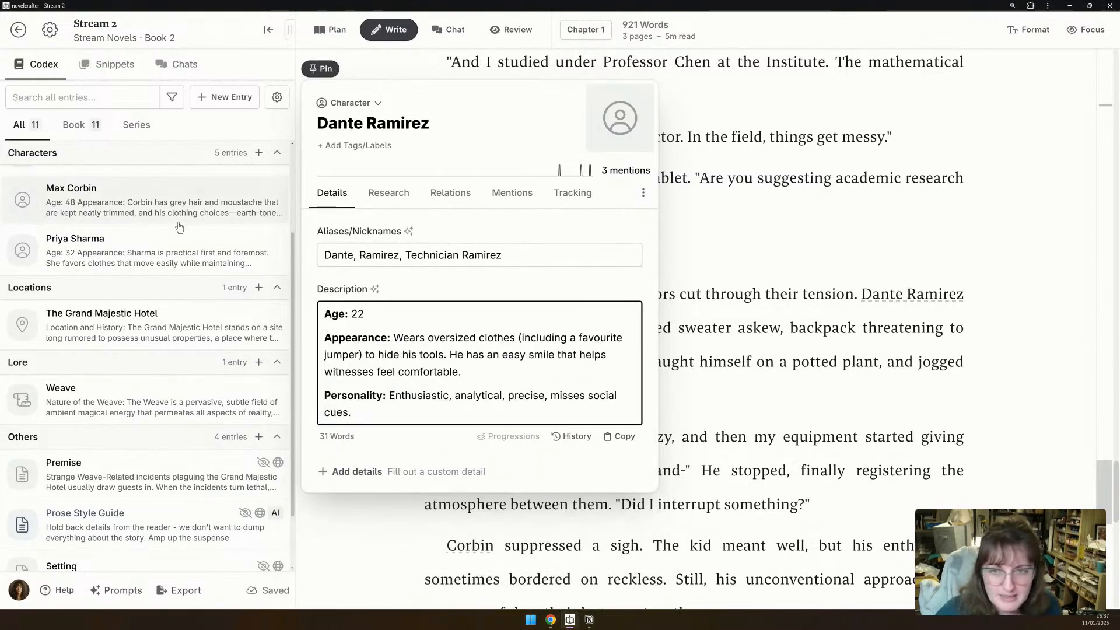
scroll(156, 347, "up", 3)
left_click(380, 194)
left_click(332, 194)
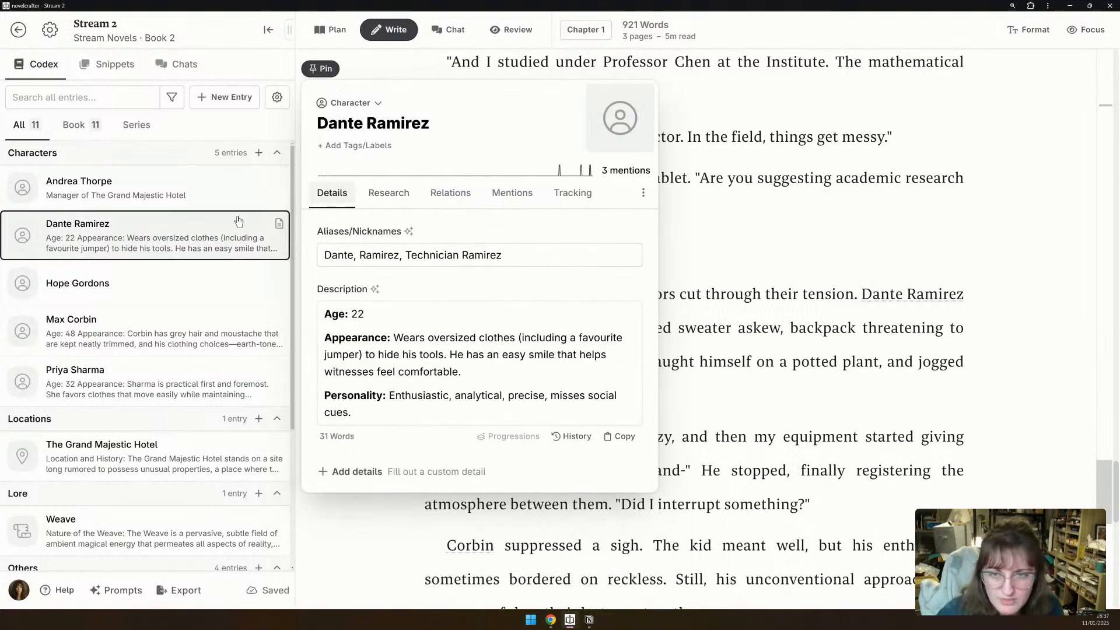
In the 48-year-old detective's entry, insert the Personality traits "Sceptical, Practical, Proactive, Thorough, Brisque" on their own line above the existing personality text.
left_click(134, 326)
scroll(442, 377, "down", 2)
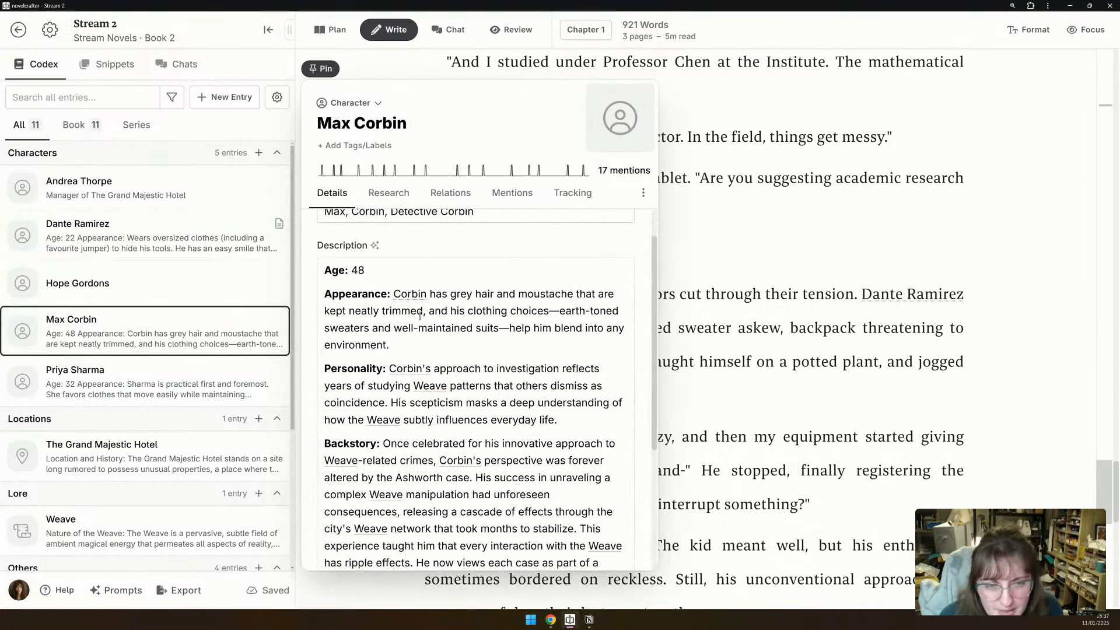
scroll(441, 351, "down", 2)
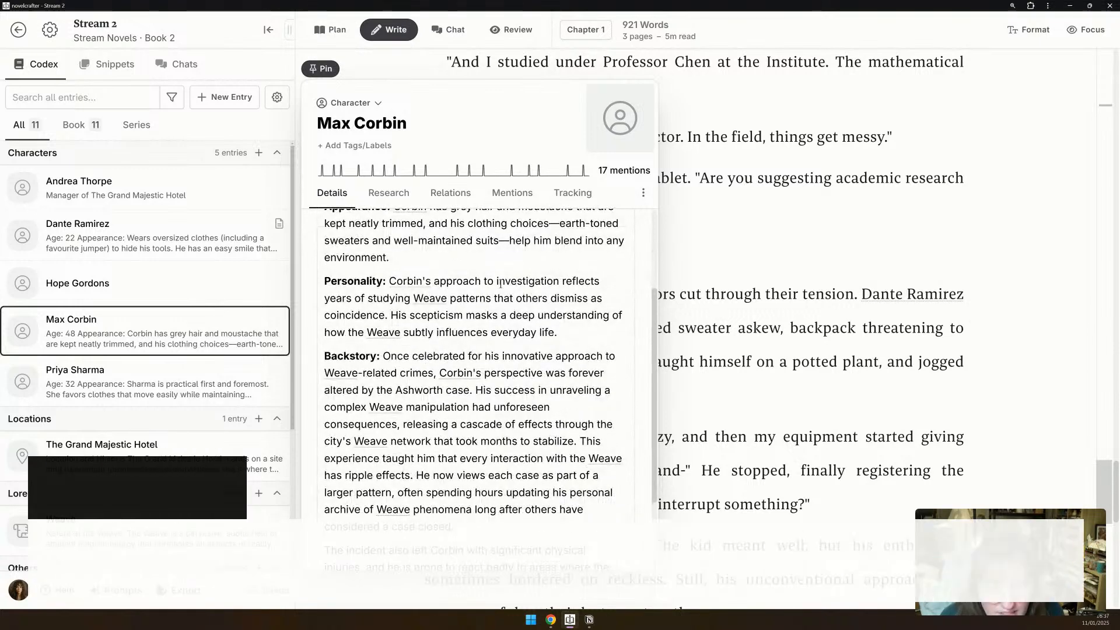
left_click(386, 281)
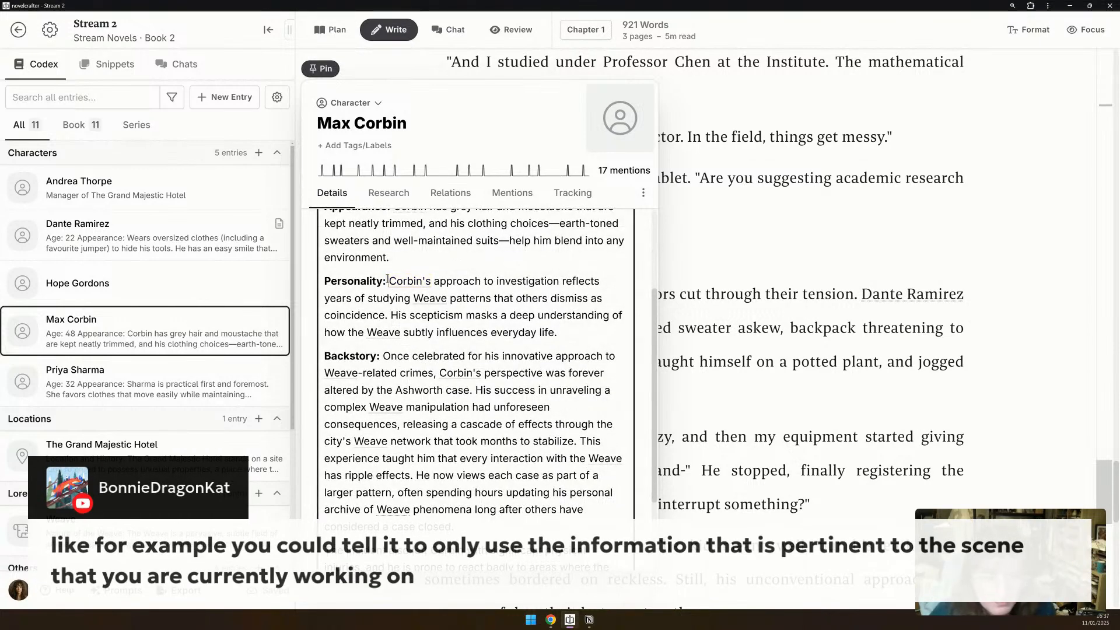
key("Return")
type("Sceptical")
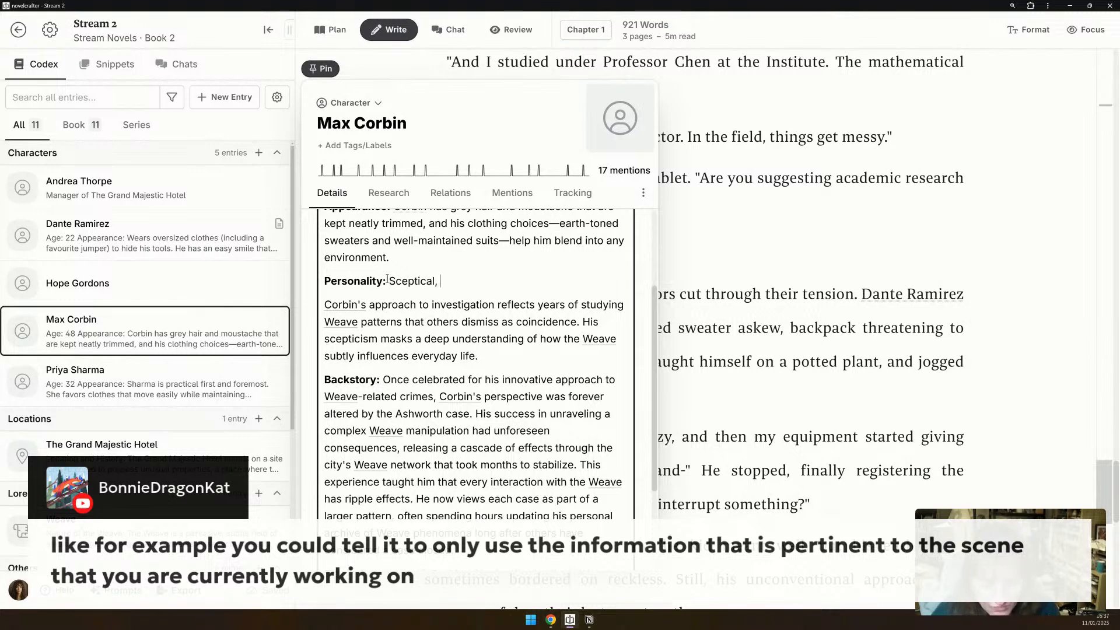
type(", Practical,")
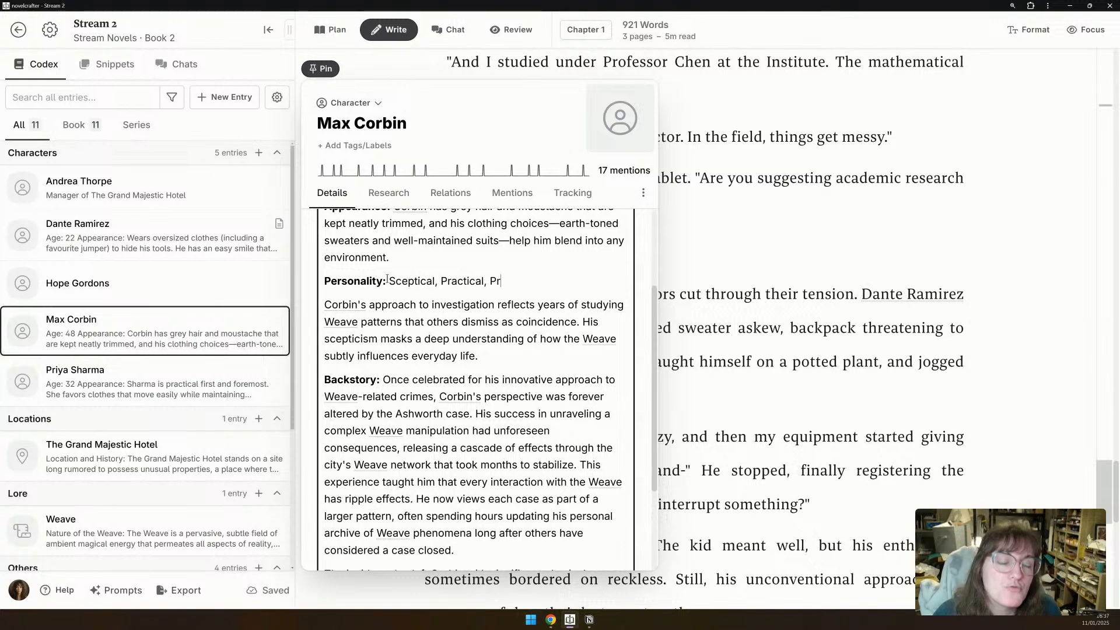
type(" Proactive")
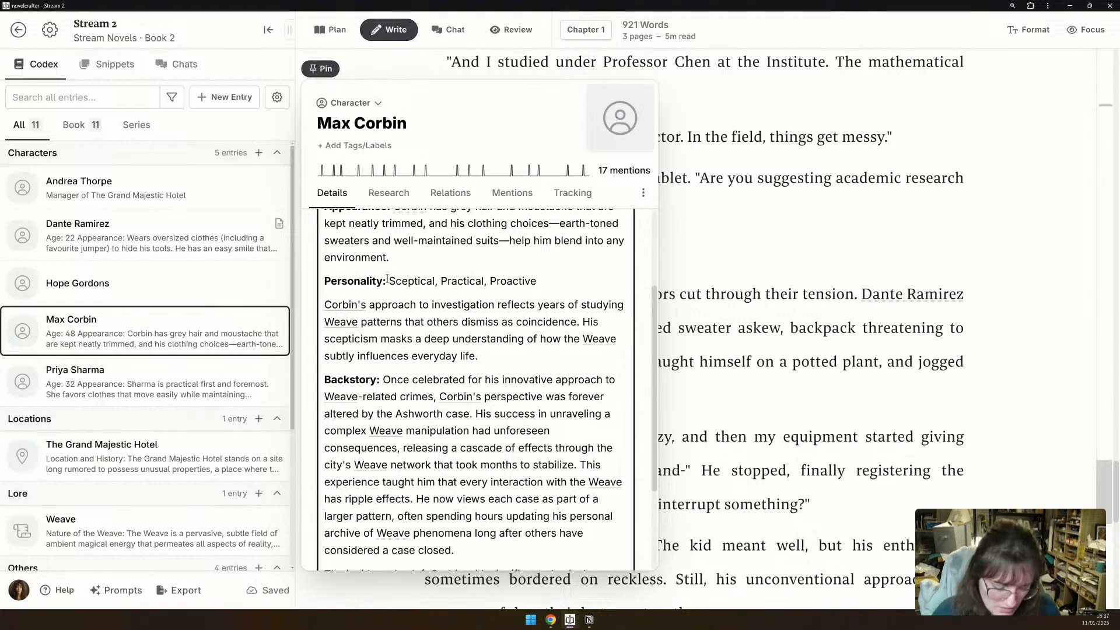
type(", Thorough")
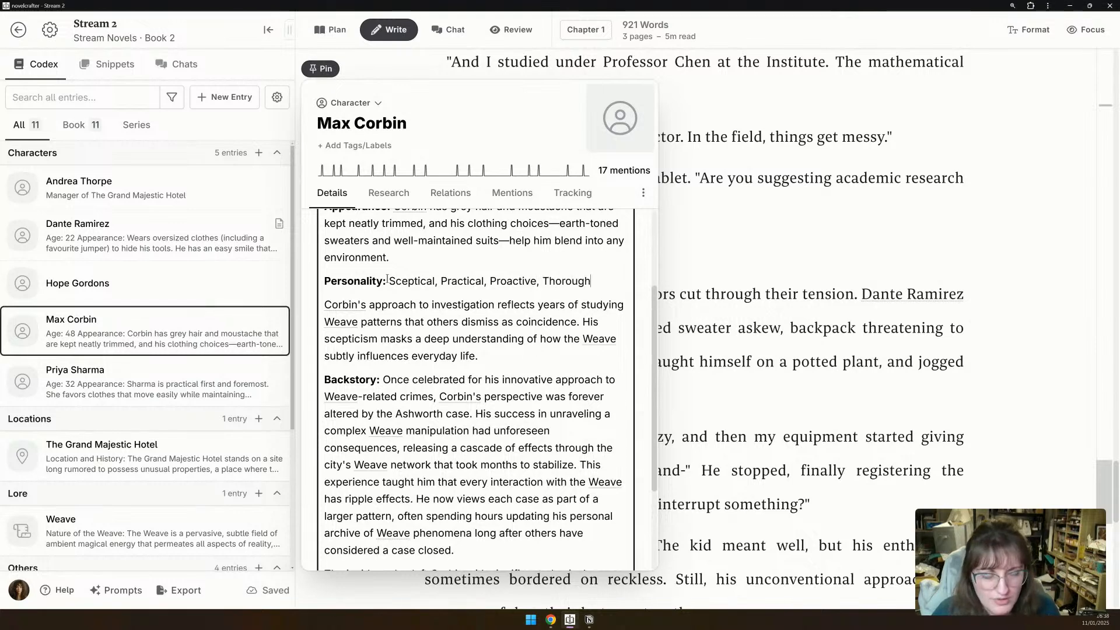
type(", Br")
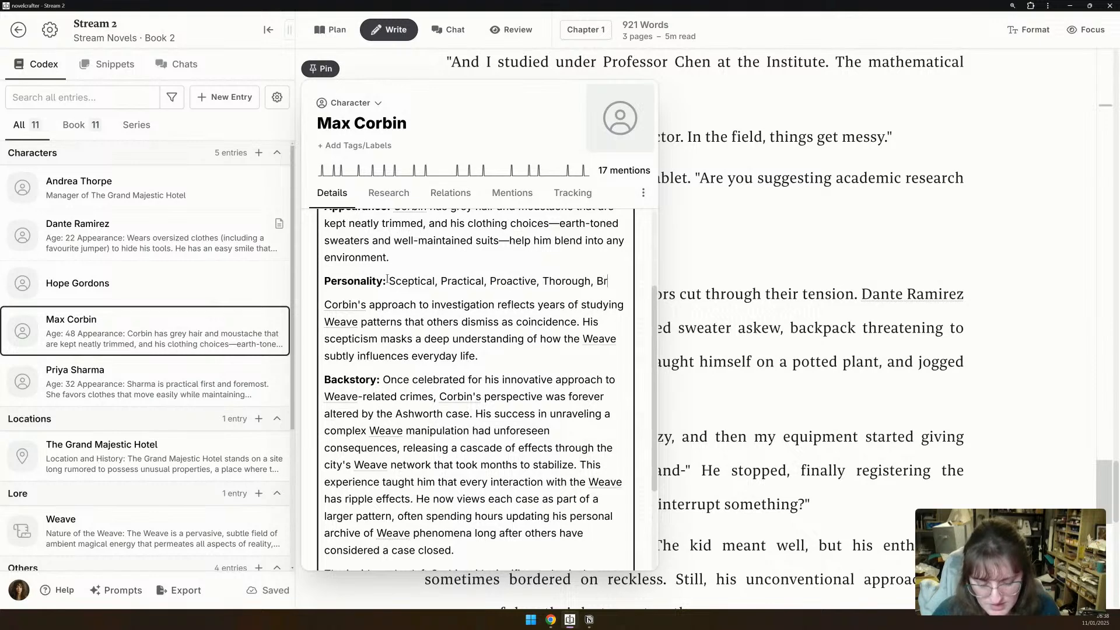
type("isque")
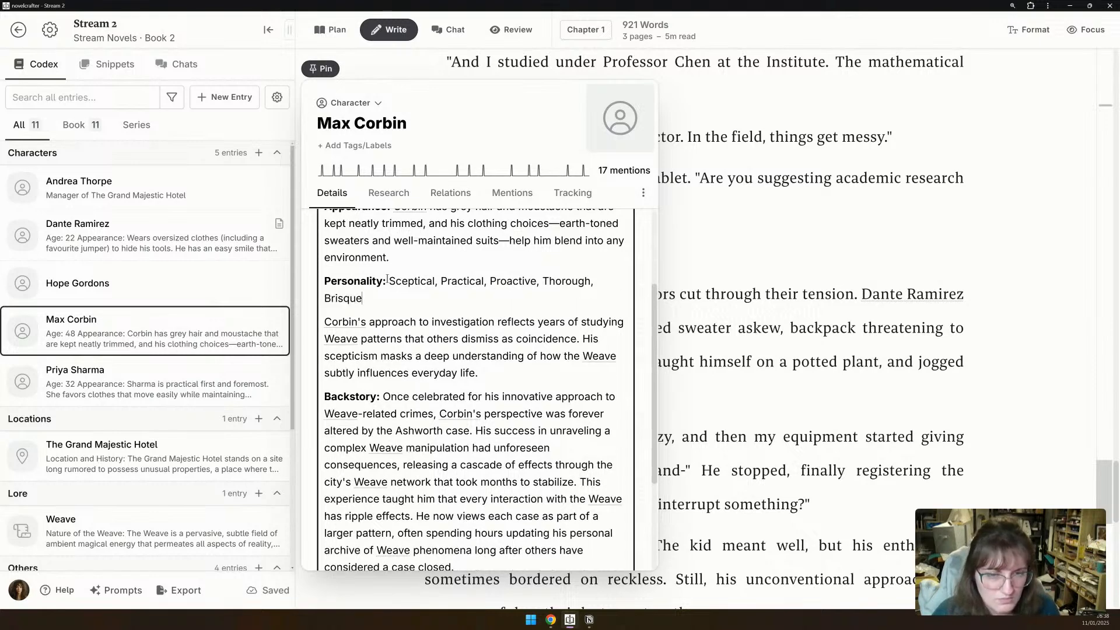
Delete the detective's long personality text and first Backstory paragraph, keeping the paragraph about his physical injuries.
scroll(392, 353, "down", 1)
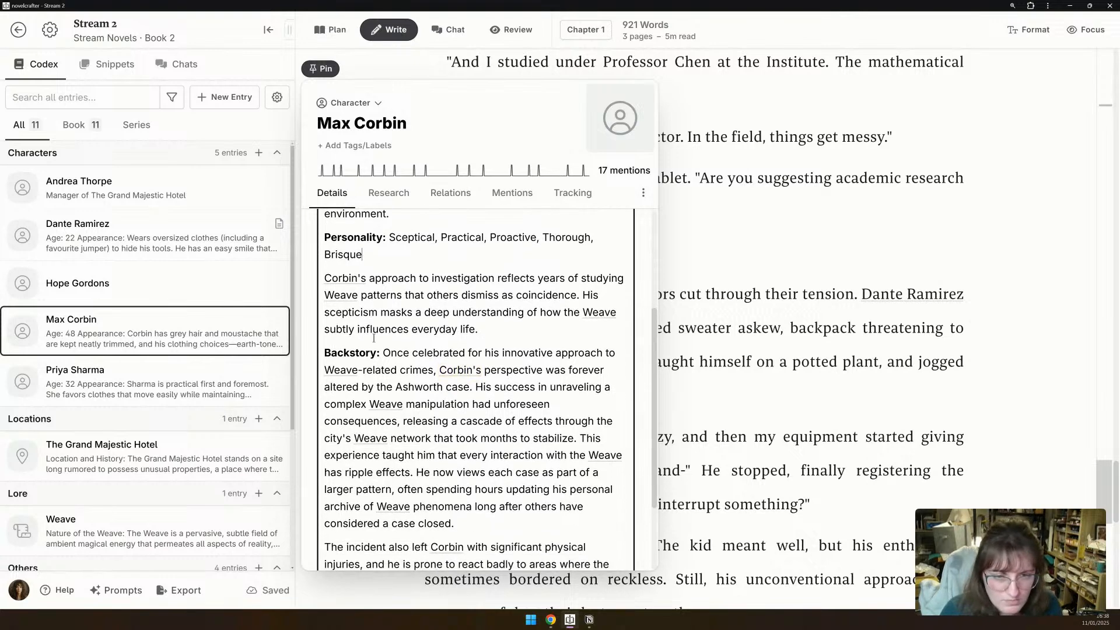
left_click_drag(324, 270, 454, 525)
key("BackSpace")
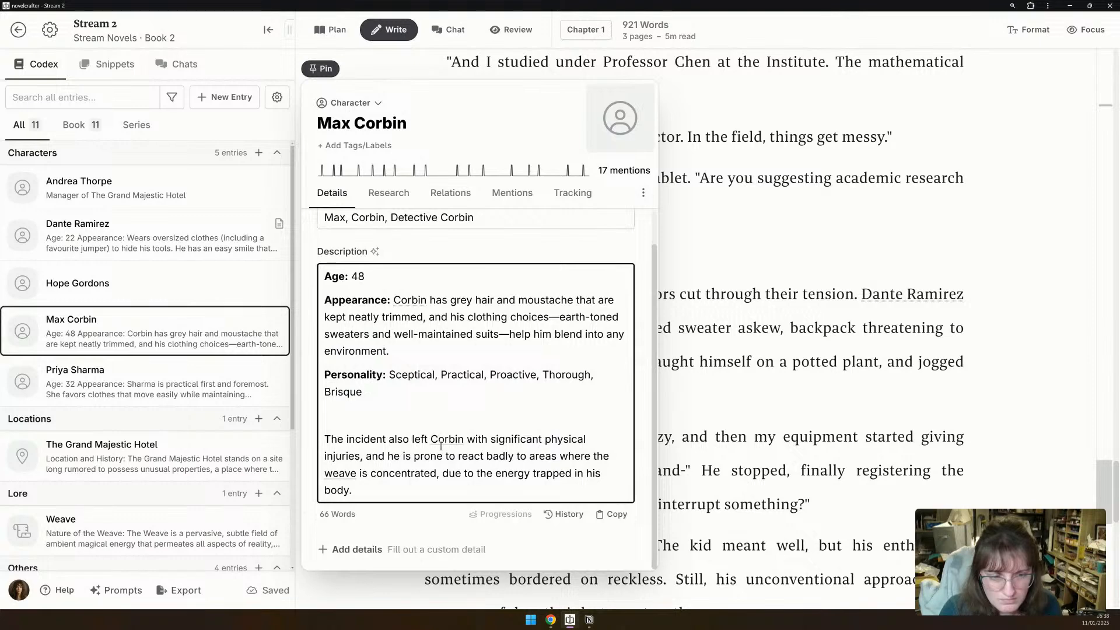
Remove the blank line above the injuries paragraph and replace its opening words "The incident also" with "An accident at work".
key("Delete")
key("Delete")
key("Delete")
key("Delete")
type("An acciden")
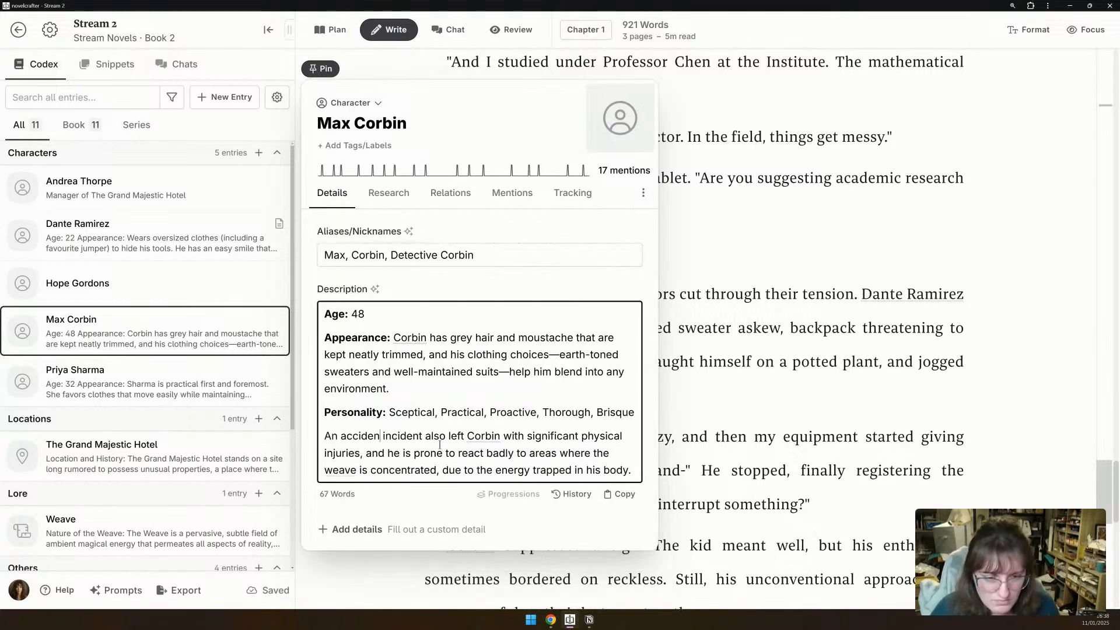
type("t at work")
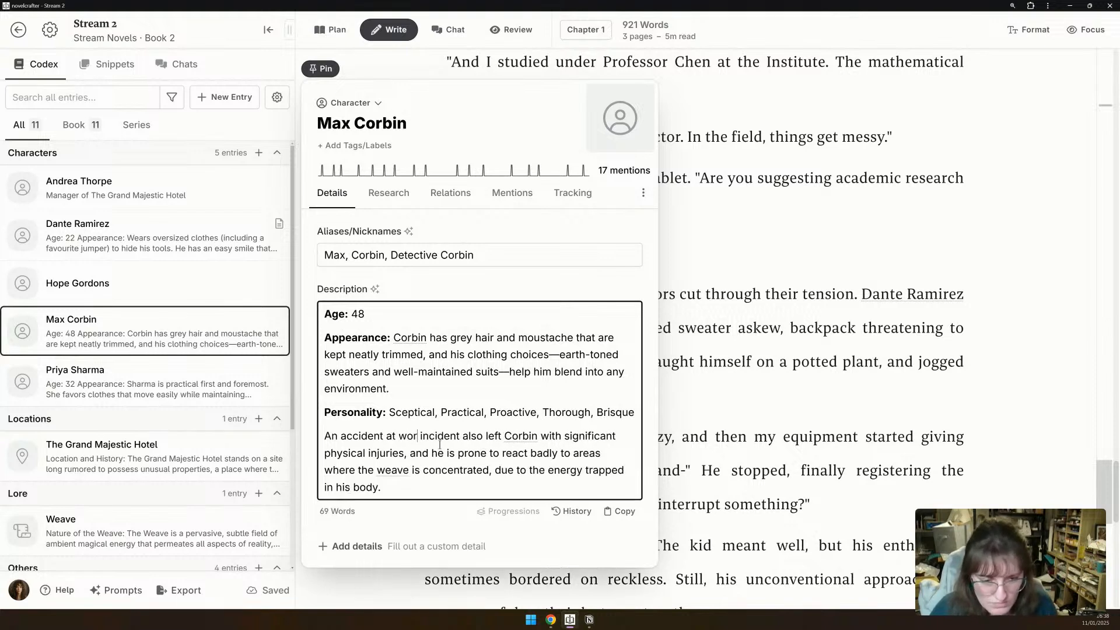
key("Delete")
key("Delete")
key("Delete")
key("Delete")
key("Delete")
key("Delete")
key("Delete")
key("Delete")
key("Delete")
key("Delete")
key("Delete")
key("Delete")
key("Delete")
key("Delete")
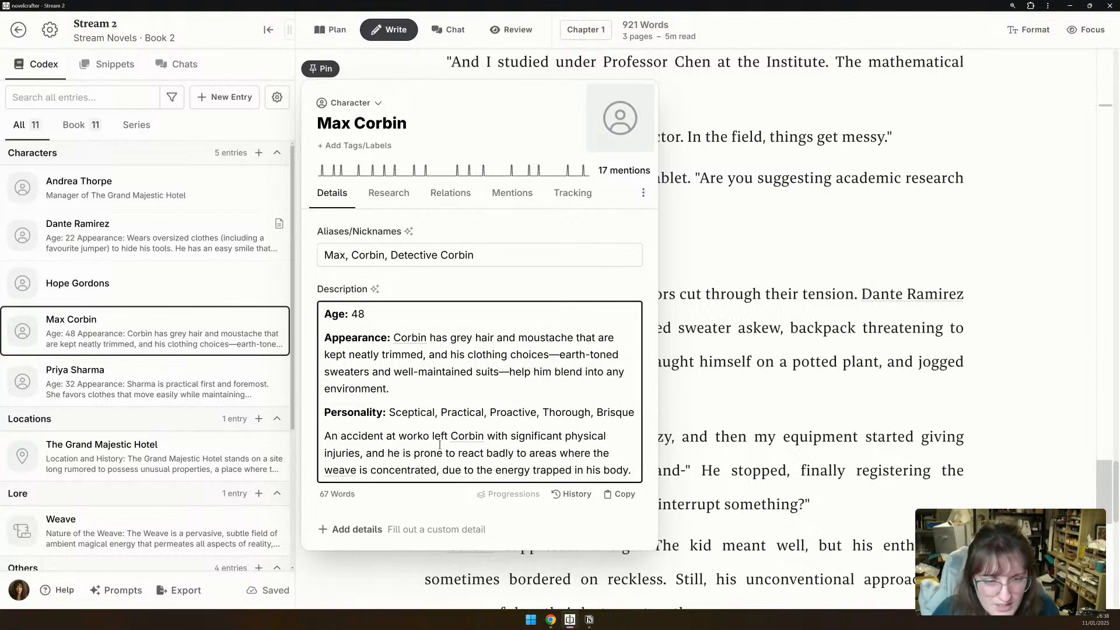
In the 32-year-old inspector's entry, insert the Personality traits "Practical, Ambitious, Social-Warrior, Communicative, Empathetic" on their own line above the existing personality text.
left_click(97, 382)
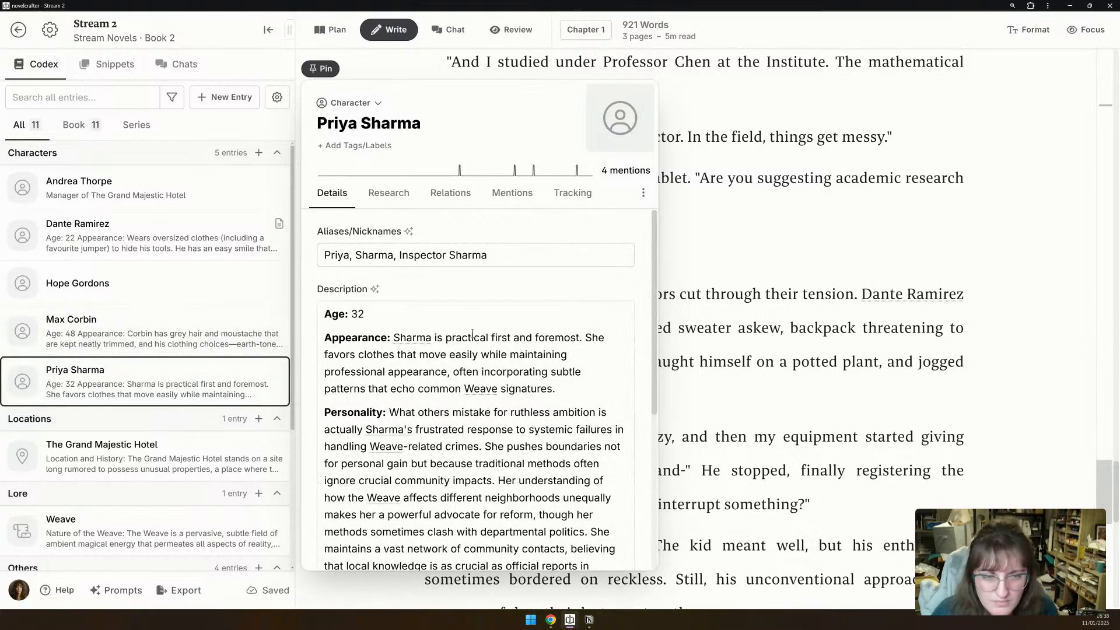
scroll(396, 397, "down", 1)
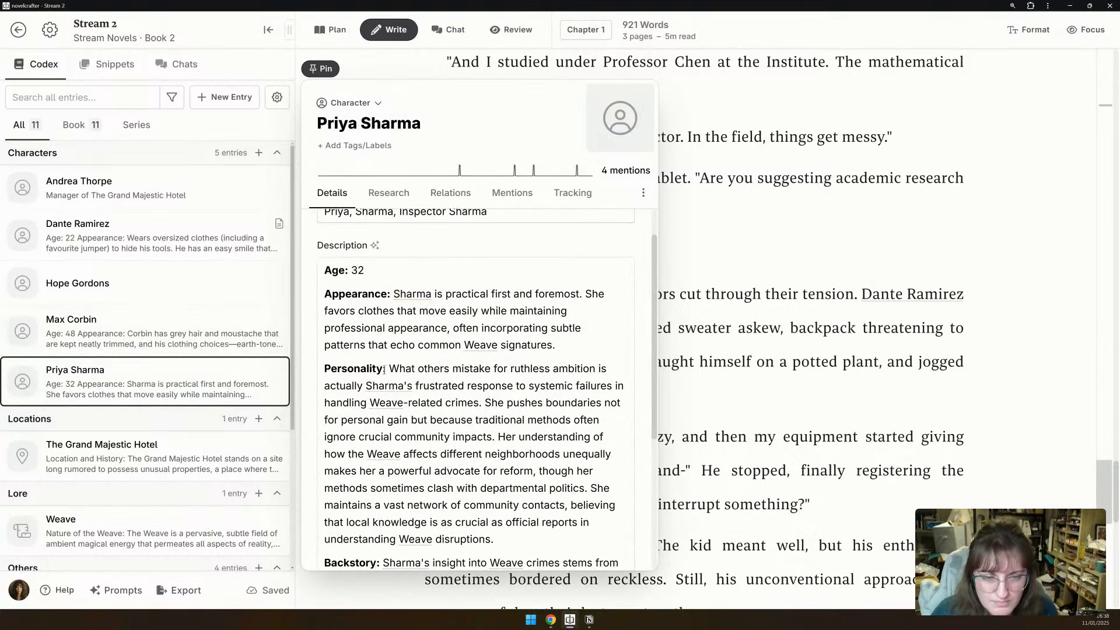
left_click(389, 369)
key("Return")
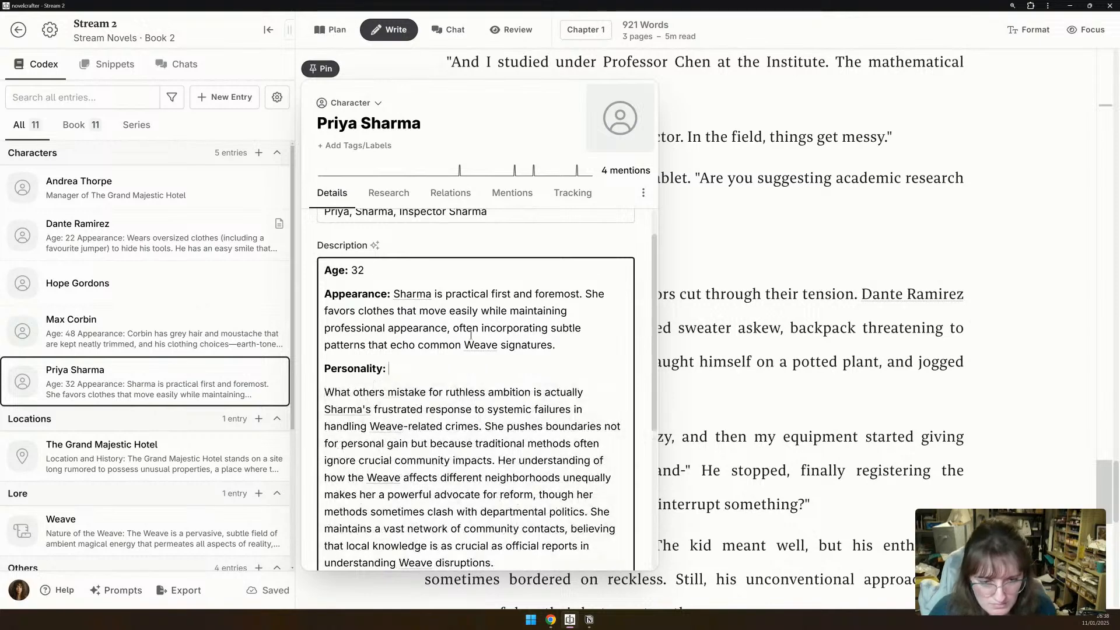
type("Practical, Ambitious,")
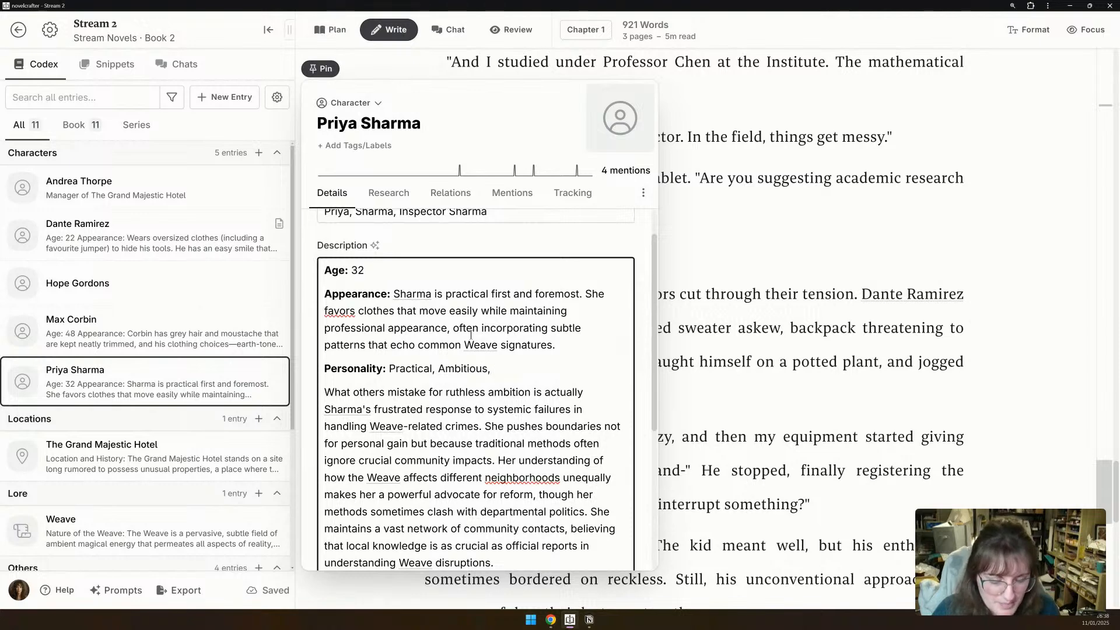
type(" Social-Warrior,")
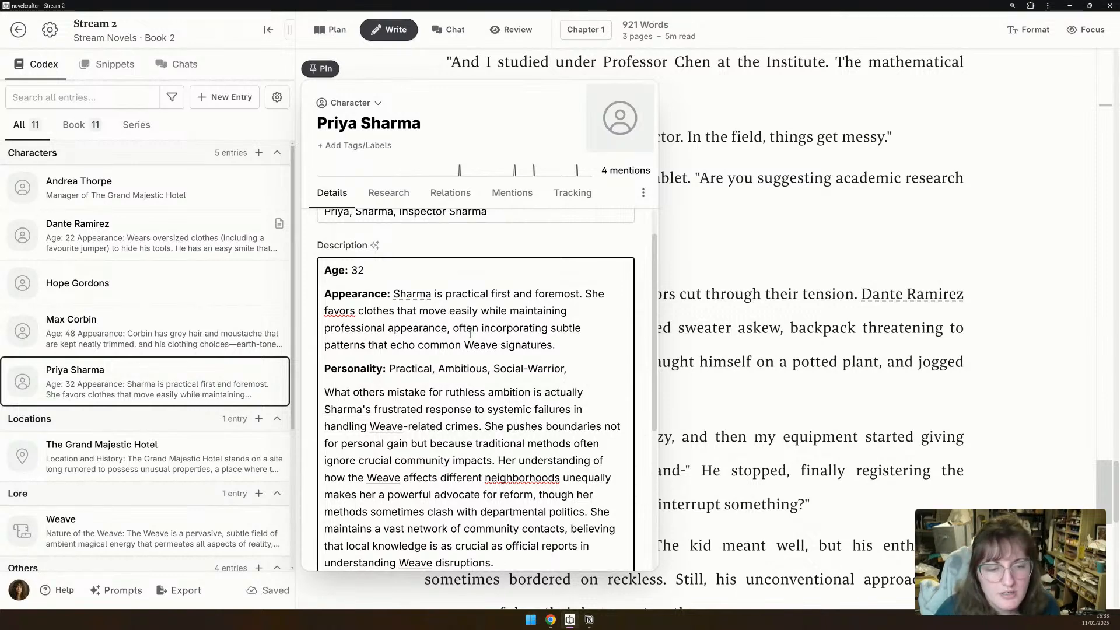
scroll(444, 368, "down", 1)
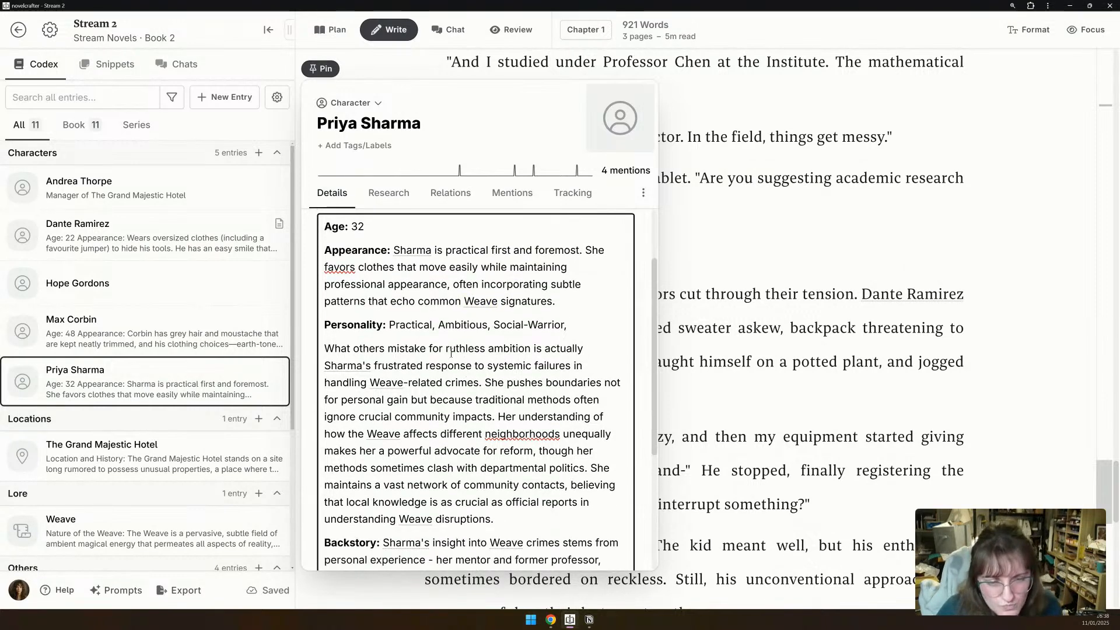
type("Communicative, Empathetic")
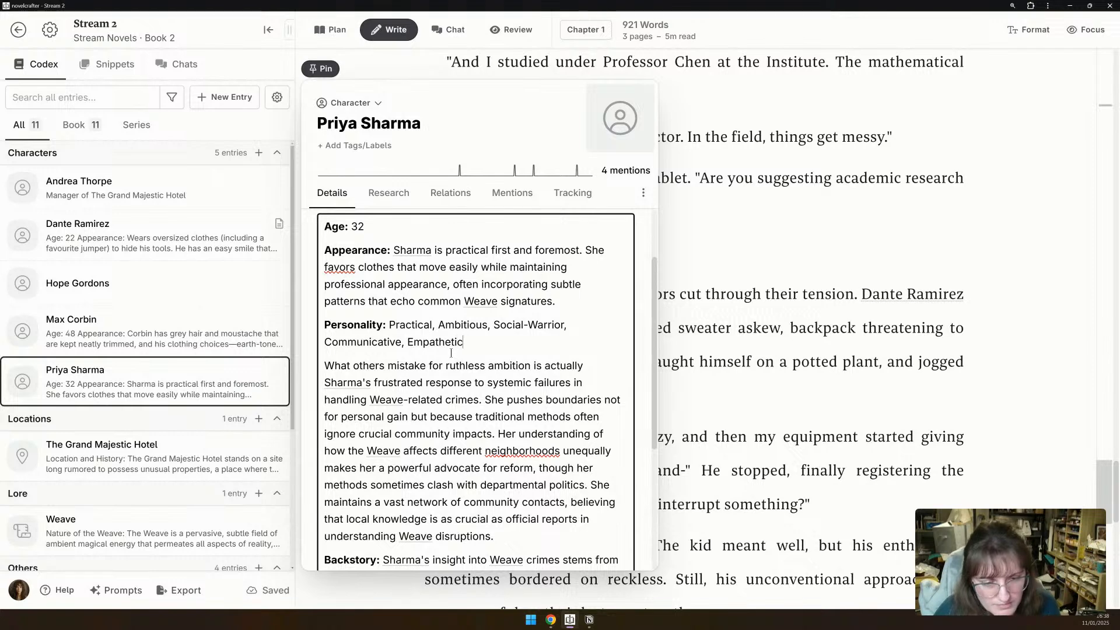
Delete the long personality paragraph and the Backstory paragraph below the trait list in the 32-year-old inspector's entry.
scroll(451, 350, "down", 2)
triple_click(457, 366)
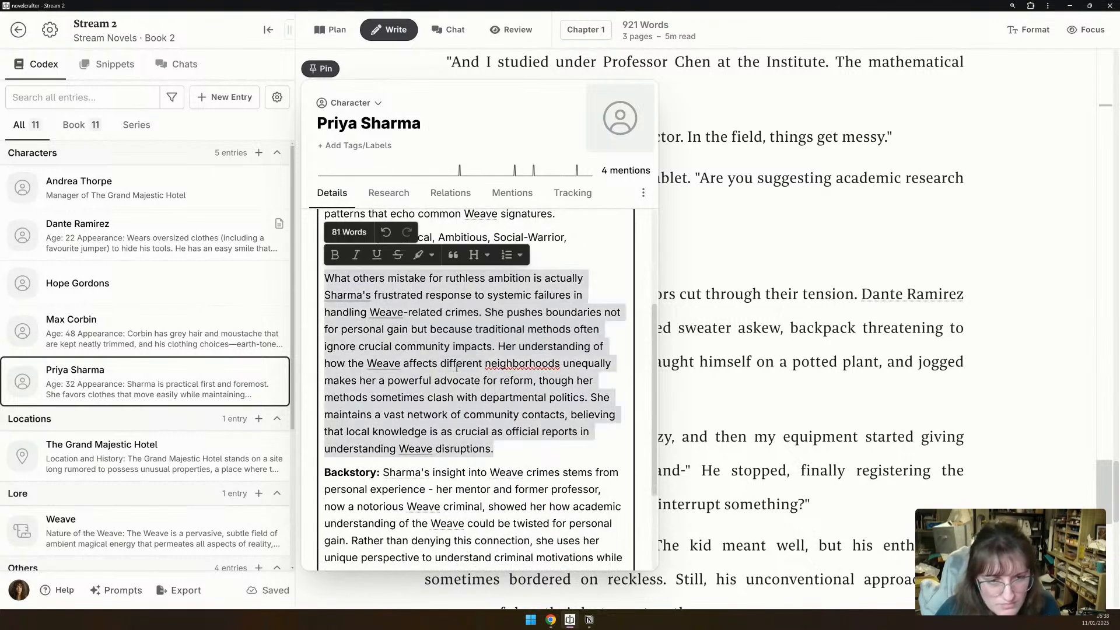
key("BackSpace")
triple_click(326, 336)
key("BackSpace")
In the Prose Style Guide entry, add the line "Only use information that is pertinent to the scene we are working on." above "Amp up the suspense".
scroll(101, 458, "down", 2)
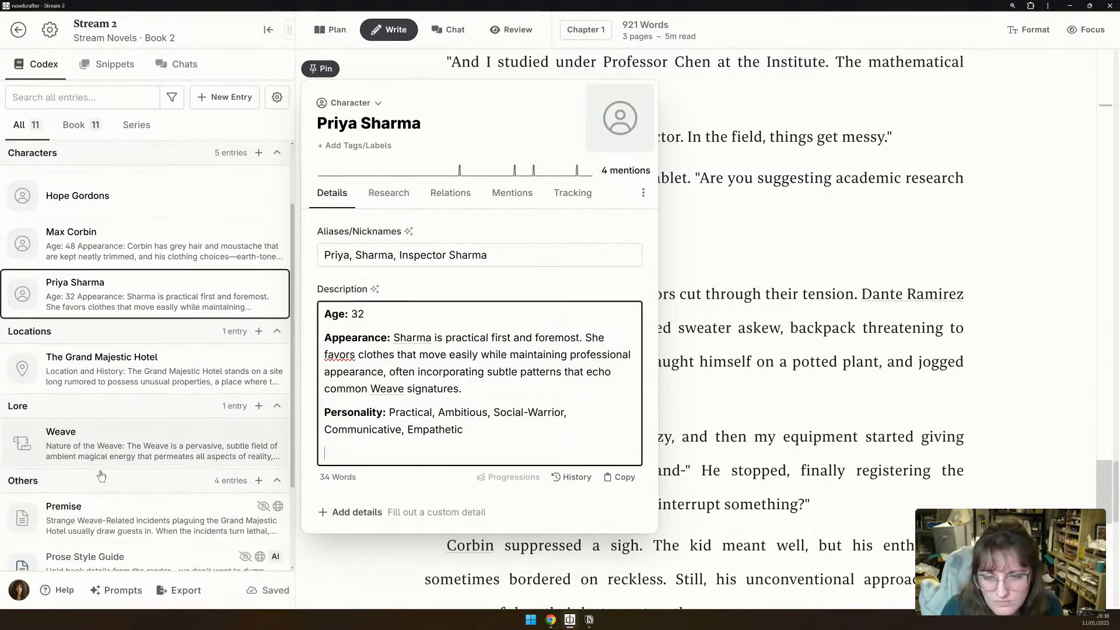
scroll(108, 464, "down", 2)
left_click(119, 452)
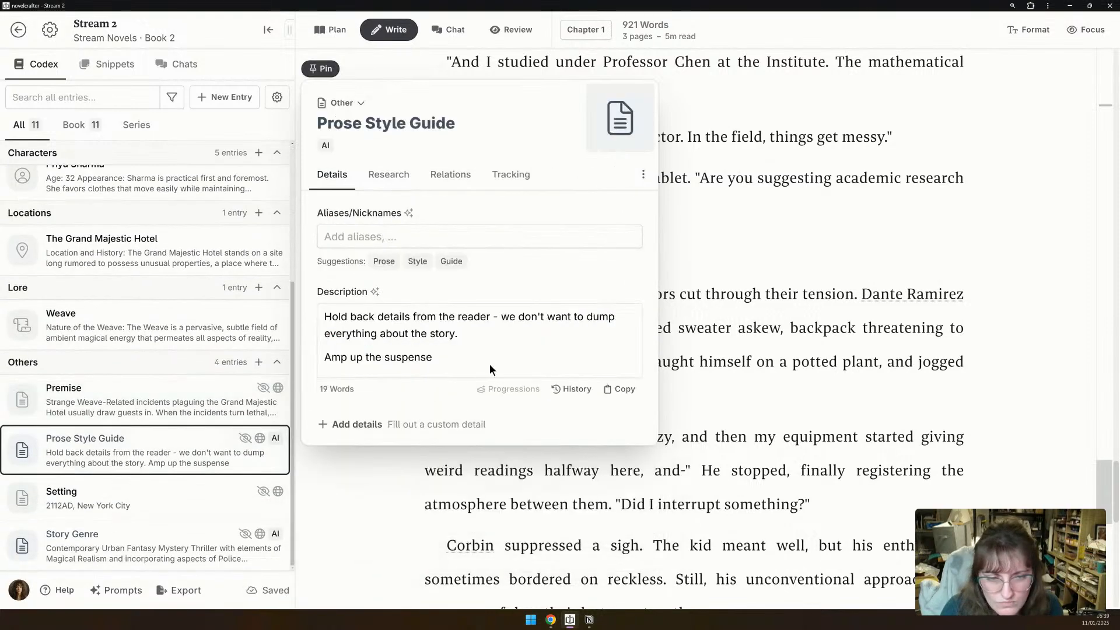
left_click(488, 338)
key("Return")
type("On")
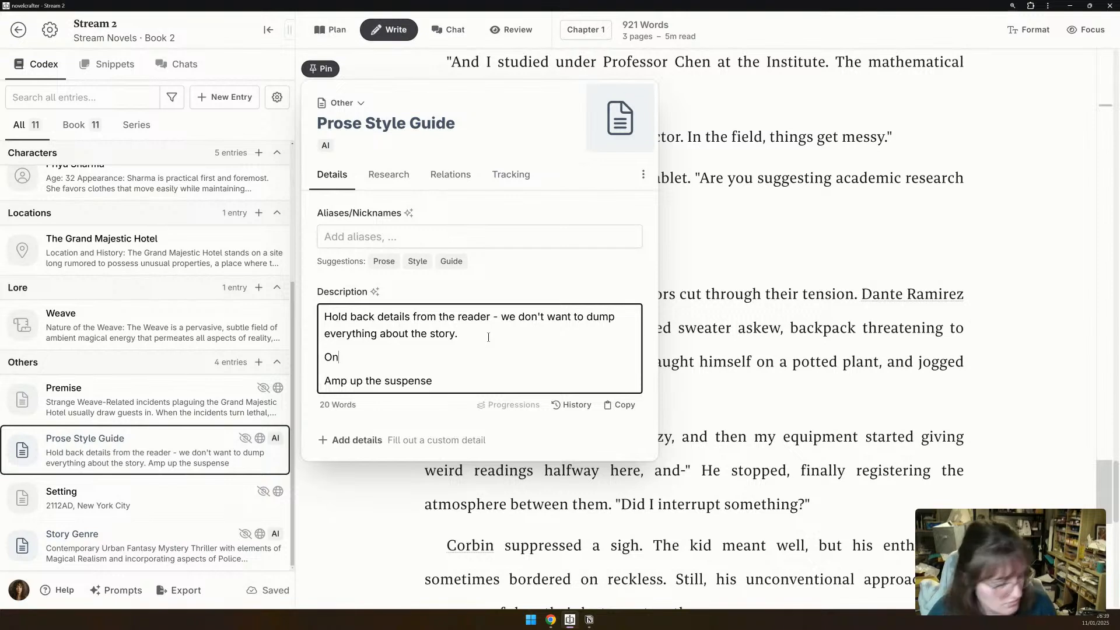
type("ly use informatio")
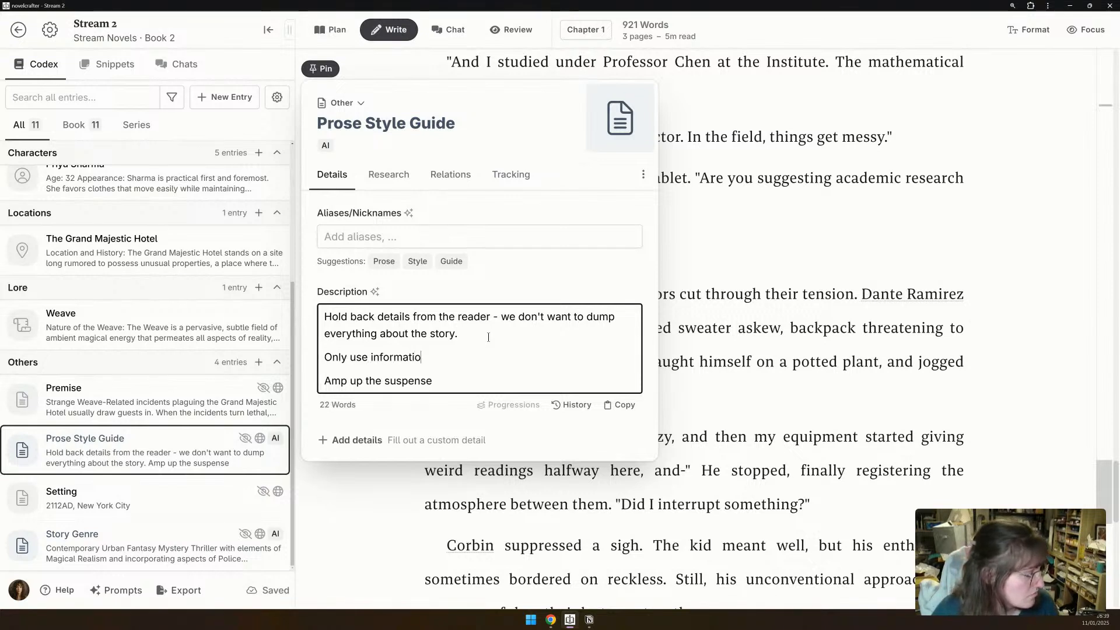
type("n that is pertin")
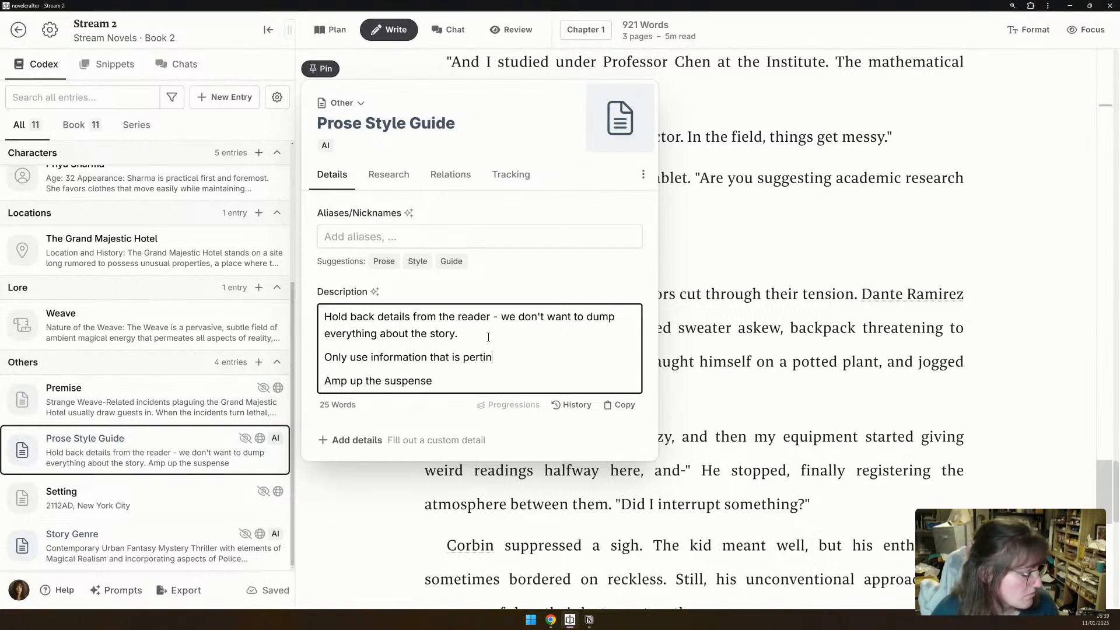
type("ent to the scene ")
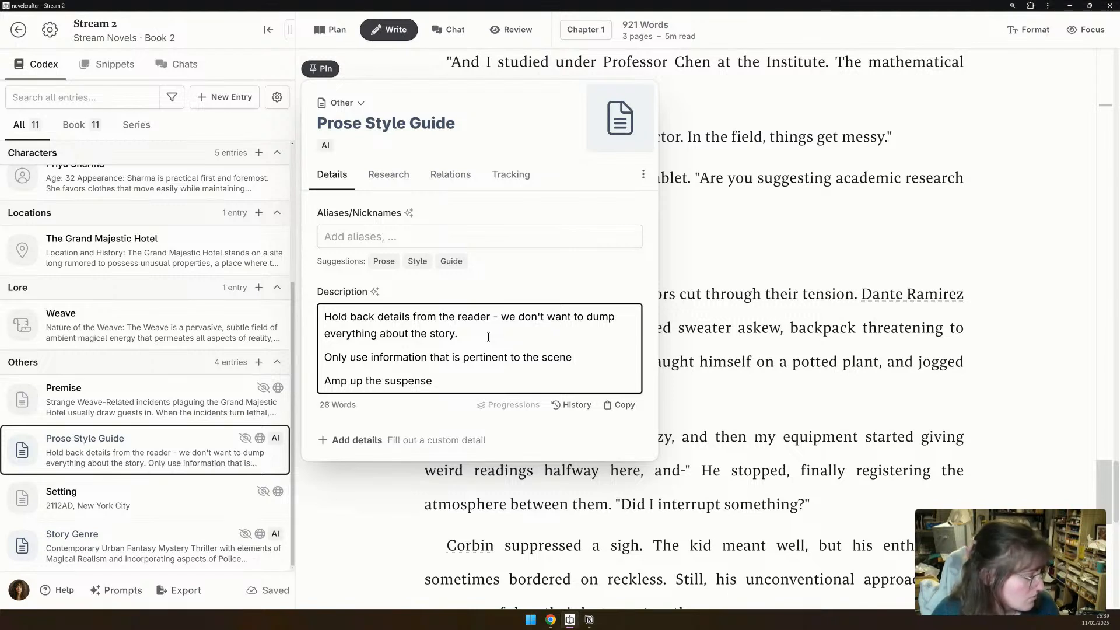
type("we are working on.")
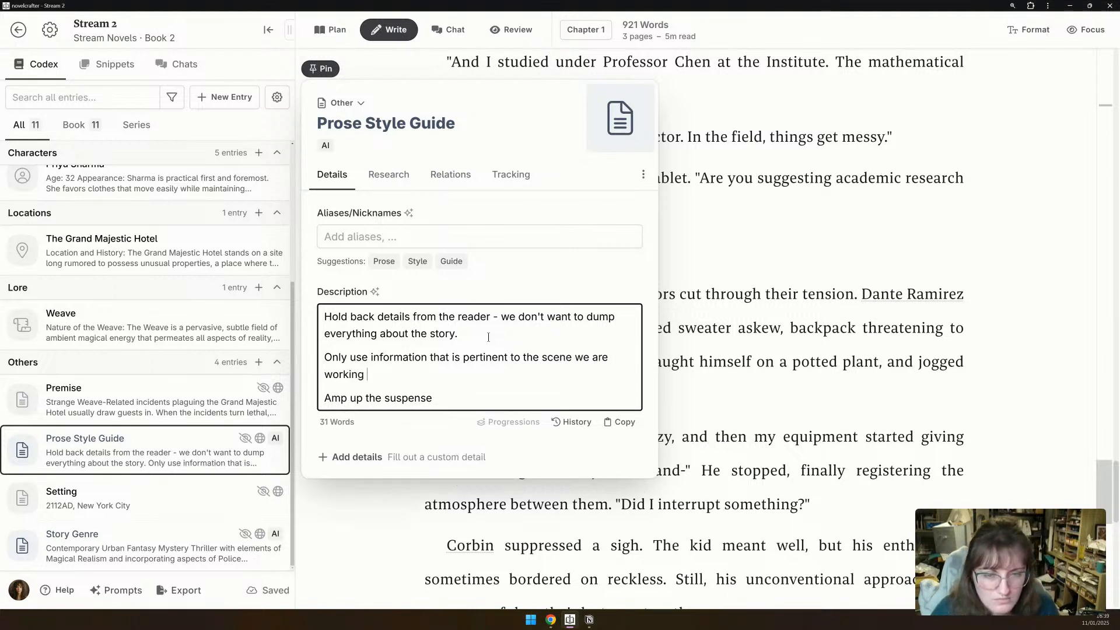
left_click(730, 283)
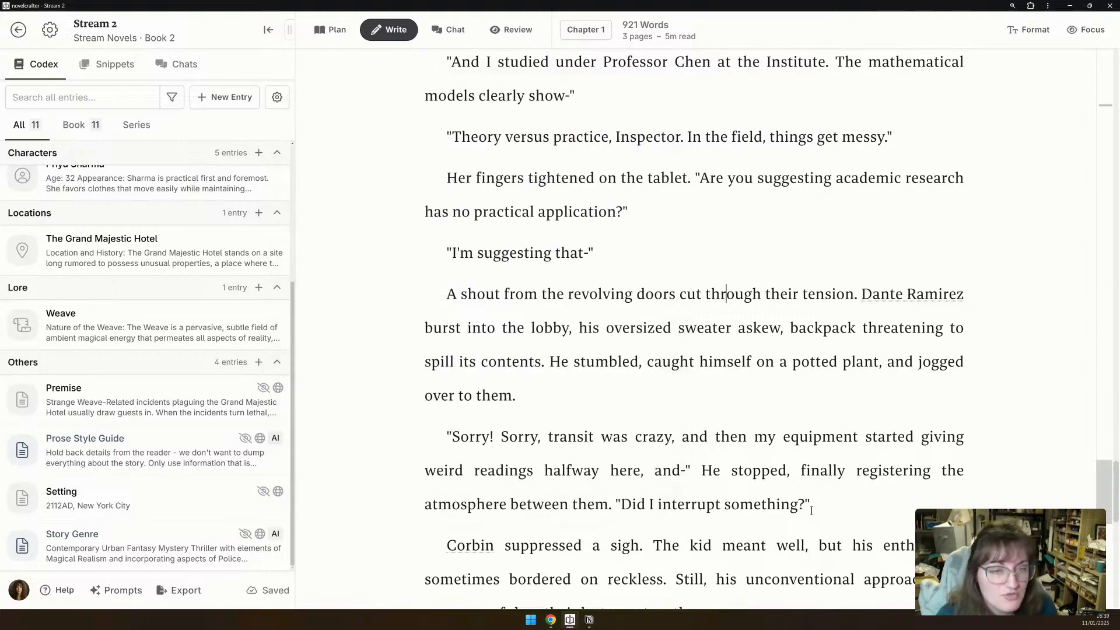
Wrap the entire existing content of Chapter 1, Scene 1 in a new section.
scroll(801, 511, "up", 7)
scroll(567, 381, "down", 15)
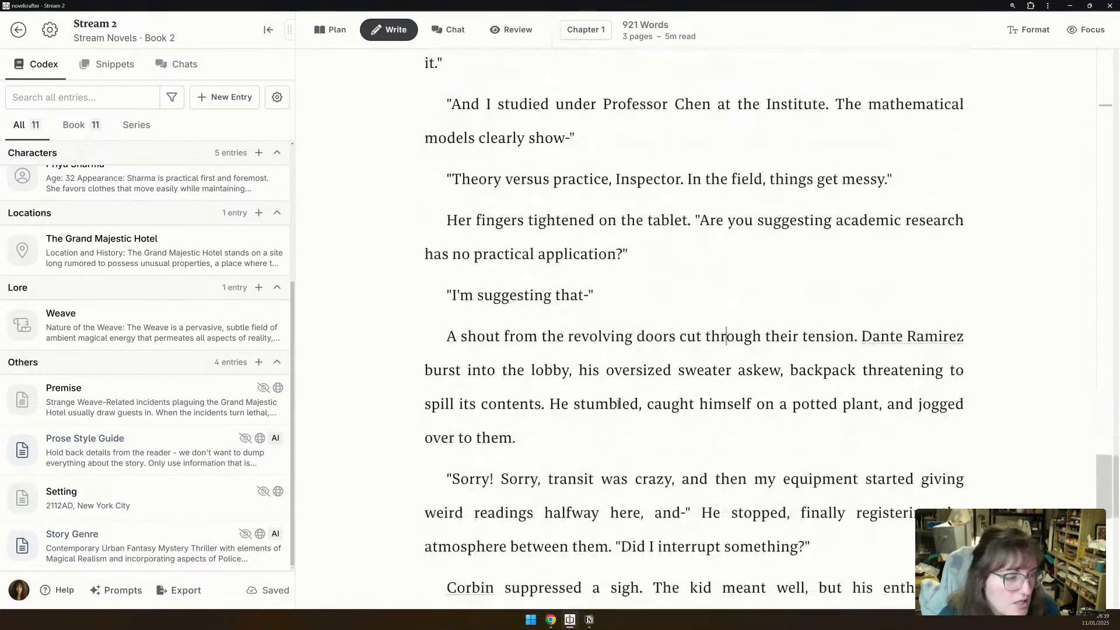
left_click_drag(736, 452, 417, 5)
scroll(426, 377, "down", 3)
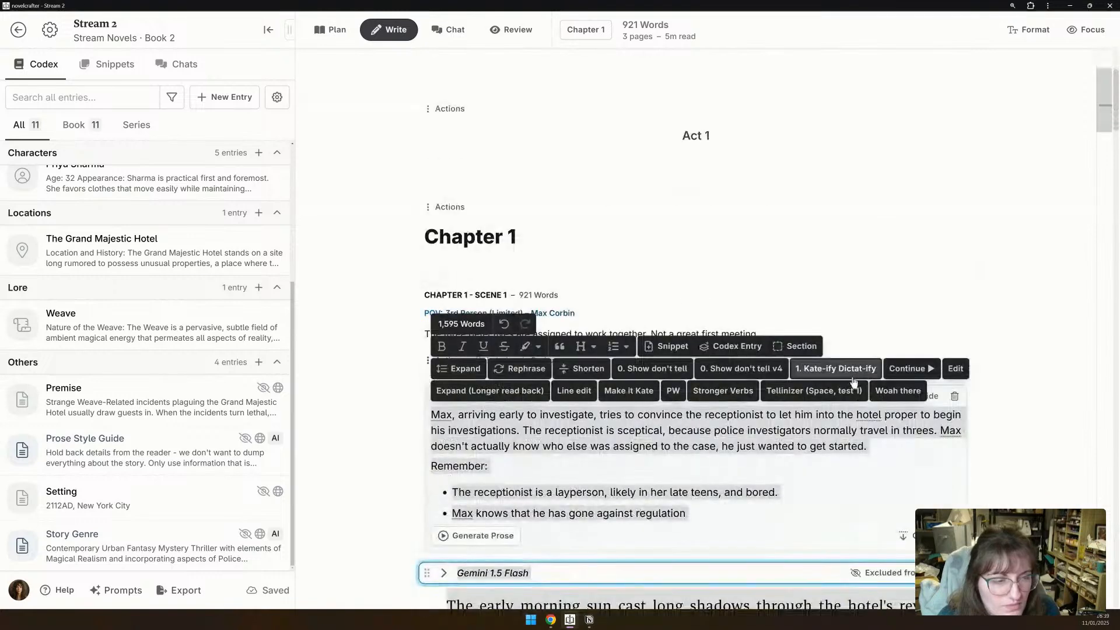
scroll(801, 328, "down", 3)
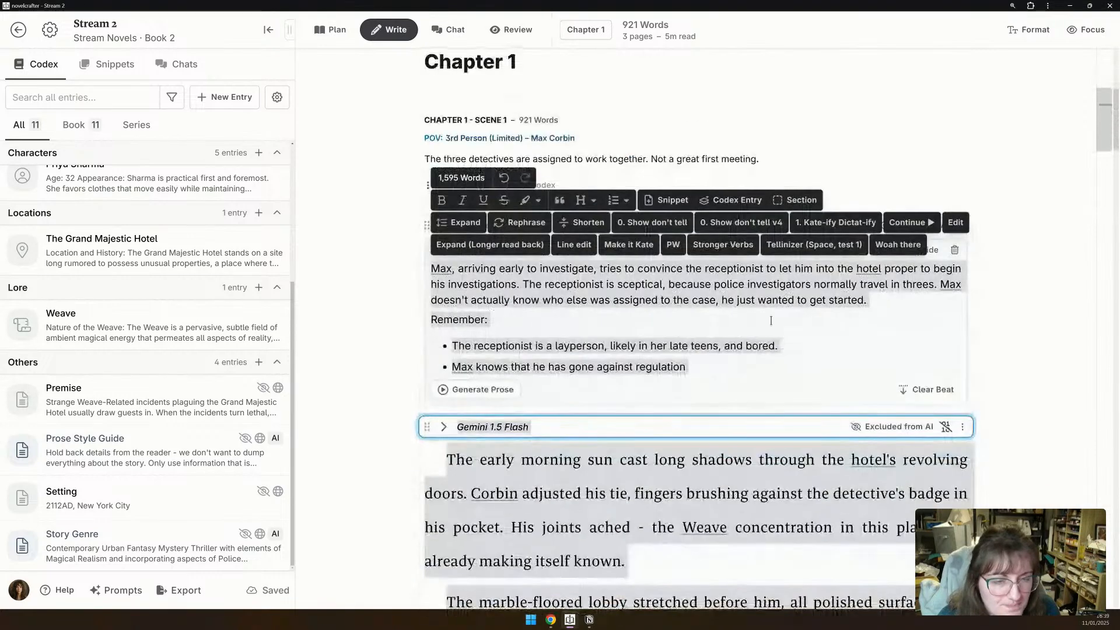
Copy the first scene beat's text, collapse the untitled section, and paste the text into a new scene beat below it.
left_click(745, 320)
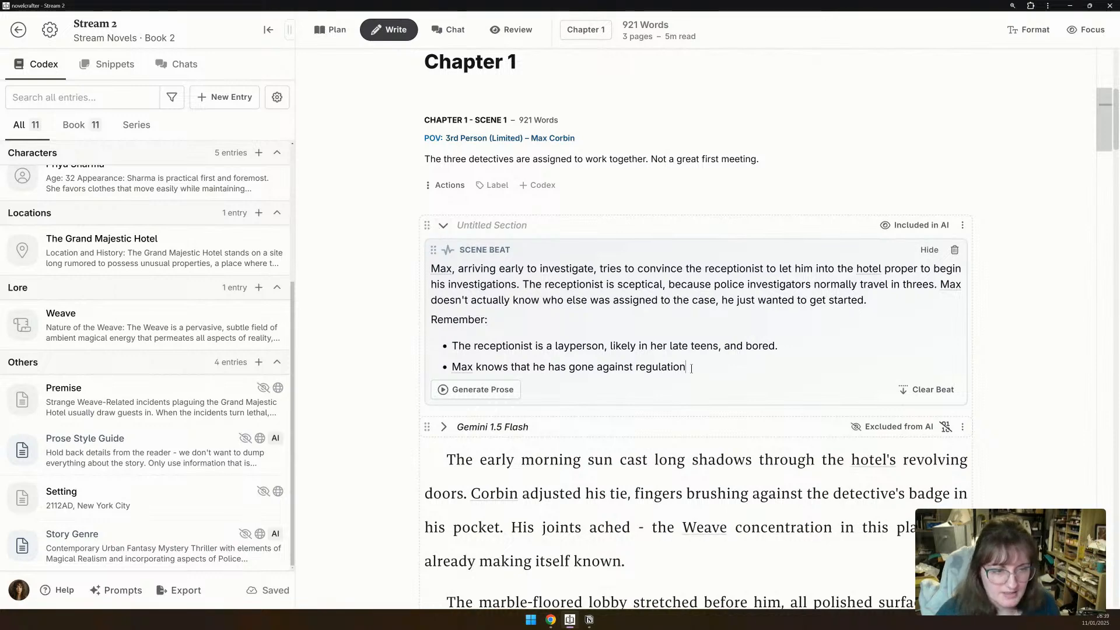
key("ctrl+a")
key("ctrl+c")
left_click(483, 300)
left_click(444, 226)
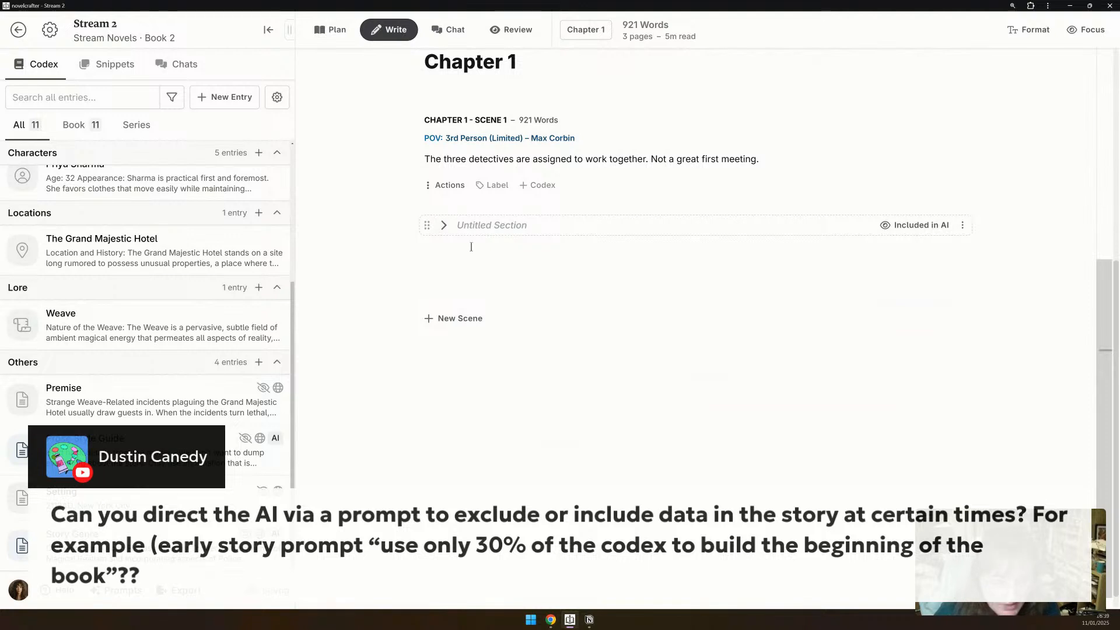
type("/")
key("Return")
key("ctrl+v")
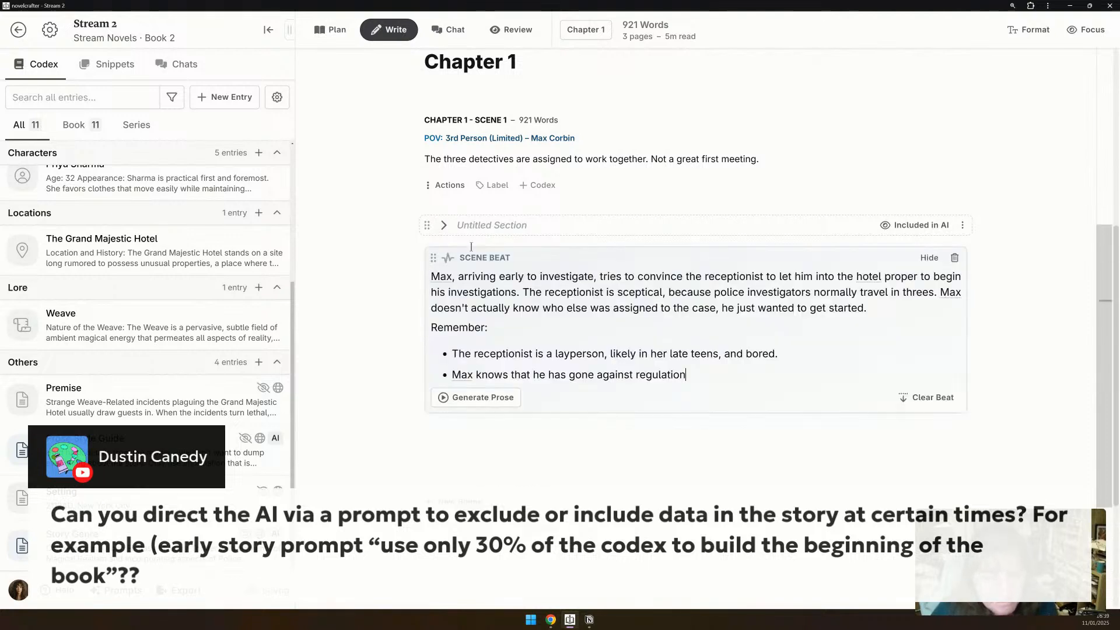
Add a second, empty scene beat below the copied early-arrival beat, leaving blank space between them.
left_click(482, 466)
key("Return")
key("Return")
key("Return")
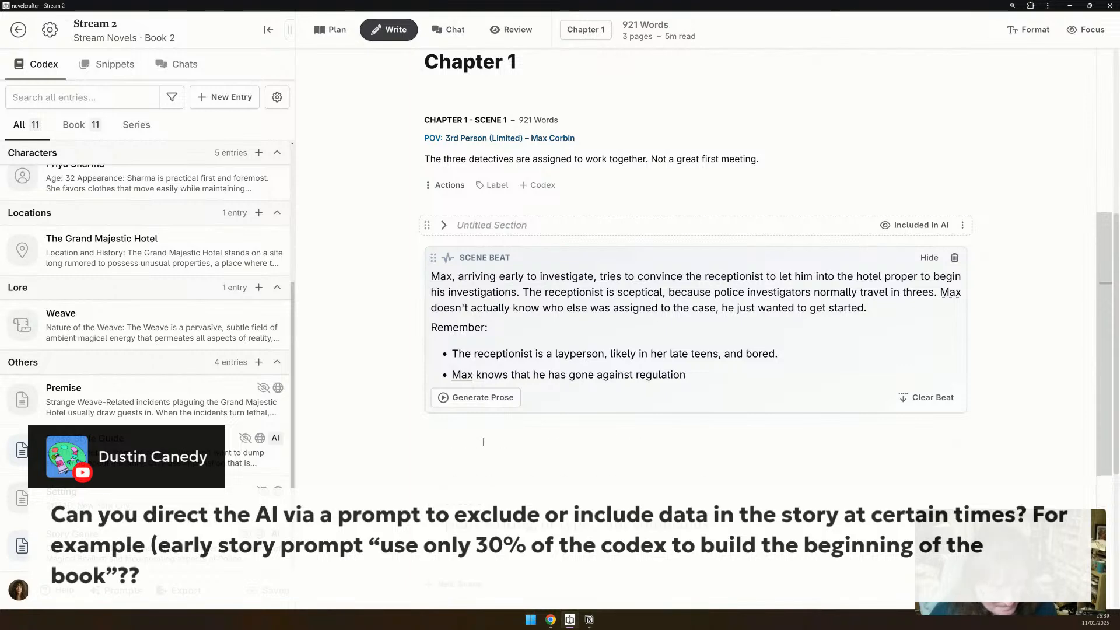
key("Up")
type("/")
key("Return")
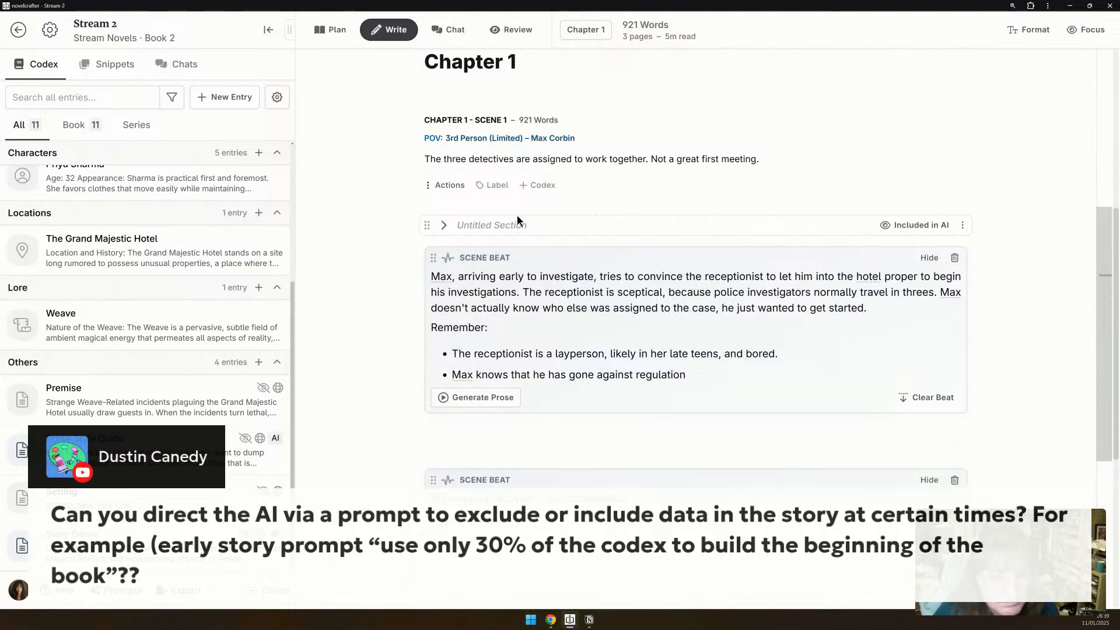
Expand the untitled section and copy the text of the scene beat about the detective's patience wearing thin.
left_click(444, 226)
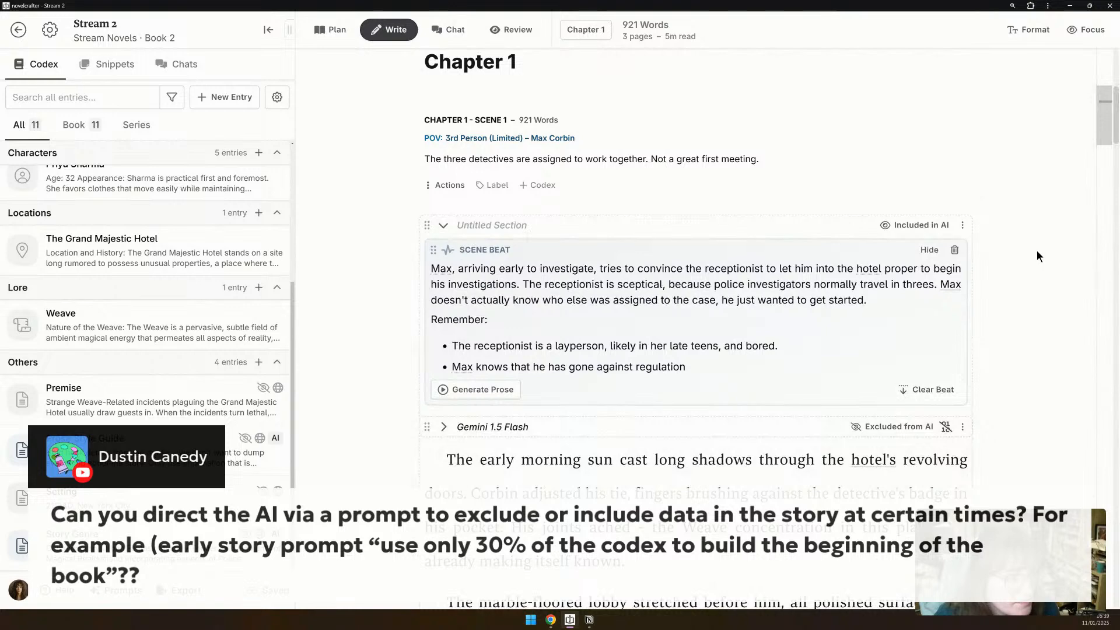
left_click_drag(1110, 286, 1105, 267)
left_click(580, 206)
key("ctrl+a")
key("ctrl+a")
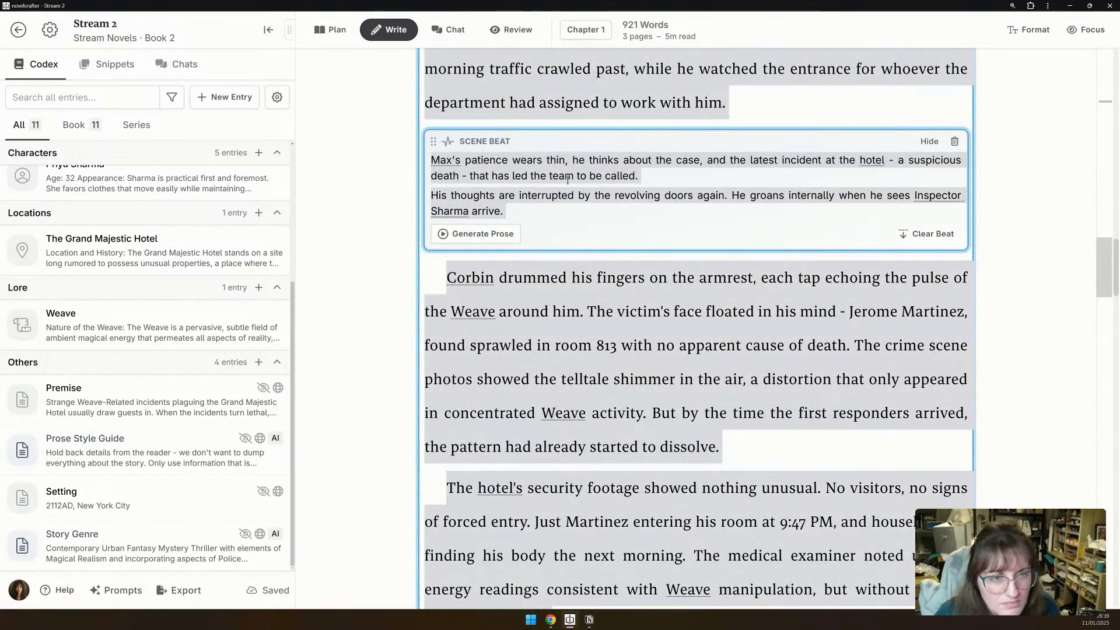
left_click(537, 204)
key("ctrl+a")
key("ctrl+c")
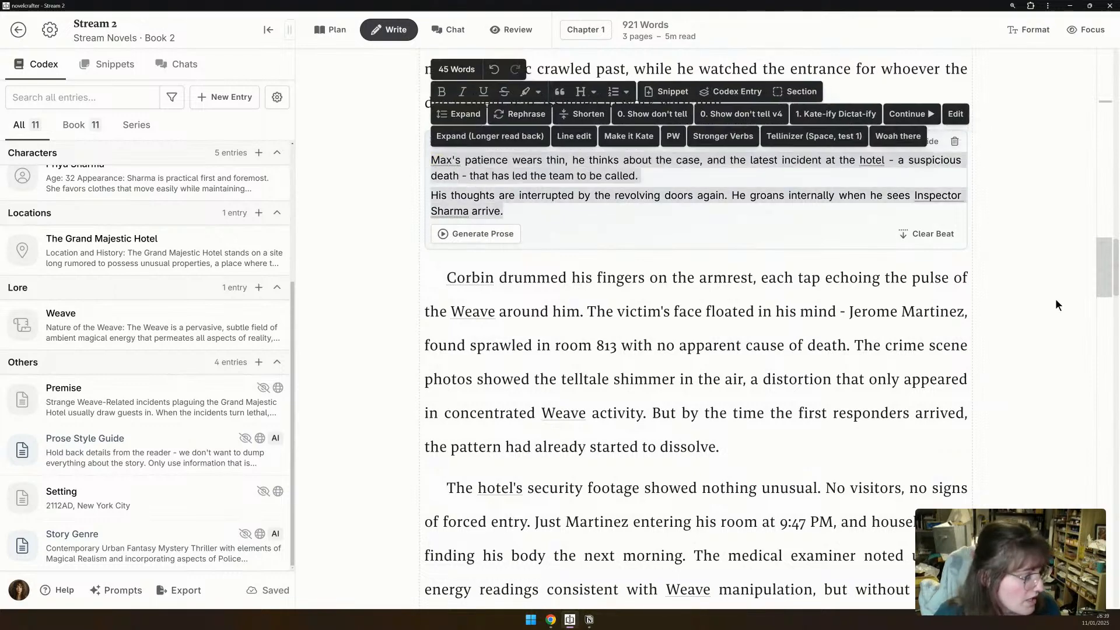
Collapse the untitled section and paste the copied patience-wearing-thin text into the empty second scene beat.
left_click_drag(1105, 251, 1084, 140)
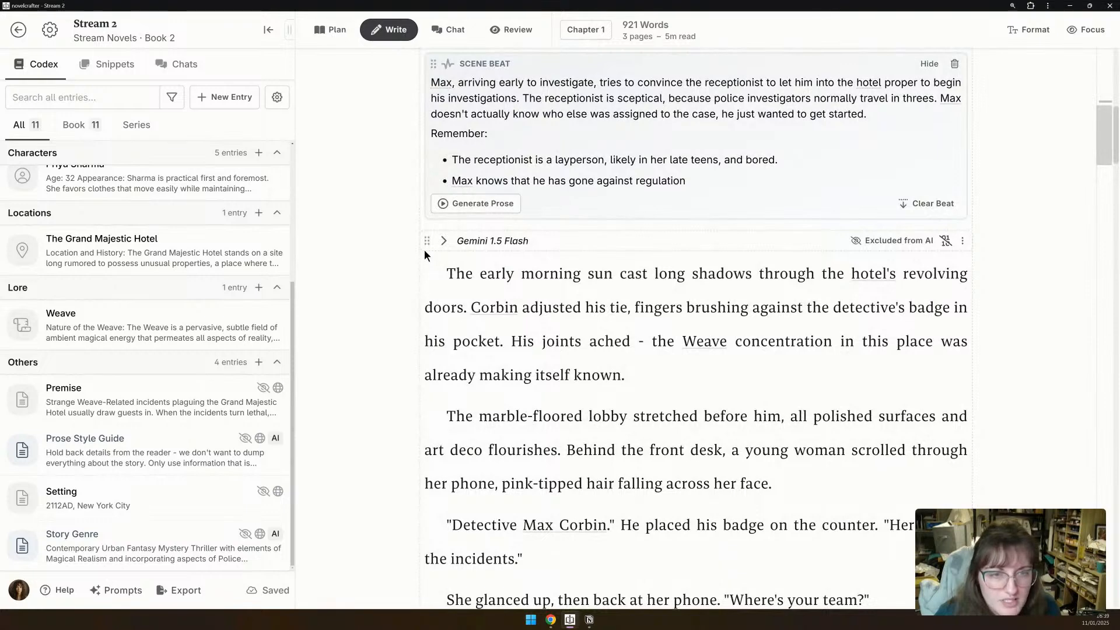
scroll(418, 265, "up", 5)
left_click(440, 351)
scroll(487, 525, "down", 5)
left_click(523, 352)
key("ctrl+v")
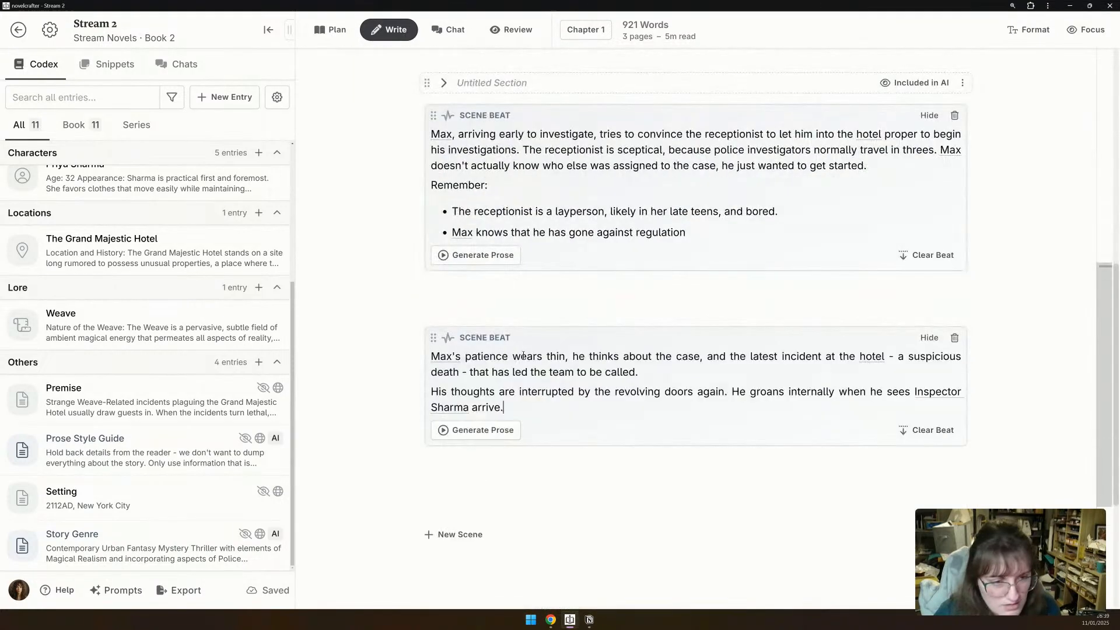
Add a third, empty scene beat below the patience-wearing-thin beat.
scroll(510, 374, "down", 3)
left_click(508, 305)
key("Return")
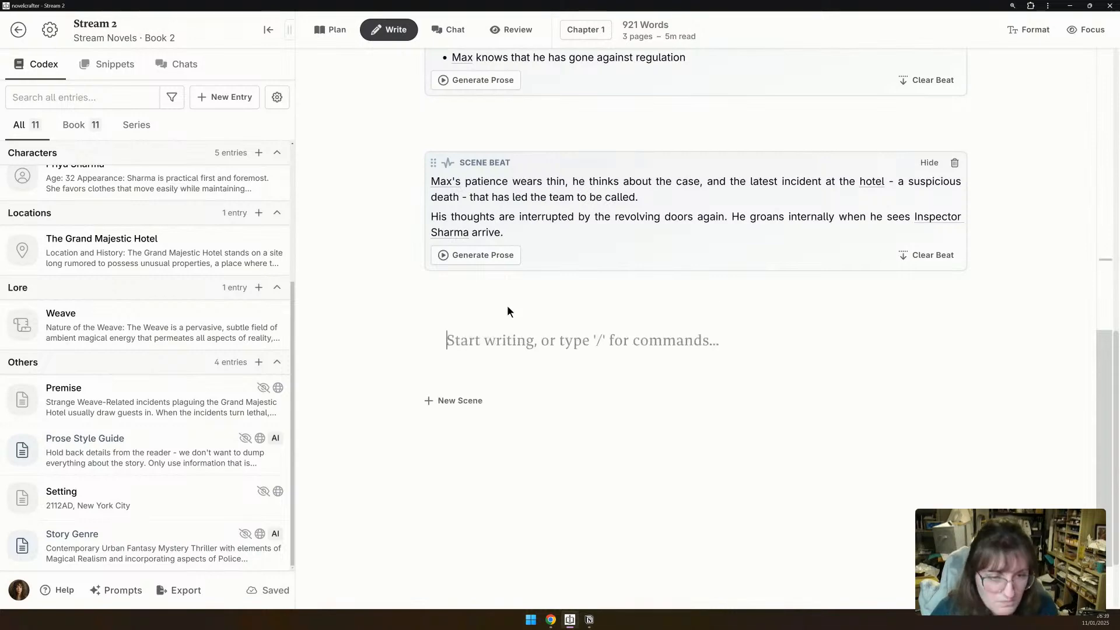
key("ctrl+j")
Expand the untitled section and copy the text of the scene beat beginning "Stilted conversation happens between the two.".
scroll(513, 319, "up", 4)
scroll(475, 190, "up", 2)
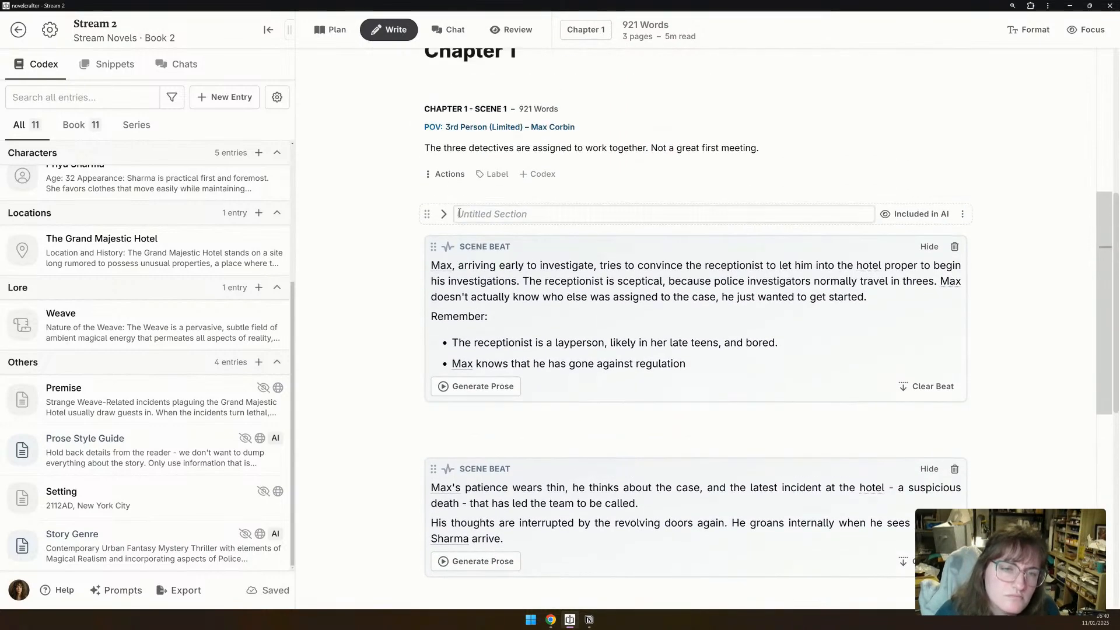
left_click(443, 213)
scroll(1011, 334, "down", 5)
left_click_drag(1101, 161, 1101, 392)
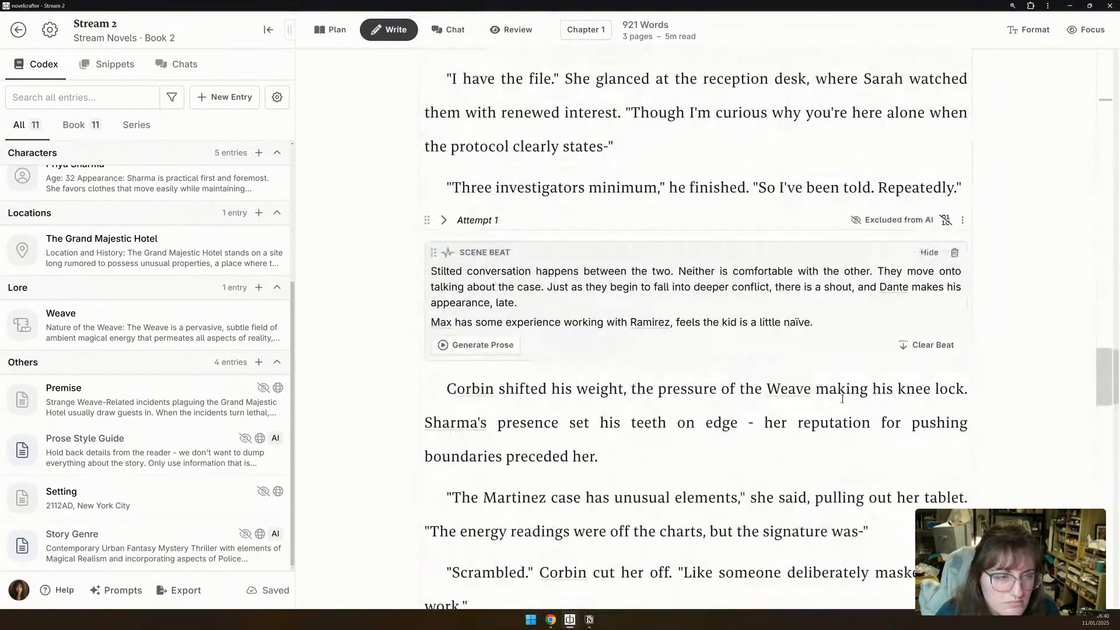
left_click_drag(828, 322, 415, 275)
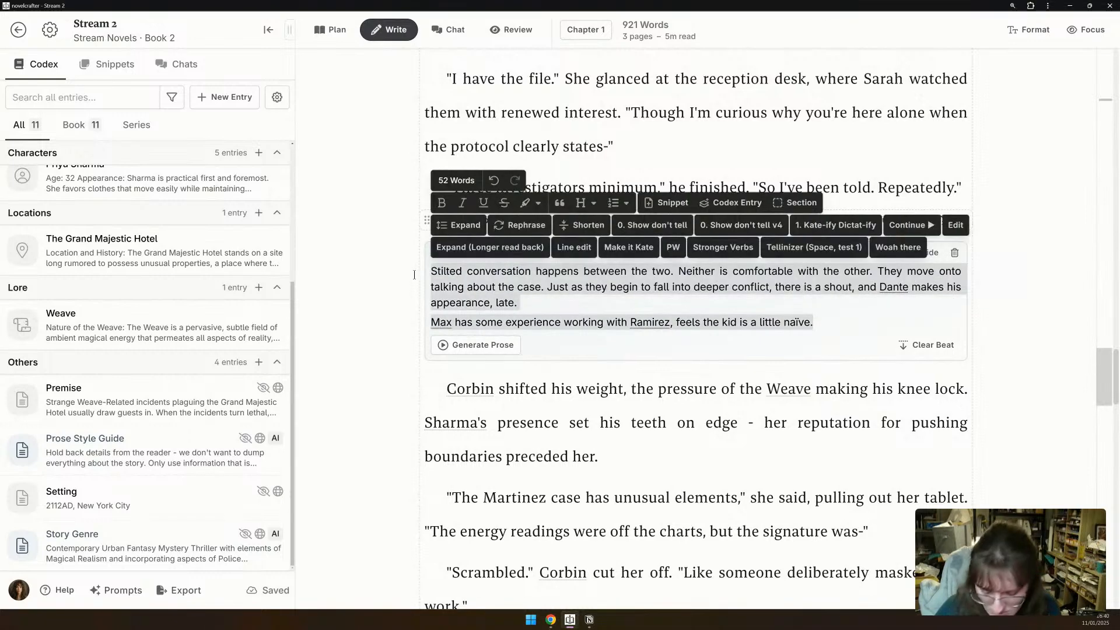
Collapse the untitled section and paste the stilted-conversation text into the empty third scene beat.
left_click(1095, 110)
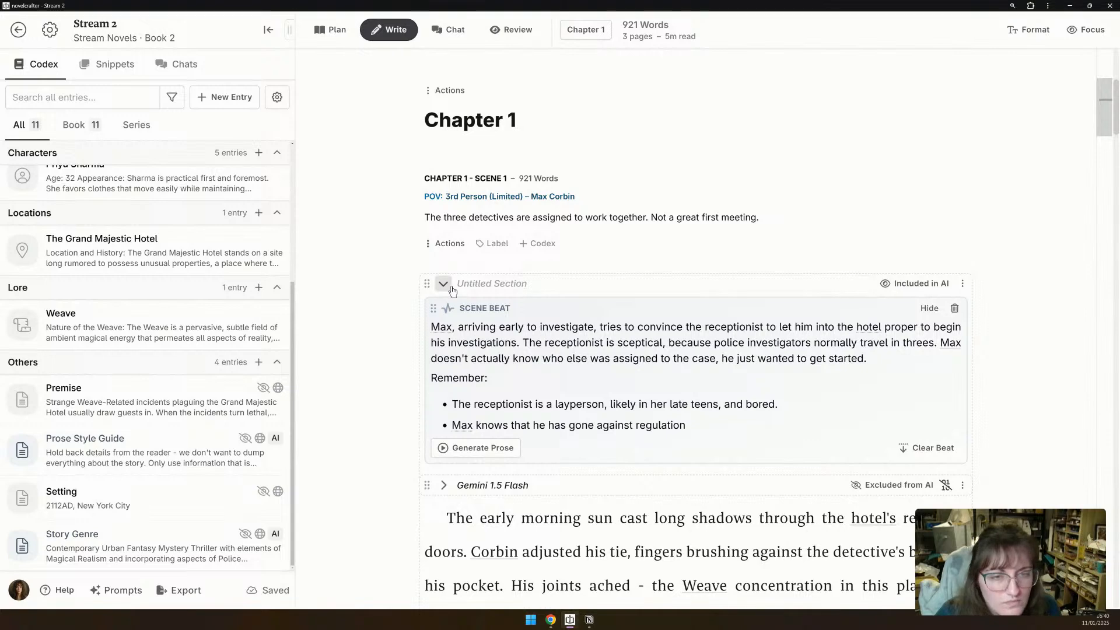
left_click(444, 284)
scroll(496, 409, "down", 4)
left_click(497, 517)
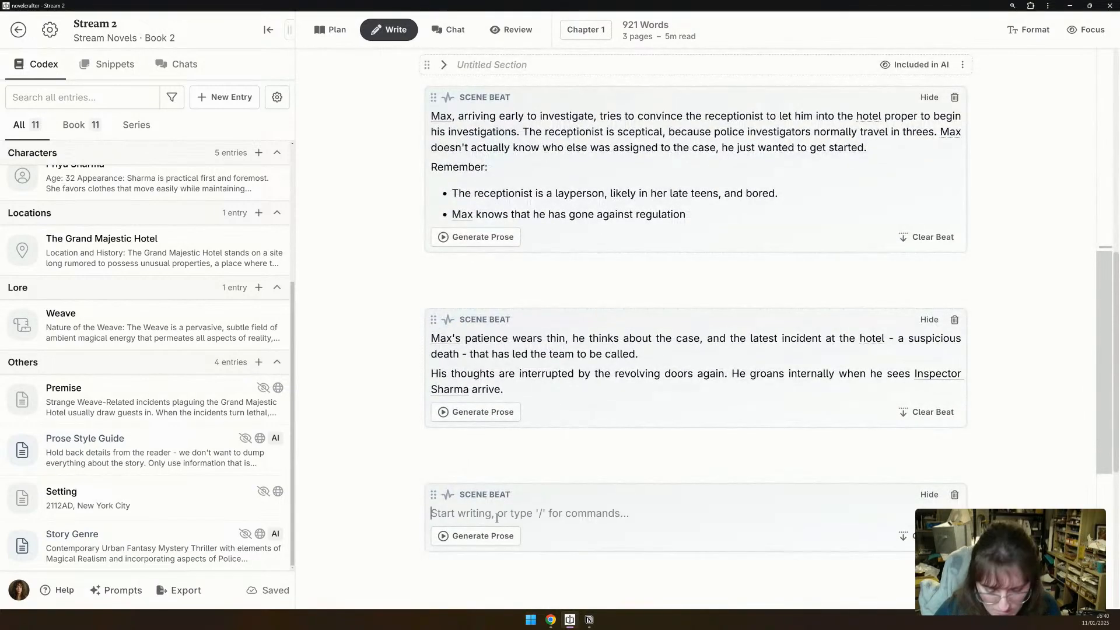
key("ctrl+v")
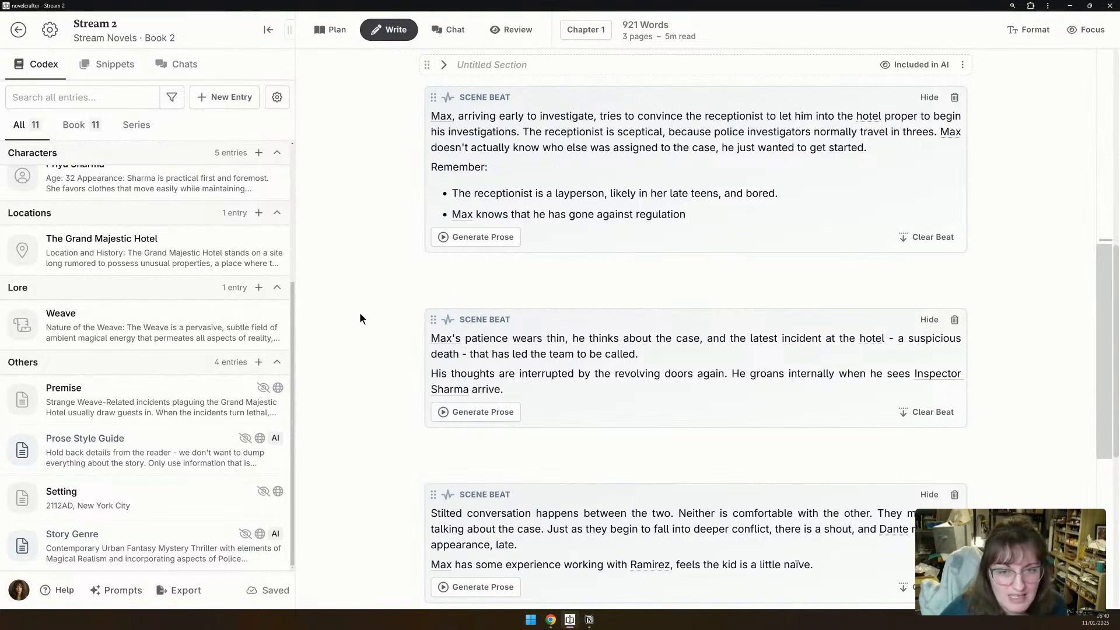
From the 22-year-old technician's entry, start a new custom codex detail, examine its AI inclusion options, and close the codex settings.
scroll(160, 327, "up", 4)
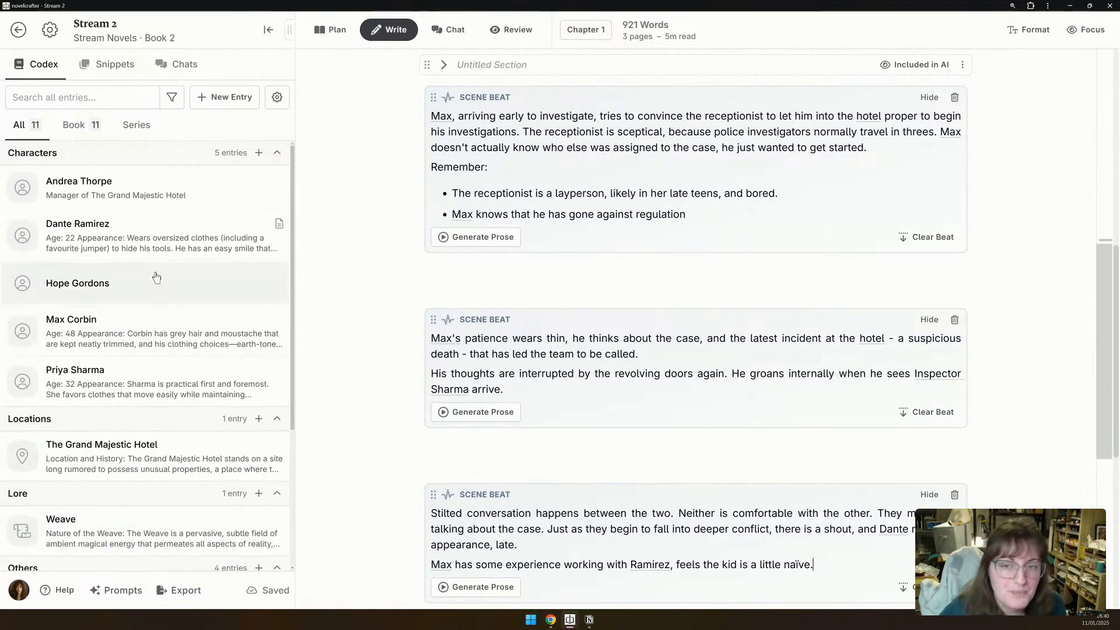
left_click(160, 241)
left_click(370, 476)
left_click(376, 519)
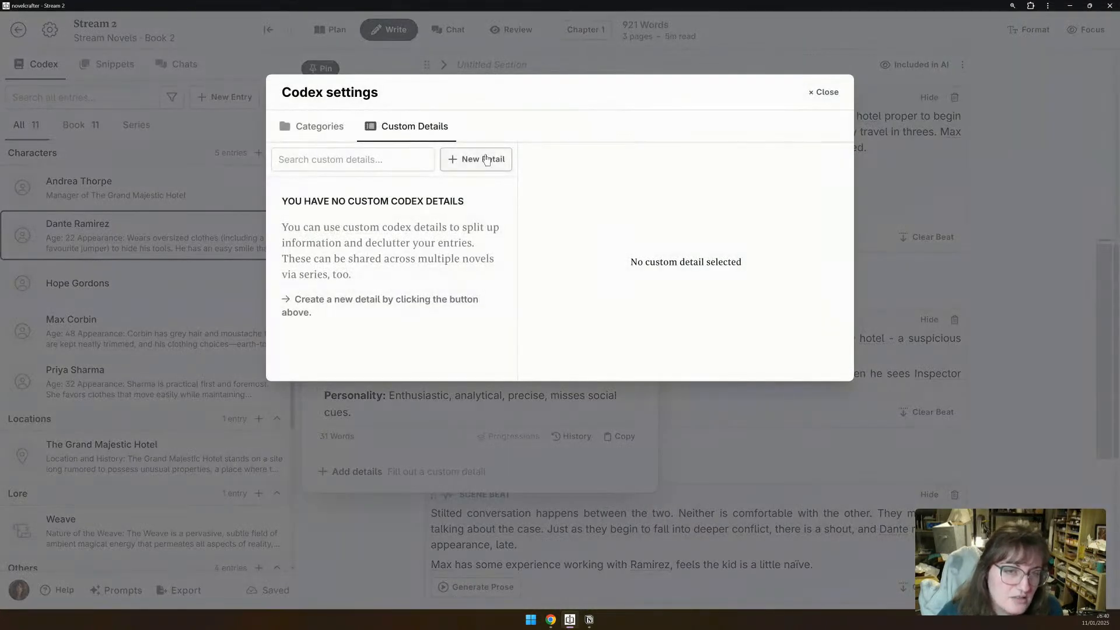
left_click(476, 159)
left_click(528, 188)
double_click(596, 169)
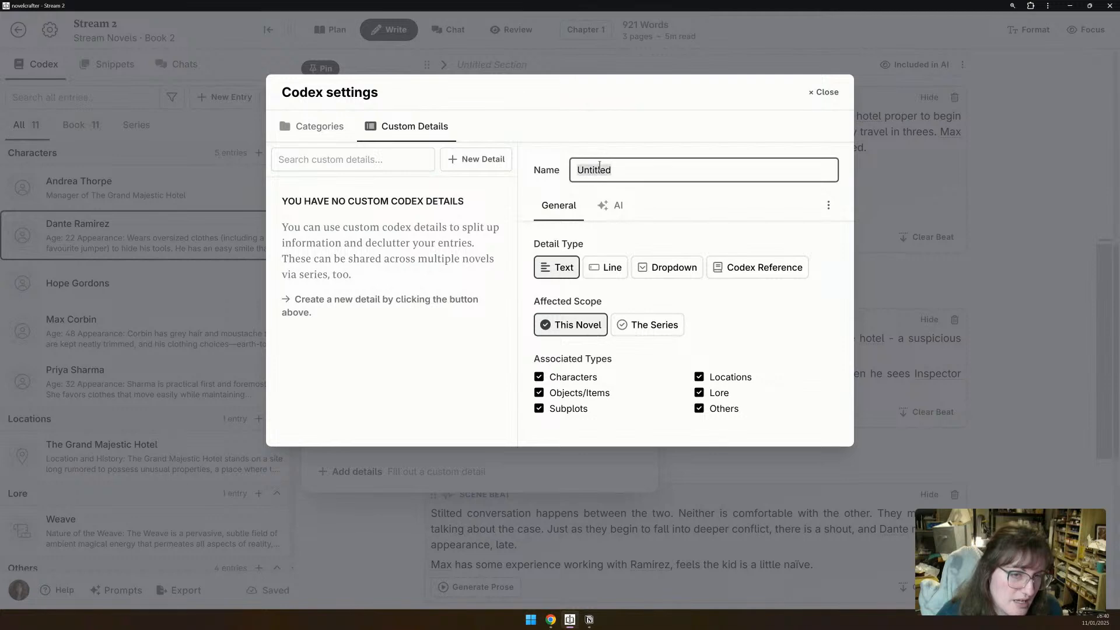
left_click(616, 207)
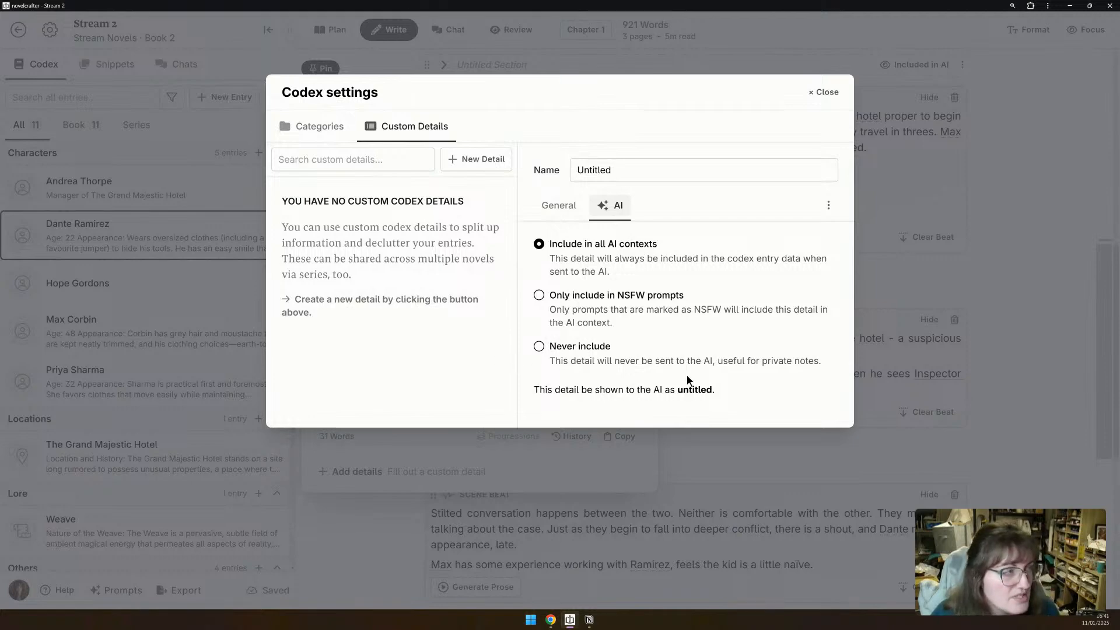
left_click(824, 92)
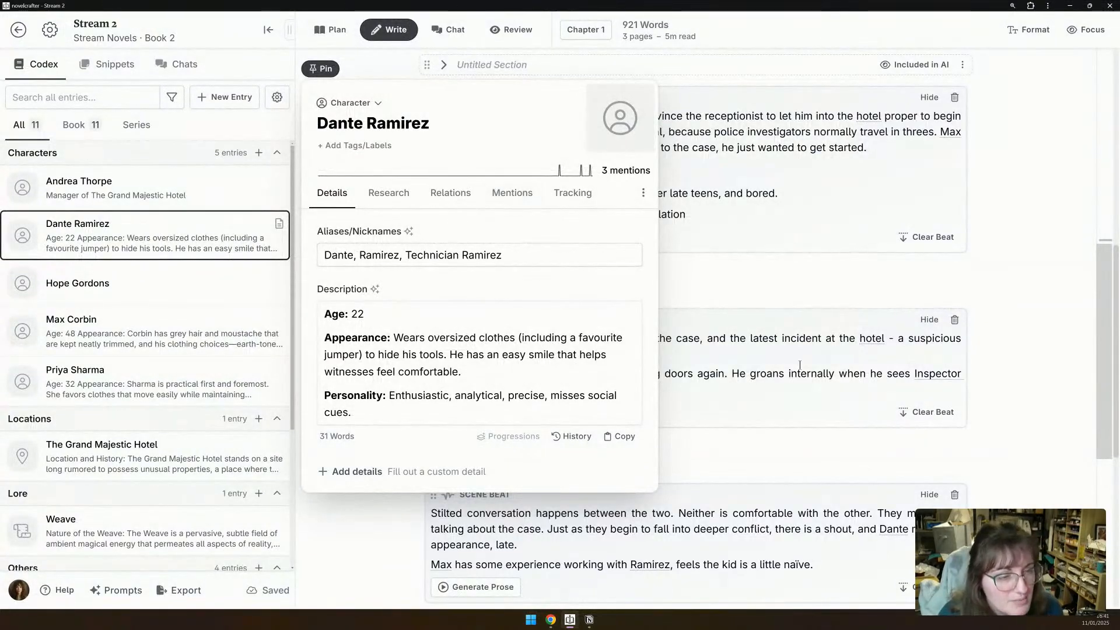
left_click(612, 280)
type("/")
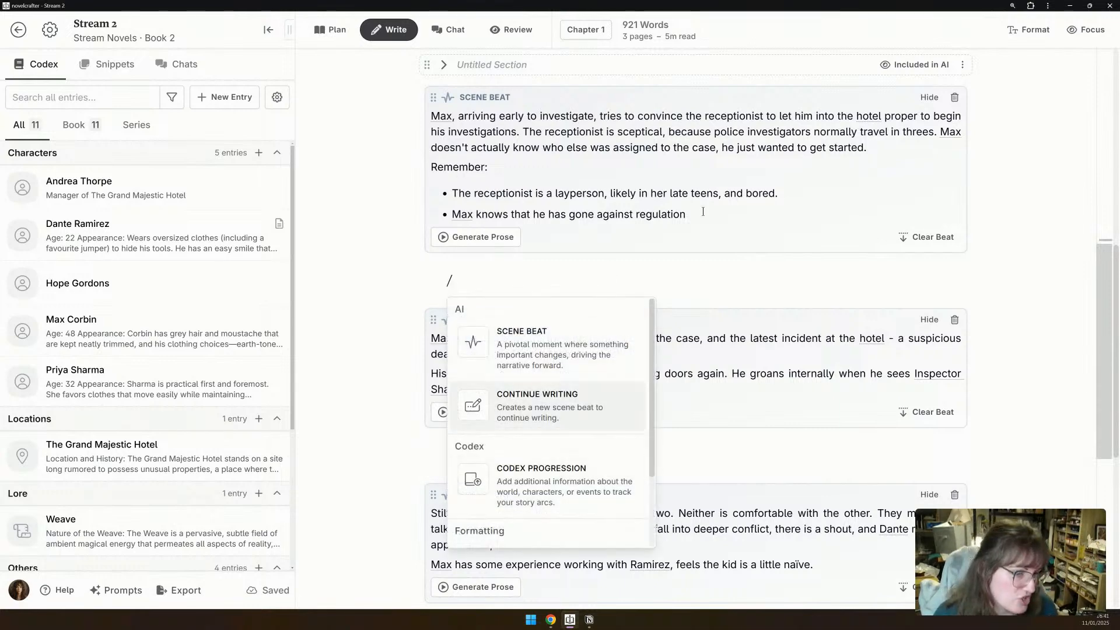
key("BackSpace")
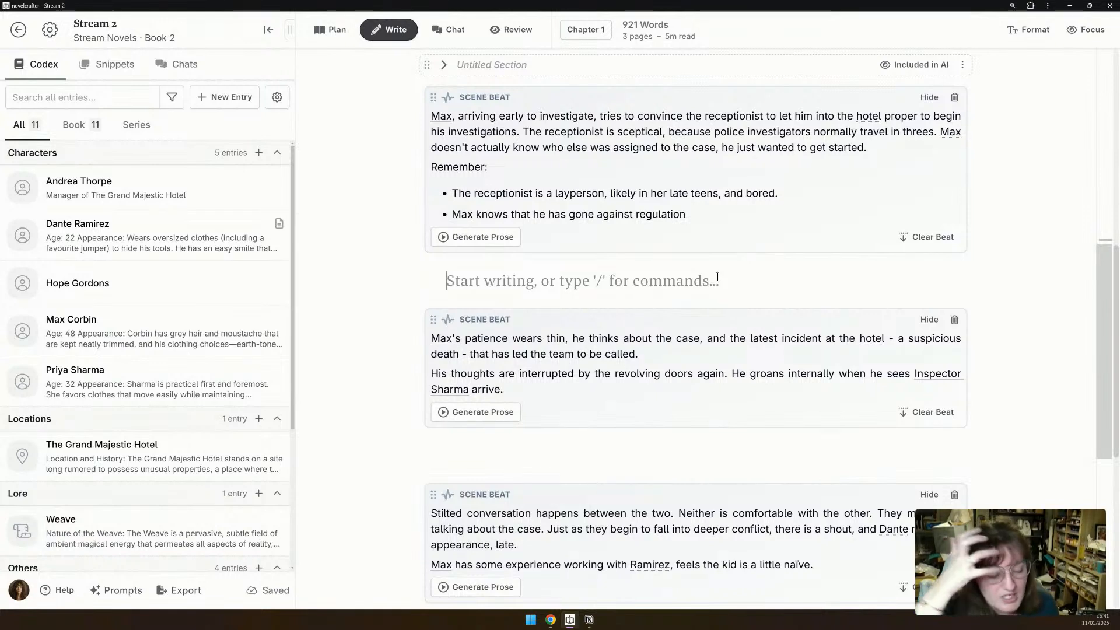
Generate prose for the receptionist scene beat with the last used General Purpose prompt, and discard the generated text.
left_click(485, 238)
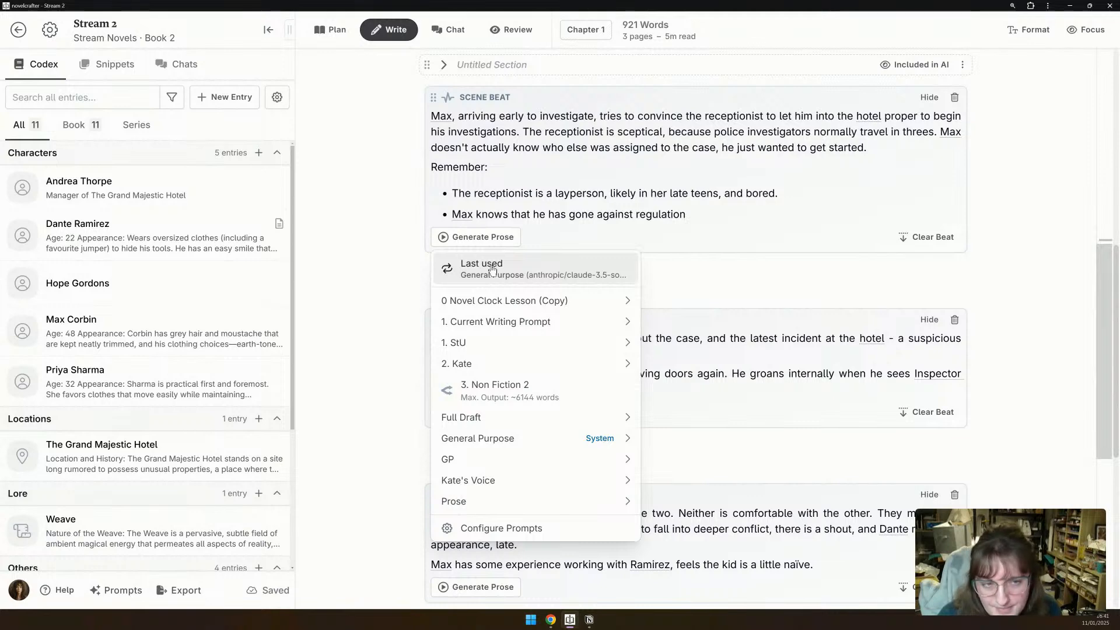
left_click(492, 269)
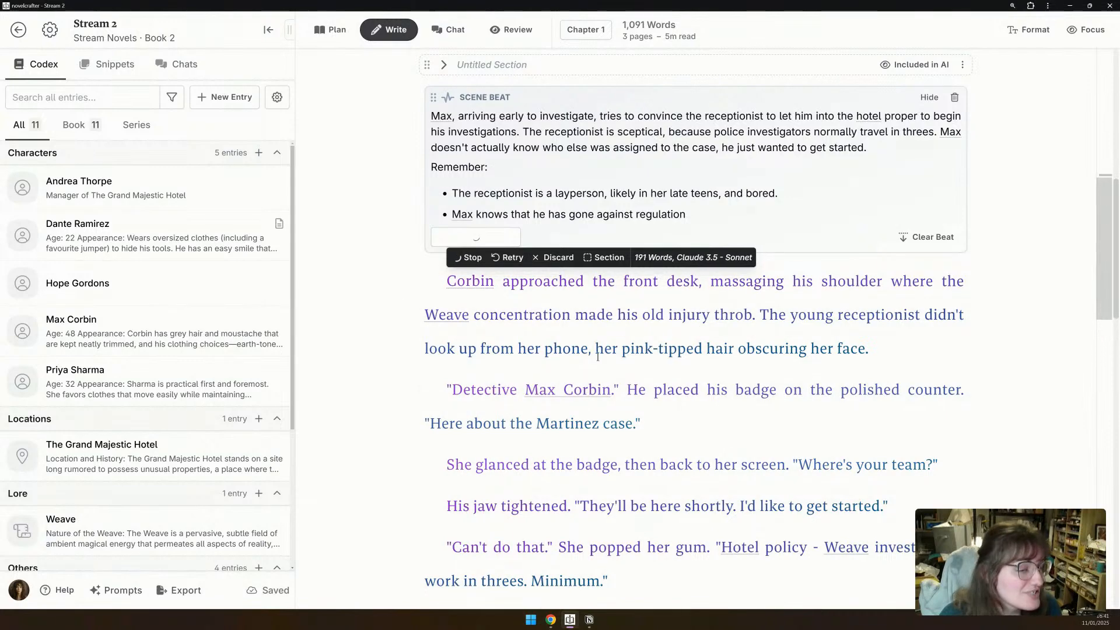
left_click(559, 257)
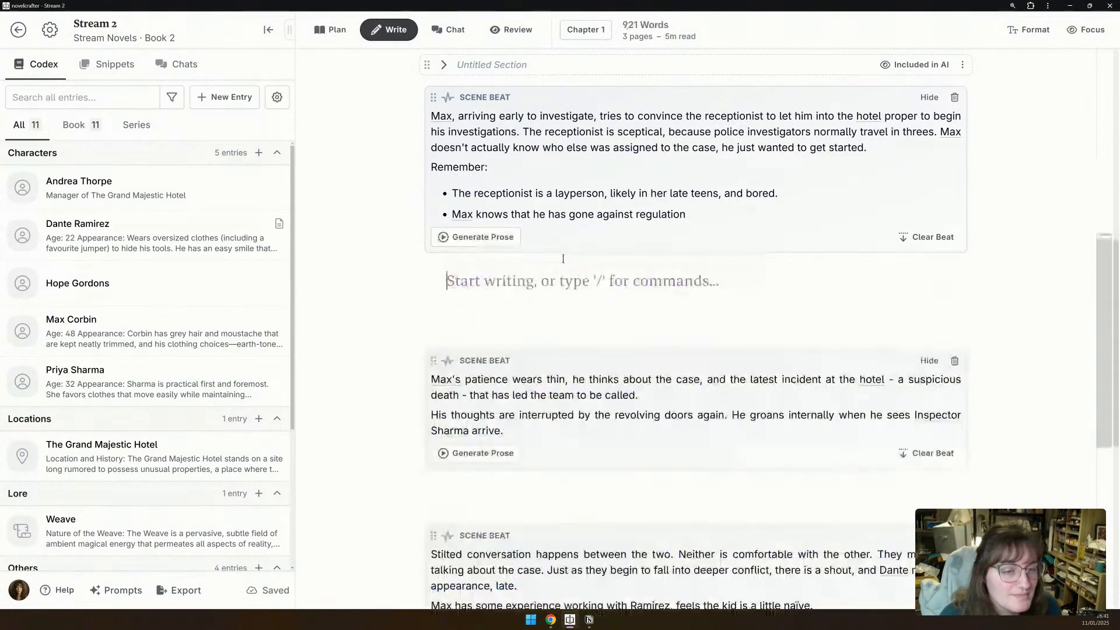
Exclude the untitled section from the AI context and from the word count.
left_click(914, 64)
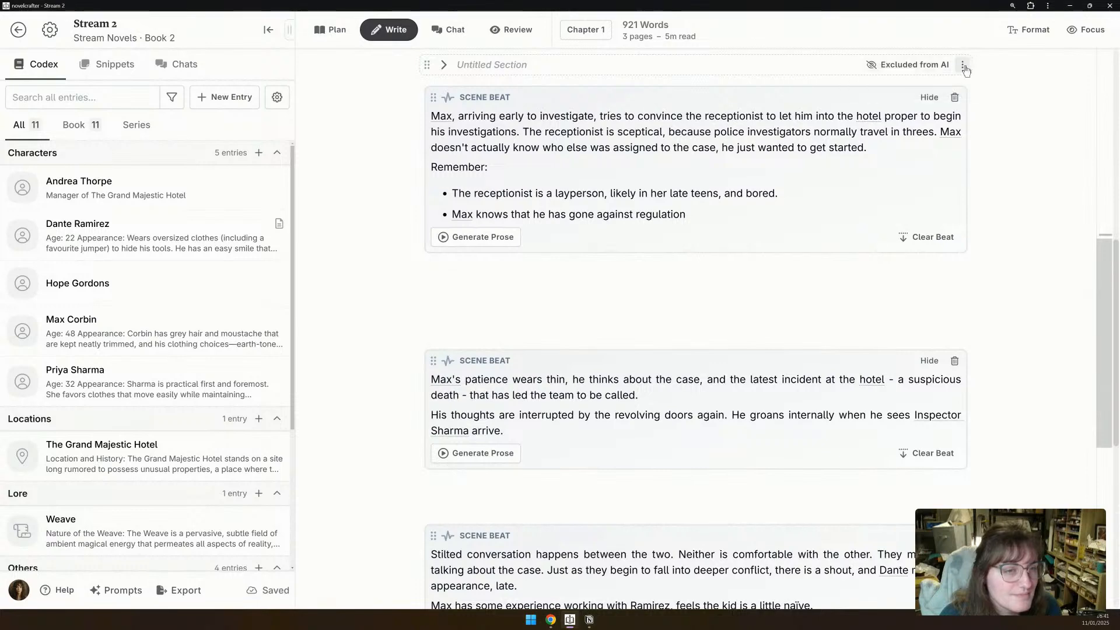
left_click(964, 65)
left_click(898, 91)
Generate new prose for the receptionist scene beat with the last used General Purpose prompt.
scroll(482, 121, "up", 2)
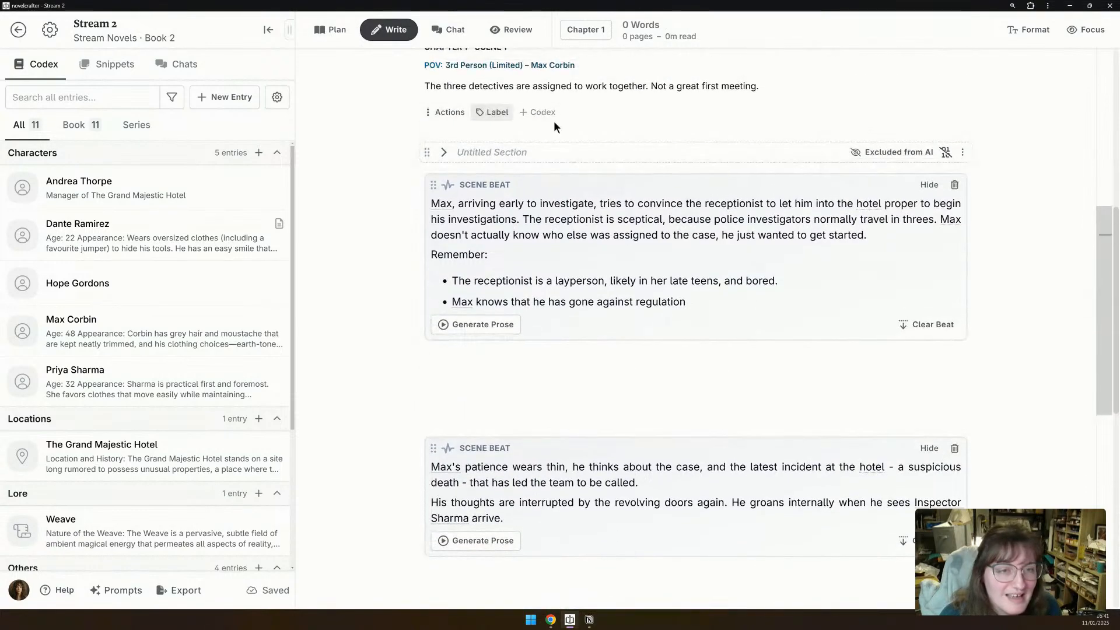
left_click(500, 325)
mouse_move(529, 111)
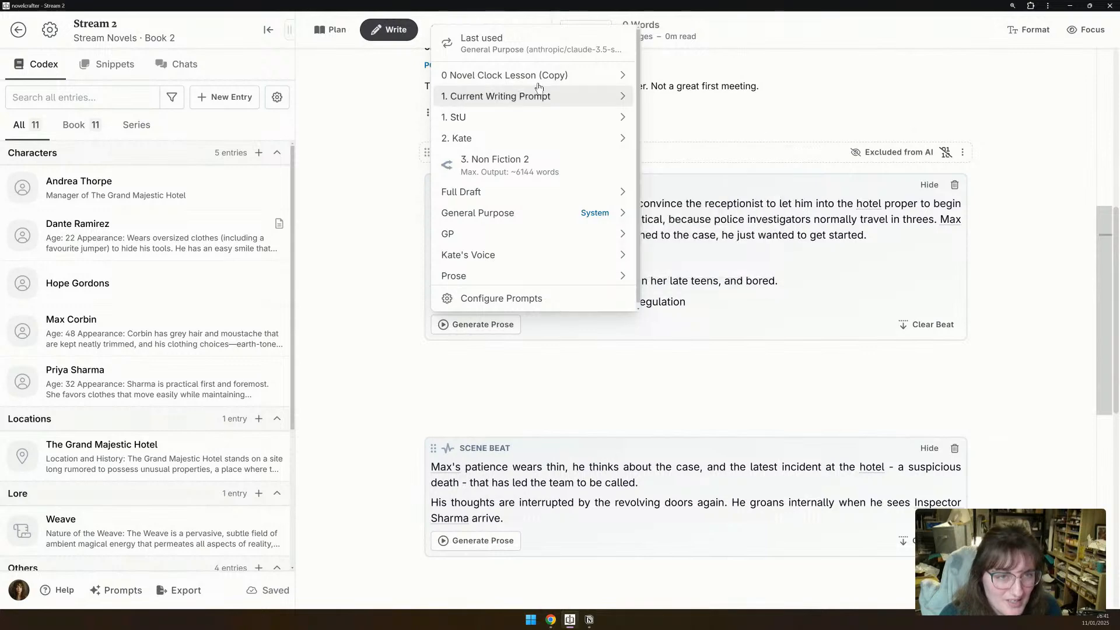
left_click(554, 44)
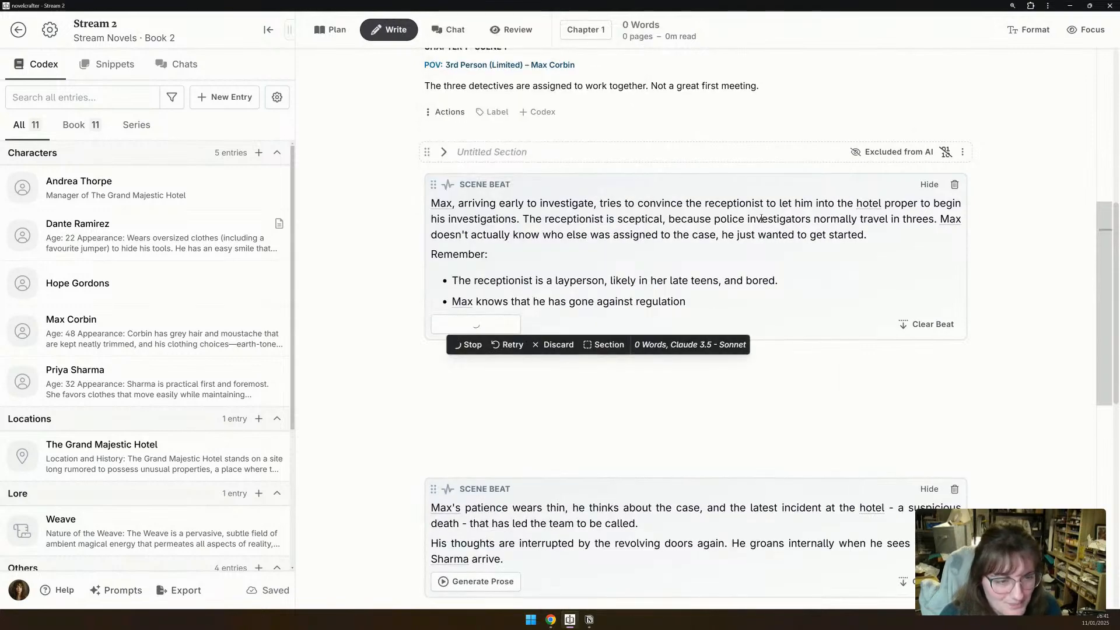
Read through the newly generated receptionist scene from its opening paragraph to its closing line of dialogue.
scroll(761, 219, "down", 1)
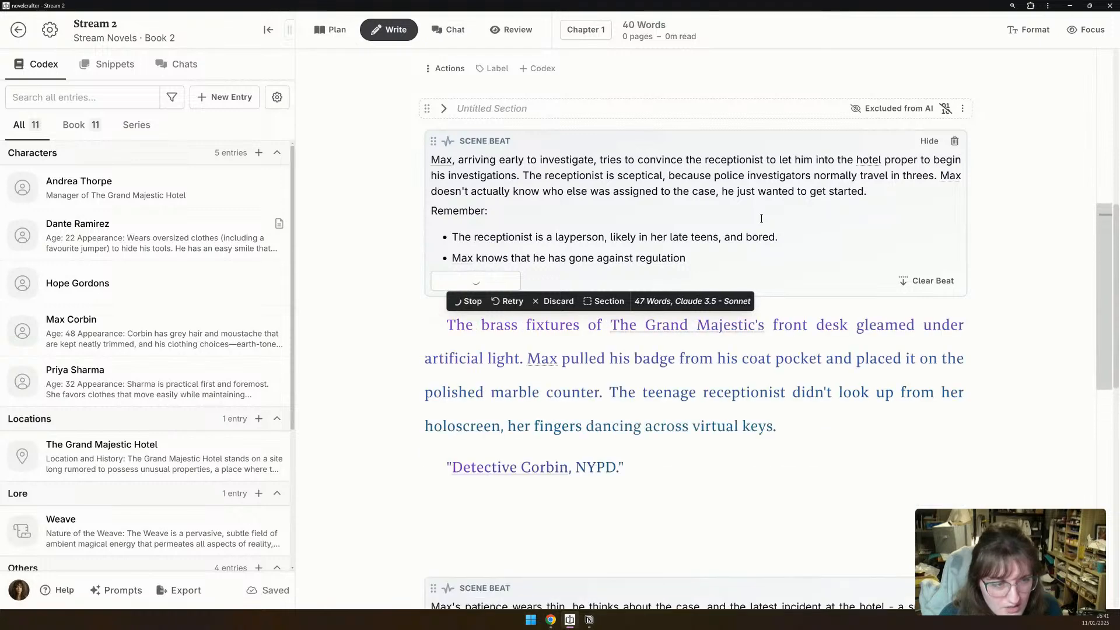
scroll(762, 219, "down", 1)
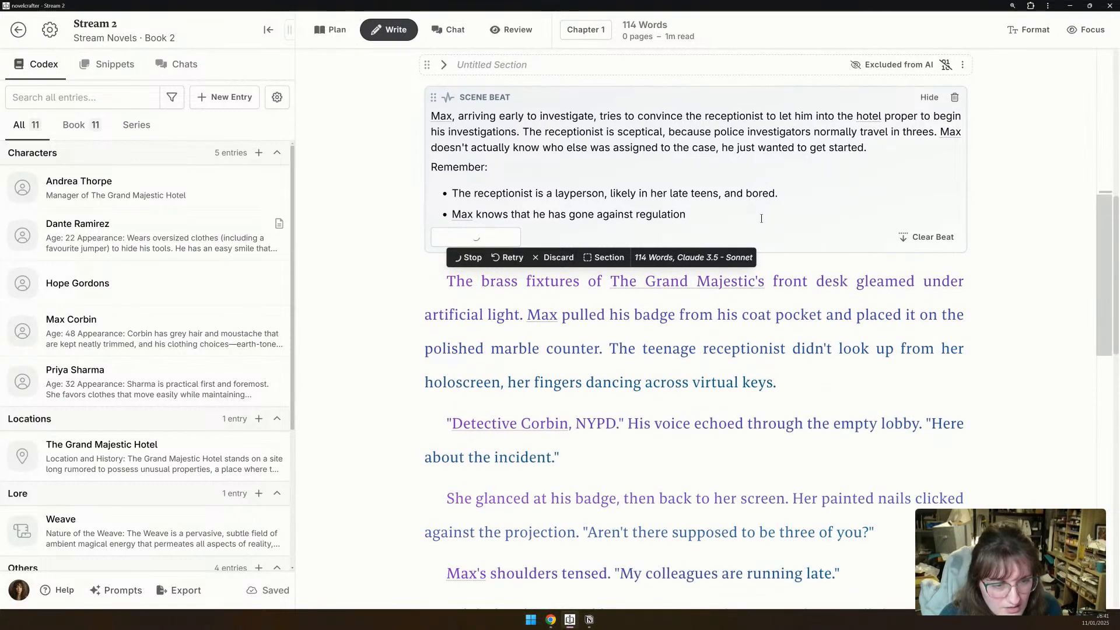
scroll(762, 219, "down", 1)
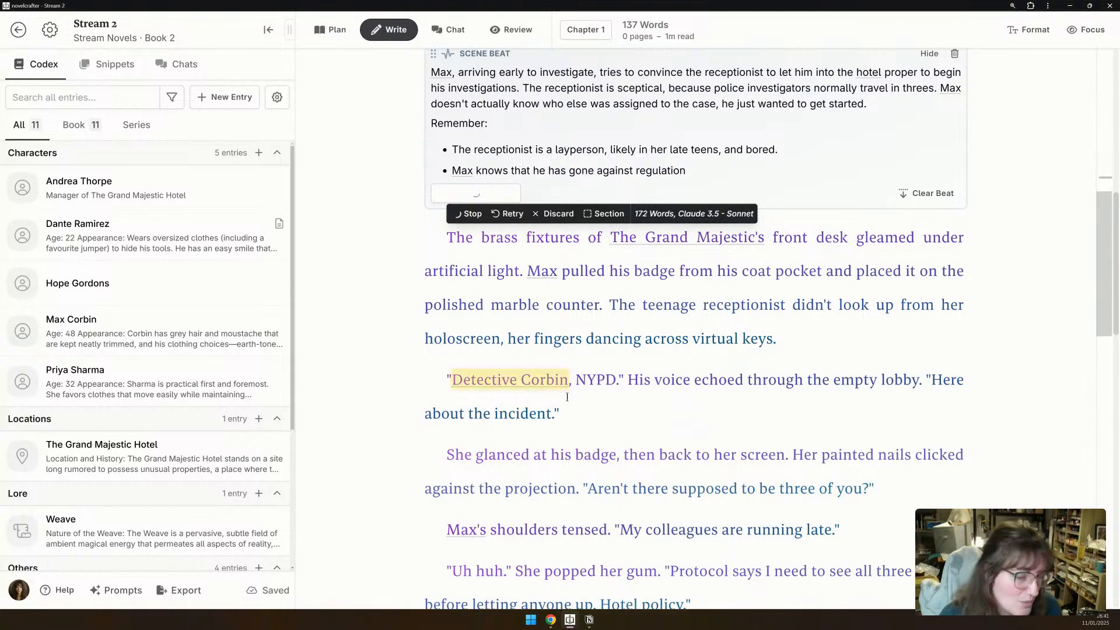
scroll(159, 427, "down", 2)
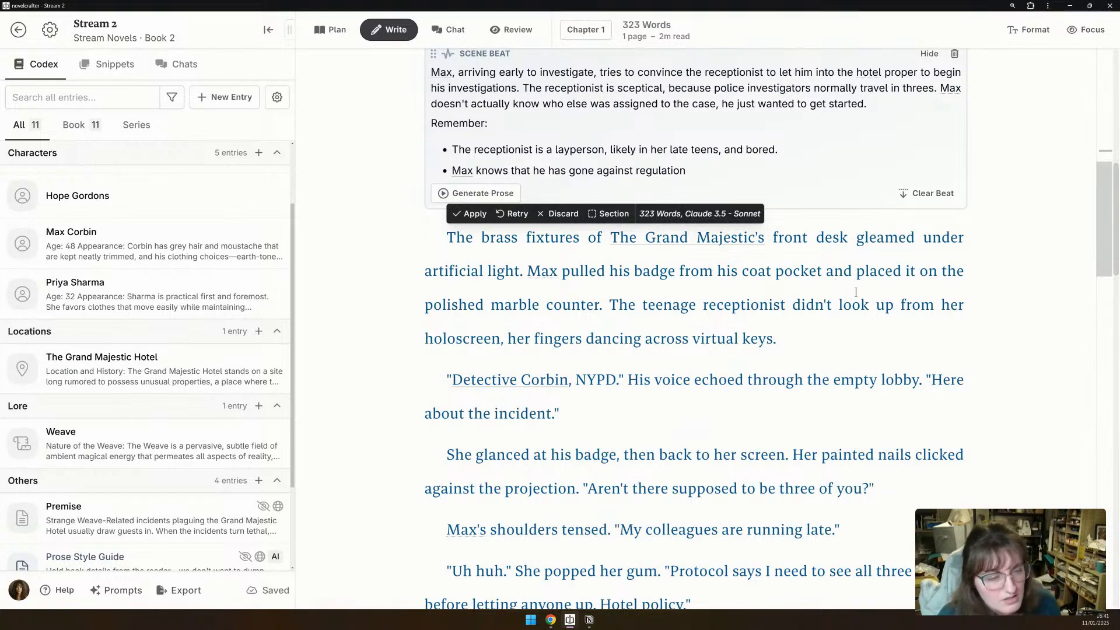
scroll(856, 293, "down", 1)
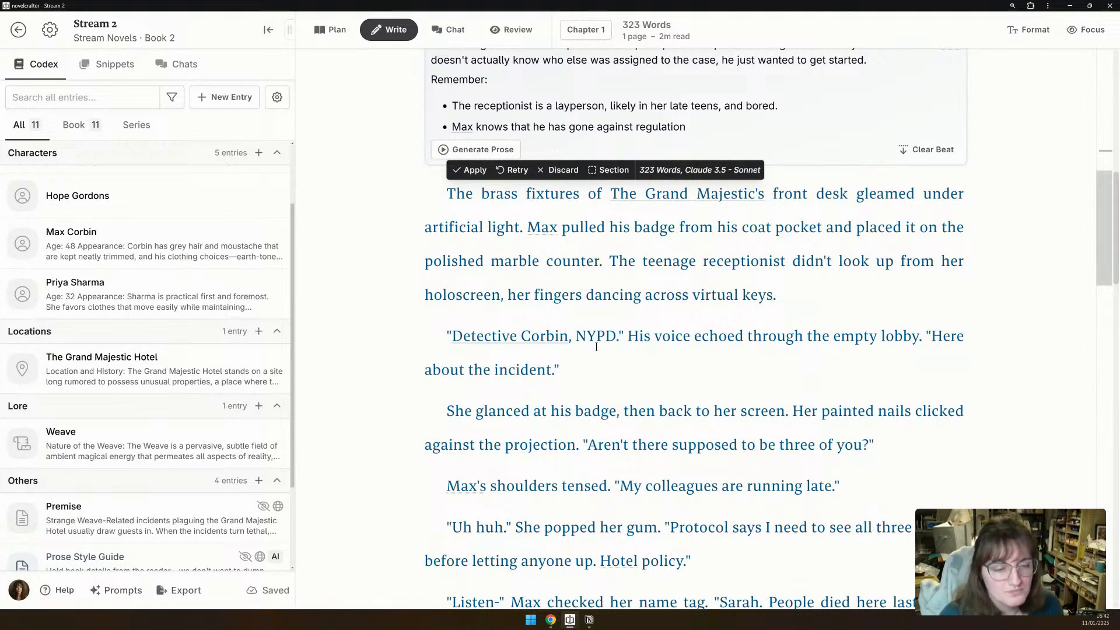
scroll(596, 346, "down", 2)
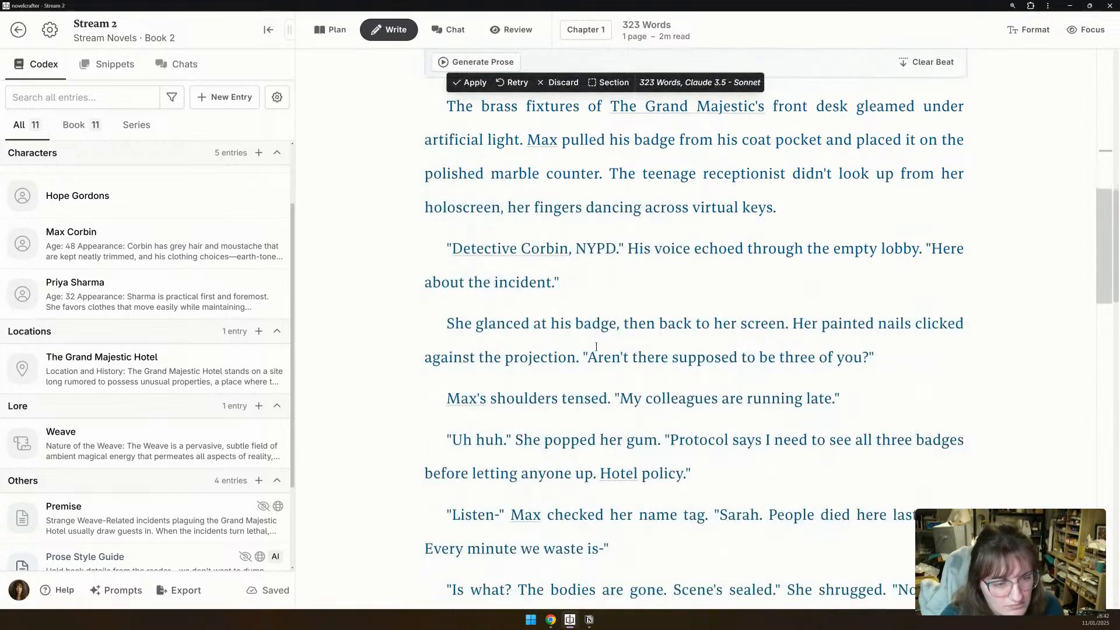
scroll(597, 347, "down", 2)
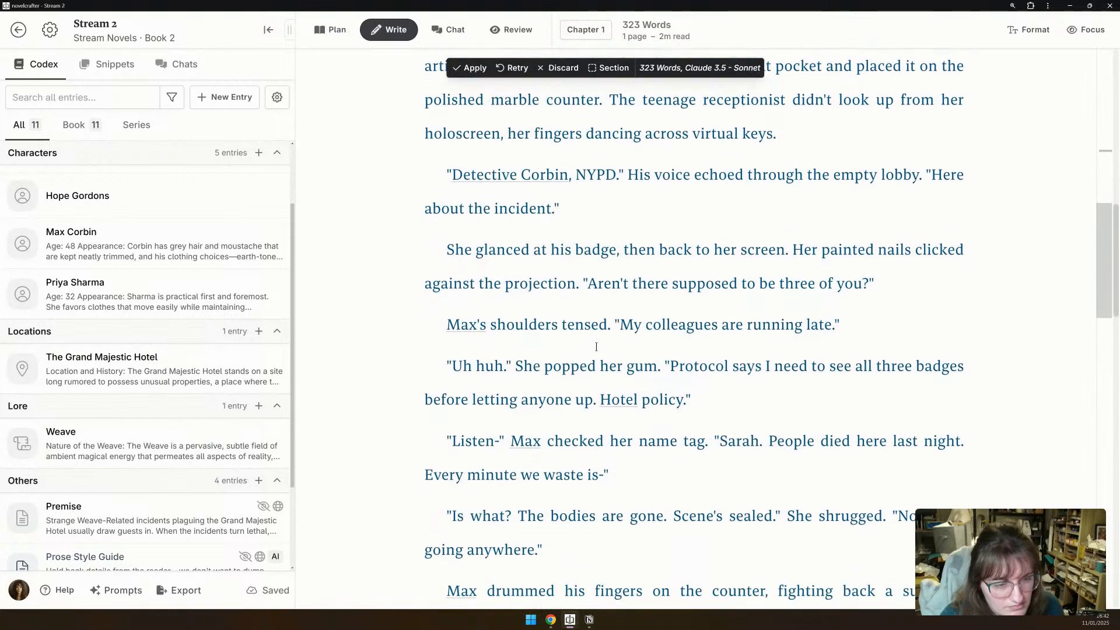
scroll(596, 347, "down", 2)
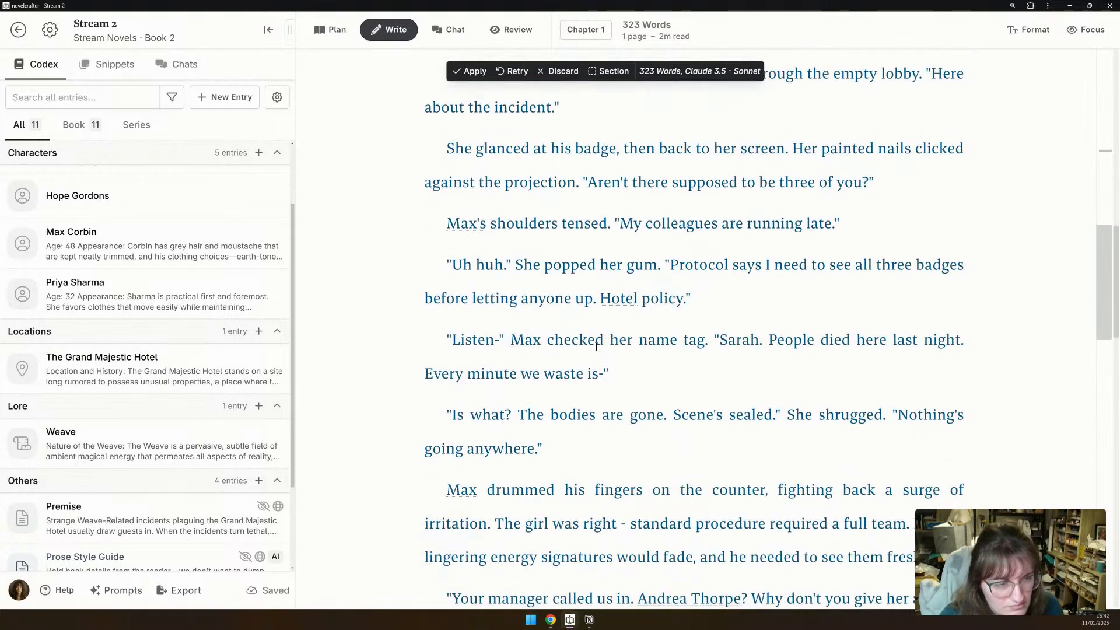
scroll(596, 346, "down", 3)
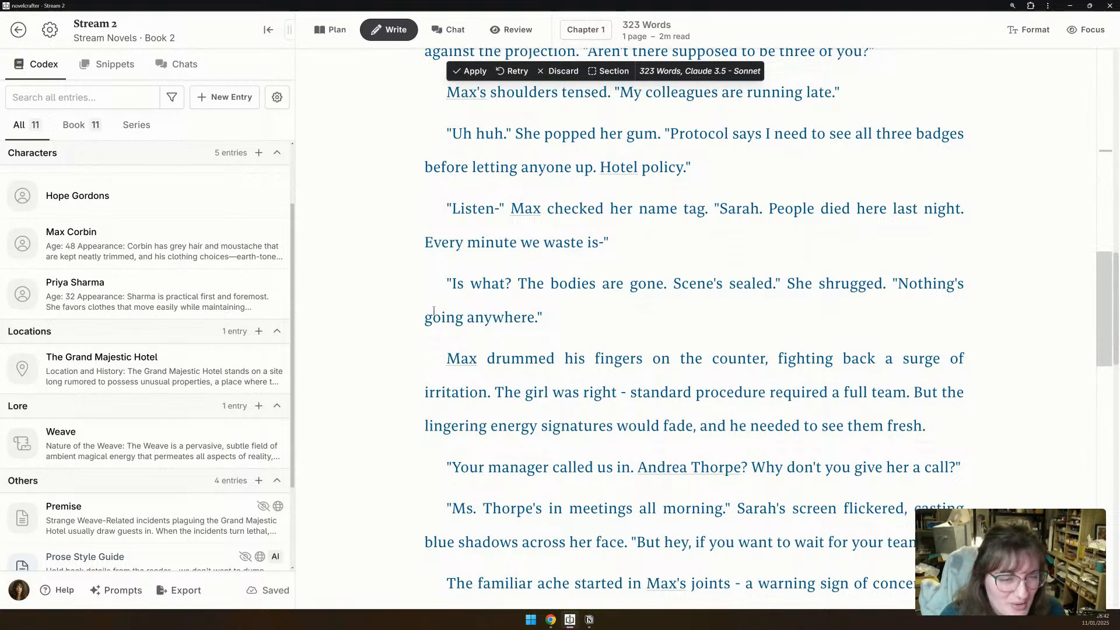
scroll(416, 318, "down", 2)
scroll(416, 318, "down", 2)
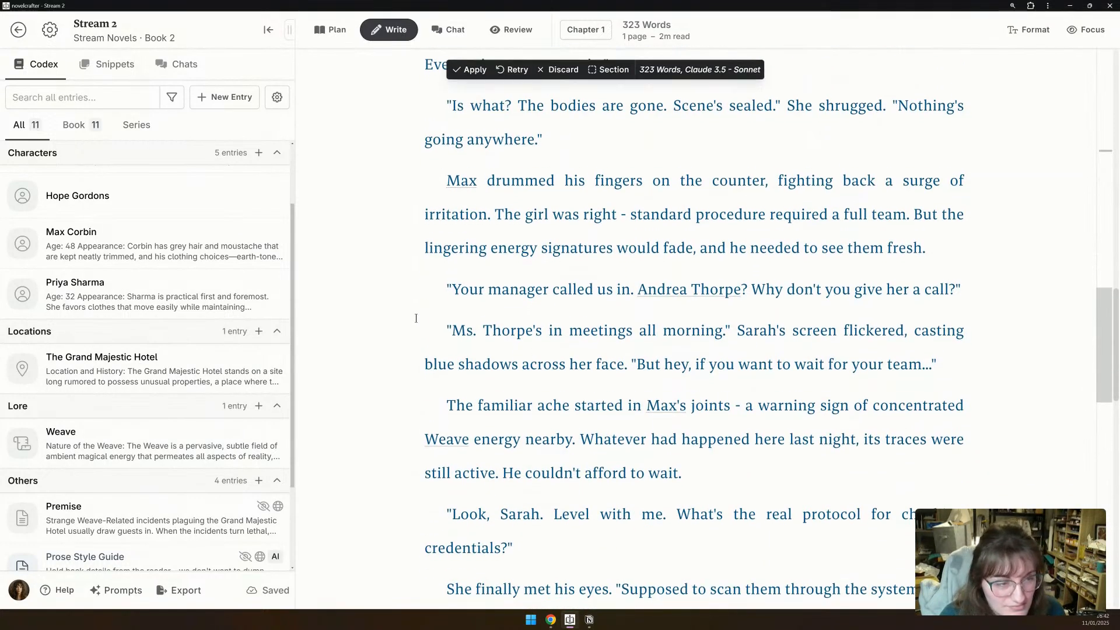
scroll(416, 318, "down", 1)
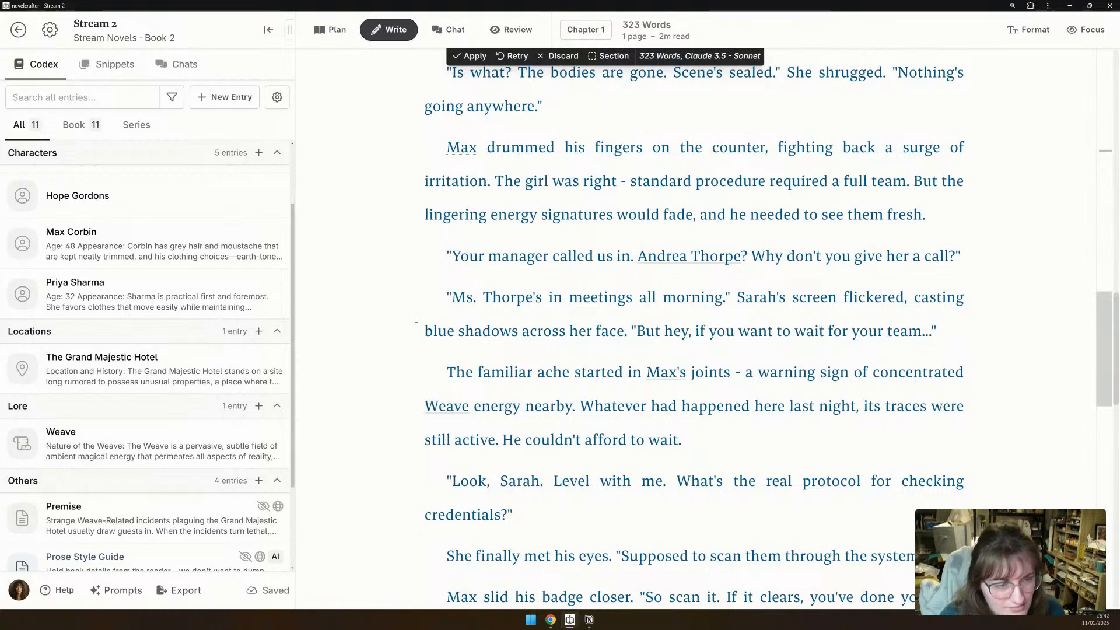
scroll(416, 317, "down", 1)
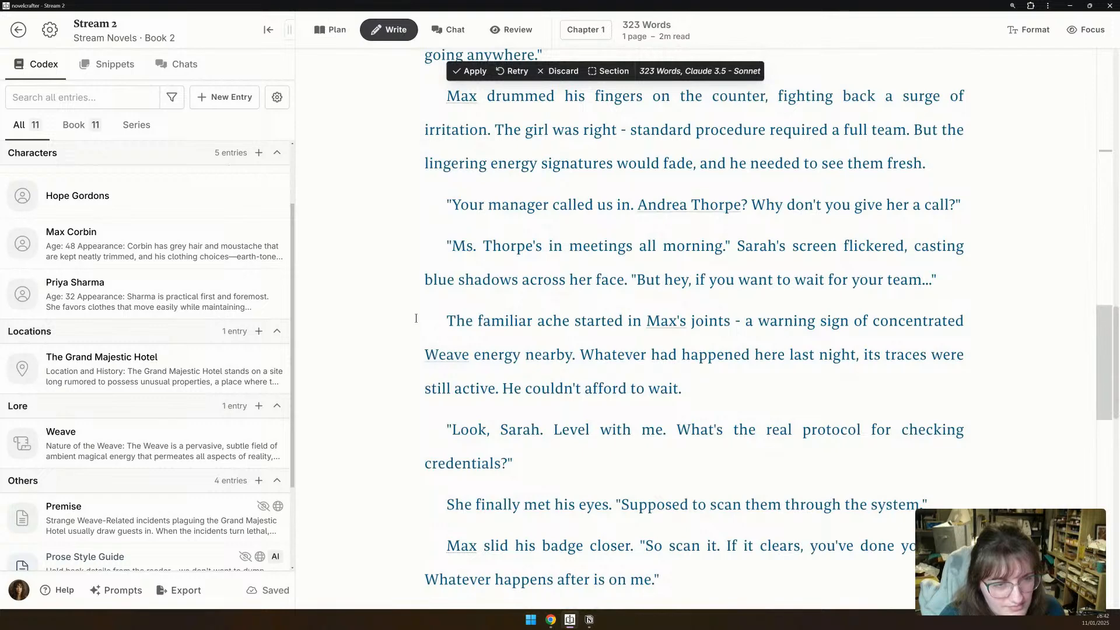
scroll(416, 318, "down", 2)
scroll(416, 318, "down", 4)
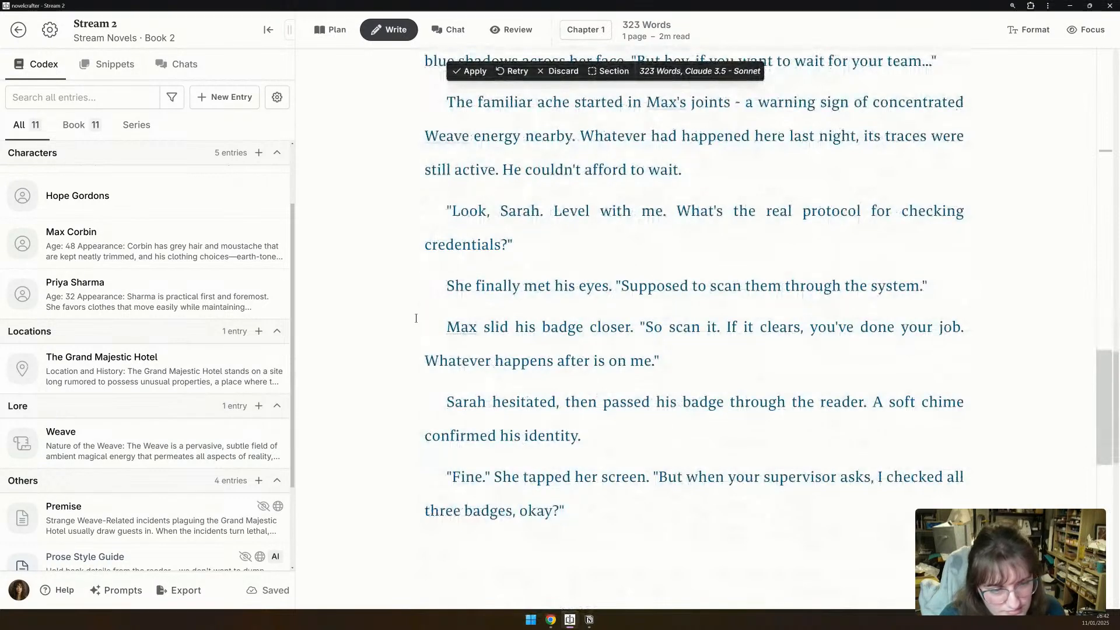
scroll(416, 318, "down", 1)
scroll(416, 318, "down", 1)
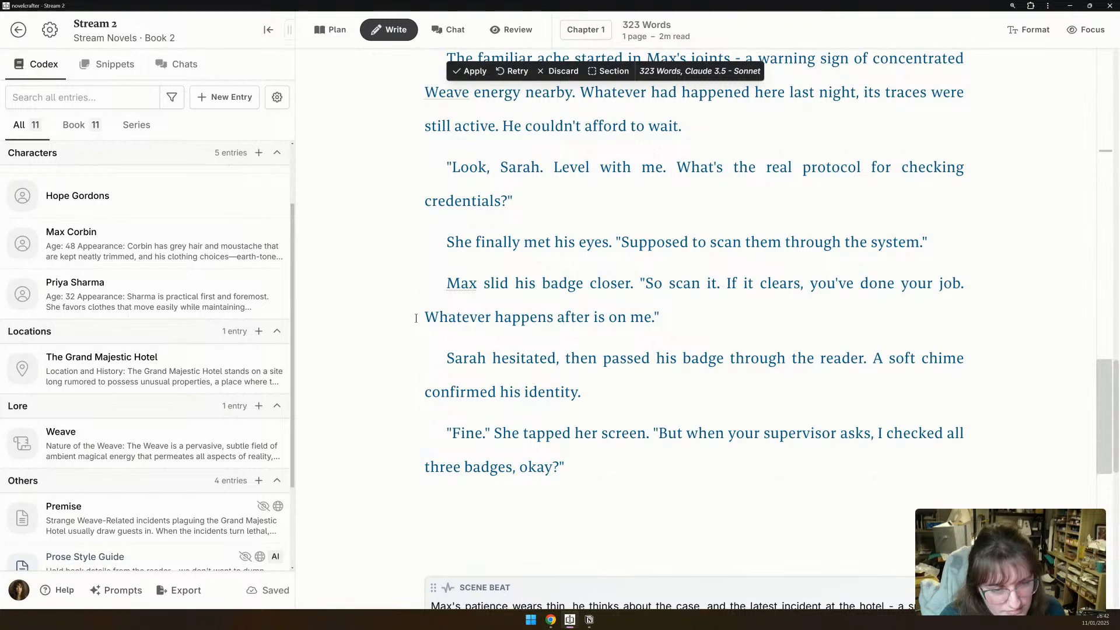
scroll(416, 318, "down", 1)
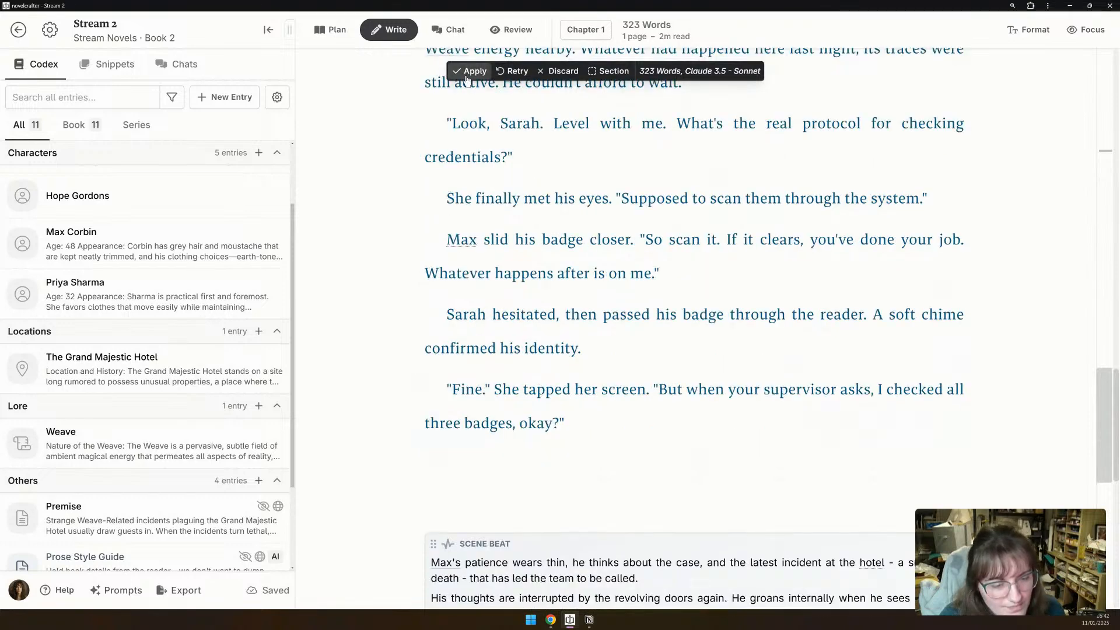
Apply the generated prose and insert an empty scene beat directly after its last paragraph.
left_click(467, 75)
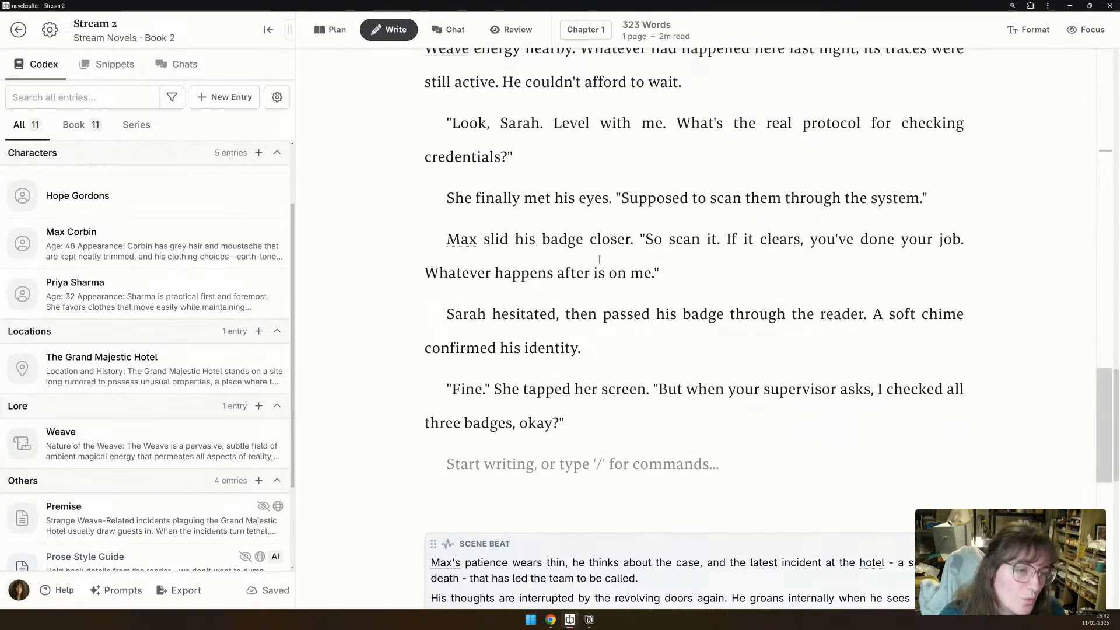
scroll(727, 371, "down", 1)
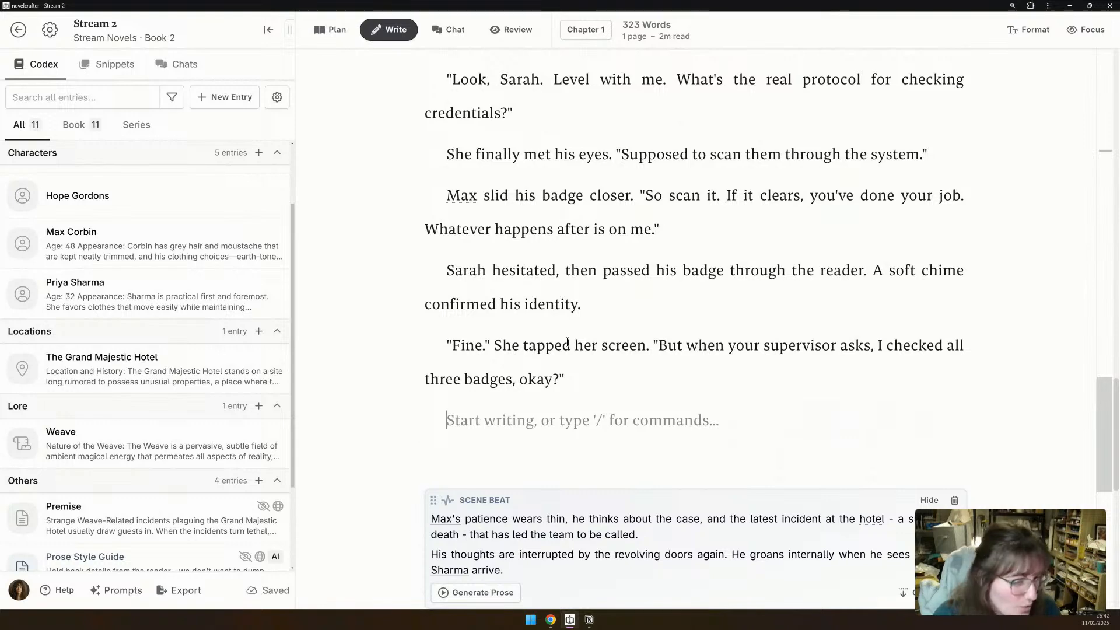
type("/")
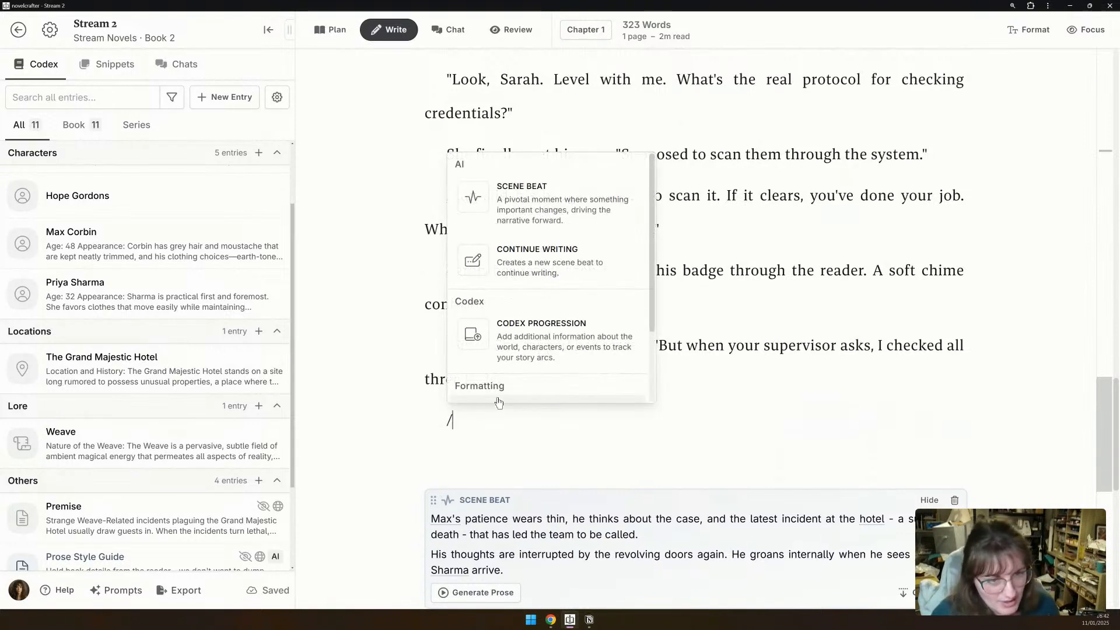
key("Return")
type("/")
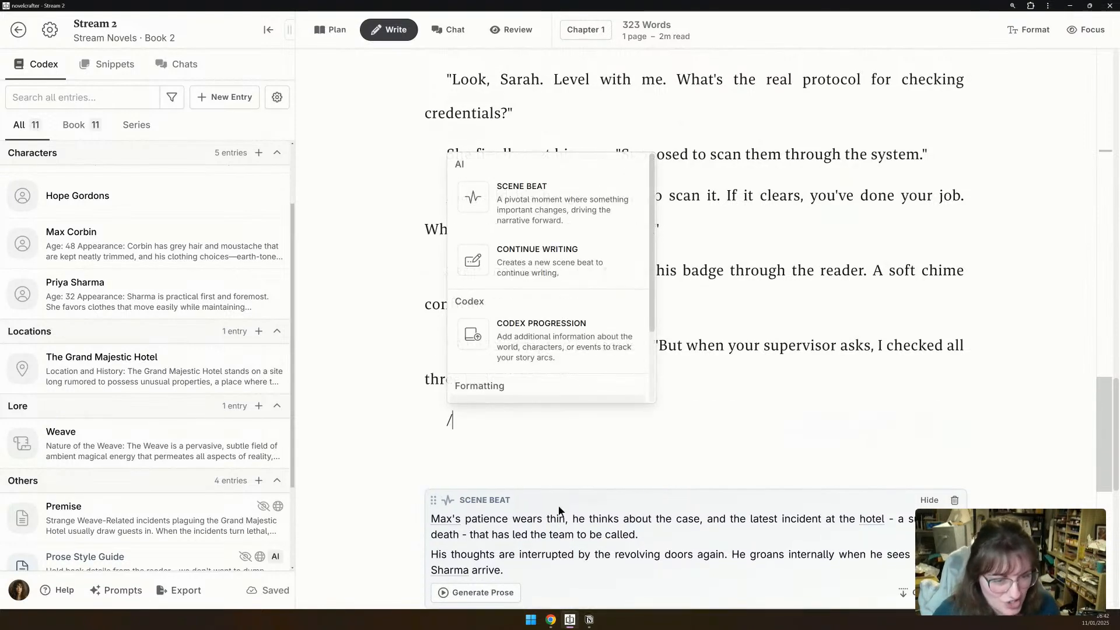
left_click(513, 230)
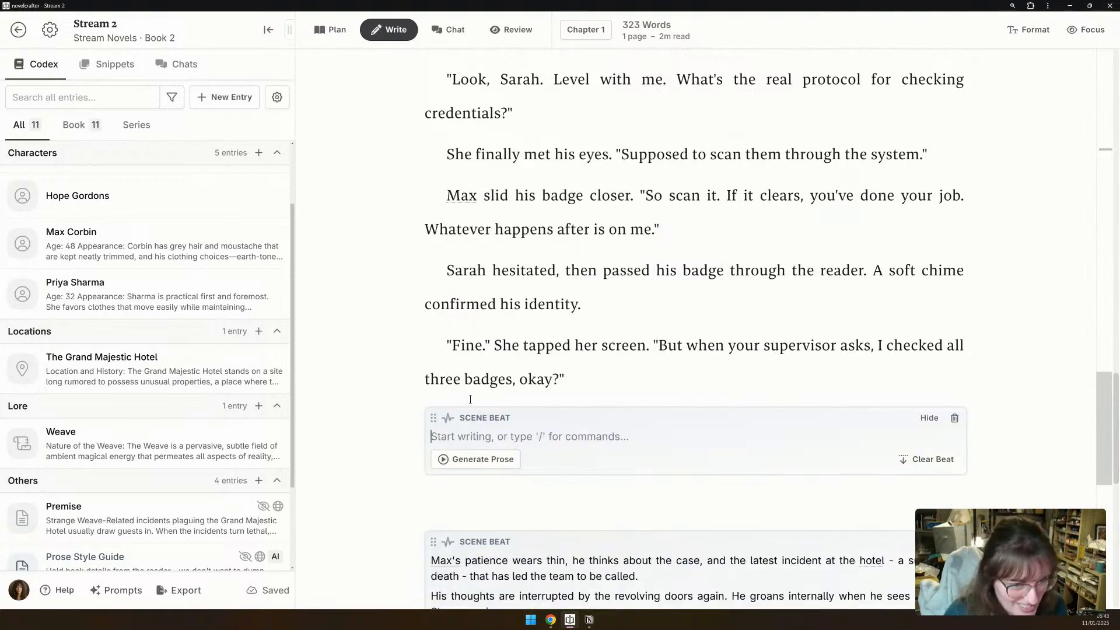
Begin the empty scene beat with "Max is about to go into the elevator, when he catches Priya".
type("Ma")
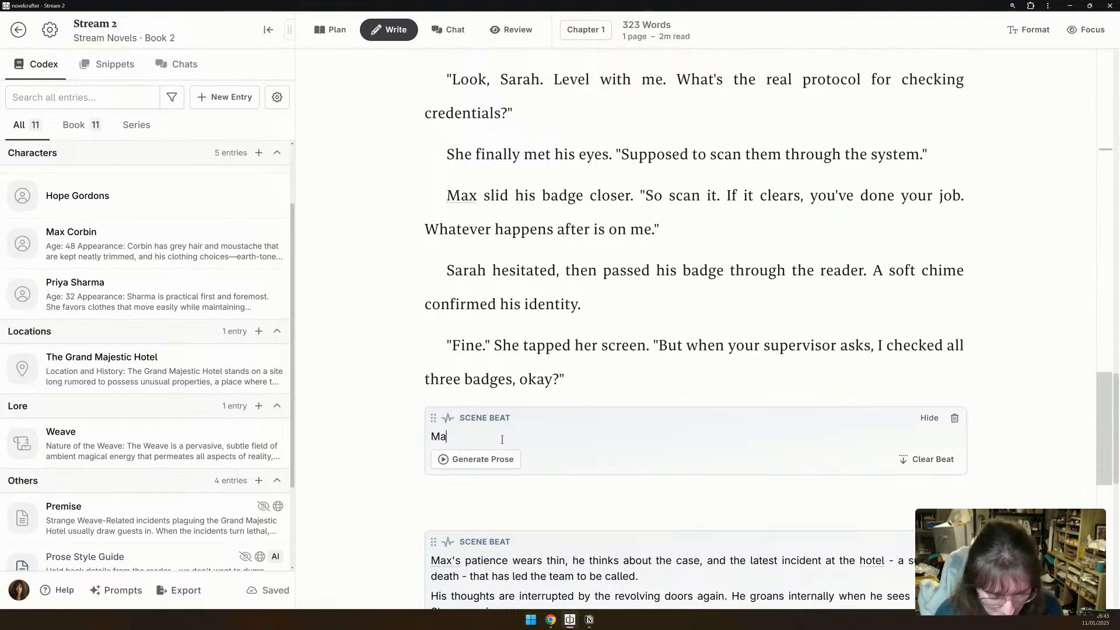
type("x is about to ")
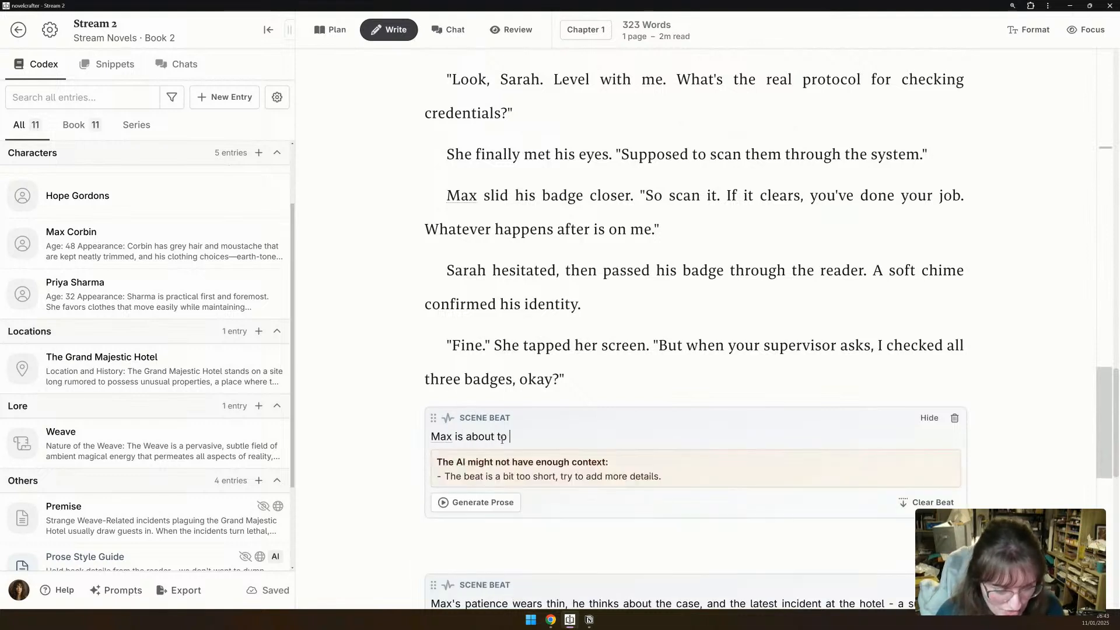
type("go into ")
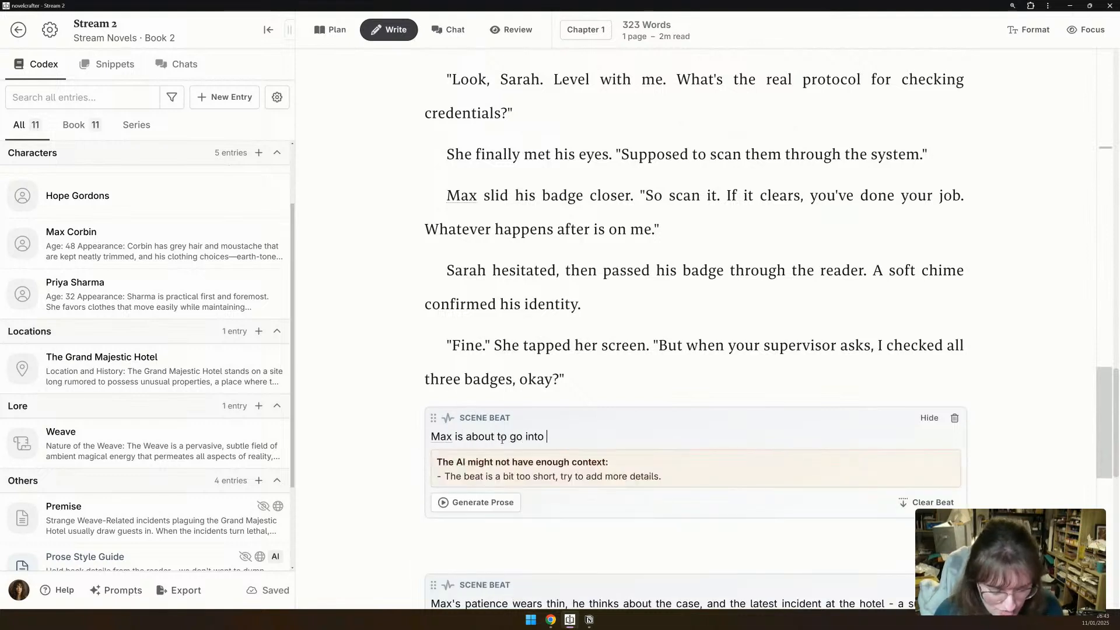
type("the eelevator")
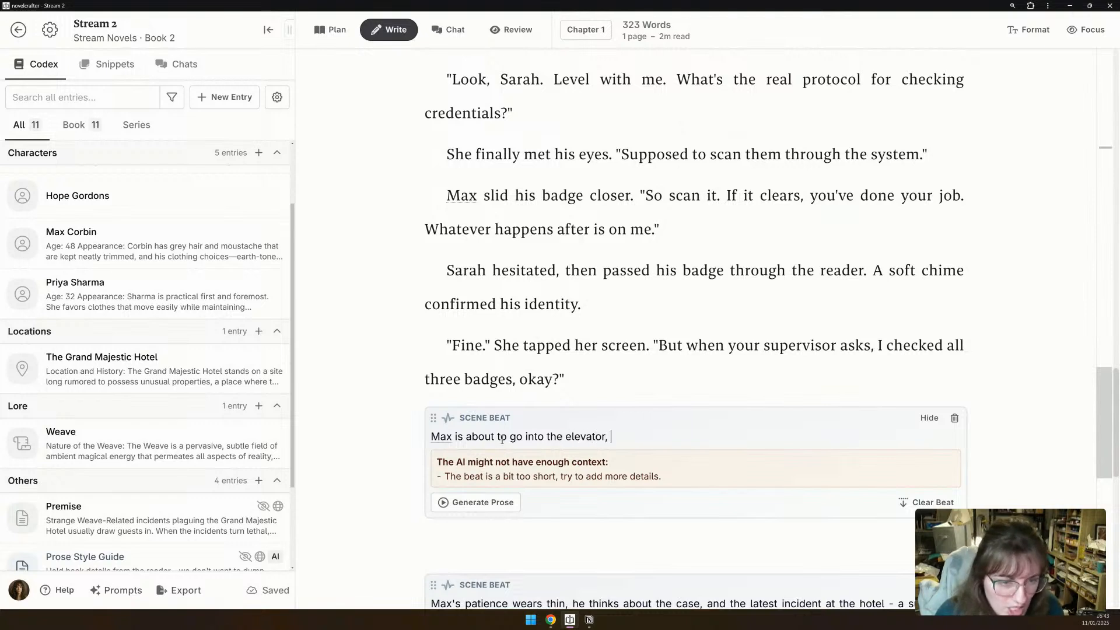
type(", when ")
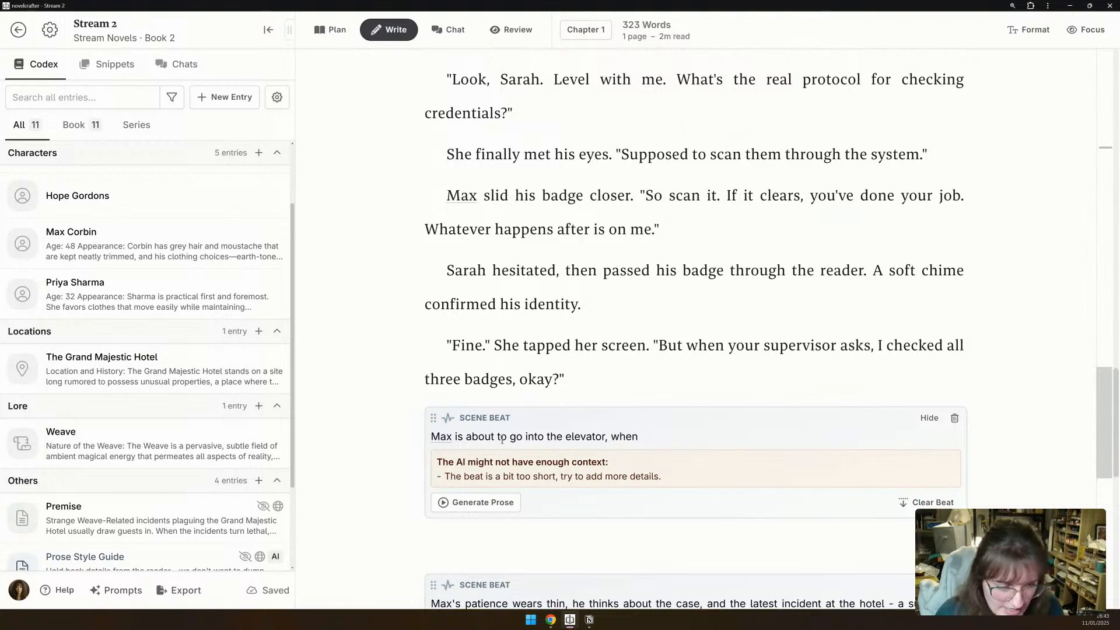
type("he ca")
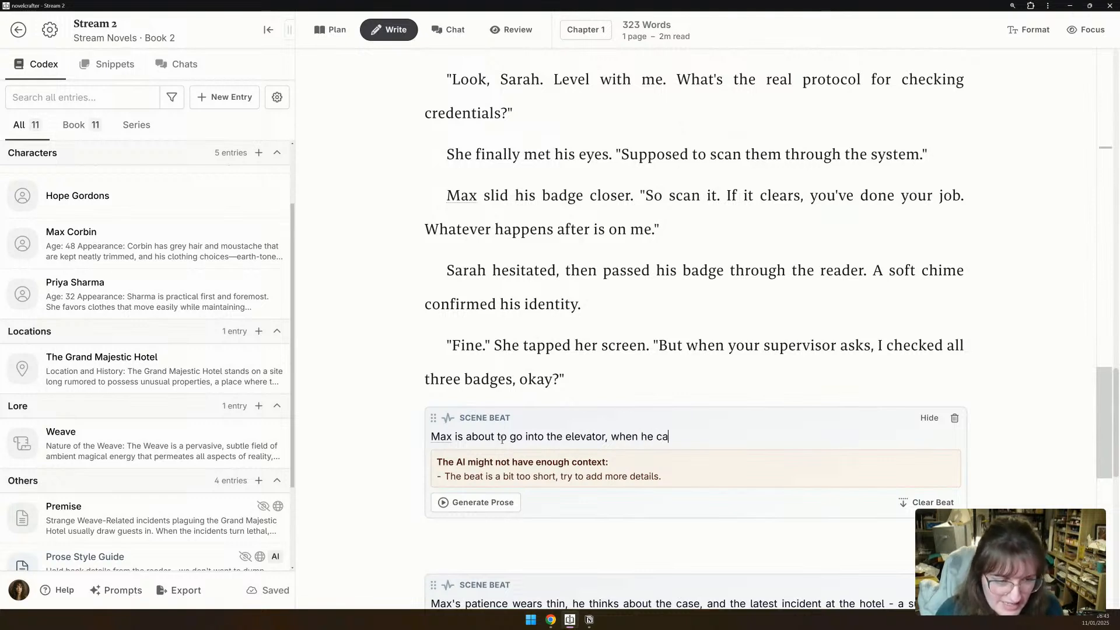
type("tches Priya")
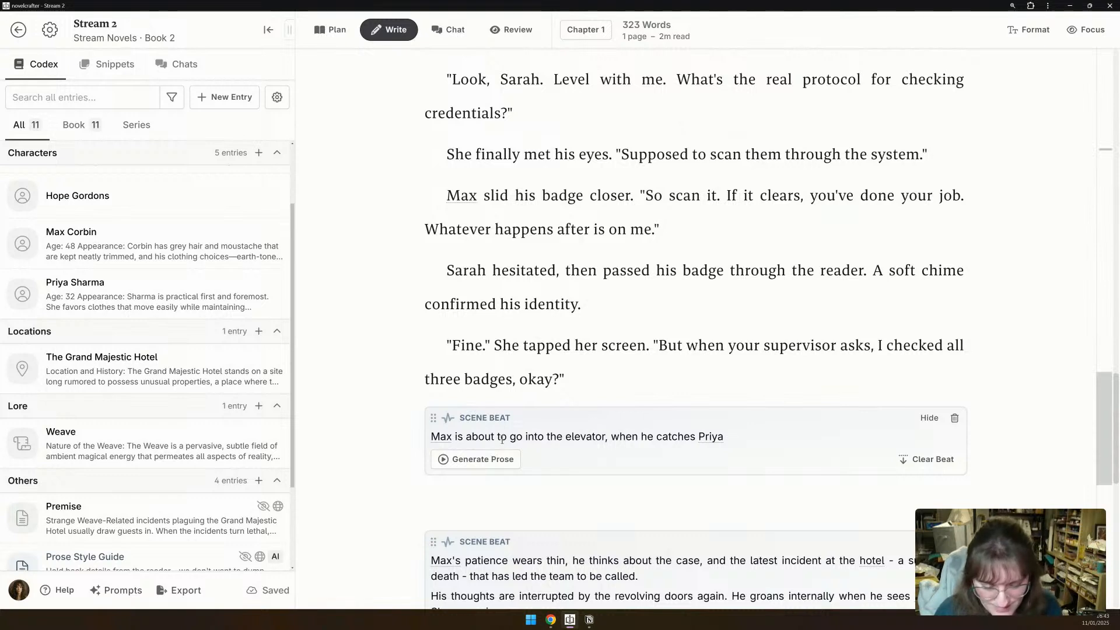
Continue the beat with "entering the hotel. He tries to look nonchalant, as if he isn't breaking the rules... I'm sure you can guess how well that goes.".
type(" entering the hotel. He tries to mak")
key("BackSpace")
key("BackSpace")
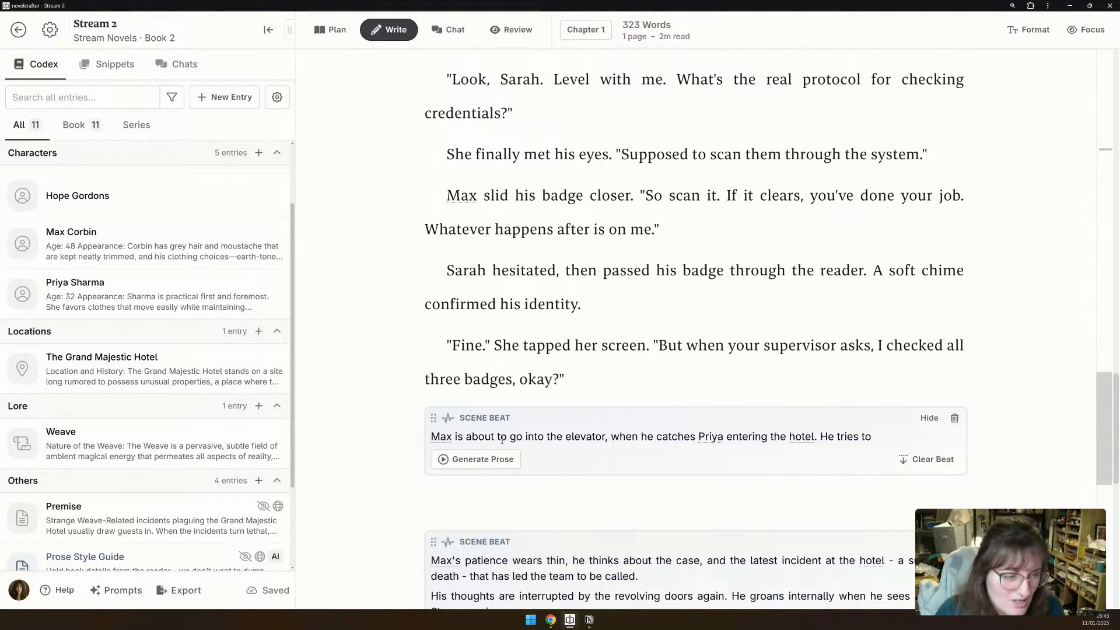
type("ok nonchala")
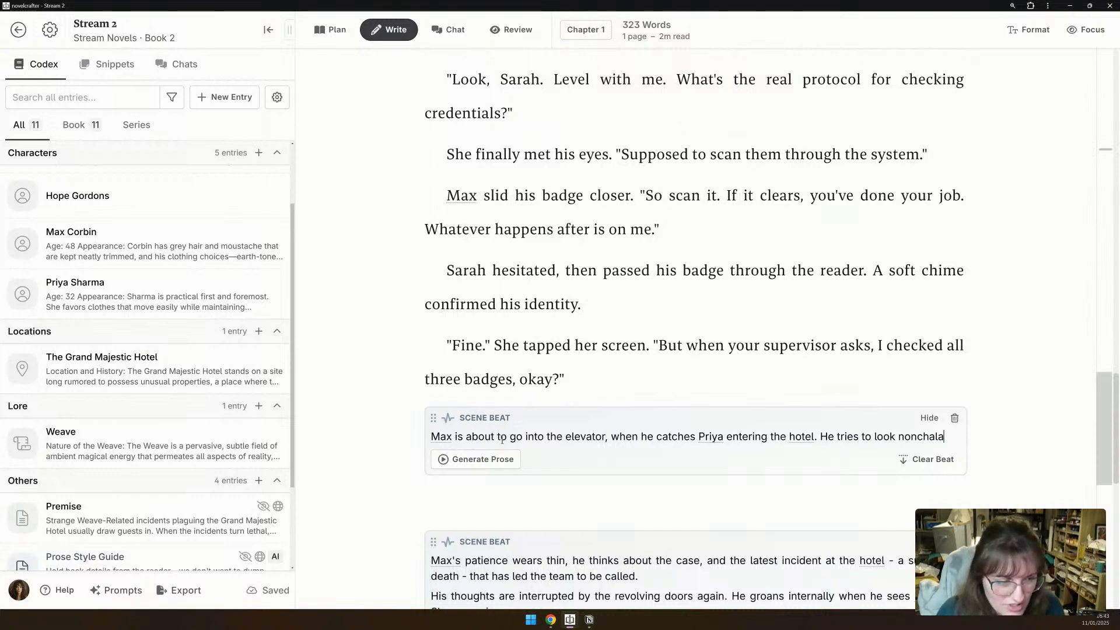
type("nt, as if ")
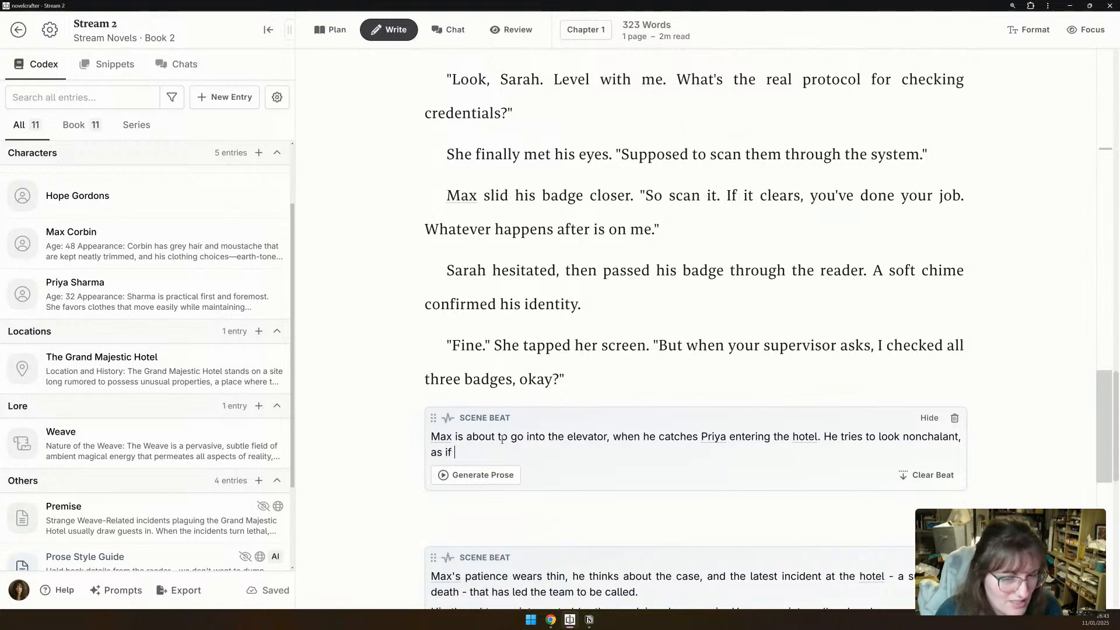
type("he isn't")
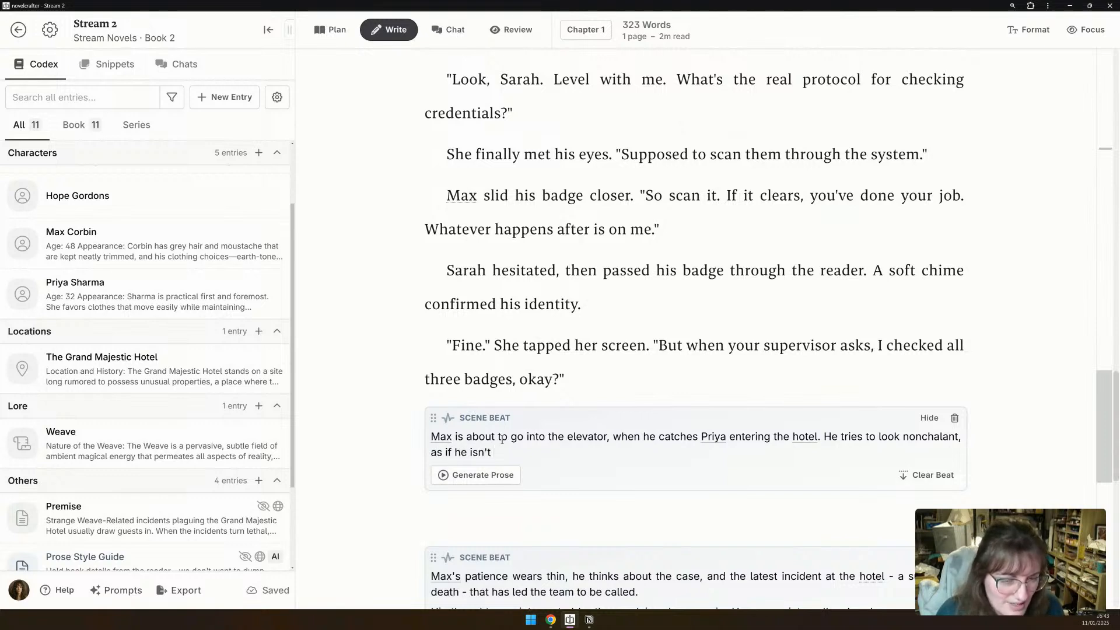
type(" break")
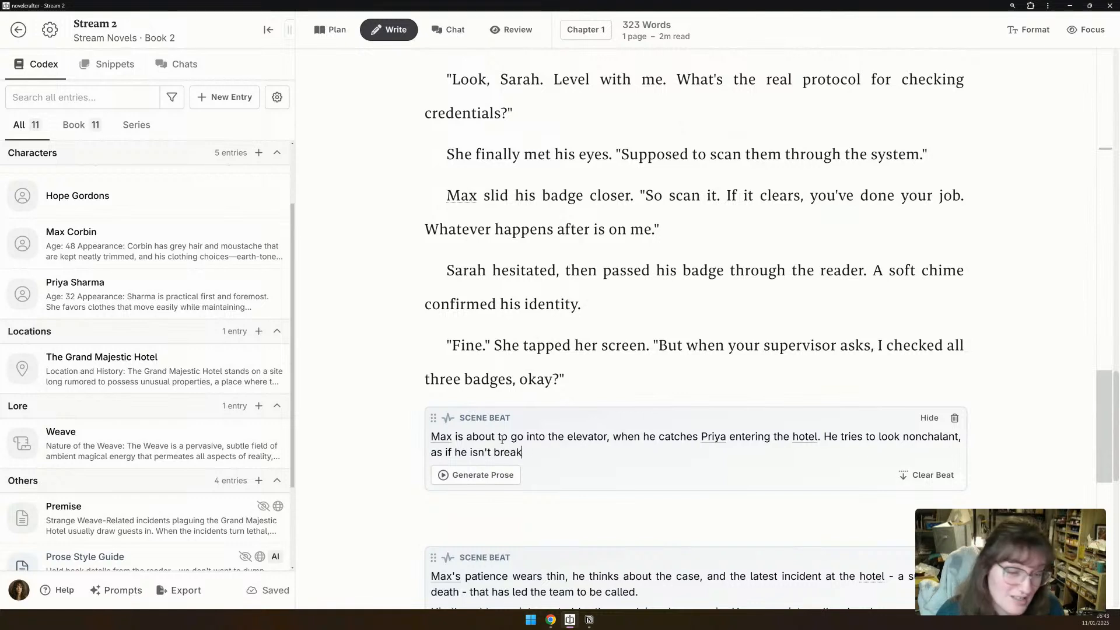
type("ing the rules...")
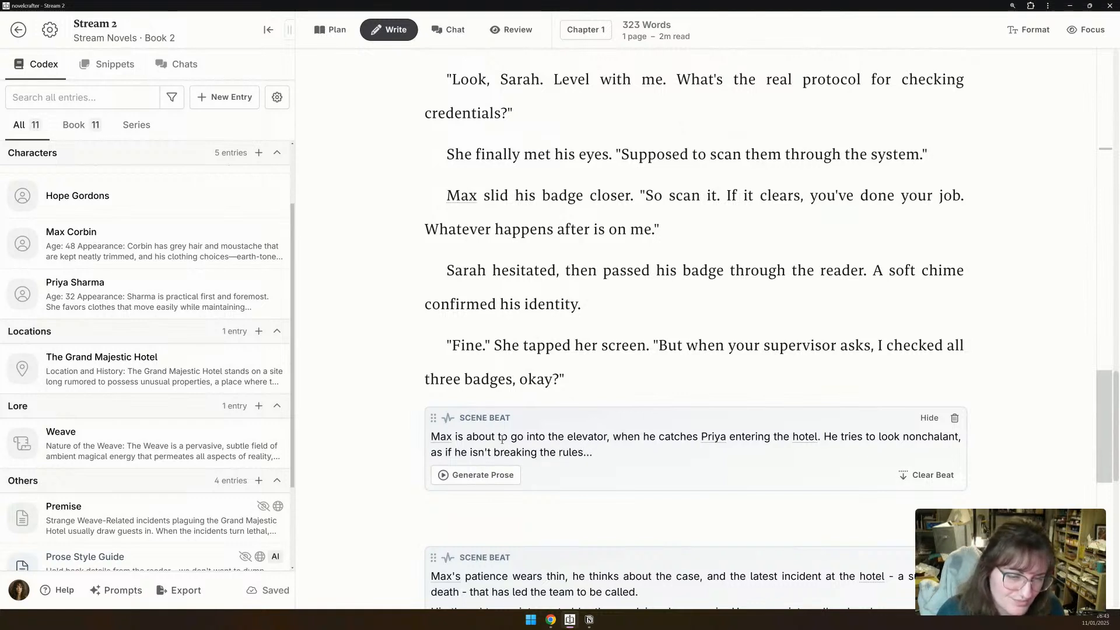
type(" I'm sure you can guess how well that goes.")
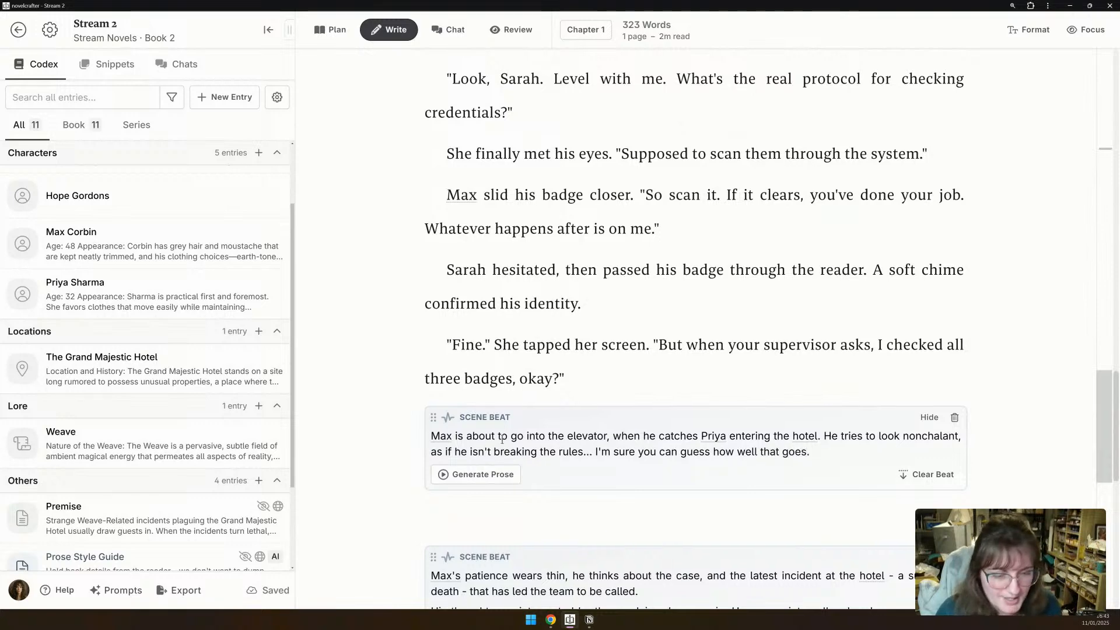
Delete the following scene beat about Max's patience wearing thin and Inspector Sharma's arrival.
scroll(501, 439, "down", 2)
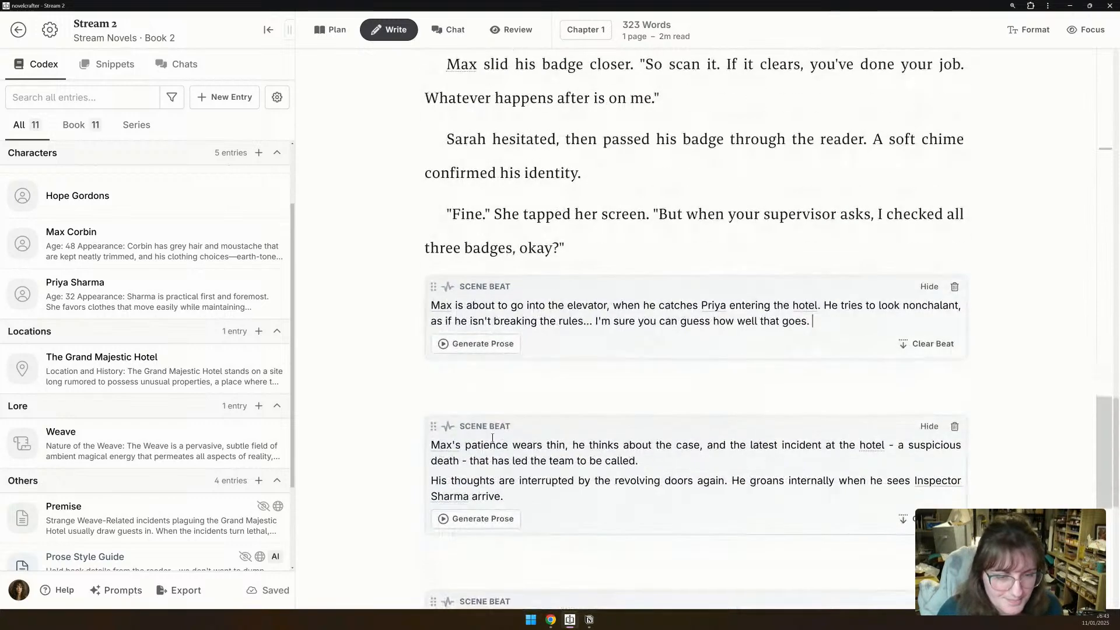
left_click(471, 345)
left_click(989, 441)
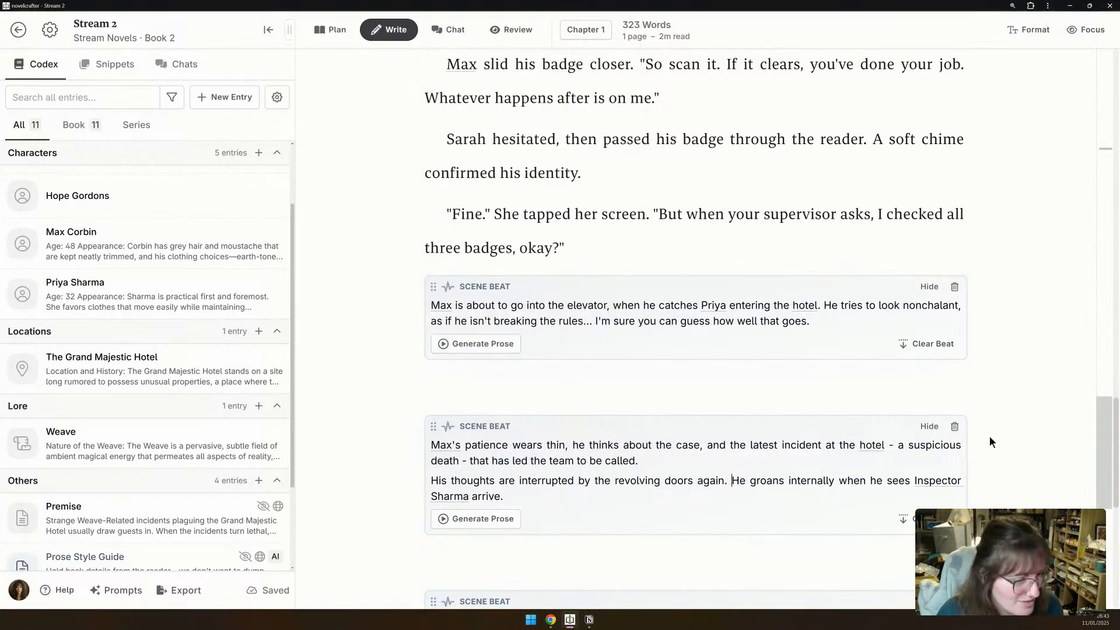
left_click(955, 427)
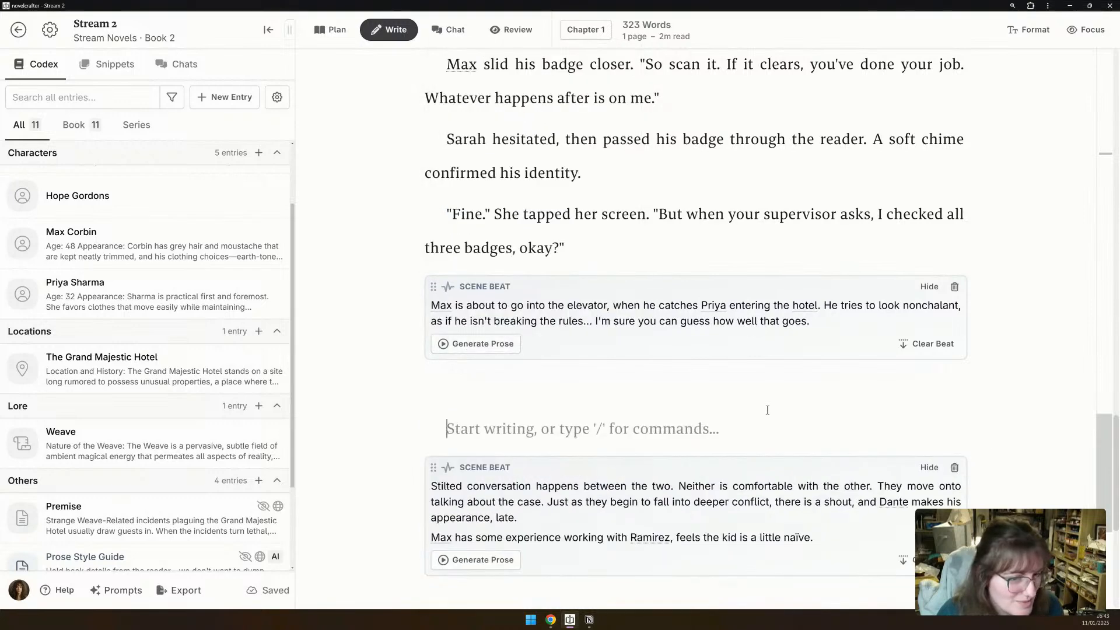
Generate prose for the elevator scene beat with the last used General Purpose prompt.
left_click(489, 346)
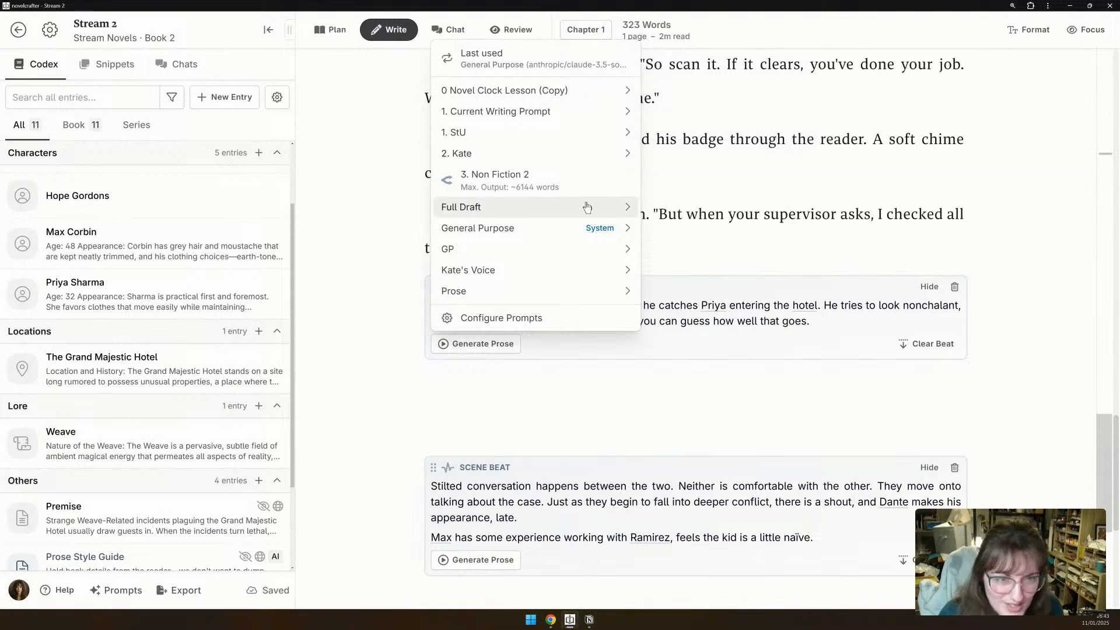
mouse_move(596, 230)
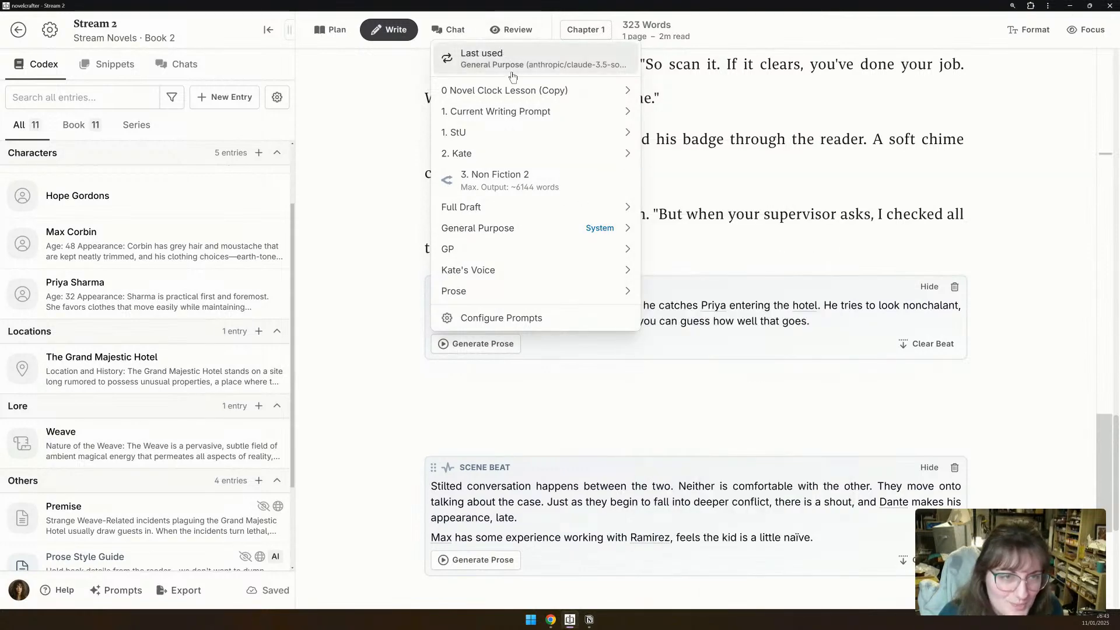
left_click(525, 58)
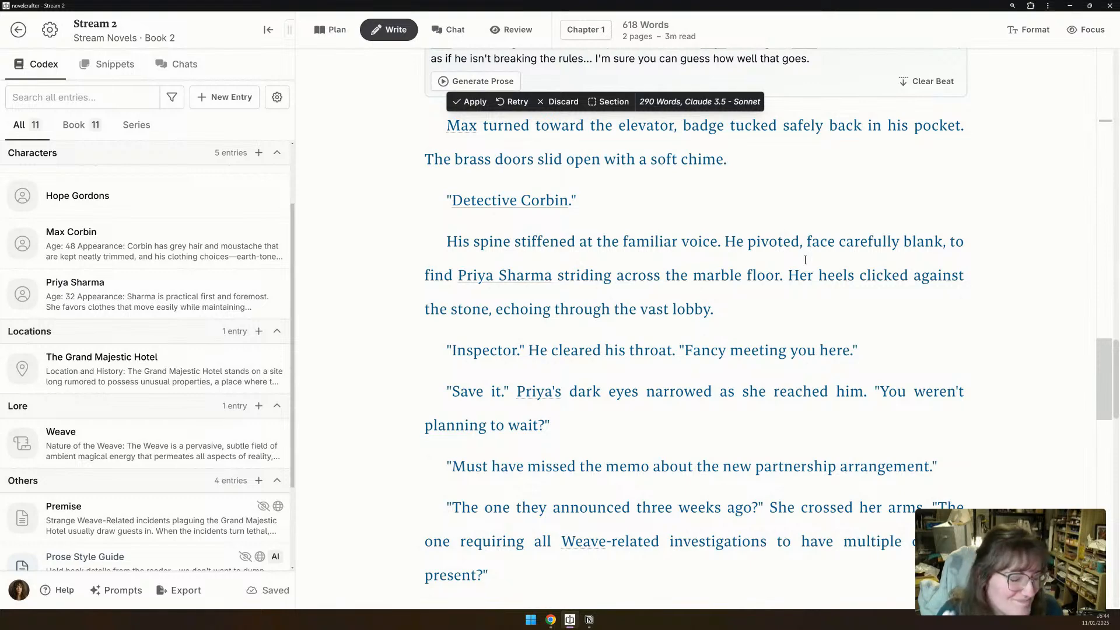
Read through the generated elevator scene between Max and Priya to its closing paragraph.
scroll(805, 260, "down", 3)
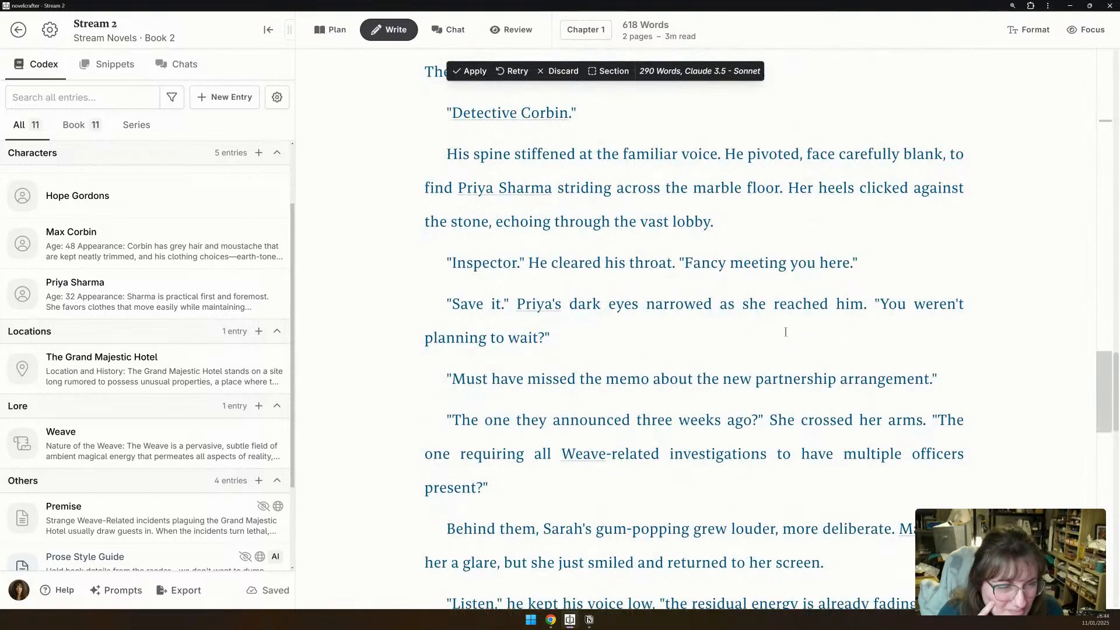
scroll(811, 313, "down", 3)
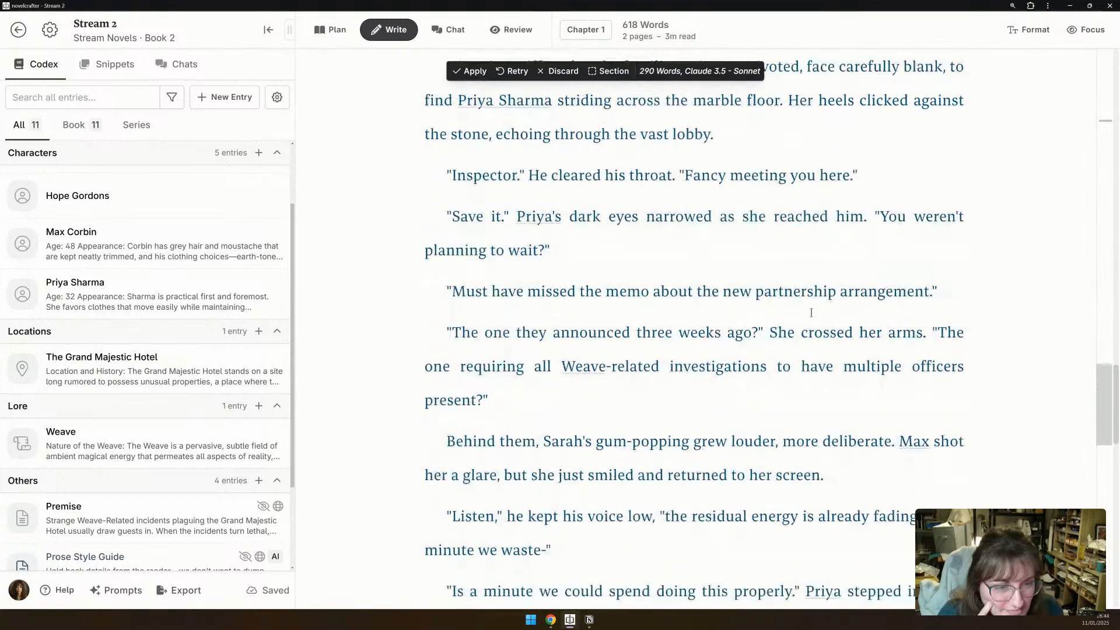
scroll(811, 313, "down", 2)
scroll(810, 313, "down", 3)
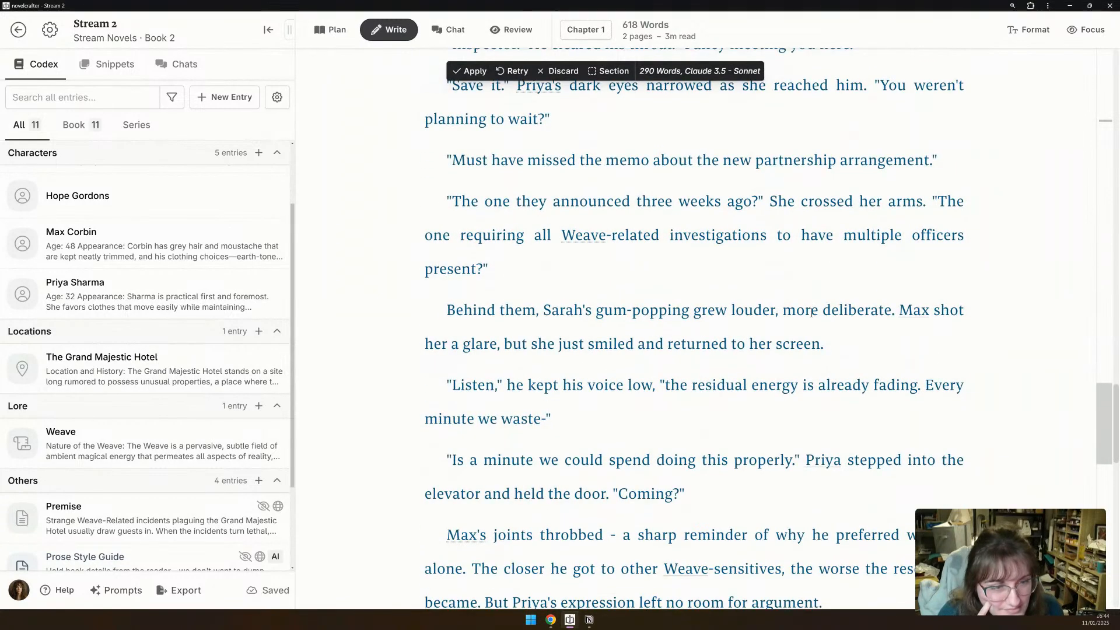
scroll(853, 332, "down", 3)
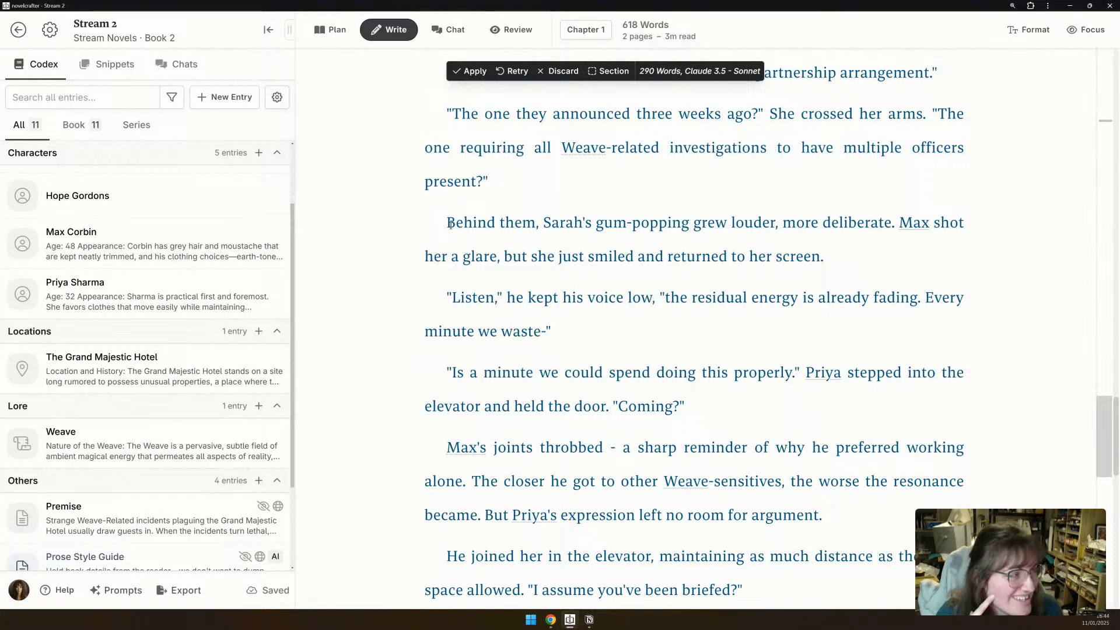
scroll(449, 224, "down", 3)
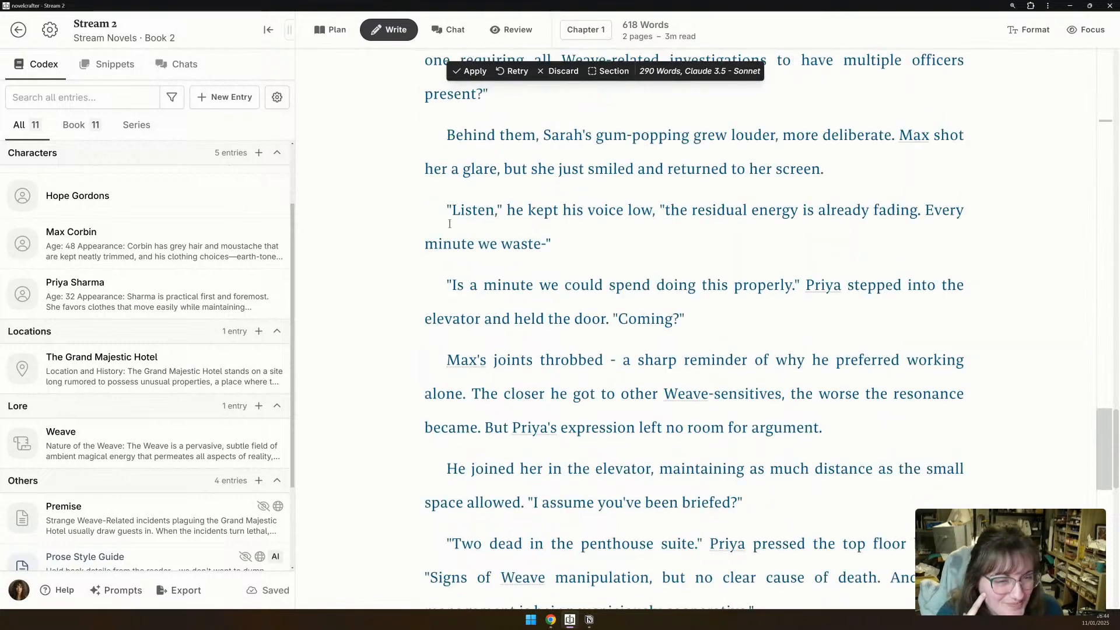
scroll(449, 223, "down", 4)
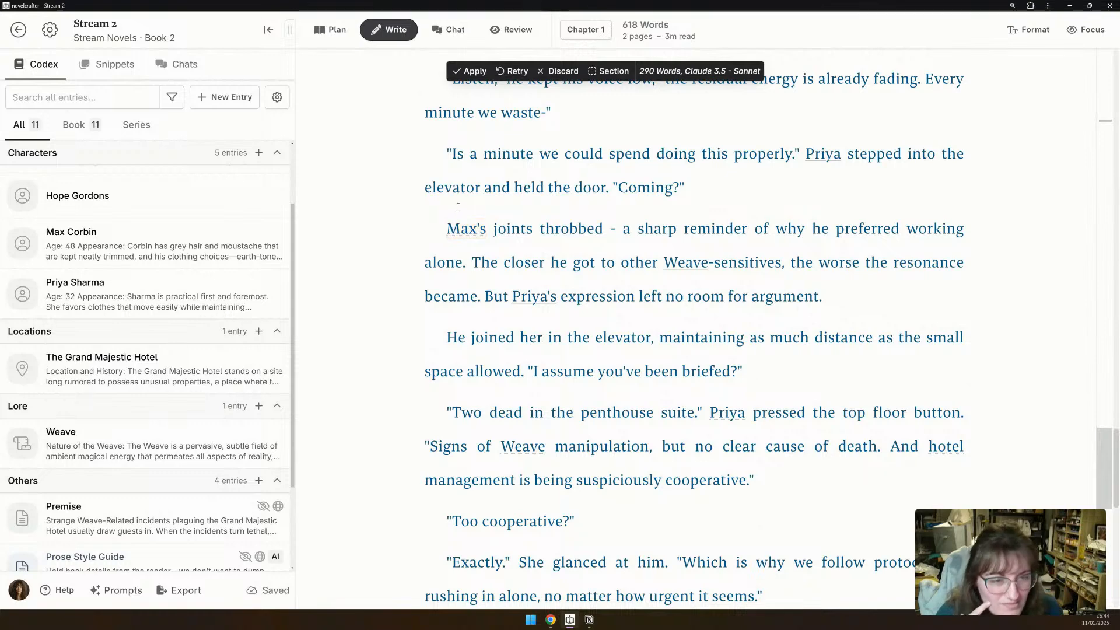
scroll(458, 208, "down", 3)
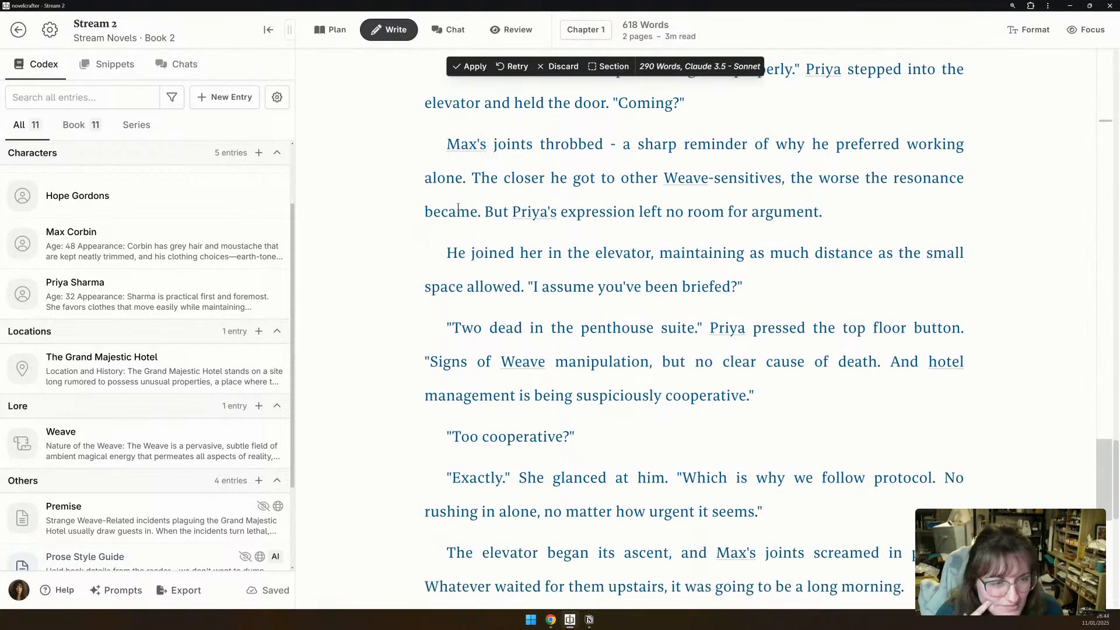
scroll(458, 208, "down", 2)
scroll(458, 207, "down", 2)
scroll(457, 207, "down", 2)
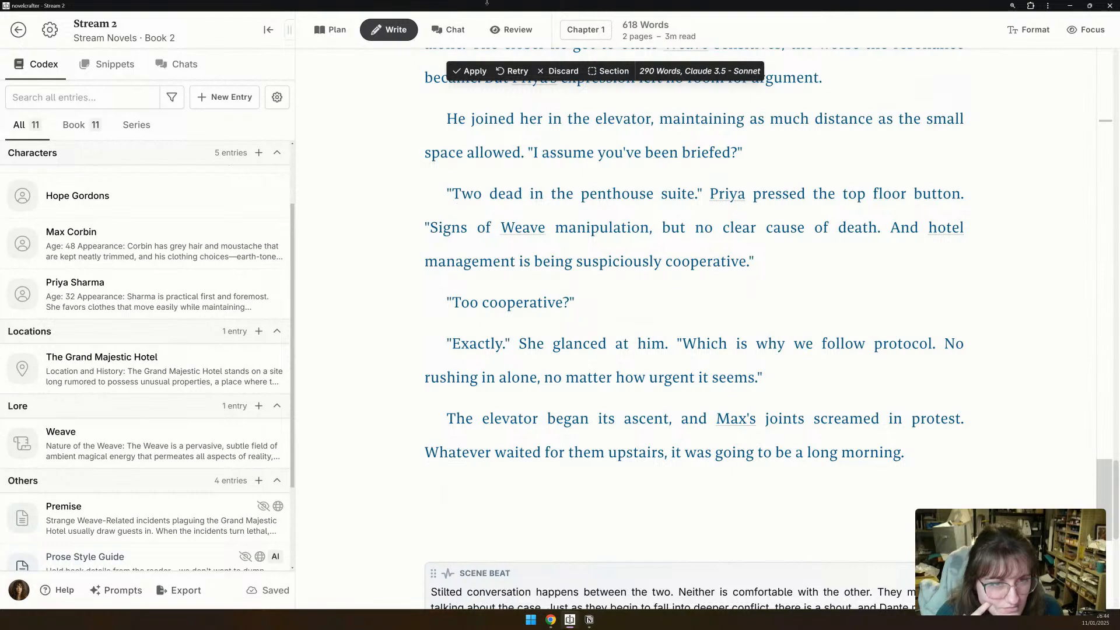
Apply the generated elevator prose and delete the remaining scene beat about the stilted conversation and Dante's late appearance.
left_click(473, 71)
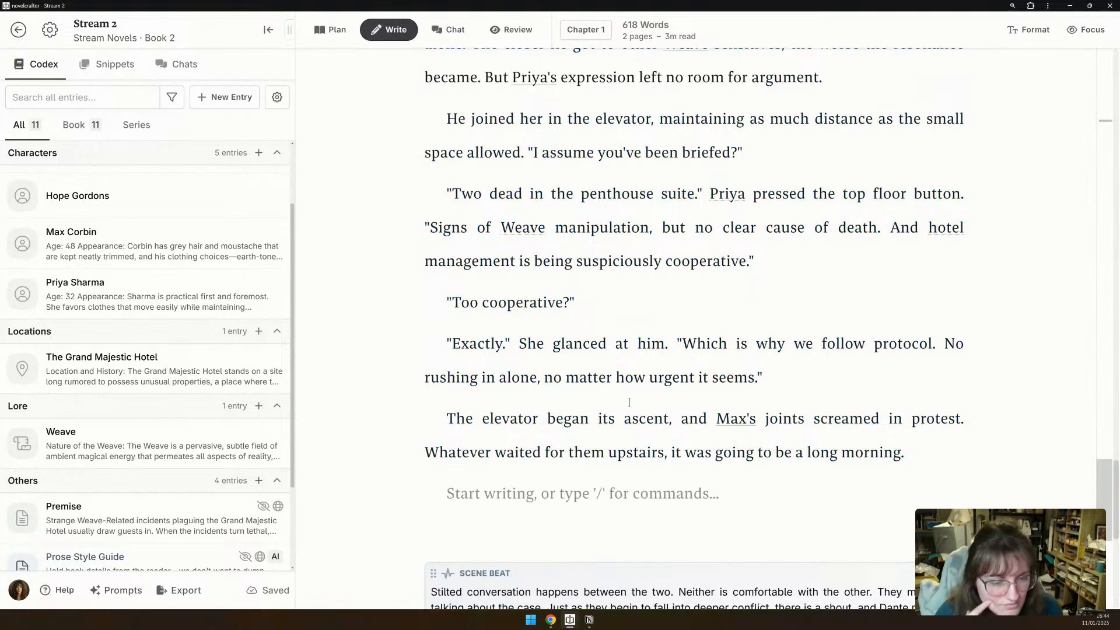
scroll(630, 407, "down", 2)
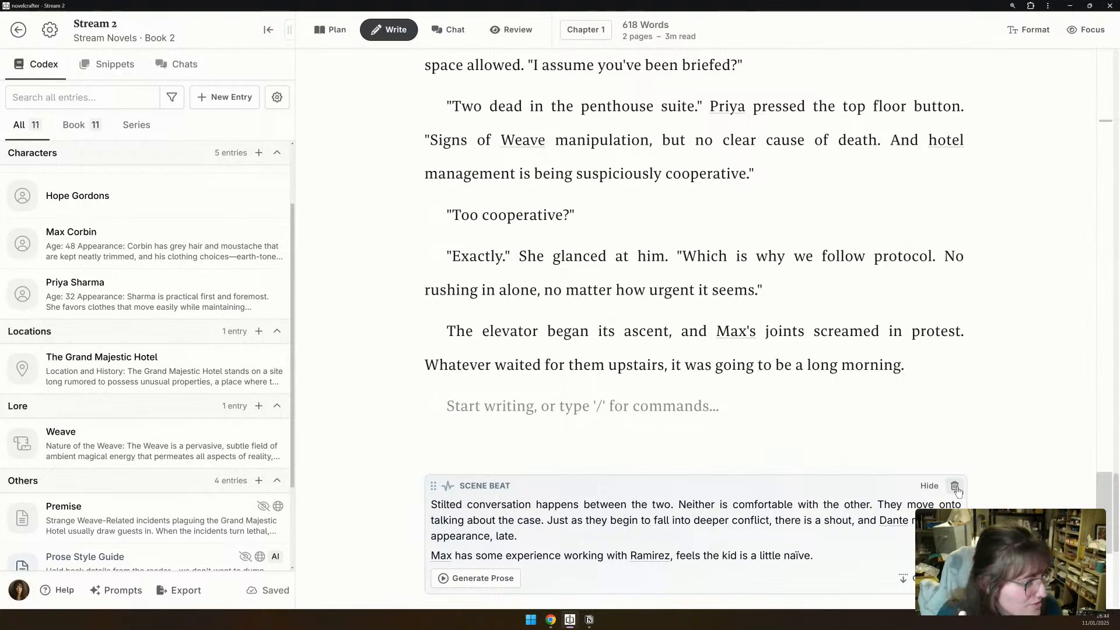
left_click(955, 487)
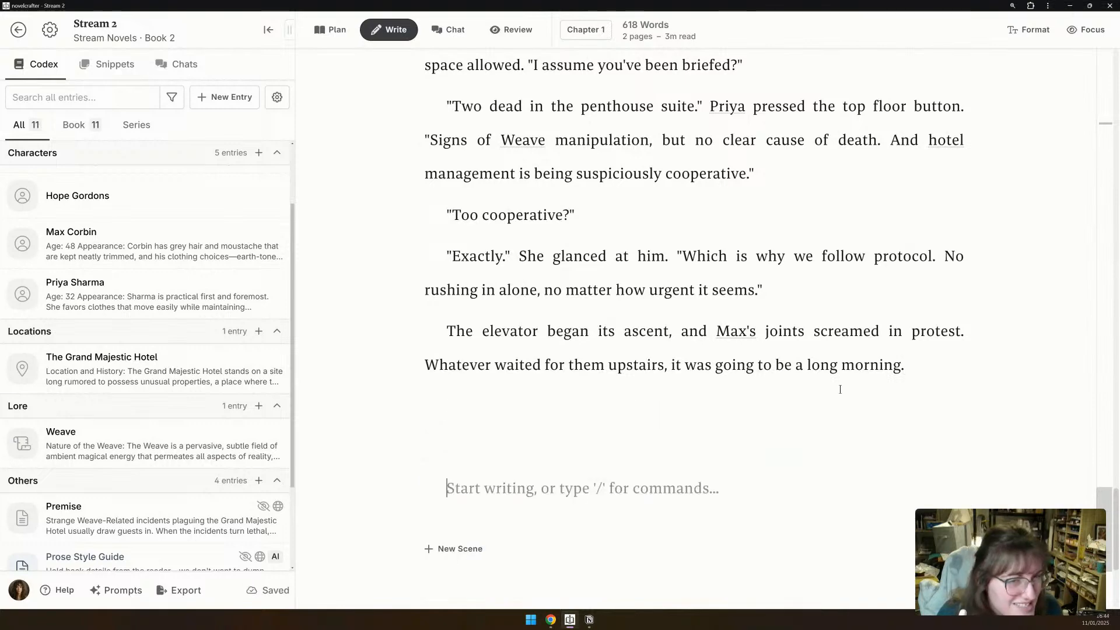
Insert an empty scene beat directly after the elevator scene's last paragraph and look back over the preceding prose.
left_click(614, 398)
type("/")
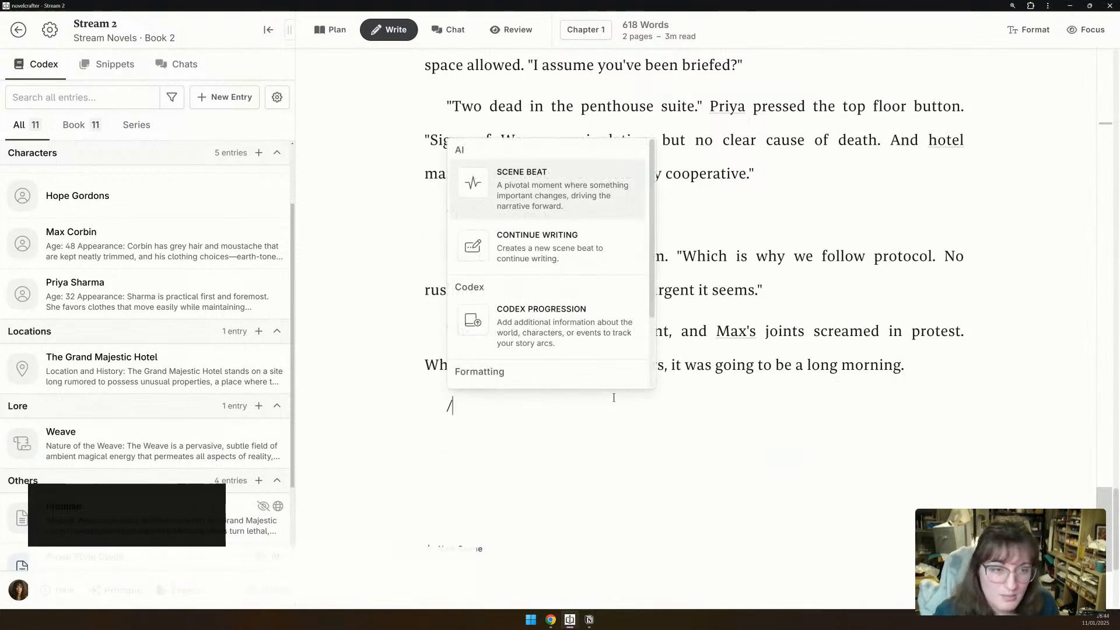
left_click(538, 169)
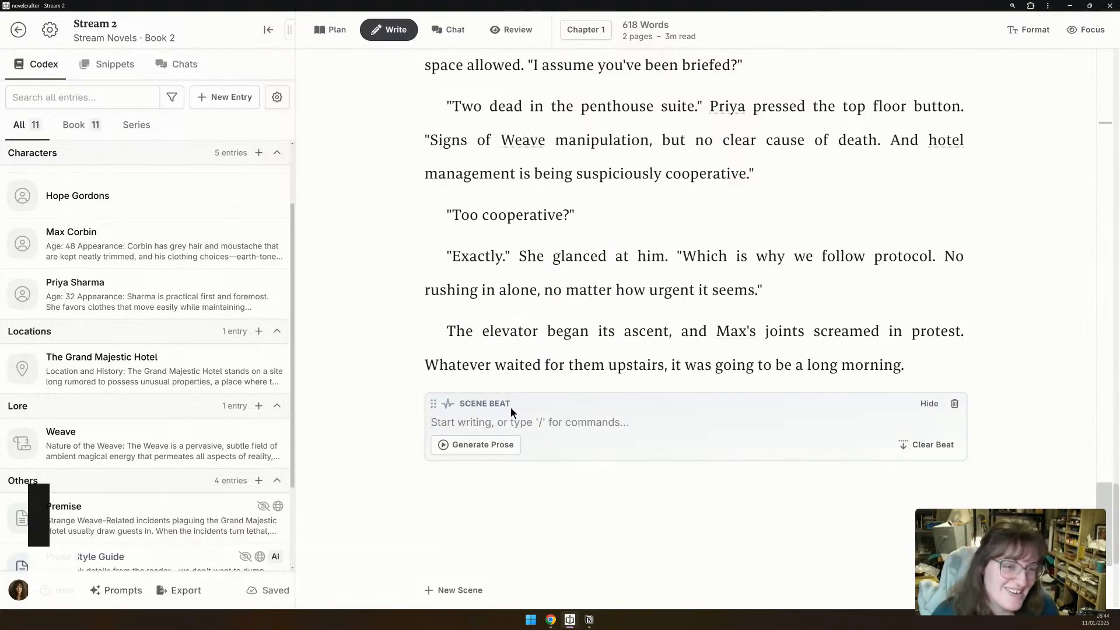
scroll(511, 408, "up", 3)
scroll(512, 408, "down", 2)
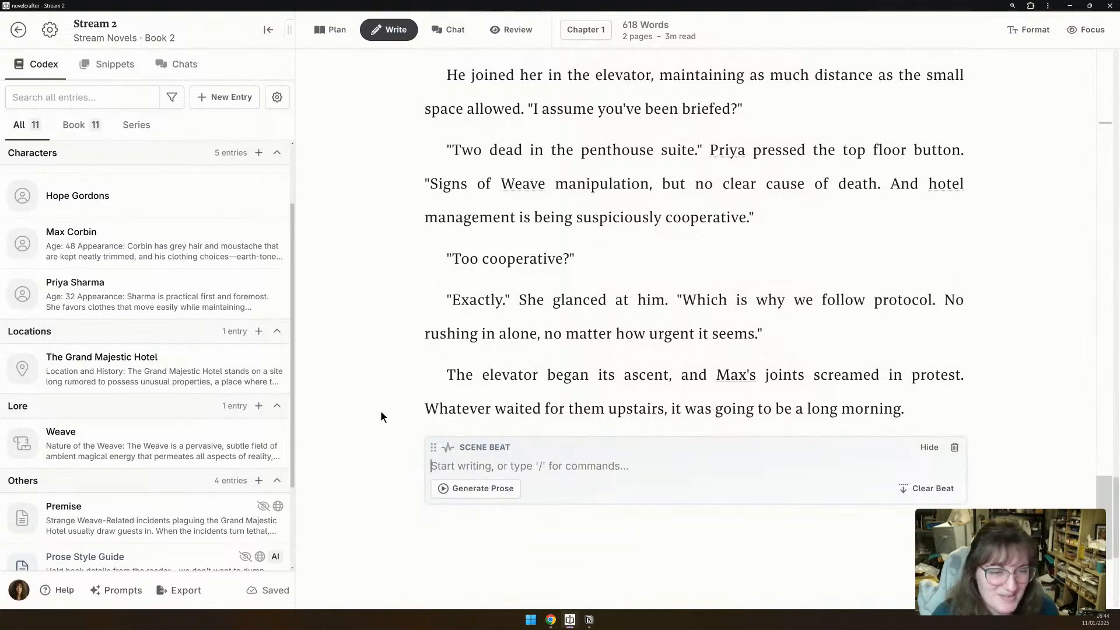
scroll(490, 467, "up", 7)
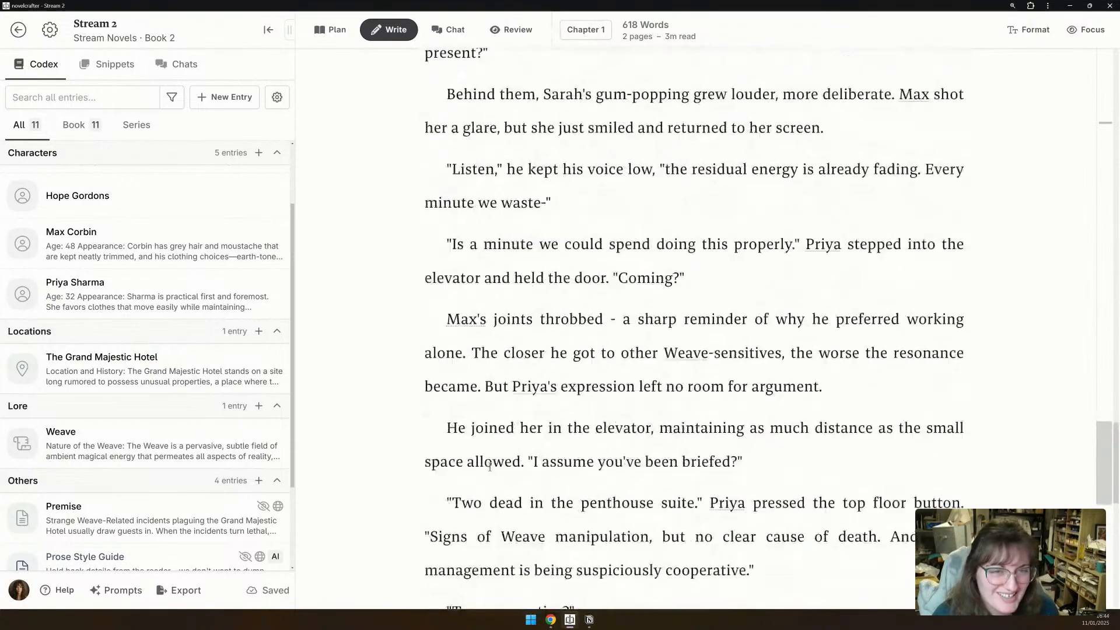
Delete the elevator scene's closing paragraph about the ascent and Max's joints screaming, just above the empty scene beat.
scroll(490, 466, "down", 7)
left_click(525, 458)
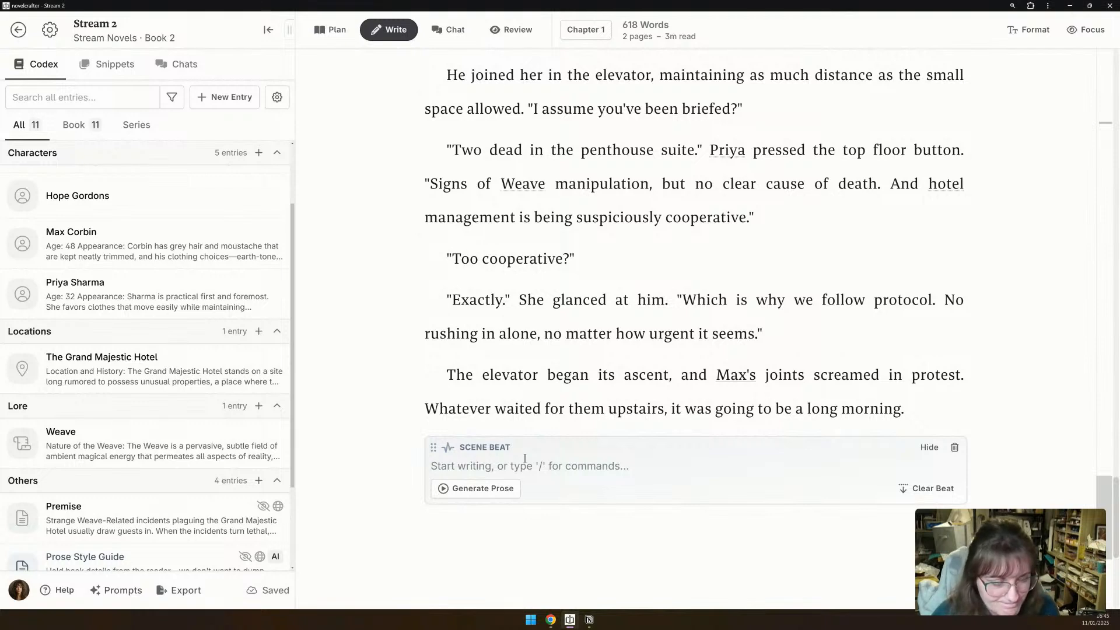
triple_click(499, 375)
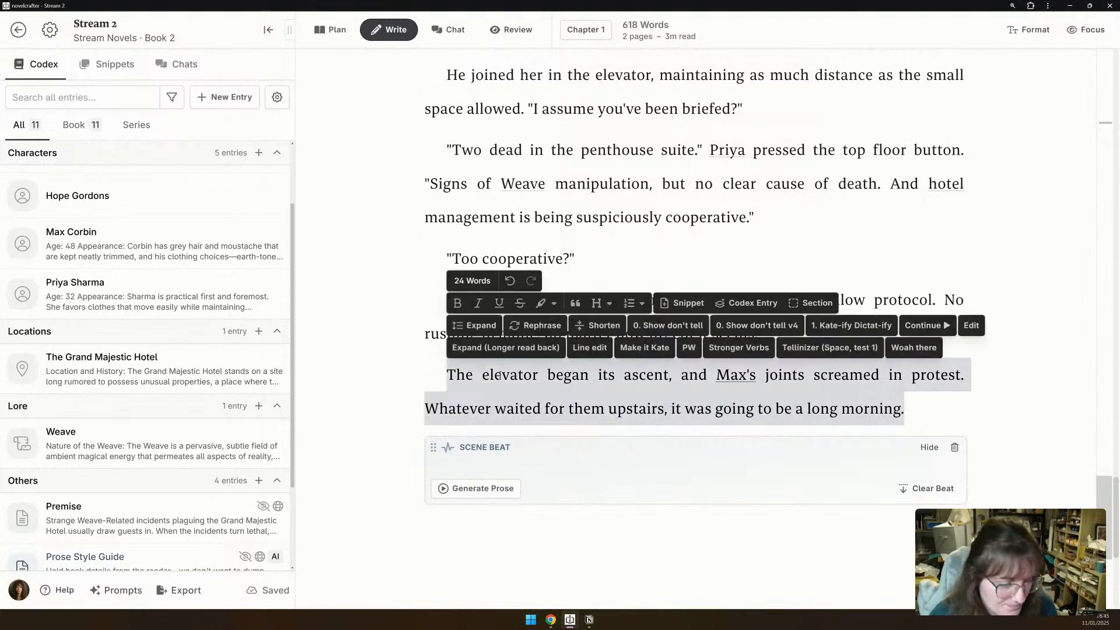
key("BackSpace")
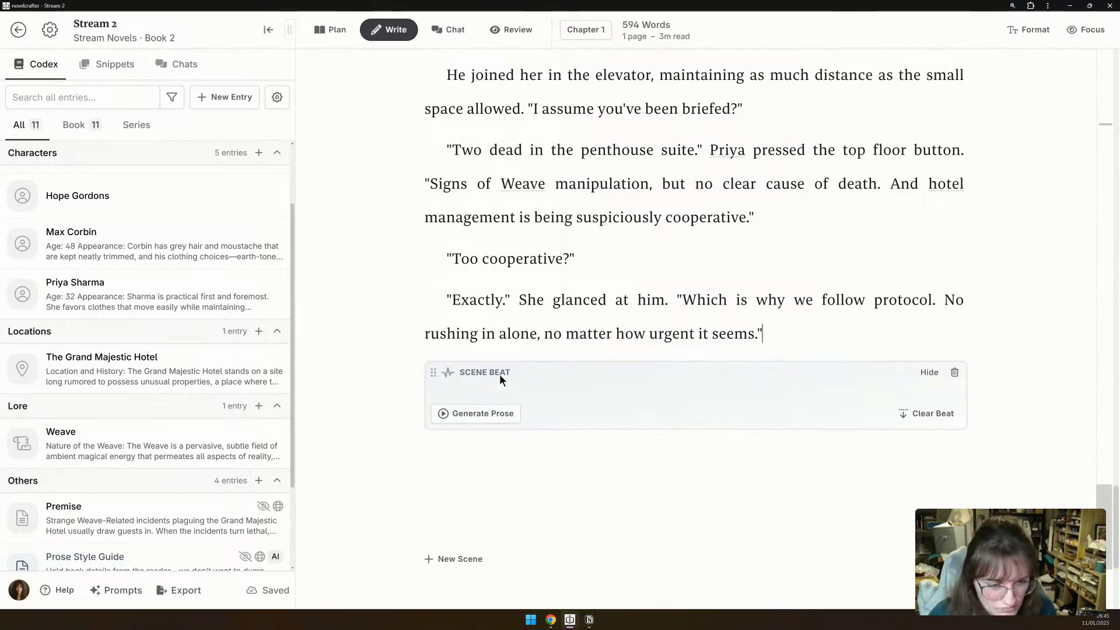
Start the empty scene beat with "Max asks why they're not waiting for the third member.".
left_click(500, 391)
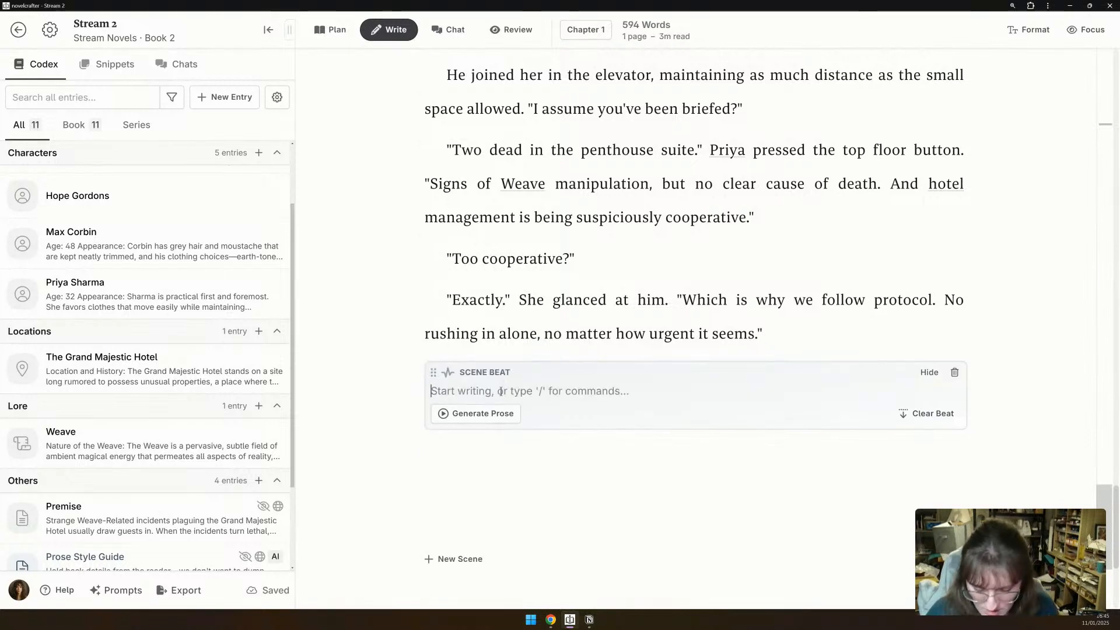
type("Corbin as")
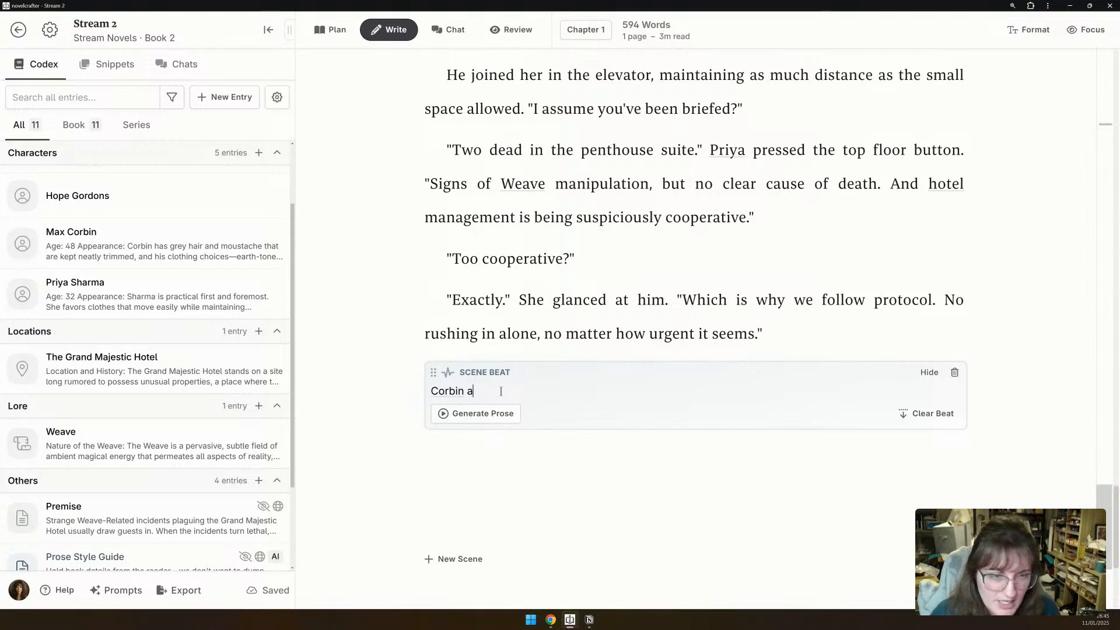
key("BackSpace")
key("BackSpace")
key("BackSpace")
key("BackSpace")
key("BackSpace")
type("Max asks why the")
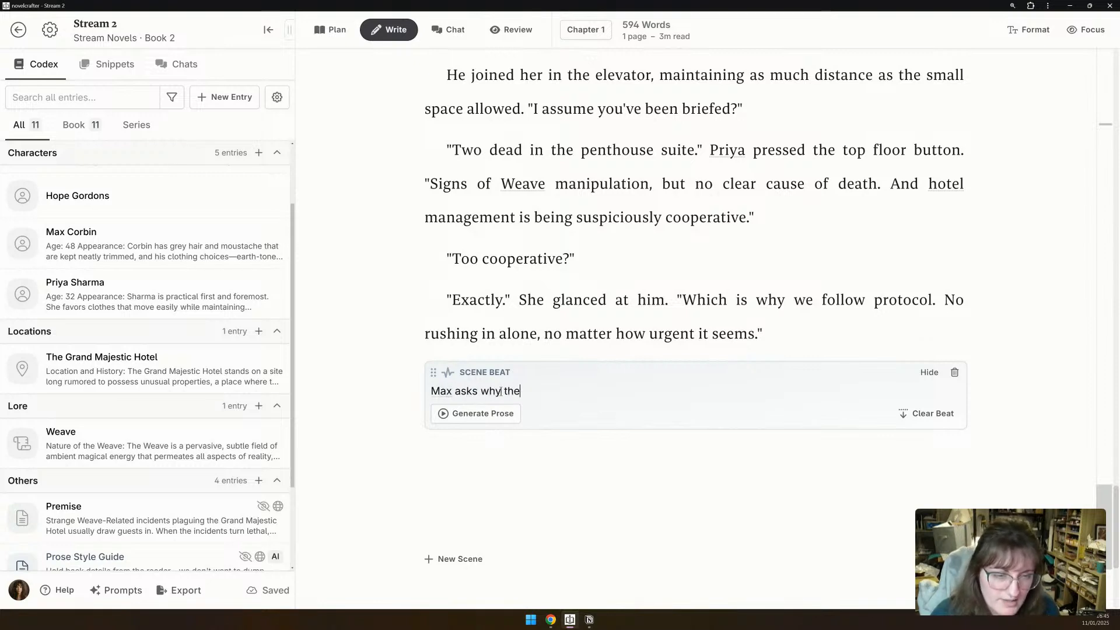
type("y're not waiting fo")
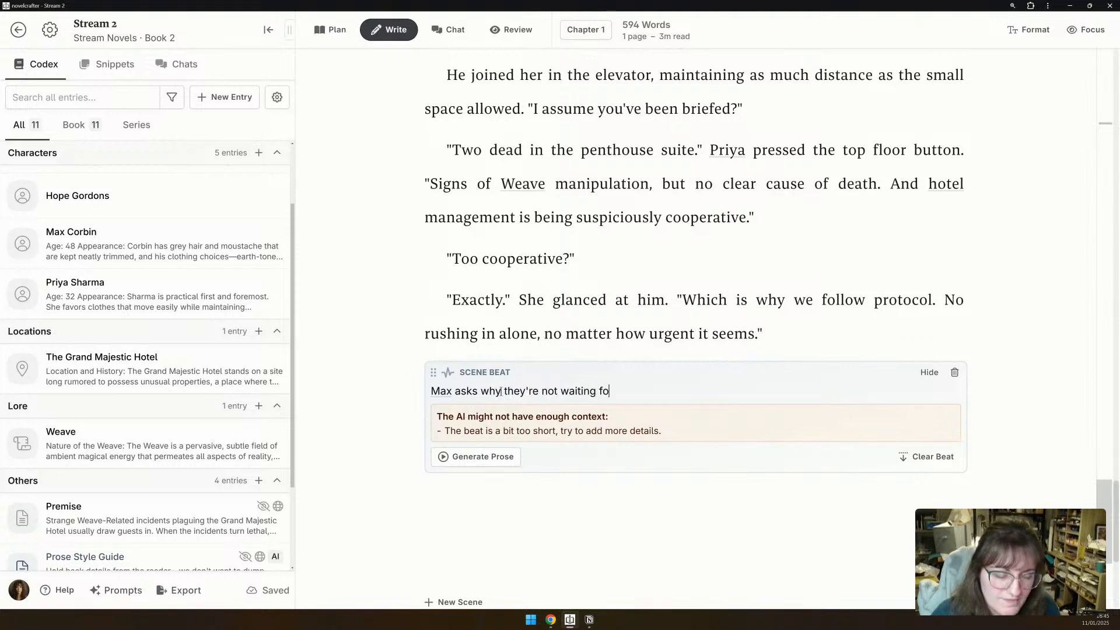
type("r the third member. ")
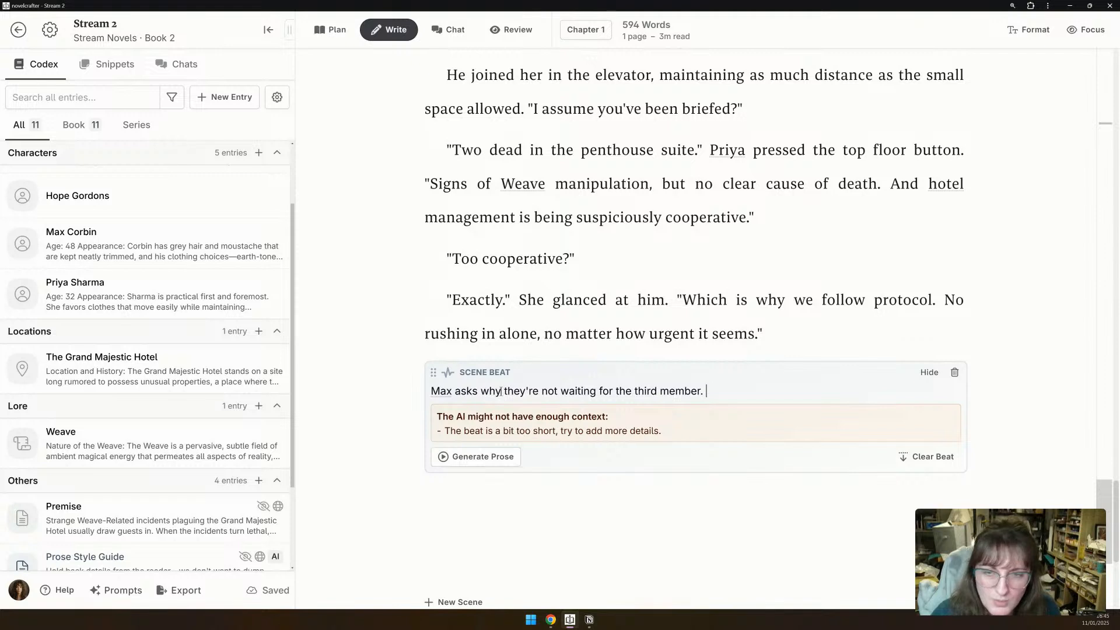
Continue the scene beat with Priya's reply: "Priya says they're already up there analysing.".
type("Priya says she")
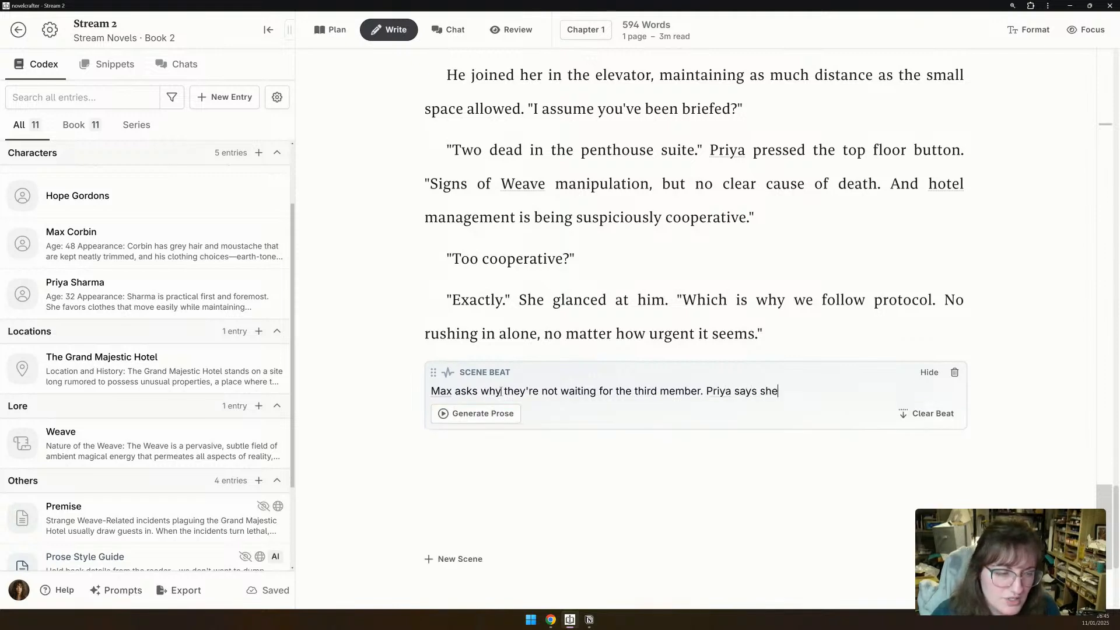
key("BackSpace")
key("BackSpace")
key("BackSpace")
type("they're ")
type("runni")
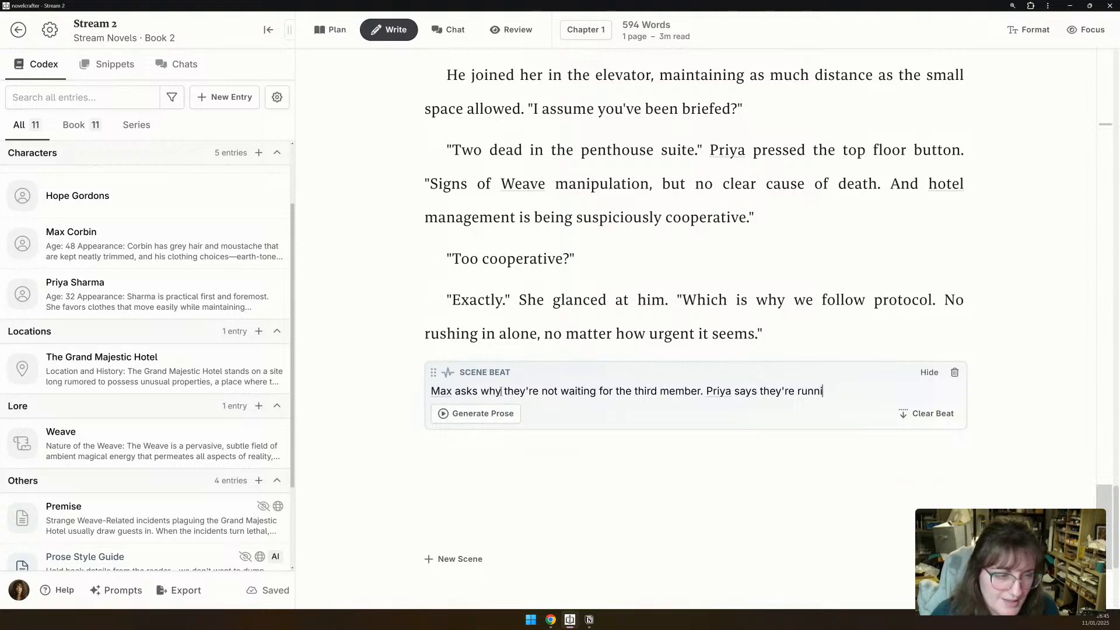
type("nalready up there analysing. When ")
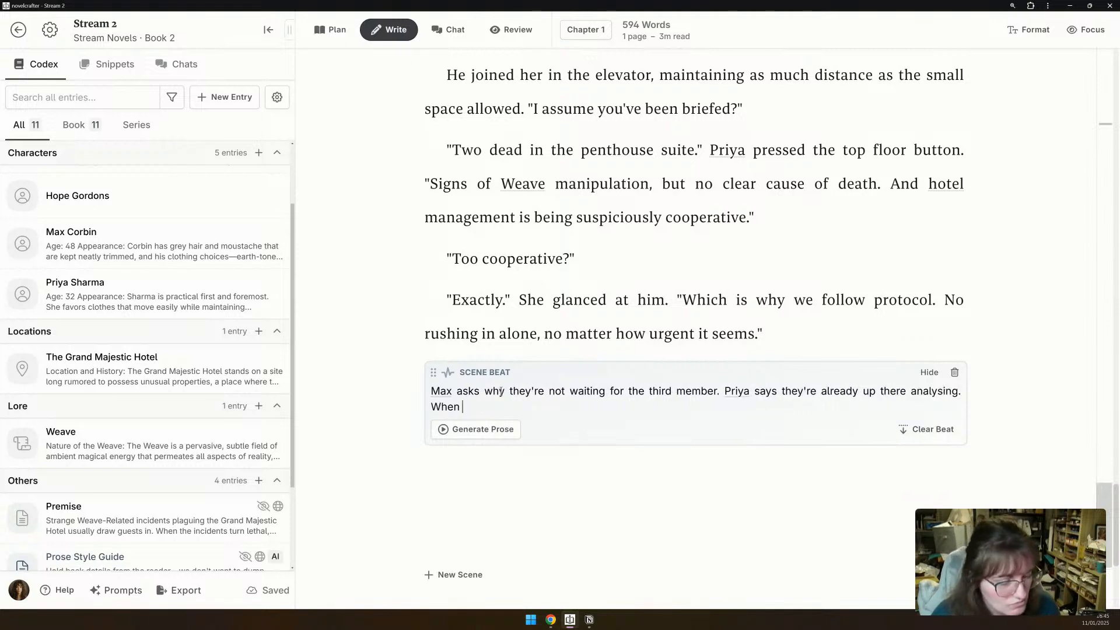
Add the sentence "When Max goes to protest about the protocol, Priya is unimpressed." to the scene beat.
type("Mac")
type("x ")
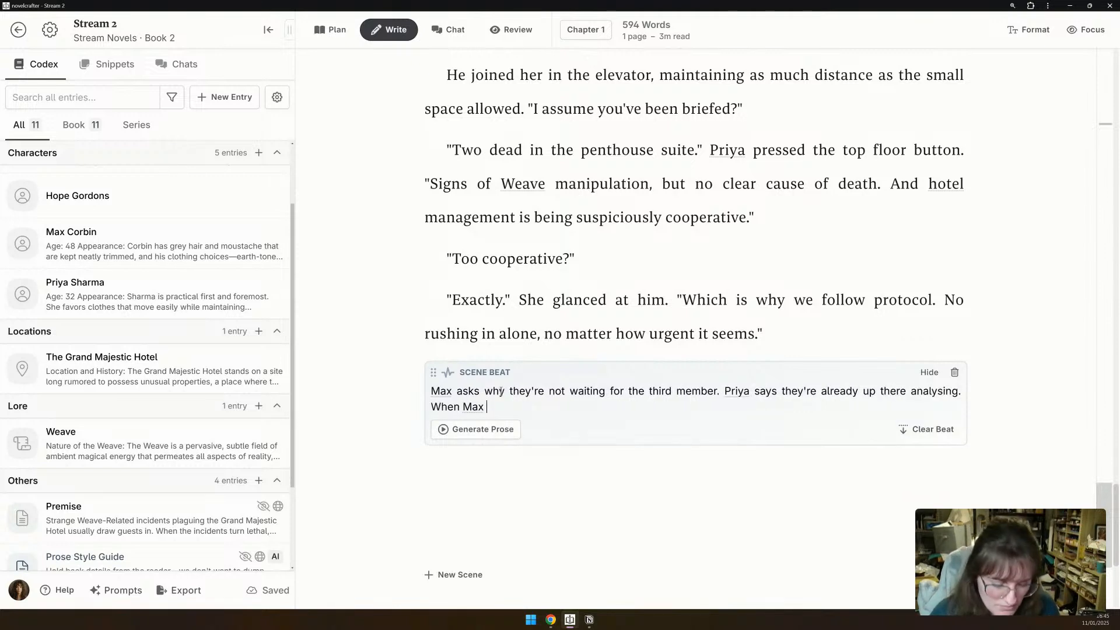
type("goes to ")
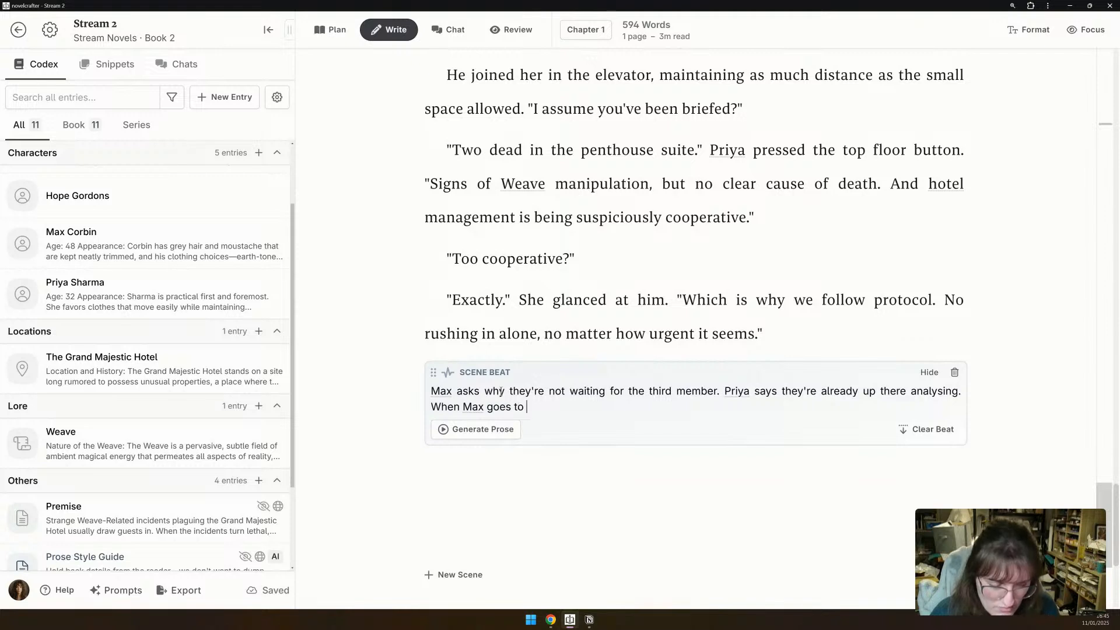
type("protest about ")
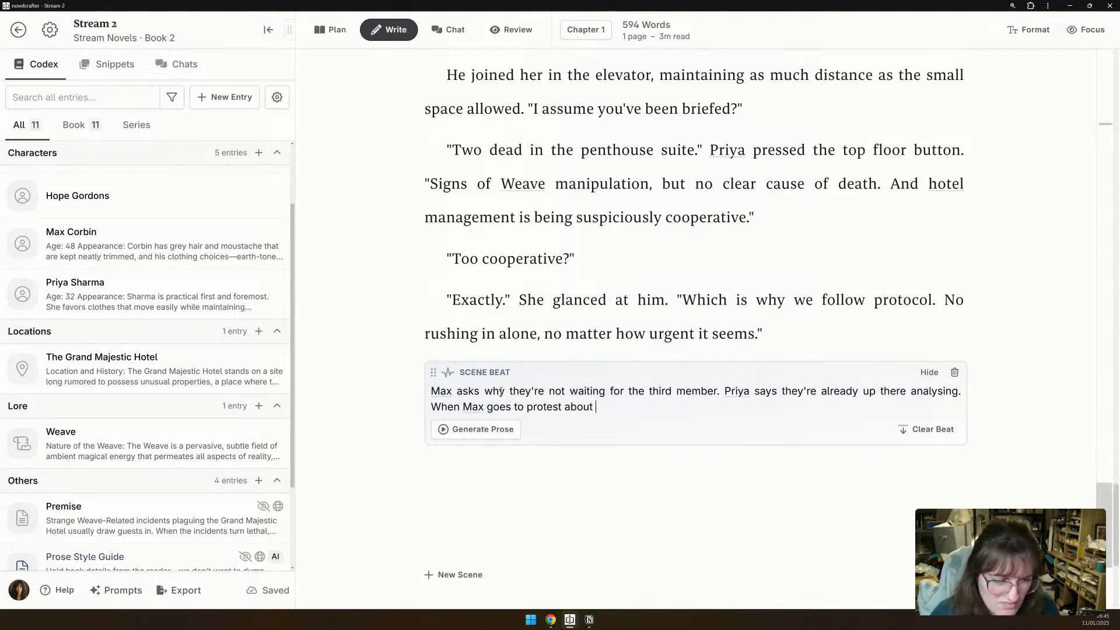
type("the proto")
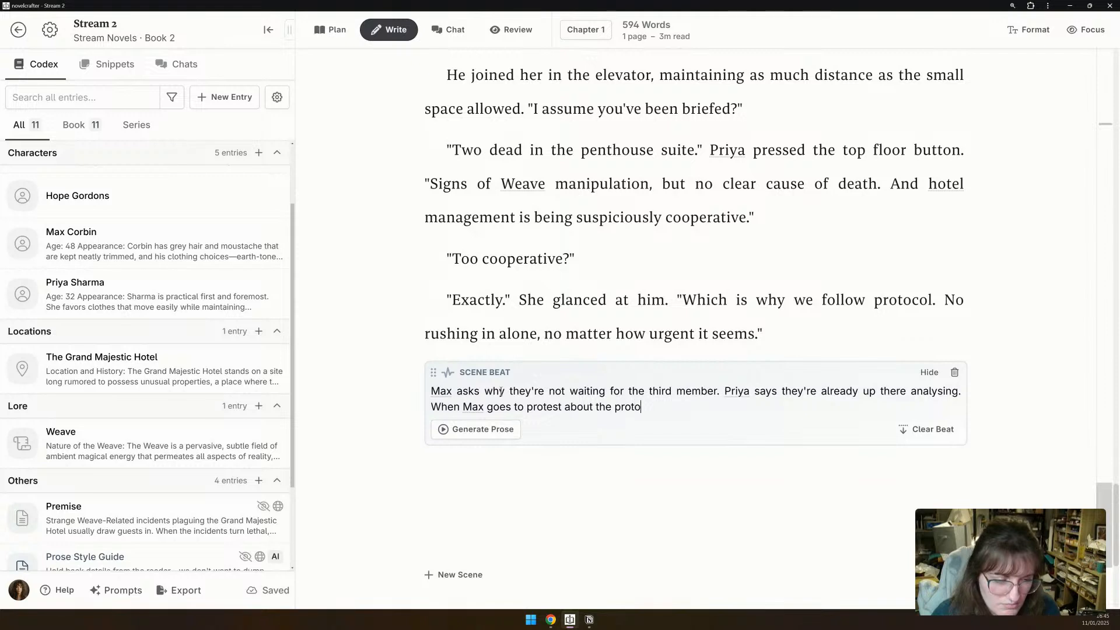
type("col, Priya ")
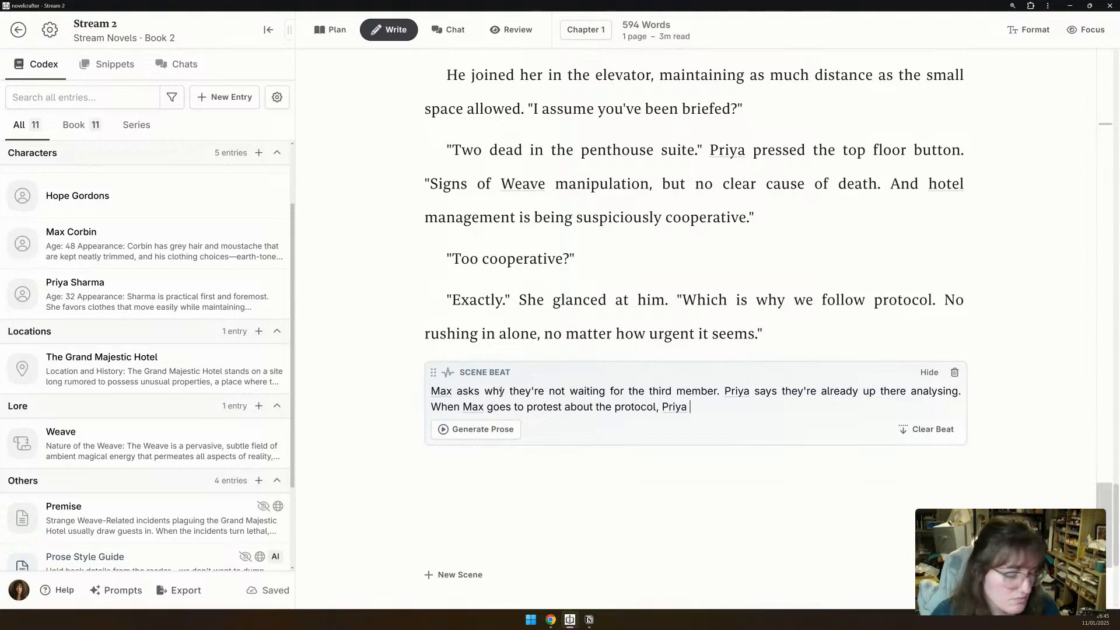
type("is unimpres")
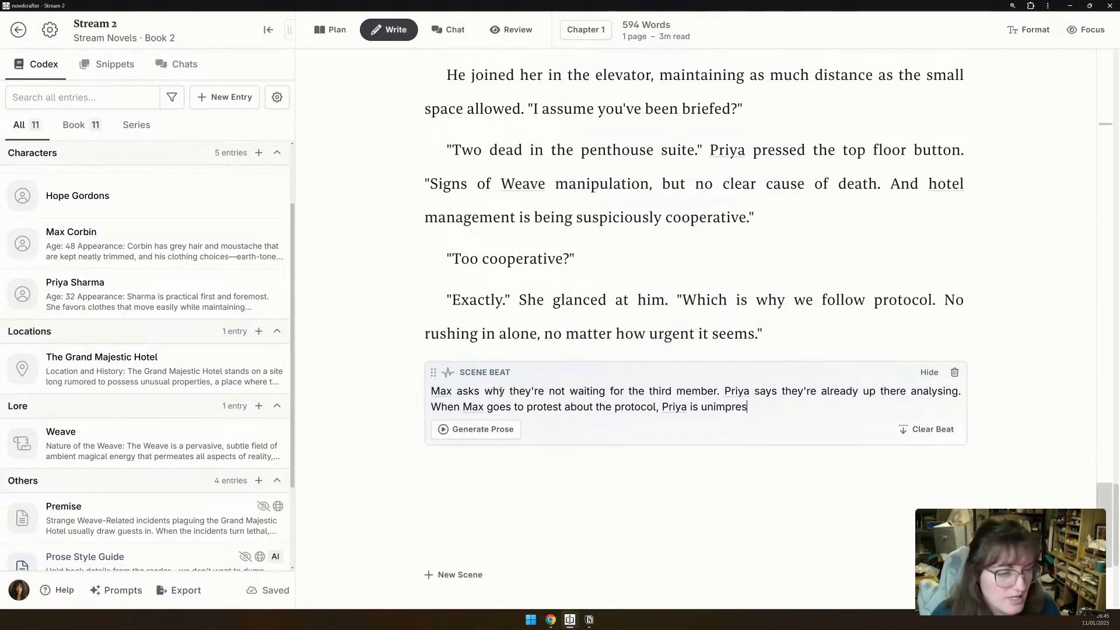
type("sed. The d")
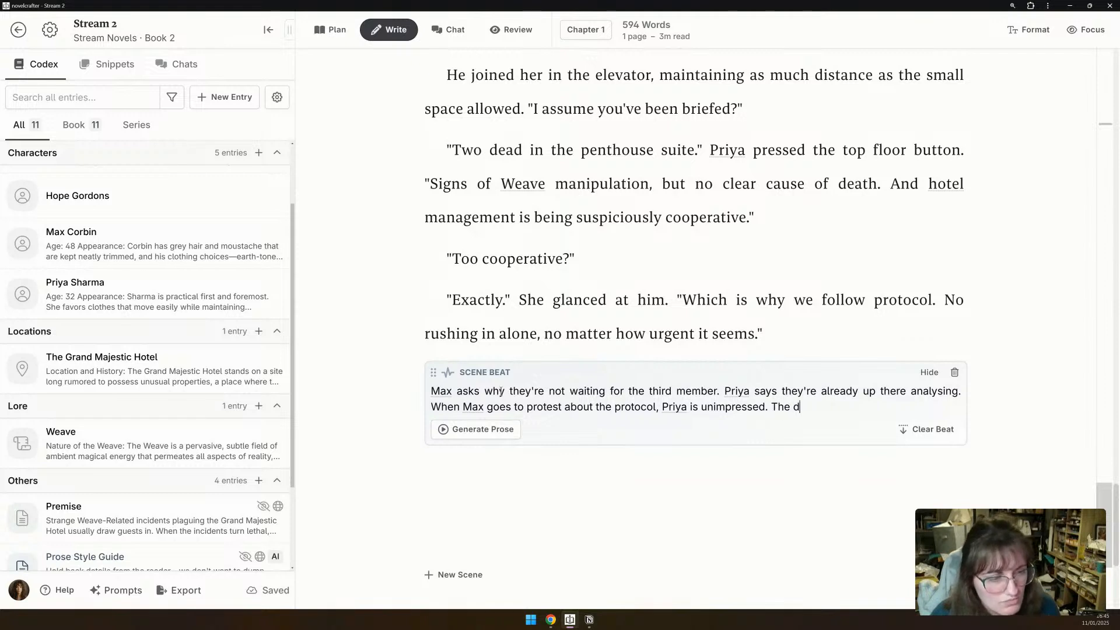
Add "The doors open, and they see Dante Ramirez setting up loads of gadgets." to the beat, checking the character's name in the codex.
type("oors open, and they see")
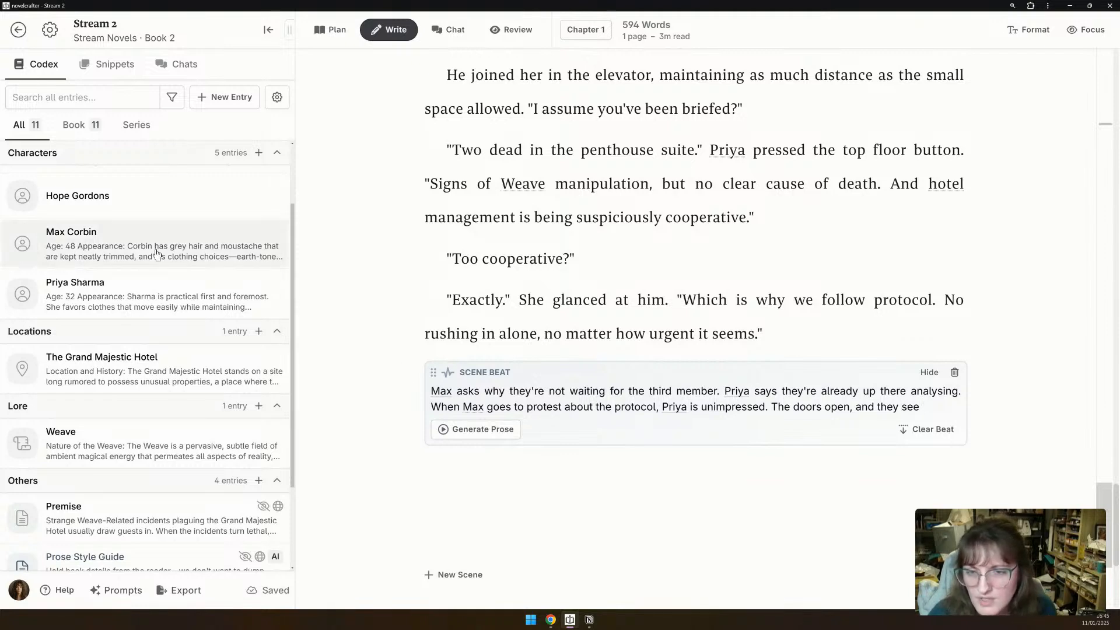
scroll(157, 254, "up", 3)
type("e Damte")
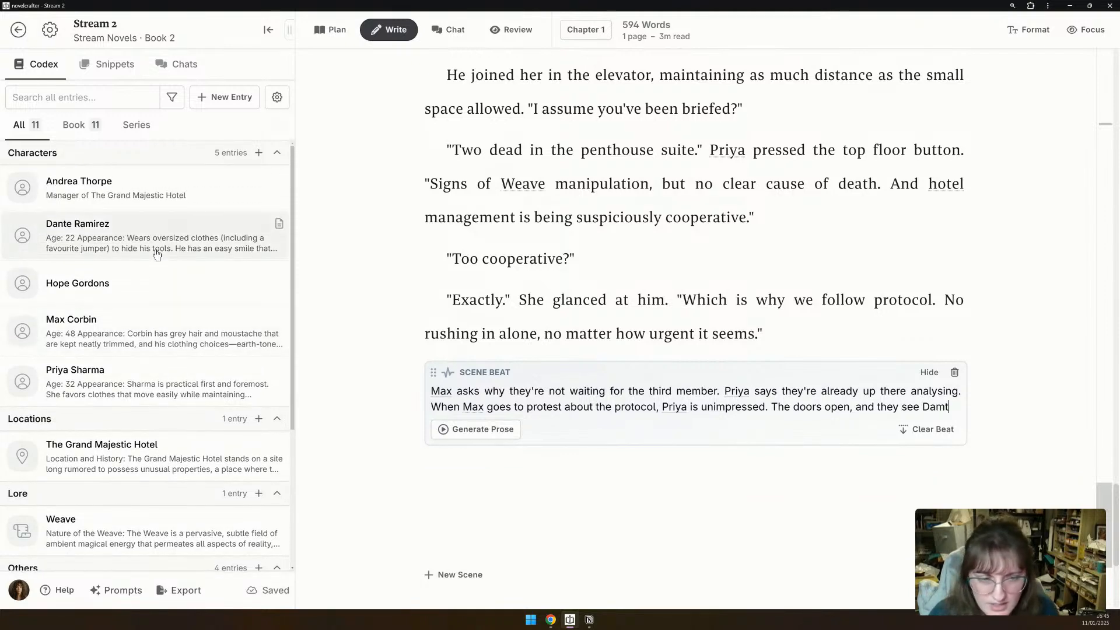
key("BackSpace")
key("BackSpace")
key("BackSpace")
key("BackSpace")
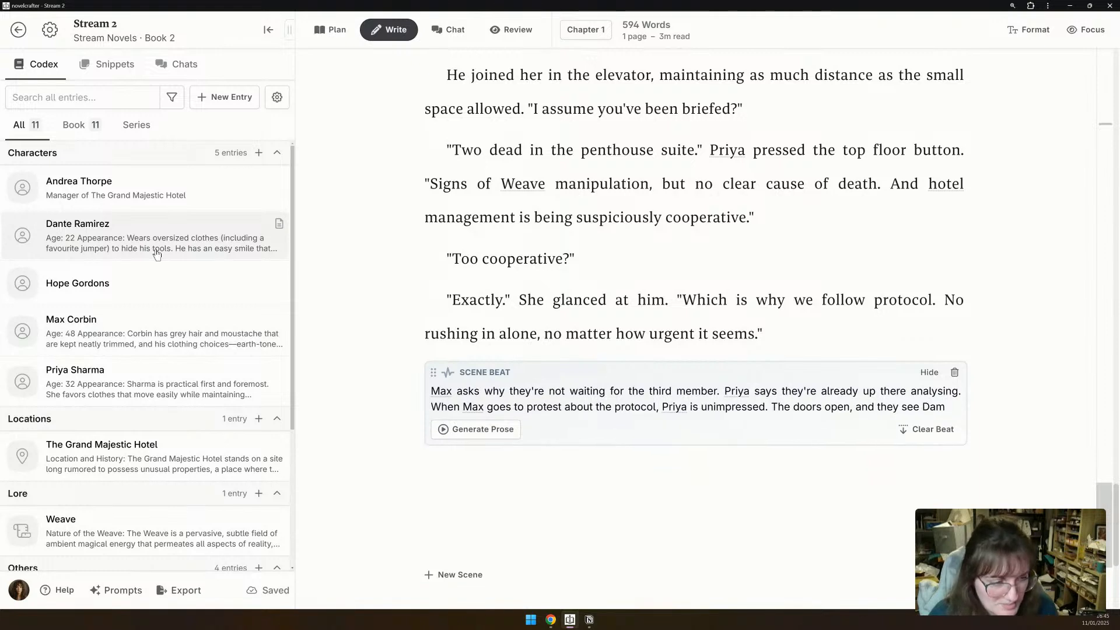
type("nte Rami")
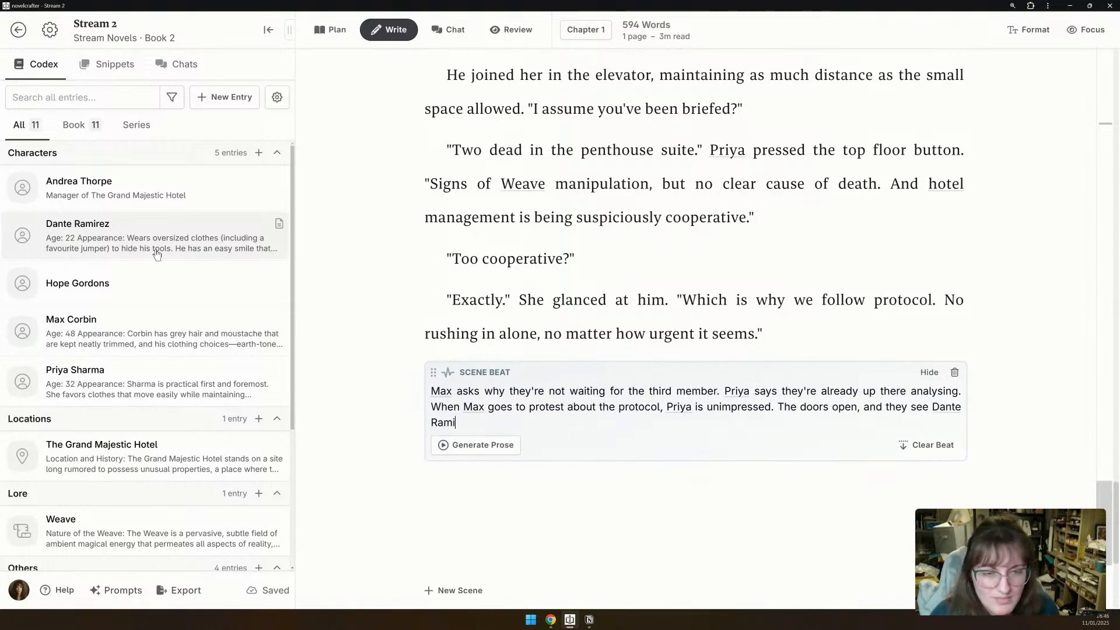
type("rez setting up loads of gadgets.")
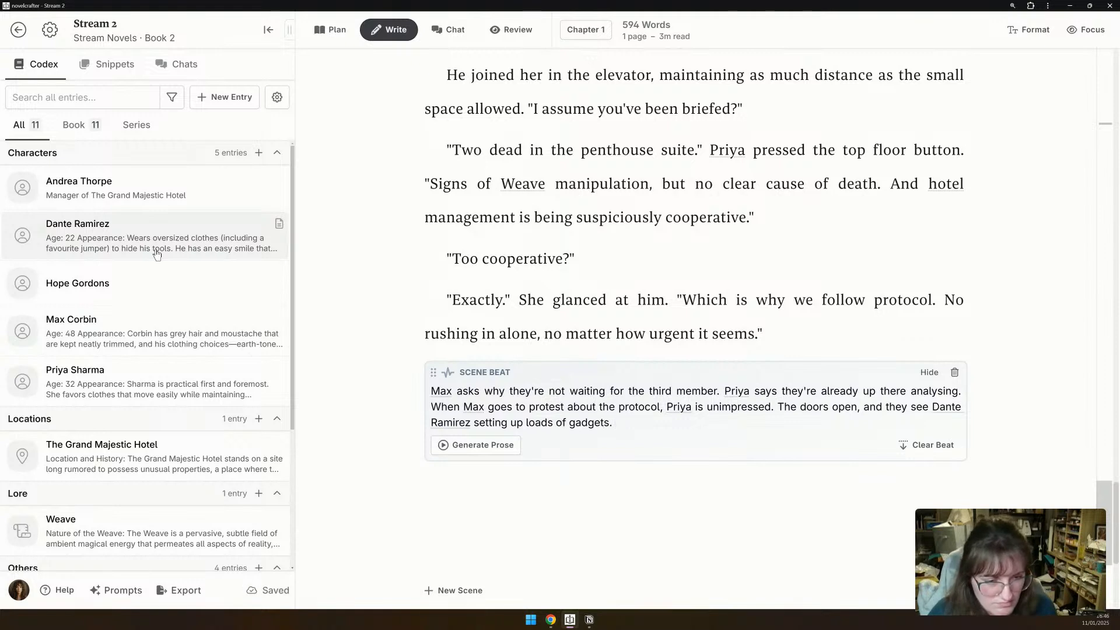
End the scene beat with "Max remembers the last case he had with Ramirez, and how tedious the tools were.".
type(" Max remem")
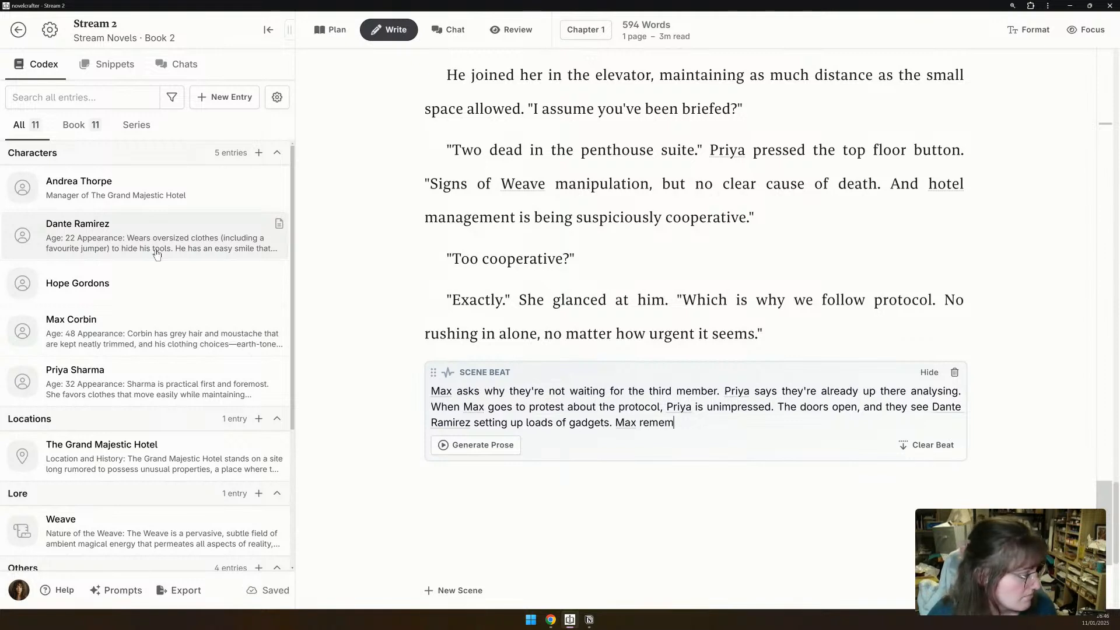
type("bers the last")
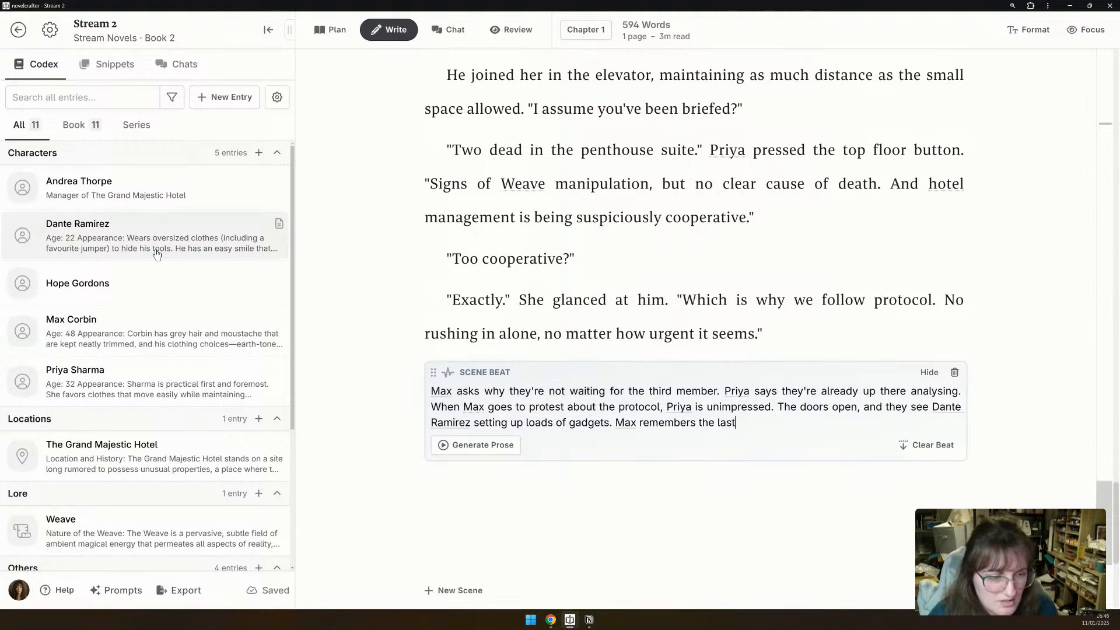
type(" case he had wit")
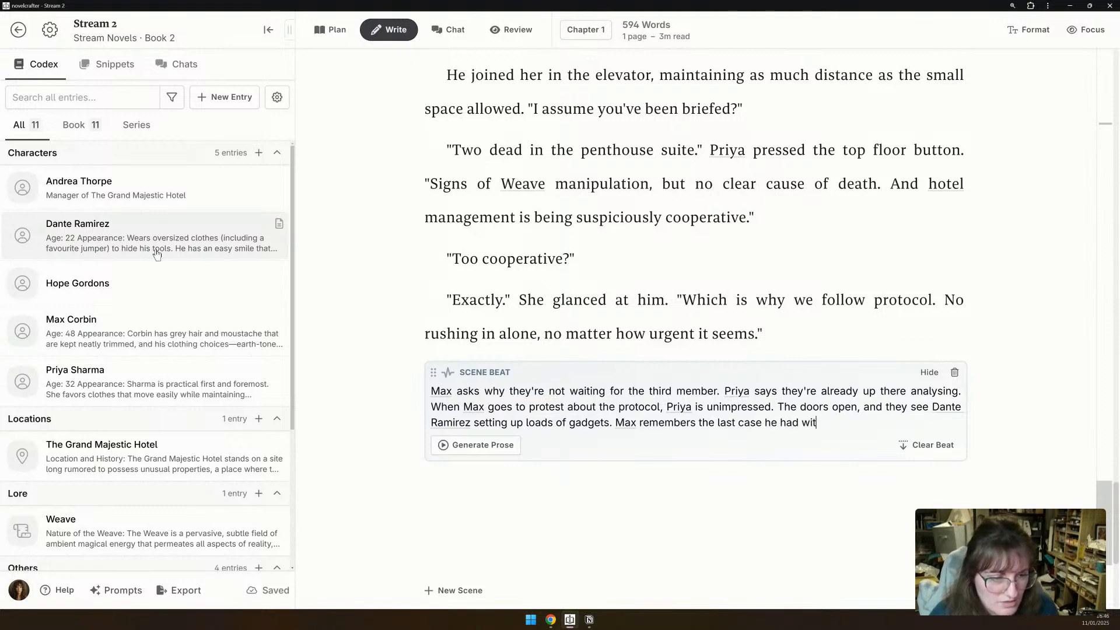
type("h Ramire")
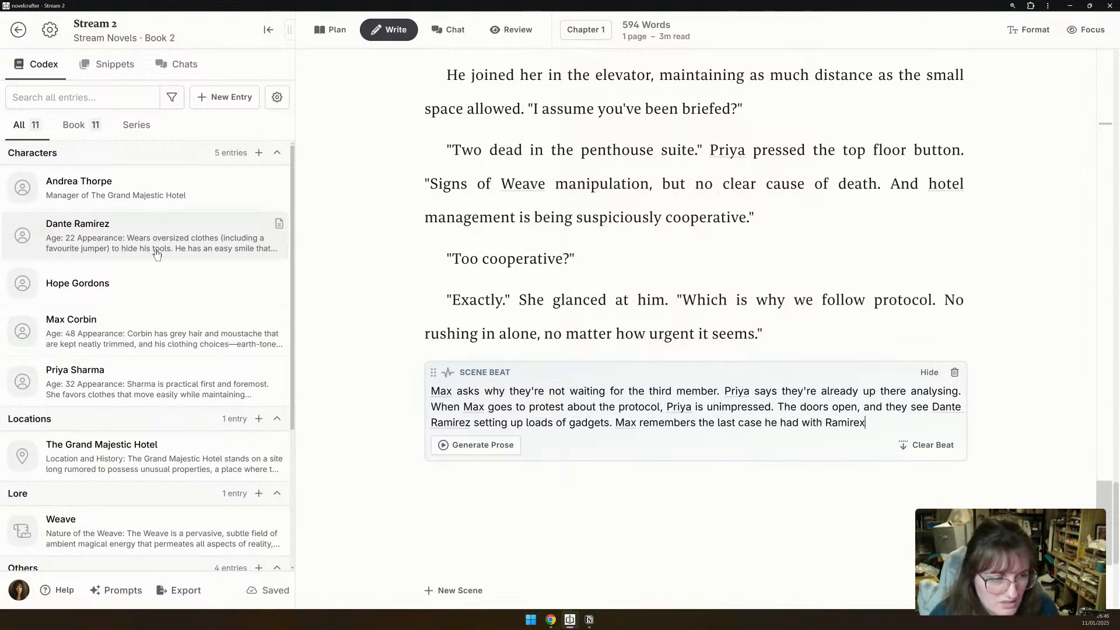
type("z, and how ")
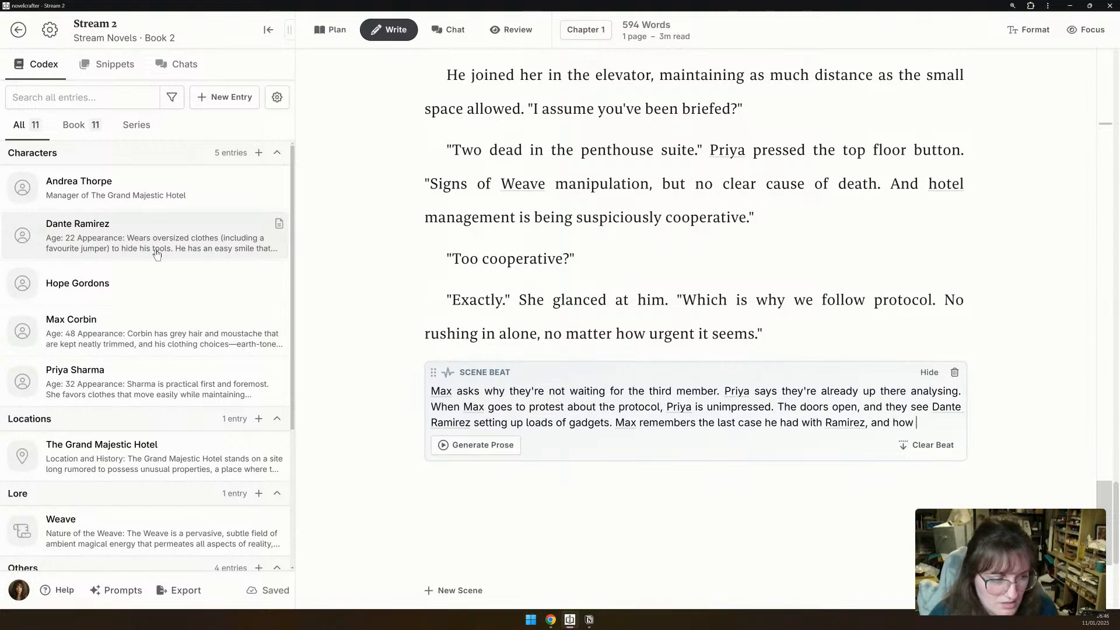
type("tedious the tools were.")
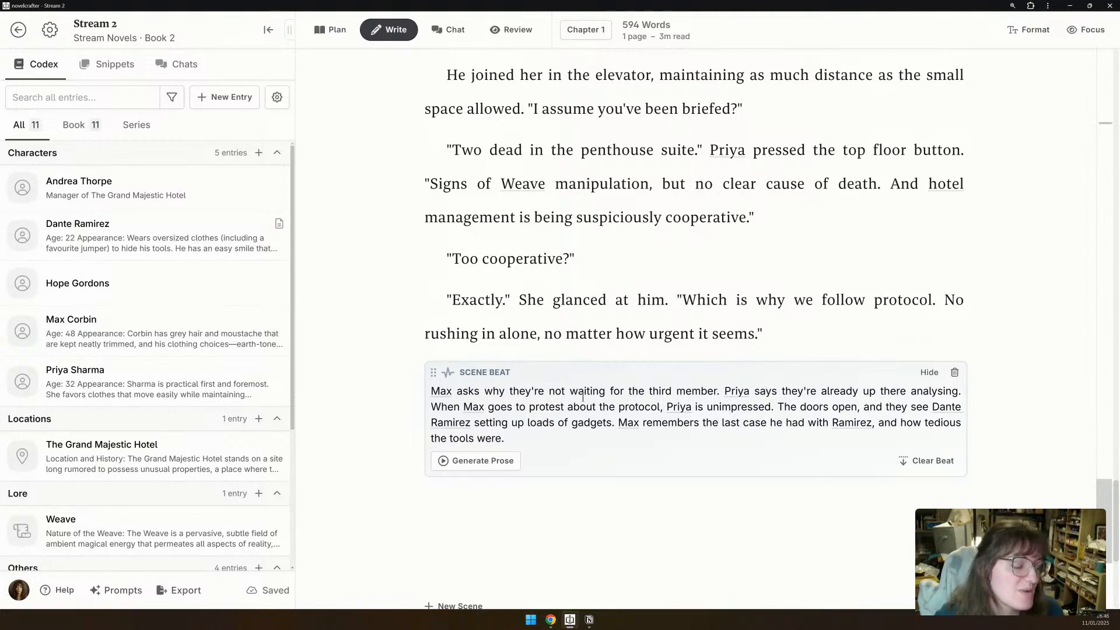
Insert "he was just berated for trying to break" after "protocol" in the beat's sentence about Max's protest.
left_click(661, 407)
type("he was just ")
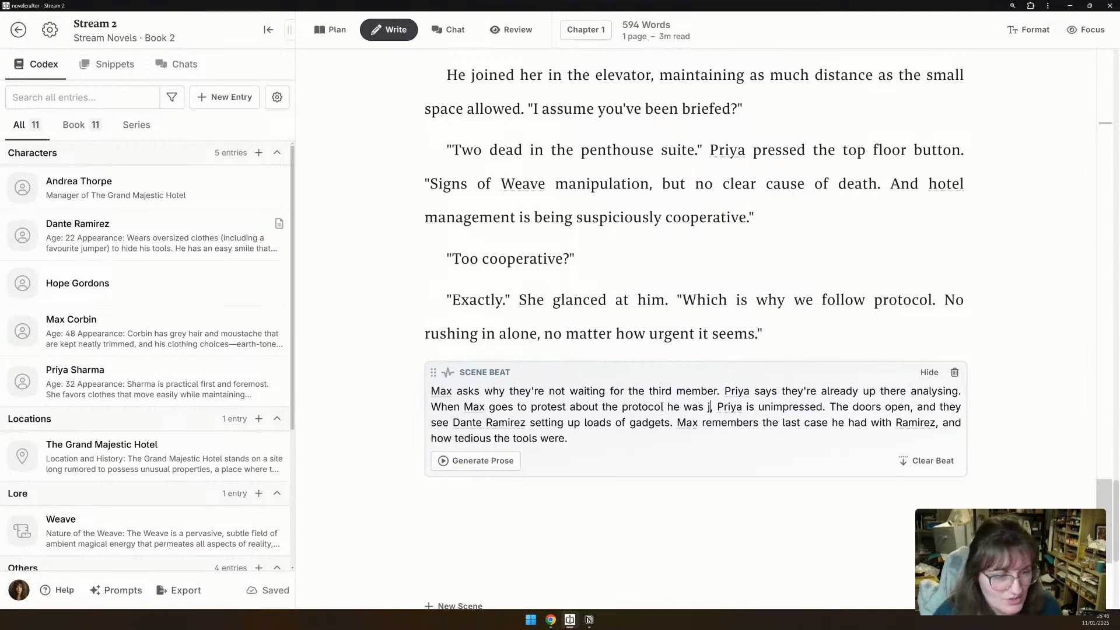
type("berated for tryi")
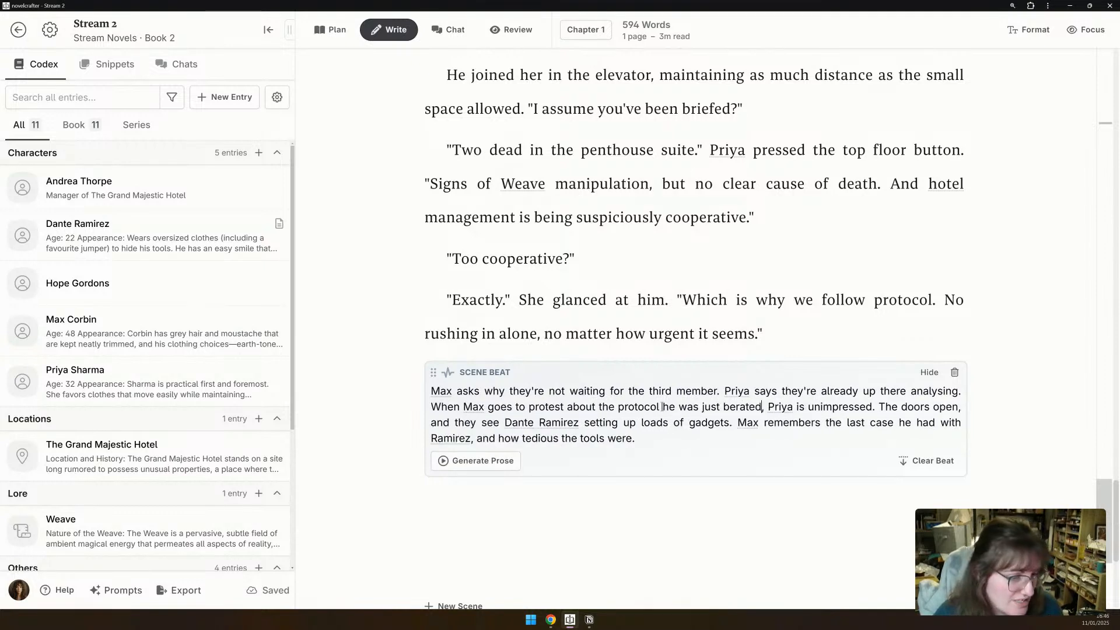
type("ng to break")
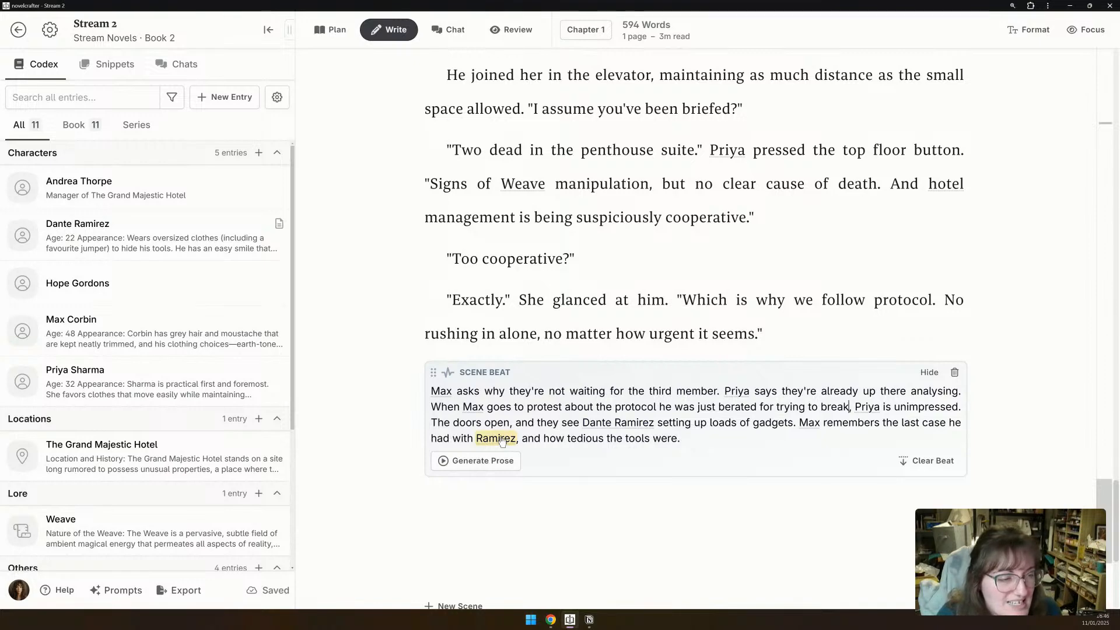
Generate prose for the beat about Dante's gadgets with the last used General Purpose prompt and read through the result.
left_click(491, 459)
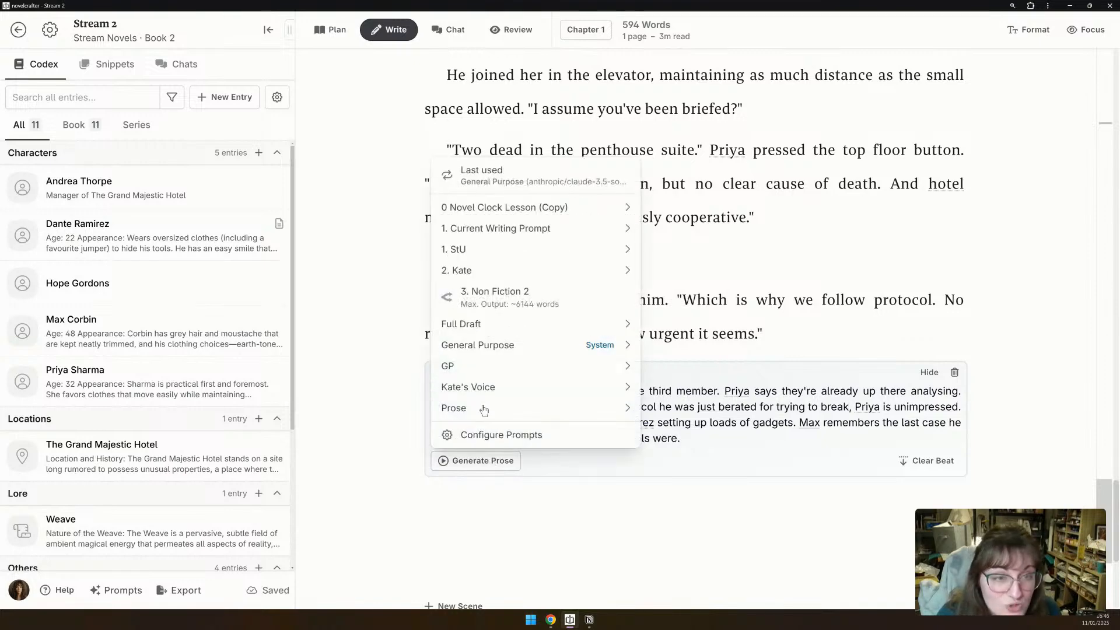
left_click(527, 173)
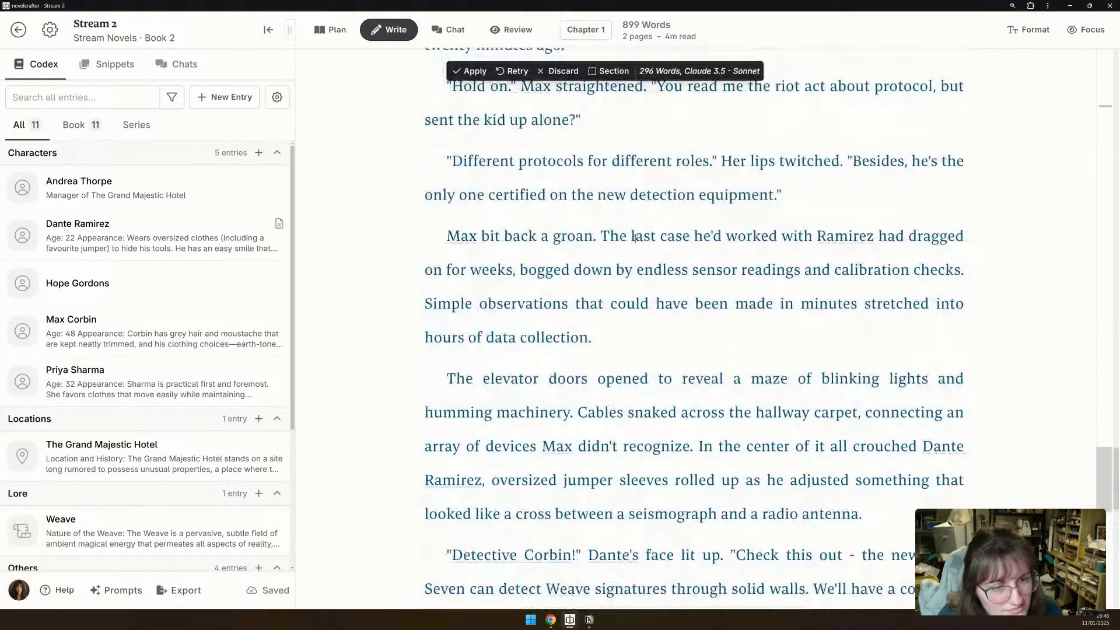
scroll(635, 238, "down", 3)
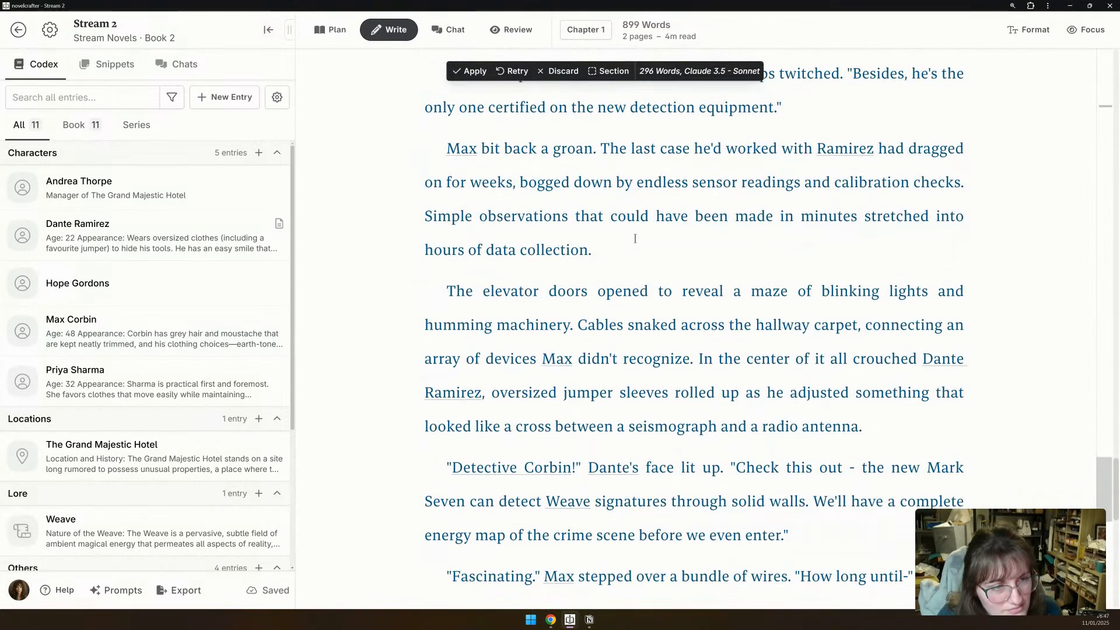
Read the rest of the generated prose, from Max's memory of the last case to the final paragraph.
scroll(635, 238, "down", 4)
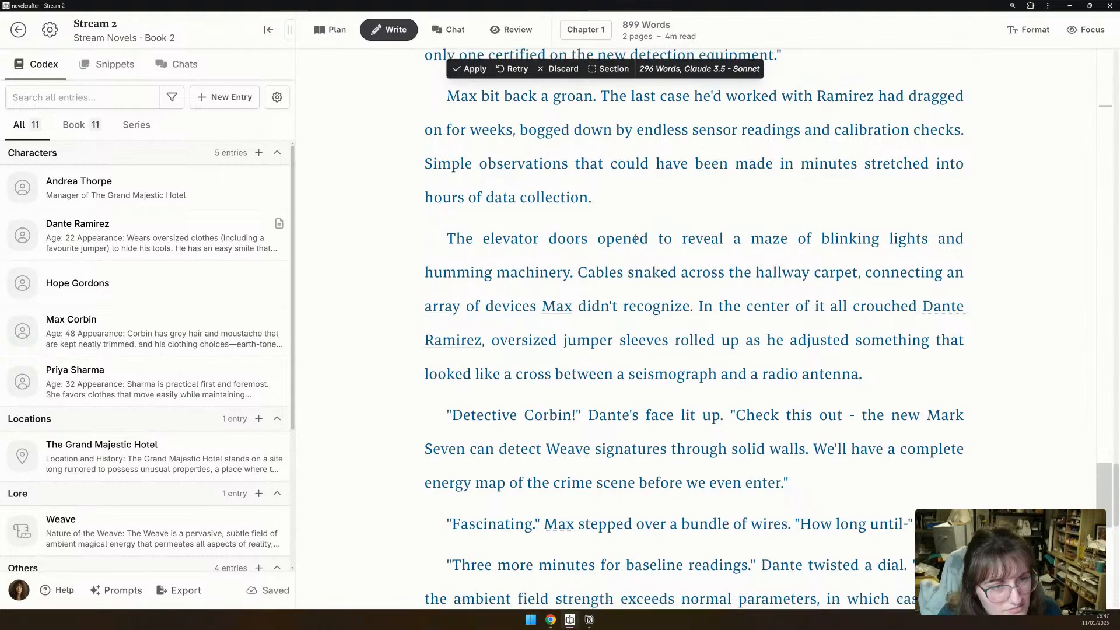
scroll(634, 238, "down", 2)
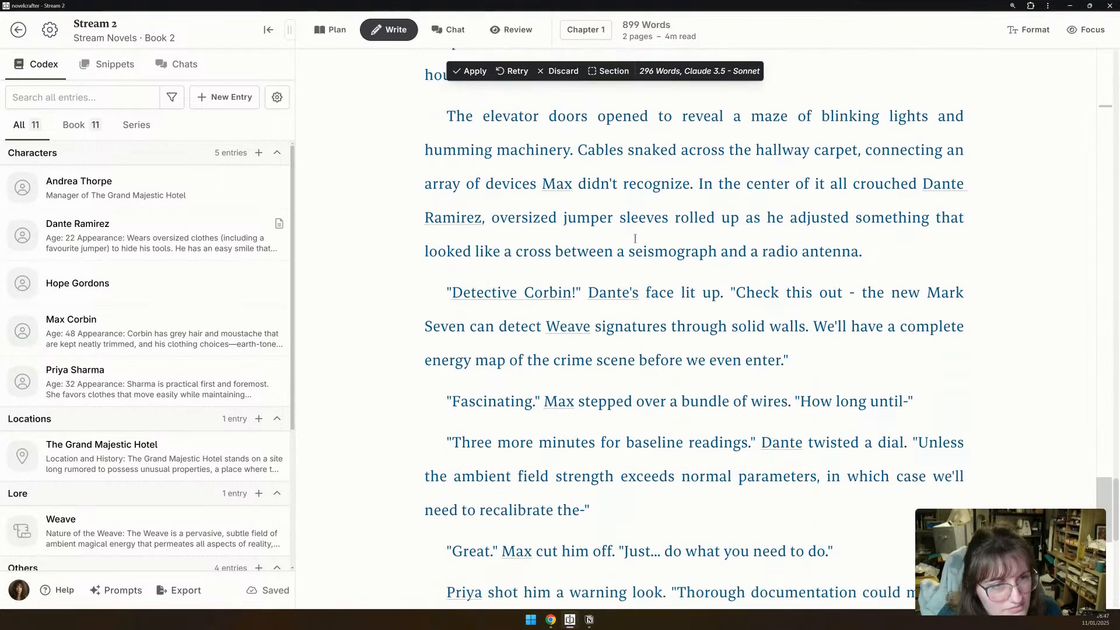
scroll(635, 238, "down", 1)
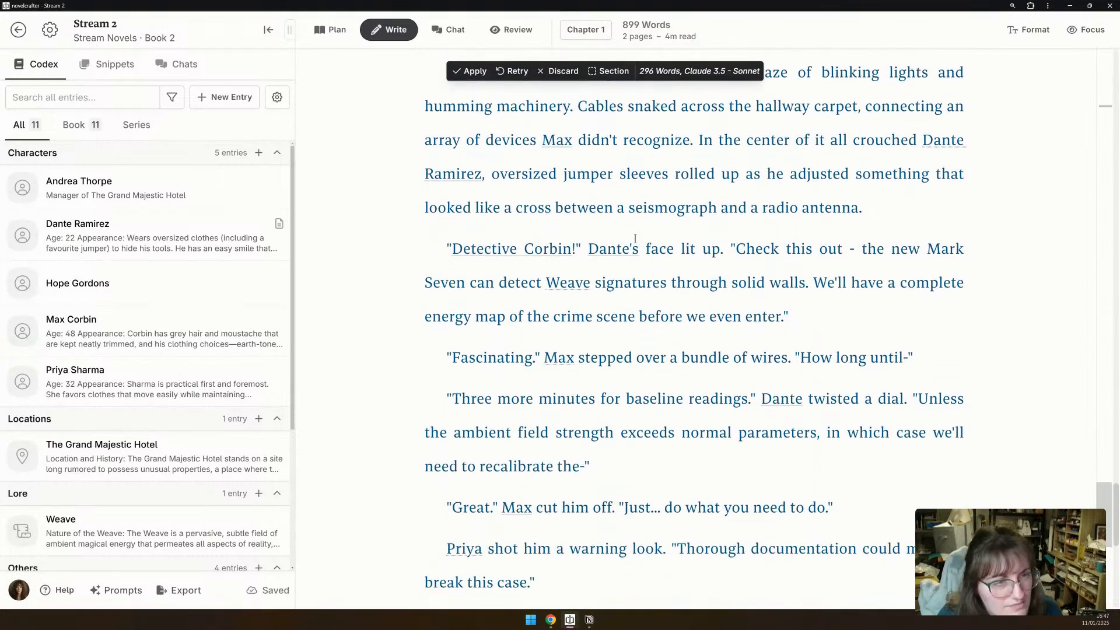
scroll(635, 238, "down", 1)
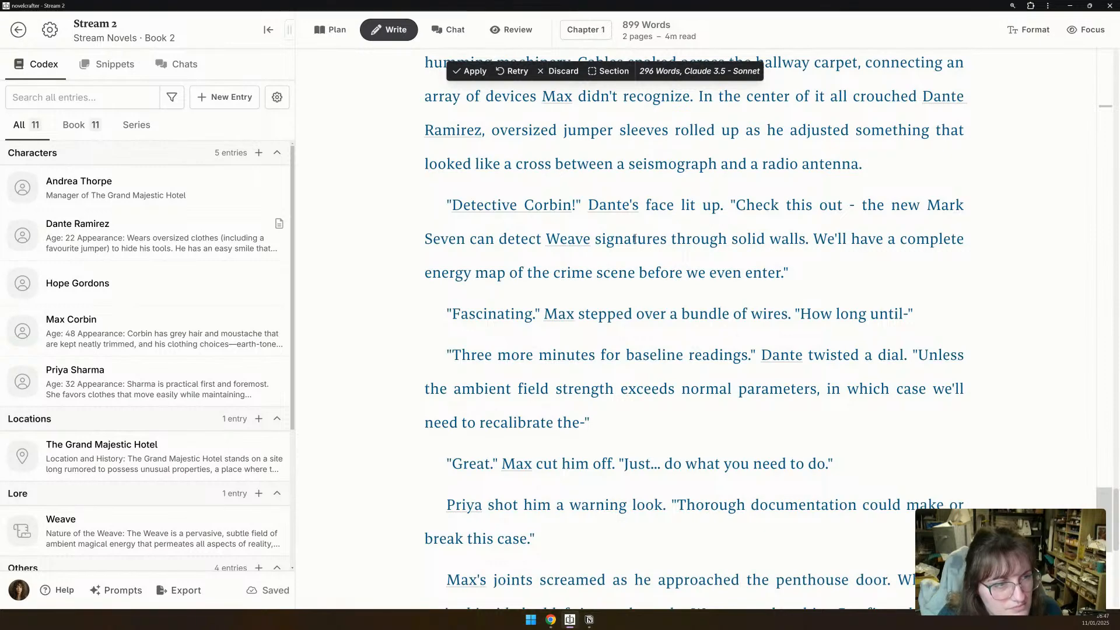
scroll(634, 238, "down", 1)
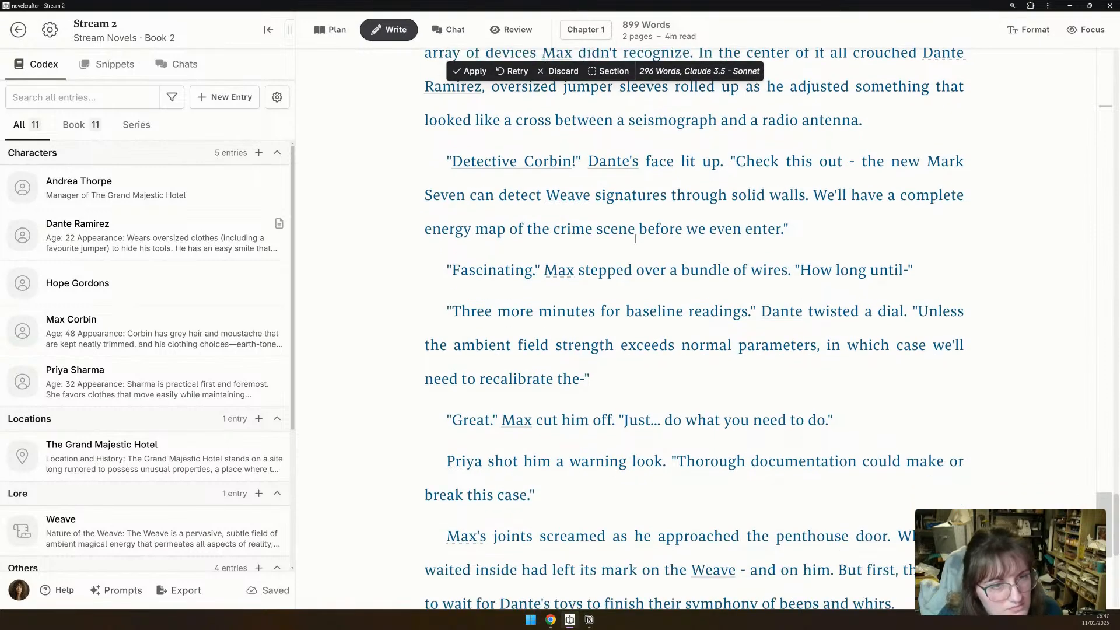
scroll(635, 239, "down", 1)
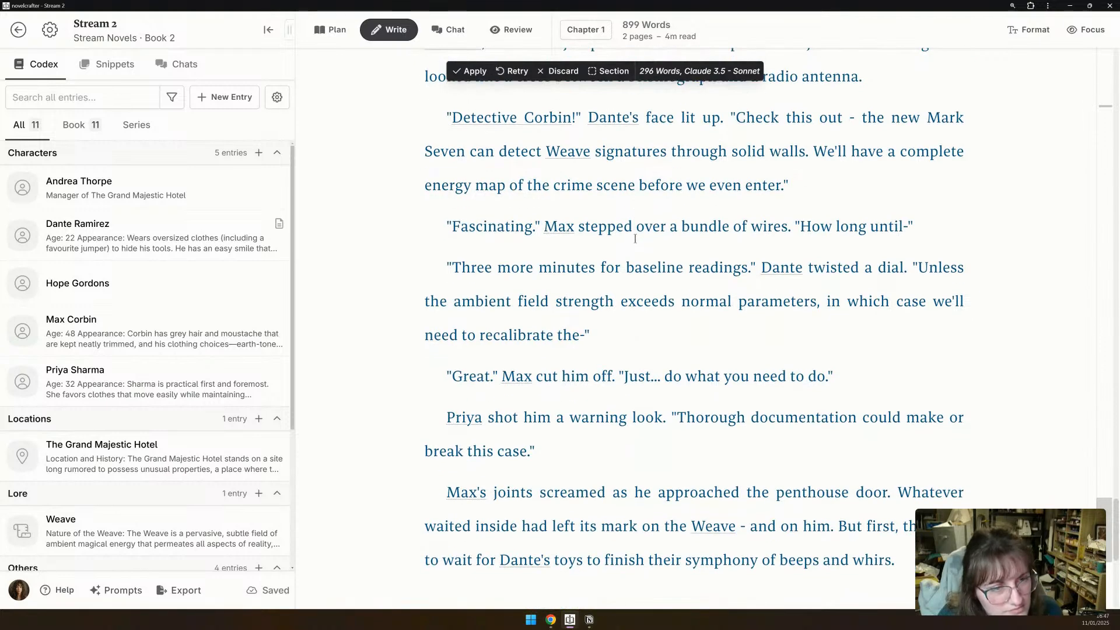
scroll(635, 239, "down", 1)
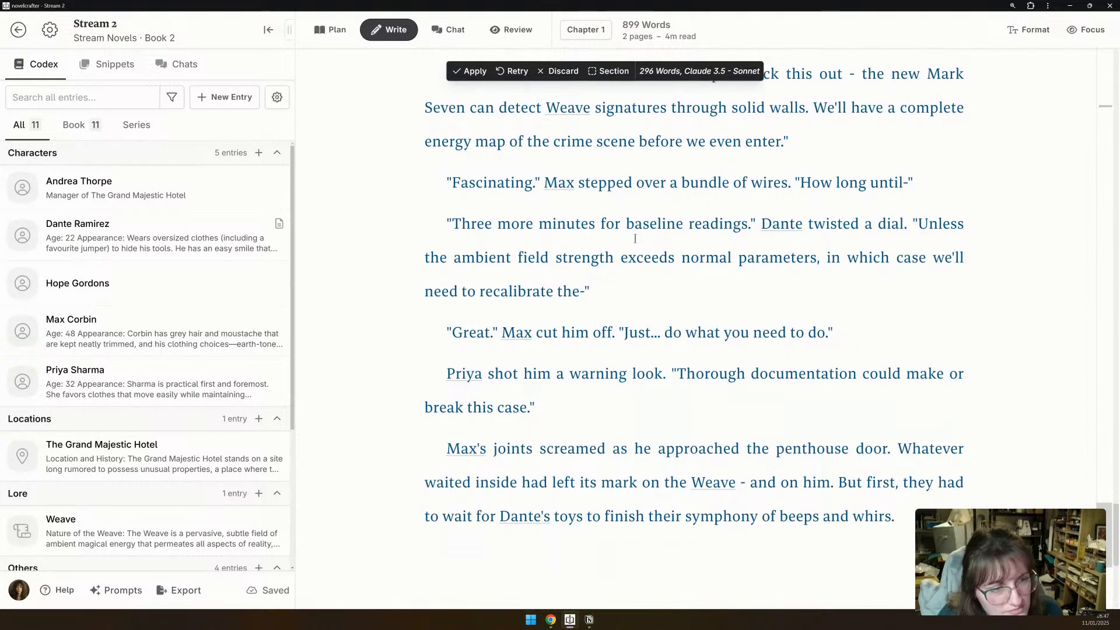
scroll(635, 239, "down", 3)
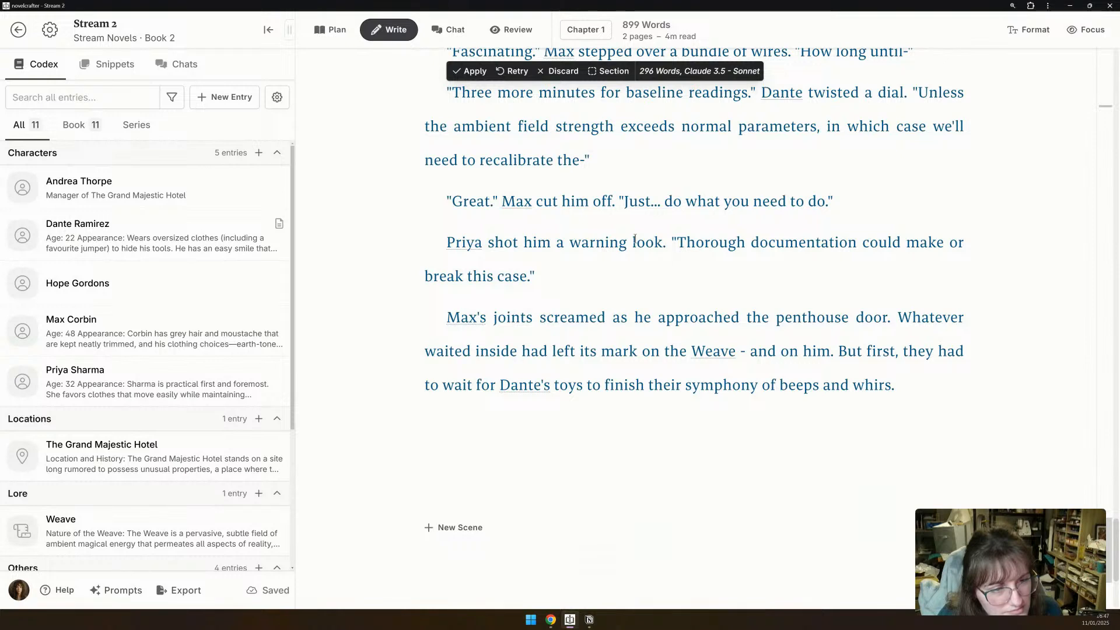
Apply the generated prose and delete its last two paragraphs, starting from Priya's warning look.
left_click(471, 71)
left_click_drag(902, 385, 443, 248)
key("BackSpace")
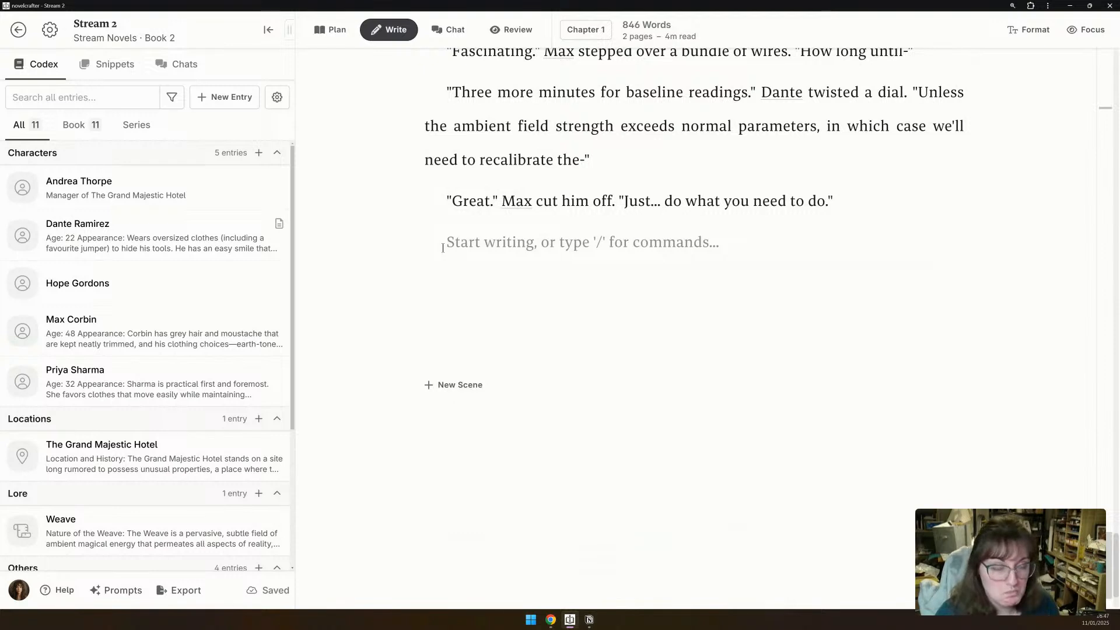
Insert a new scene beat after "Just... do what you need to do." and check Max Corbin's codex entry.
type("/")
key("Return")
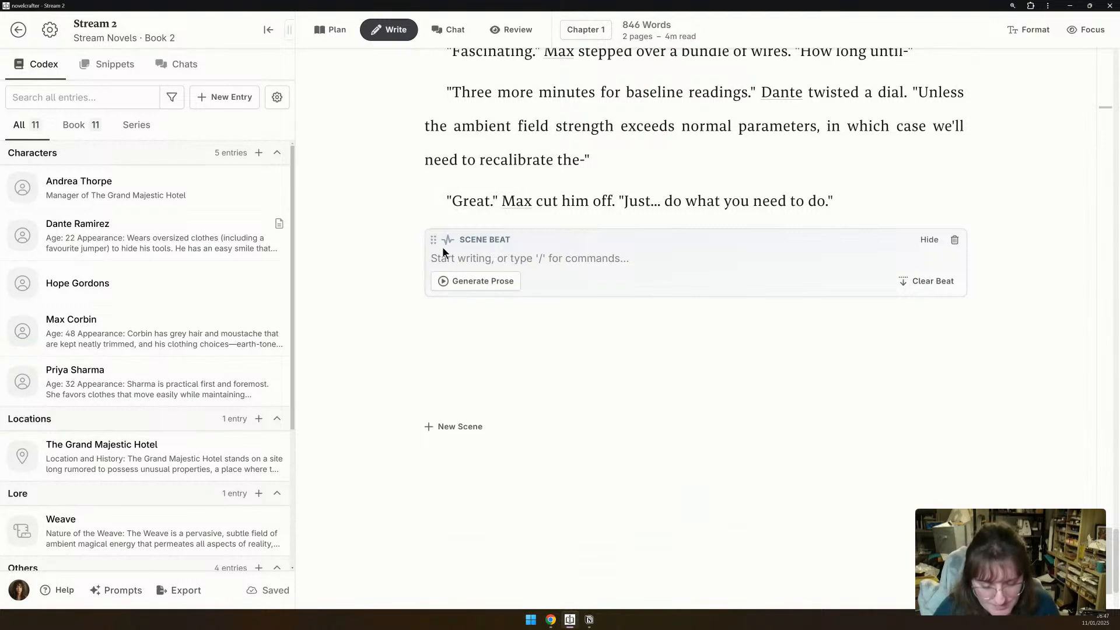
left_click(136, 332)
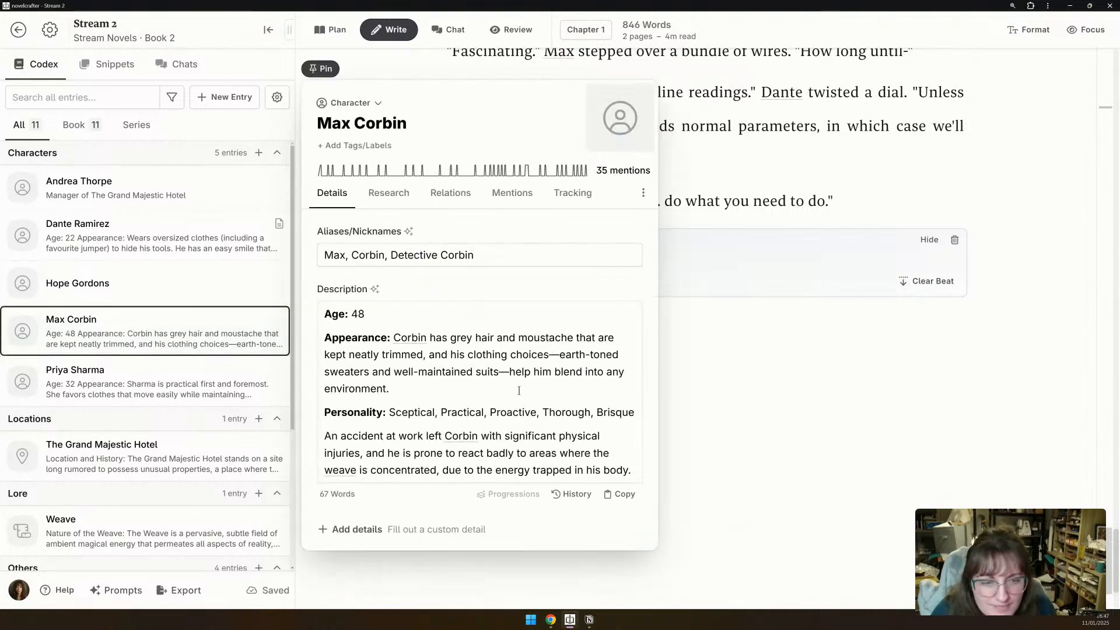
left_click(698, 347)
Begin the new beat with "Ramirez tries to explain what he is doing, max tunes it out. Looks to".
left_click(700, 262)
type("Ramirex")
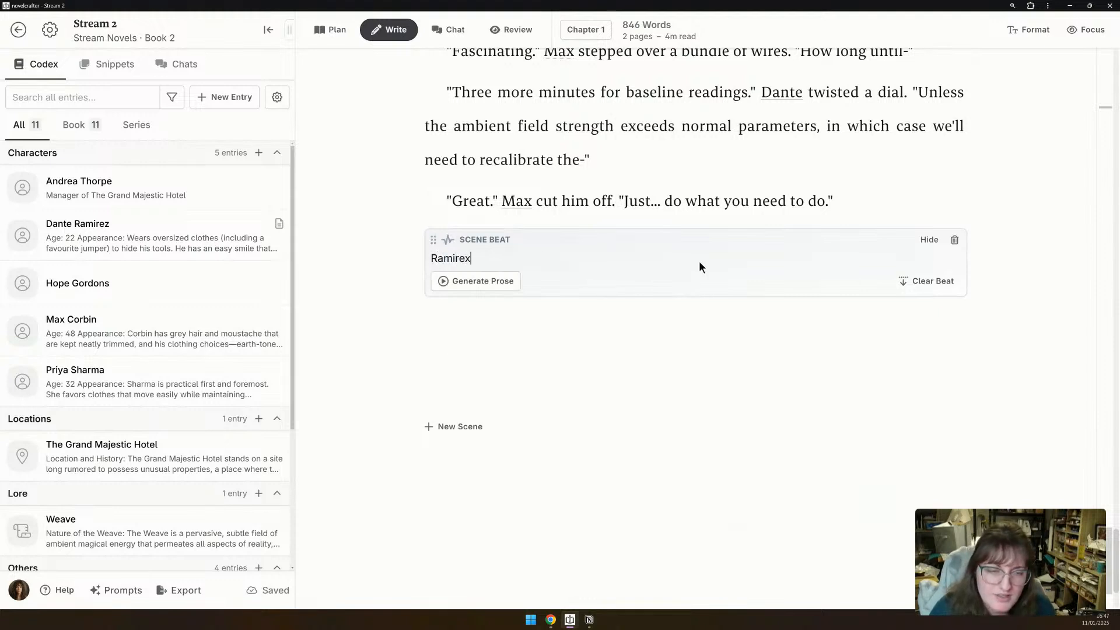
key("BackSpace")
type("z ")
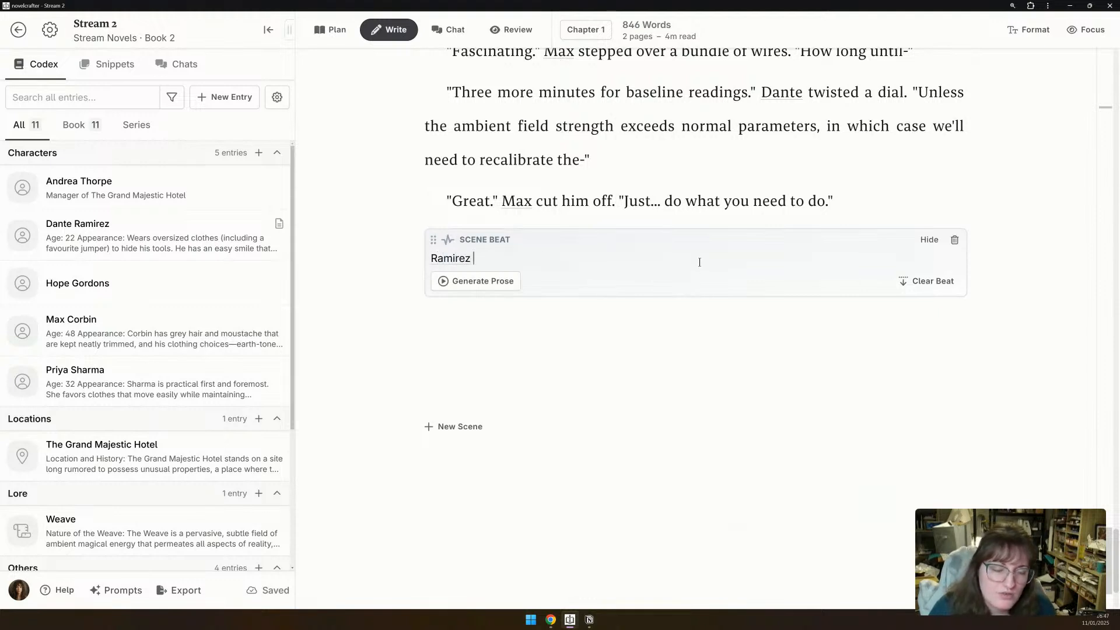
type("tries to expla")
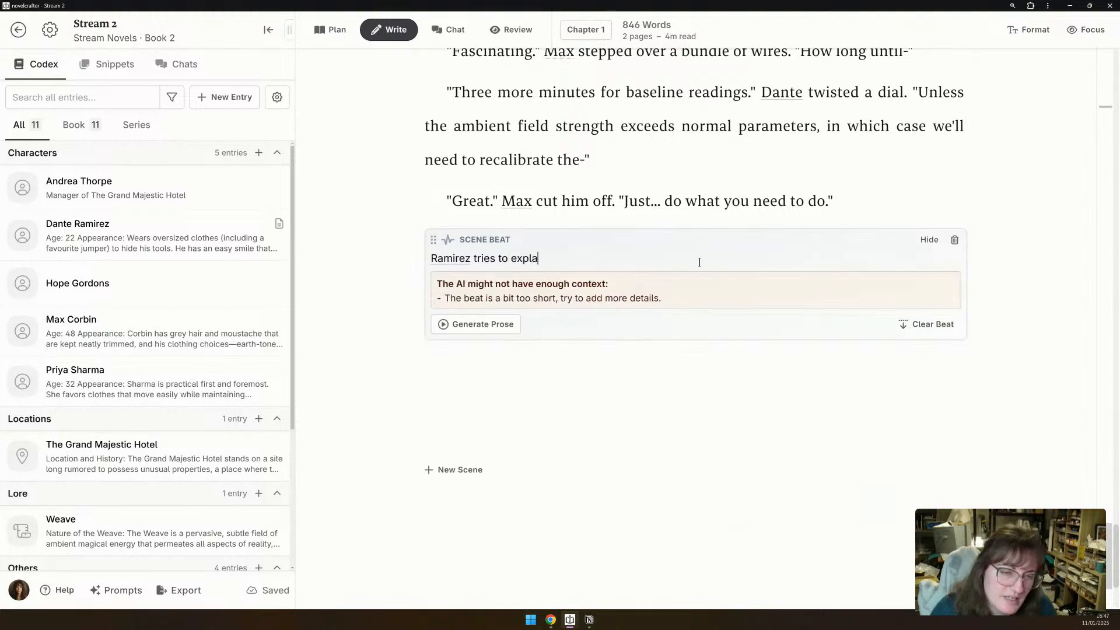
type("in what he is doing, max tunes it out. Looks to ")
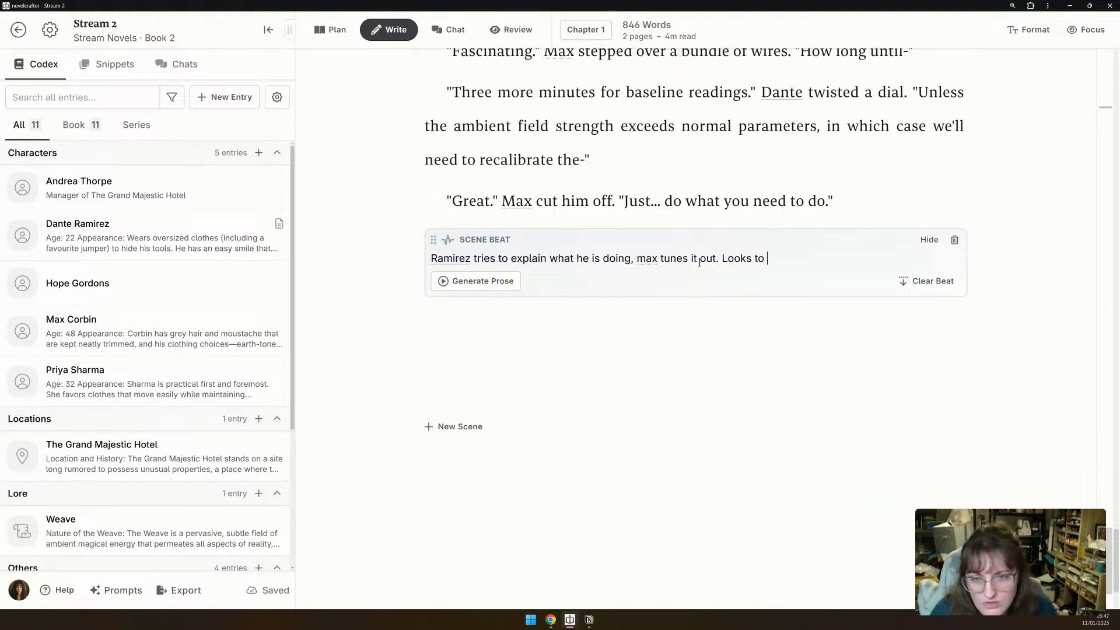
Continue the beat's sentence with "Sharma, who also looks as if she couldn't care less, but is more polite about it.".
type("Sharma, wh")
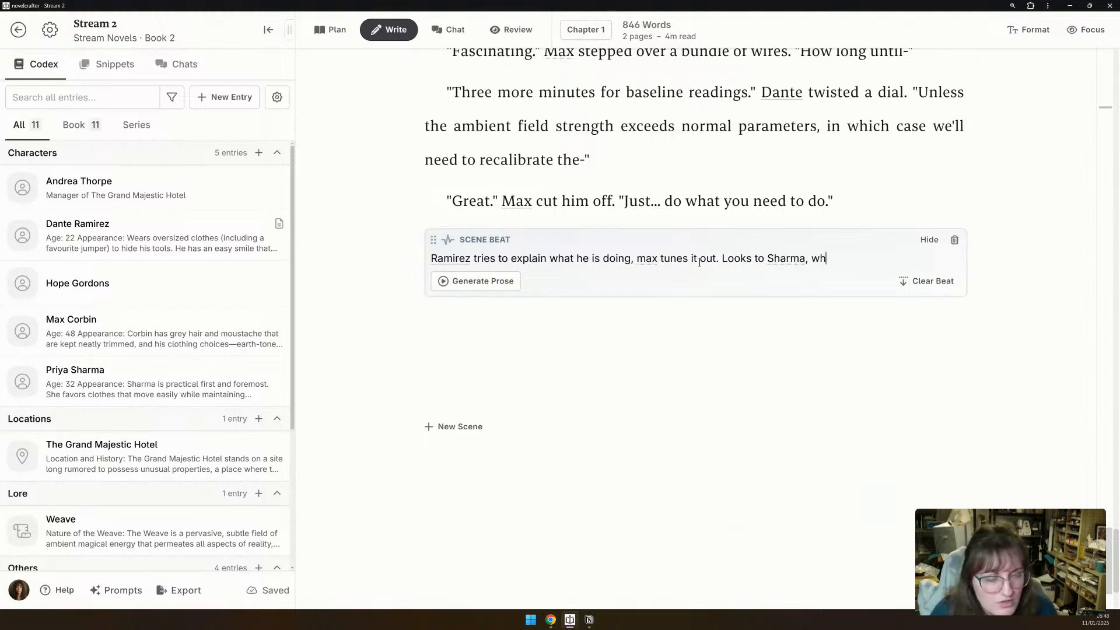
type("o also looks")
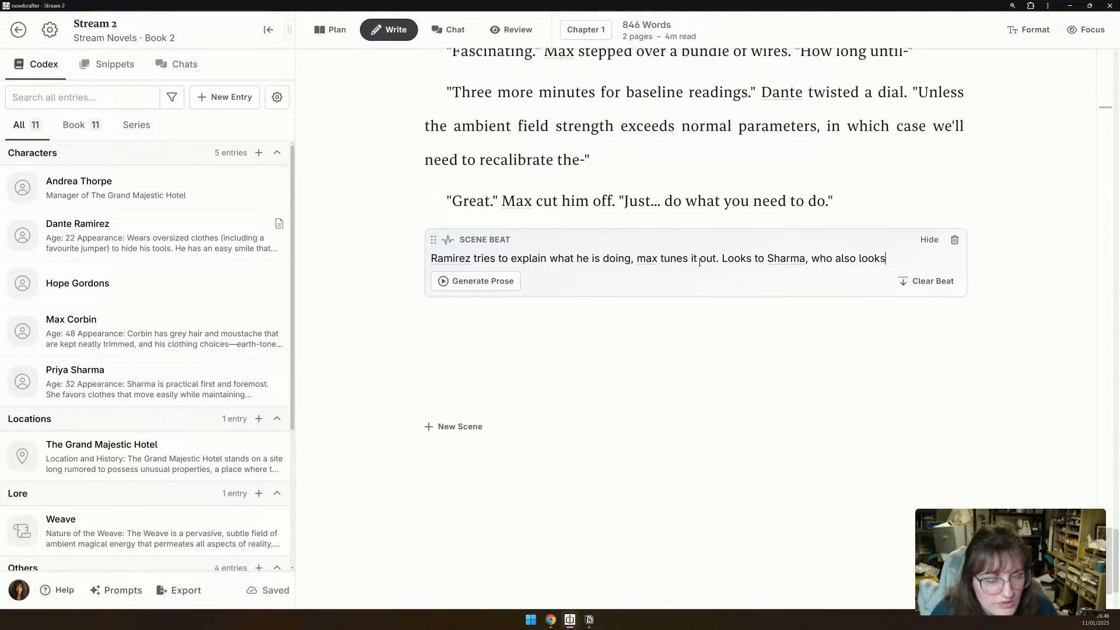
type(" as if she c")
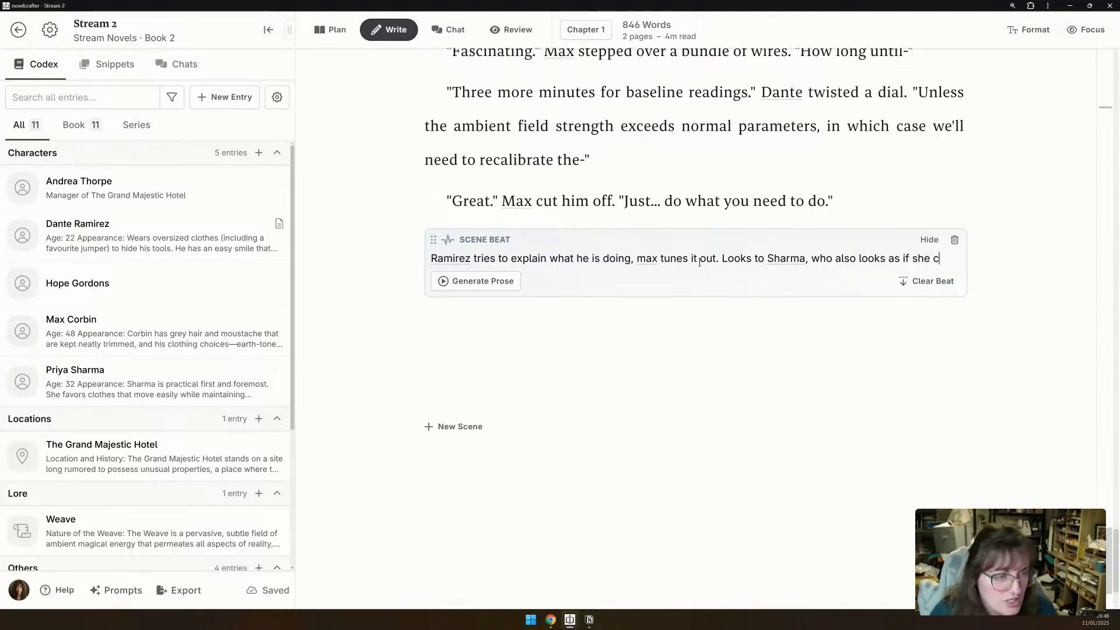
type("ouldn't care less.")
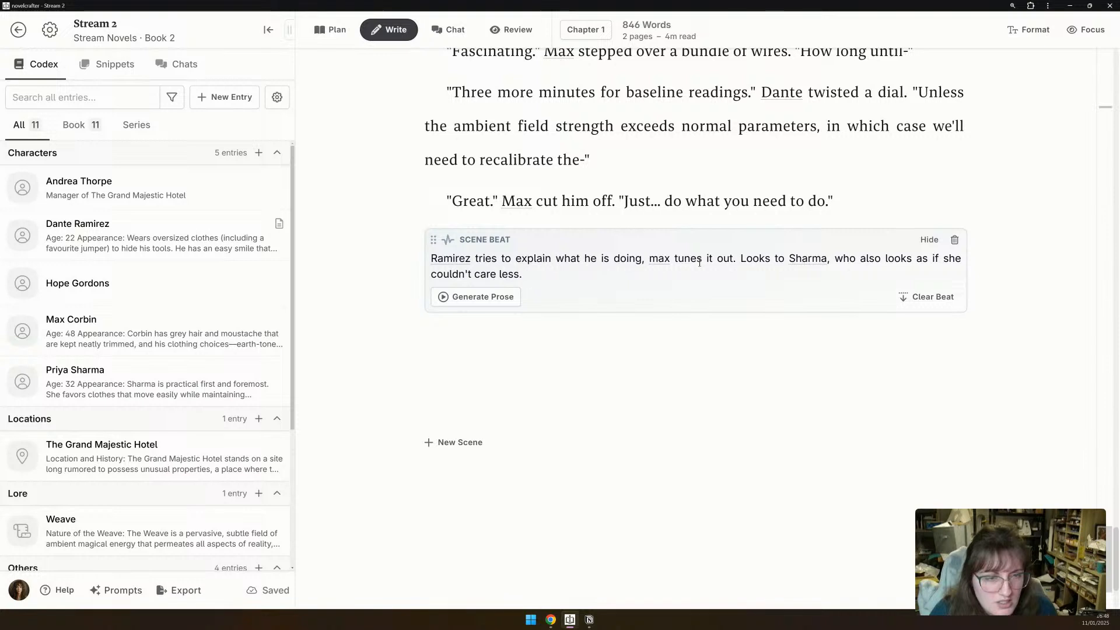
key("BackSpace")
type(", but i")
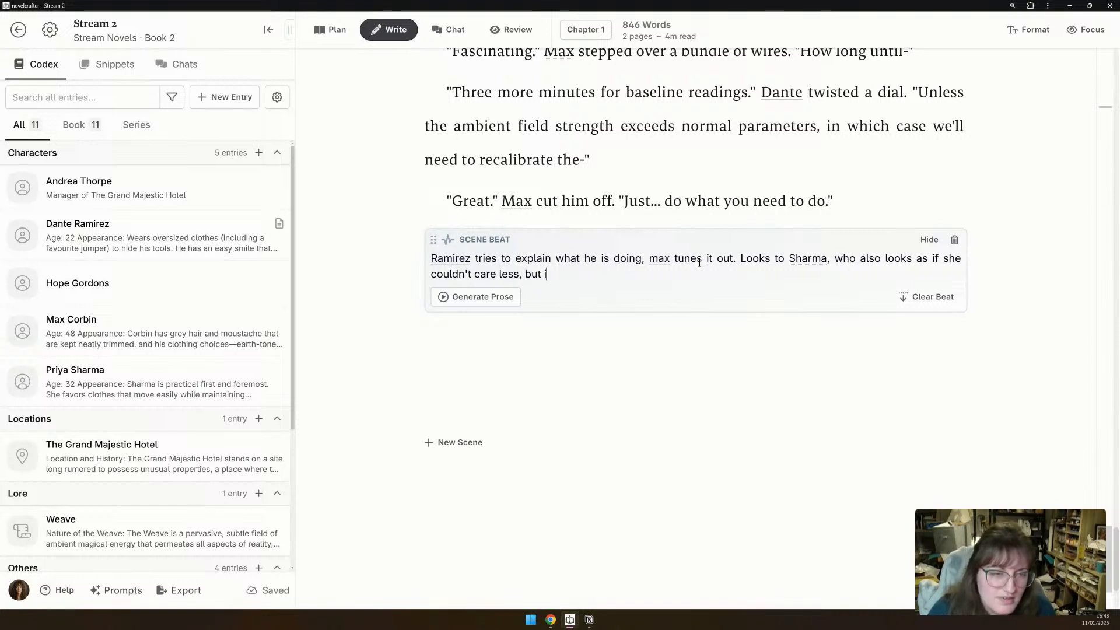
type("s more ")
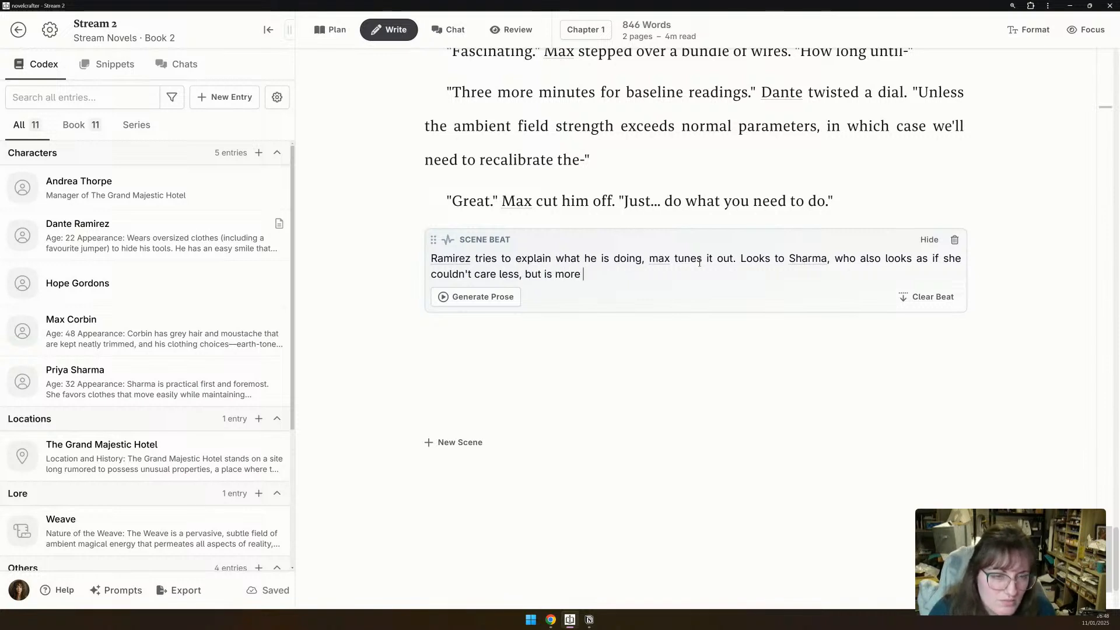
type("polite about it. ")
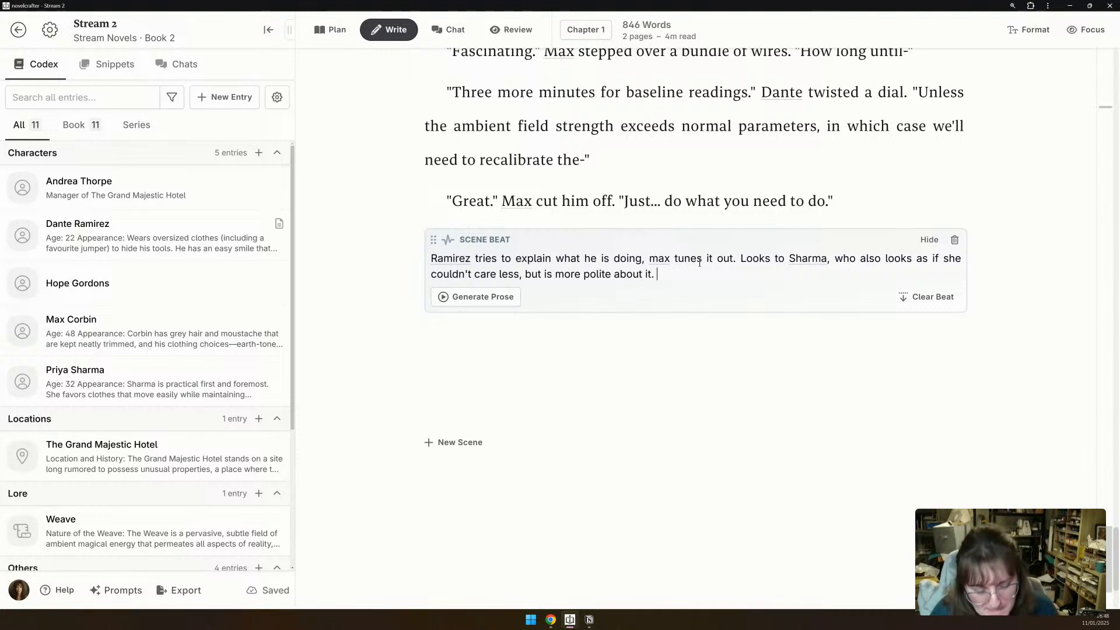
Add "When they're finally allowed in, Max pushes open the door, only to be stunned at the nexus he can see" to the beat.
type("When they'r")
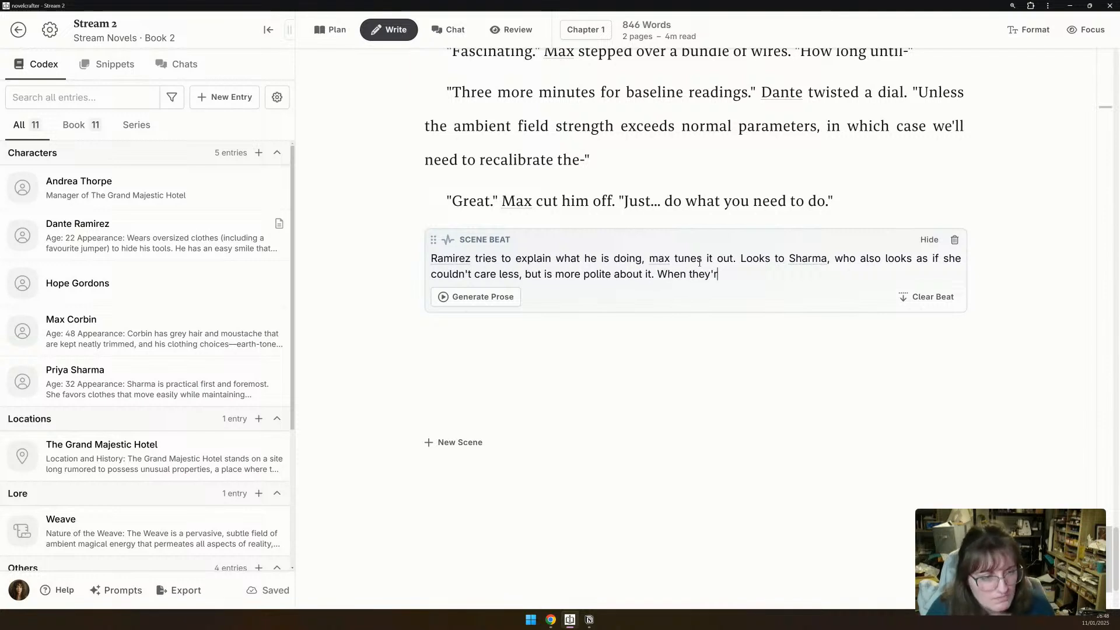
type("e finally allo")
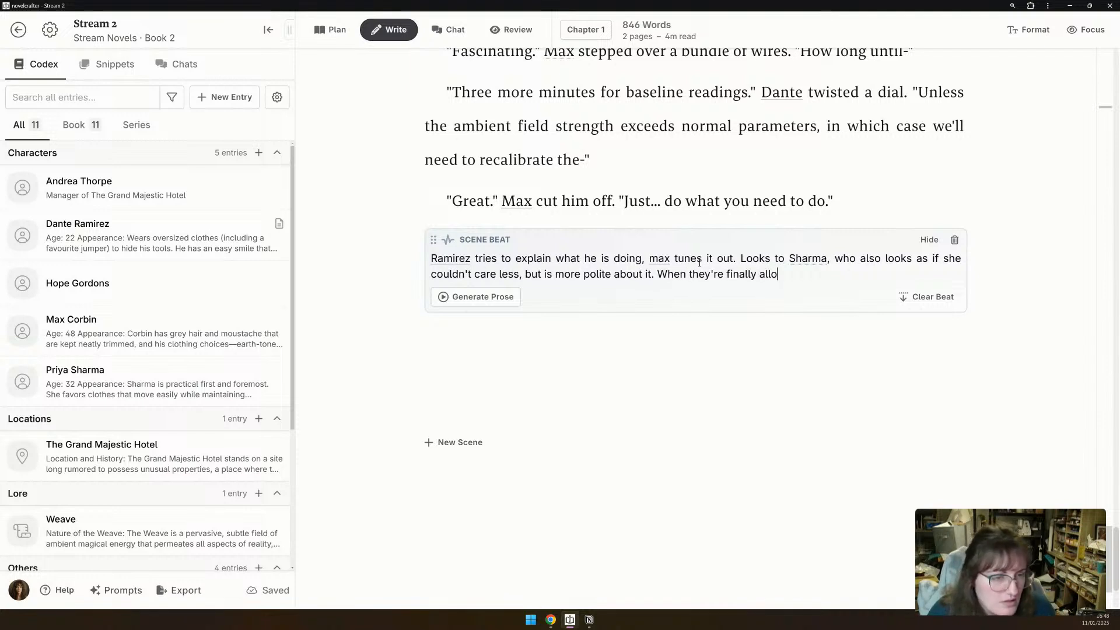
type("wed in,")
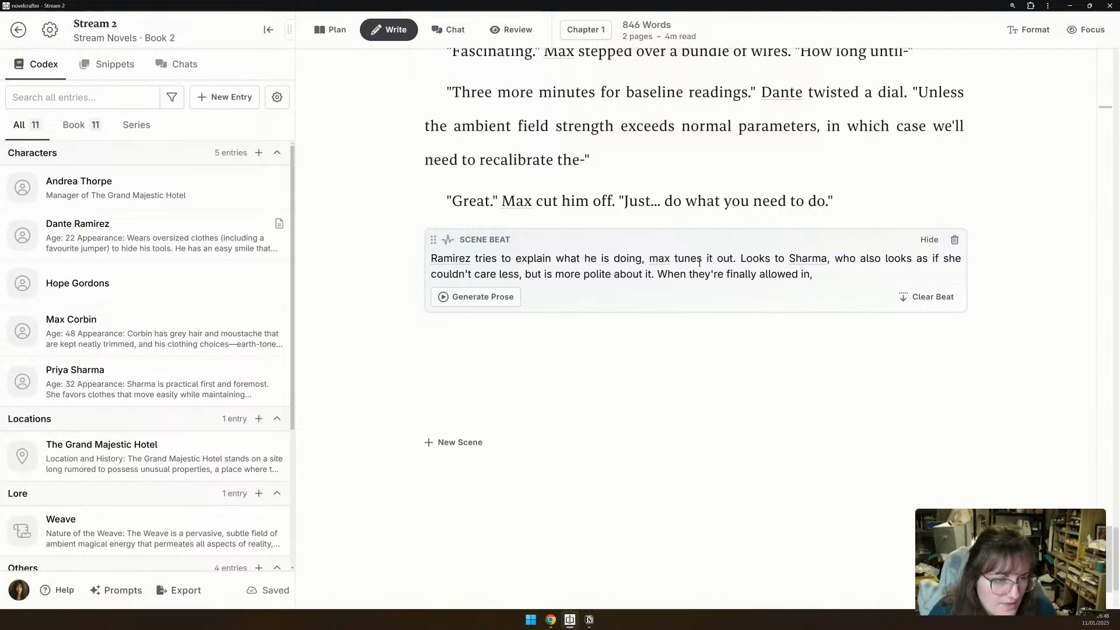
type("Max pushes open t")
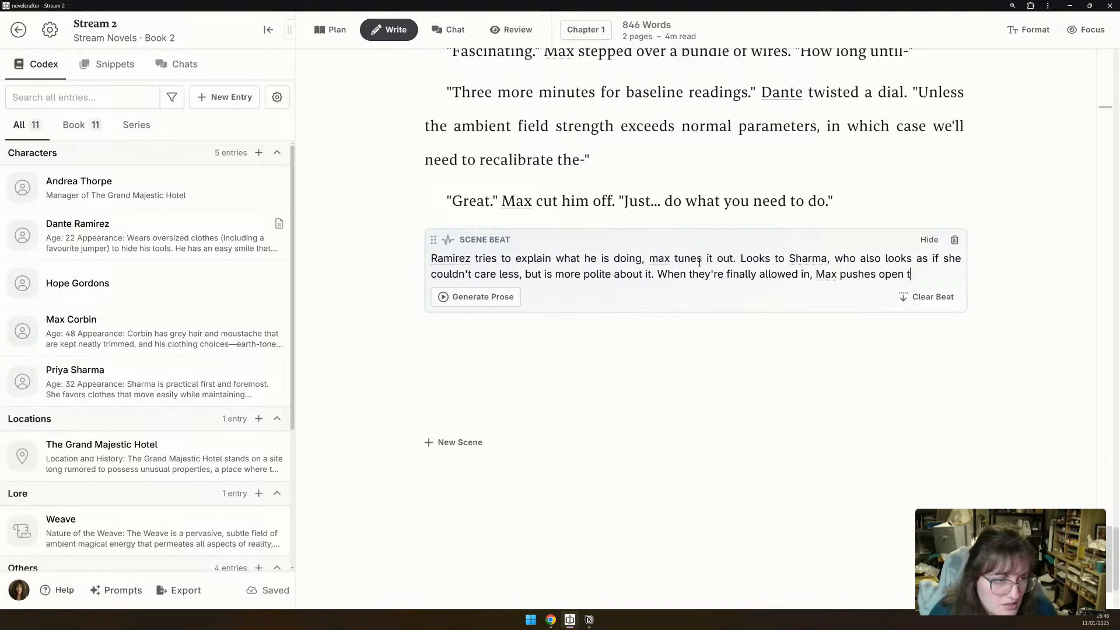
type("he door, only to be ")
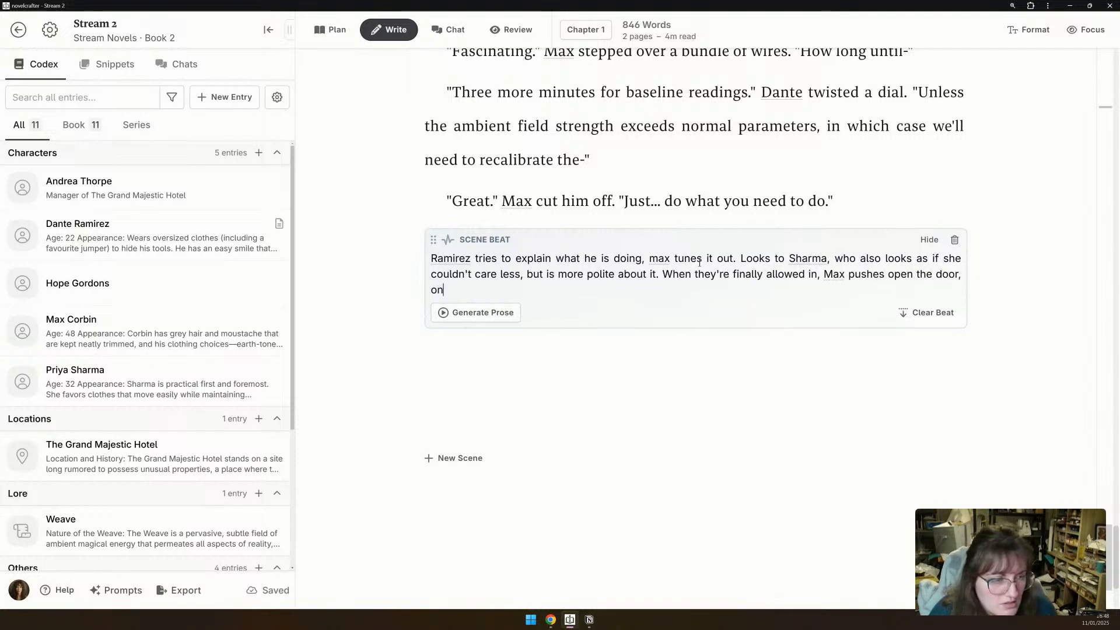
type("stu")
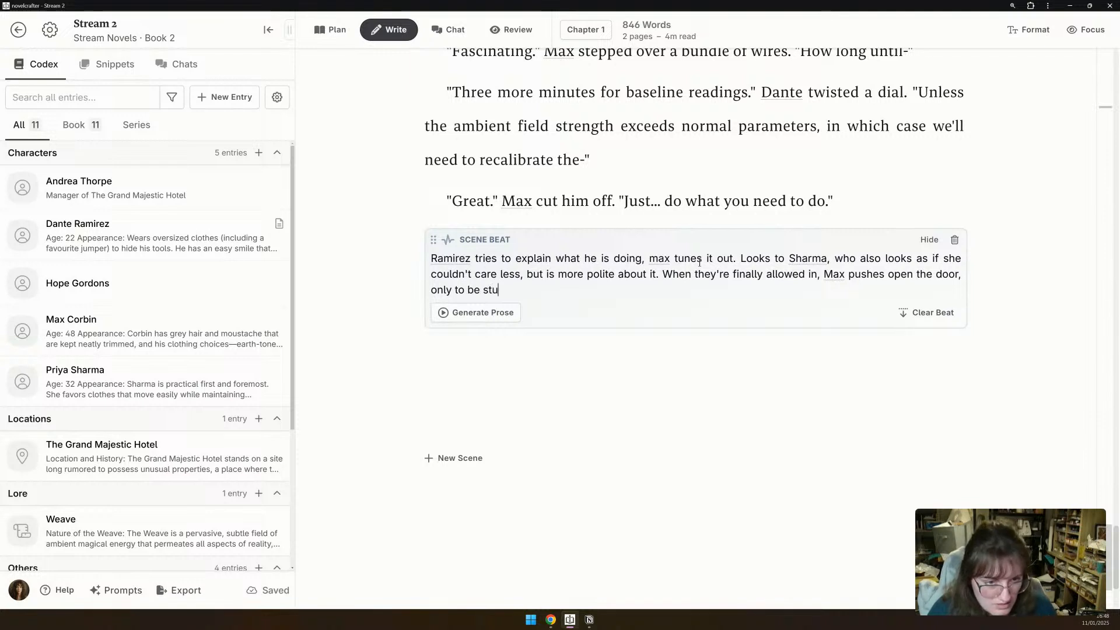
type("nned at the sheer")
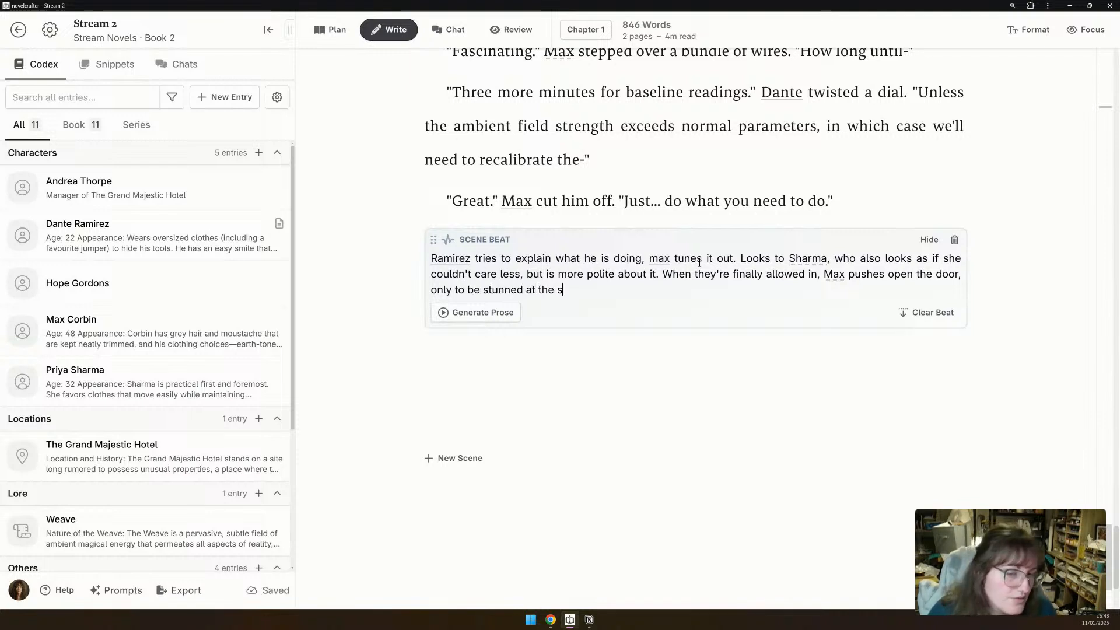
key("BackSpace")
key("BackSpace")
key("BackSpace")
key("BackSpace")
key("BackSpace")
type("nexus he can se")
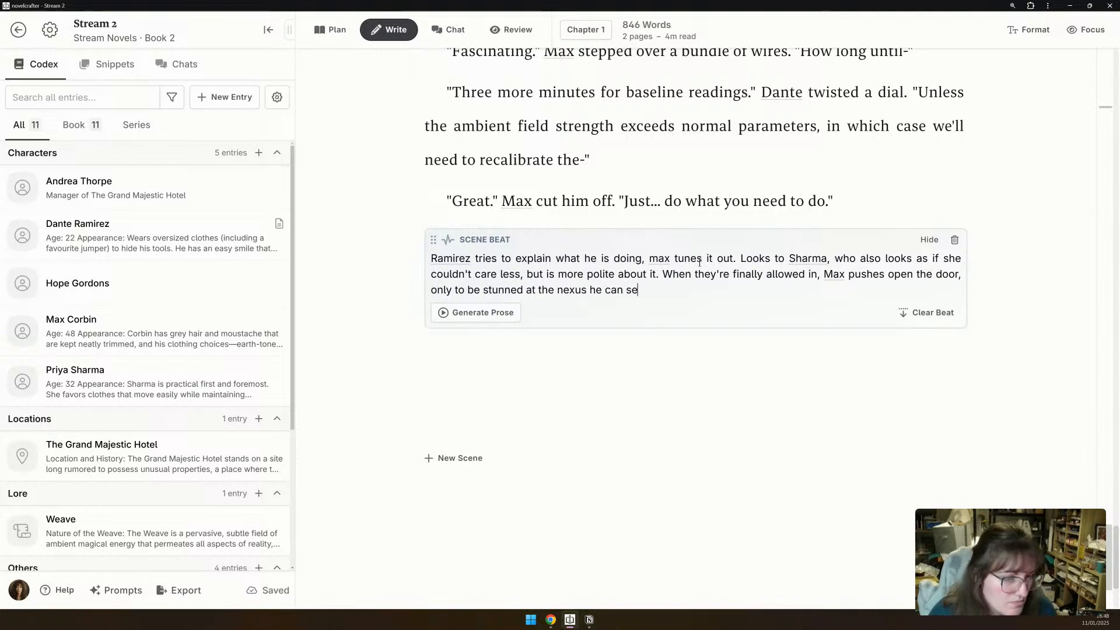
Add "Neither of the other two can see it, so don't understand why he's stopped in the door." to the beat.
type("e. Neither of the other two can see it.")
key("BackSpace")
type(", so don't understand why he's")
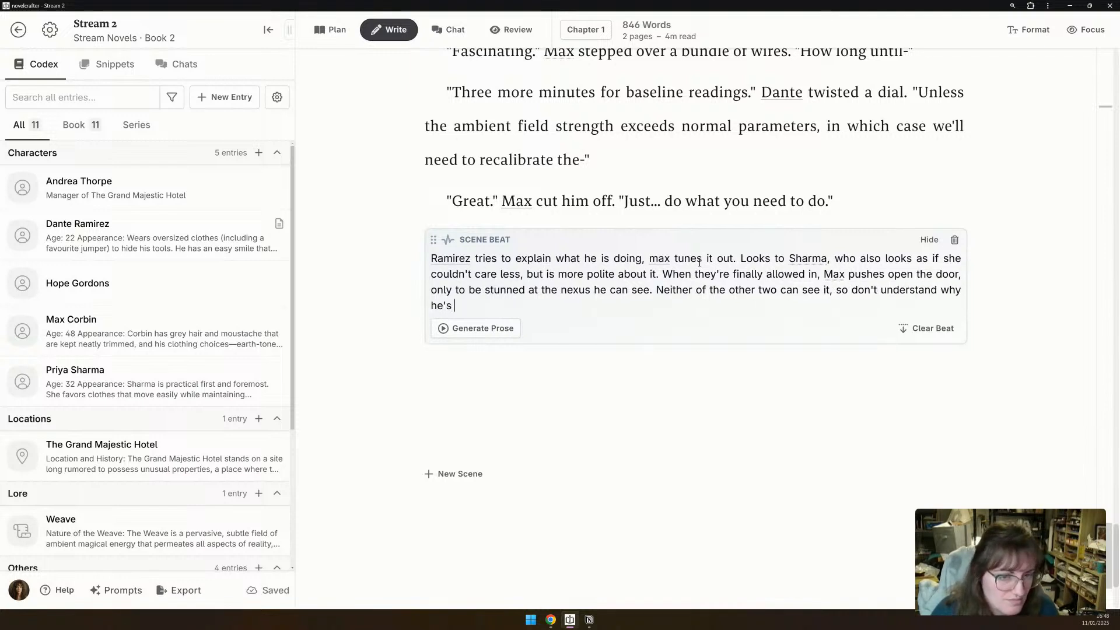
type(" stoppe")
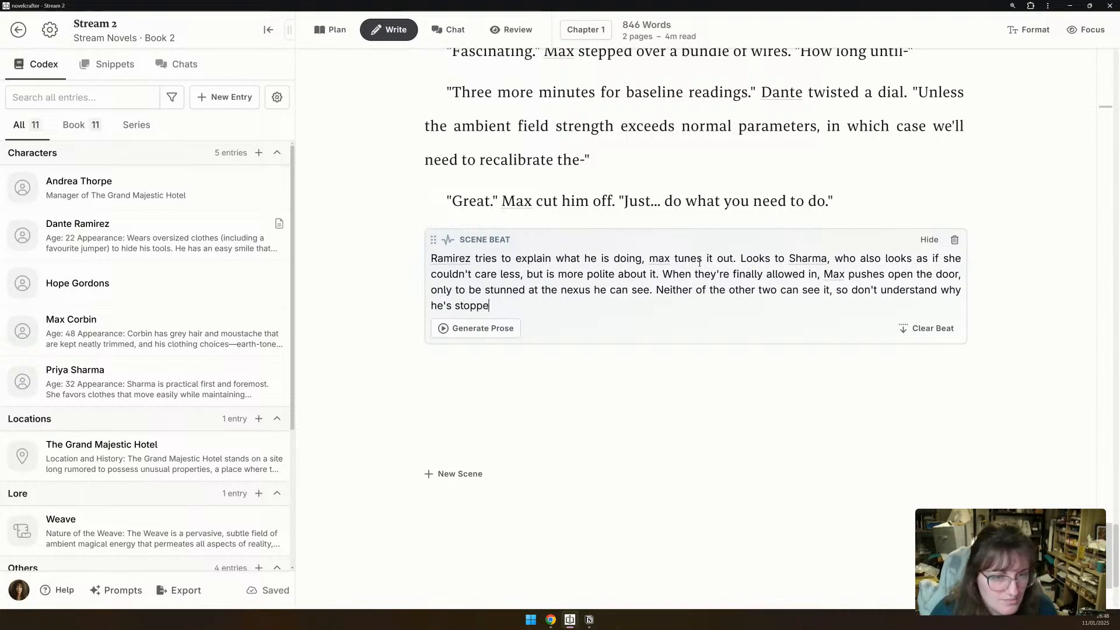
type("d int h")
type("the door.")
Add a new capitalised line to the beat: "HE DOES NOT EXPLAIN IT TO THEM, PRETENDING EVERYTHING IS NORMAL".
key("Return")
key("Caps_Lock")
type("HE DOES NOT EXPLAIN IT TO THE")
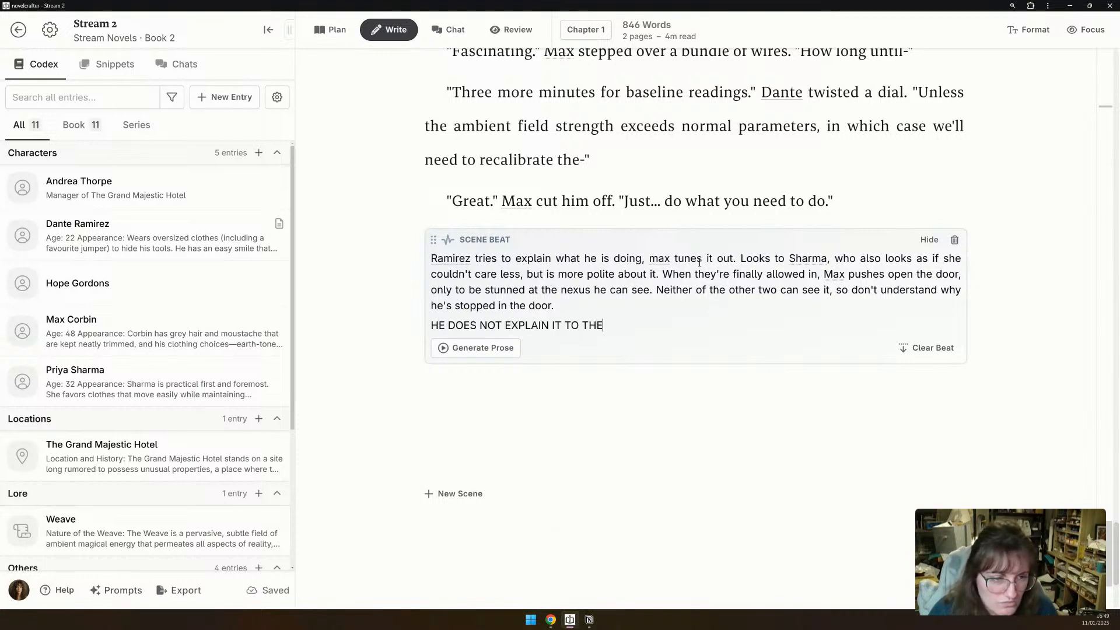
type("M, PRETENDING")
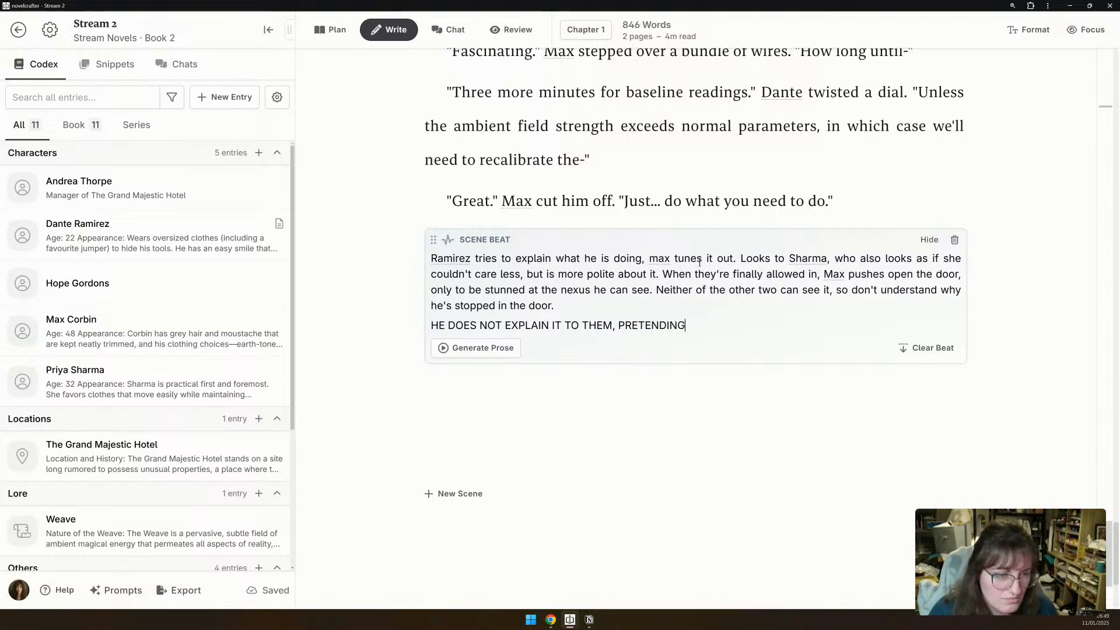
type(" EVERYTHING IS N")
key("BackSpace")
type("S NORMAL")
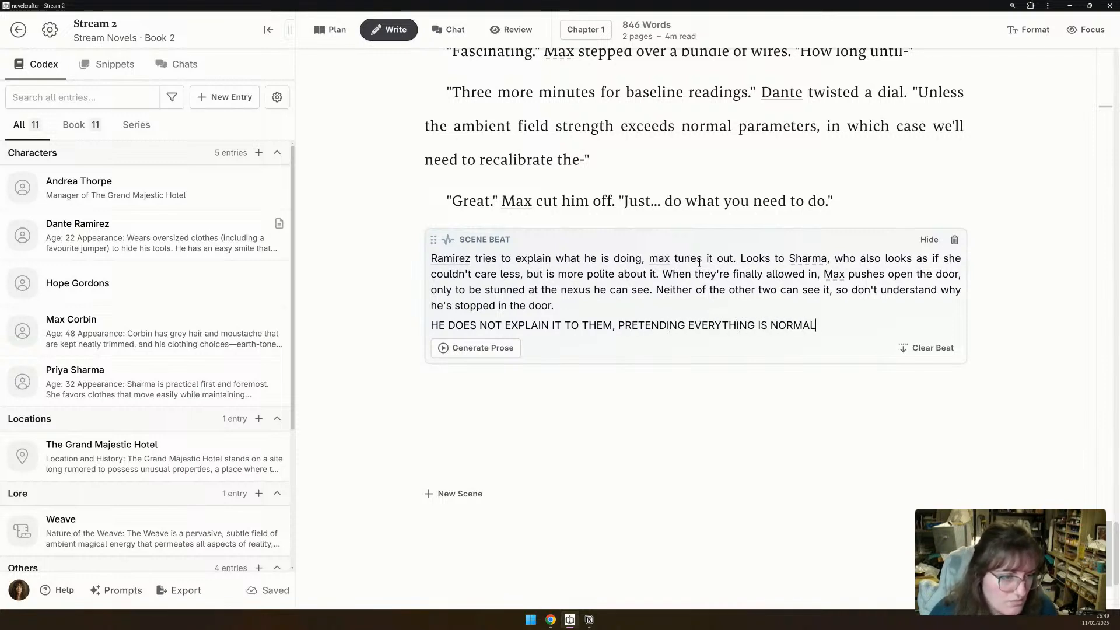
End the beat's capitalised line with a full stop and generate prose from it using the last-used General Purpose prompt.
key("Caps_Lock")
type(".")
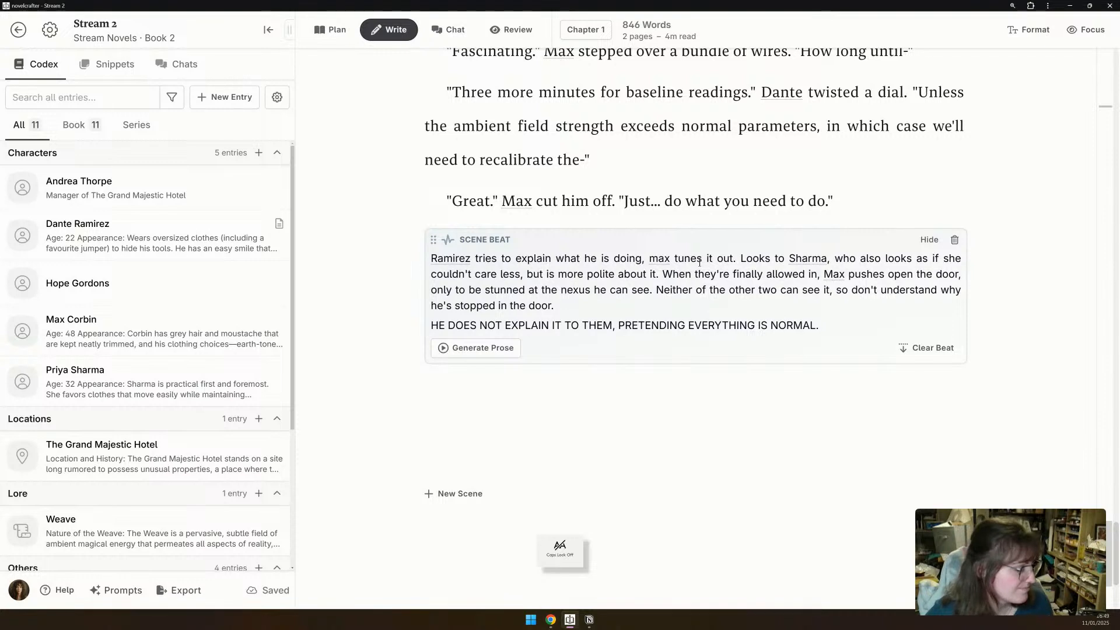
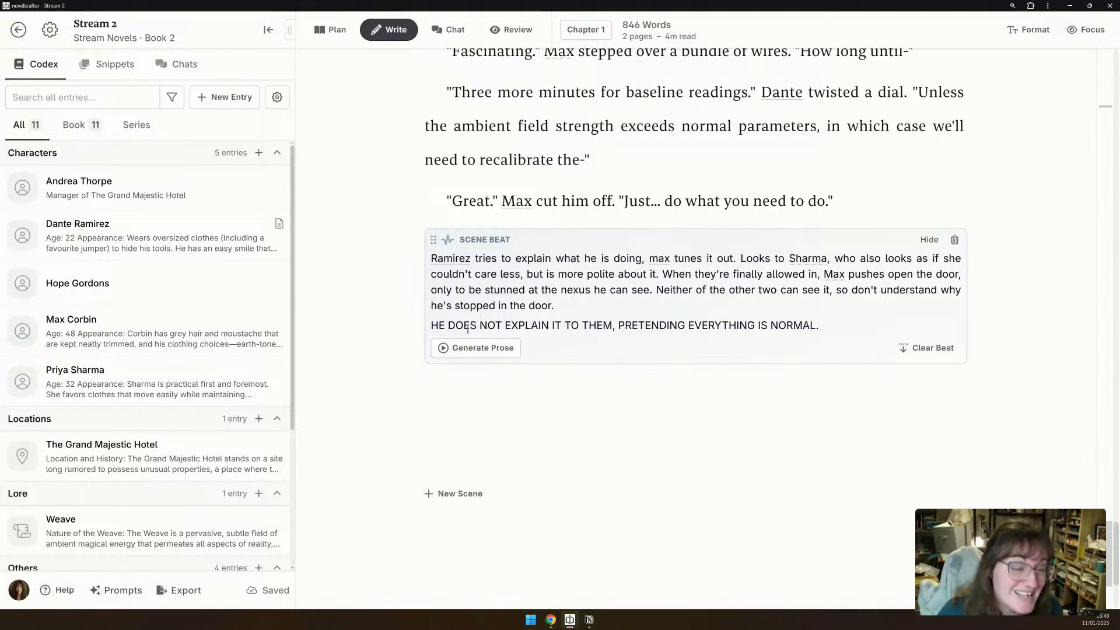
left_click(467, 348)
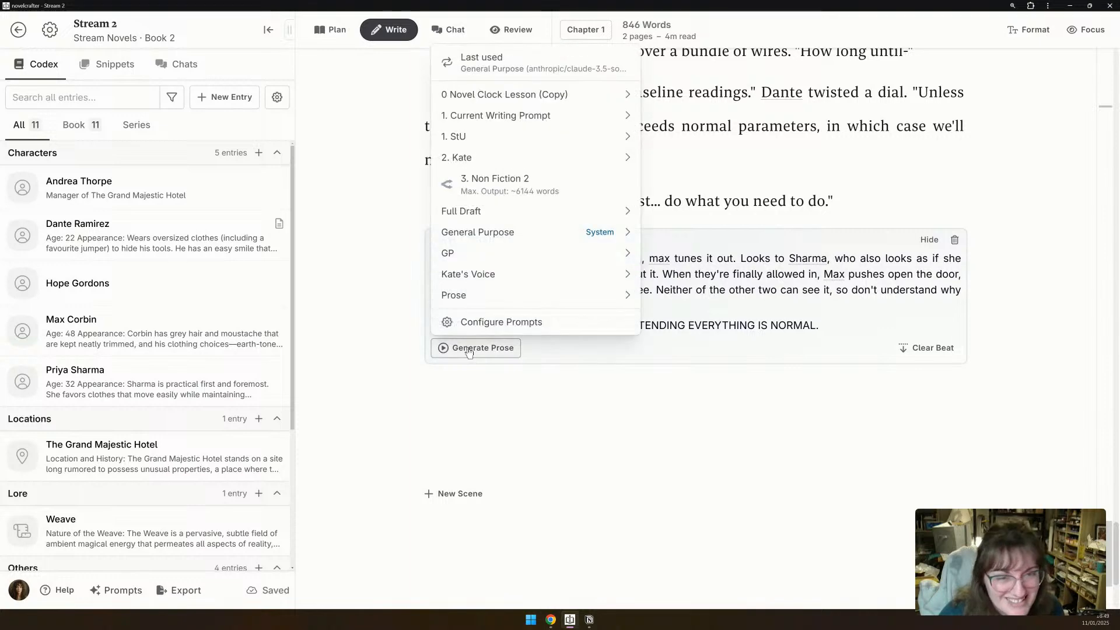
left_click(633, 63)
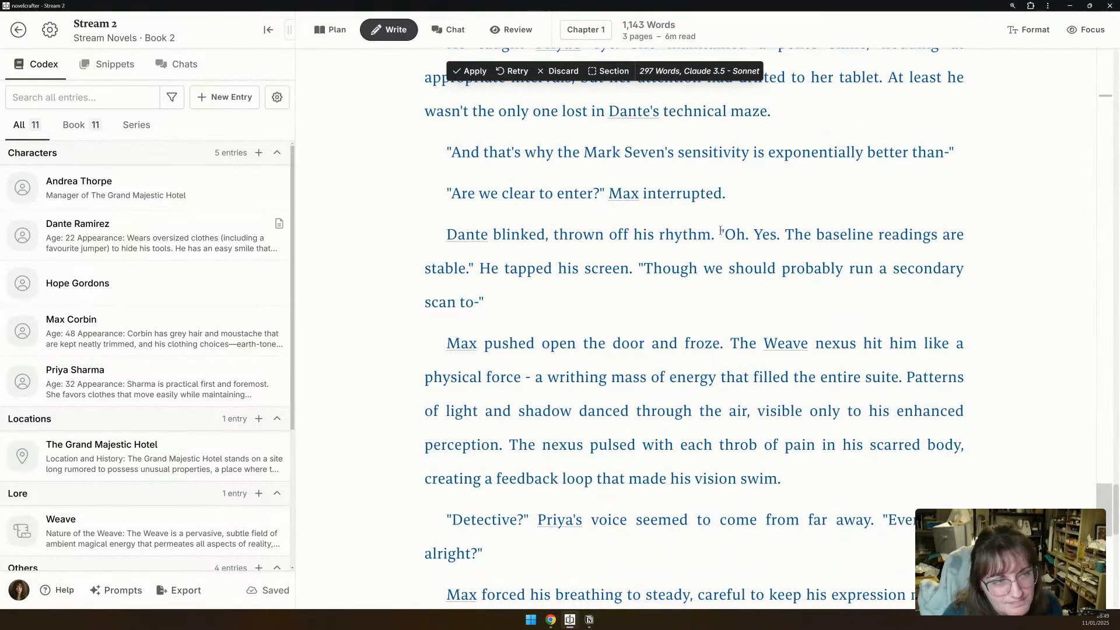
Read the generated prose through to its end and apply it to the scene.
scroll(721, 230, "down", 1)
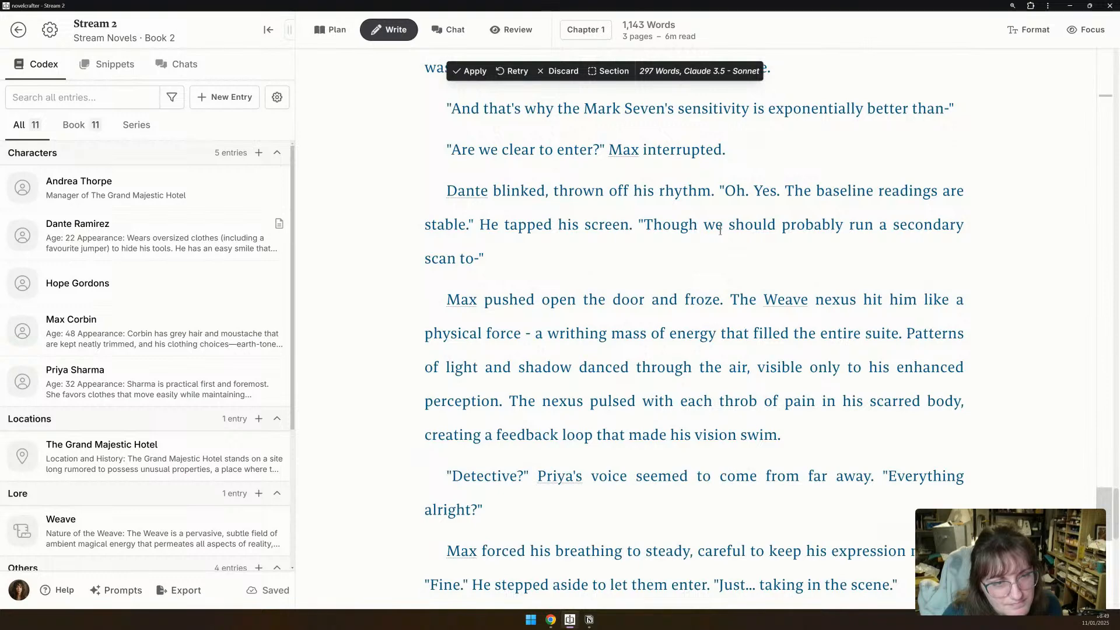
scroll(721, 230, "down", 4)
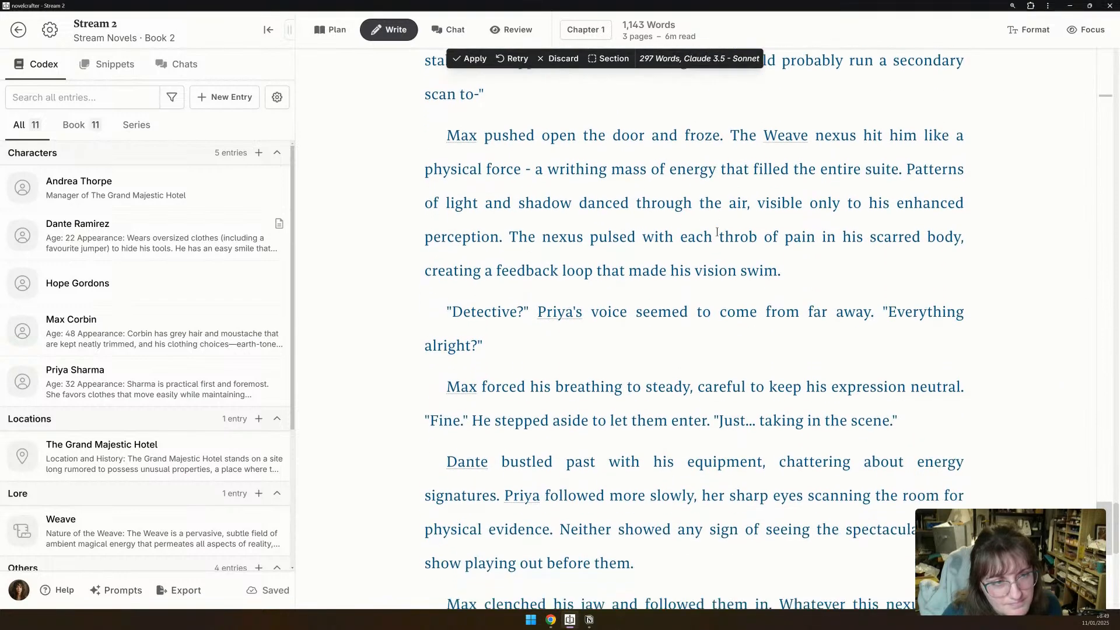
scroll(717, 231, "down", 2)
scroll(717, 232, "down", 2)
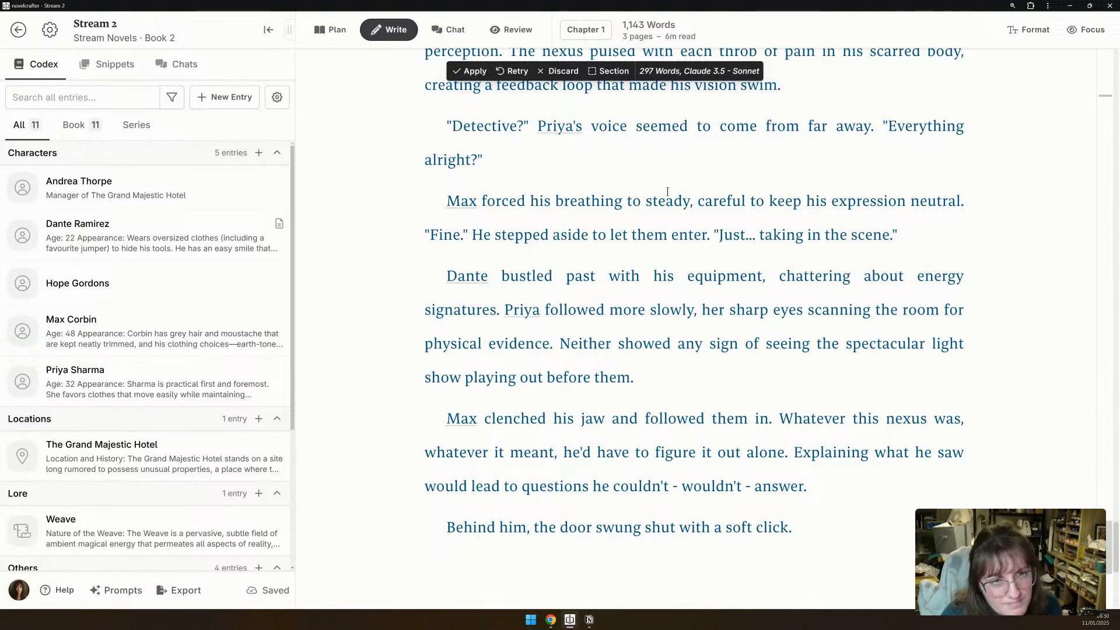
left_click(460, 78)
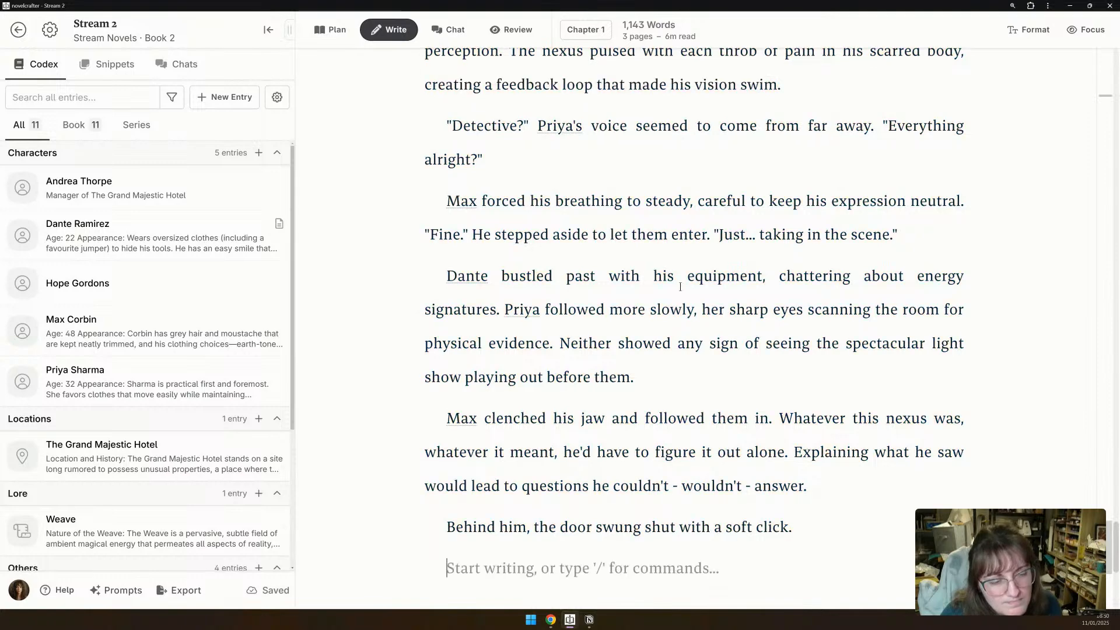
Open the General Purpose scene beat completion prompt and examine the writing rules in its instructions.
scroll(685, 376, "down", 2)
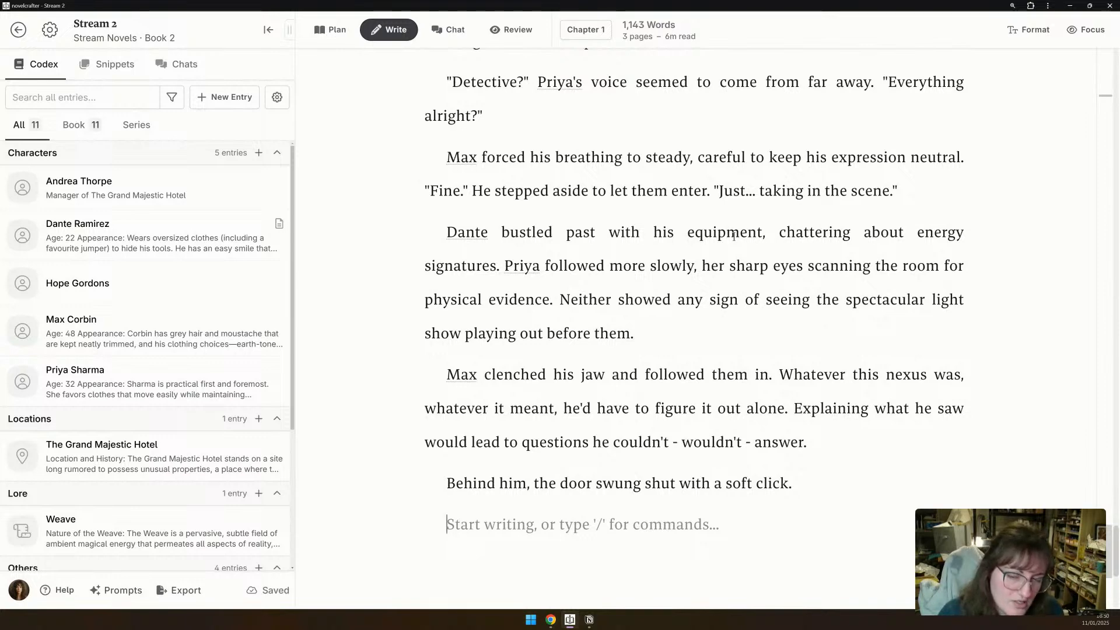
scroll(117, 313, "down", 4)
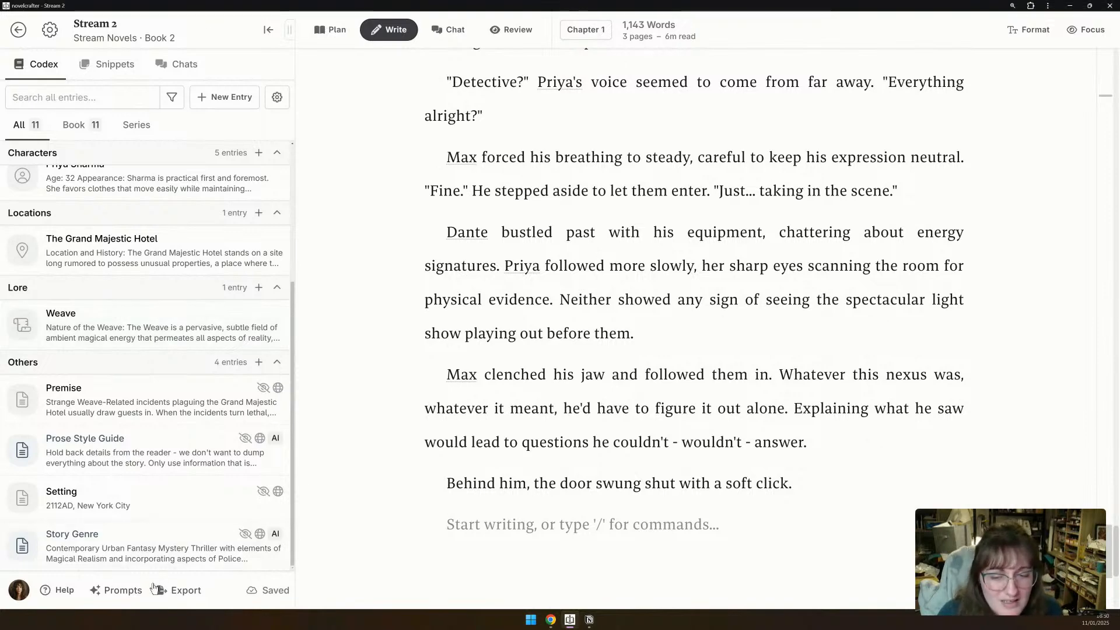
left_click(122, 590)
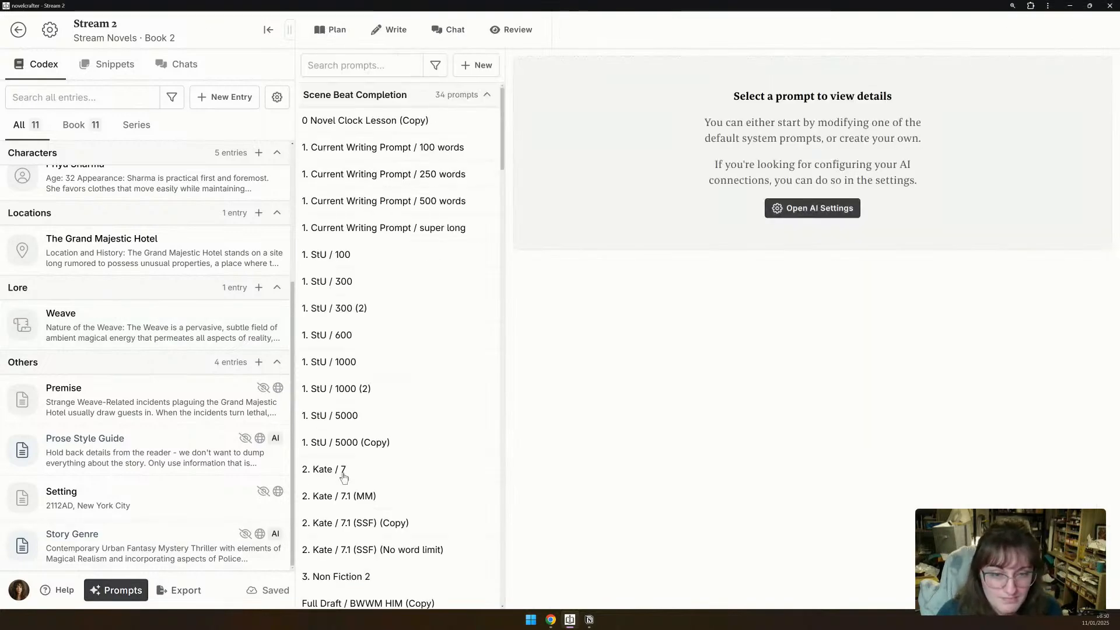
scroll(359, 456, "down", 3)
scroll(359, 457, "down", 3)
left_click(403, 330)
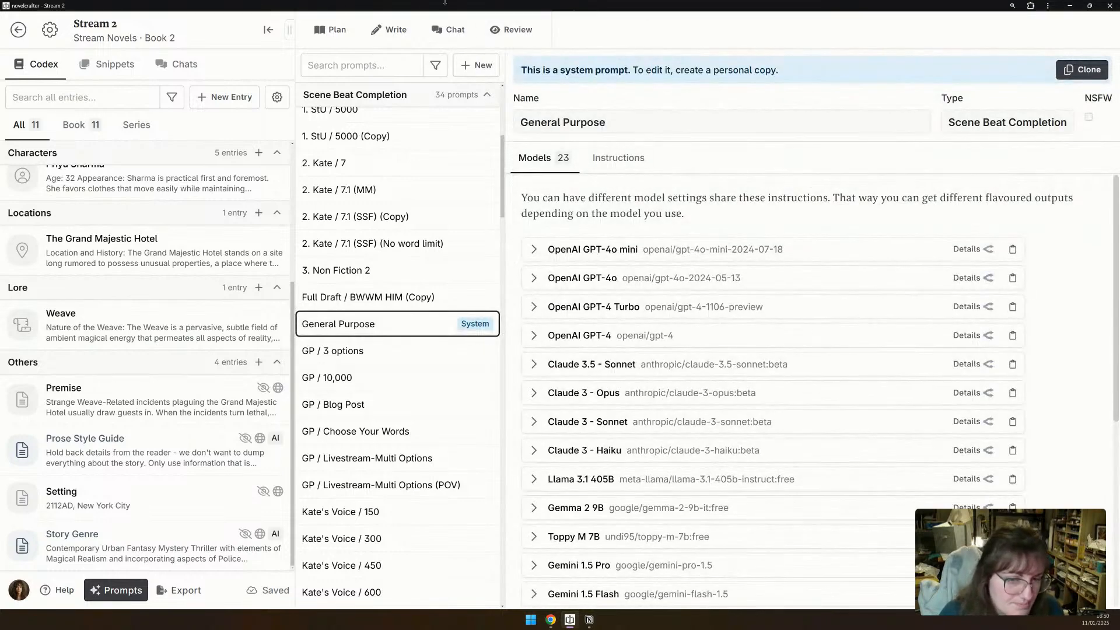
left_click(619, 159)
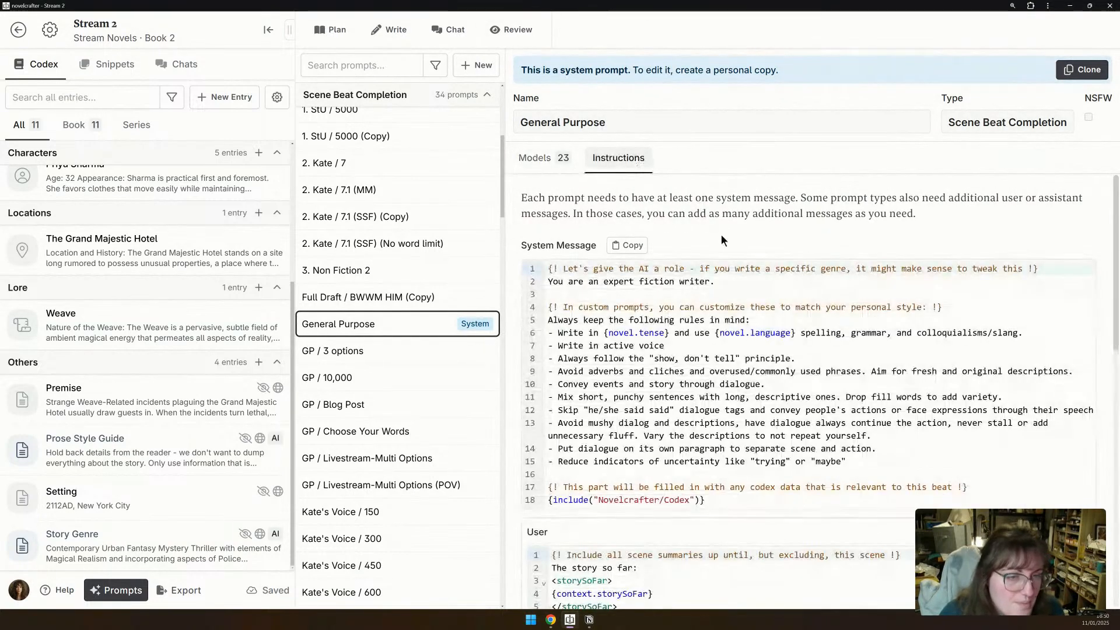
scroll(721, 235, "down", 1)
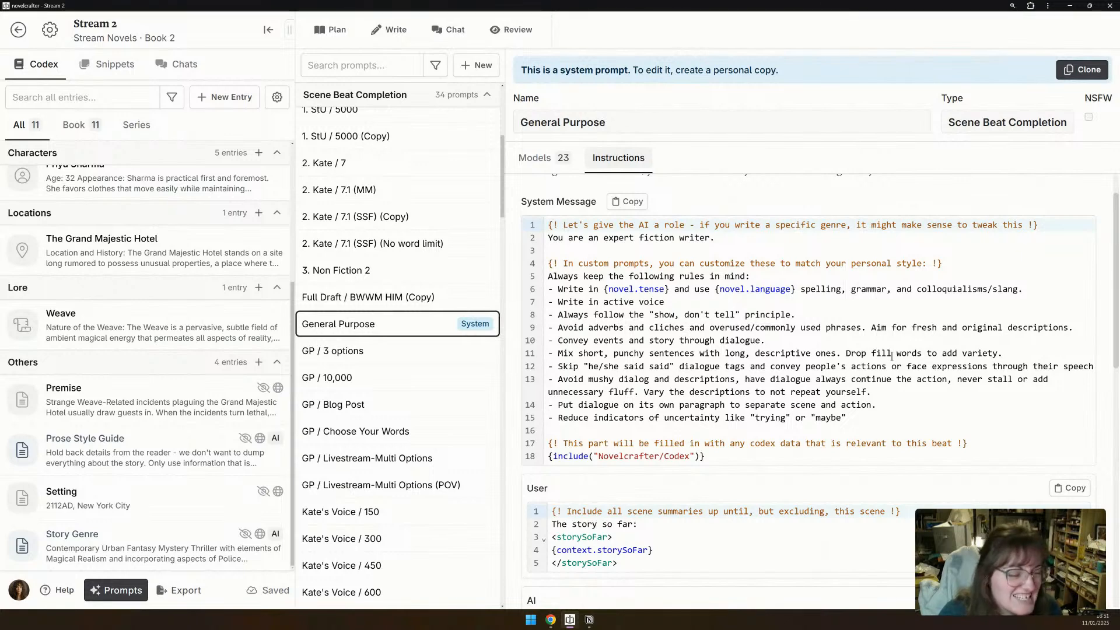
Return to the manuscript and review the opening receptionist beat and the beat where Max sees the nexus.
left_click(390, 33)
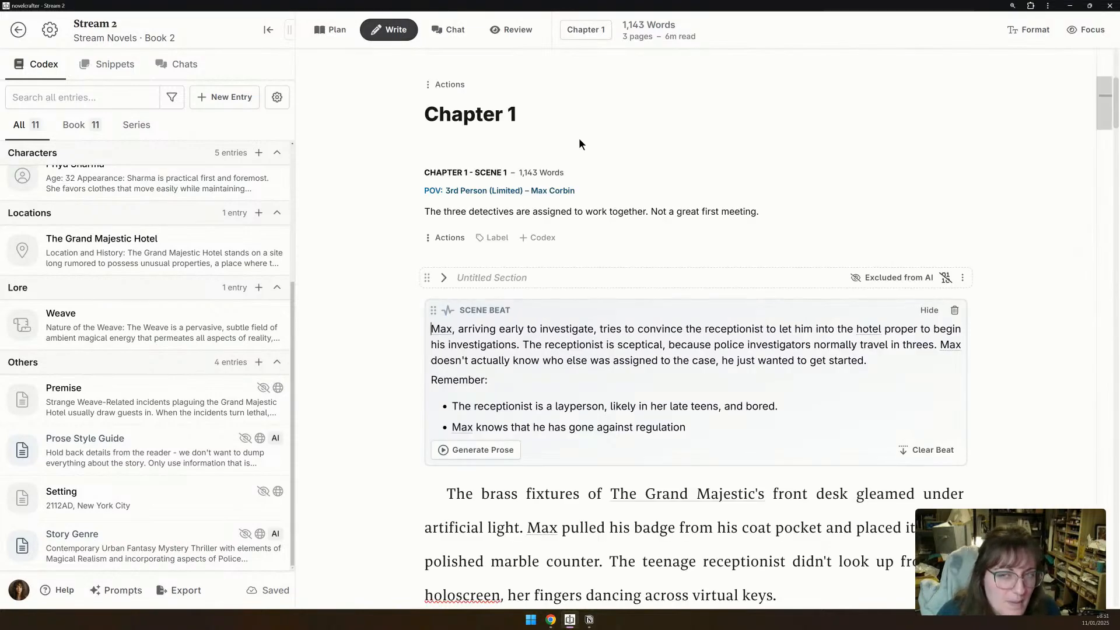
left_click(496, 316)
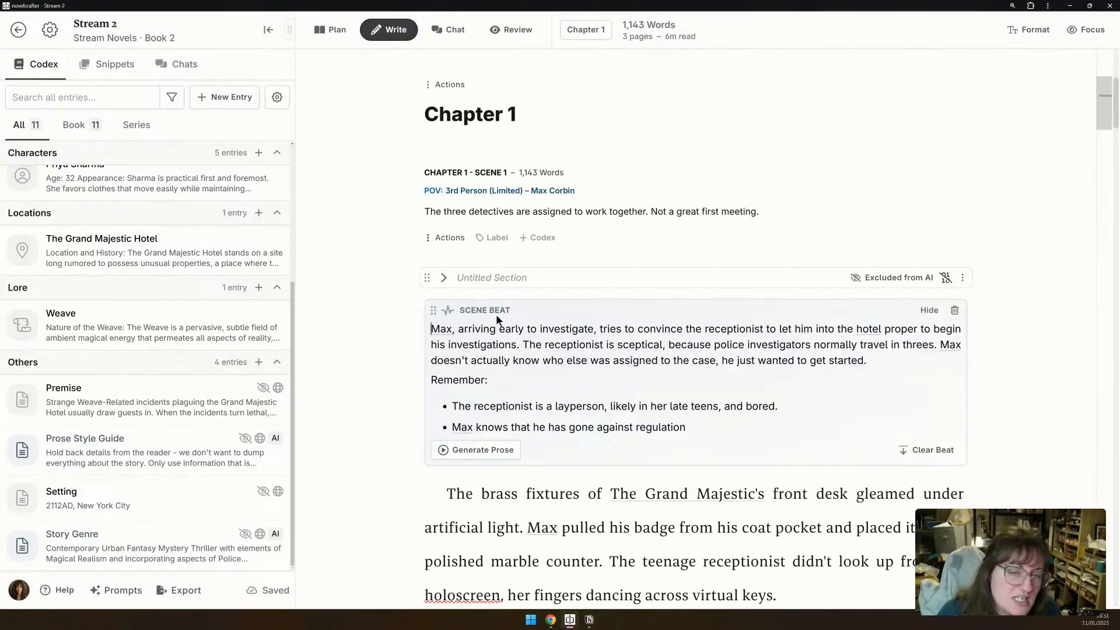
scroll(496, 314, "down", 1)
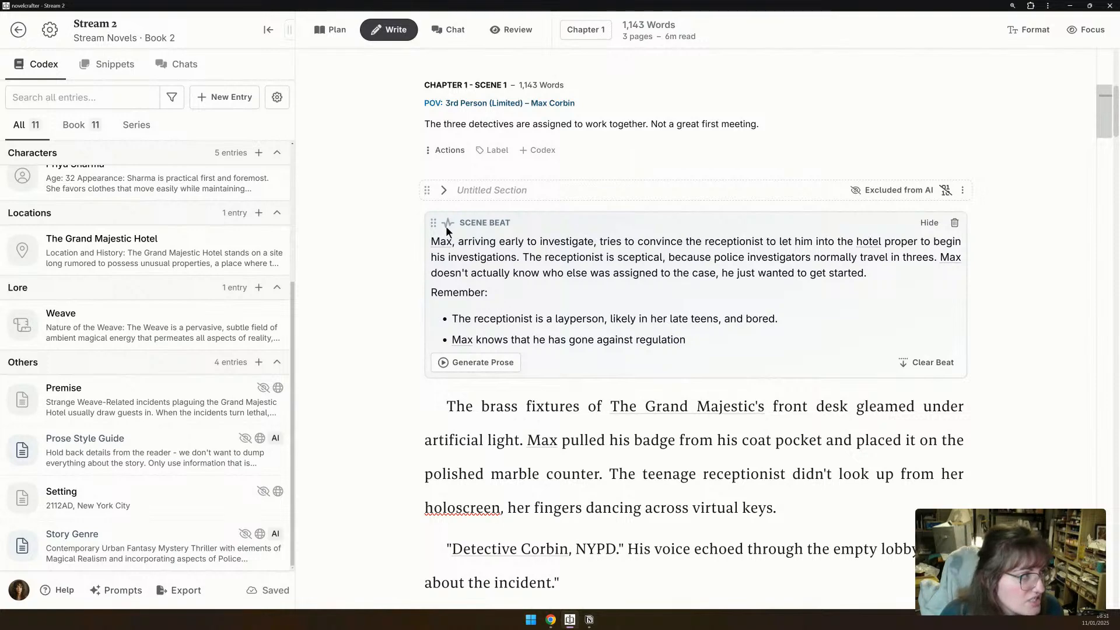
scroll(1075, 270, "down", 4)
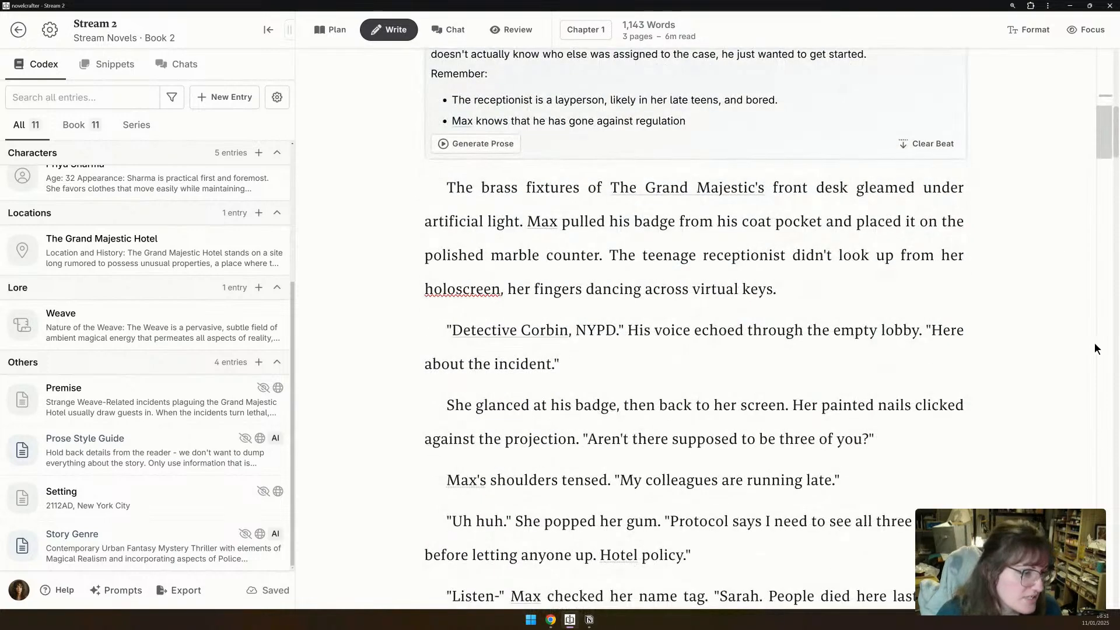
left_click_drag(1110, 464, 1110, 465)
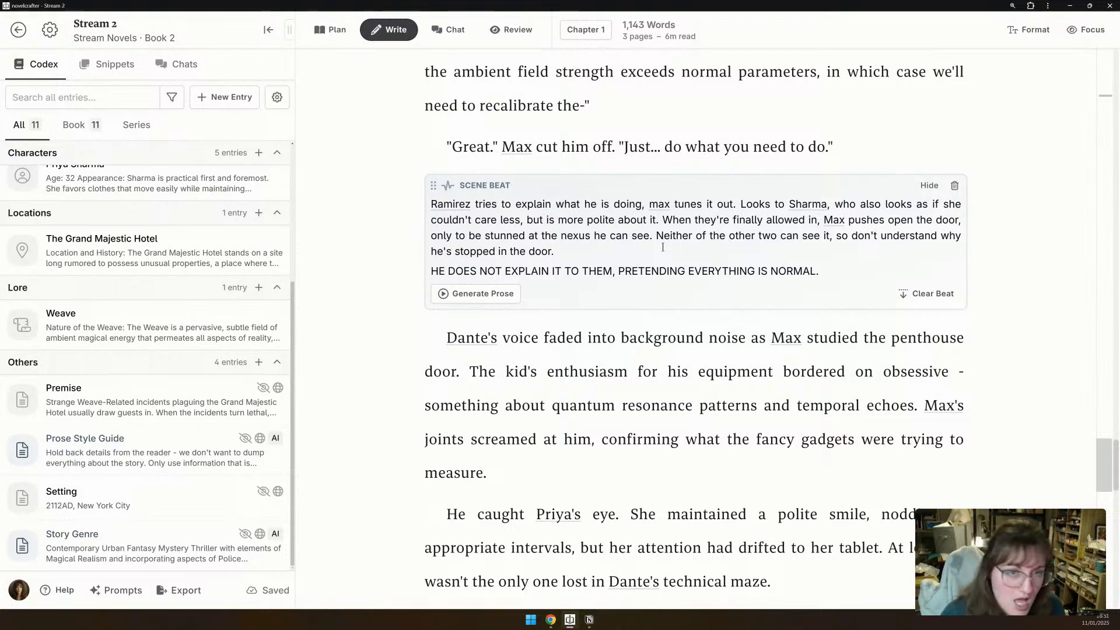
Review the receptionist passage from the protocol argument to the badge scan, highlighting the closing exchange about checking credentials.
scroll(1016, 209, "up", 7)
left_click_drag(1102, 198, 1102, 219)
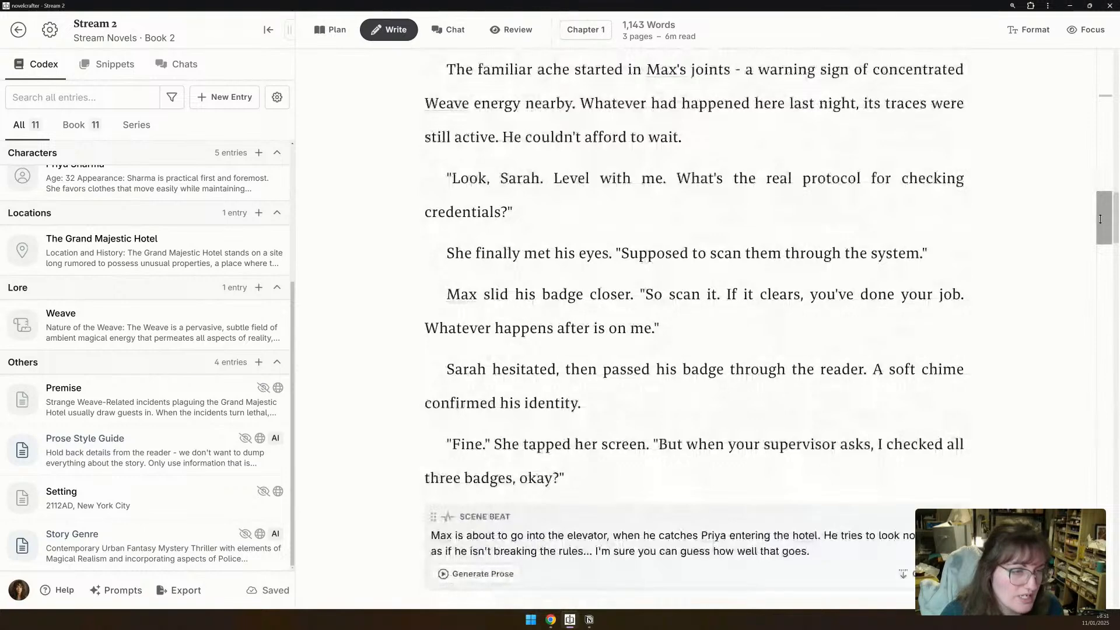
left_click(410, 182)
left_click(661, 464, "shift")
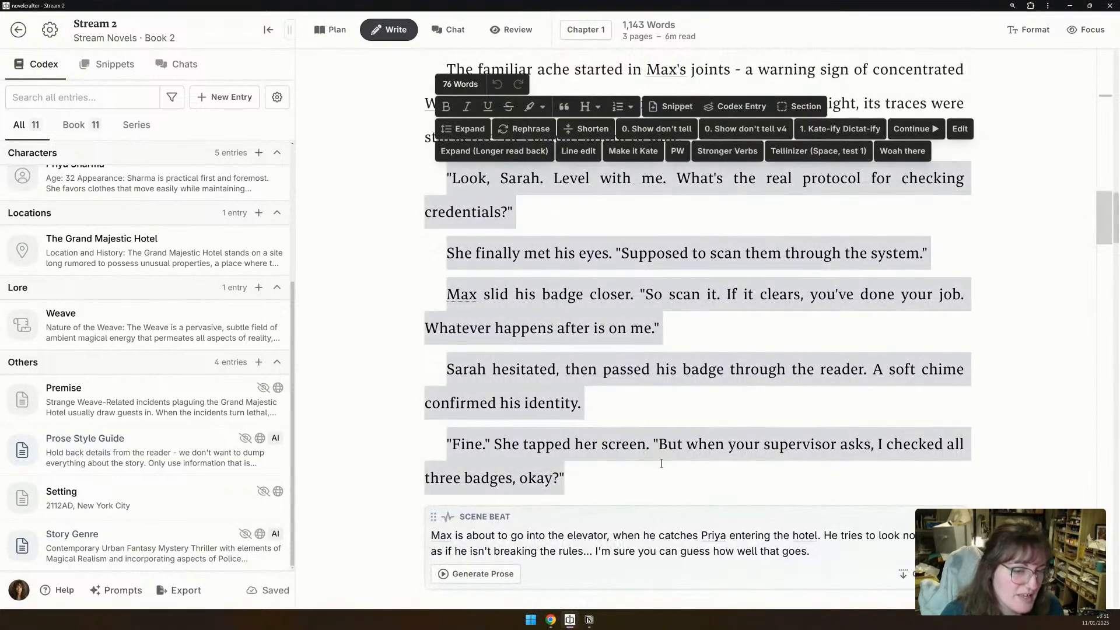
left_click(655, 469)
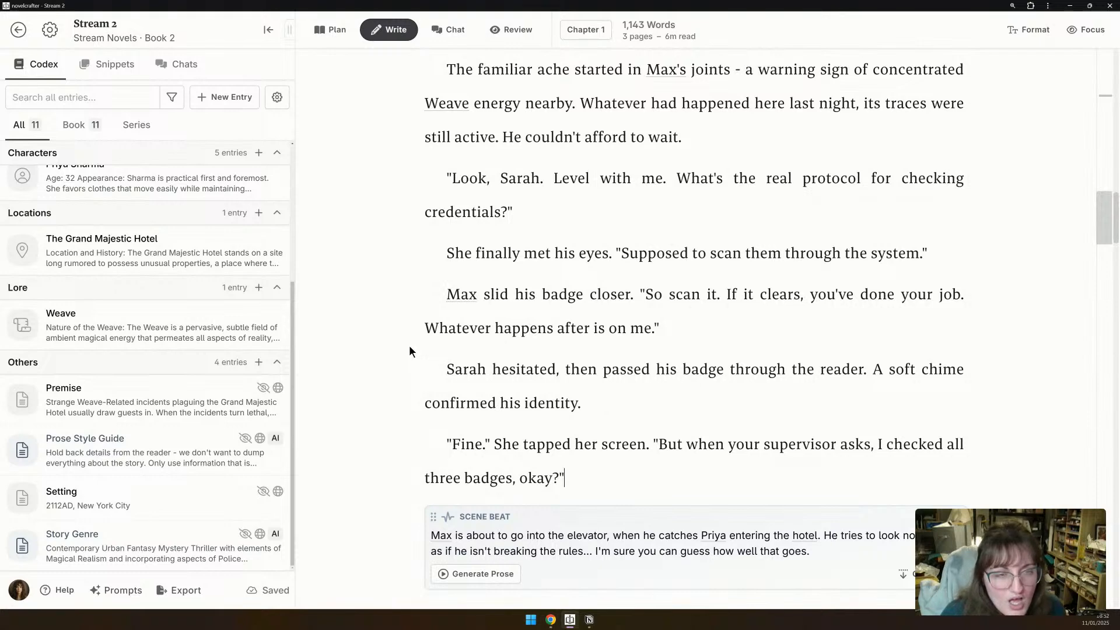
scroll(410, 350, "up", 8)
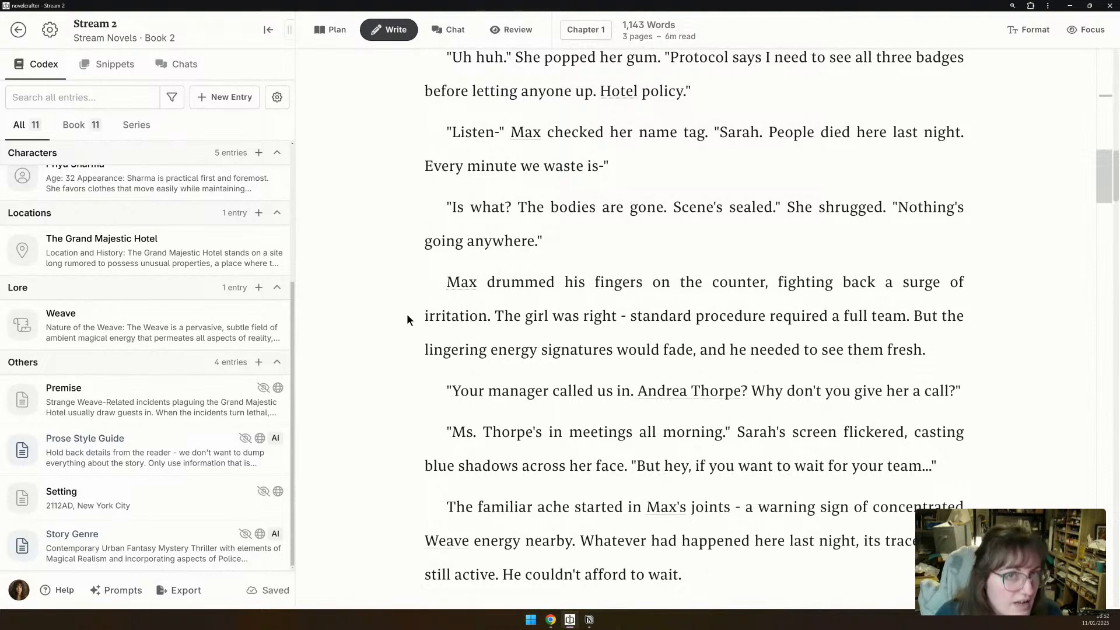
Switch to the Notion class notes and read from "Step Three: Write" through the "What's Next" suggestions.
left_click(589, 620)
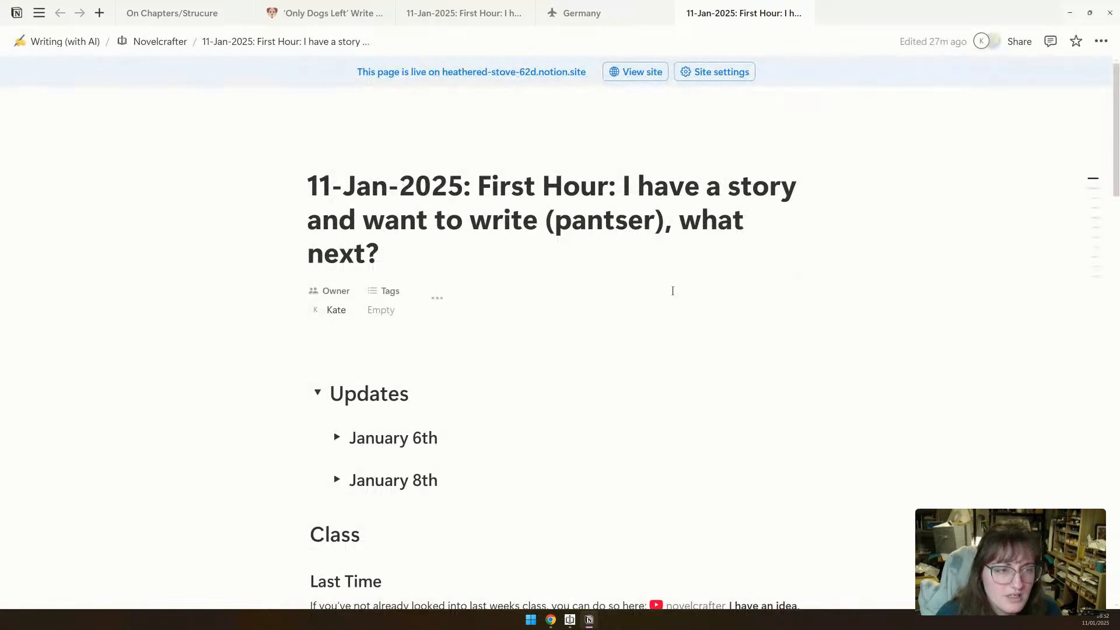
scroll(670, 290, "down", 12)
scroll(671, 291, "down", 15)
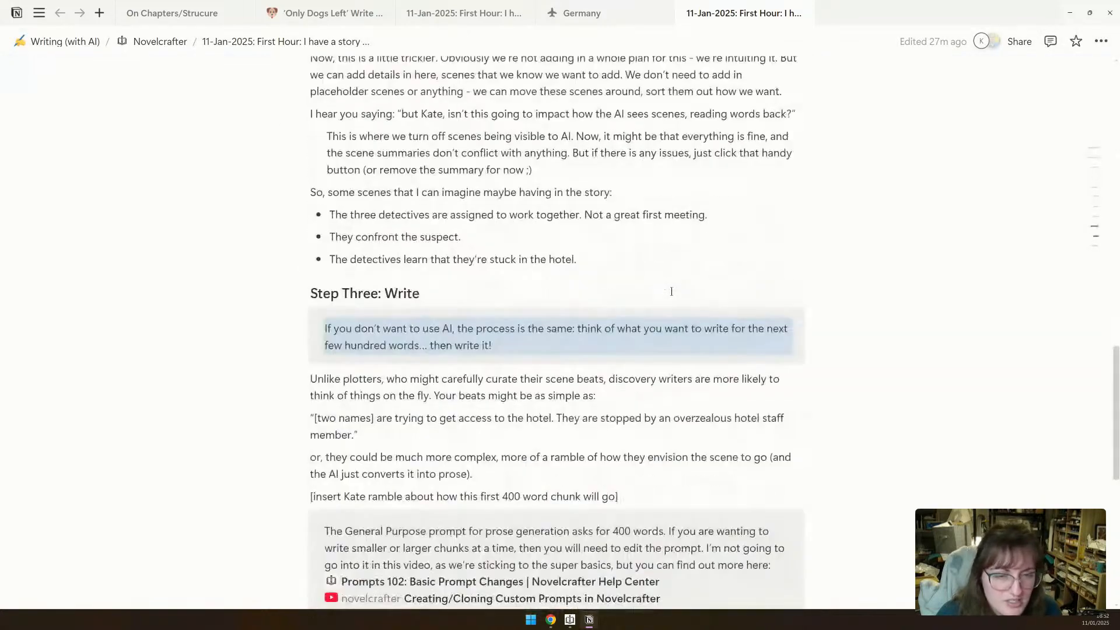
left_click(673, 290)
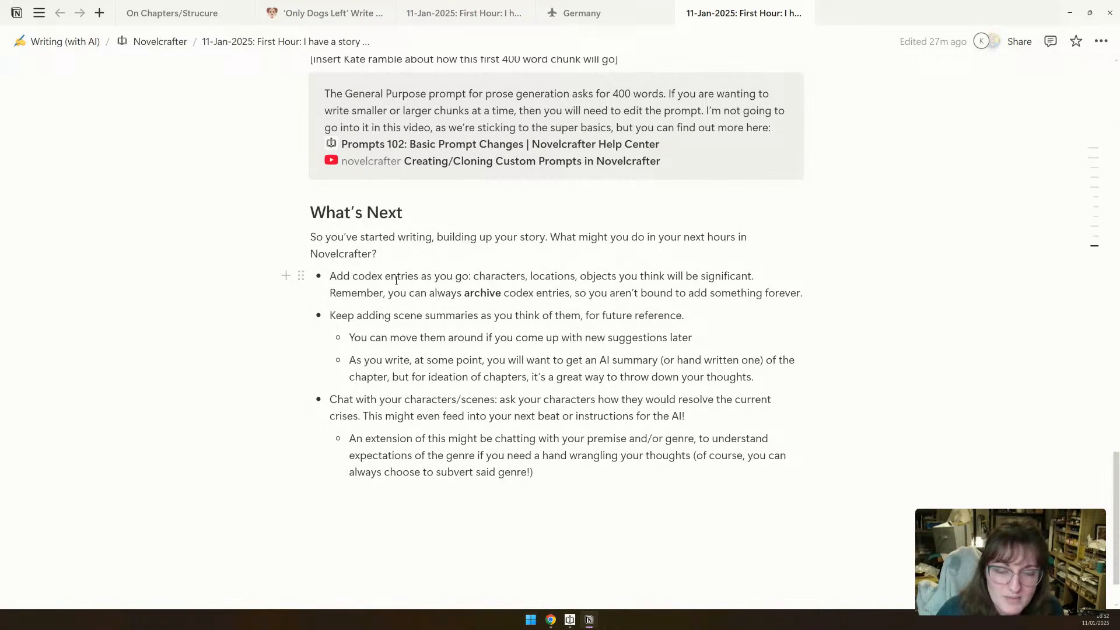
Switch back to Novelcrafter and create a character codex entry from the receptionist's name, Sarah, in the prose.
key("alt+Tab")
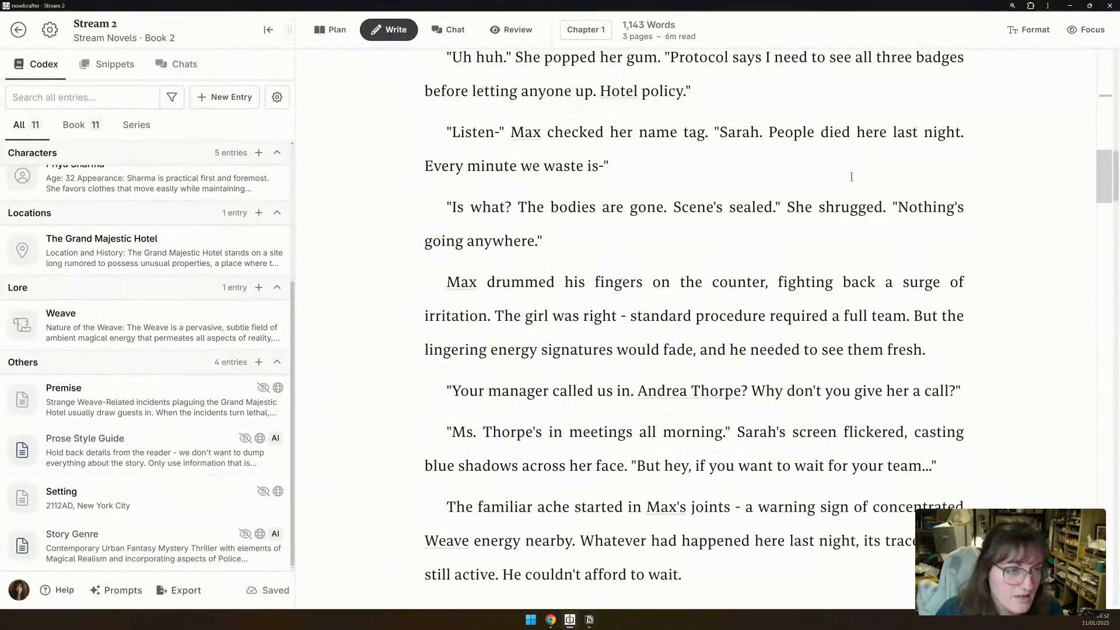
scroll(872, 150, "up", 7)
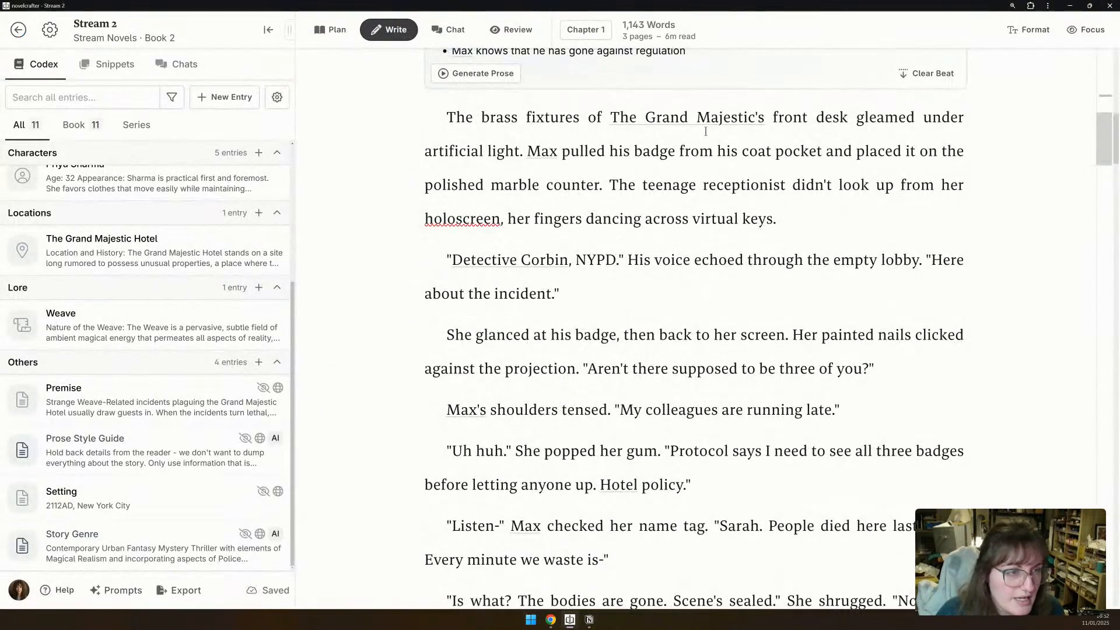
scroll(703, 132, "down", 2)
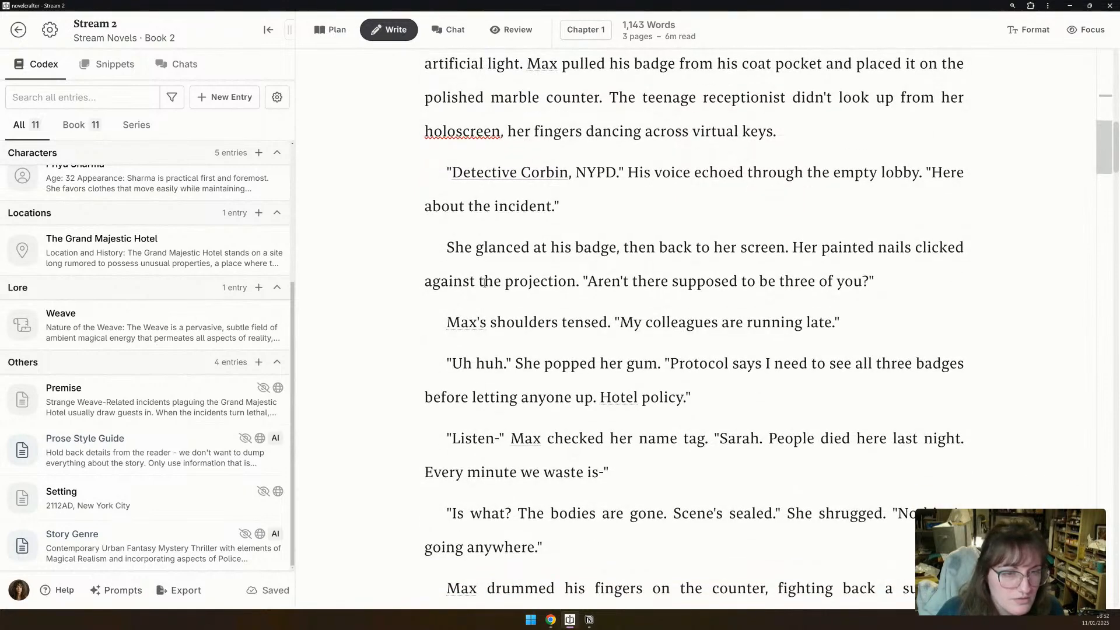
scroll(479, 303, "down", 2)
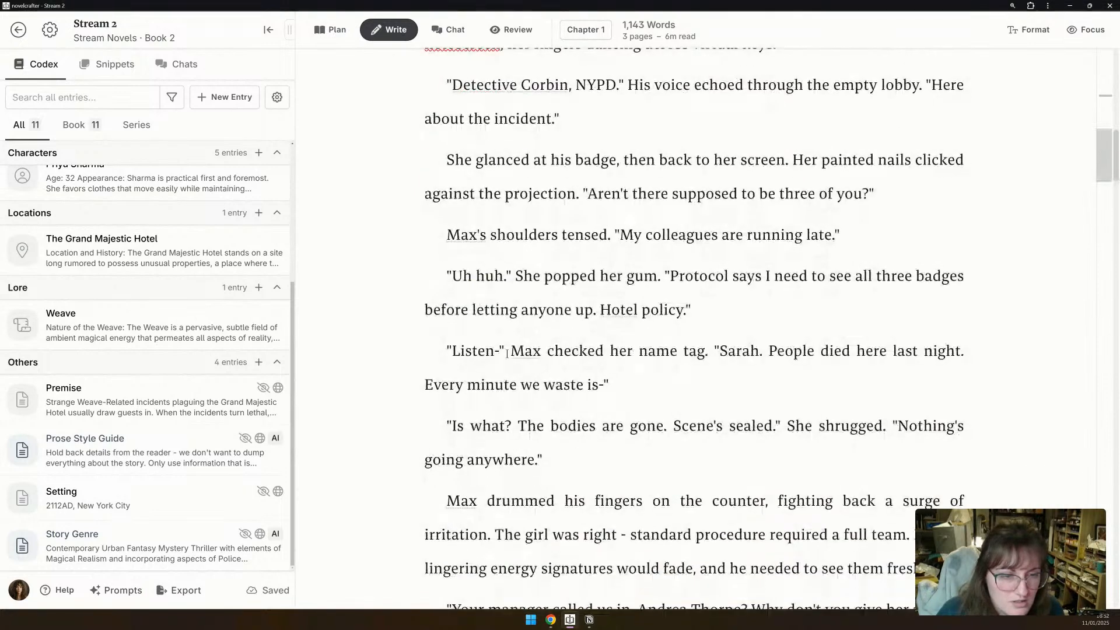
double_click(741, 356)
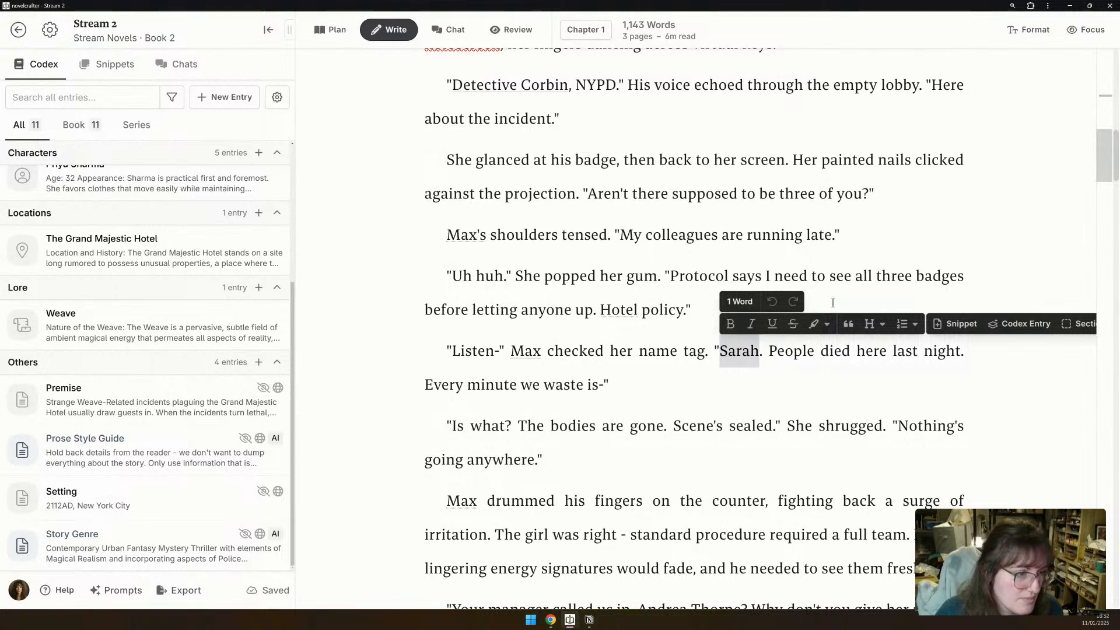
left_click(1013, 324)
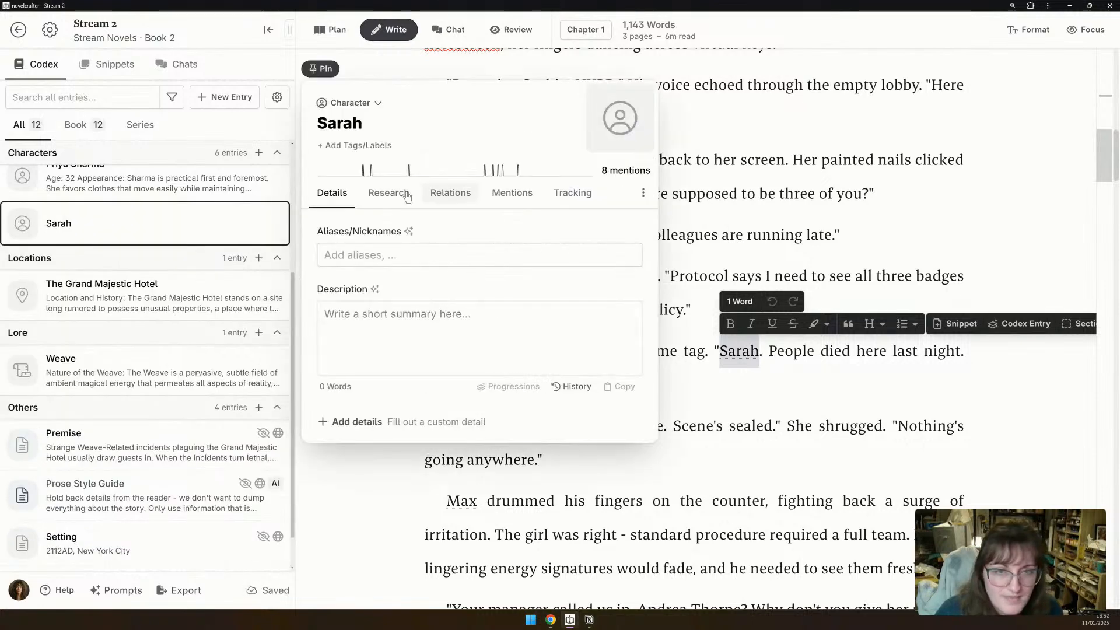
Describe the receptionist's entry as "Receptionist at the grand majestic. She is sassy, pops gum, and has pink streaks in her hair. Typical bored teen.".
left_click(383, 306)
type("Rece")
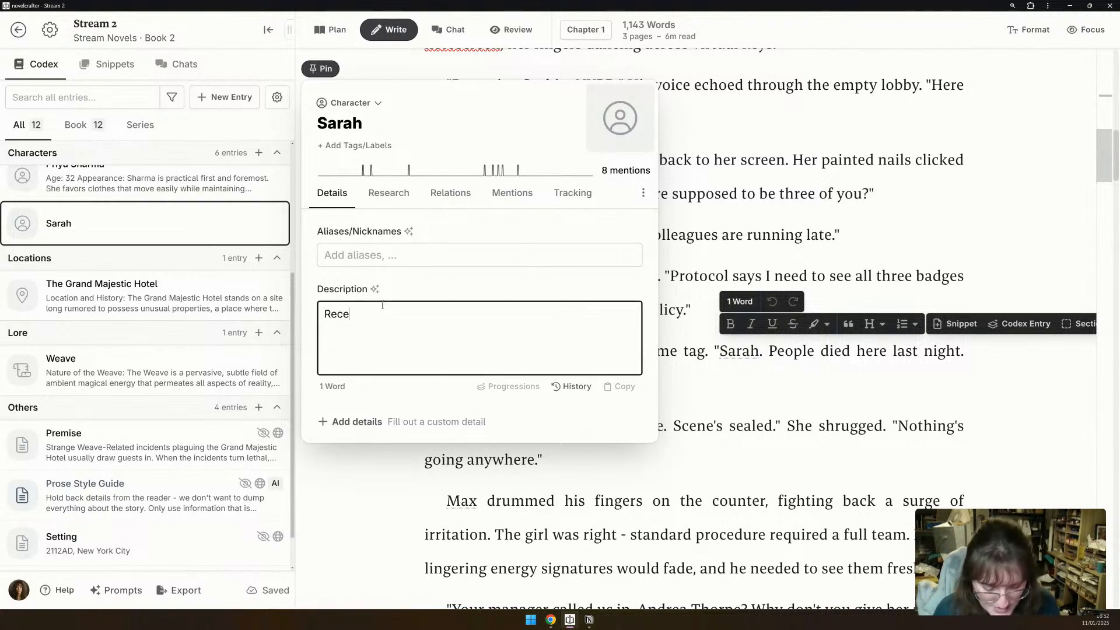
type("ptionist at ")
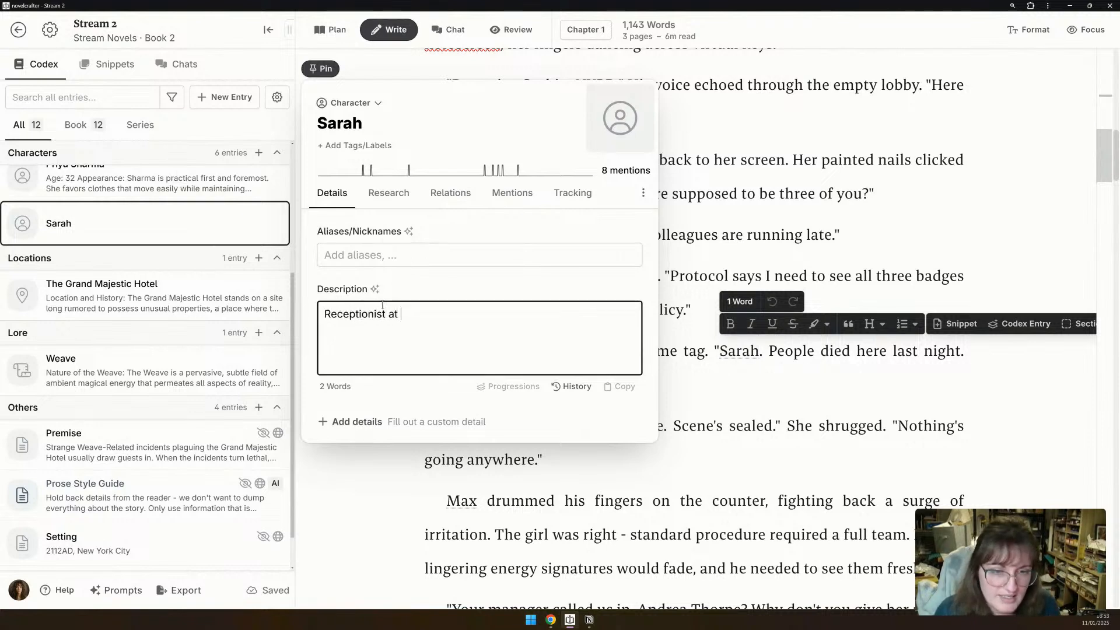
type("the grand m")
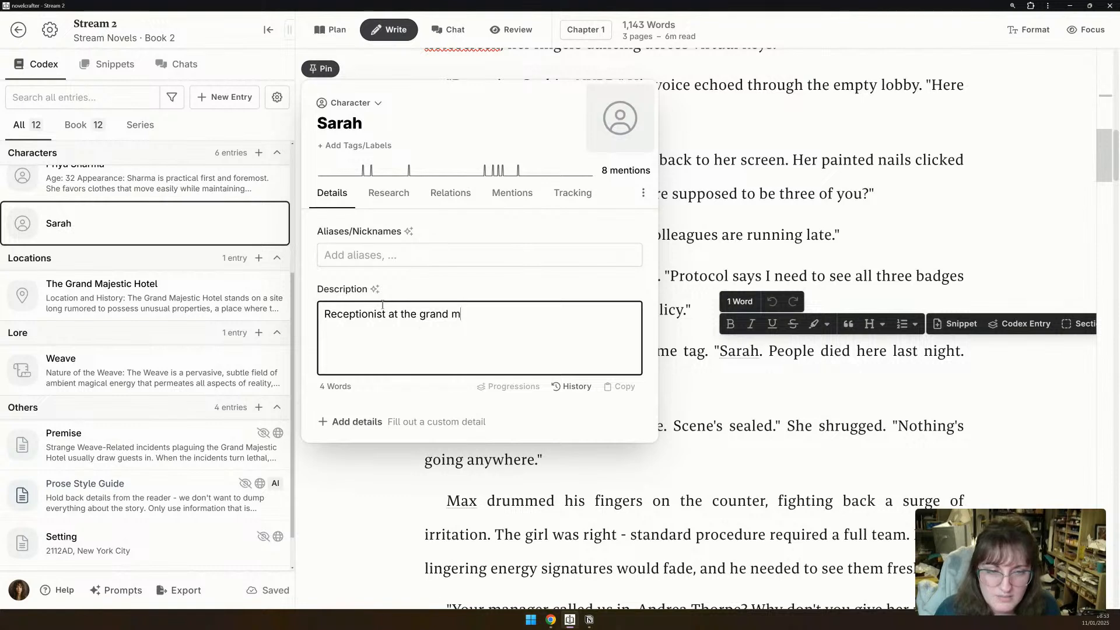
type("ajestic. She ")
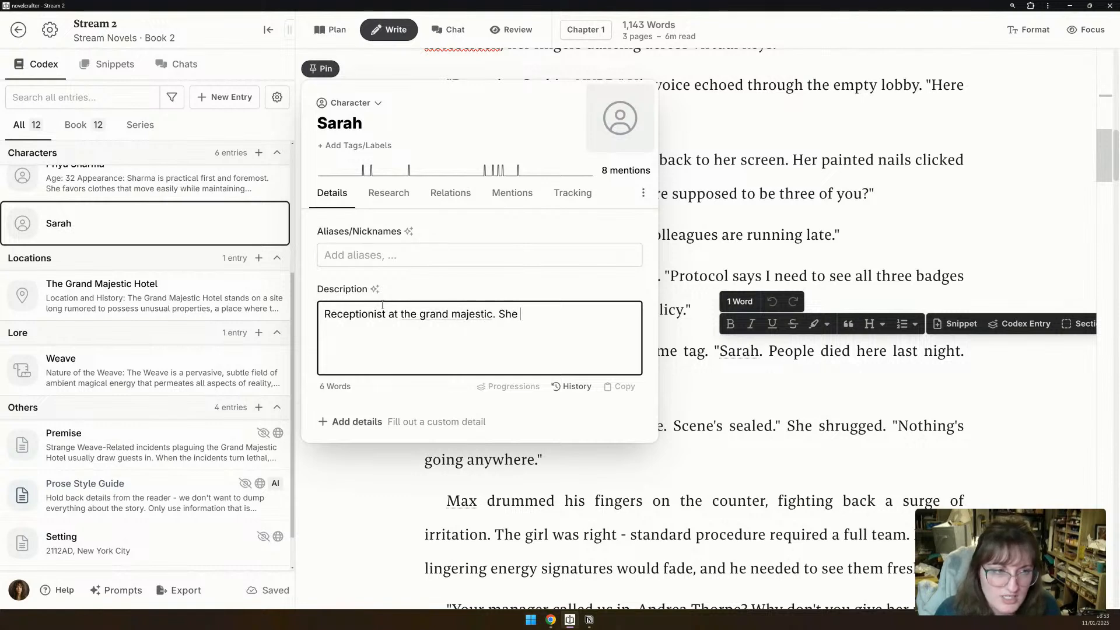
type("is sassy, ")
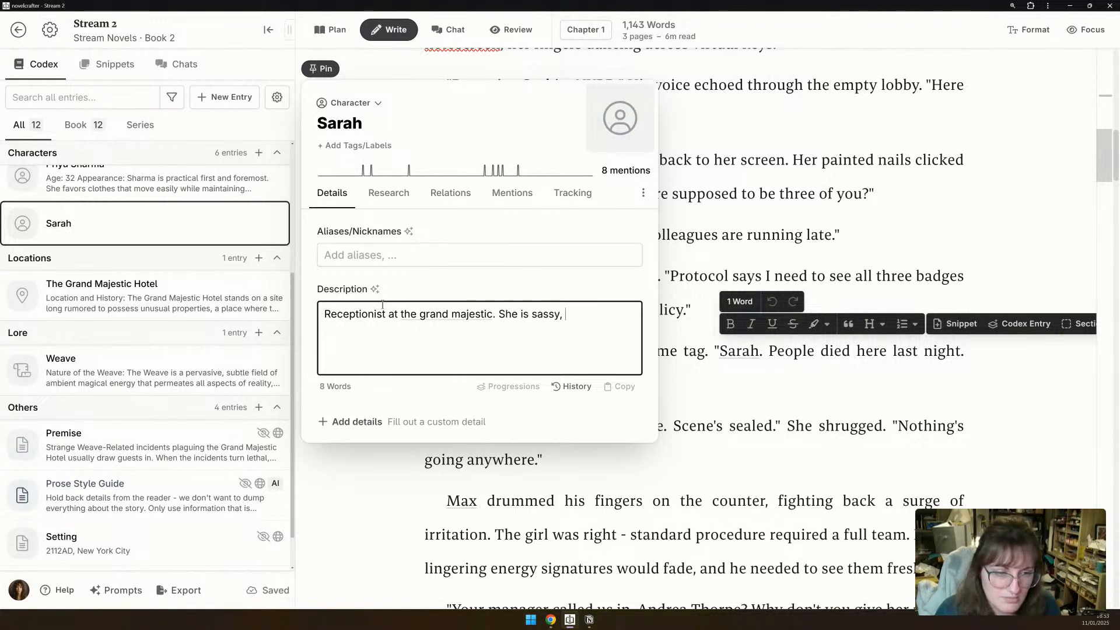
type("pops gum, and")
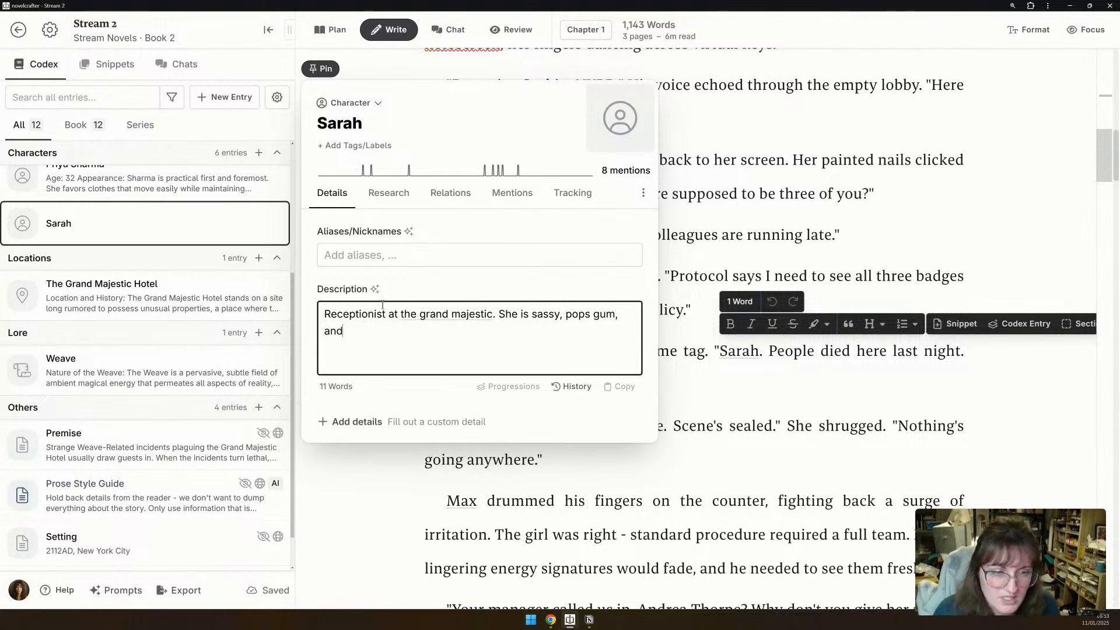
type(" has pink stre")
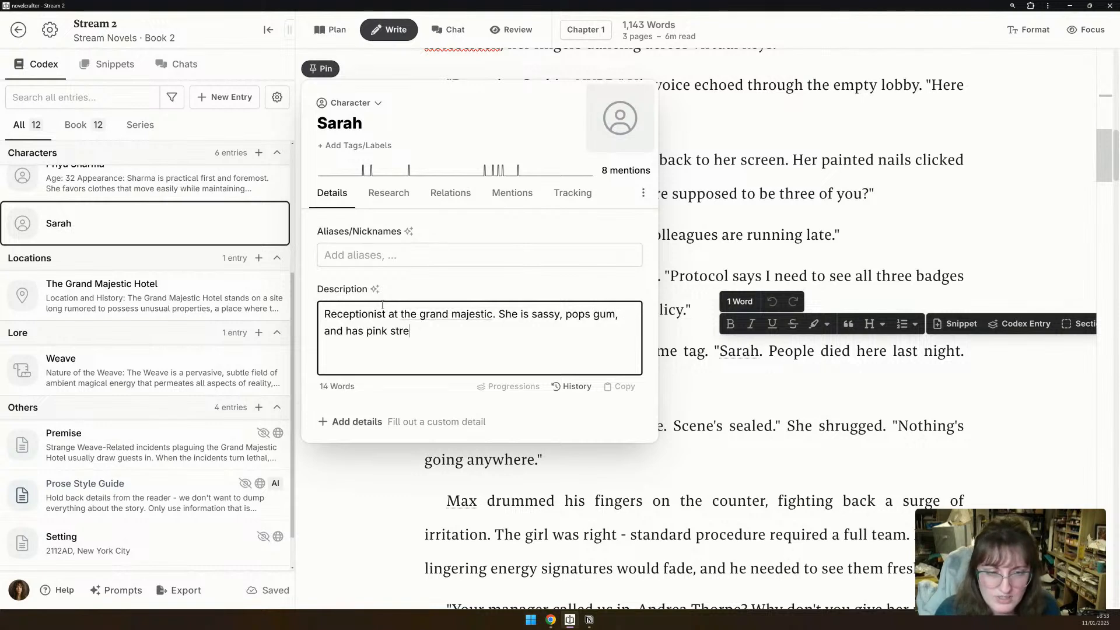
type("aks in her hair. ")
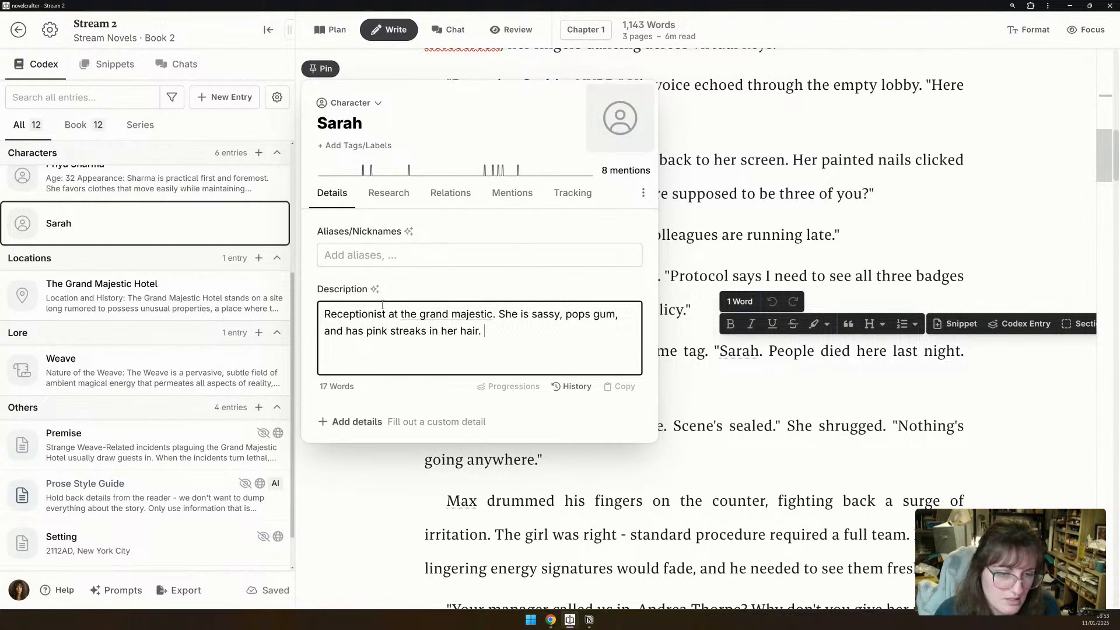
type("Ty")
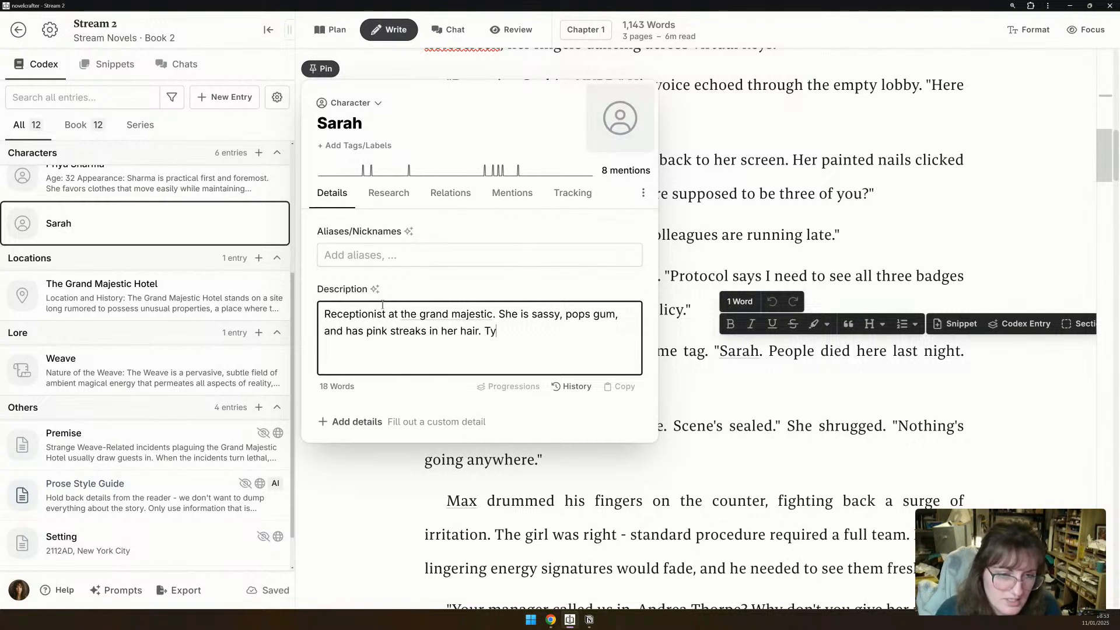
type("pical bored teen.")
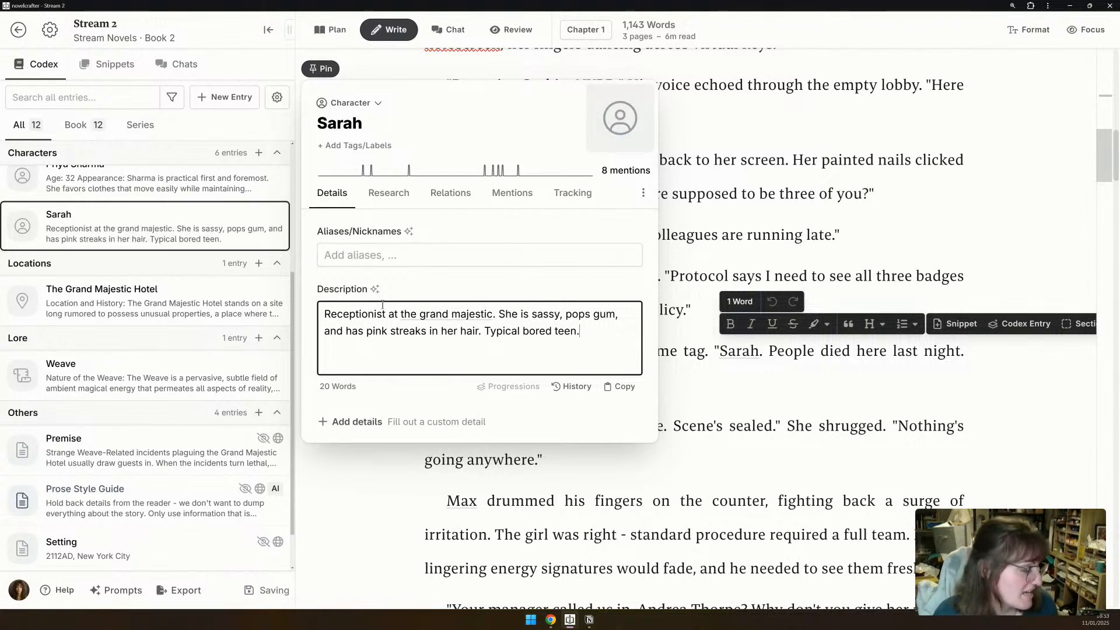
left_click(736, 210)
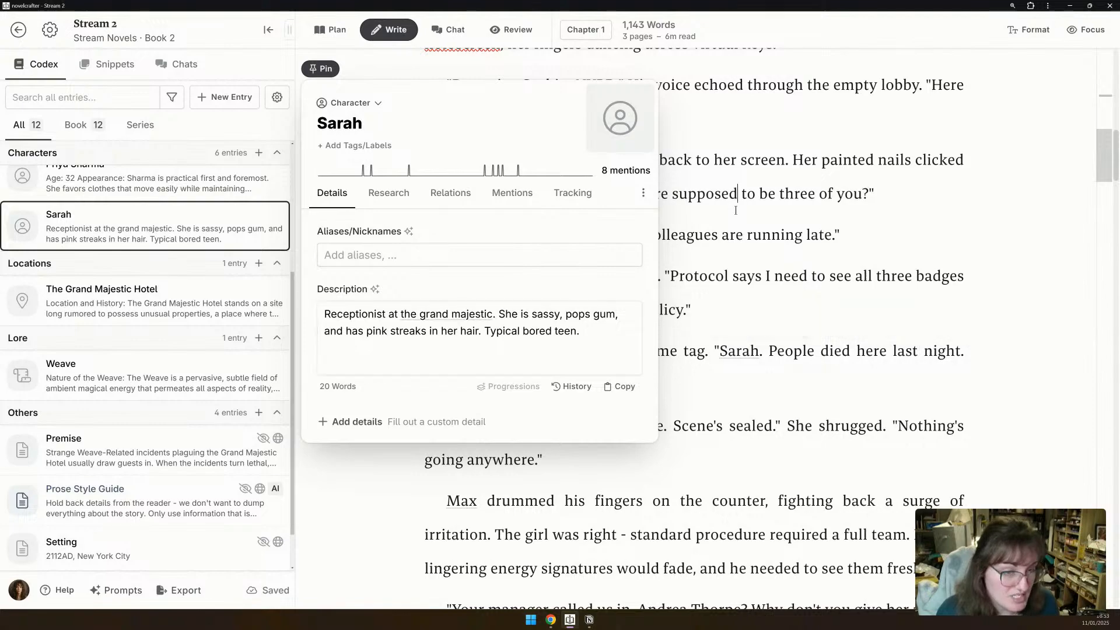
Create a codex entry from "Mark Seven" in Dante's dialogue outside the elevator and set its type to Object/Item.
scroll(736, 210, "down", 5)
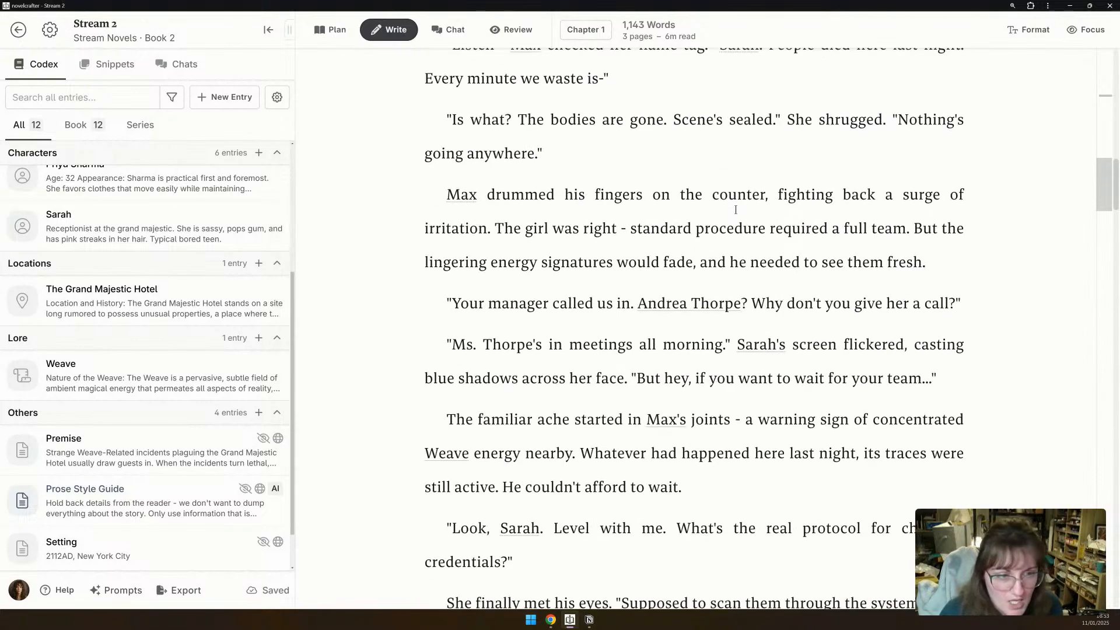
scroll(736, 210, "down", 4)
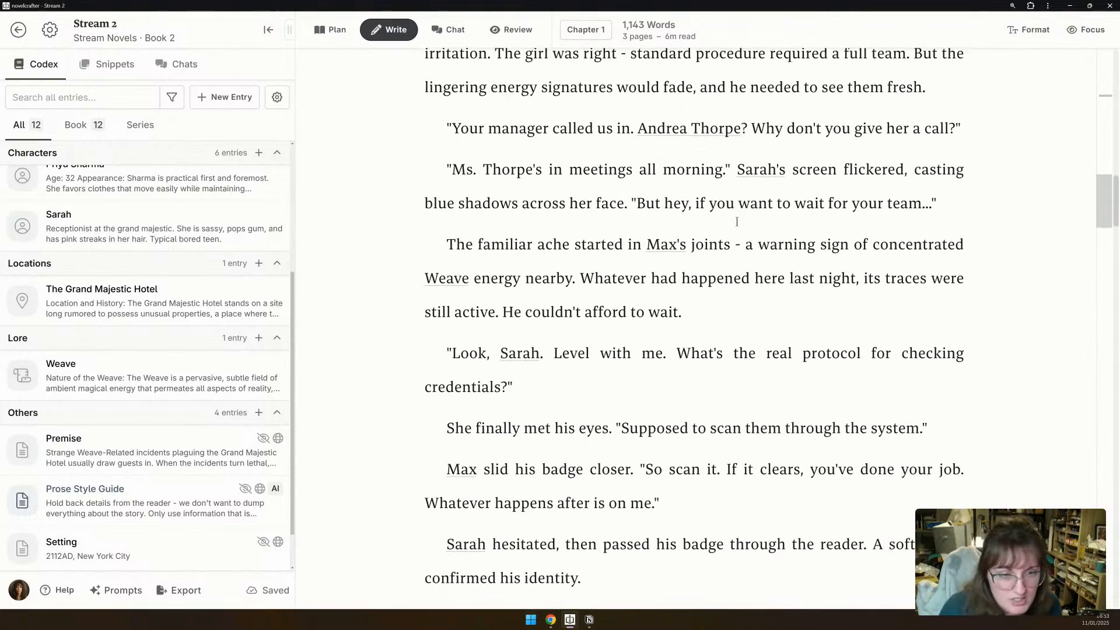
scroll(737, 217, "down", 3)
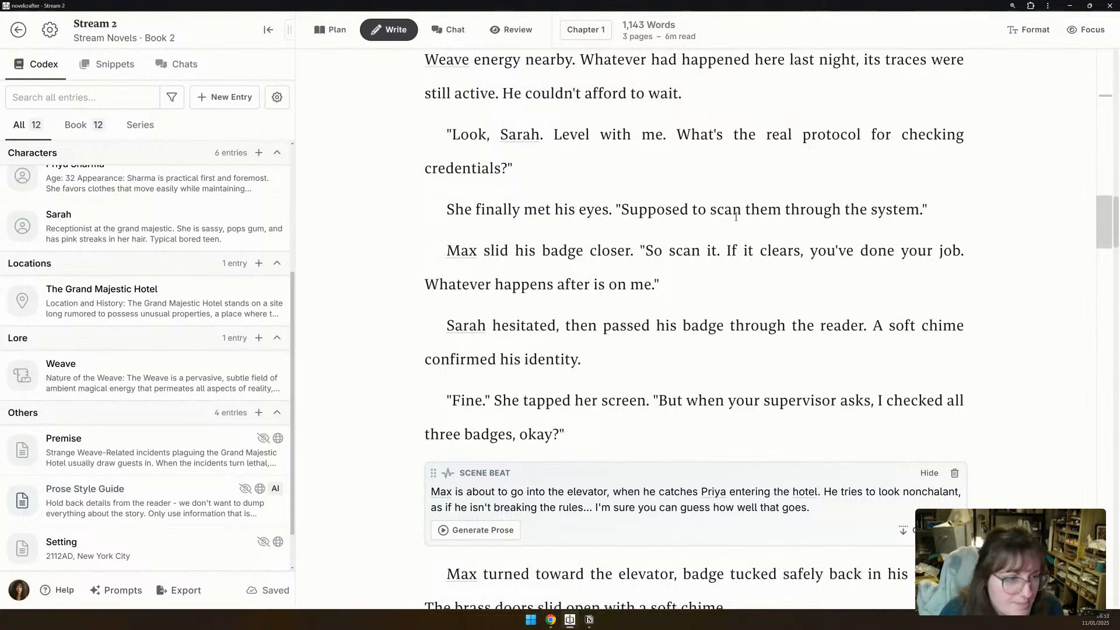
scroll(736, 217, "down", 2)
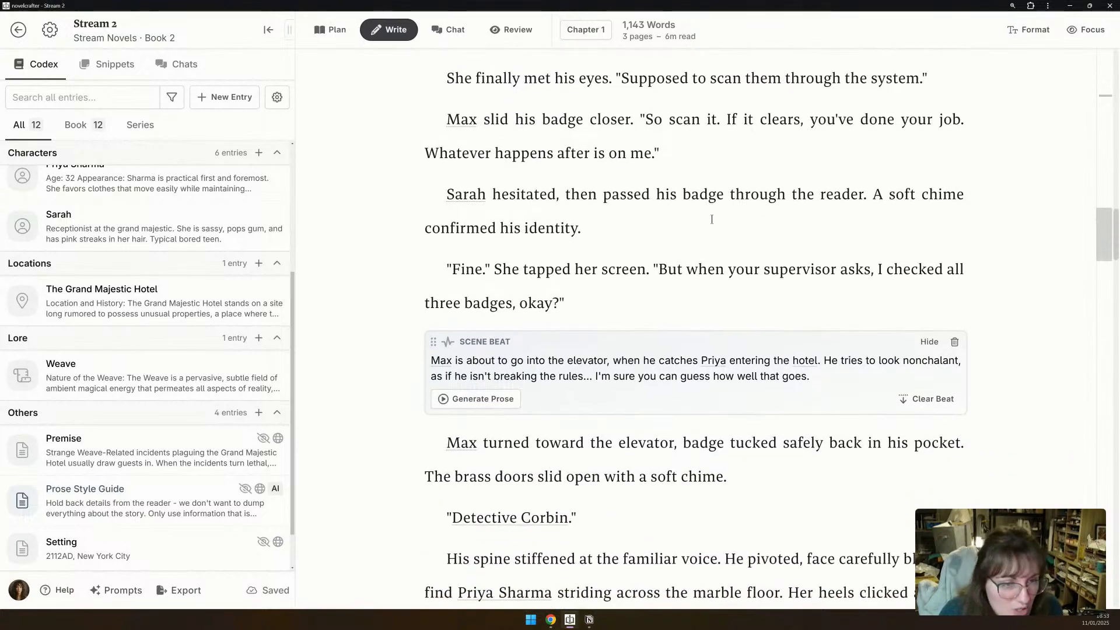
scroll(711, 219, "down", 11)
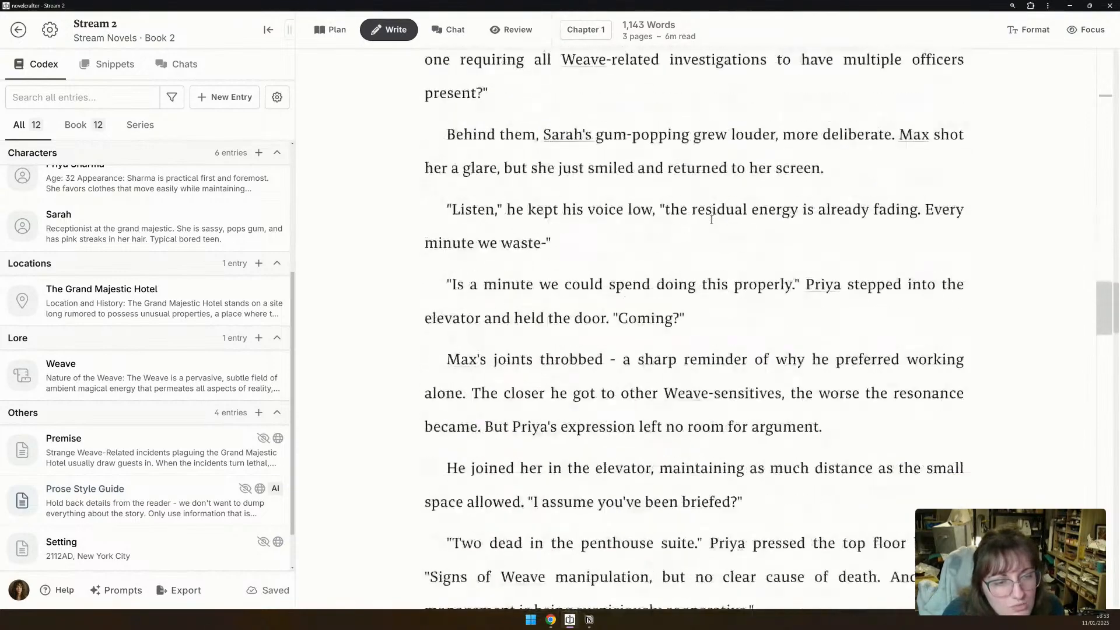
scroll(712, 220, "down", 14)
scroll(712, 220, "down", 5)
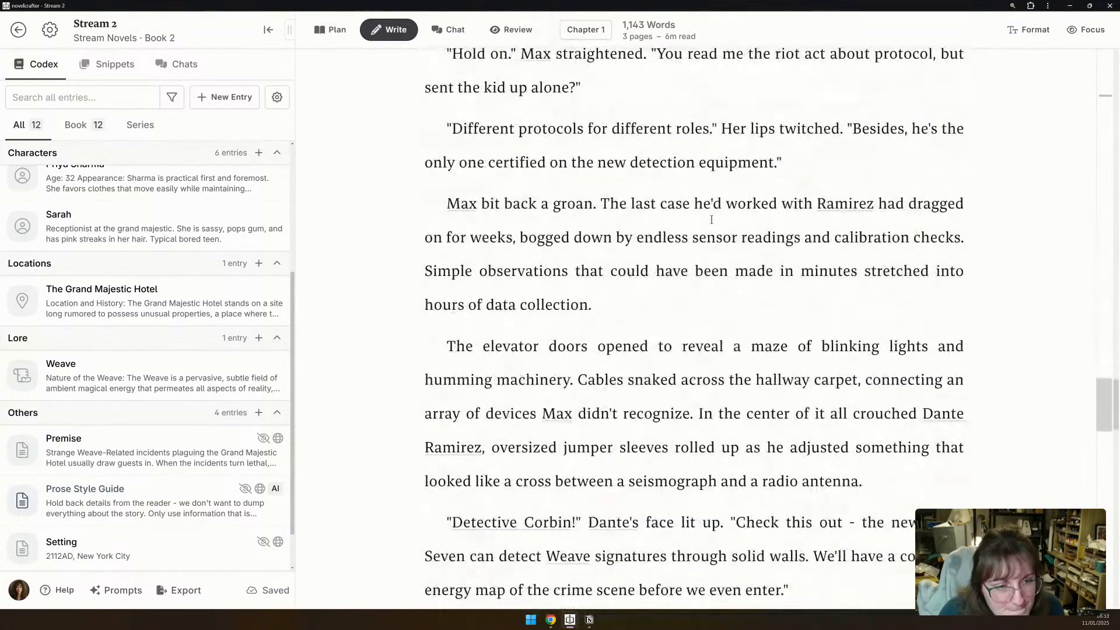
scroll(712, 220, "down", 2)
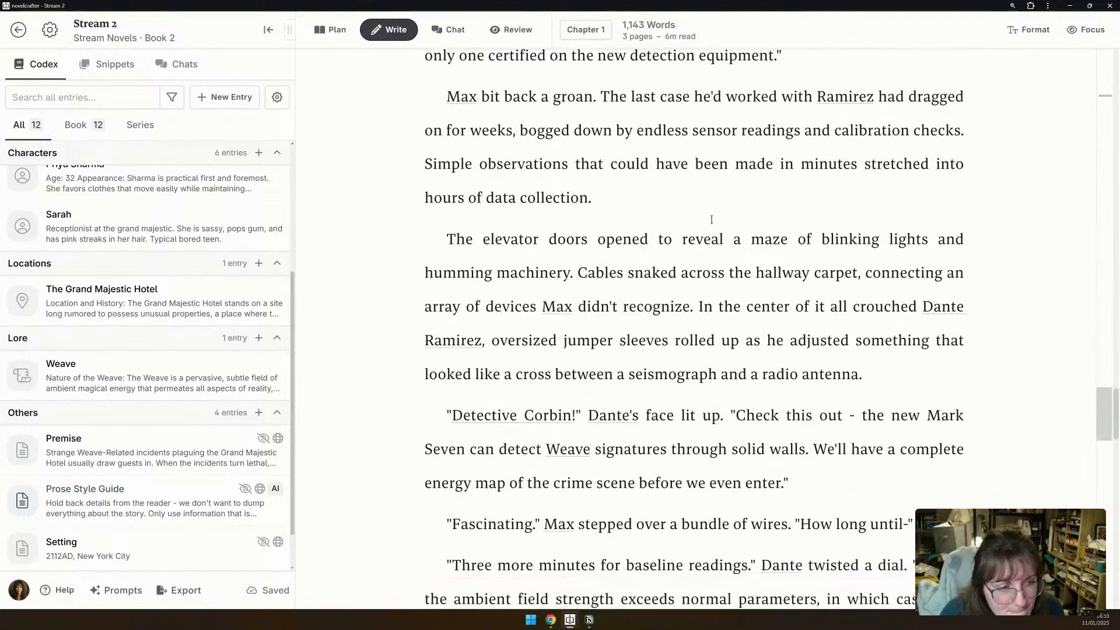
scroll(711, 220, "down", 1)
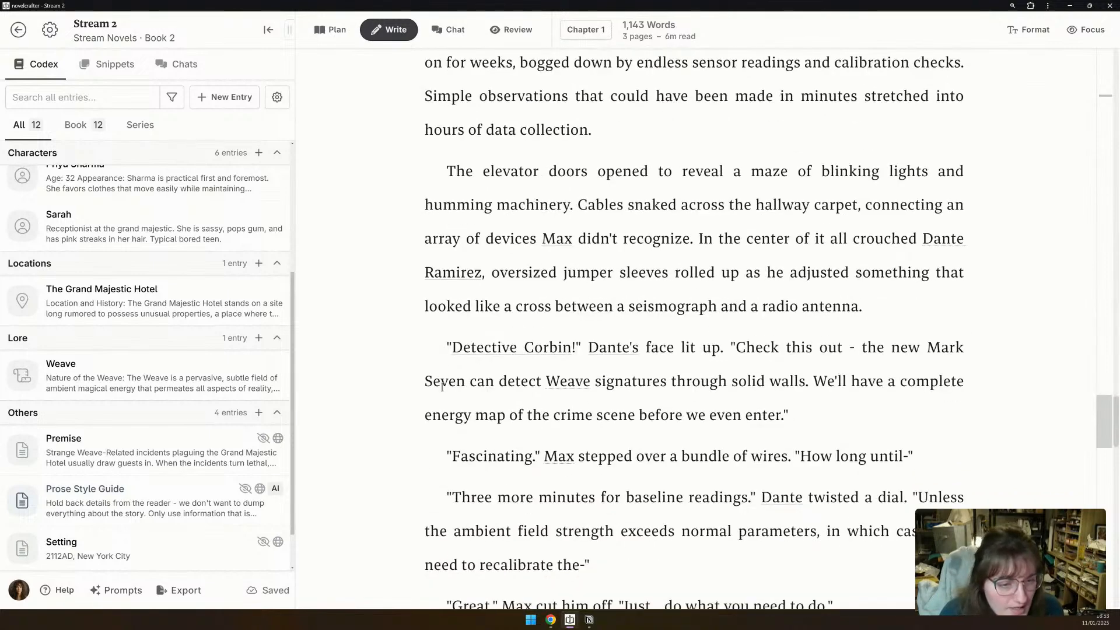
left_click_drag(470, 380, 927, 345)
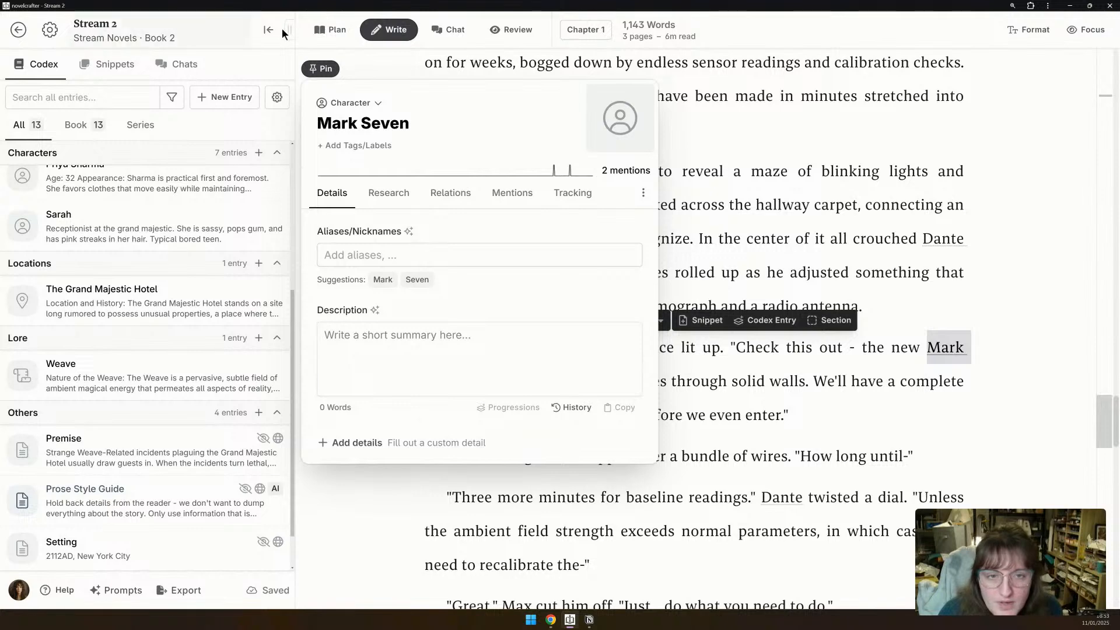
left_click(350, 103)
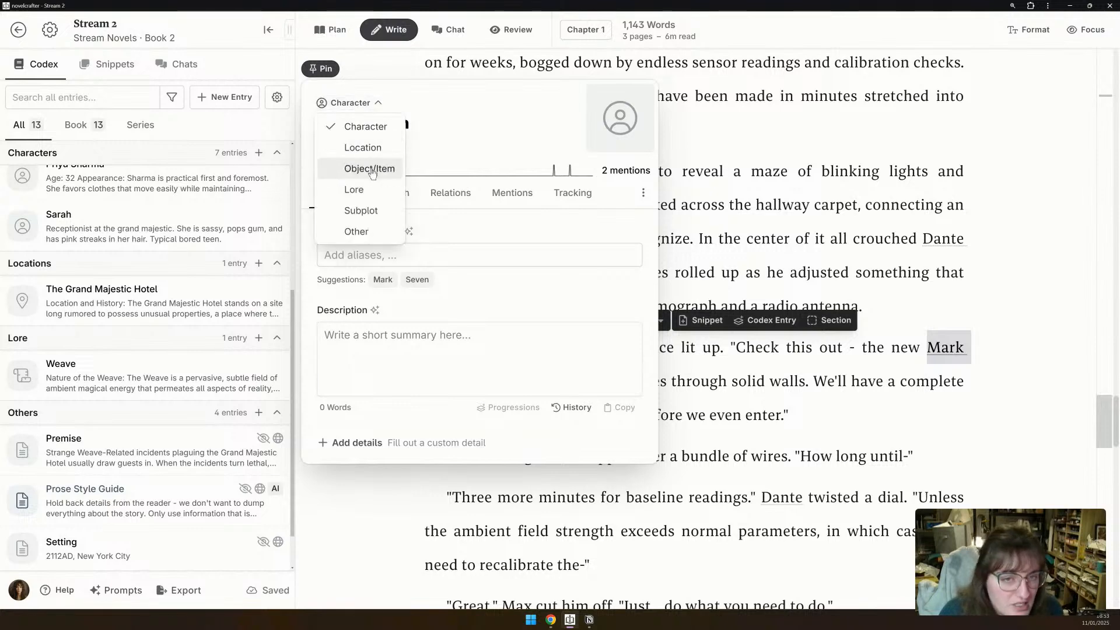
left_click(371, 169)
Describe Mark Seven as "An advanced detector of the weave that ramirez uses in his work. It can detect weave signatures through solid walls.".
left_click(426, 366)
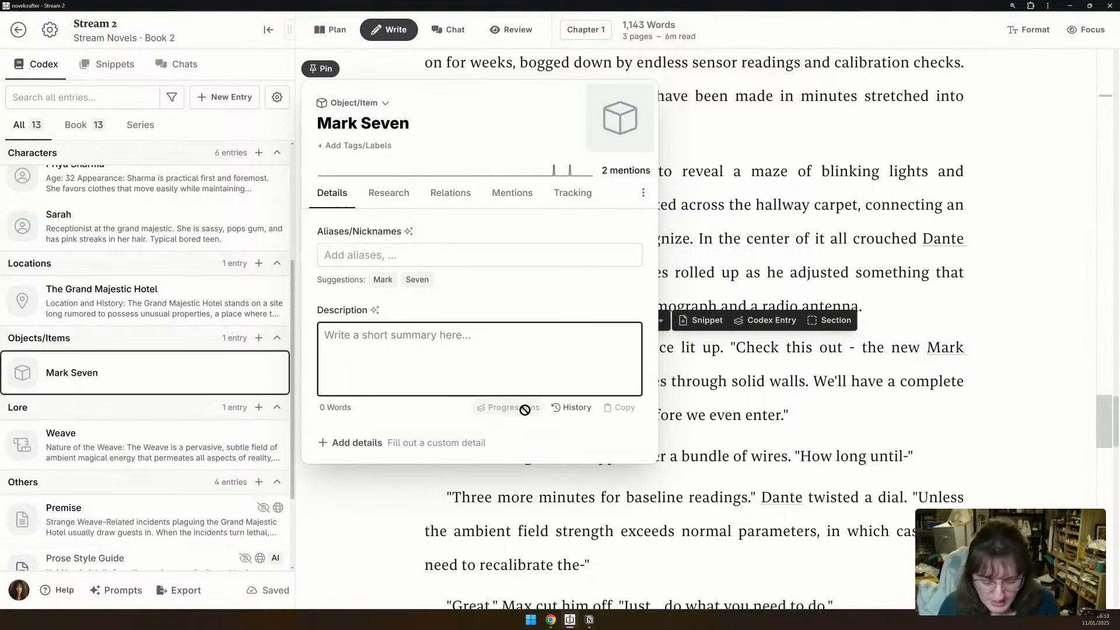
type("A n")
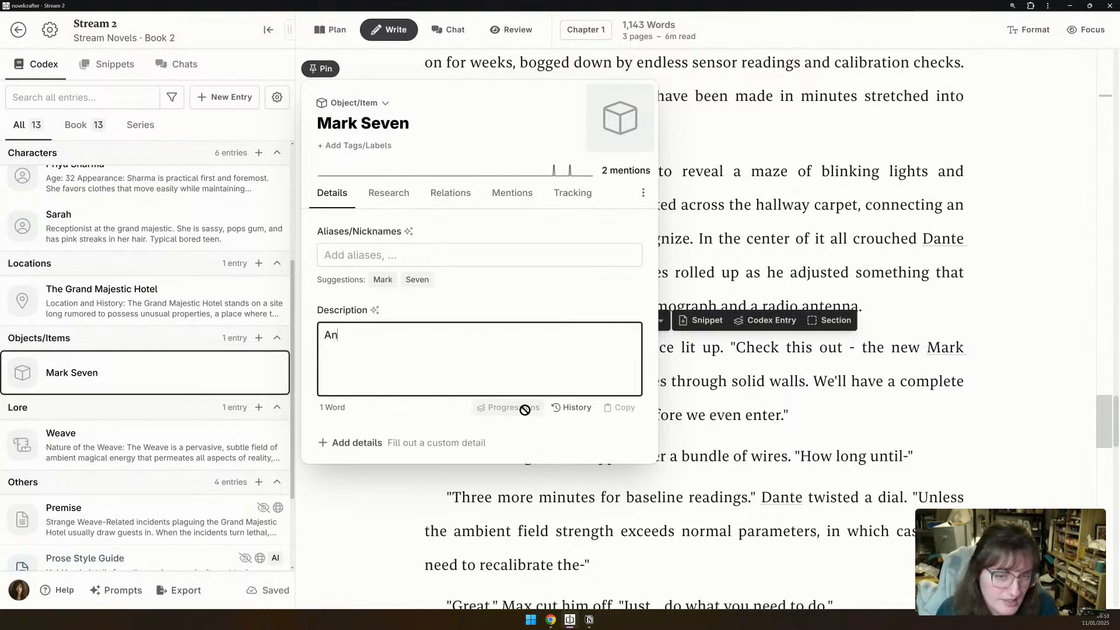
type(" advanced de")
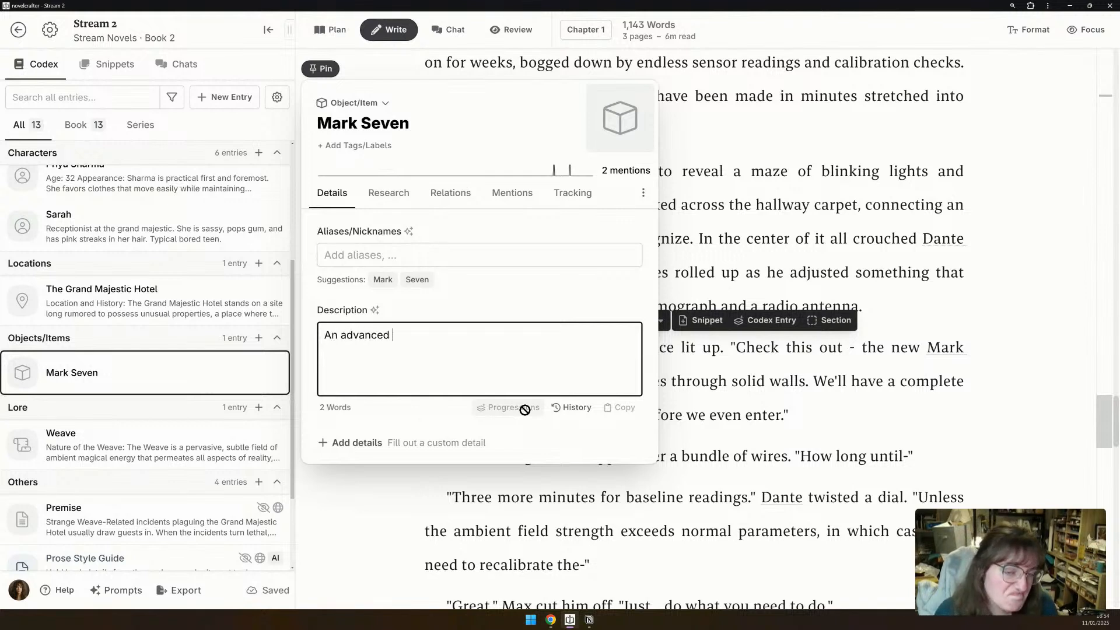
key("BackSpace")
type("etec")
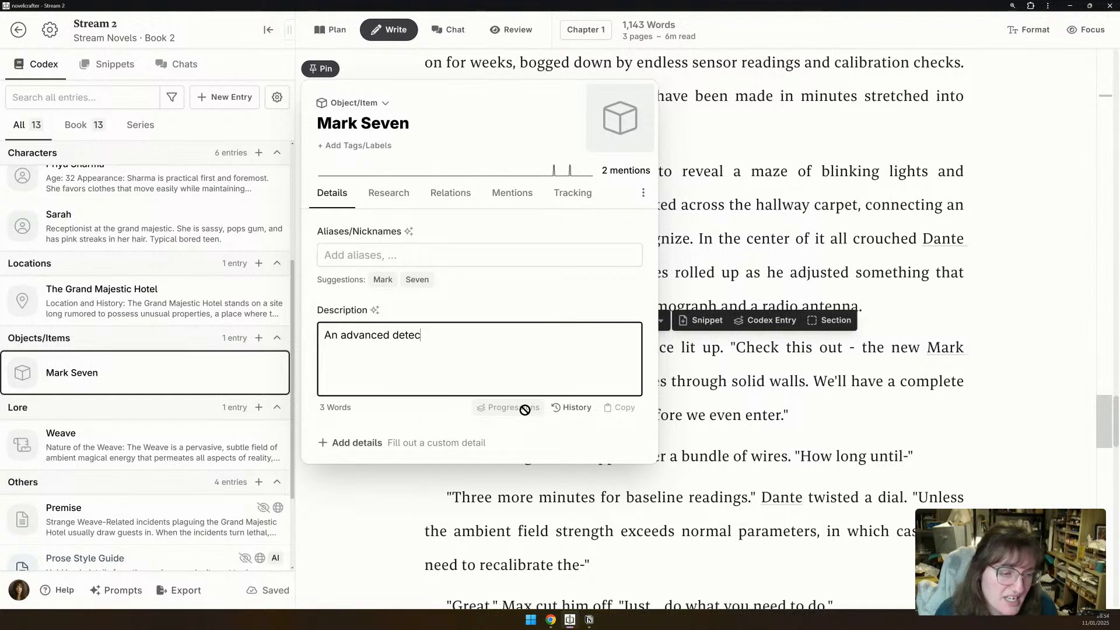
type("tor of the weave")
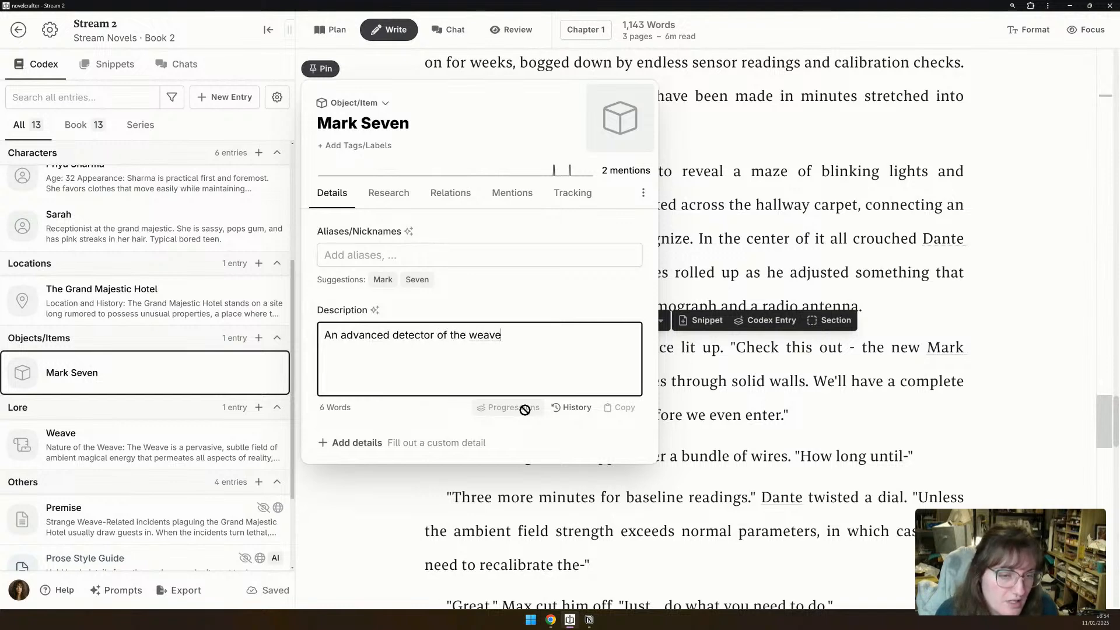
type(",  that")
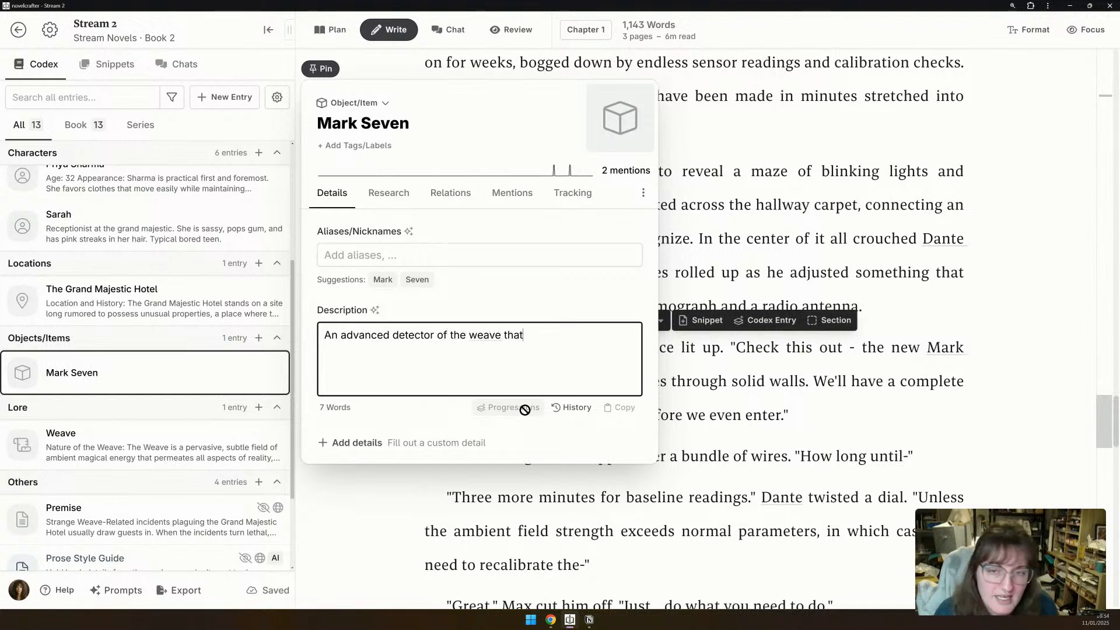
type(" ramirez use")
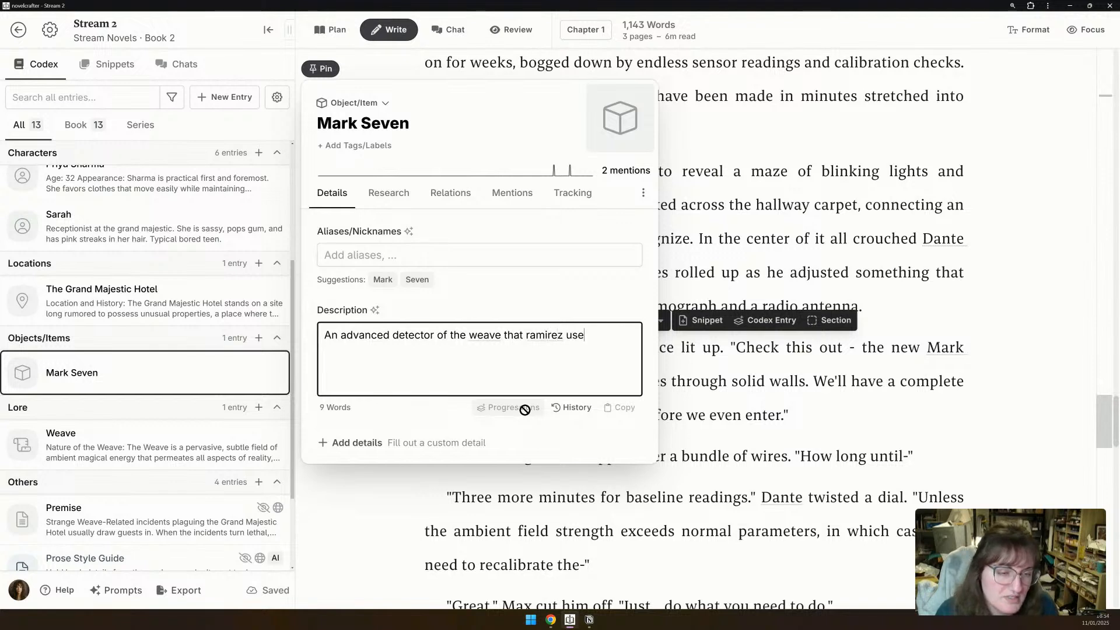
type("s in his work. ")
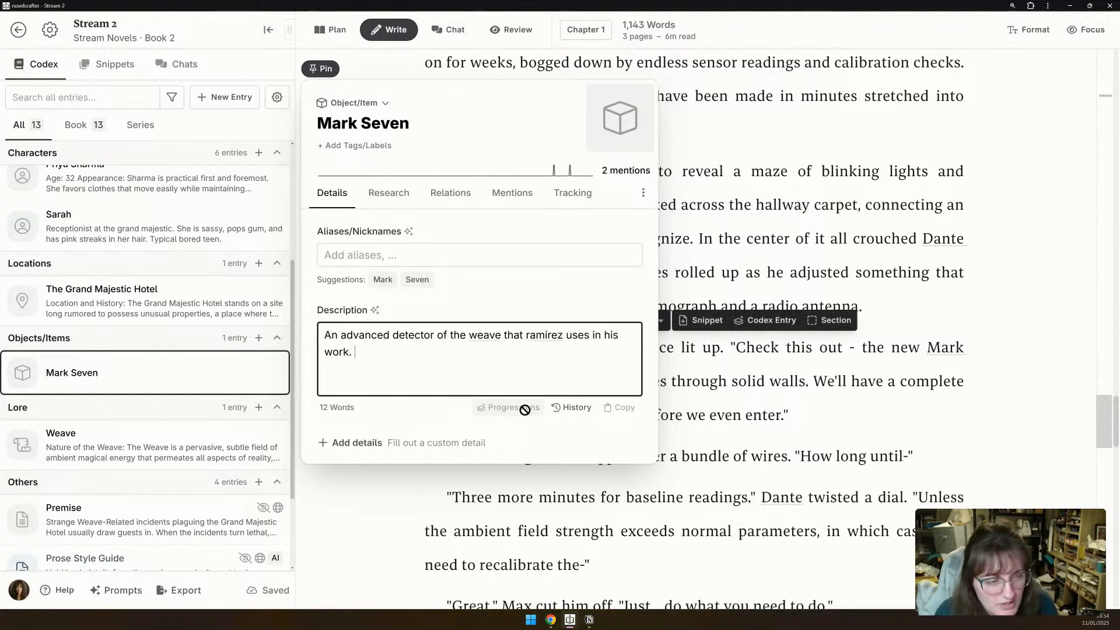
type("It can")
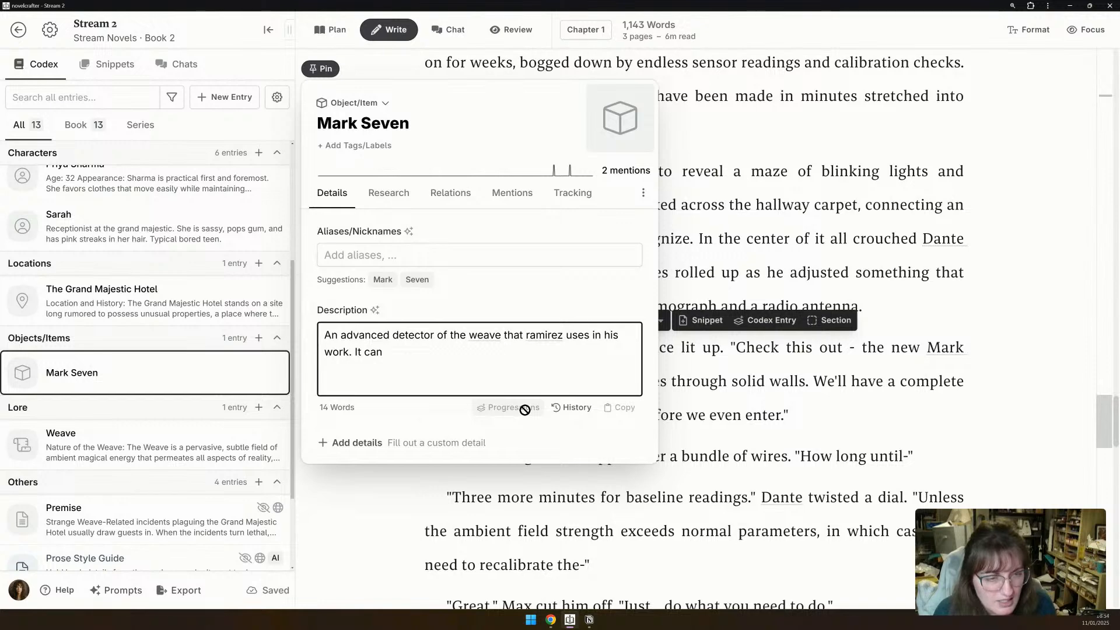
scroll(911, 388, "up", 3)
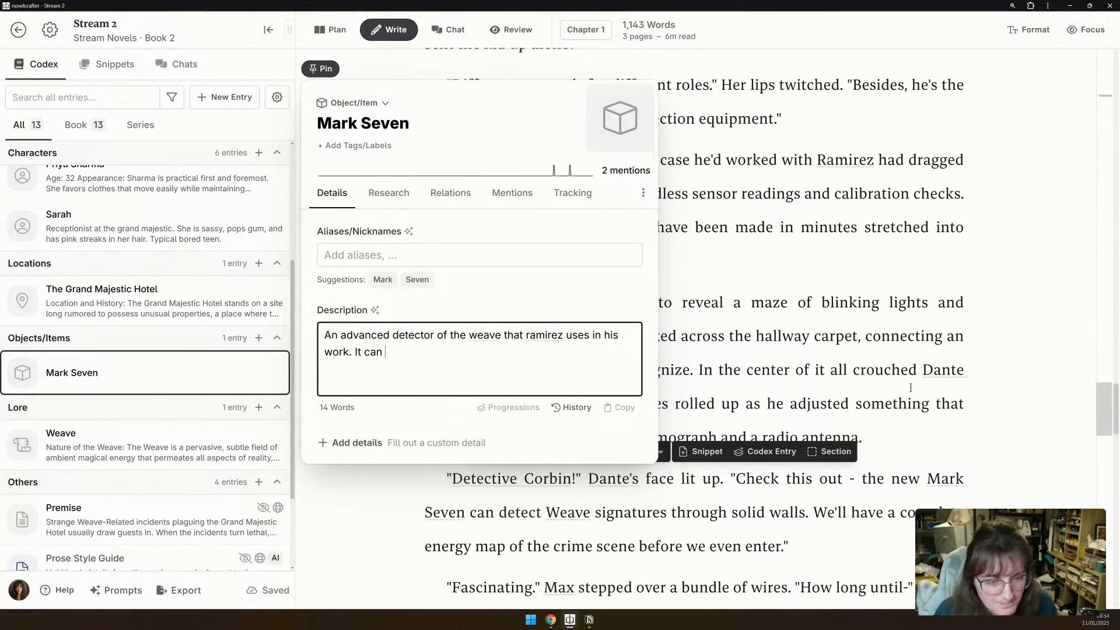
type("detect weav")
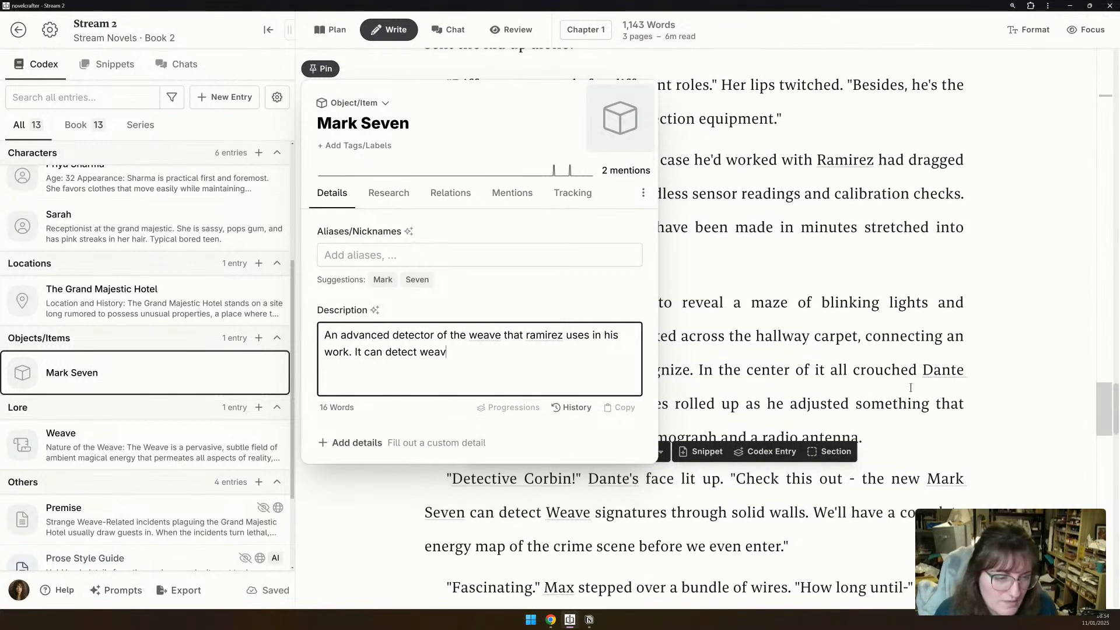
type("e signatures t")
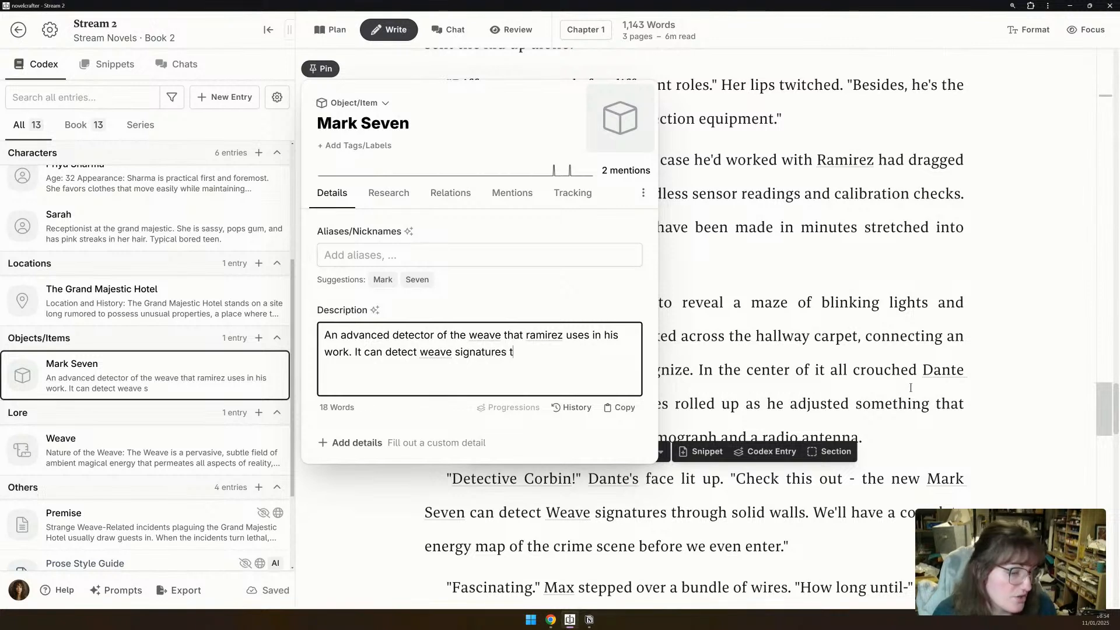
type("hrough solid walls.")
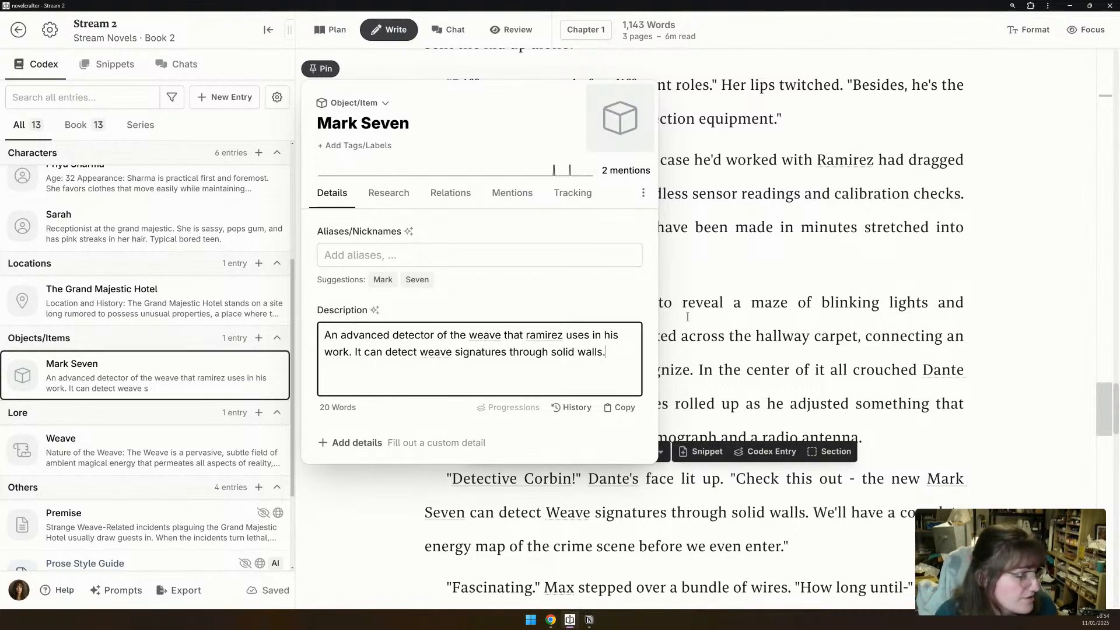
left_click(713, 274)
scroll(714, 275, "down", 4)
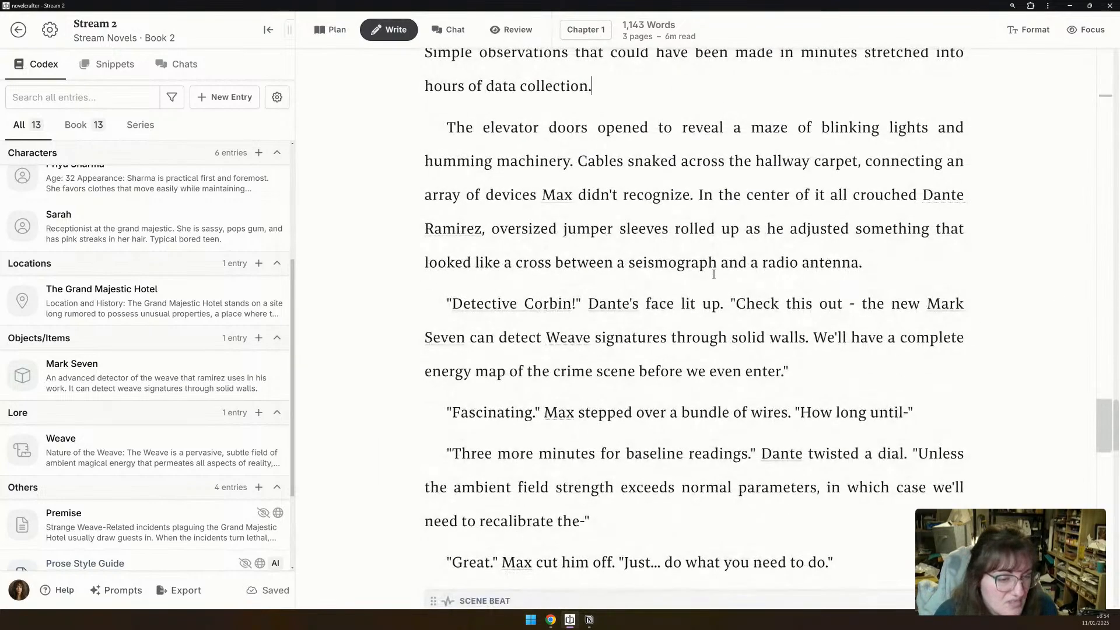
Read the rest of the Chapter 1 prose through to the final line, and check the What's Next notes in Notion.
scroll(713, 274, "down", 2)
scroll(714, 273, "down", 2)
scroll(714, 273, "down", 4)
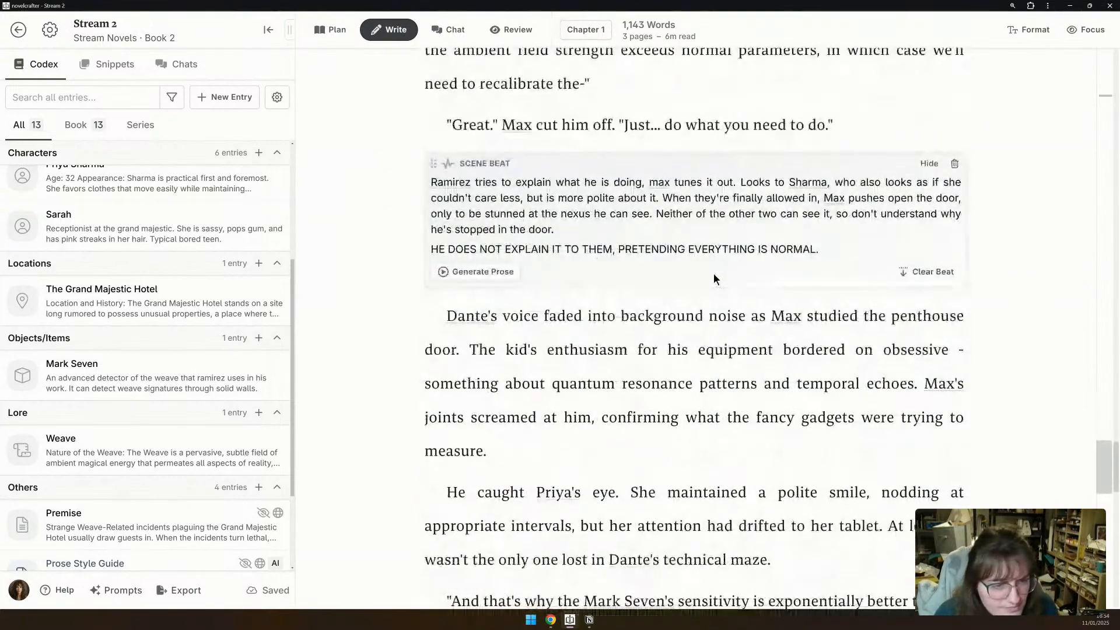
scroll(714, 274, "down", 3)
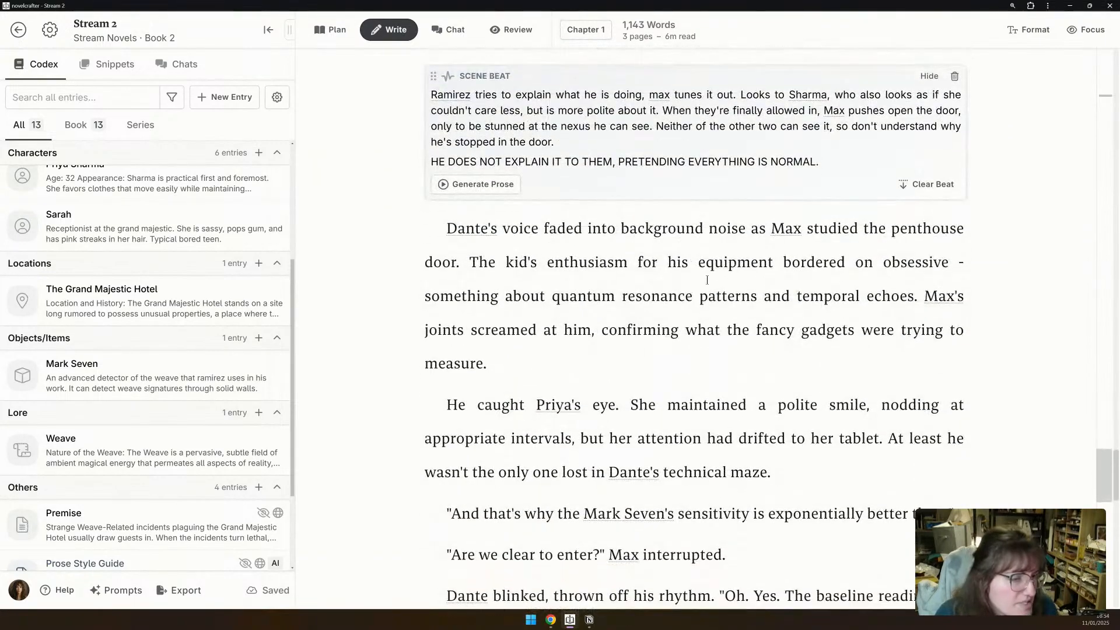
left_click_drag(557, 298, 917, 297)
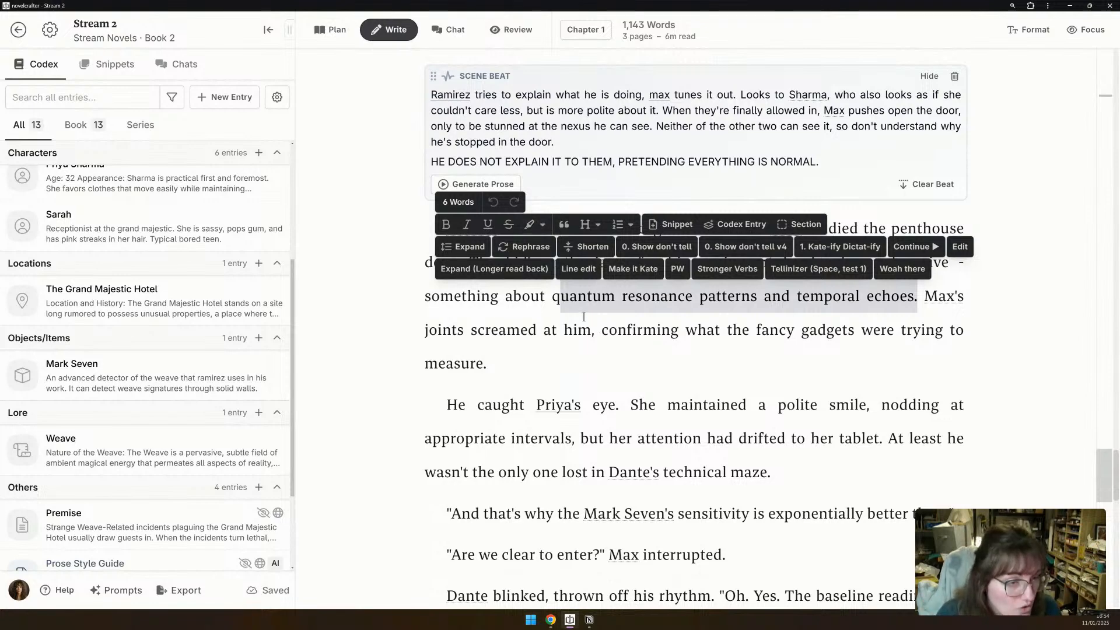
left_click(625, 332)
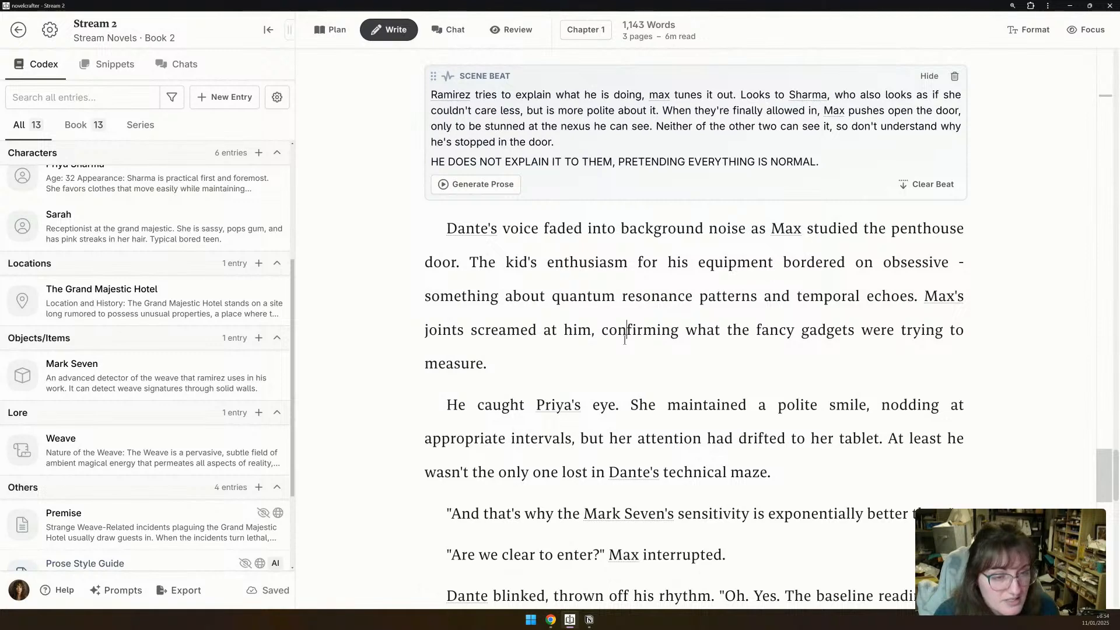
scroll(625, 339, "down", 1)
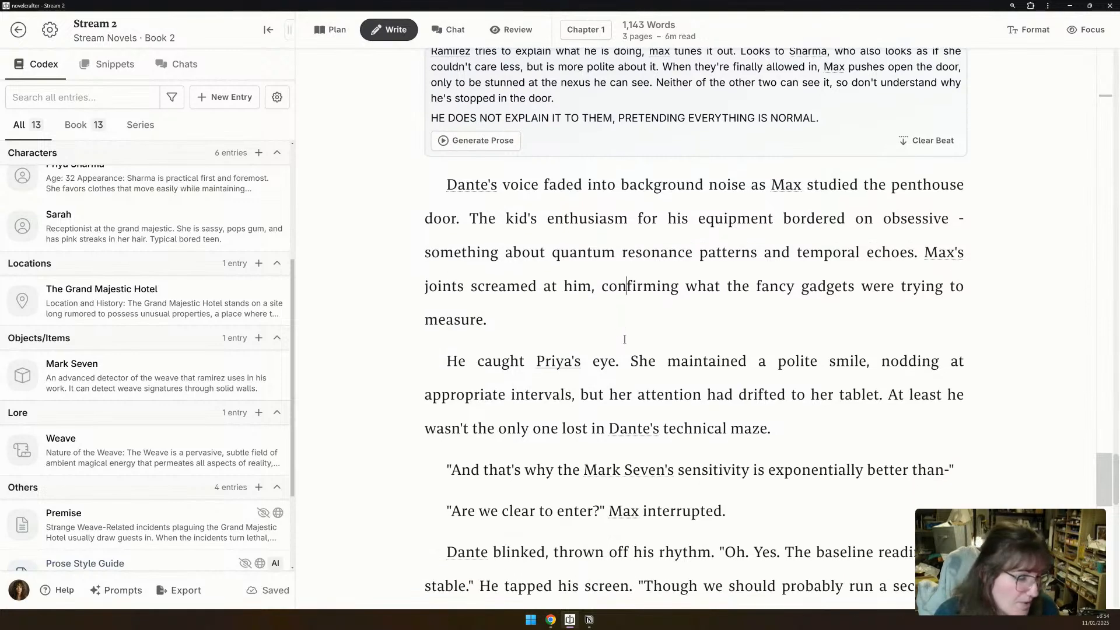
scroll(624, 339, "down", 4)
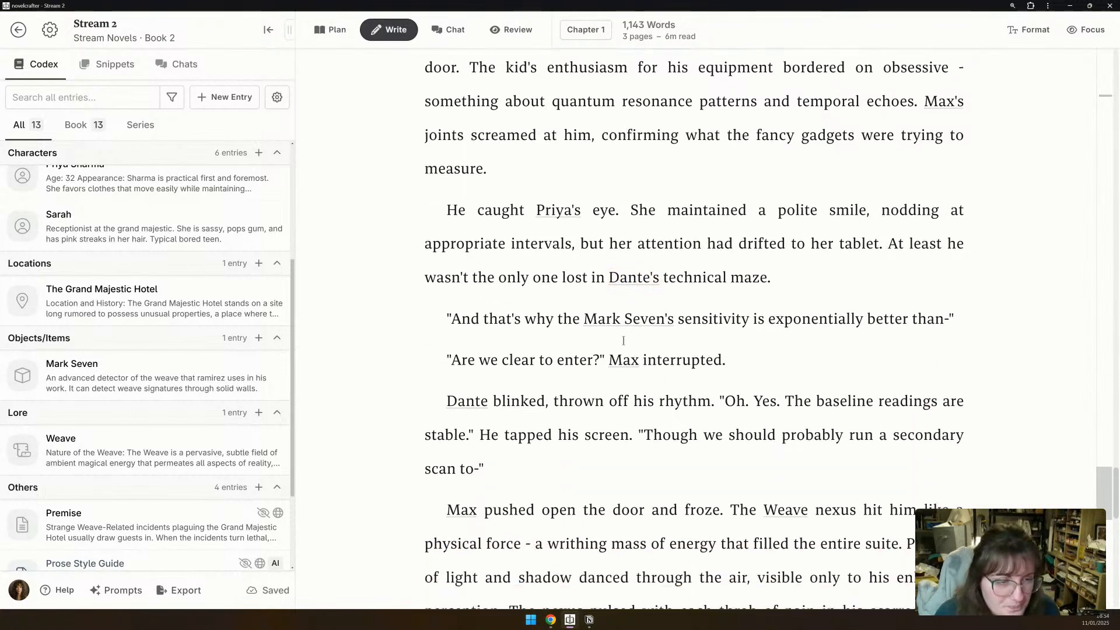
scroll(624, 341, "down", 3)
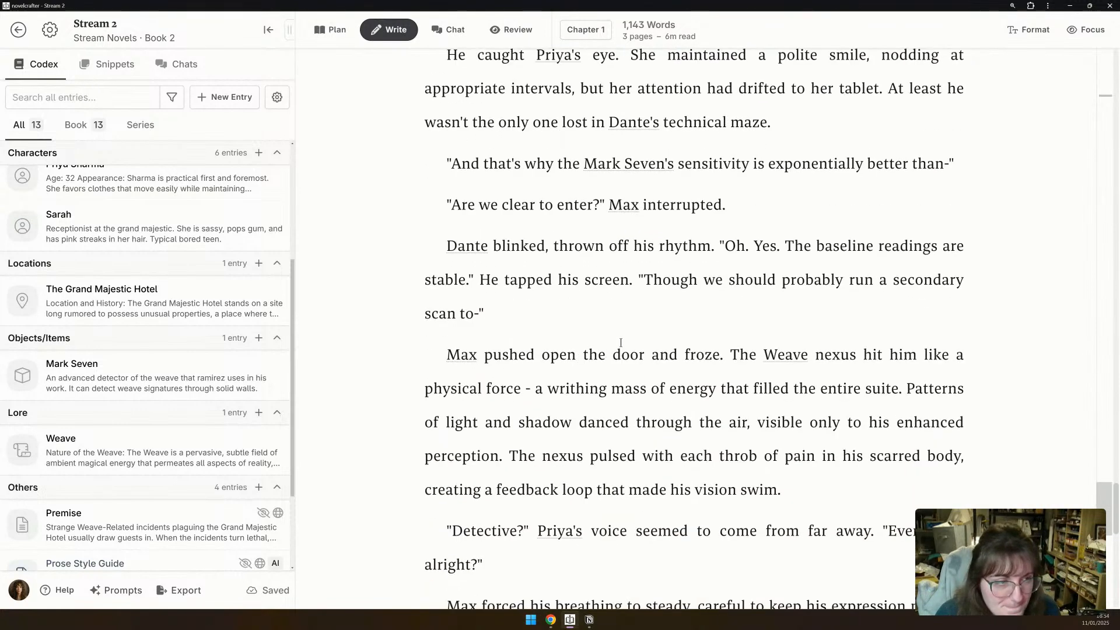
scroll(621, 343, "down", 2)
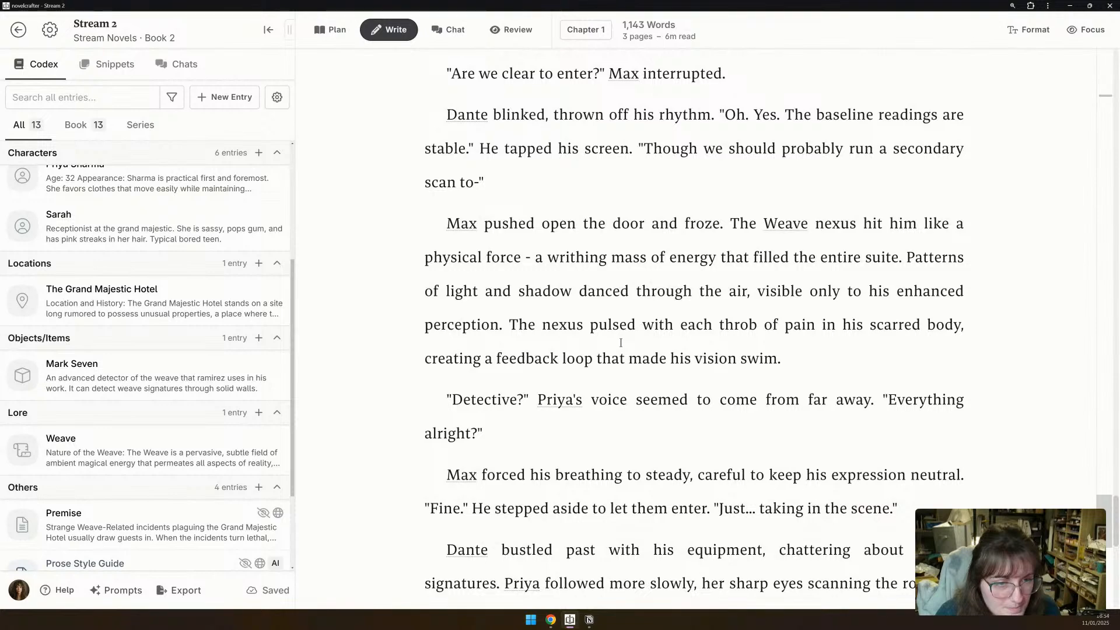
scroll(621, 343, "down", 3)
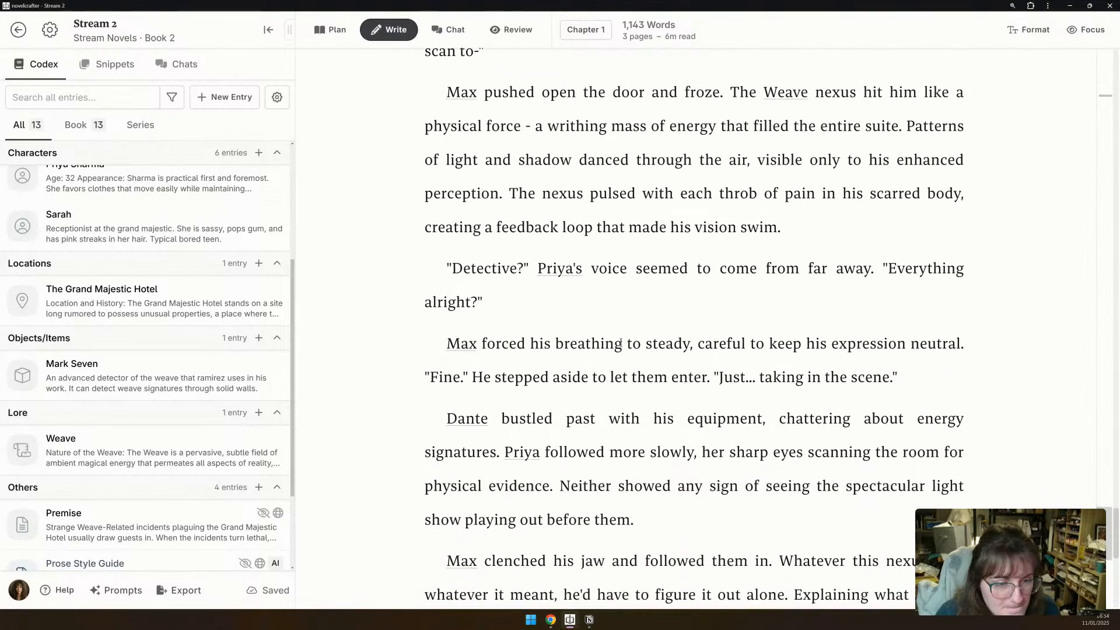
scroll(621, 343, "down", 2)
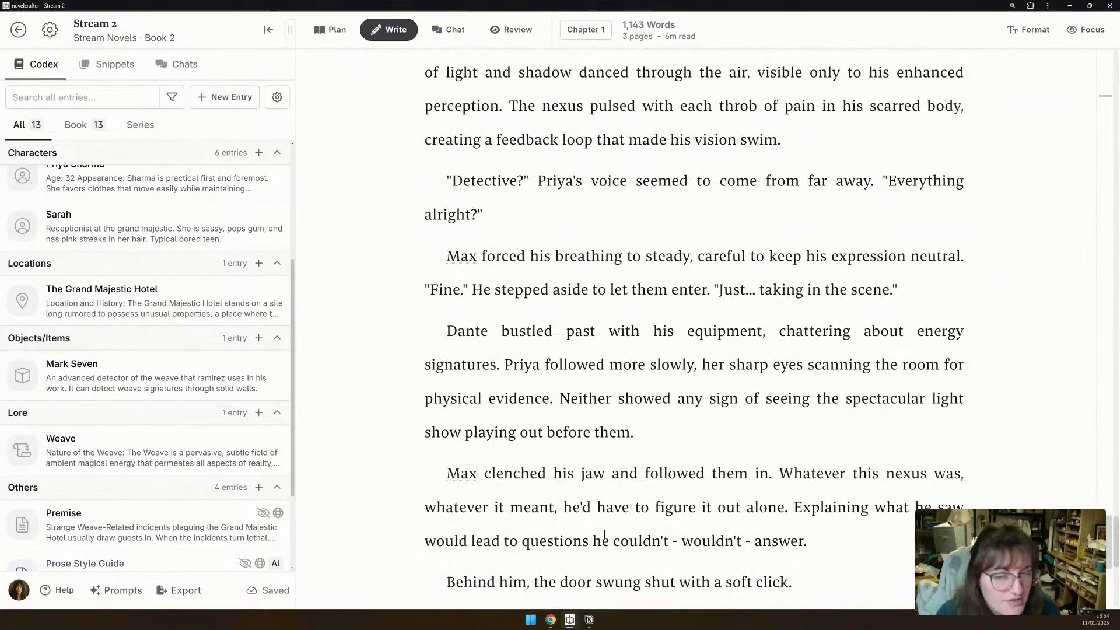
scroll(104, 376, "down", 3)
scroll(103, 377, "up", 7)
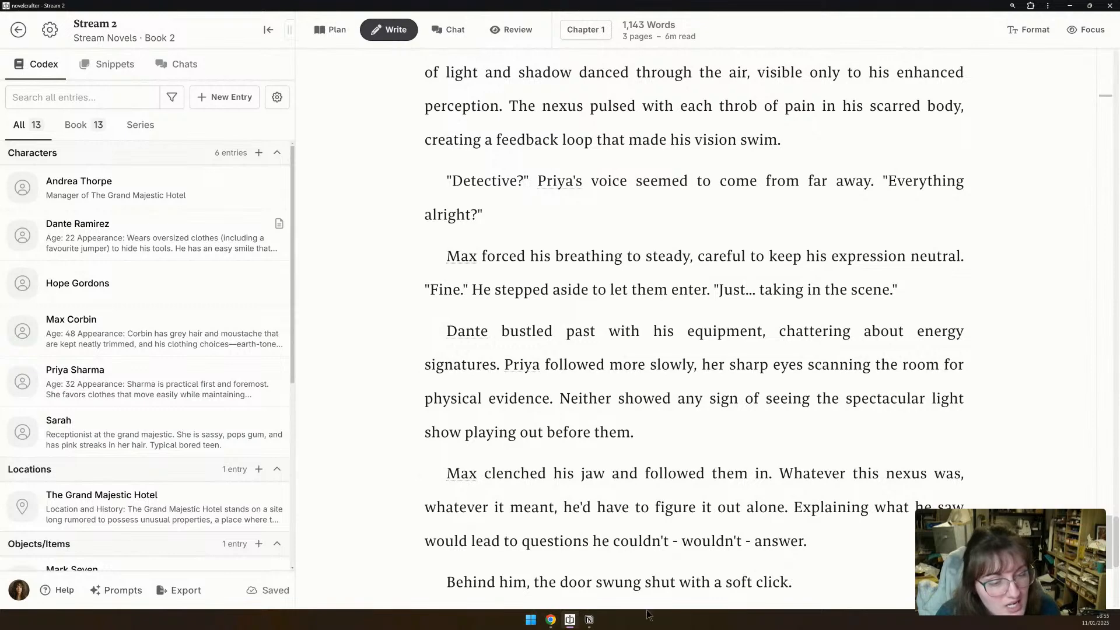
left_click(589, 620)
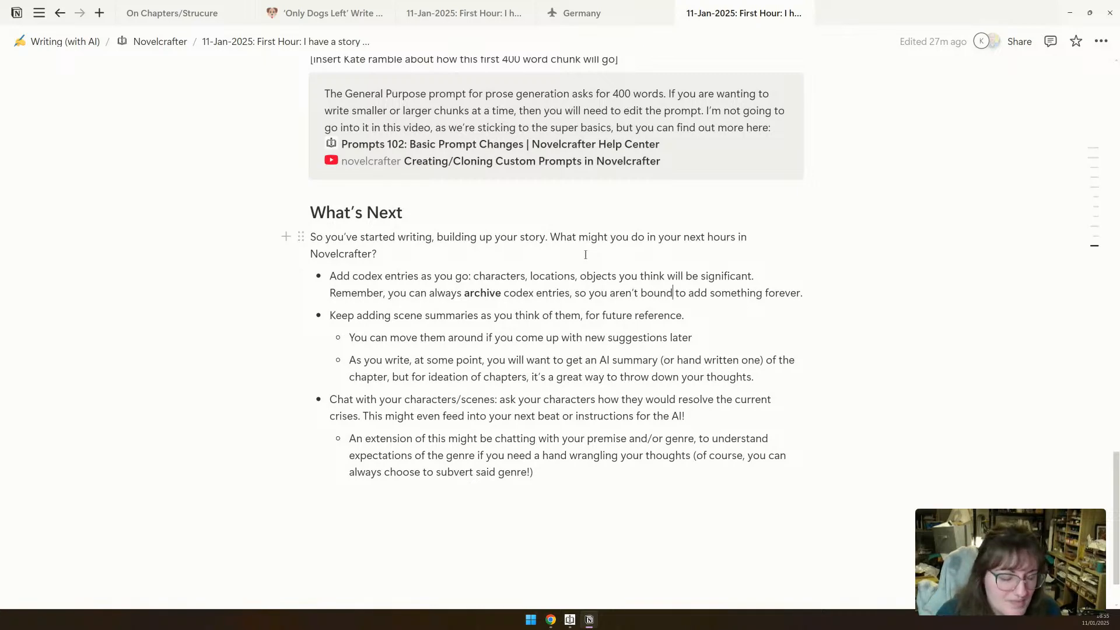
key("alt+Tab")
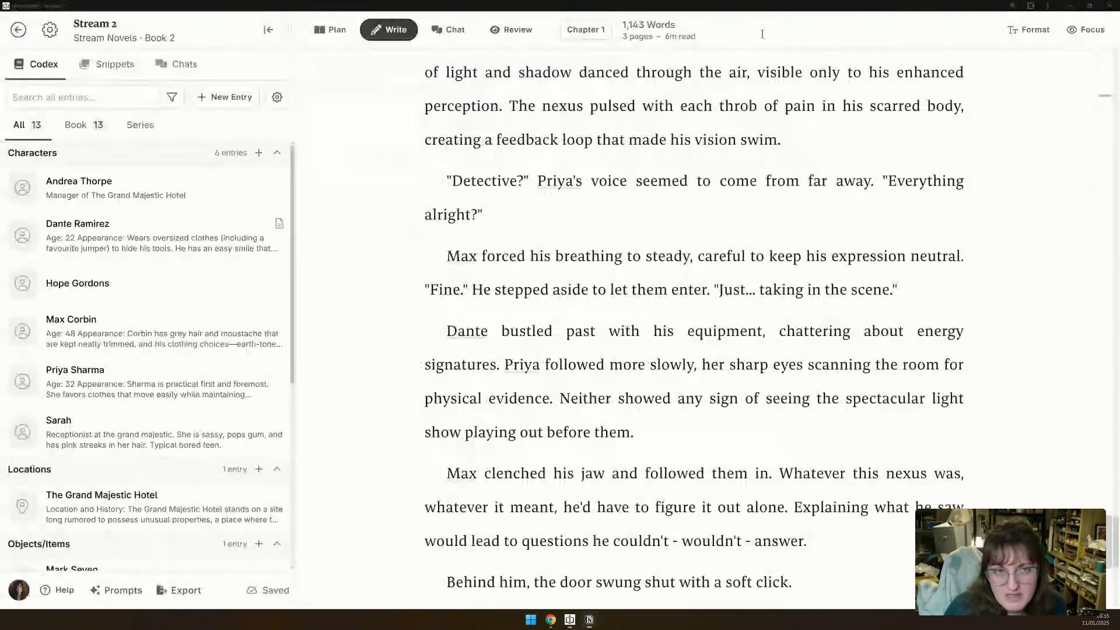
Add a new chapter to Act 1 in the plan and move it ahead of the chapter where they confront the suspect.
left_click(334, 28)
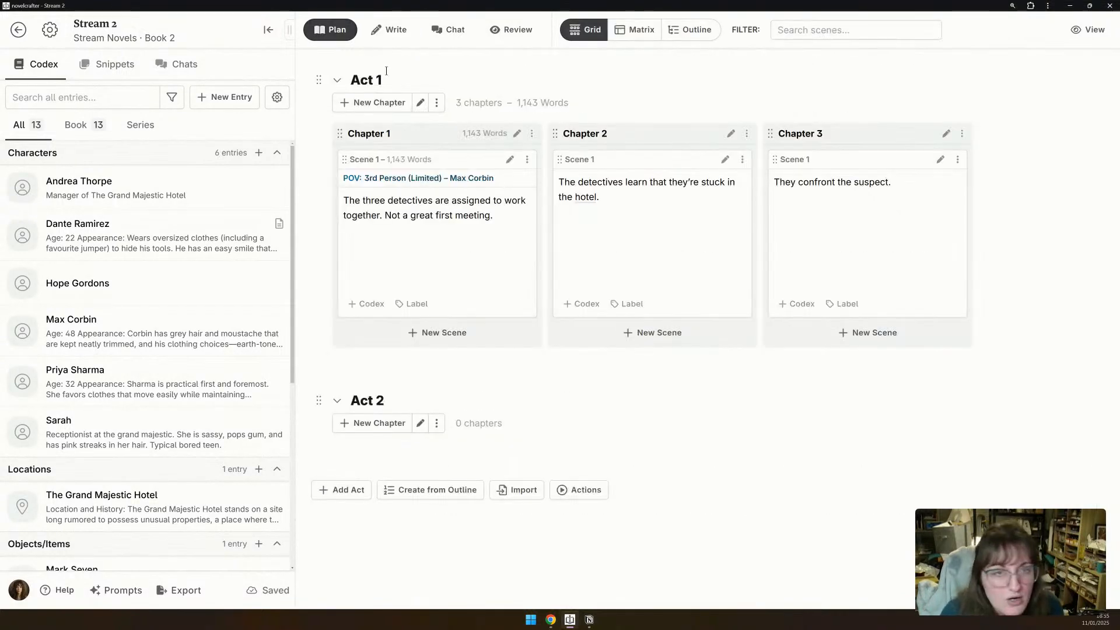
left_click(368, 103)
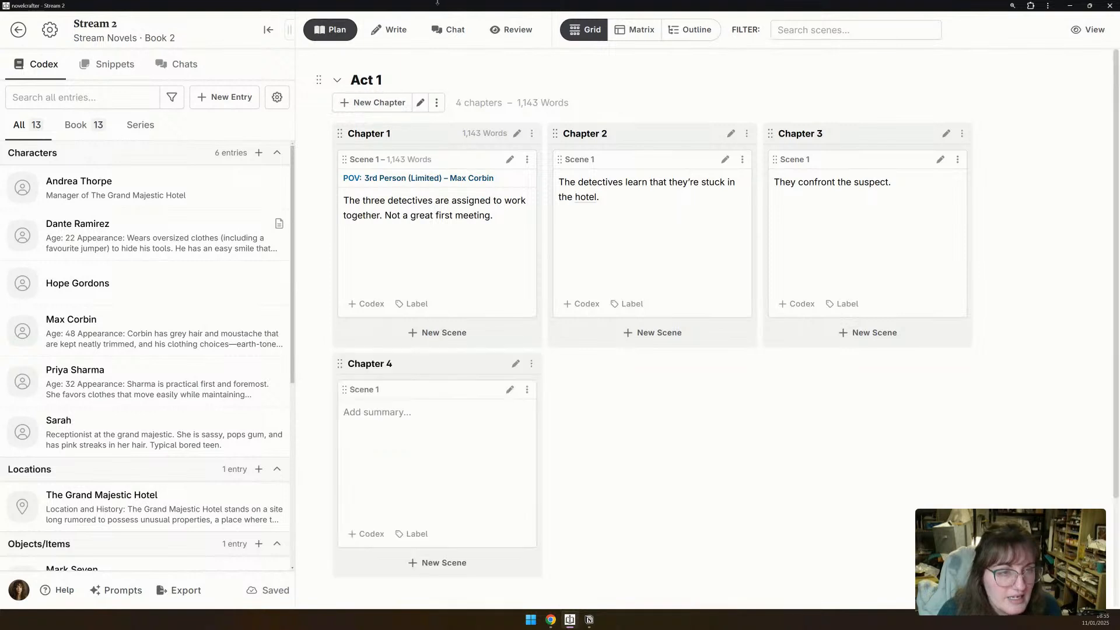
left_click_drag(338, 363, 773, 168)
Start the new Chapter 3 scene's summary with "Corbin speaks to Sarah, asking about the strange occurences.".
left_click(843, 175)
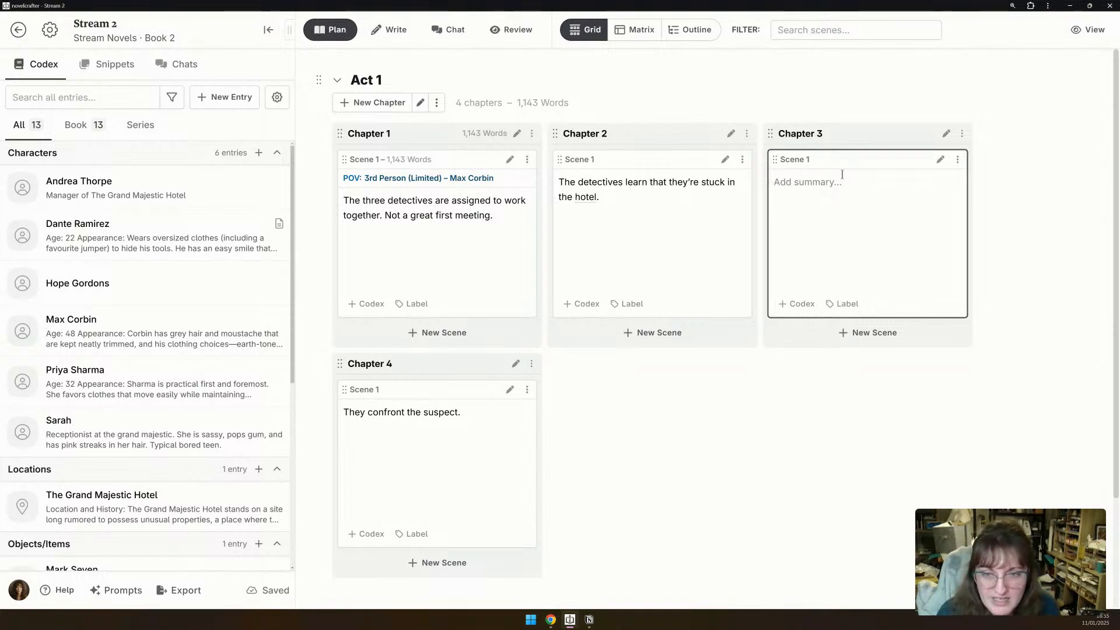
type("Corbin")
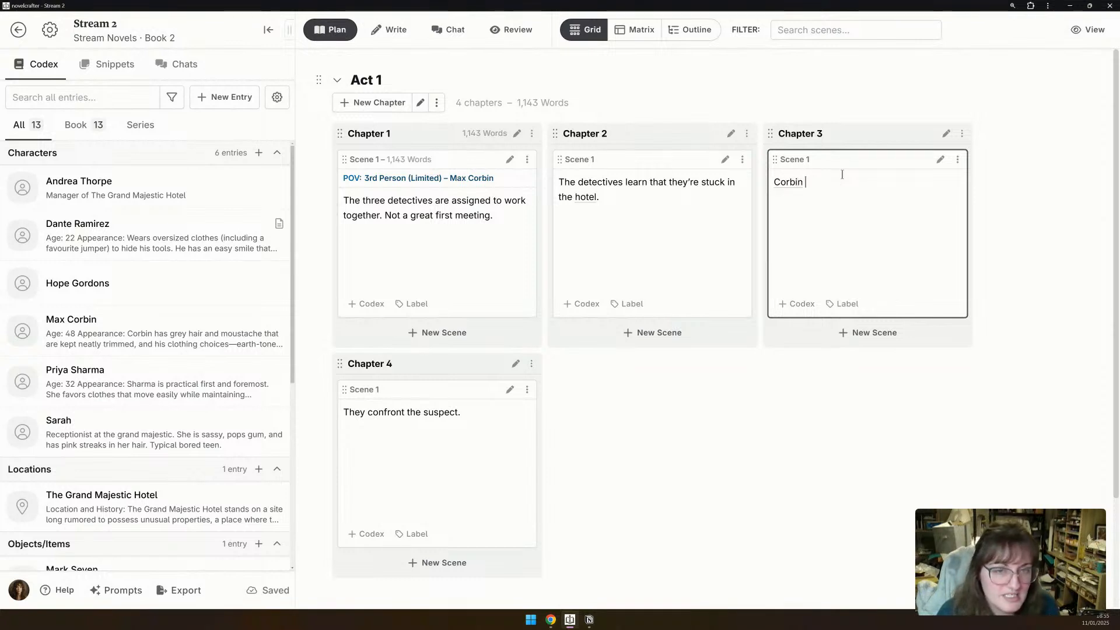
type(" speaks to ")
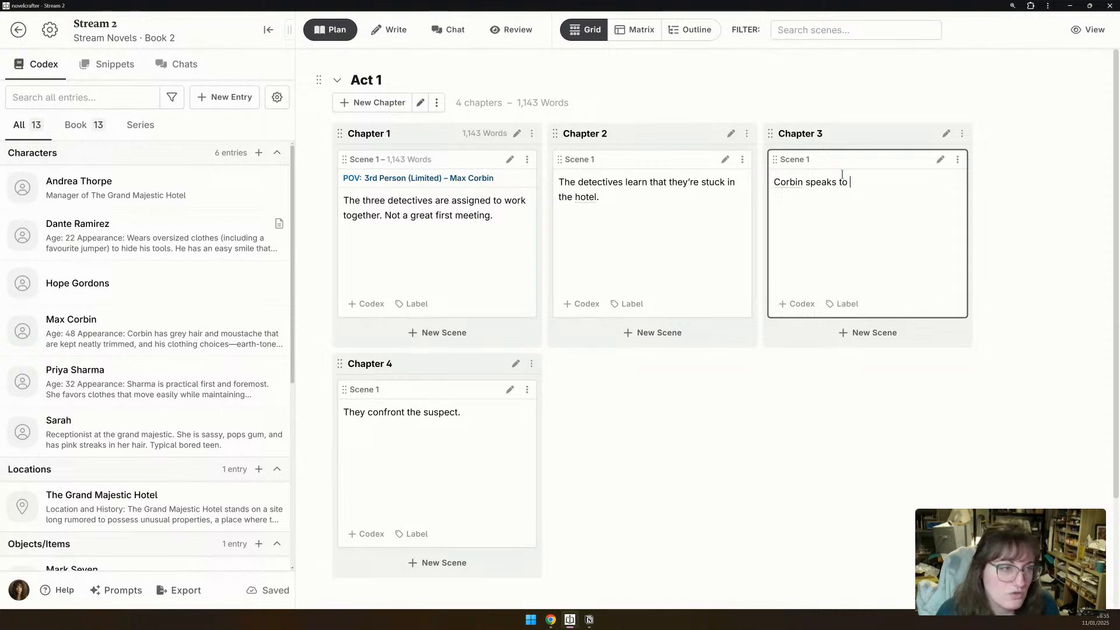
type("Sarah")
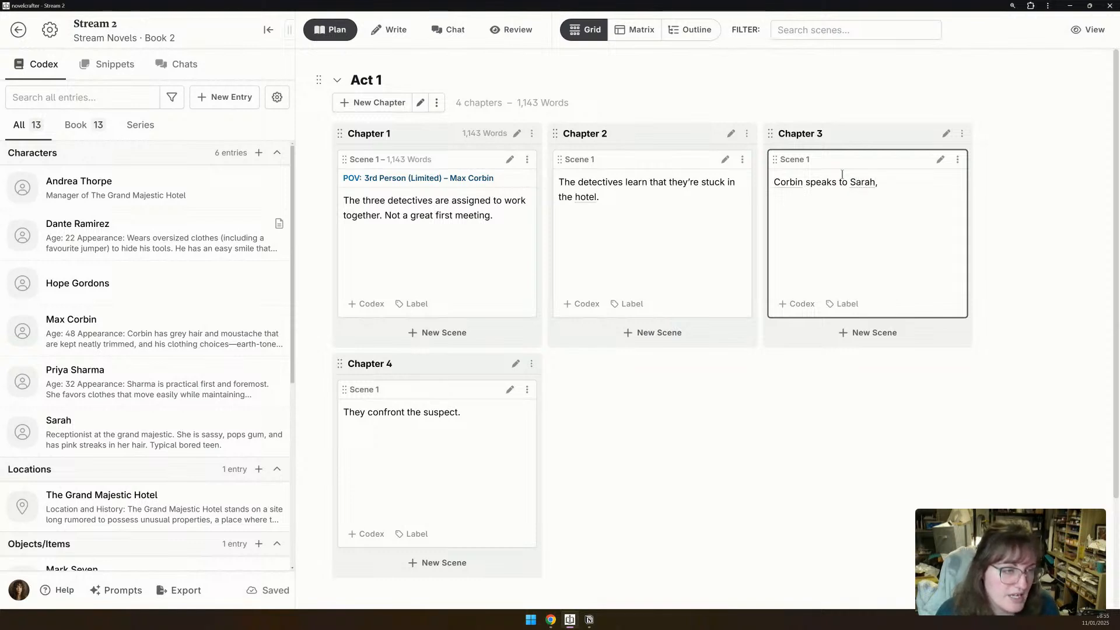
type(", asking ab")
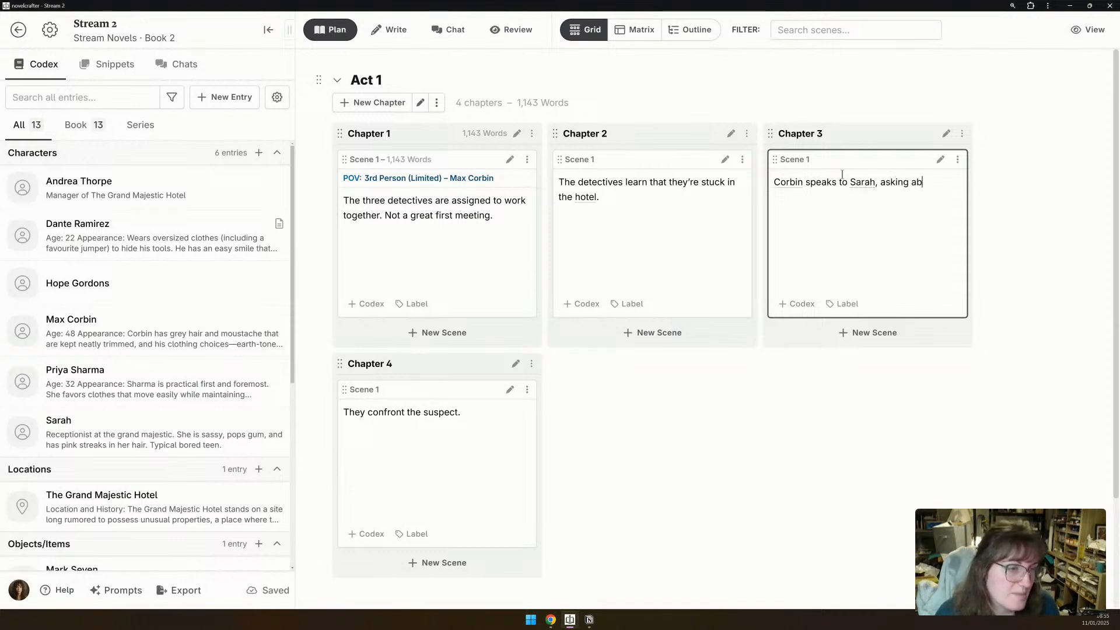
type("out the strange occur")
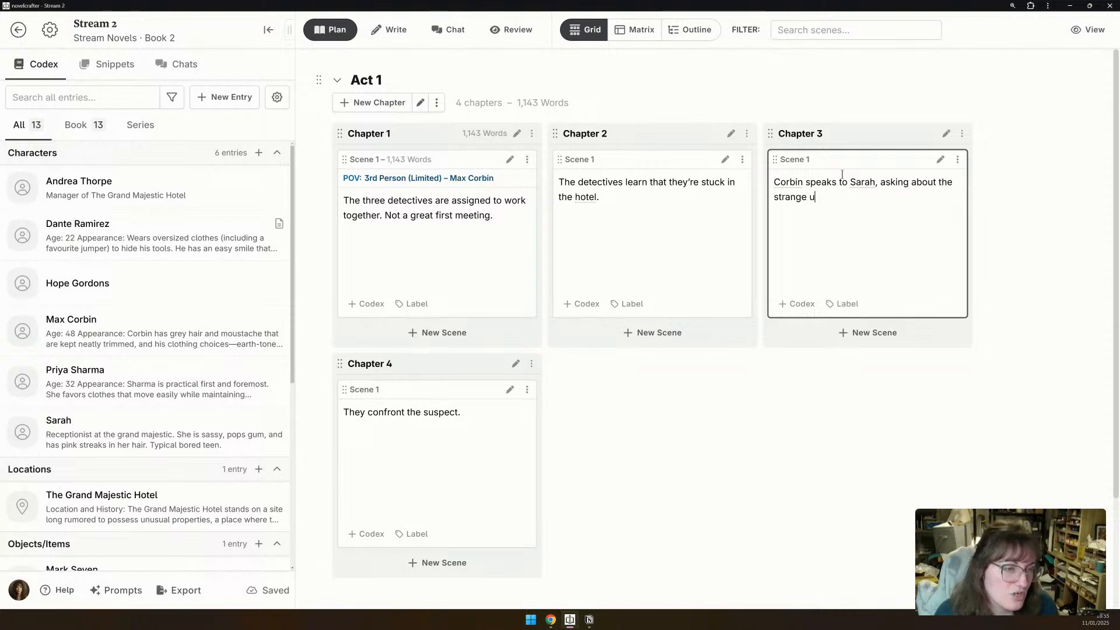
type("ences. ")
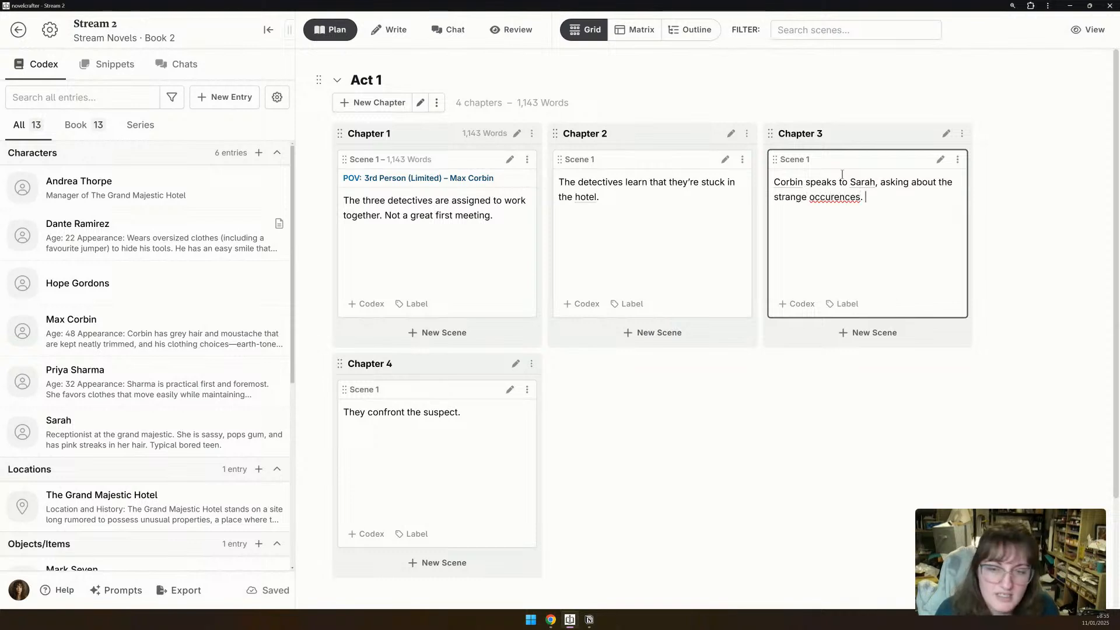
Continue the summary with "Andrea is lurking around, and interrupts before a secret can be shared." and correct the spelling to "occurrences".
type("There")
key("BackSpace")
key("BackSpace")
key("BackSpace")
key("BackSpace")
key("BackSpace")
type("Andre")
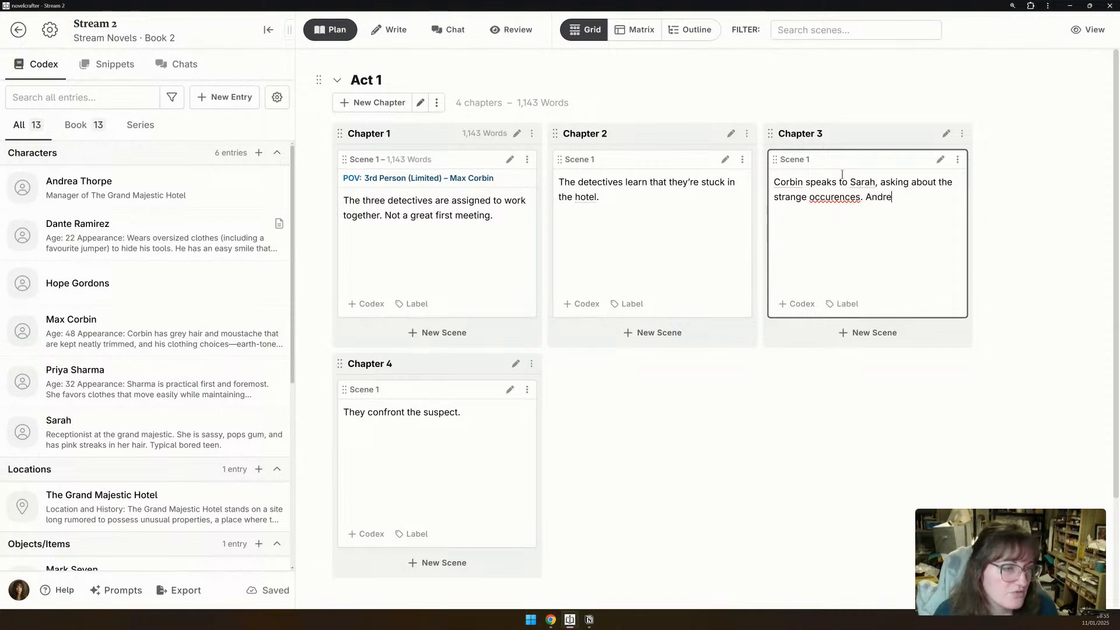
type("a is lurkin")
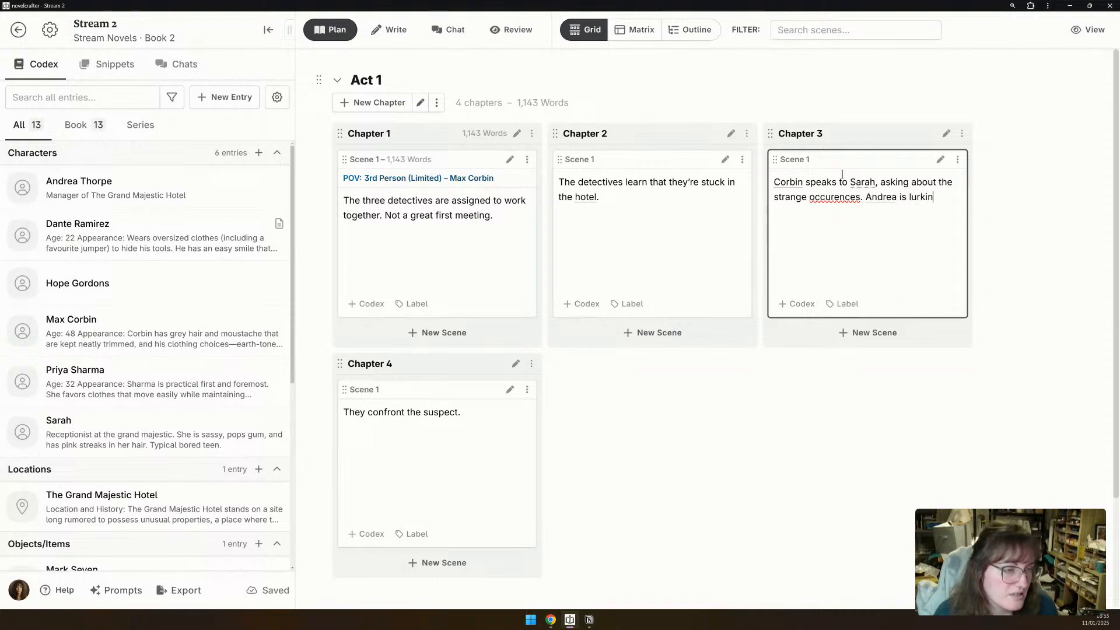
type("g around, and inter")
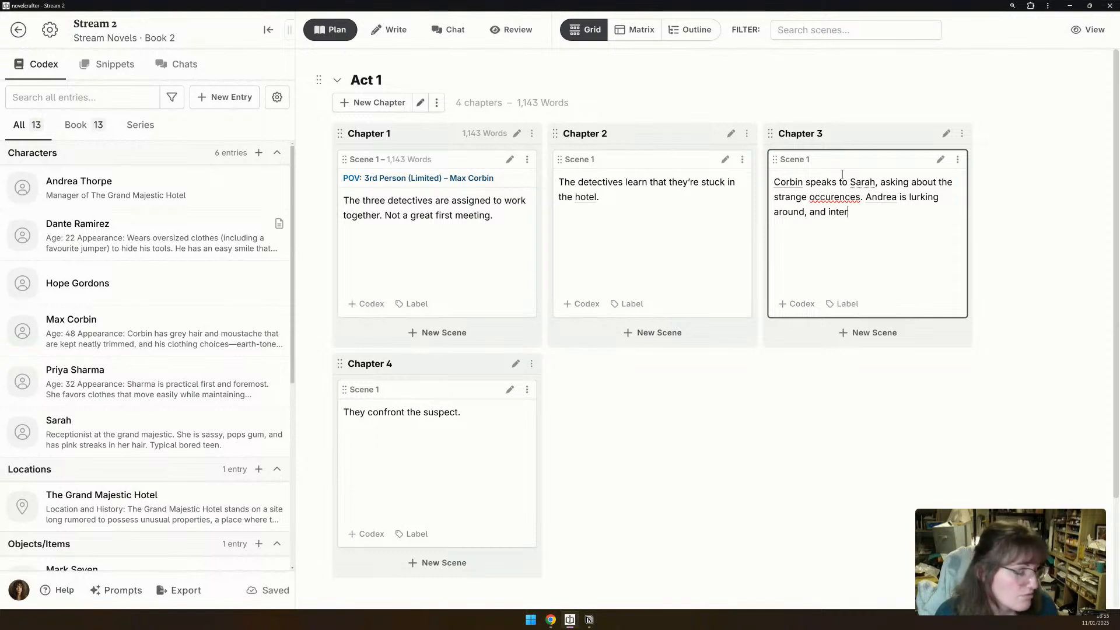
type("rupts.")
key("BackSpace")
type("before a secret can be shared.")
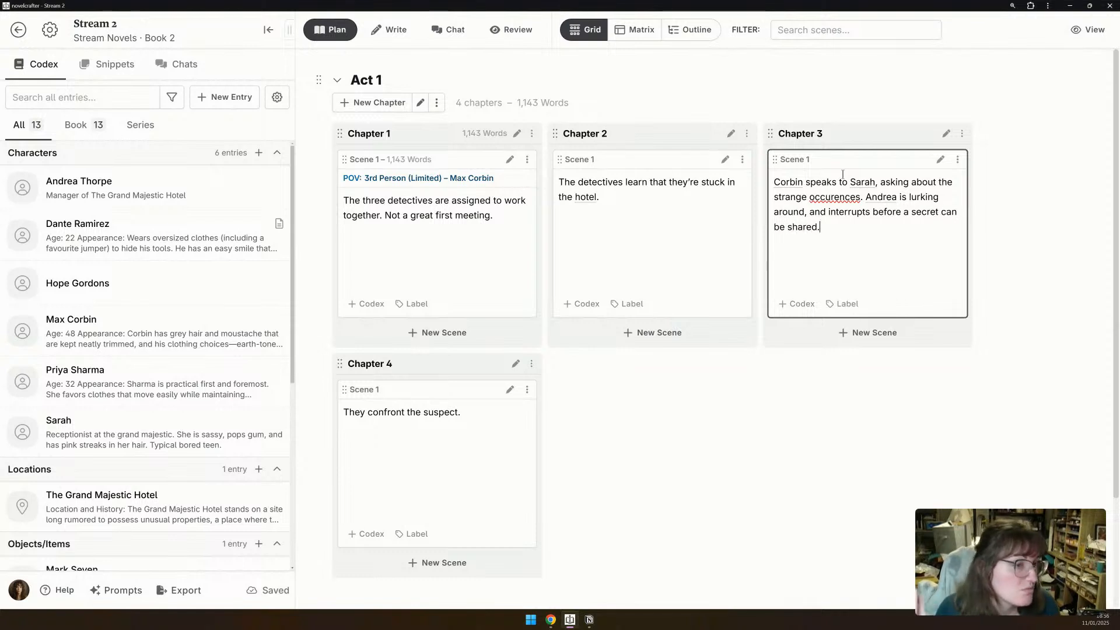
right_click(838, 198)
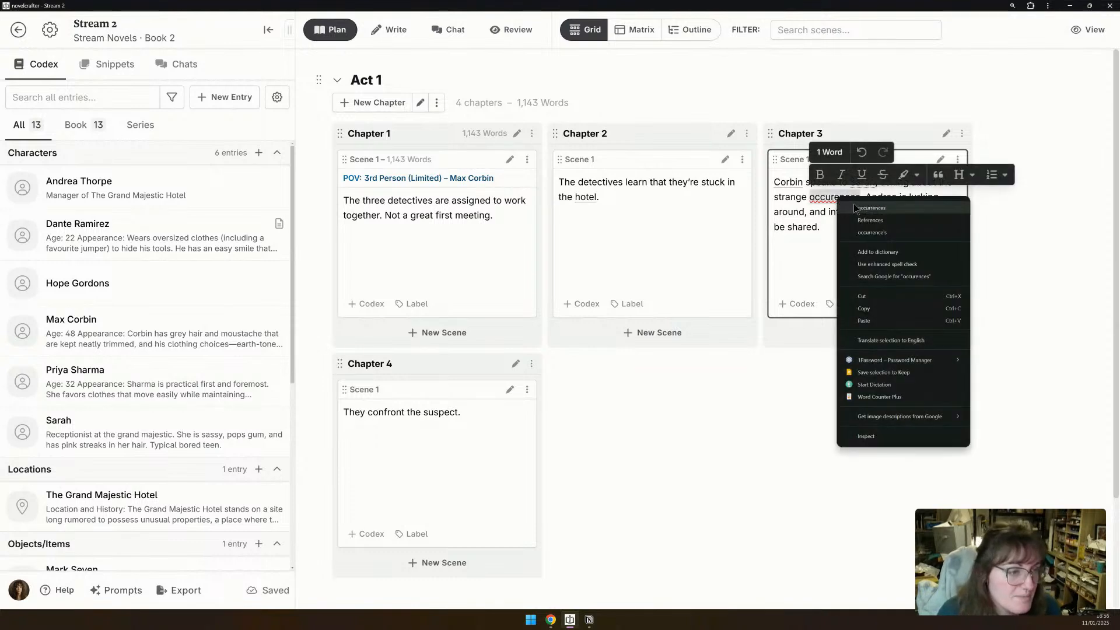
left_click(851, 207)
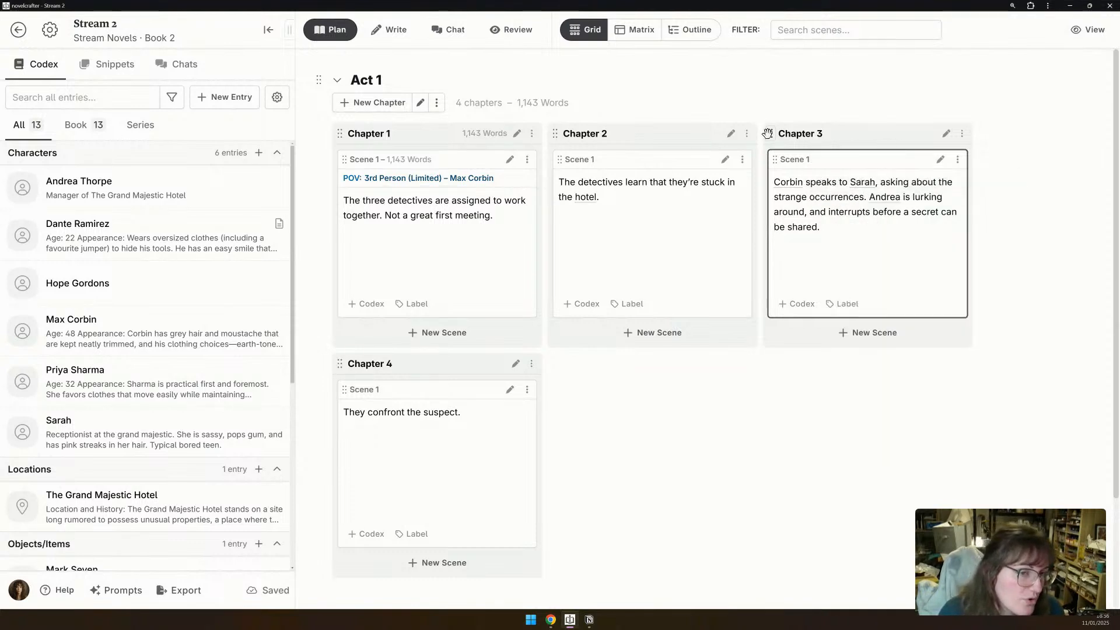
Look at the display options for the plan grid's cards, such as grid axis, card width and card height.
left_click_drag(767, 134, 788, 150)
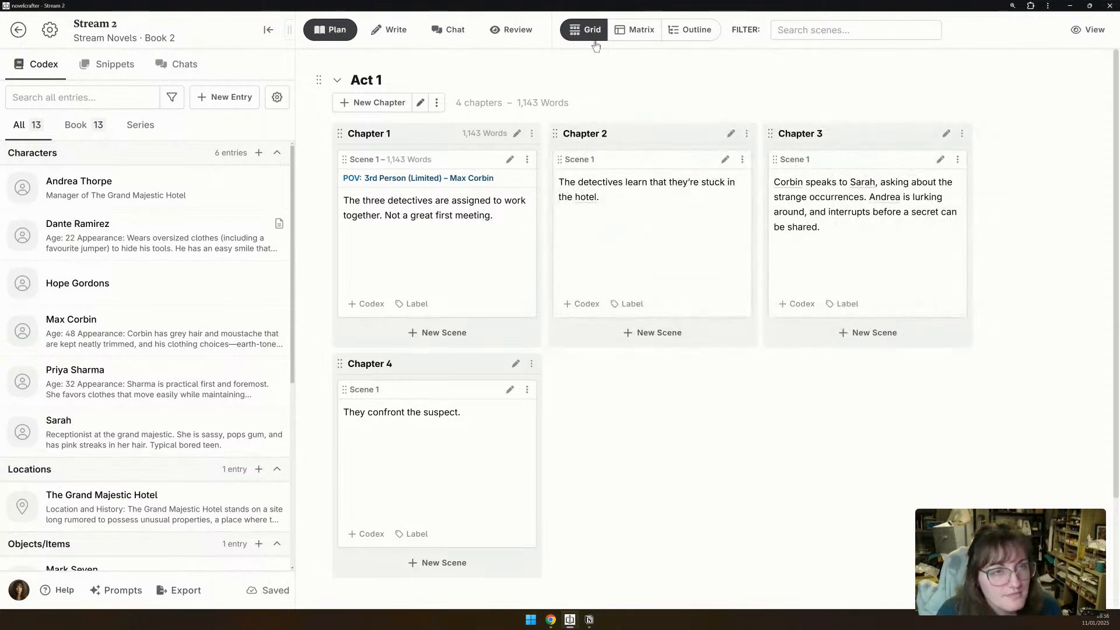
left_click(1086, 32)
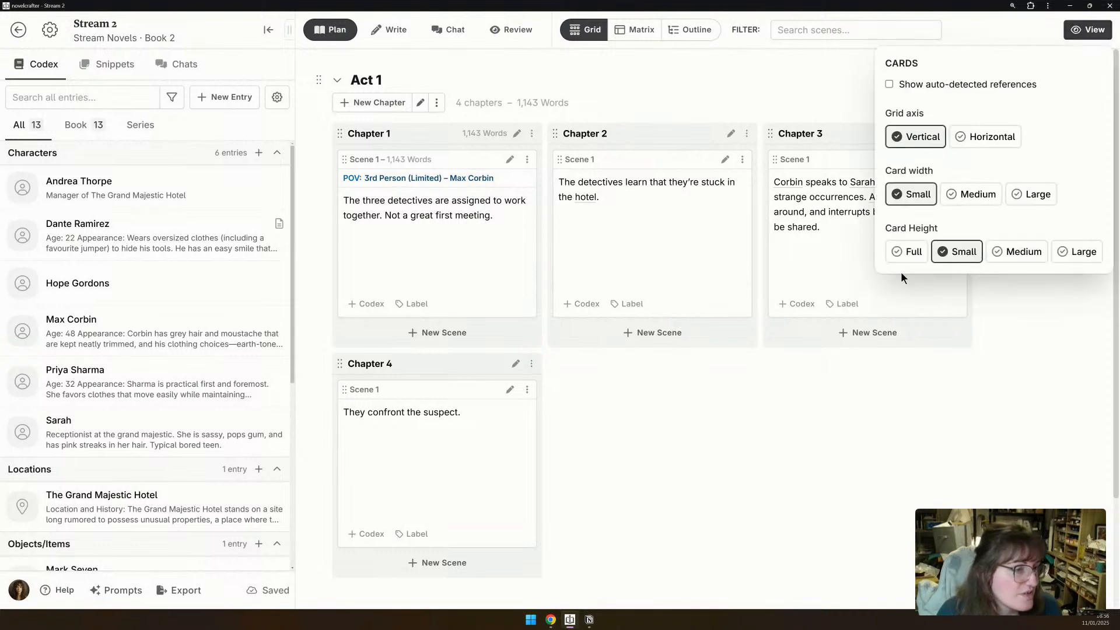
left_click(758, 82)
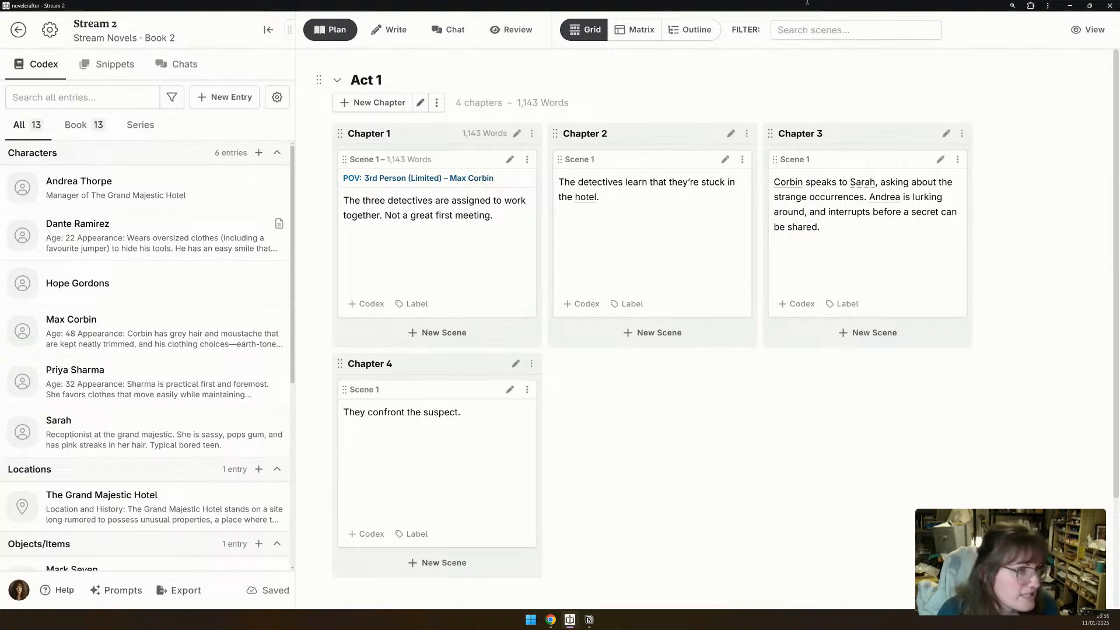
Zoom the page out to 100% to view the whole plan grid, and return to the larger zoom level.
left_click(1013, 7)
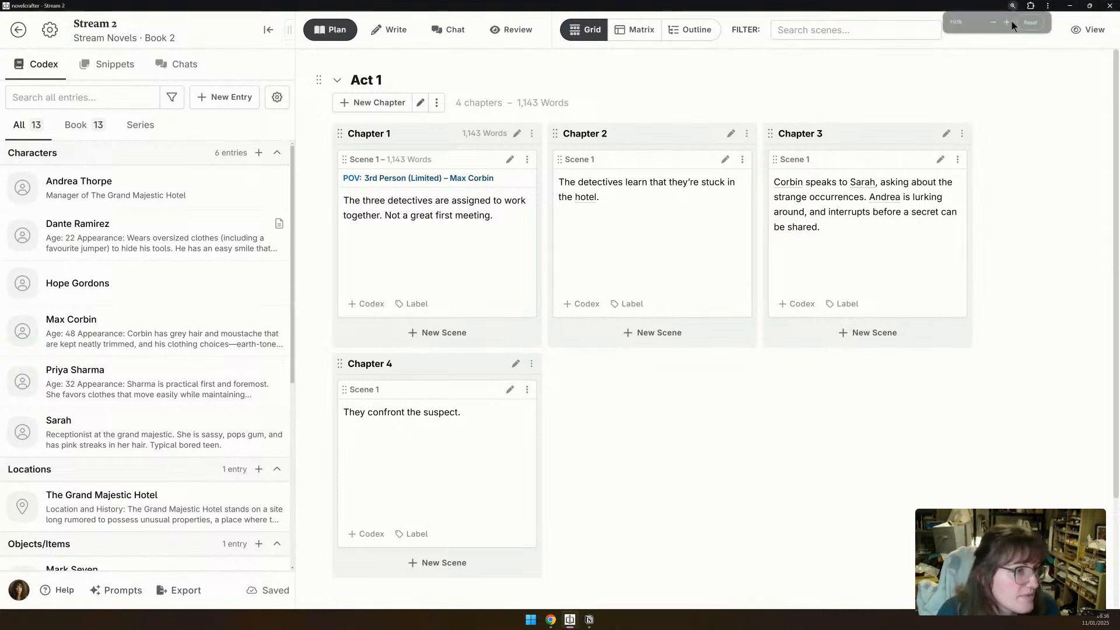
left_click(992, 23)
left_click(993, 23)
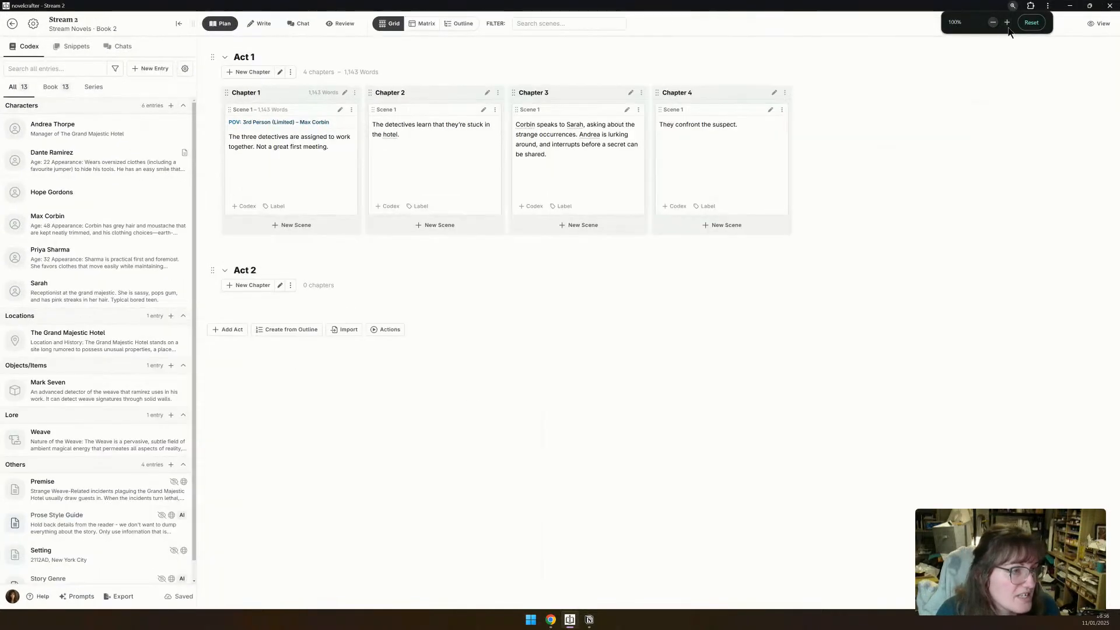
left_click(1007, 23)
left_click(1007, 23)
left_click(1007, 23)
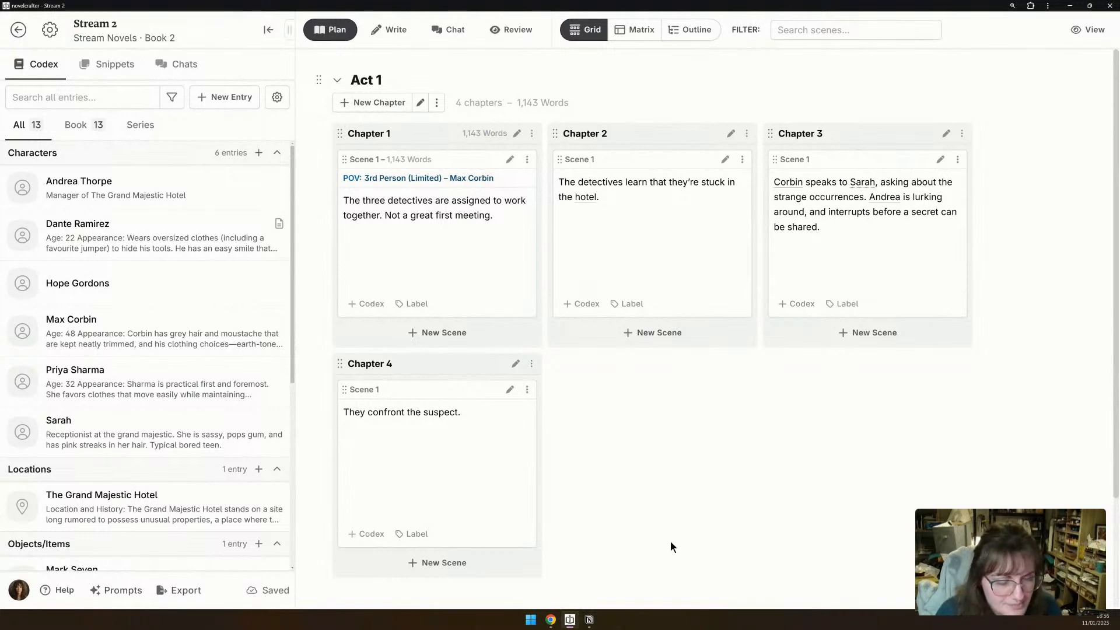
left_click(590, 621)
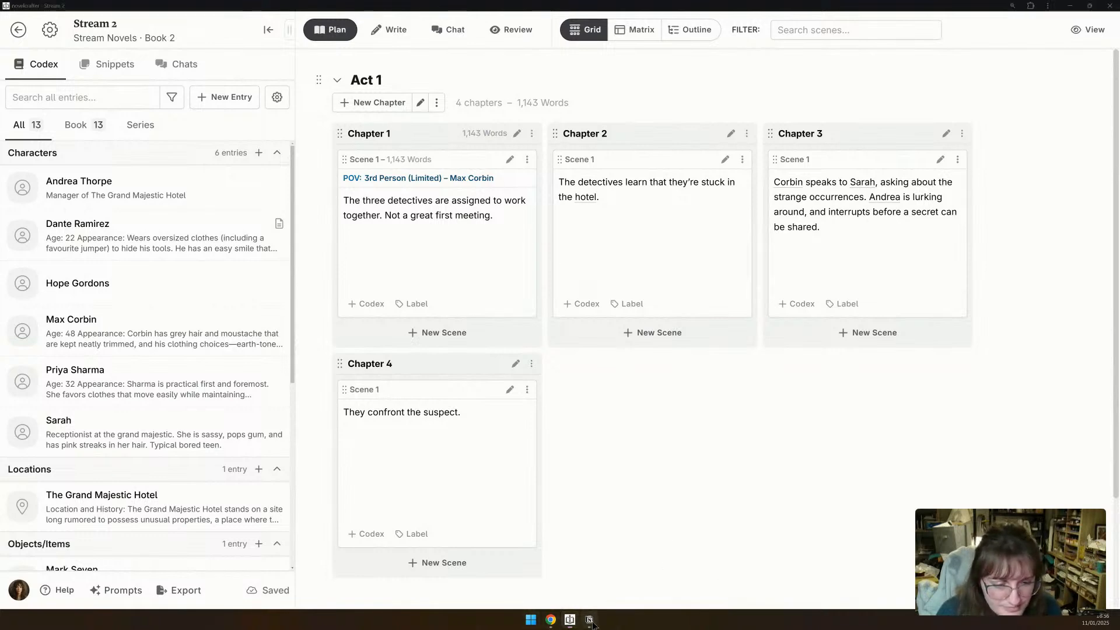
scroll(628, 517, "down", 1)
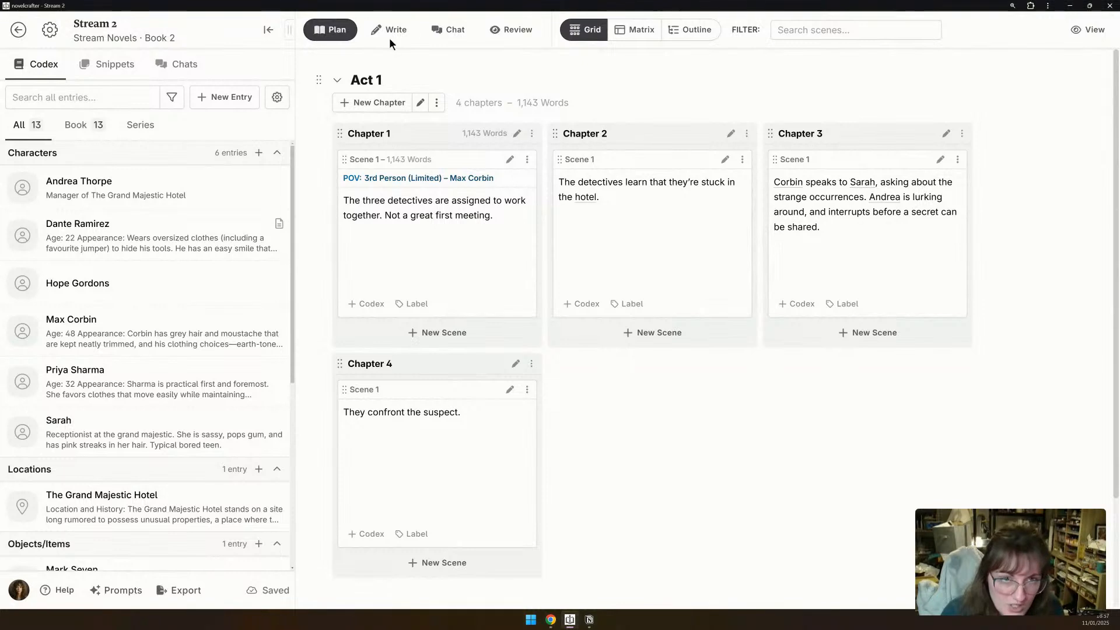
Start a chat with Chapter 1's Scene 1, pinned beside the plan, and set its model to Claude 3.5 - Sonnet.
left_click(527, 159)
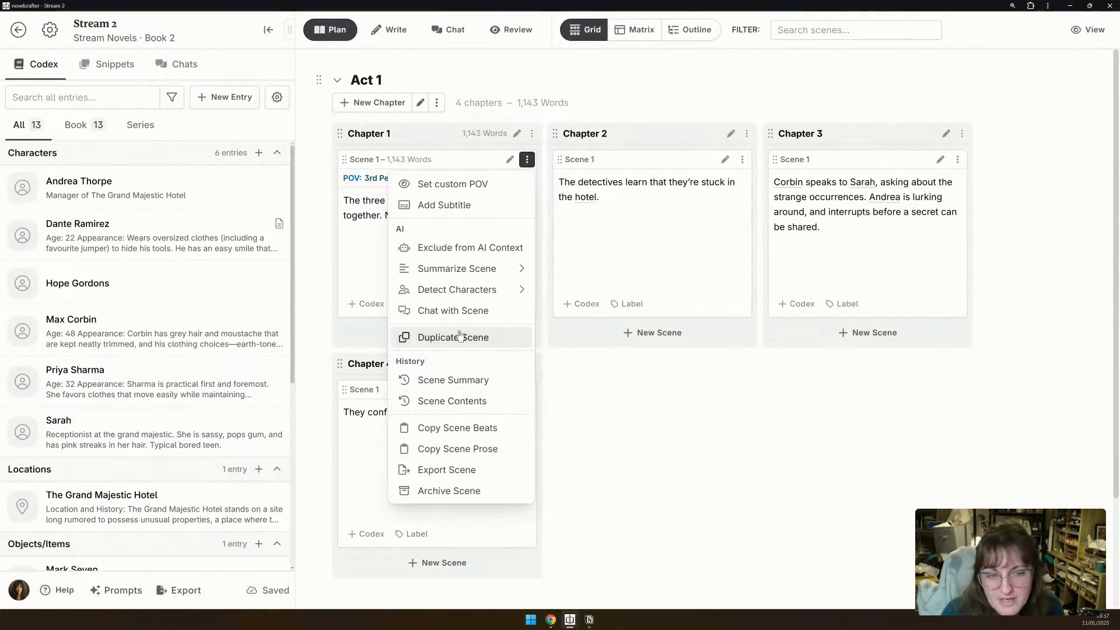
left_click(465, 311)
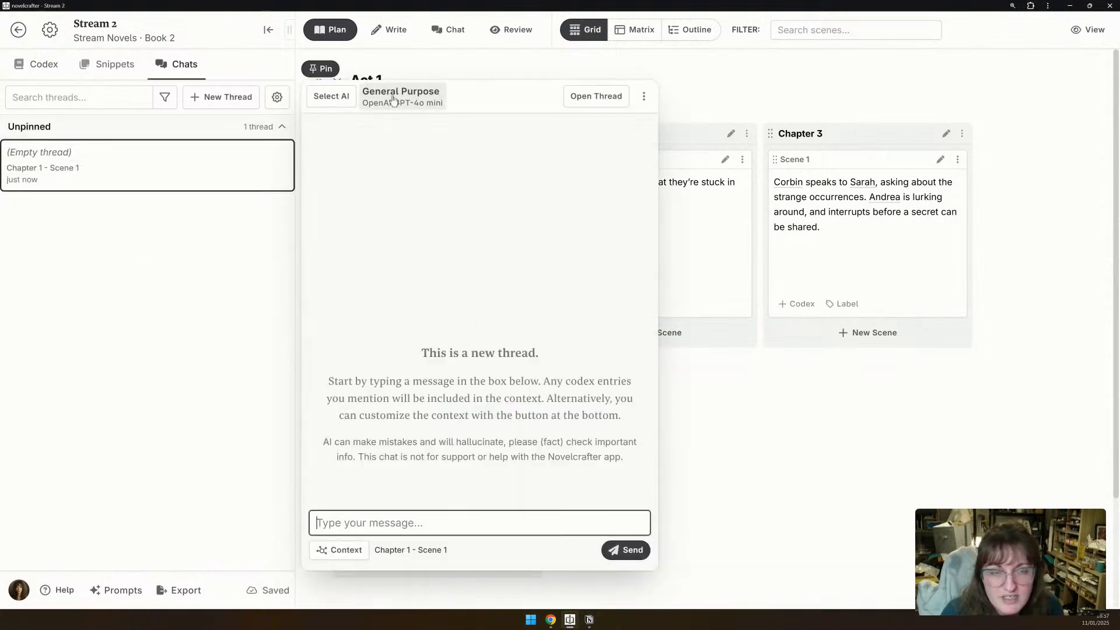
left_click(321, 68)
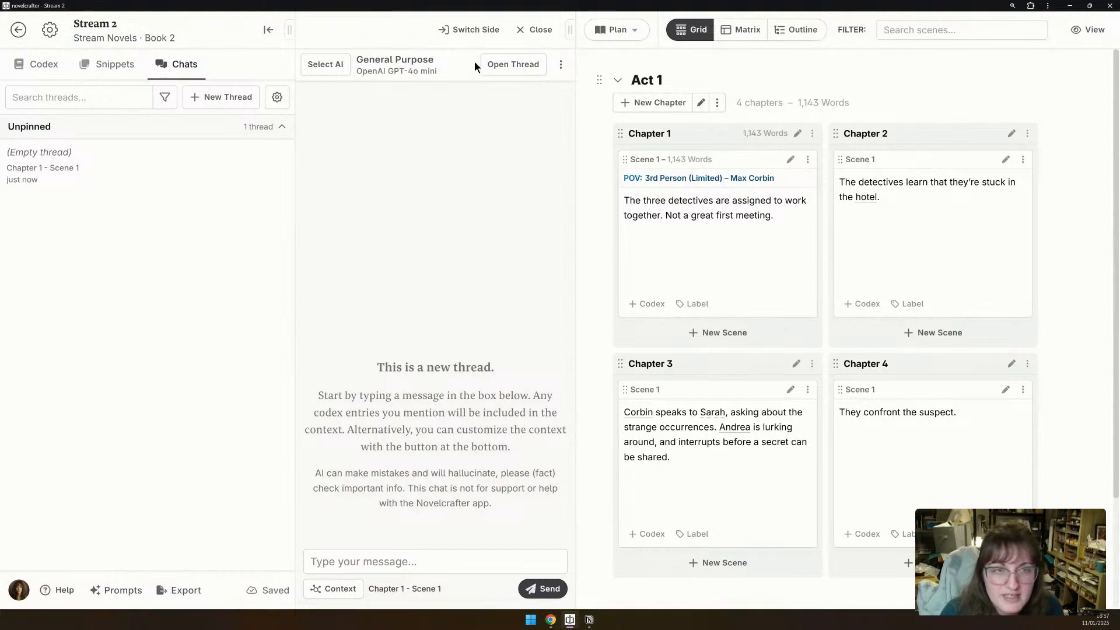
left_click(427, 569)
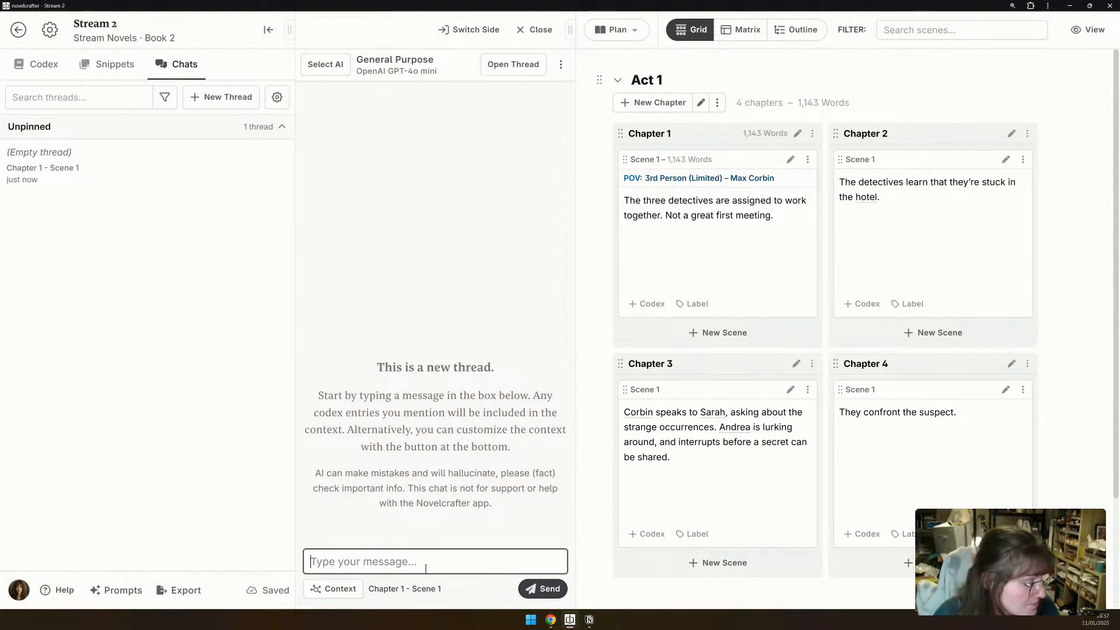
left_click(408, 63)
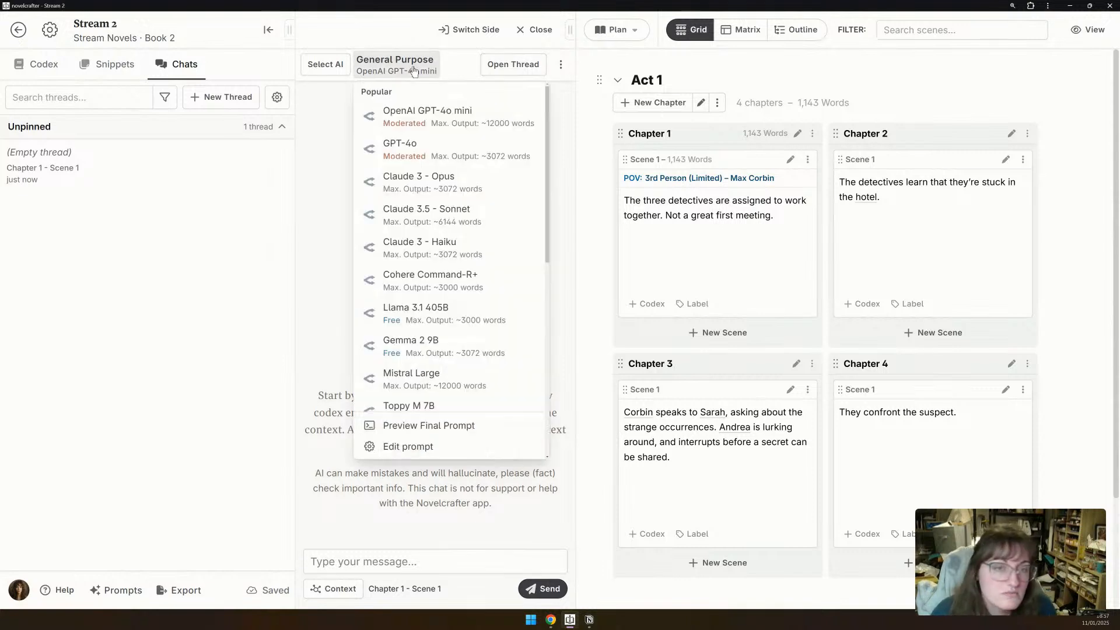
left_click(457, 232)
Begin the chat message with "Please take on the role of Max. You will respond as him to all questions.".
left_click(411, 560)
type("Pleas")
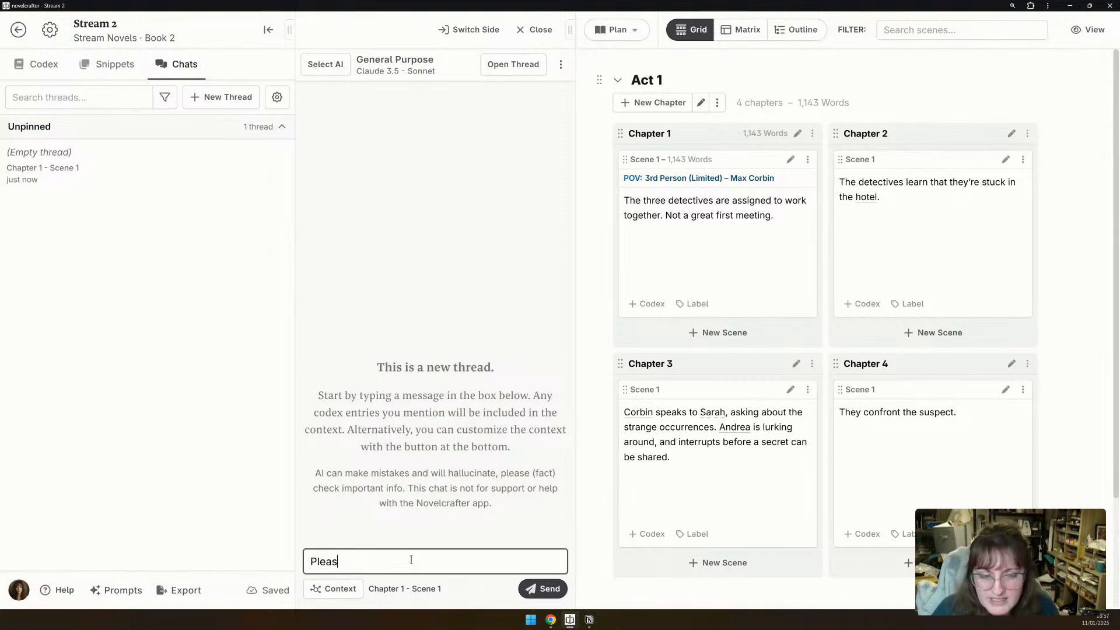
type("e take on the ro")
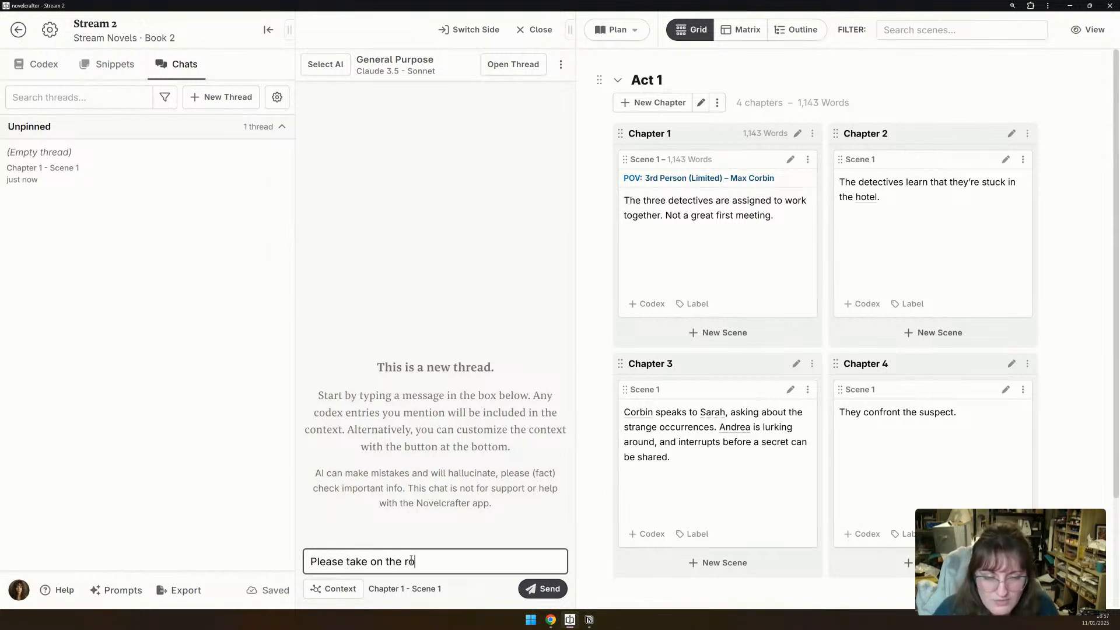
type("le of Max. ")
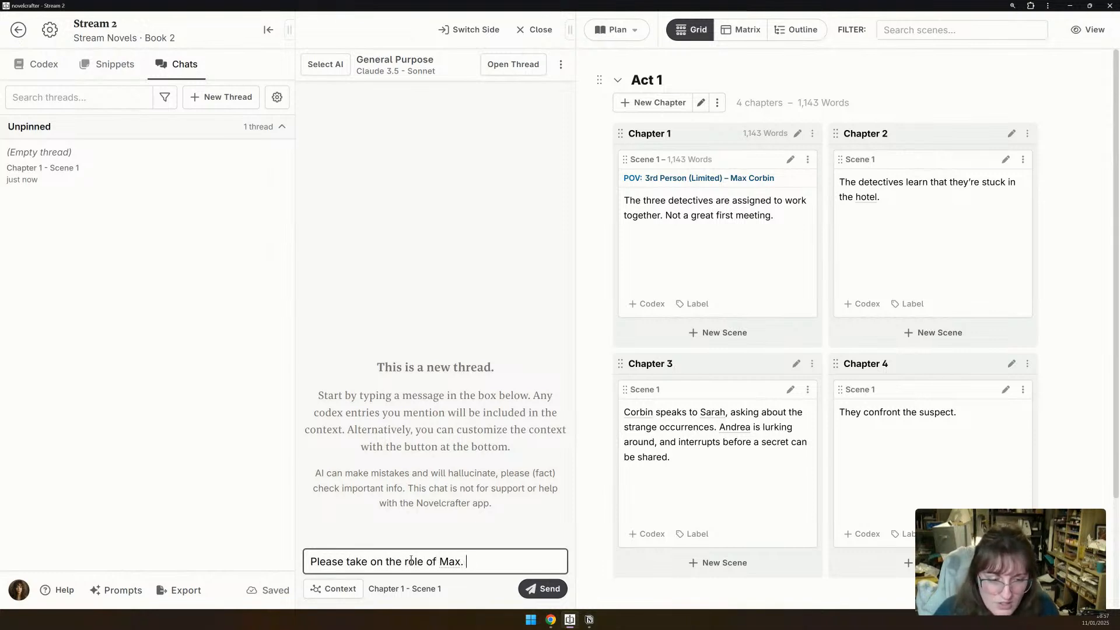
type("You will responsd as him to all questions.")
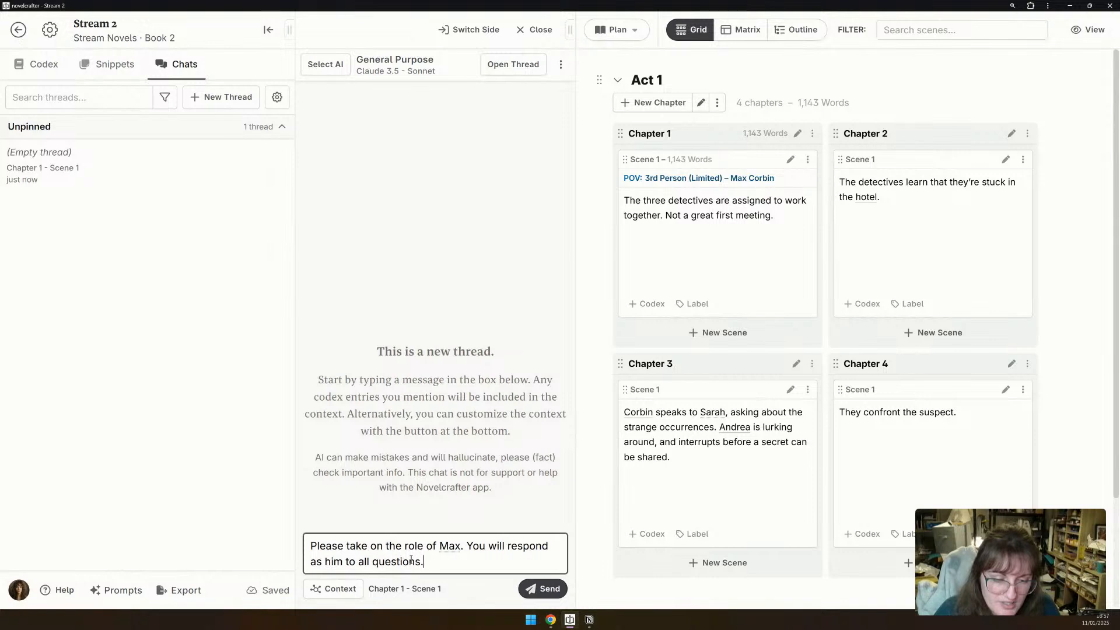
key("shift+Return")
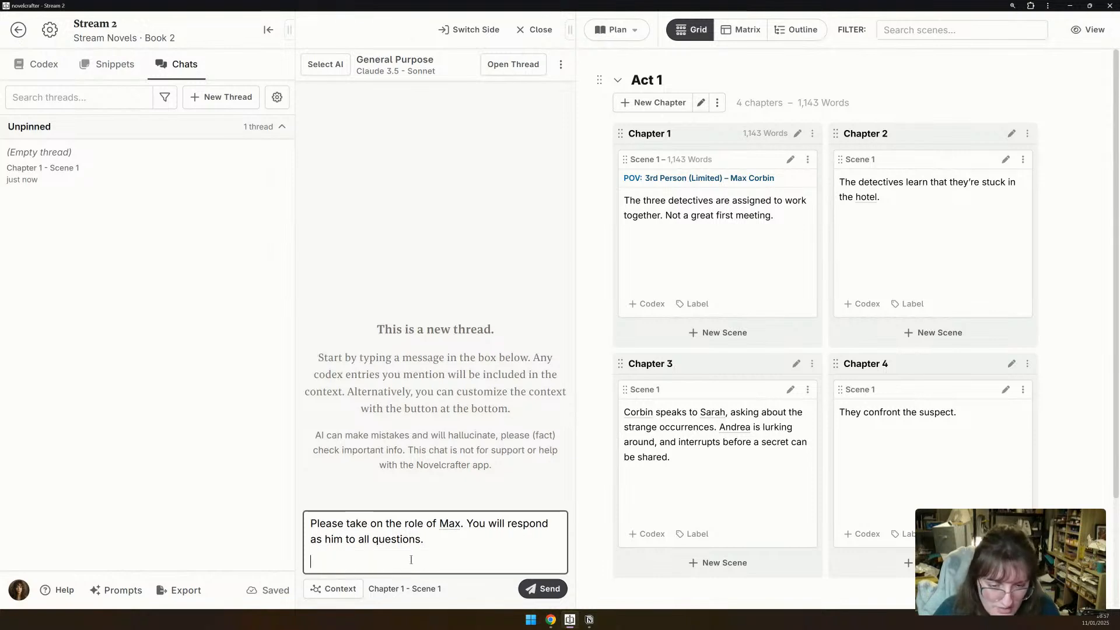
key("BackSpace")
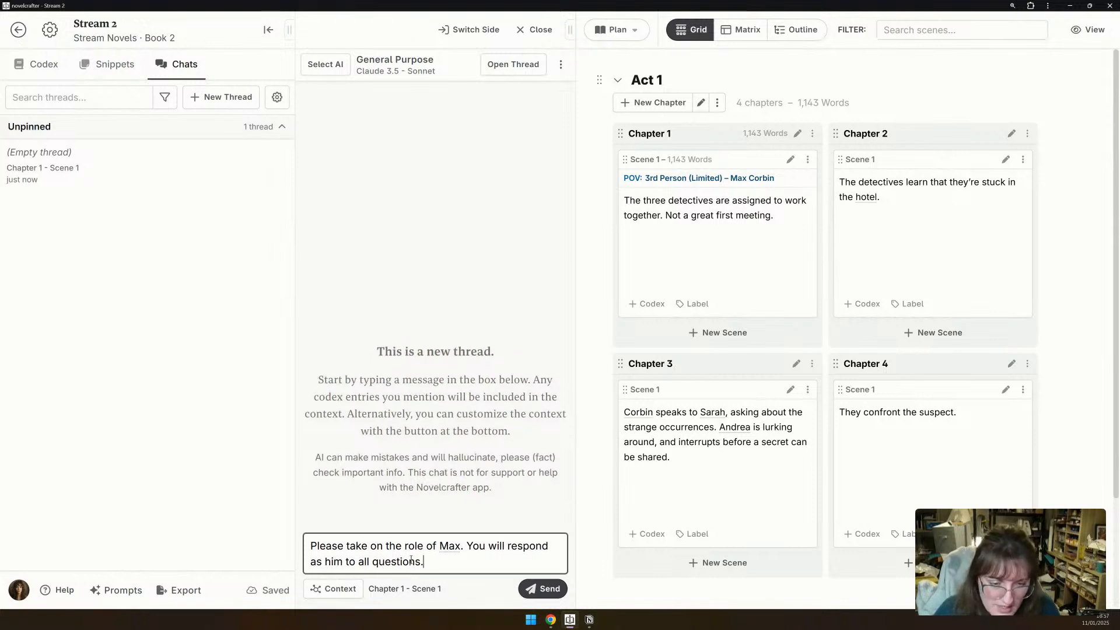
Continue the message with "I am taking on the role of the writer who is telling his story".
type("I am")
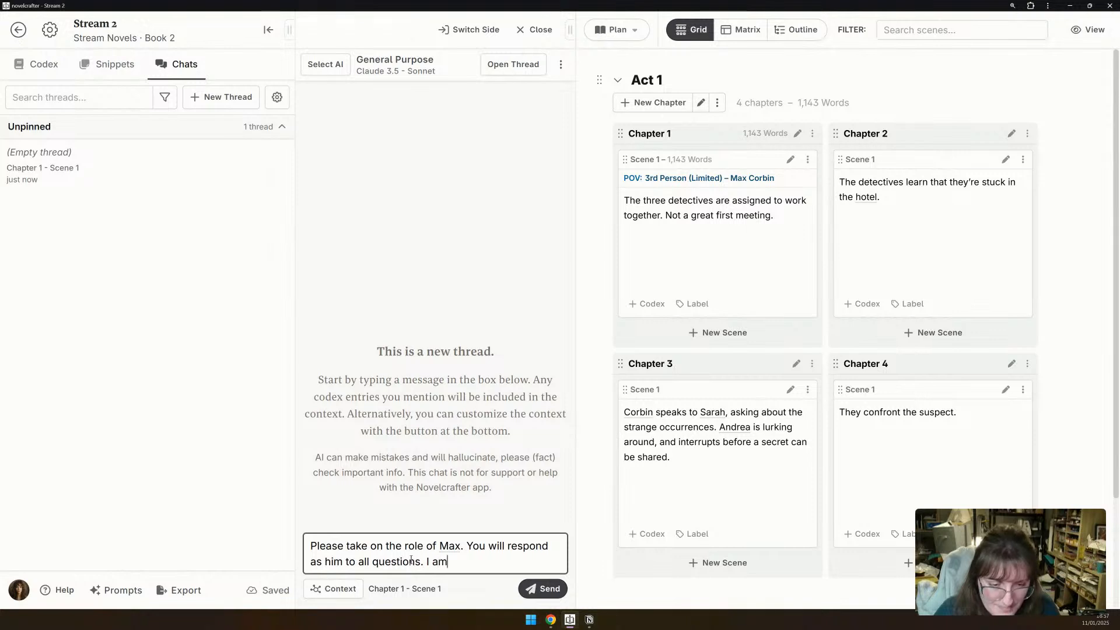
type(" taking on the role of the ")
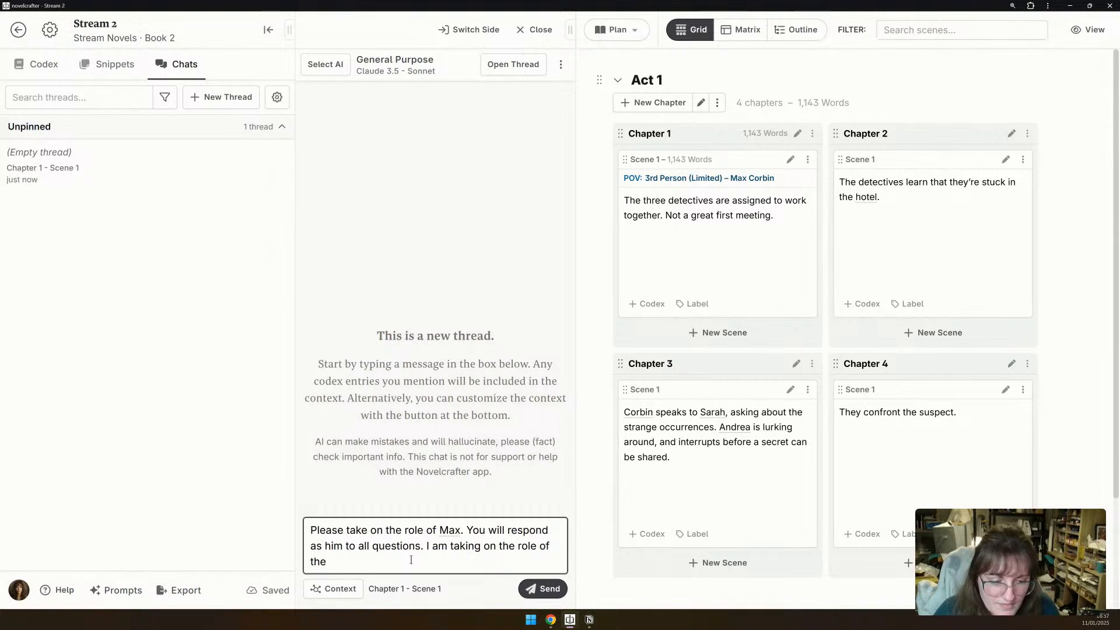
type("writer who is telling")
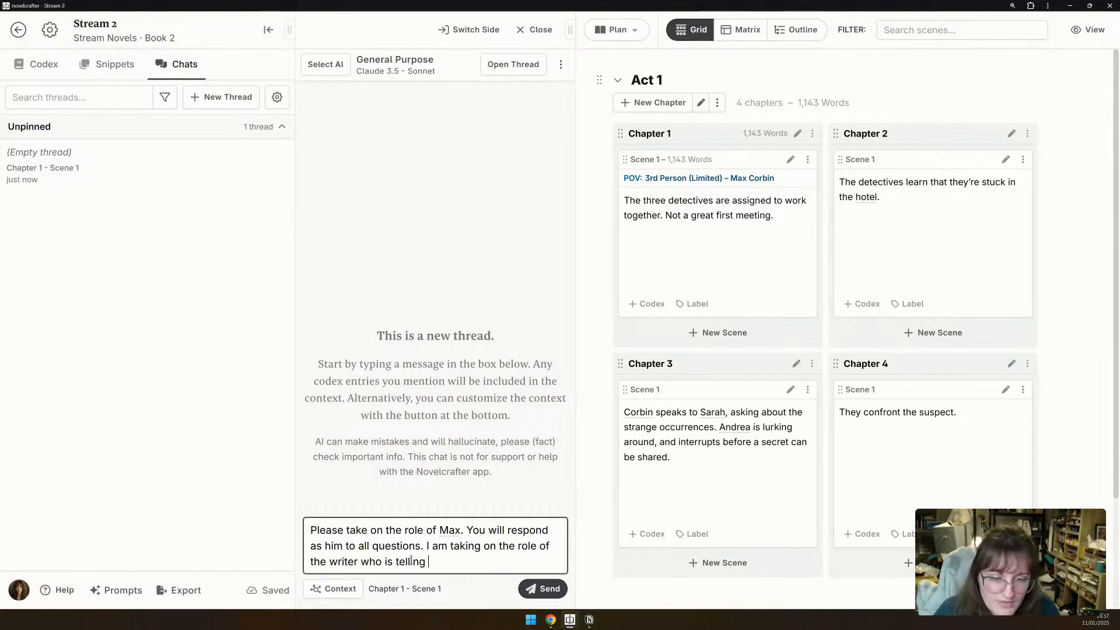
type(" his story")
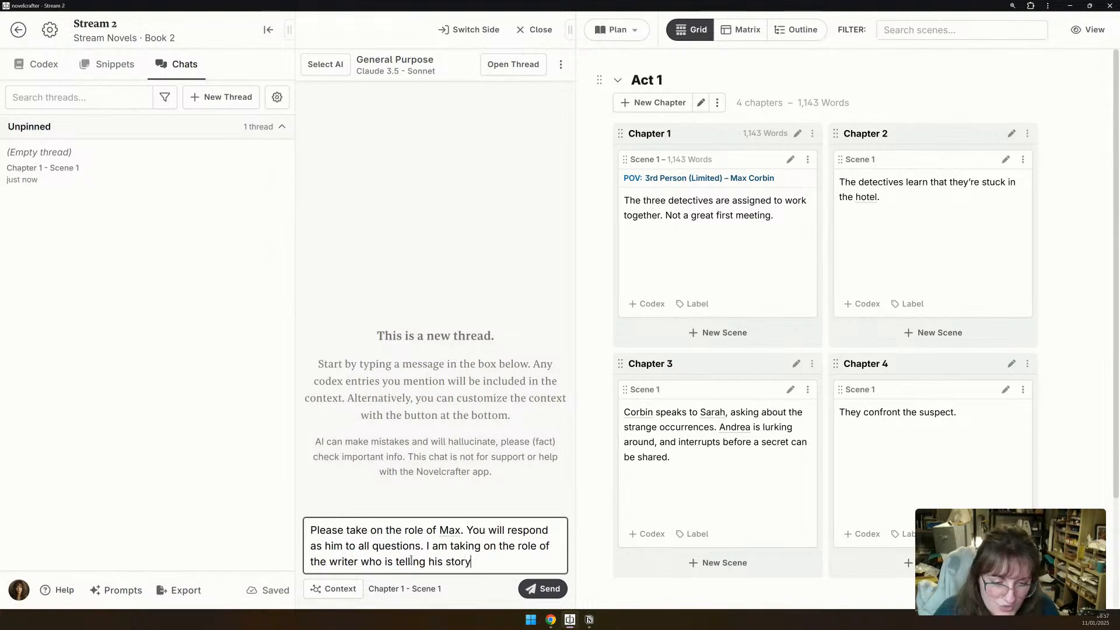
Complete the sentence with ", for his autobiography, and needs to know all the details about what happened." and start a new paragraph.
type(", for his autobiography, and needs to know all the details about what h")
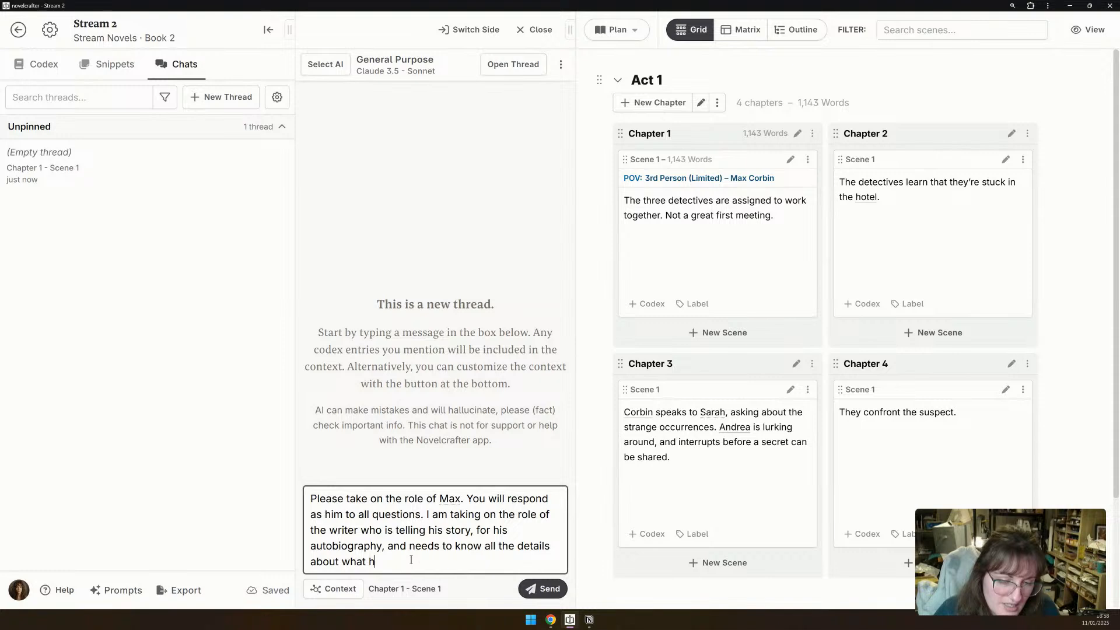
type("appened.")
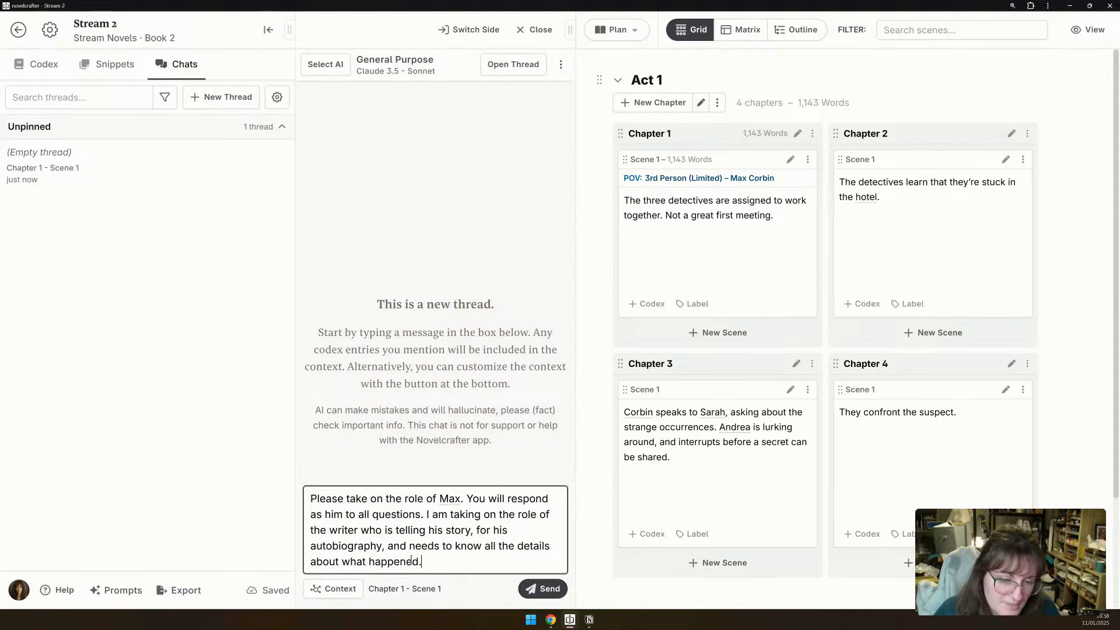
key("shift+Return")
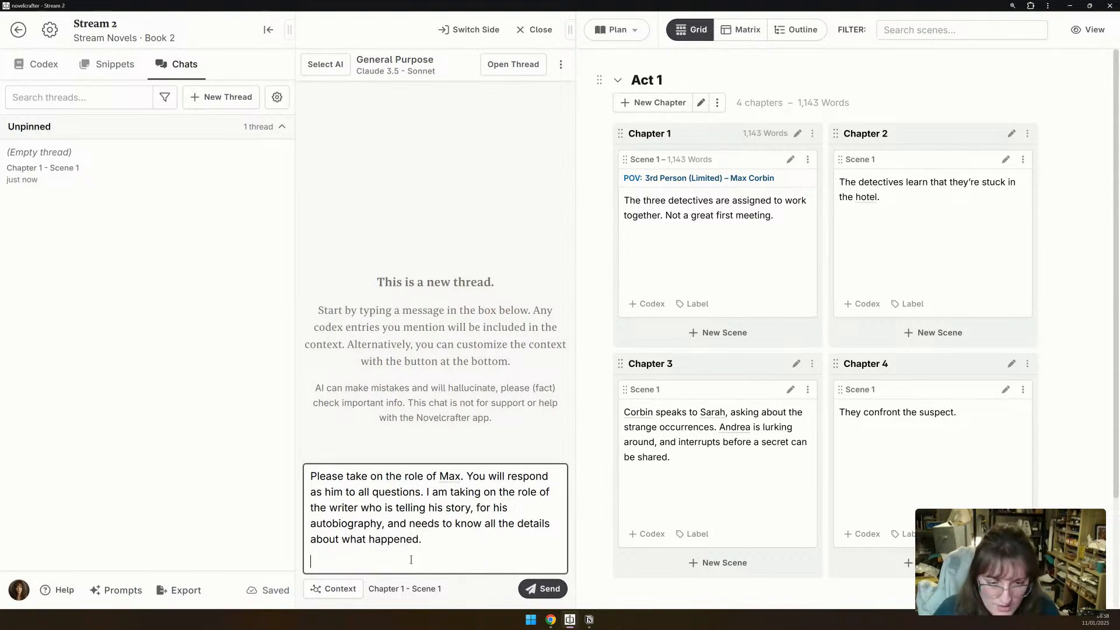
Write the first question in the new paragraph: "Max, what happened after you opened the hotel room?".
type("Ma")
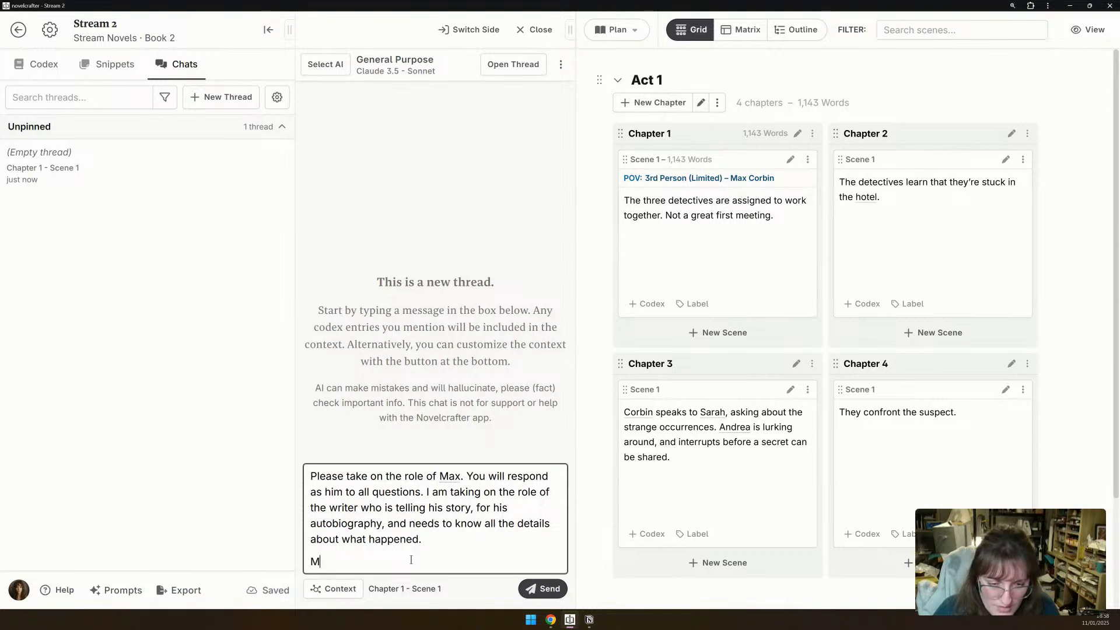
key("BackSpace")
key("BackSpace")
type("Max, n")
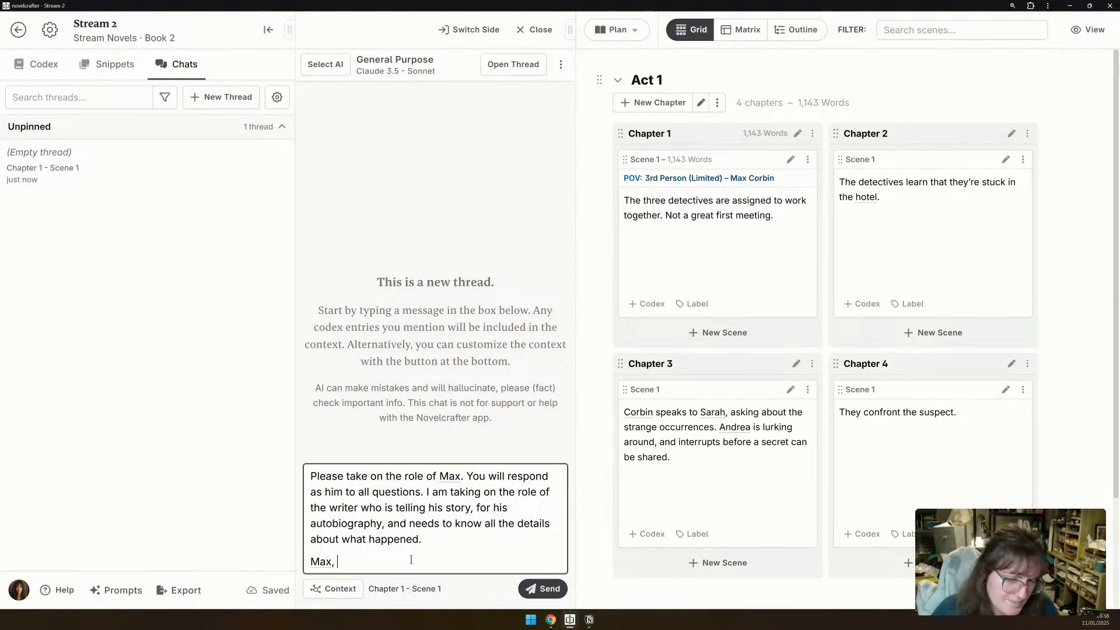
key("BackSpace")
type("s")
key("BackSpace")
type("wh")
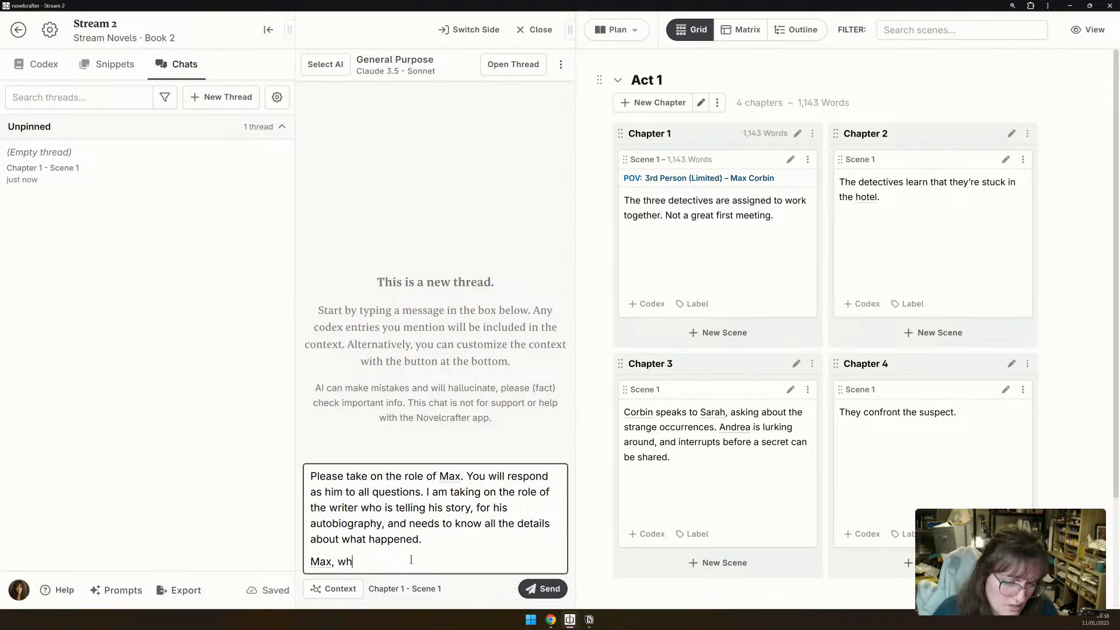
type("at happene")
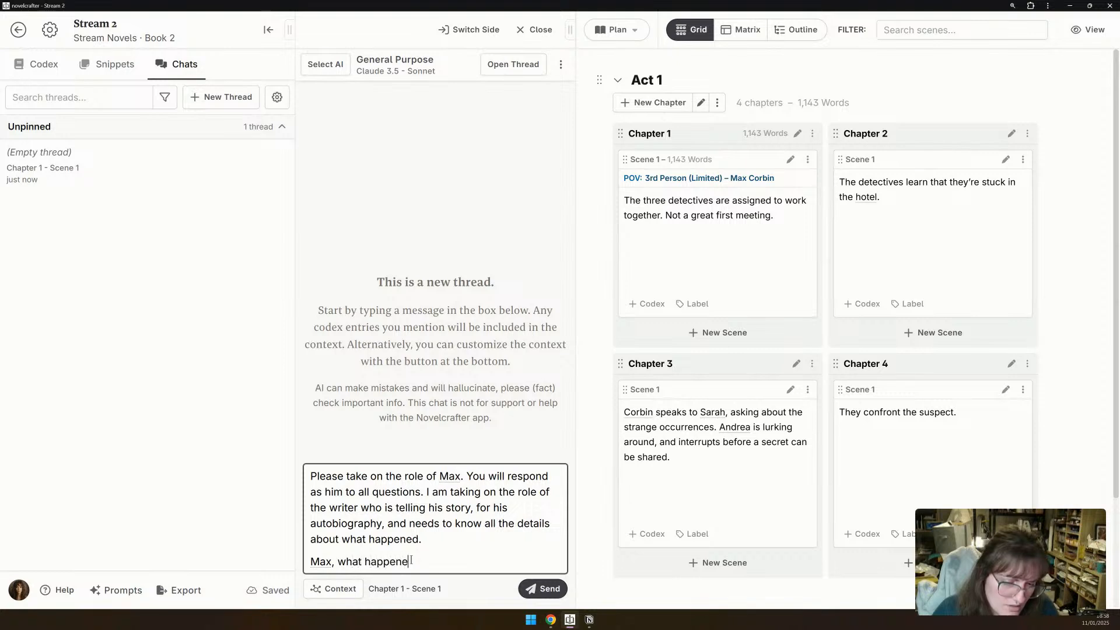
type("d after you ")
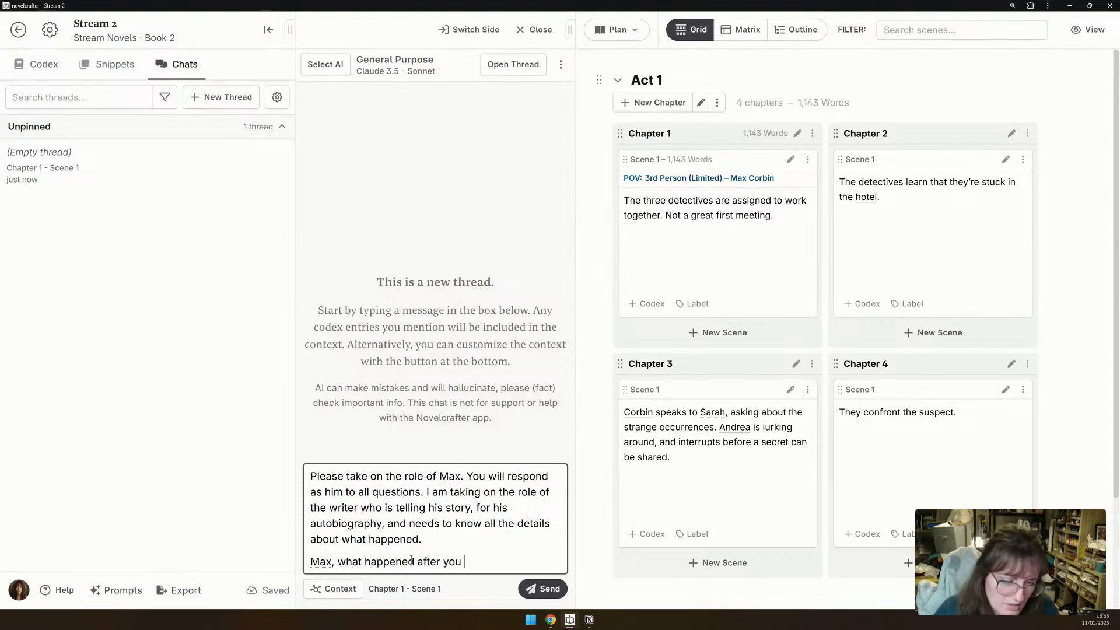
type("opened the ho")
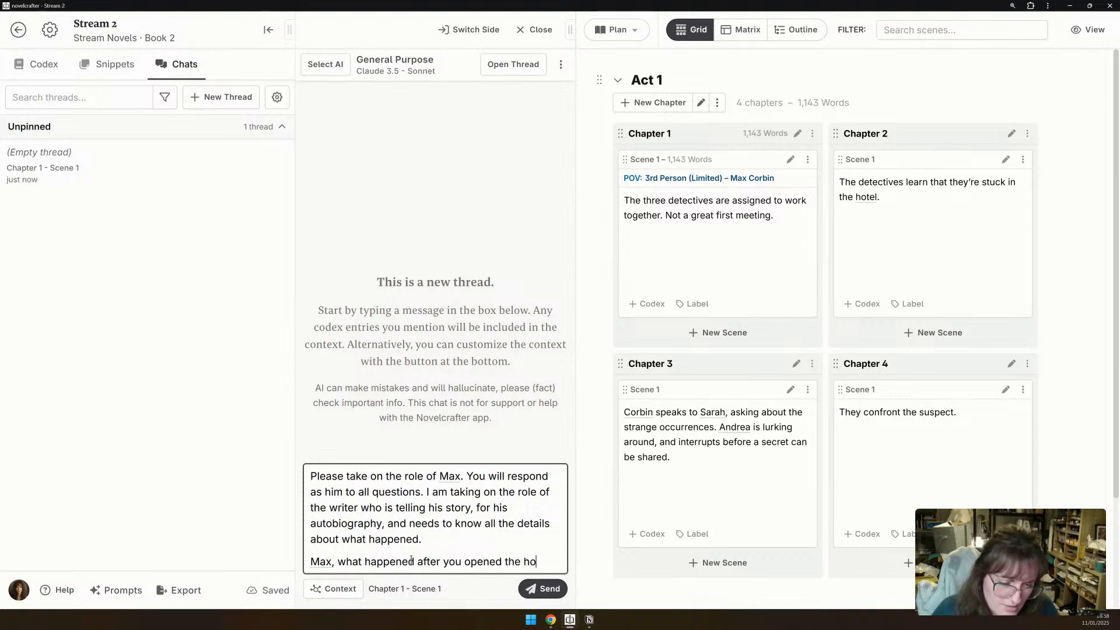
type("tel room? Wha")
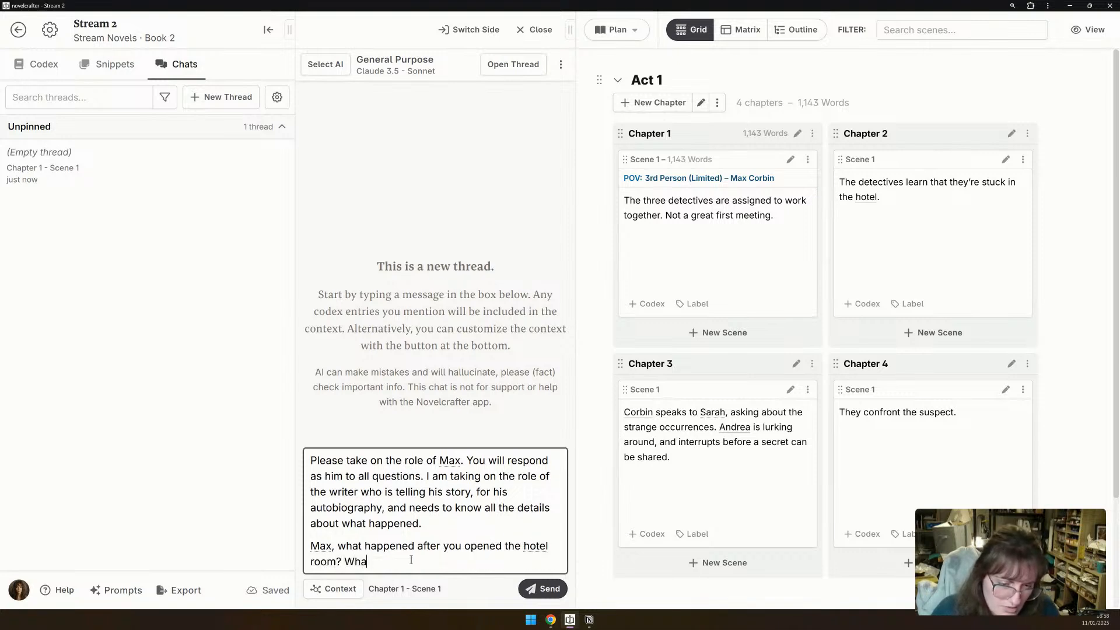
Extend the message with "What did you actually see? The scene had been preserved, right? So... what was it?".
type("t did you actually")
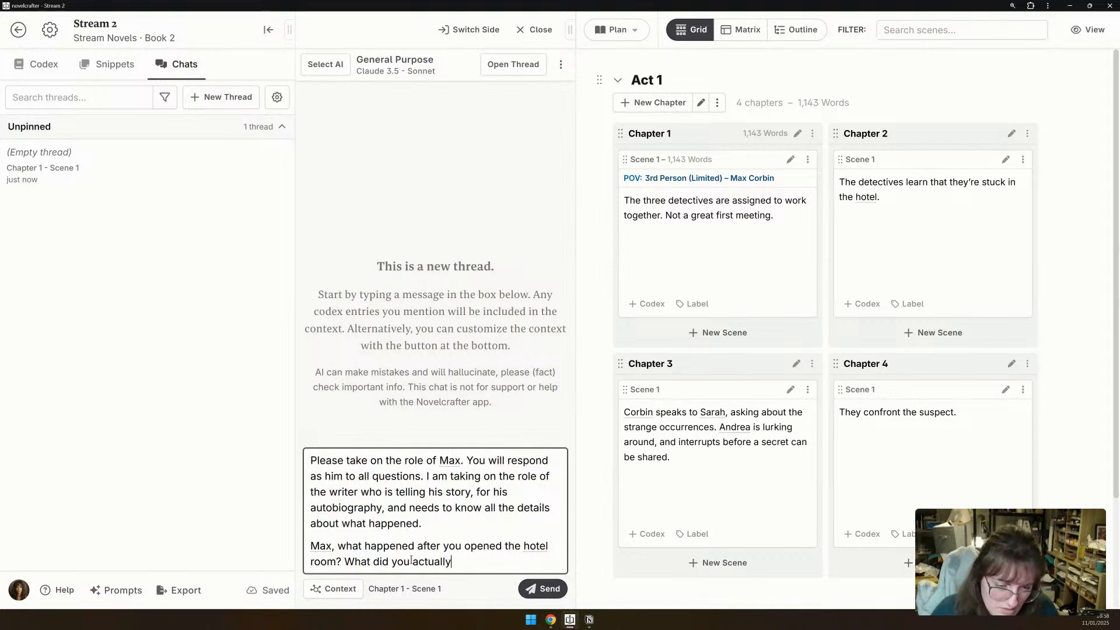
type(" see? The scene had been preserved, right?")
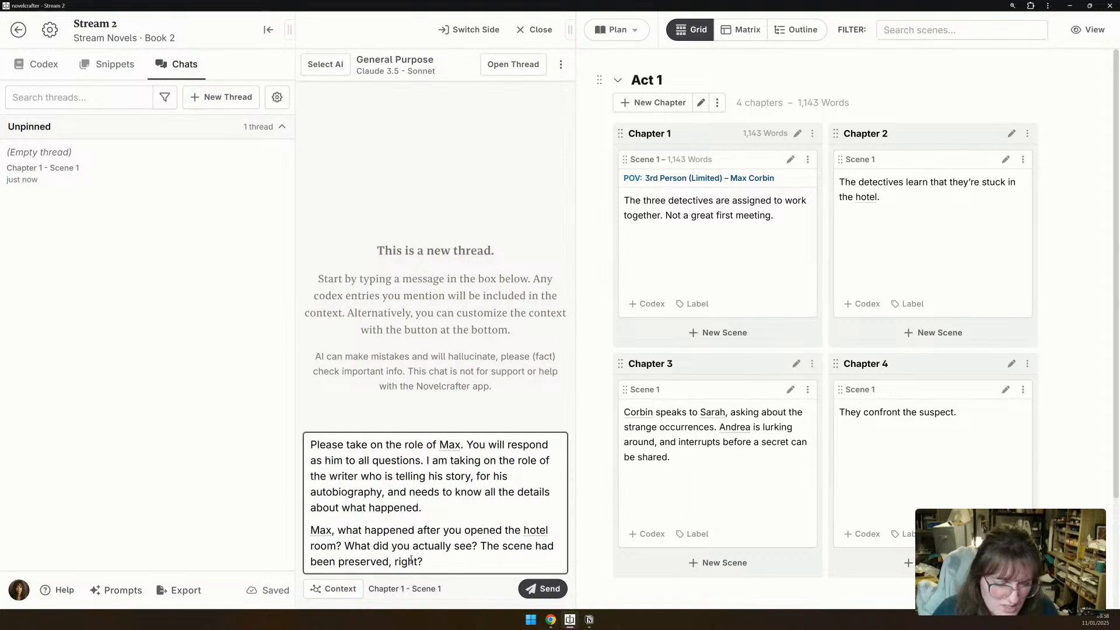
type(" So")
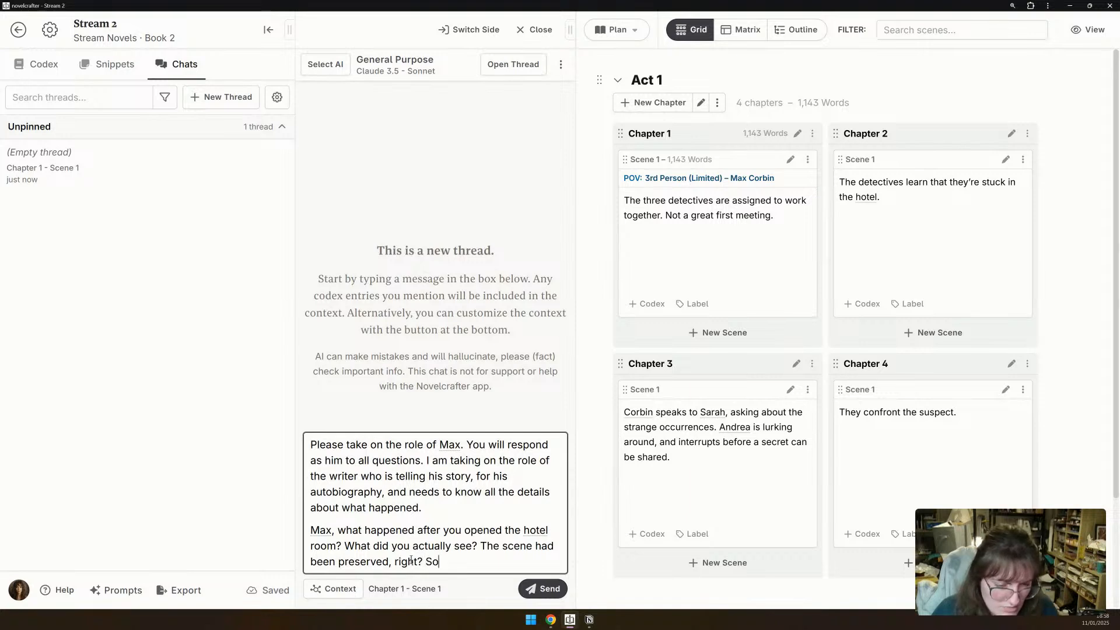
type("... what was it?")
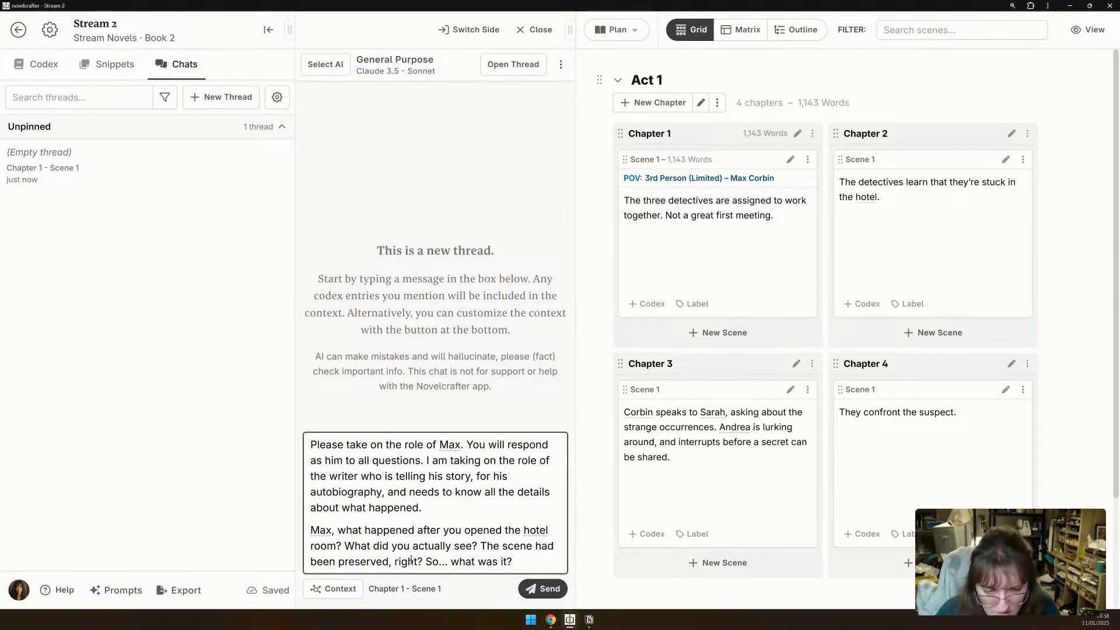
type("Was it there b")
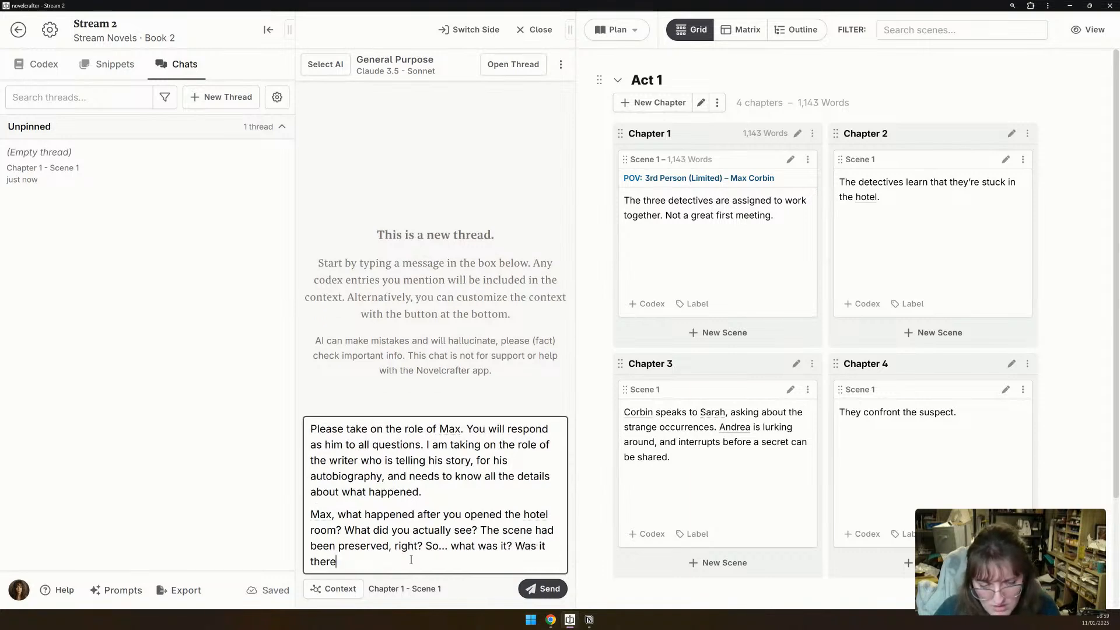
key("BackSpace")
key("BackSpace")
key("BackSpace")
key("BackSpace")
key("BackSpace")
key("BackSpace")
key("BackSpace")
key("BackSpace")
key("BackSpace")
key("BackSpace")
key("BackSpace")
key("BackSpace")
key("BackSpace")
key("BackSpace")
key("BackSpace")
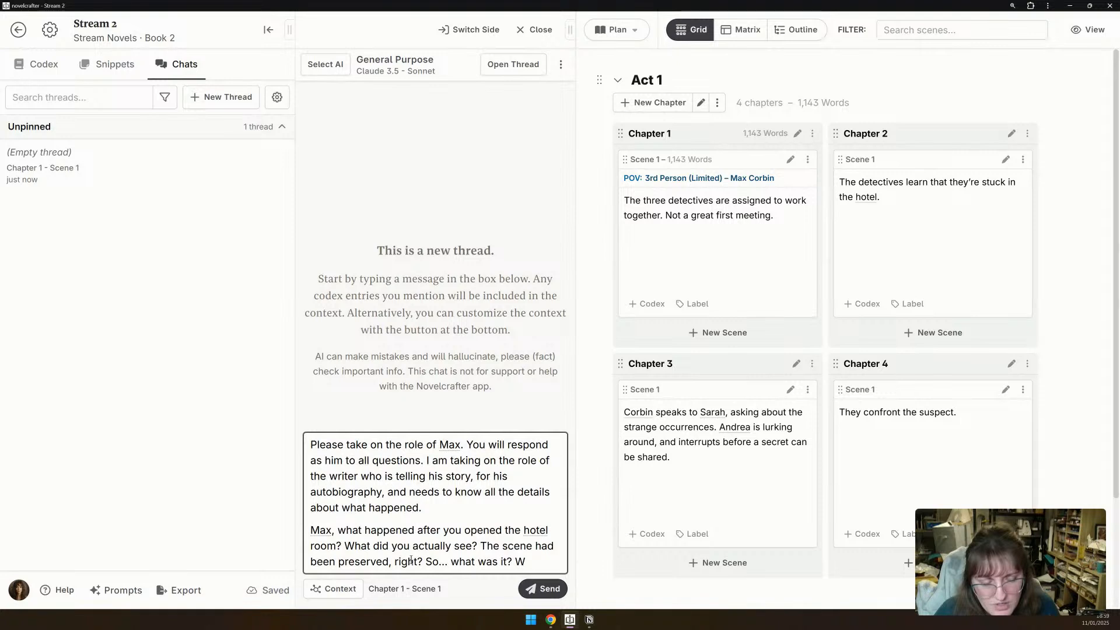
Send the message to the AI and read the start of Max's reply.
key("Return")
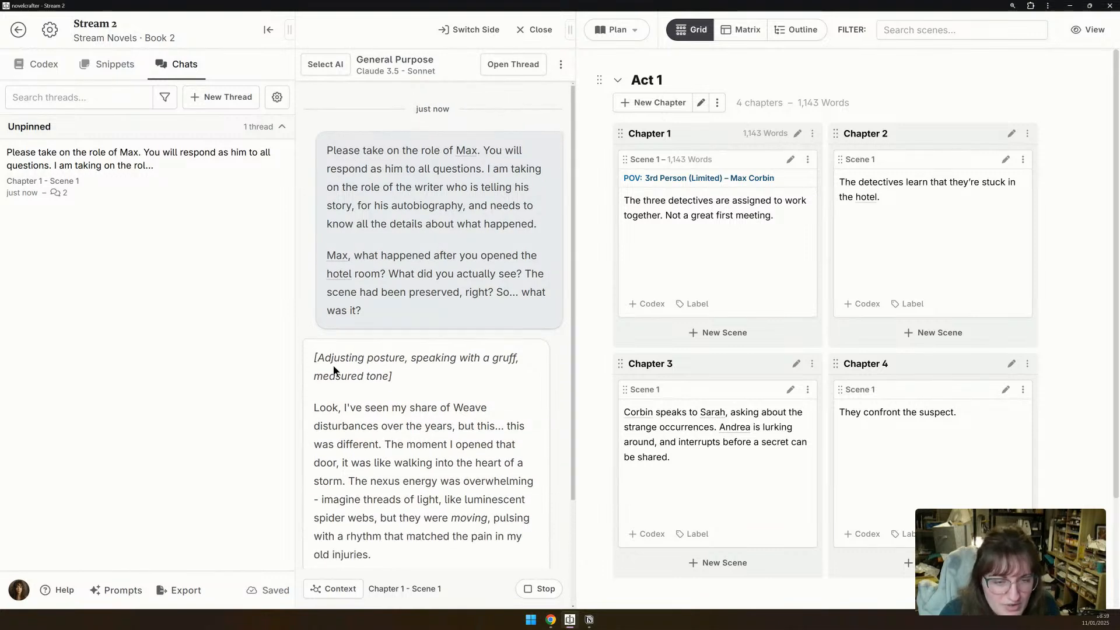
scroll(305, 376, "down", 1)
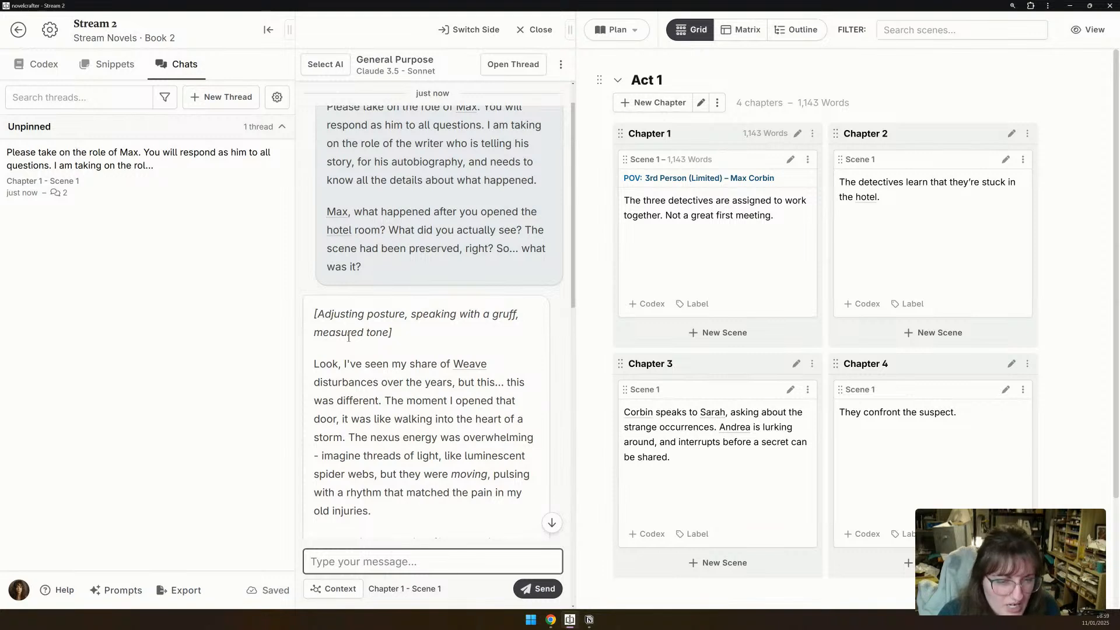
Read Max's full reply about the hotel room scene in the chat, through to its end.
scroll(349, 337, "down", 1)
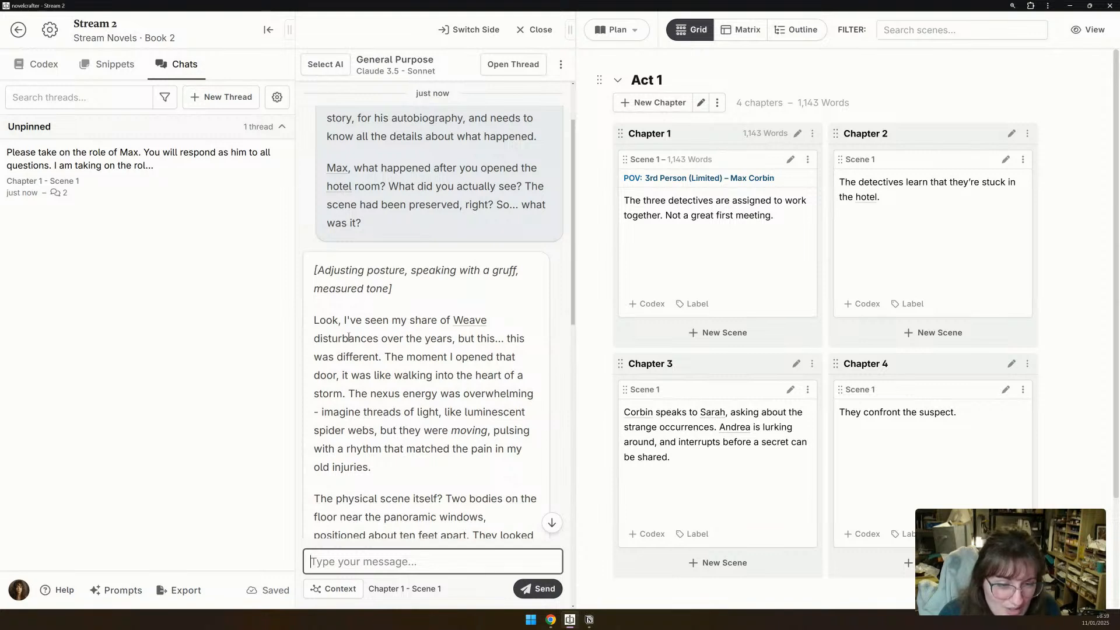
scroll(348, 337, "down", 1)
scroll(348, 338, "down", 3)
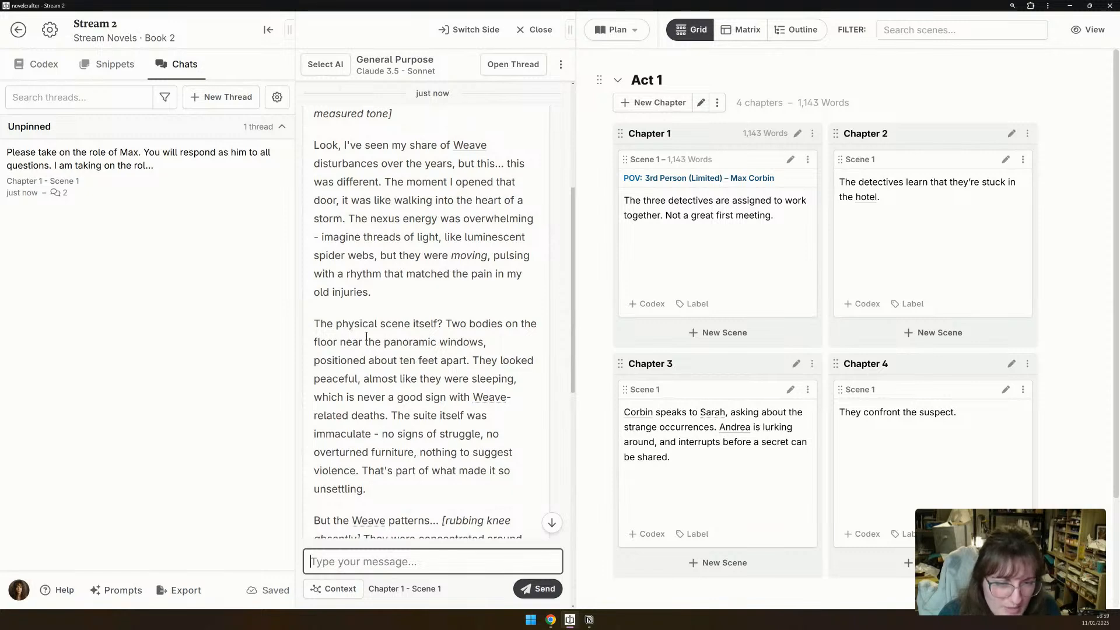
scroll(367, 338, "down", 1)
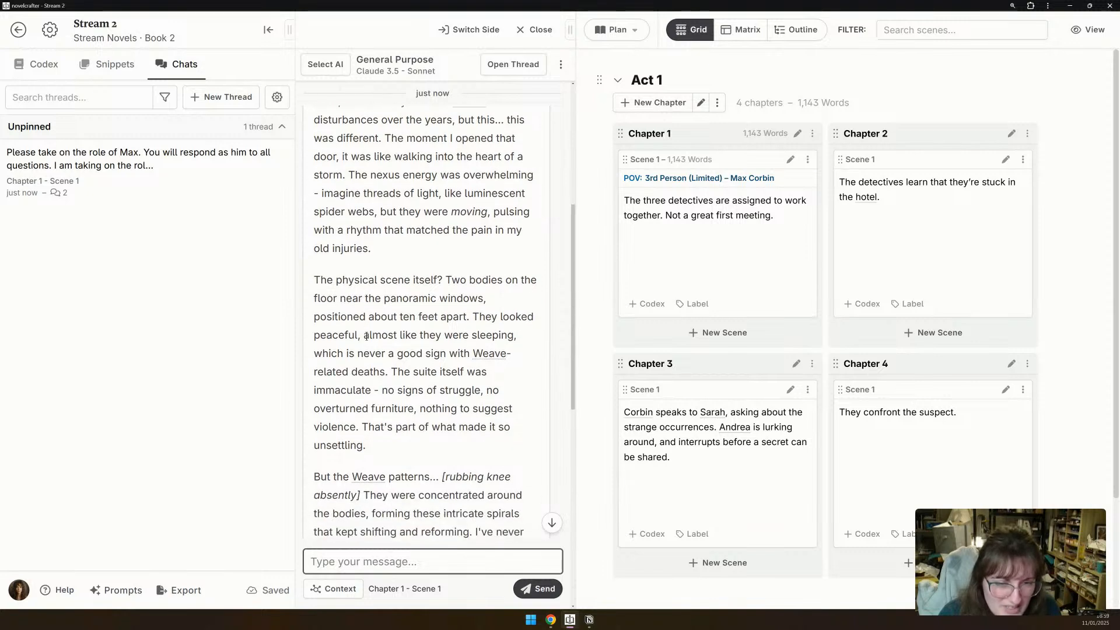
scroll(366, 335, "down", 1)
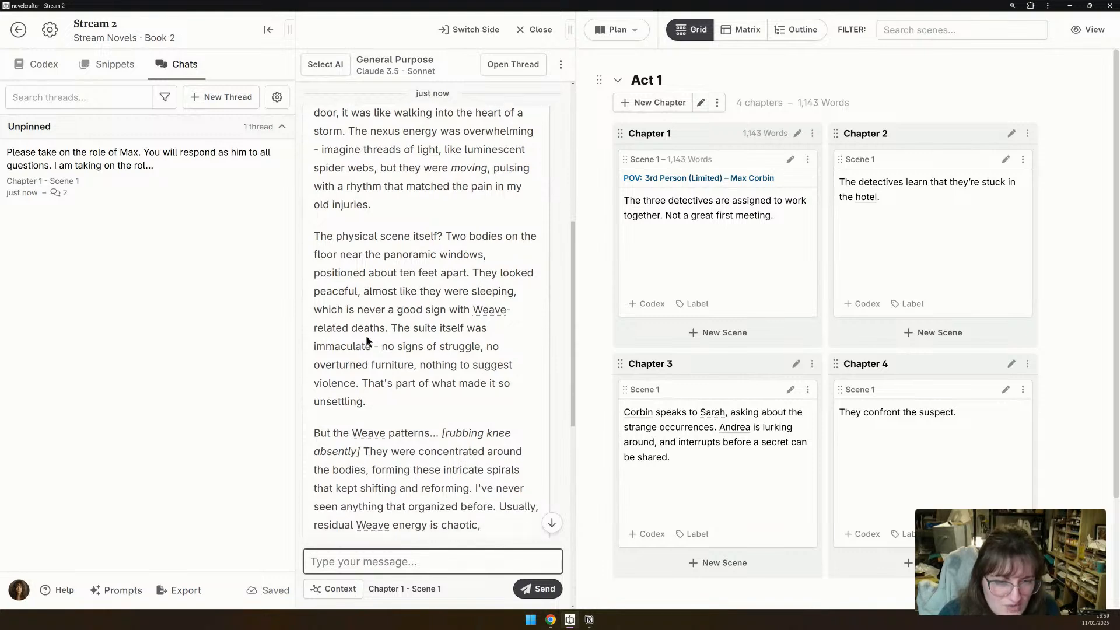
scroll(366, 335, "down", 1)
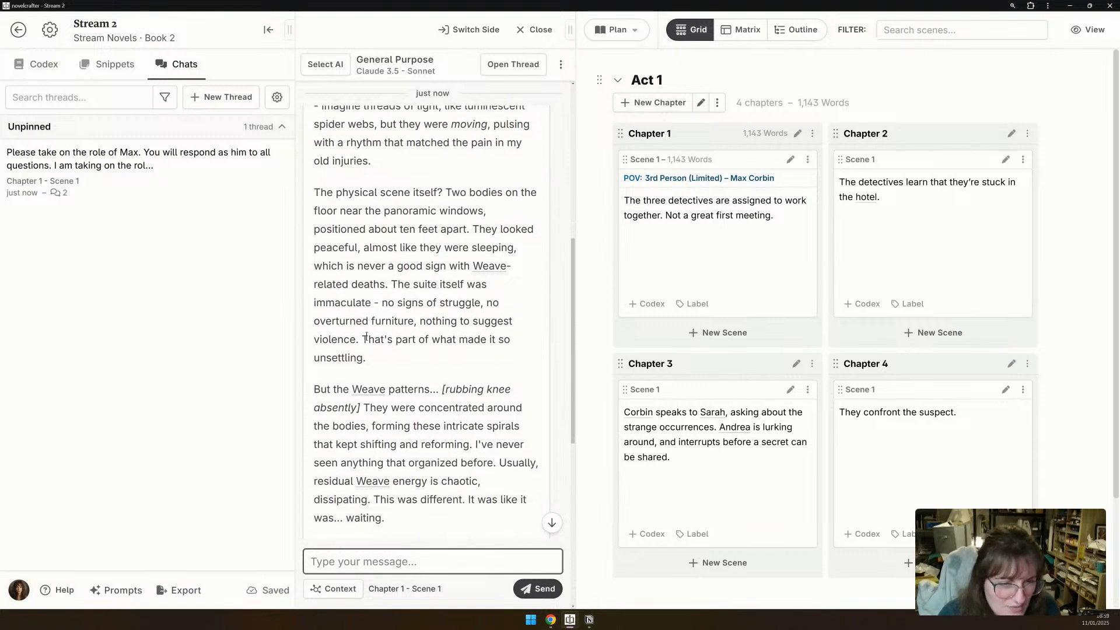
scroll(366, 337, "down", 1)
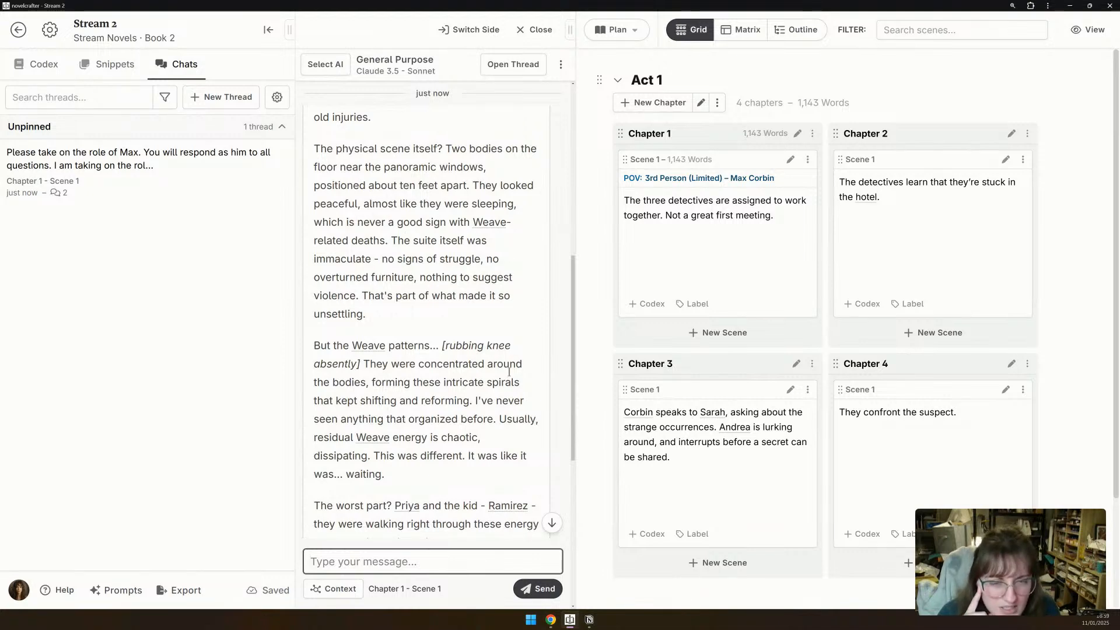
scroll(507, 350, "down", 1)
scroll(500, 380, "down", 1)
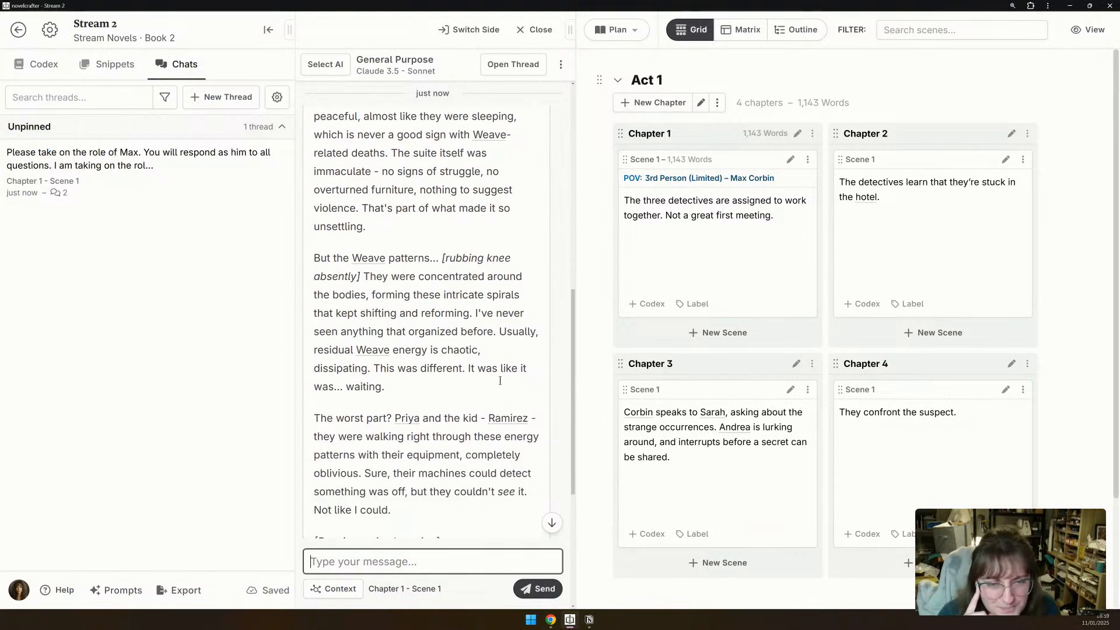
scroll(500, 380, "down", 1)
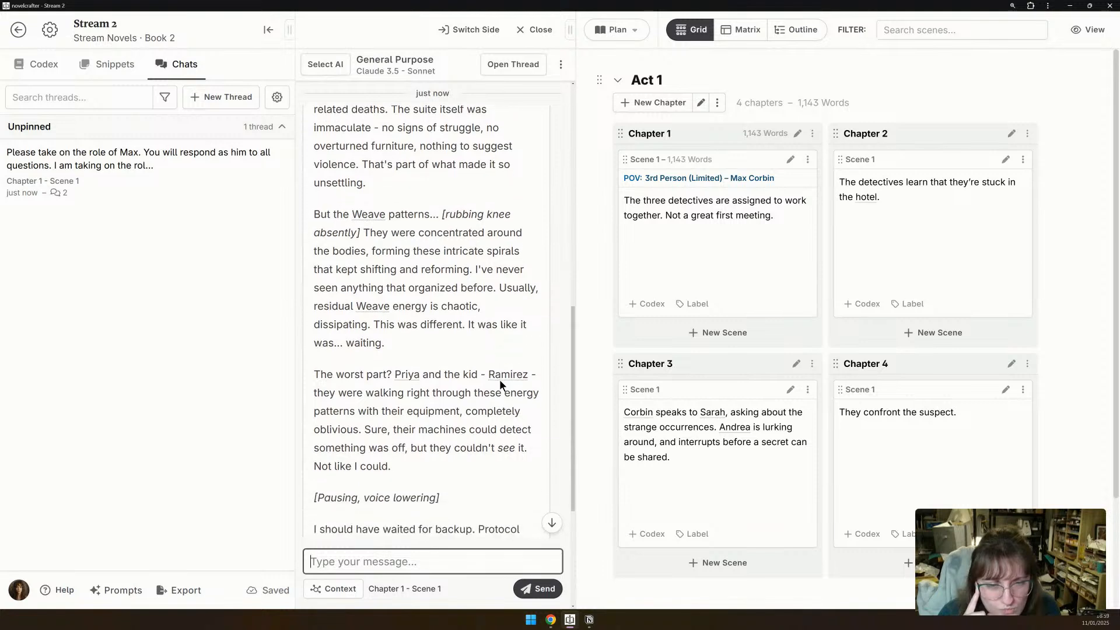
scroll(500, 381, "down", 1)
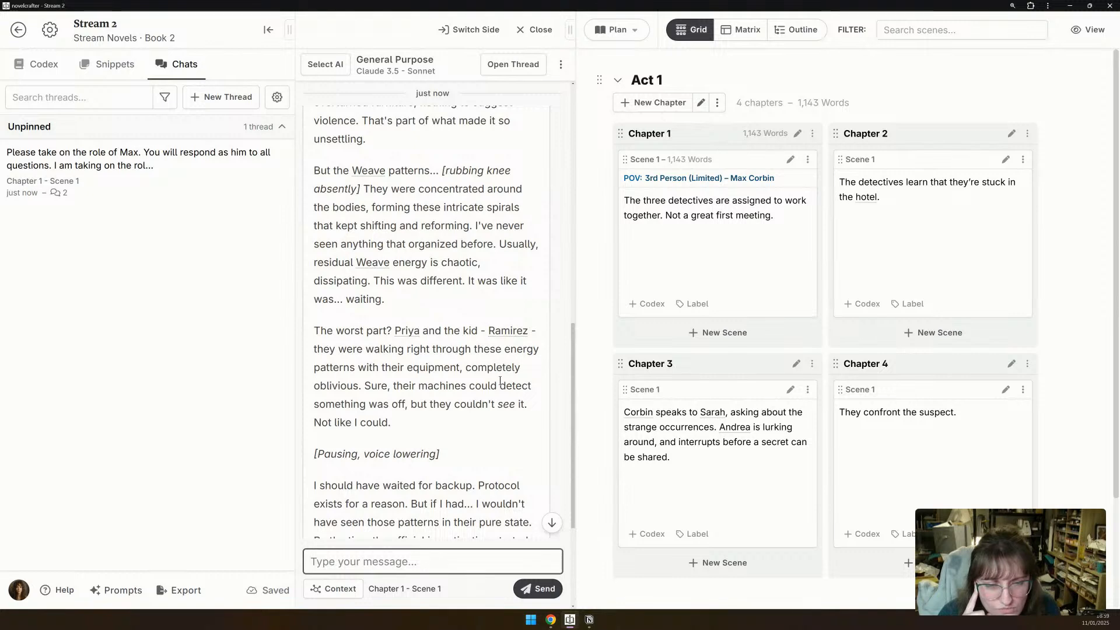
scroll(500, 380, "down", 3)
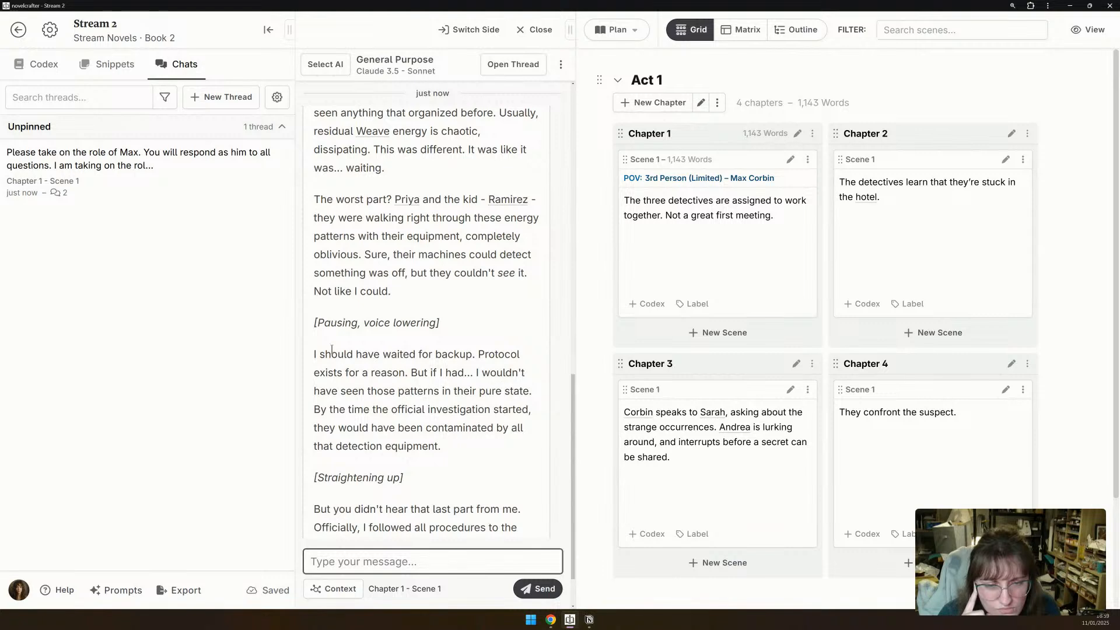
scroll(332, 350, "down", 2)
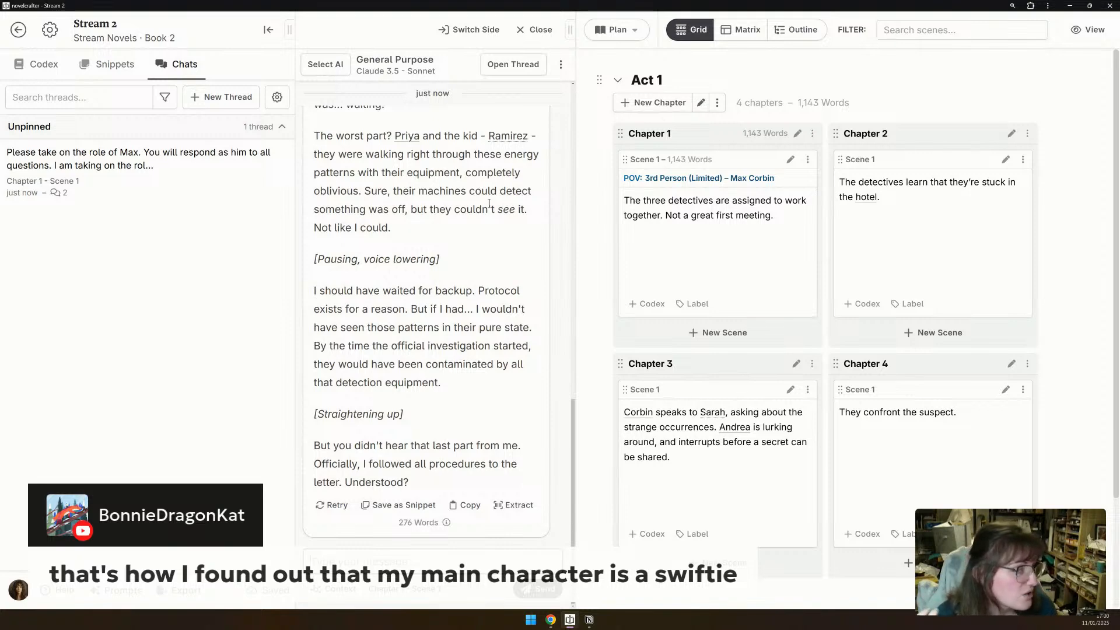
Copy the role-play instruction paragraph from the first chat message into a new code block at the end of "What's Next" in the Notion notes.
left_click_drag(573, 455, 593, 117)
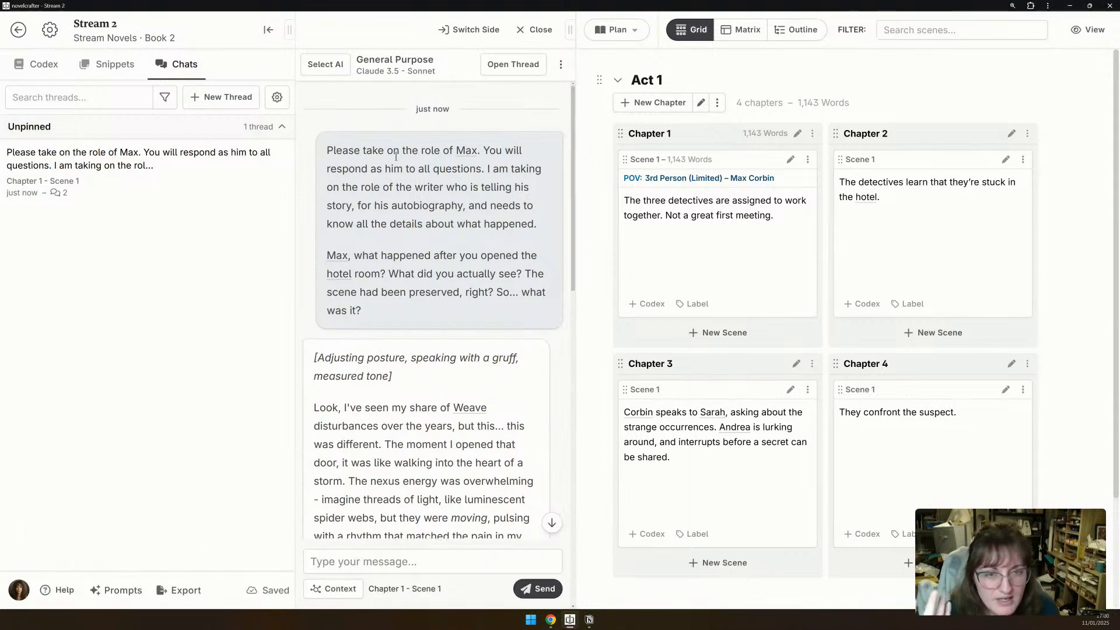
left_click_drag(325, 150, 538, 224)
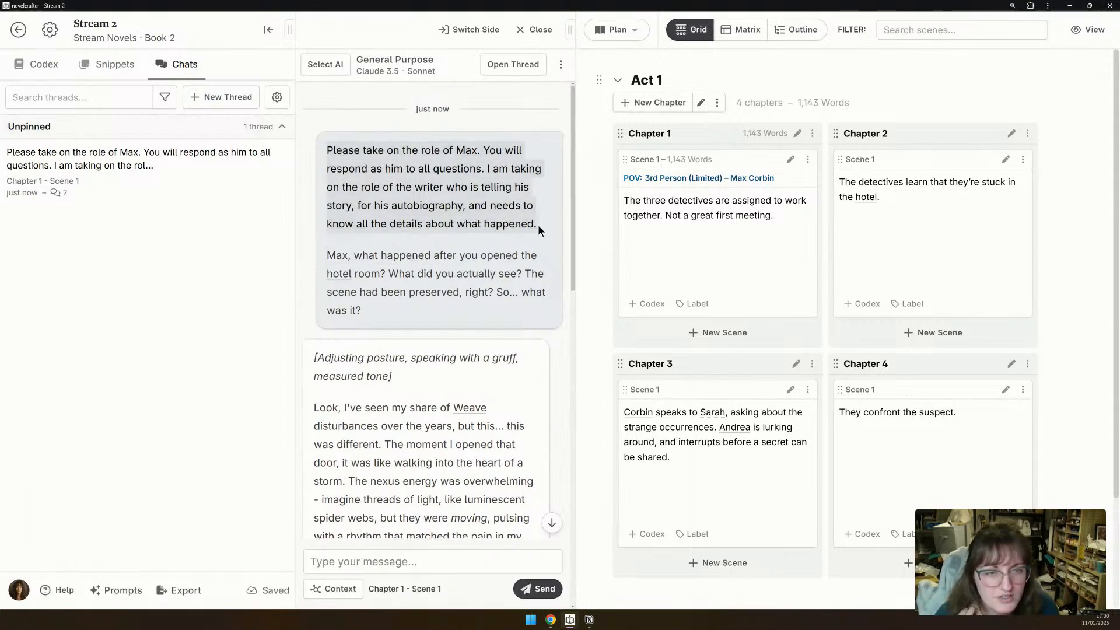
left_click(591, 620)
left_click(609, 447)
type("/co")
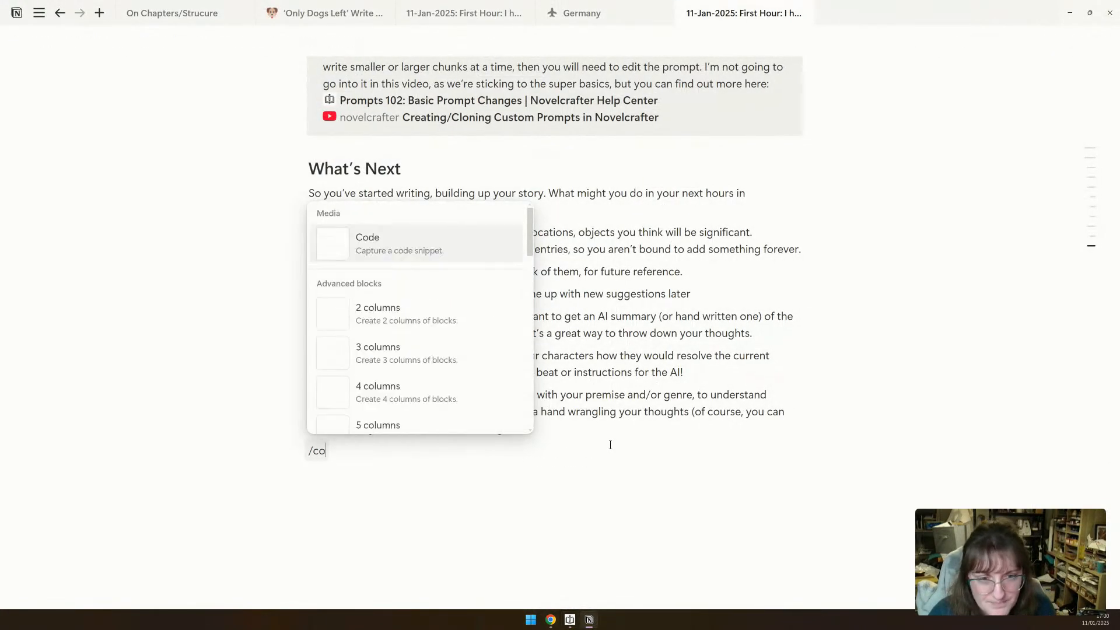
key("Return")
key("ctrl+v")
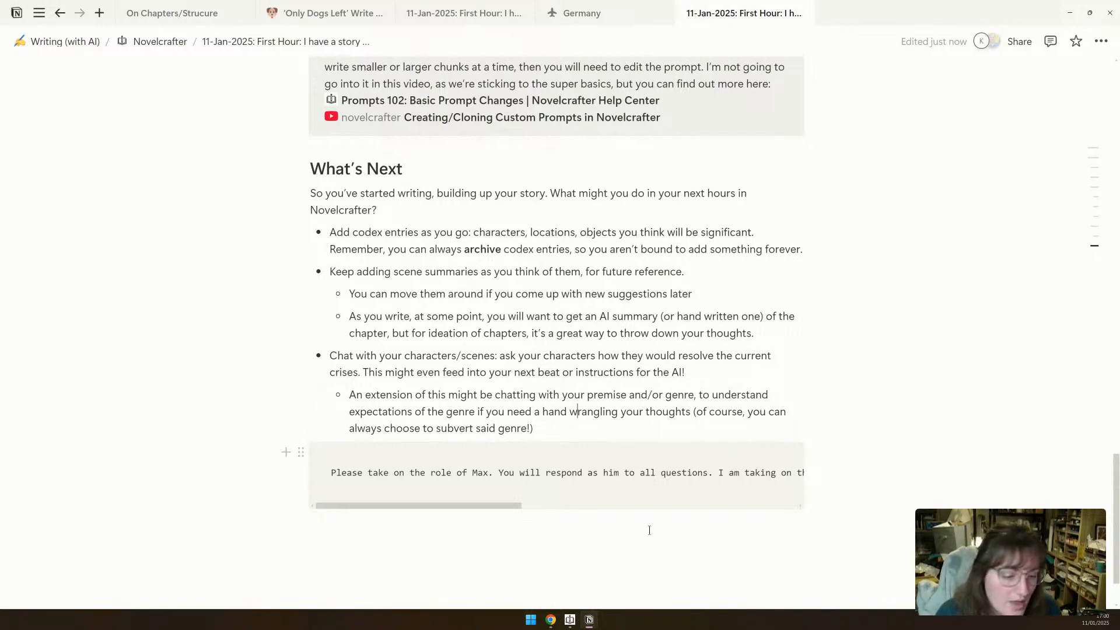
Switch back to Novelcrafter to look over the chat to the end of Max's reply, then return to the Notion notes.
left_click(551, 619)
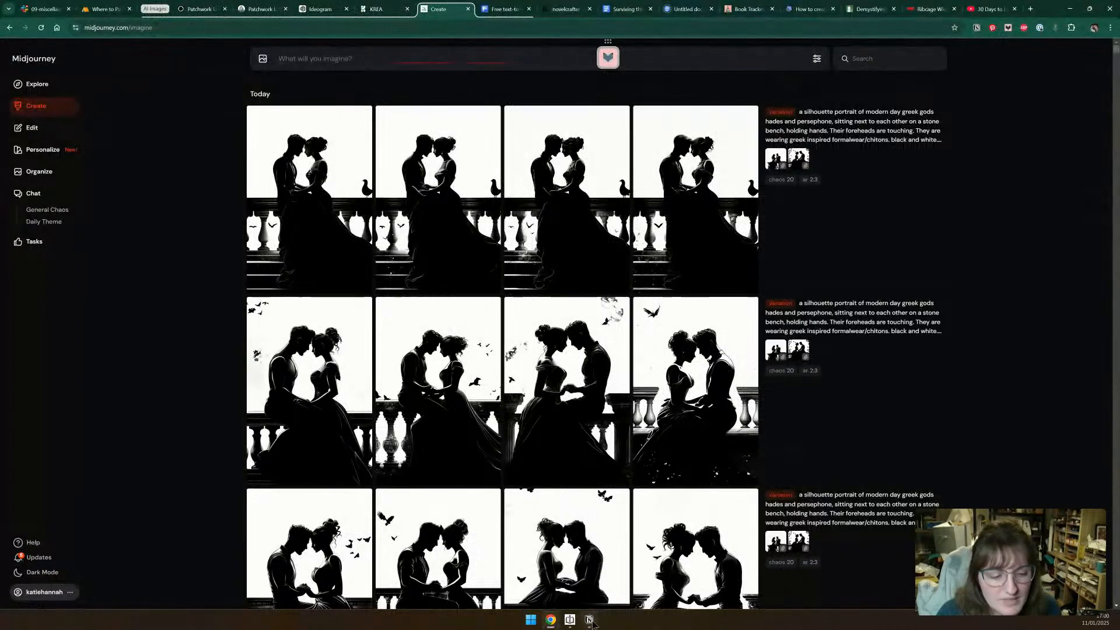
left_click(570, 619)
left_click(411, 307)
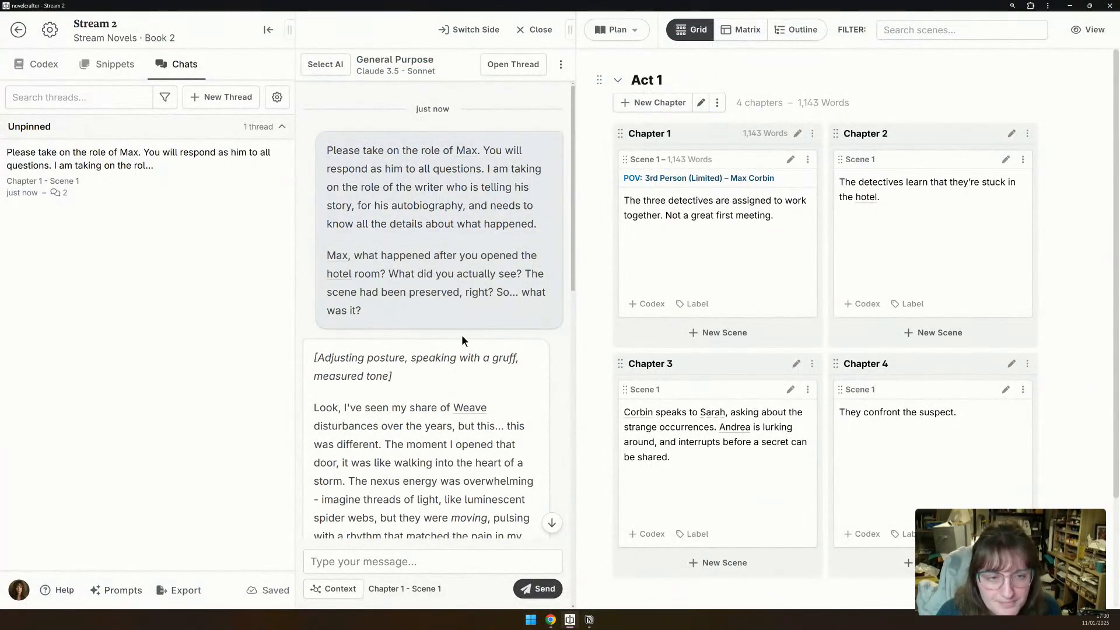
scroll(462, 339, "down", 5)
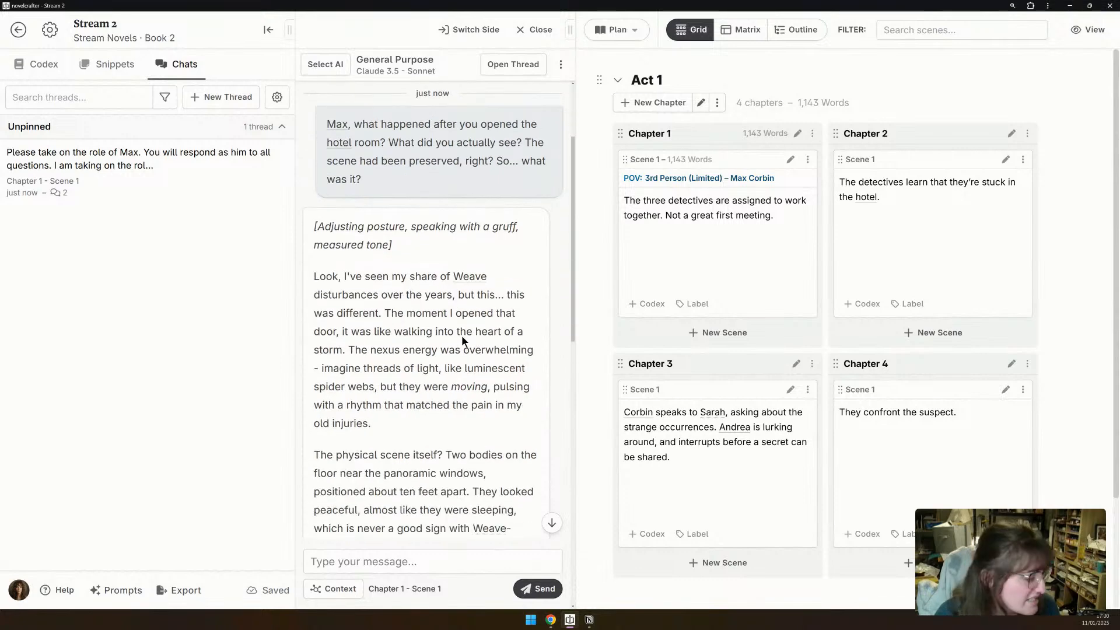
scroll(462, 338, "down", 10)
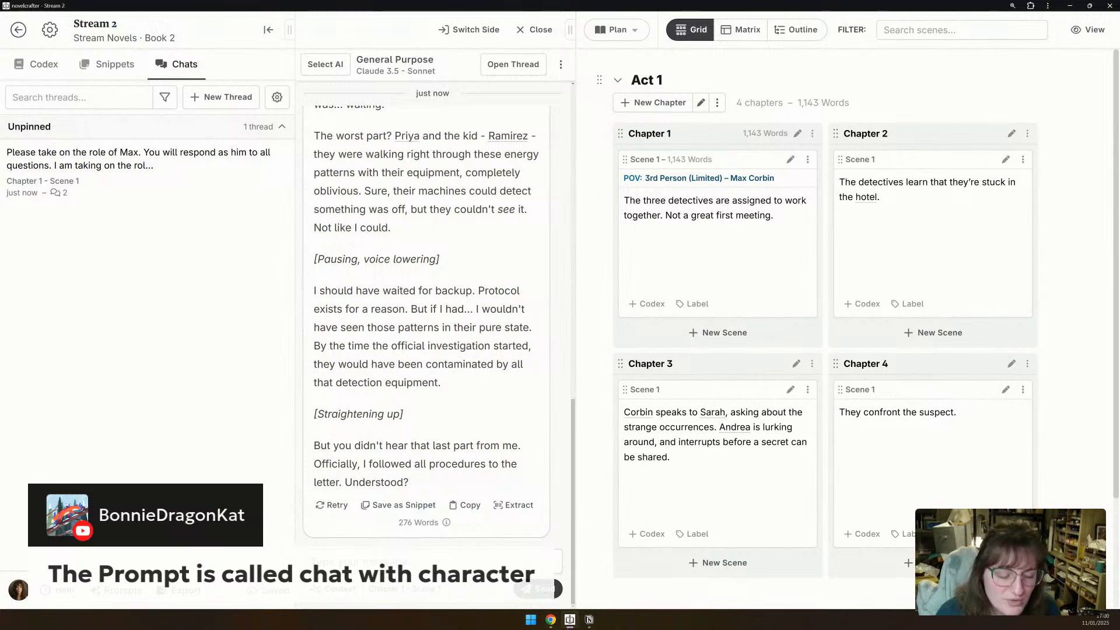
mouse_move(588, 626)
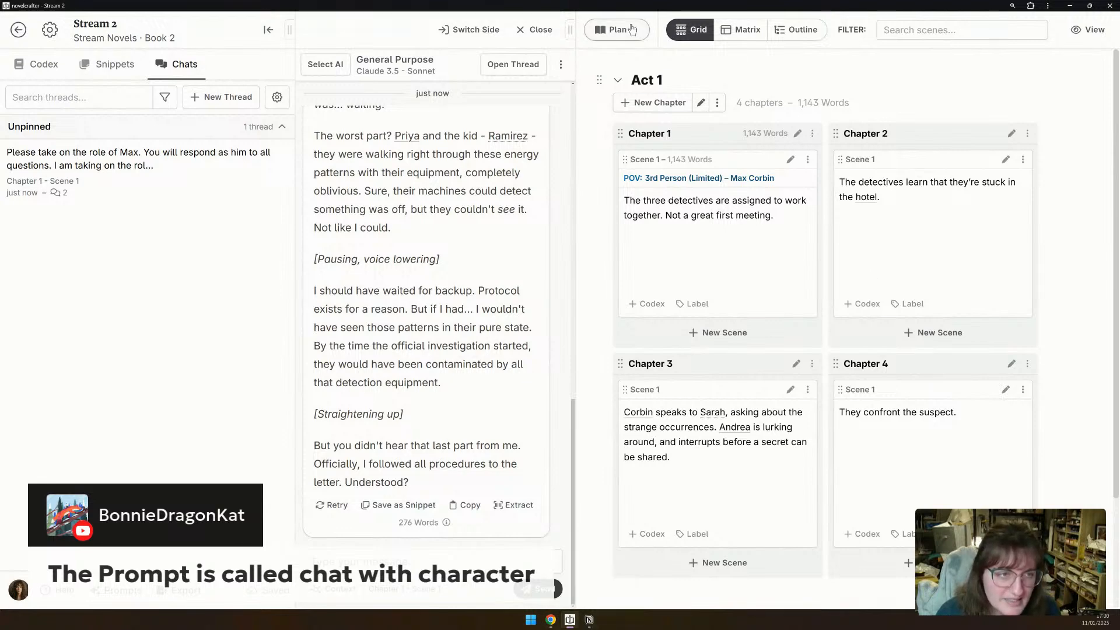
left_click(594, 624)
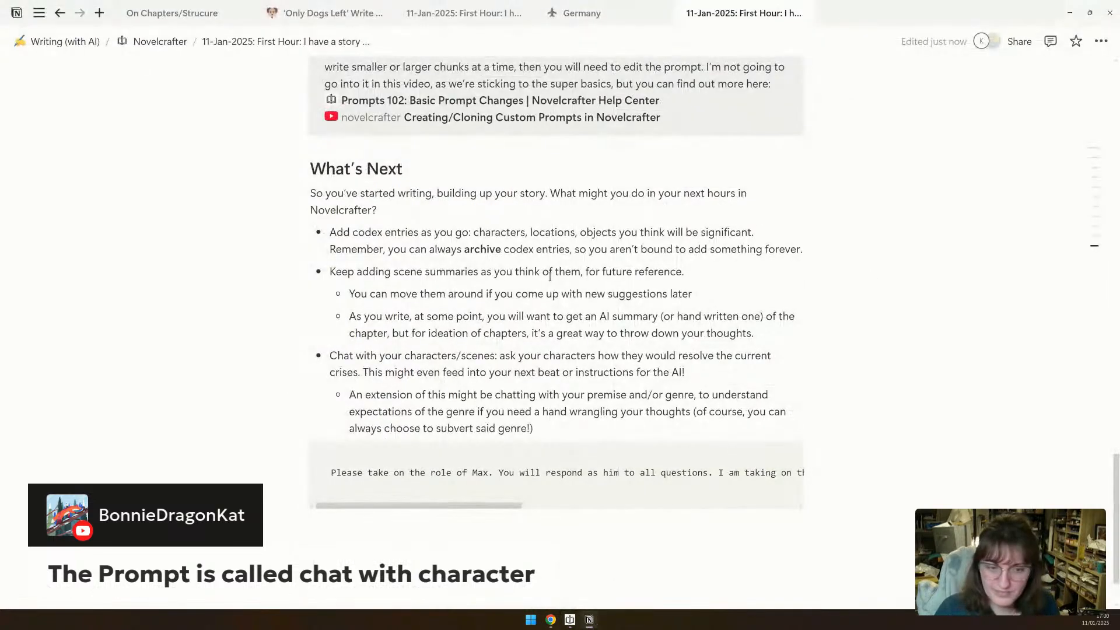